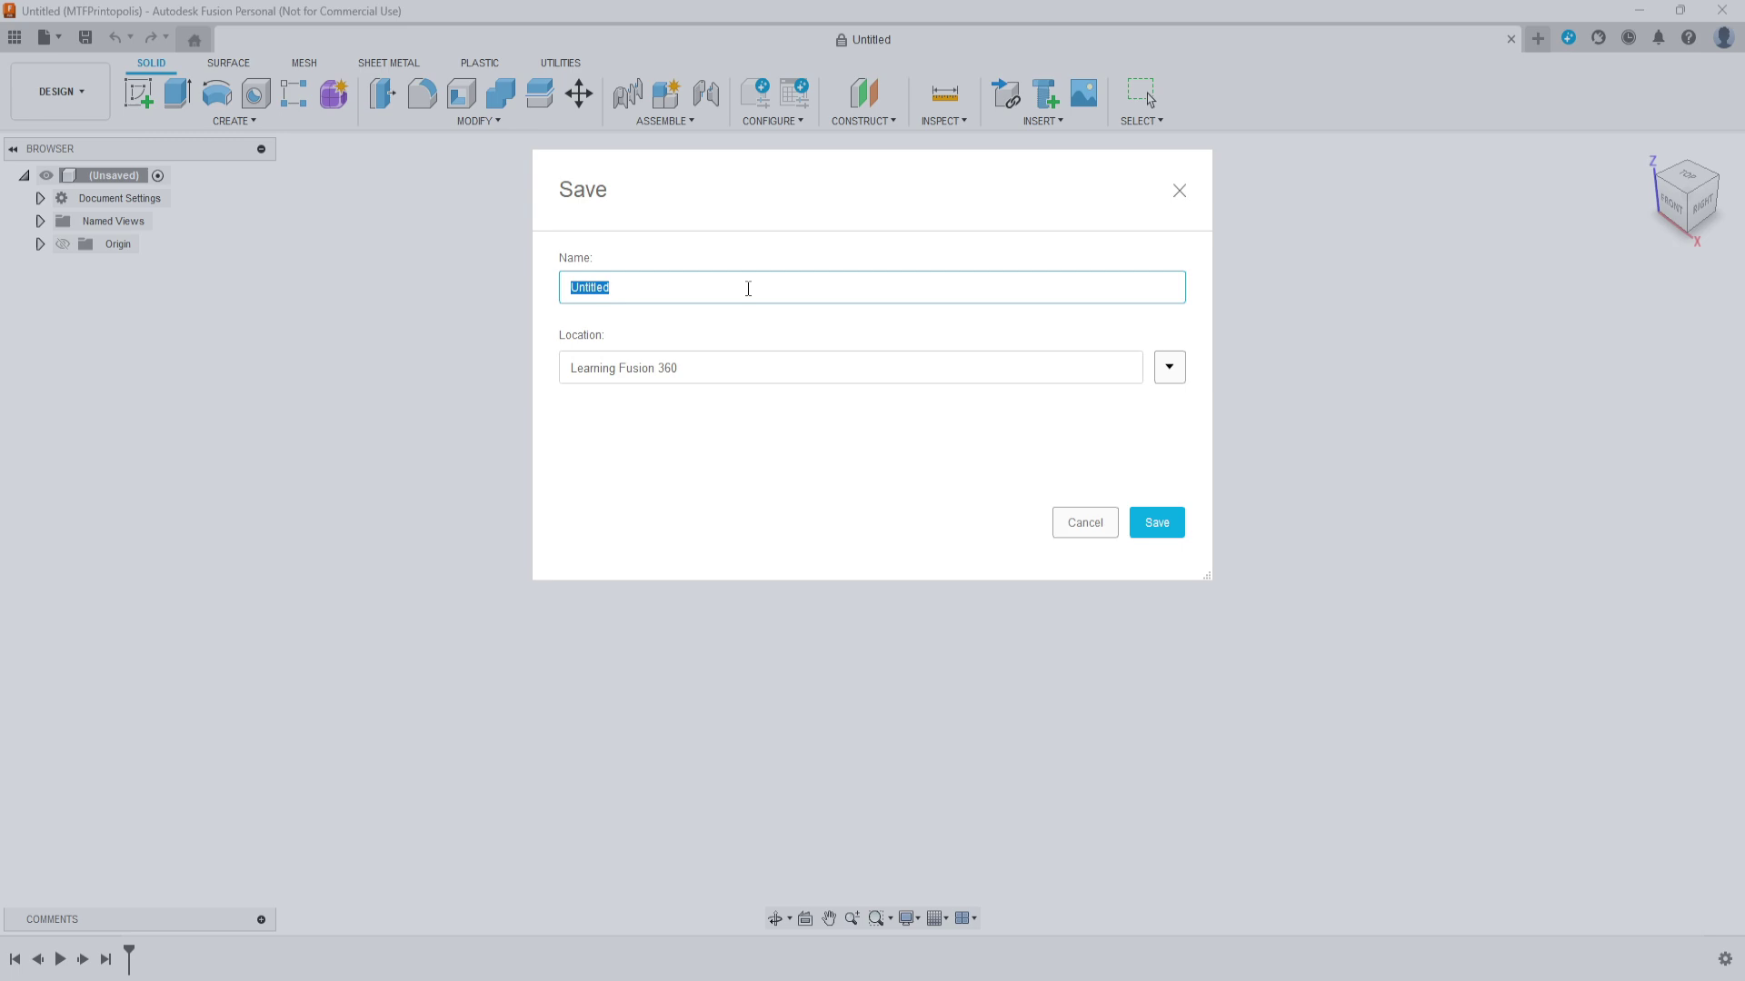
Step: Save the design under the name Corner Puzzle
key(BackSpace)
text(Corner Puzzle)
key(Return)
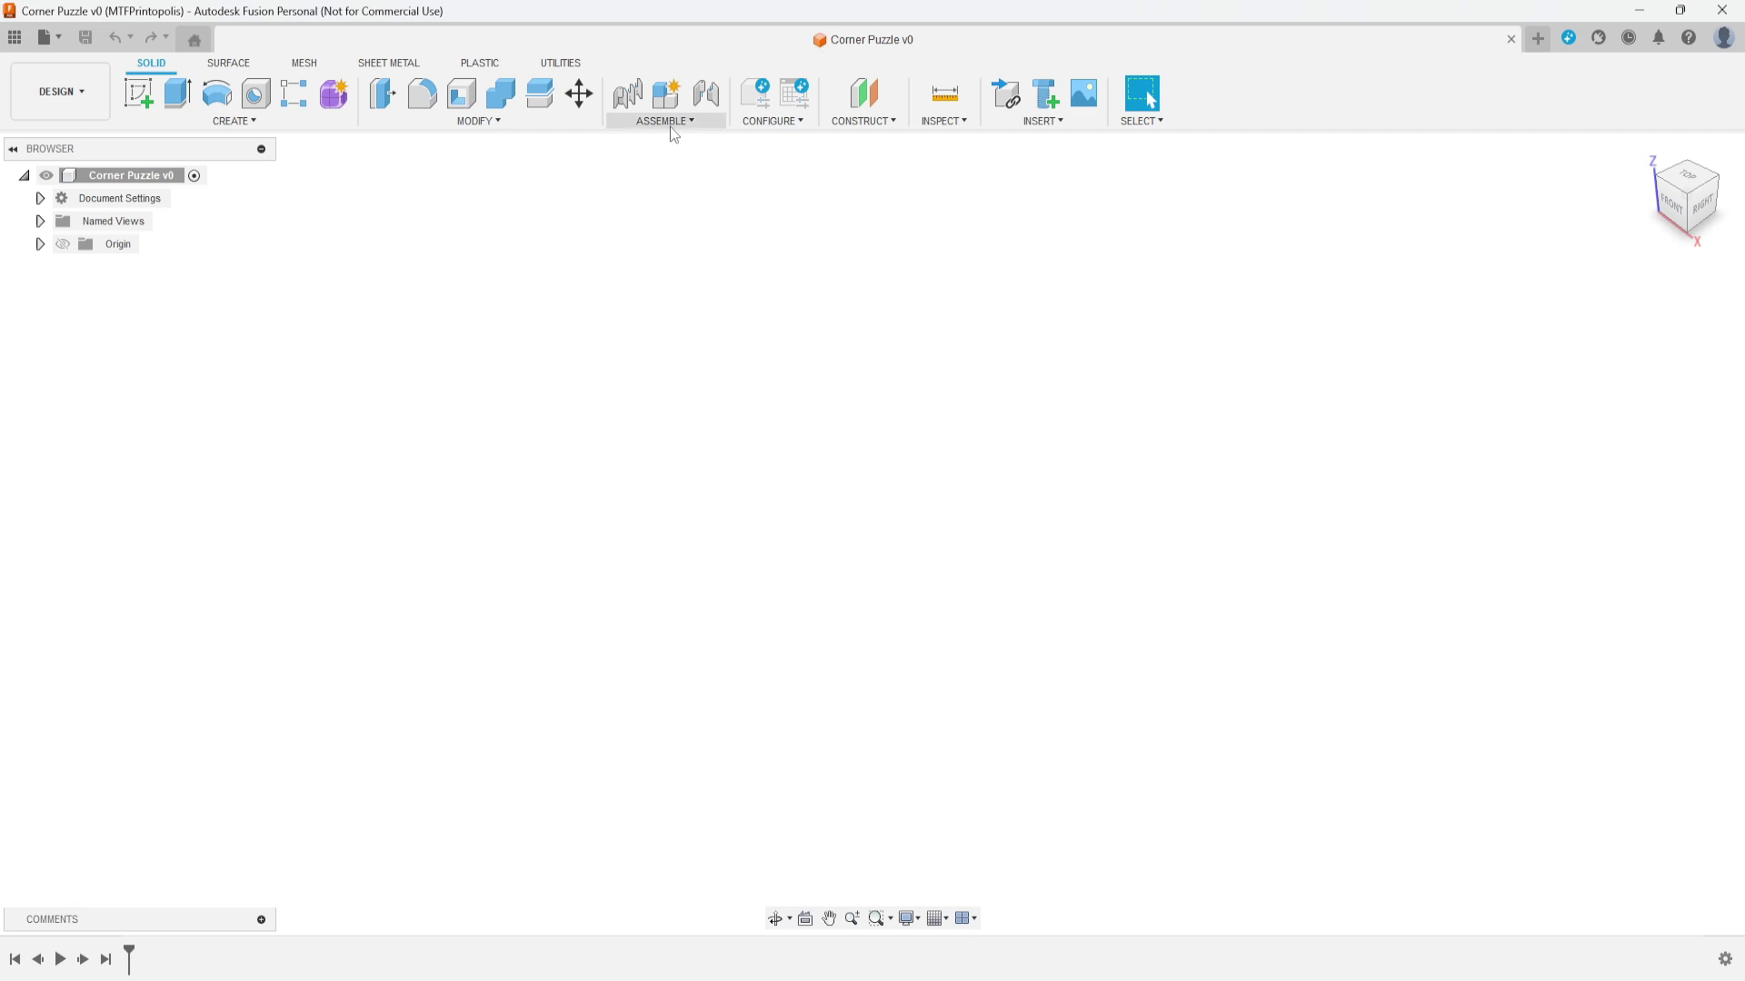
Step: Create a user parameter named Coaster_Size in millimetres with the expression 120
click(549, 128)
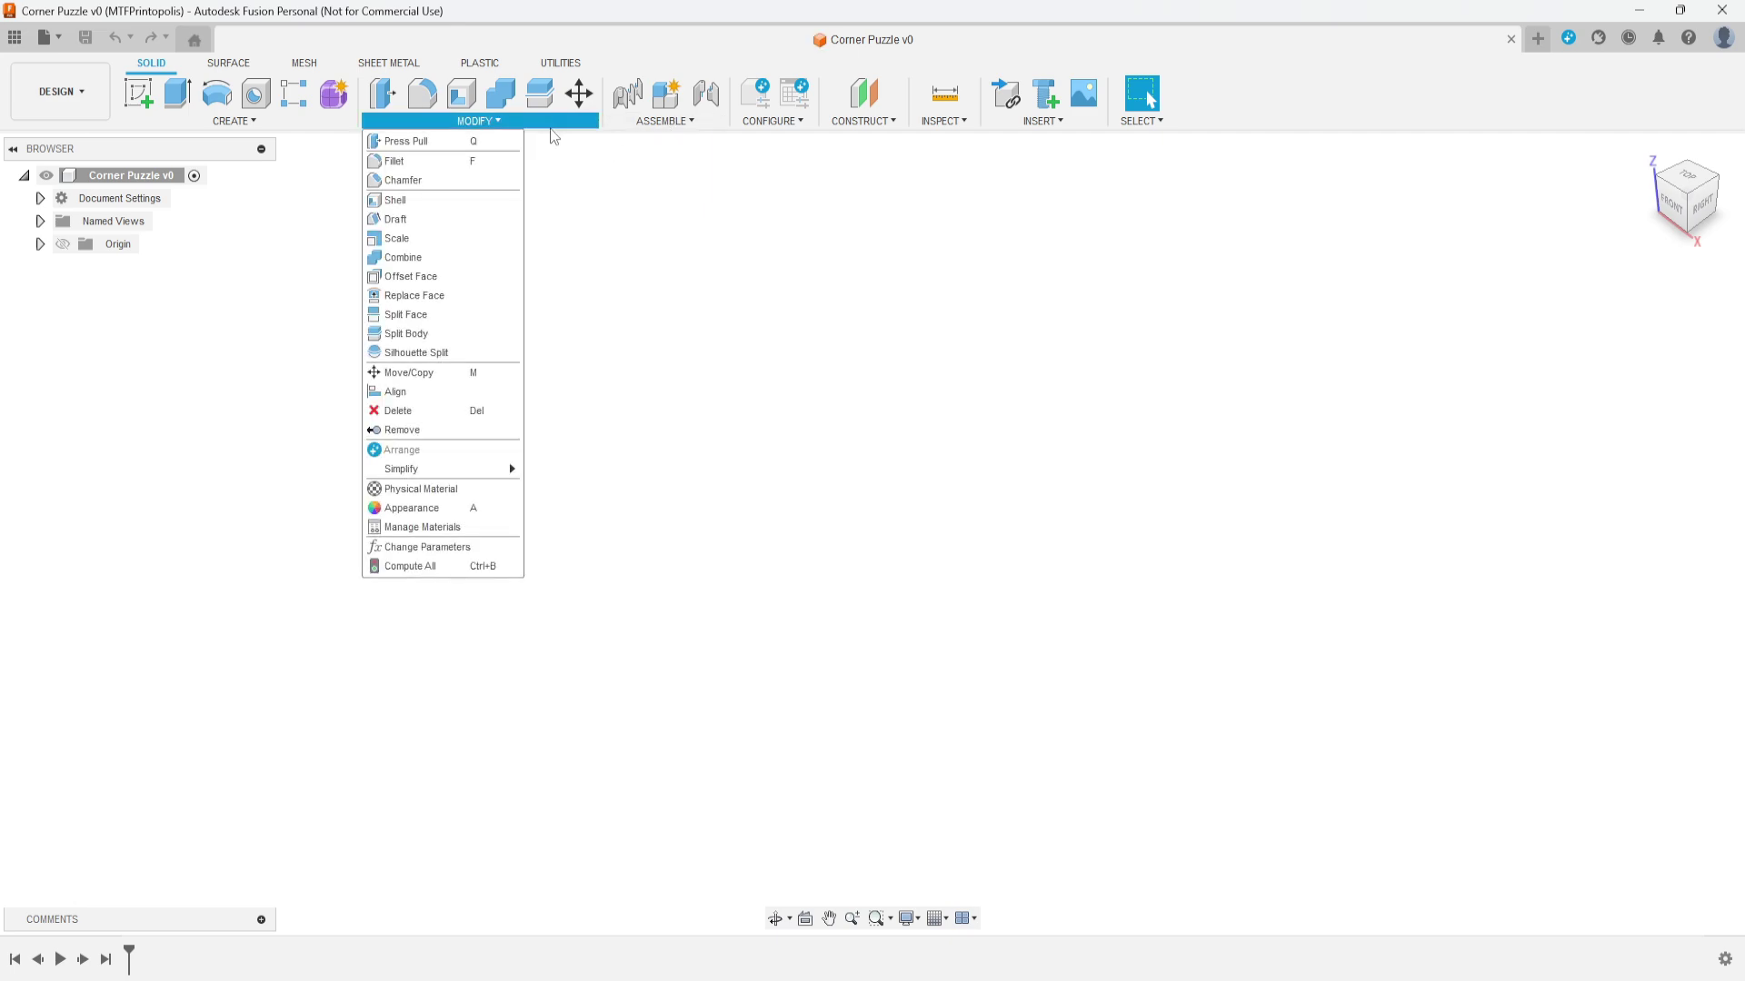
click(462, 547)
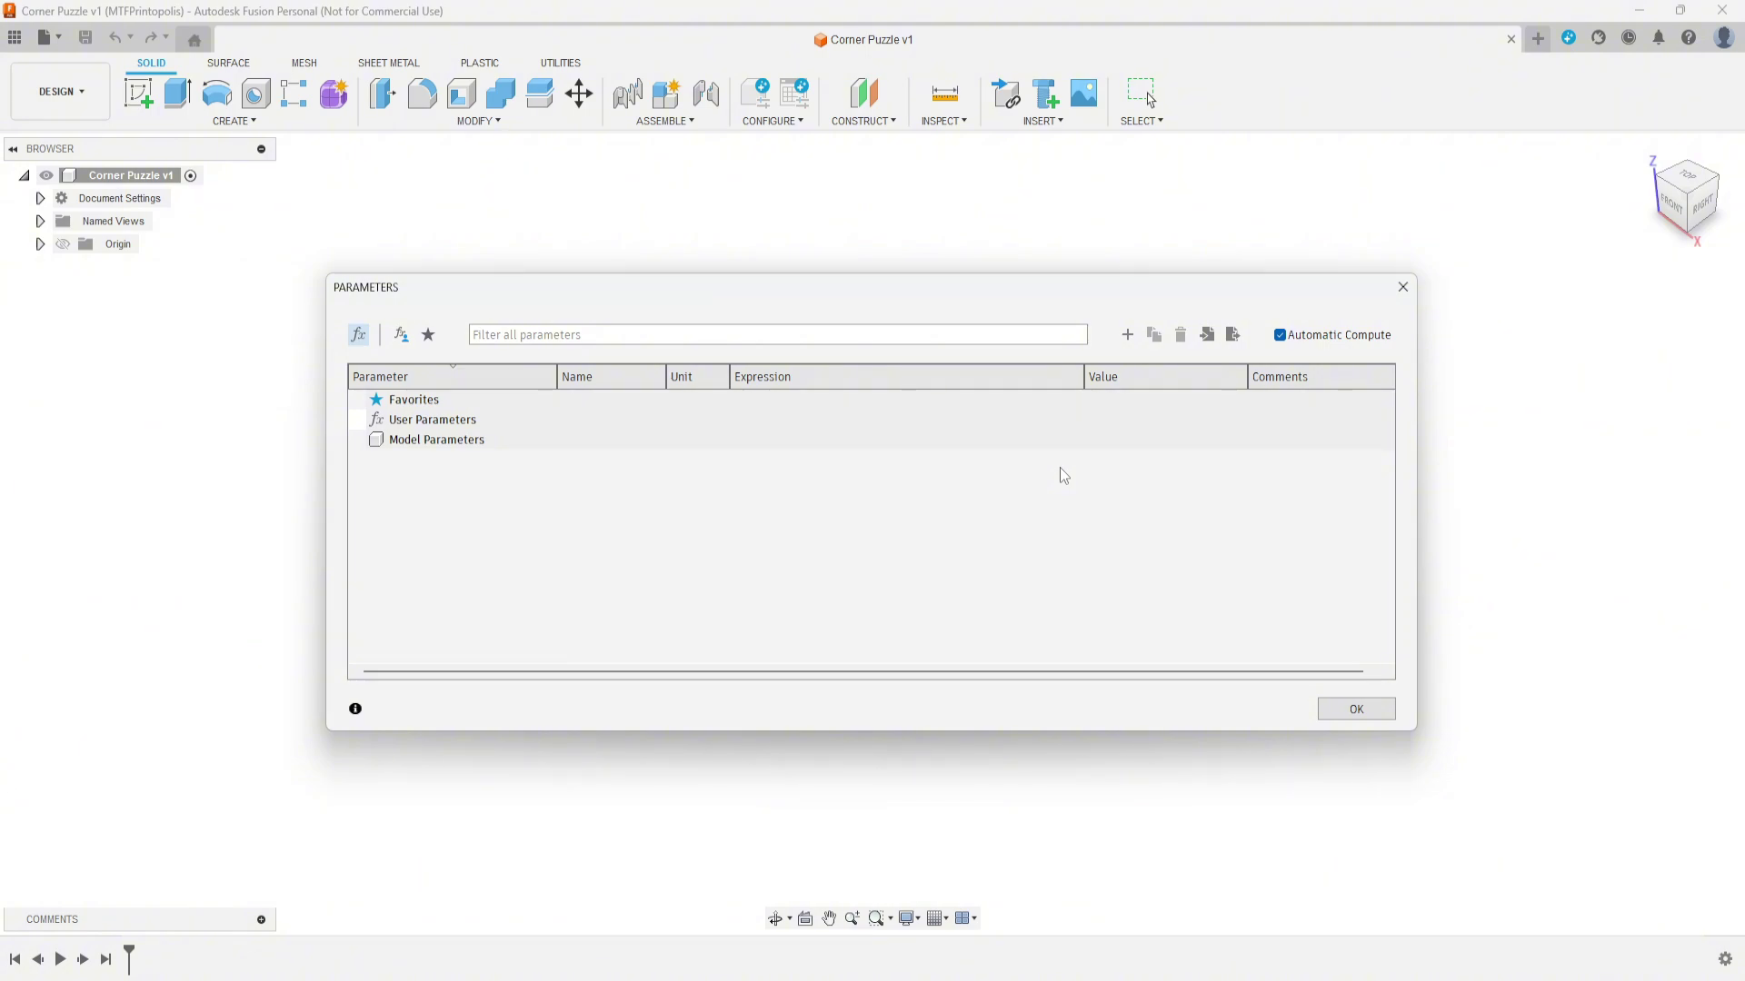
click(1127, 334)
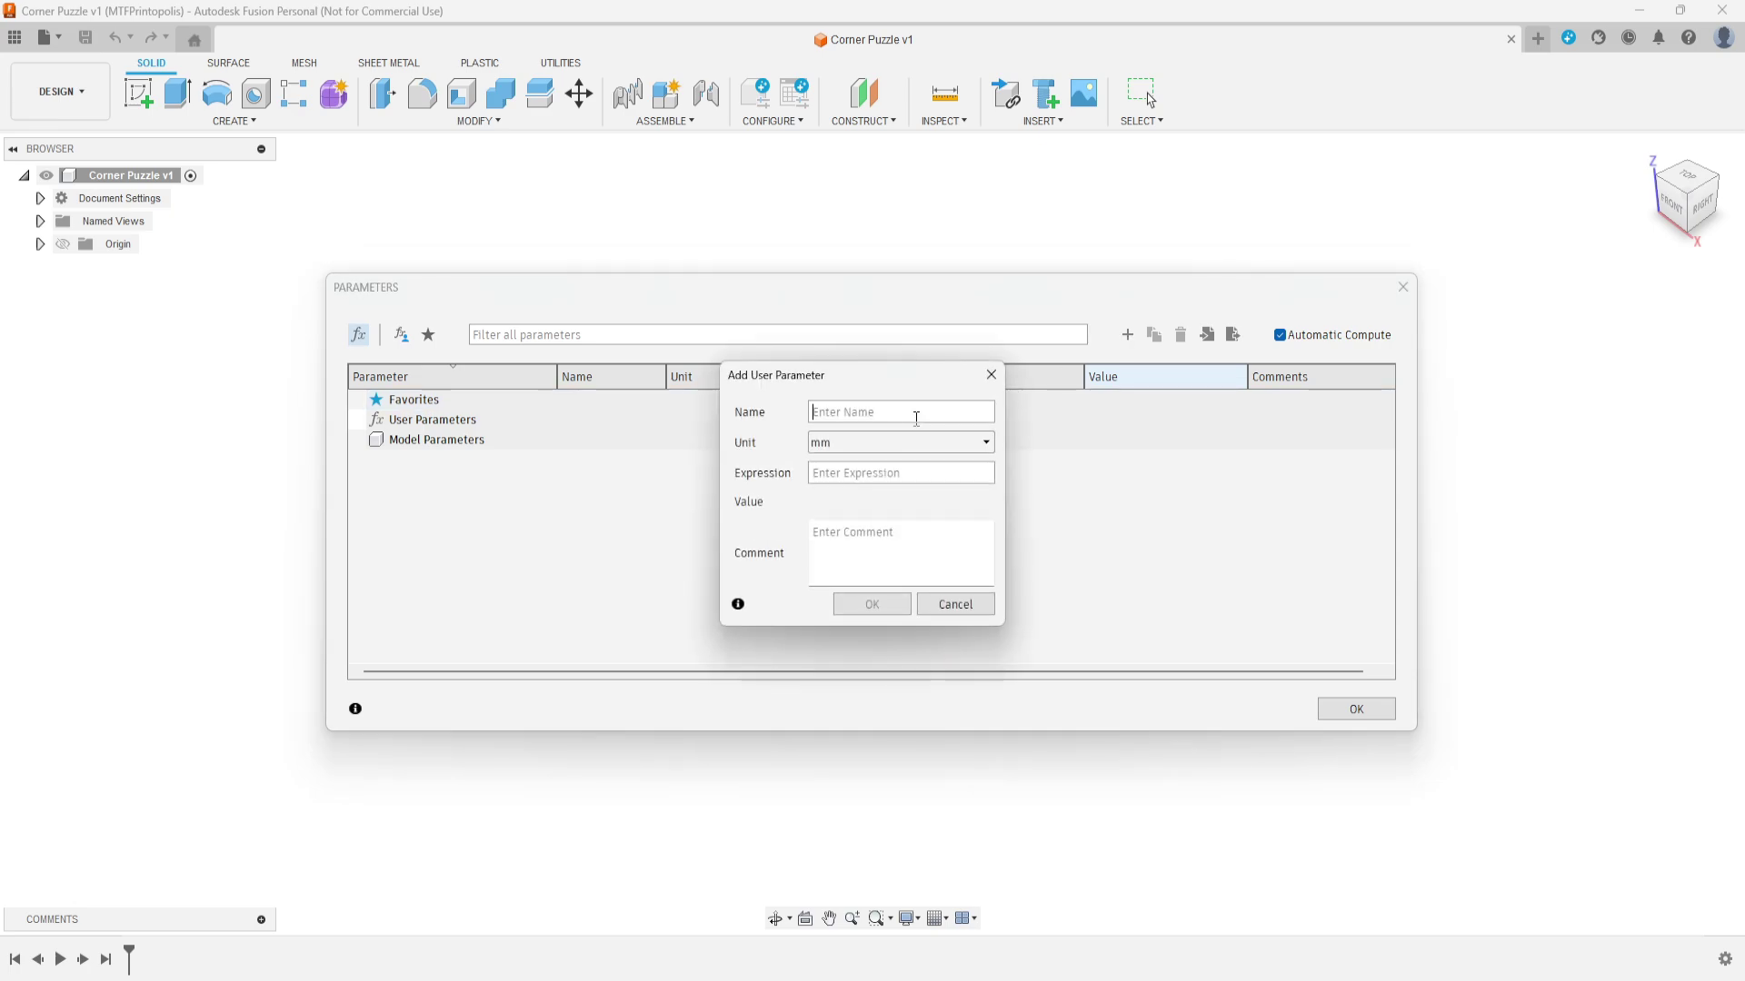
text(Coaster_Size)
click(871, 477)
text(120)
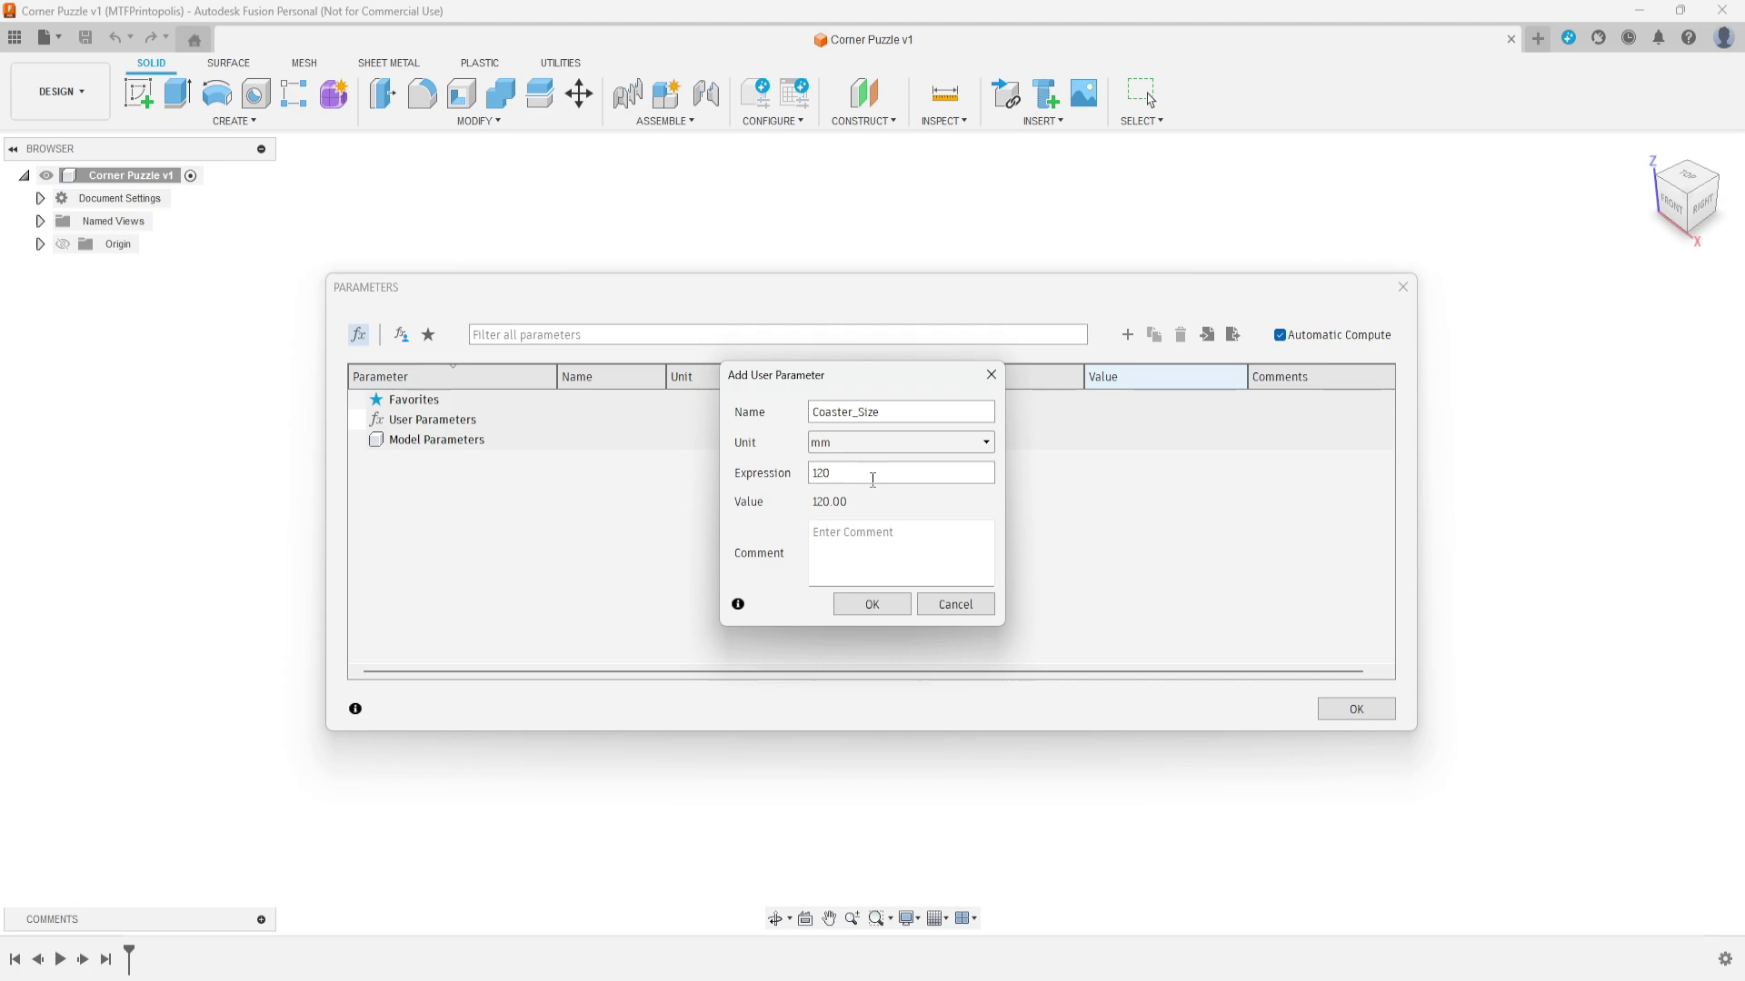
click(873, 605)
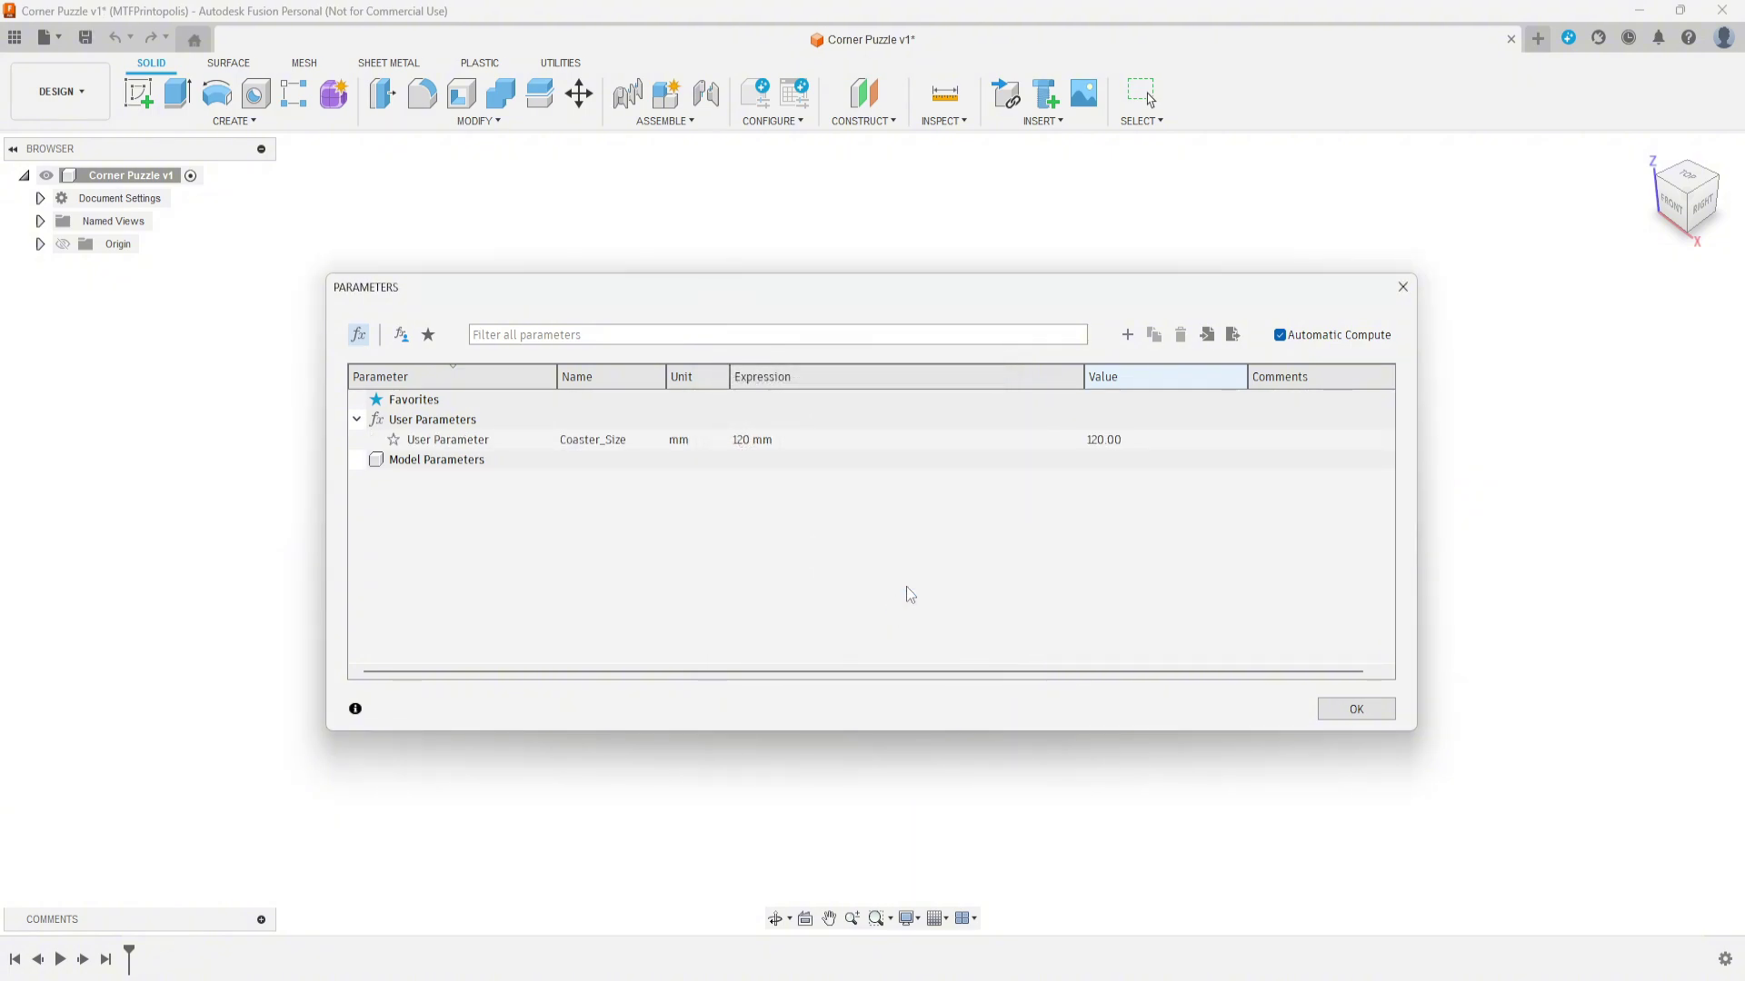
Step: Add a second user parameter named Offset with a value of 0.15 mm and close the parameter table
click(1127, 336)
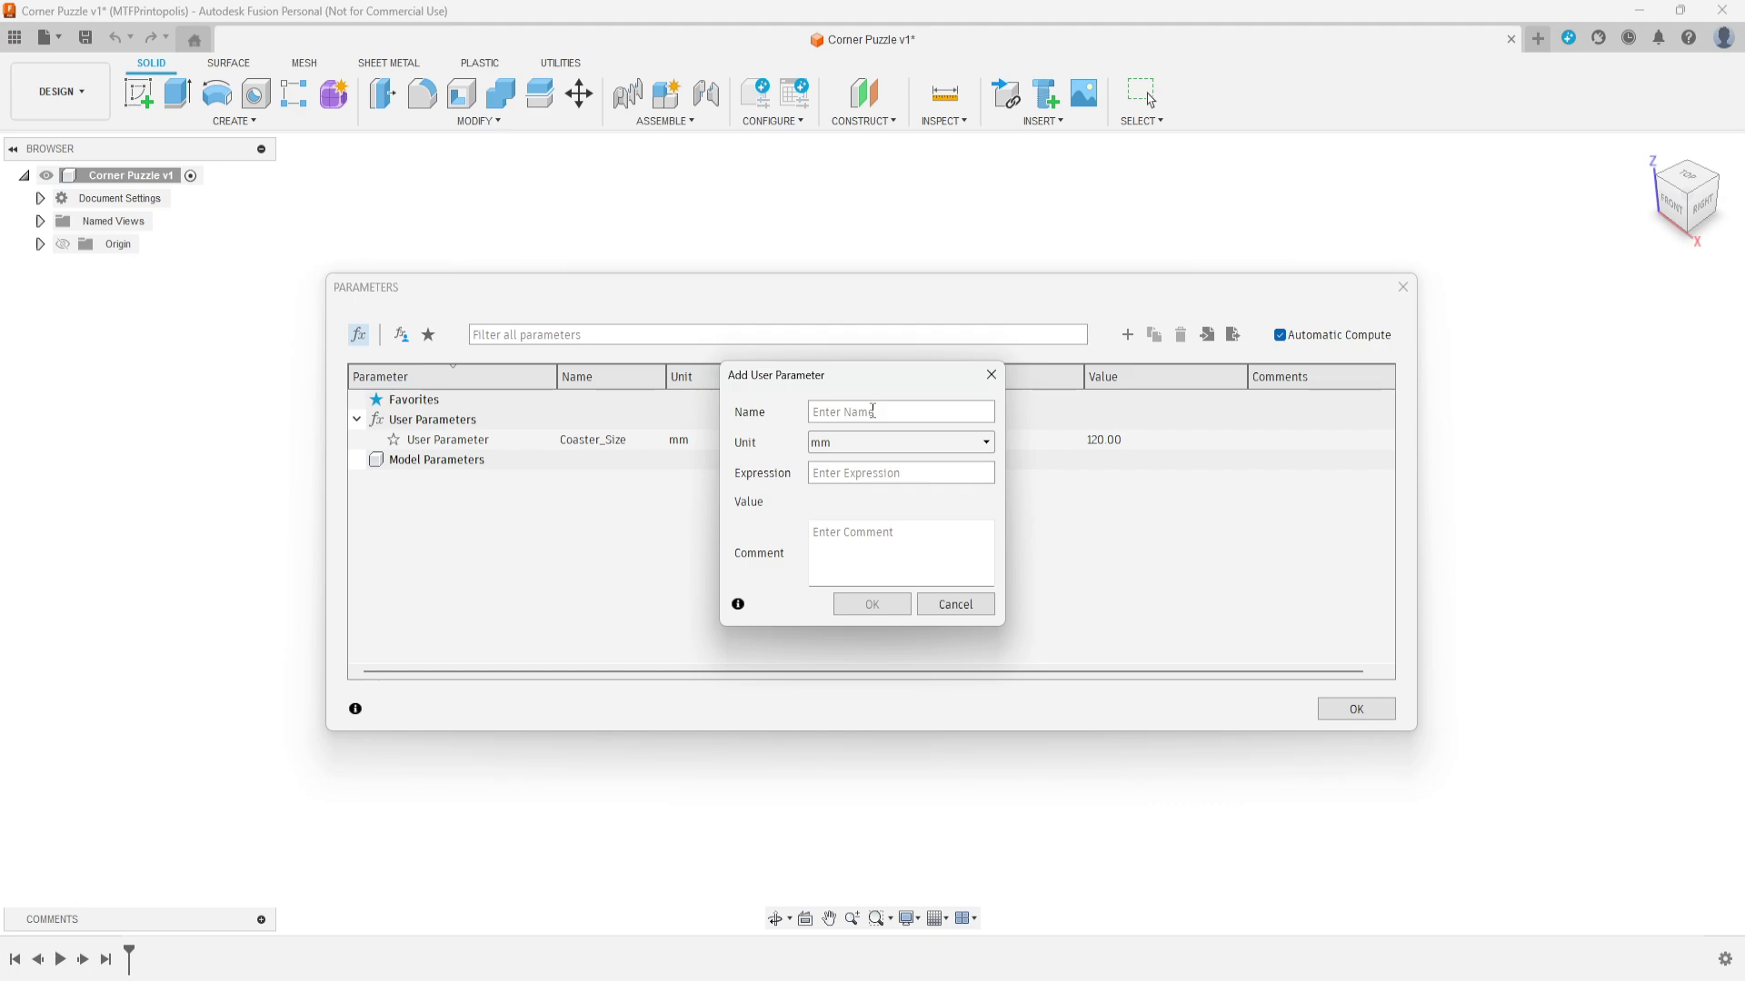
click(872, 409)
text(Offset)
click(844, 474)
text(.15)
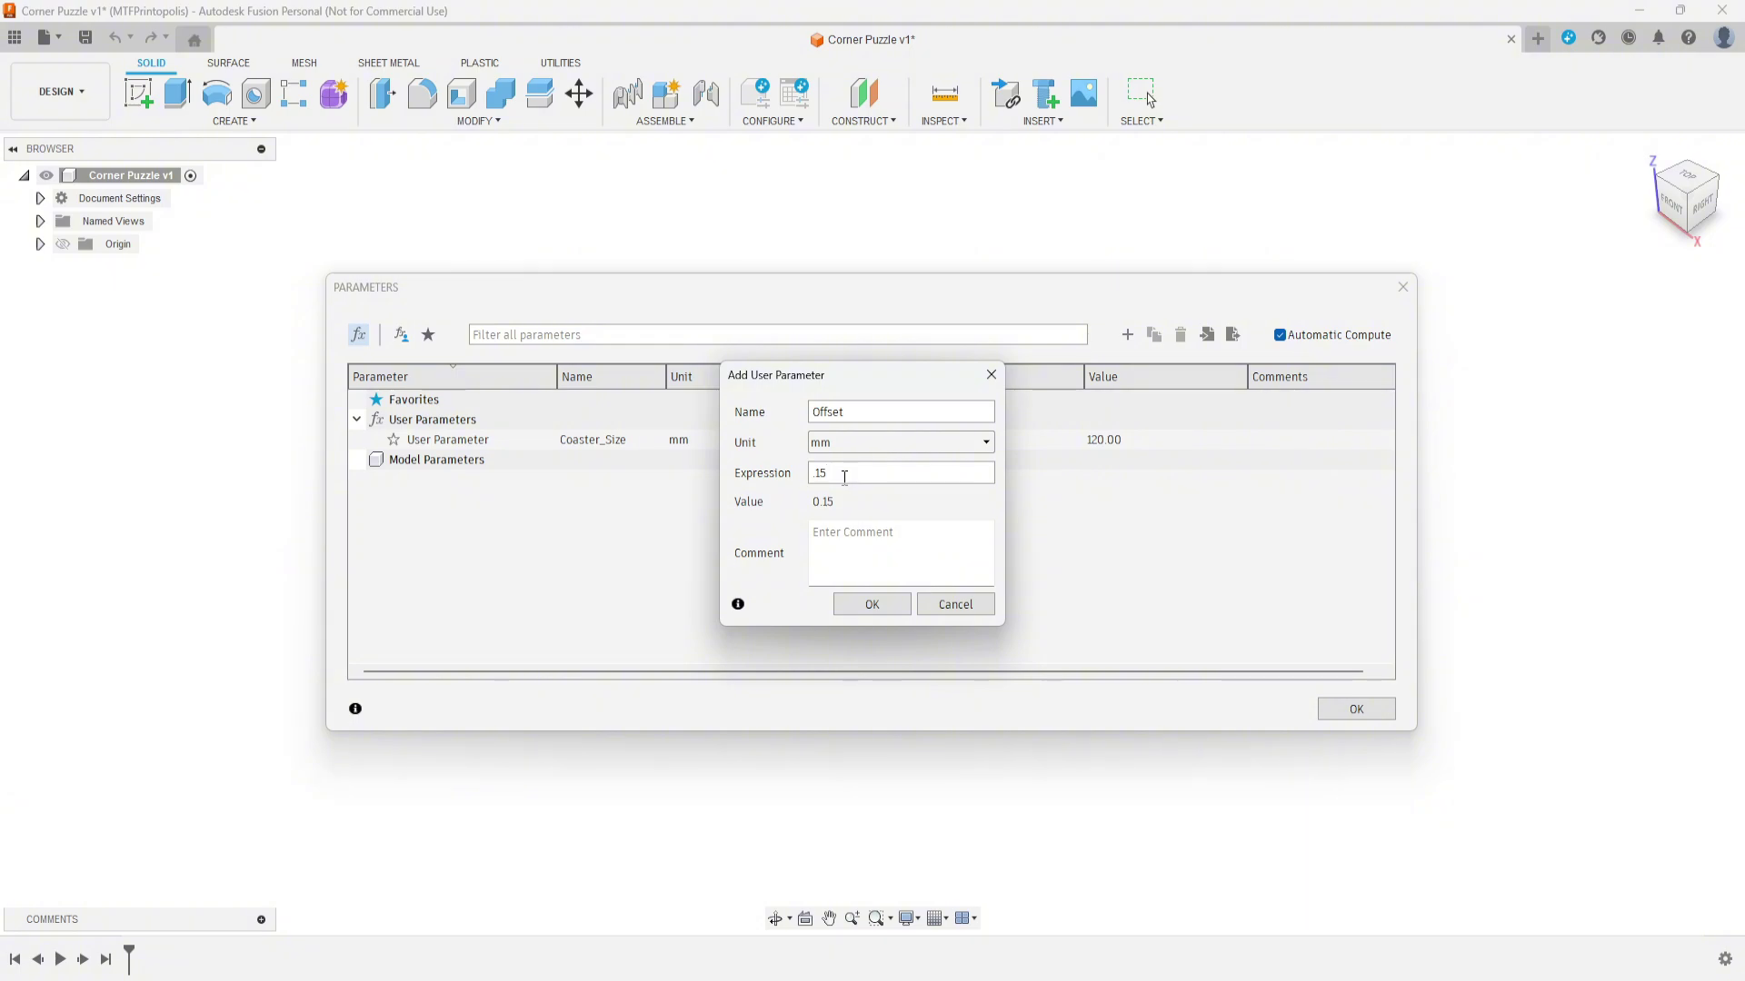
click(870, 605)
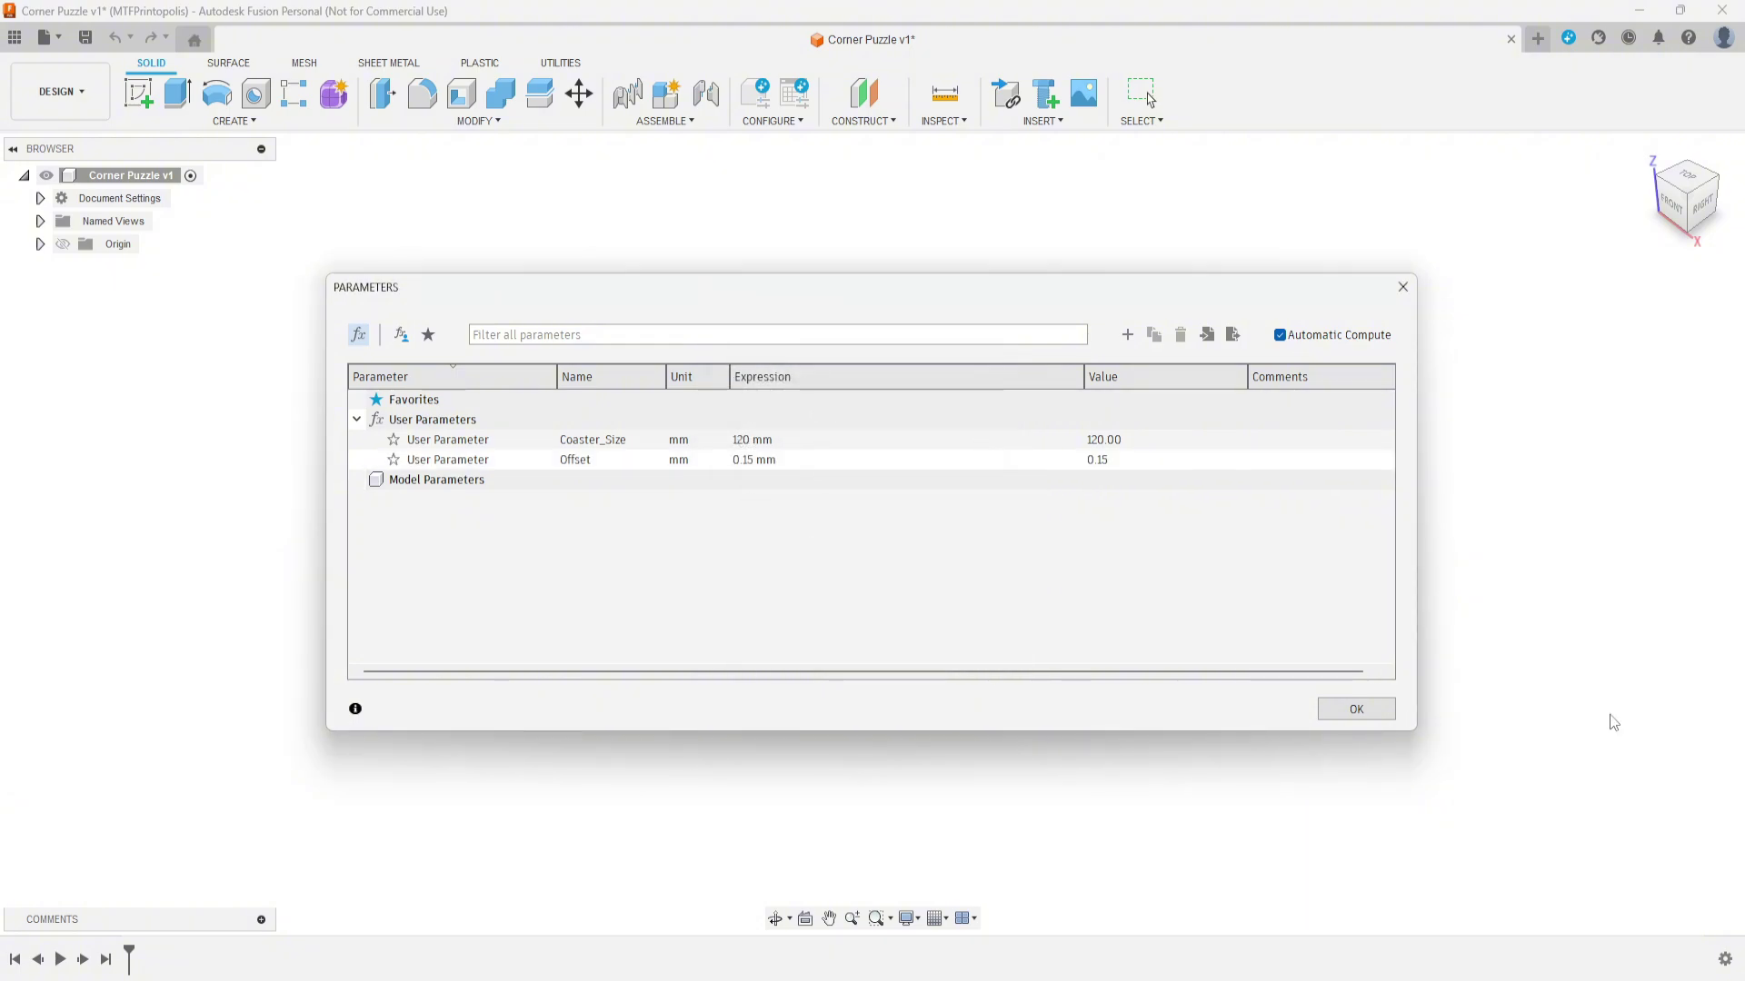
click(1357, 708)
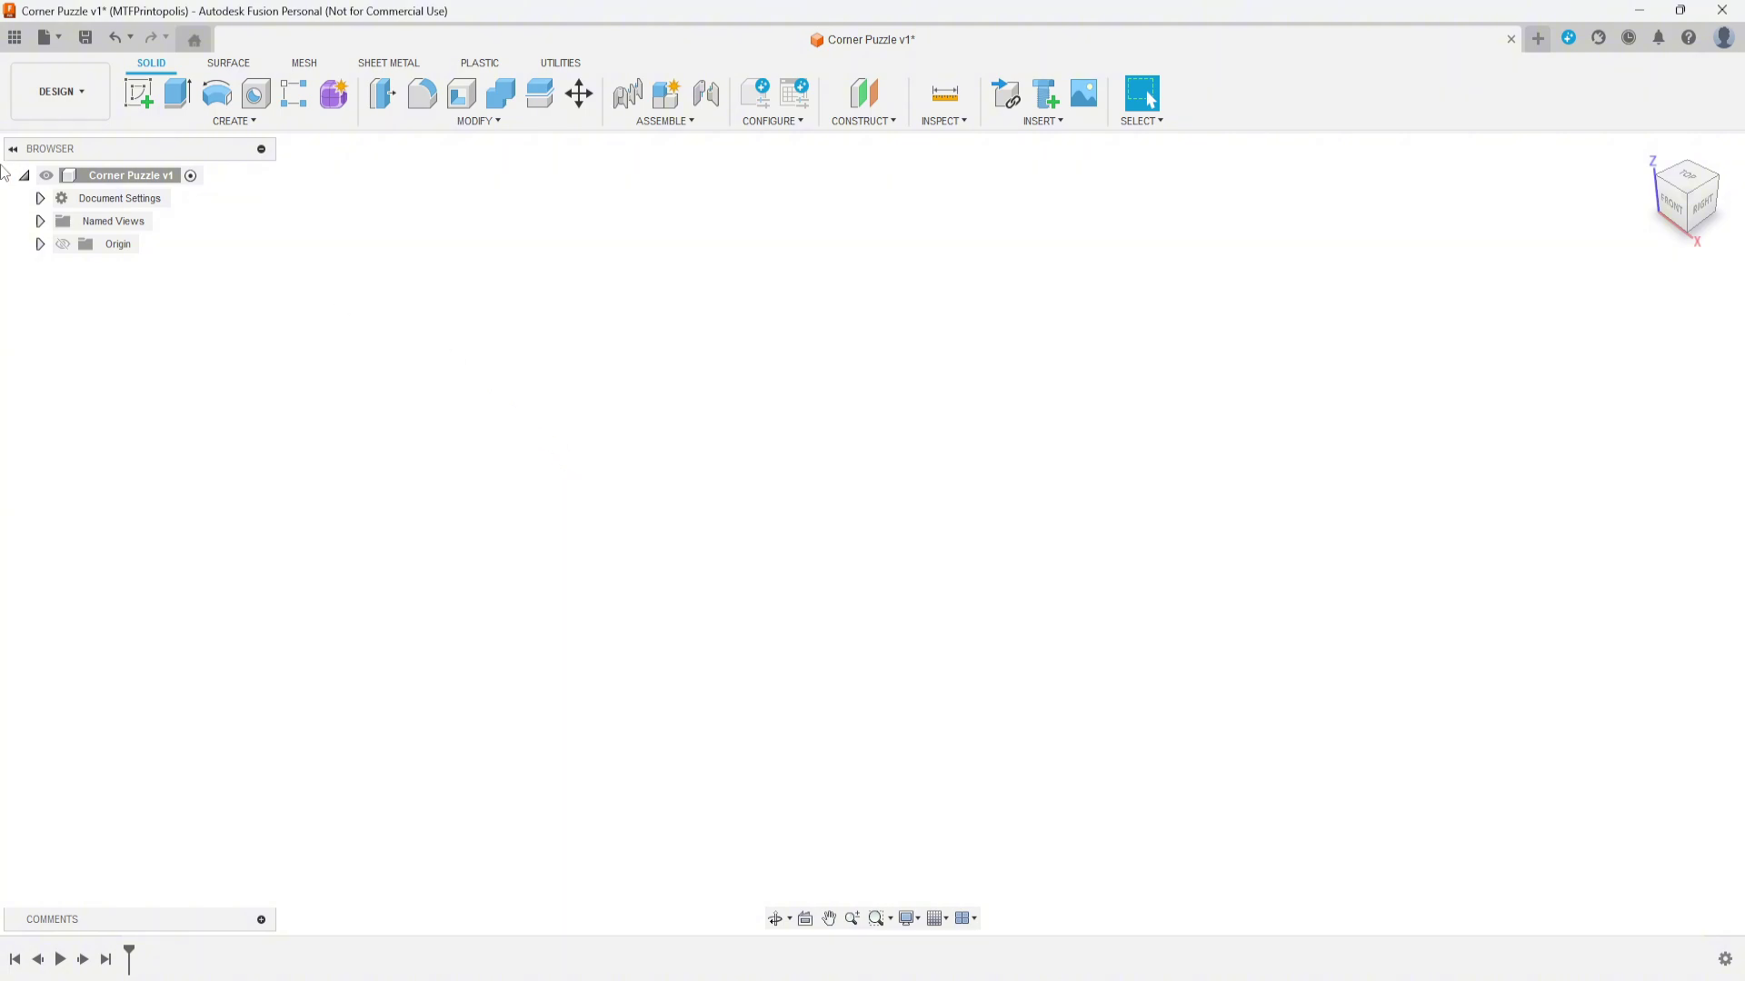
Step: Sketch a two-point rectangle from the origin on the horizontal XY plane, with width and height both set to Coaster_Size
click(139, 92)
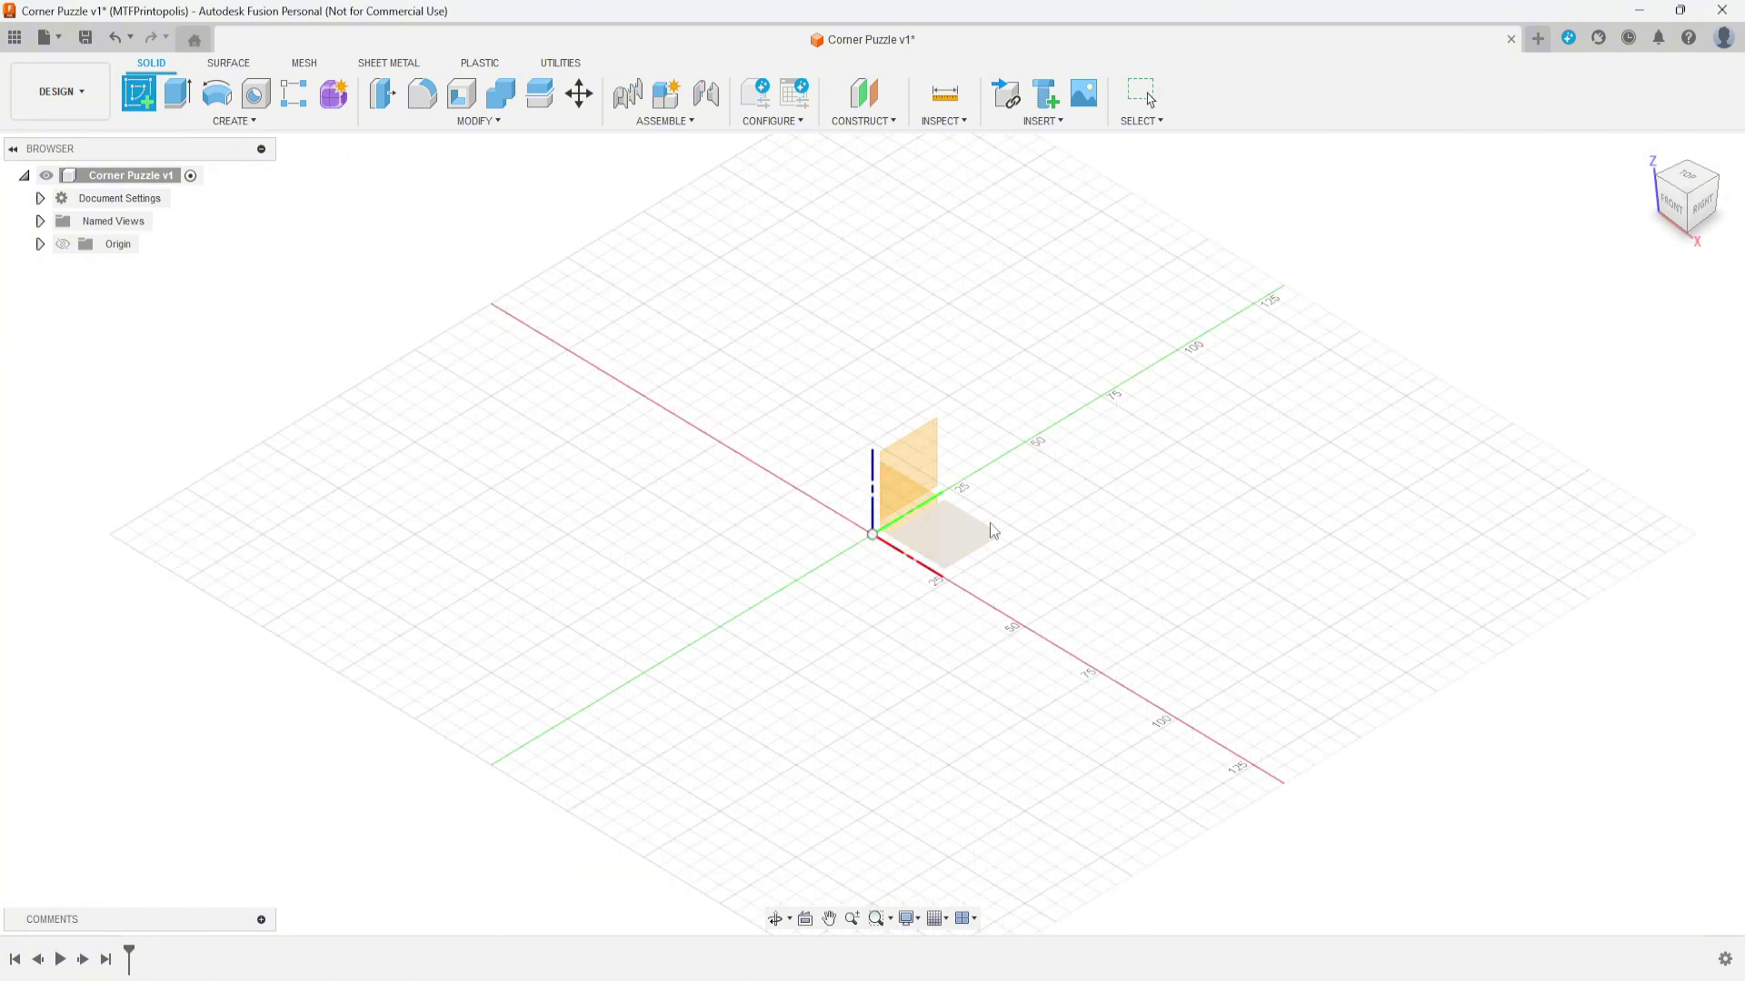
click(991, 541)
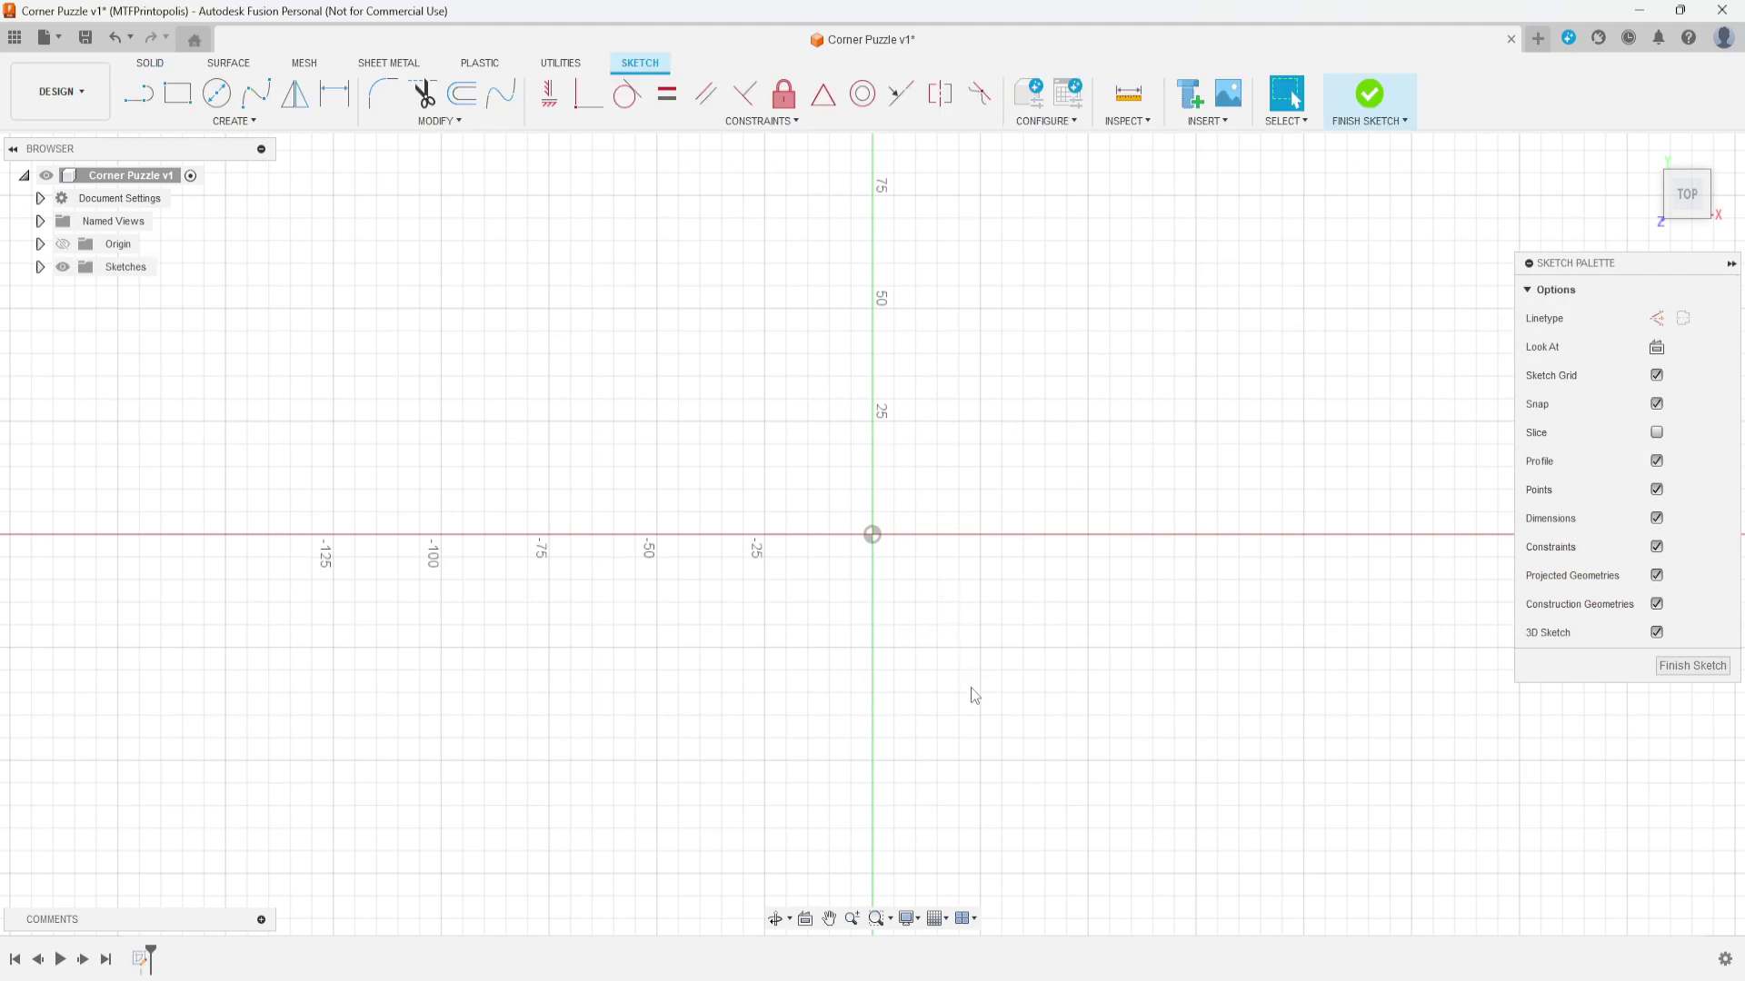
click(177, 93)
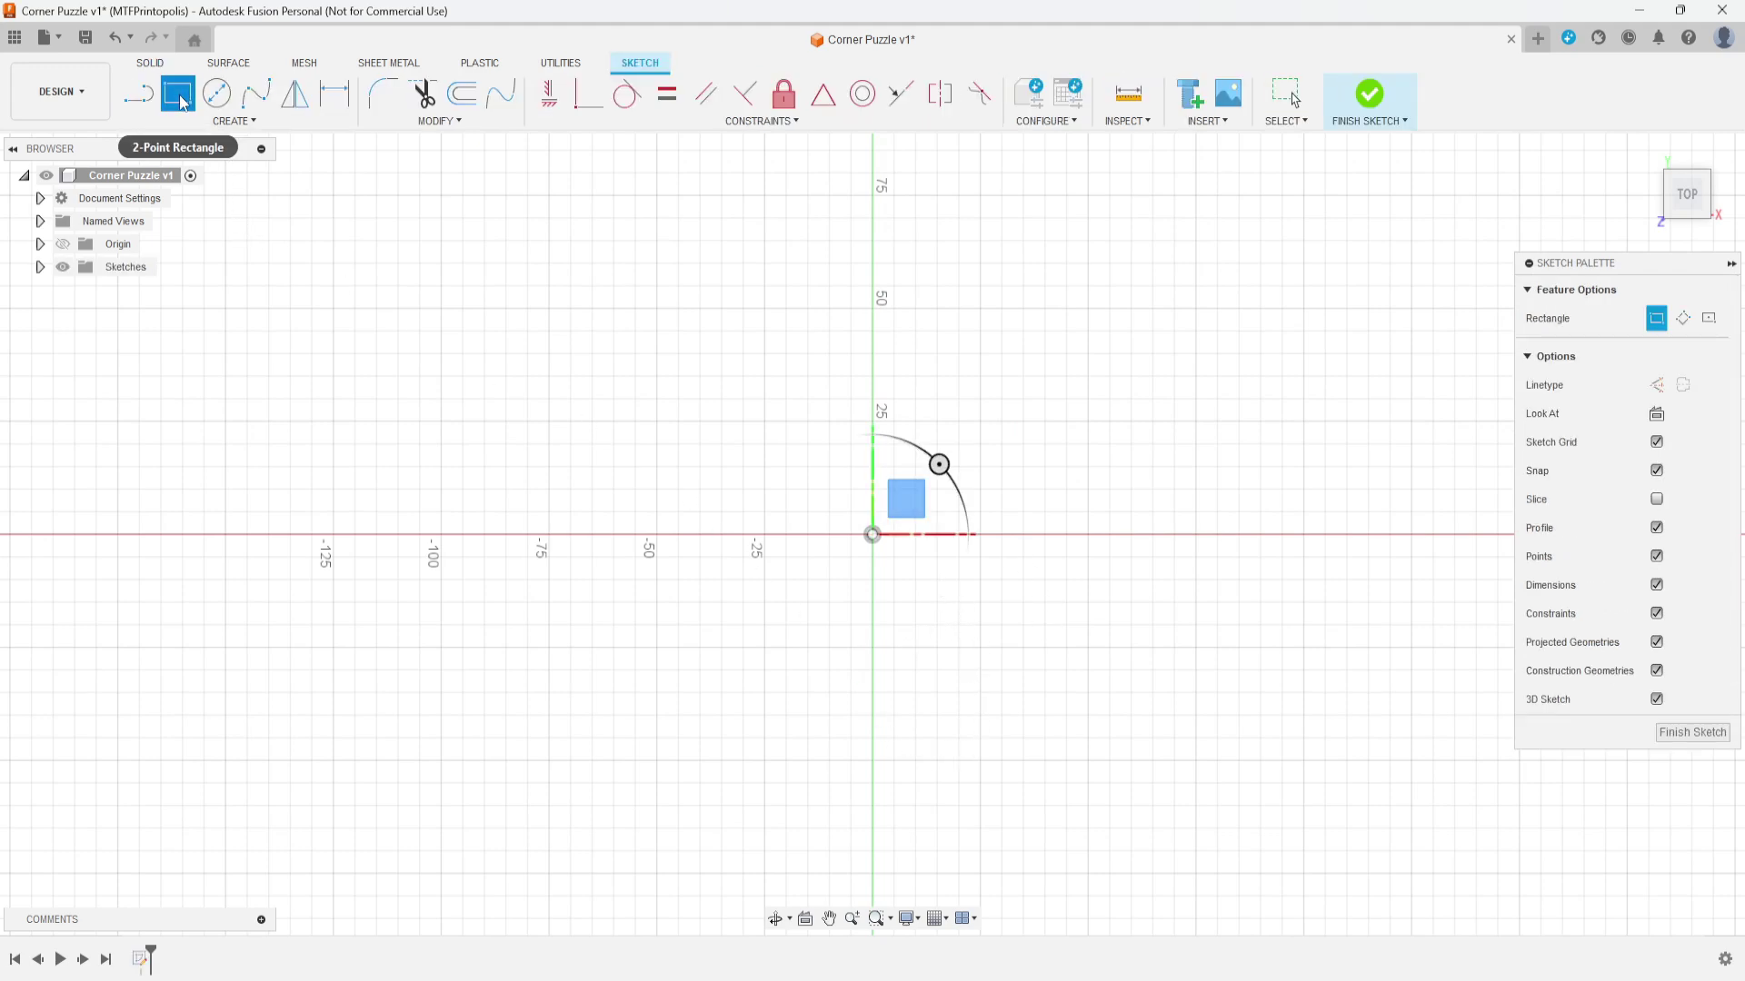
click(873, 536)
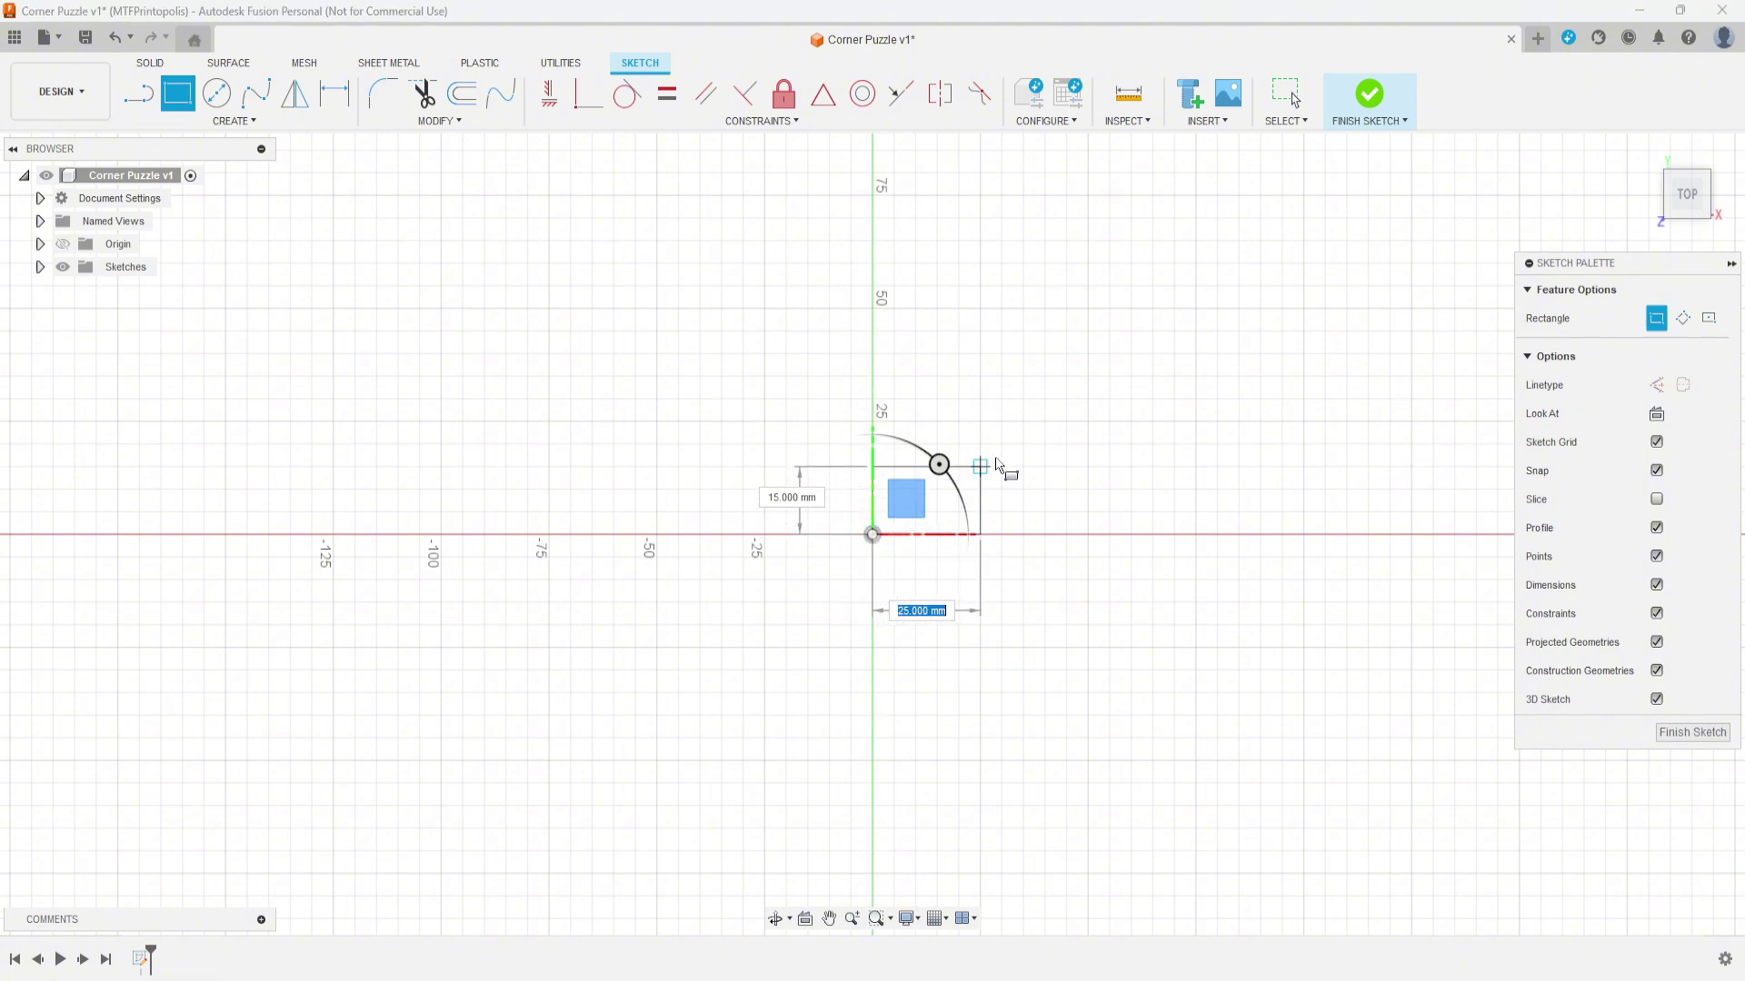
mouse_move(1227, 227)
middle_down()
mouse_move(1060, 323)
mouse_move(900, 385)
middle_up()
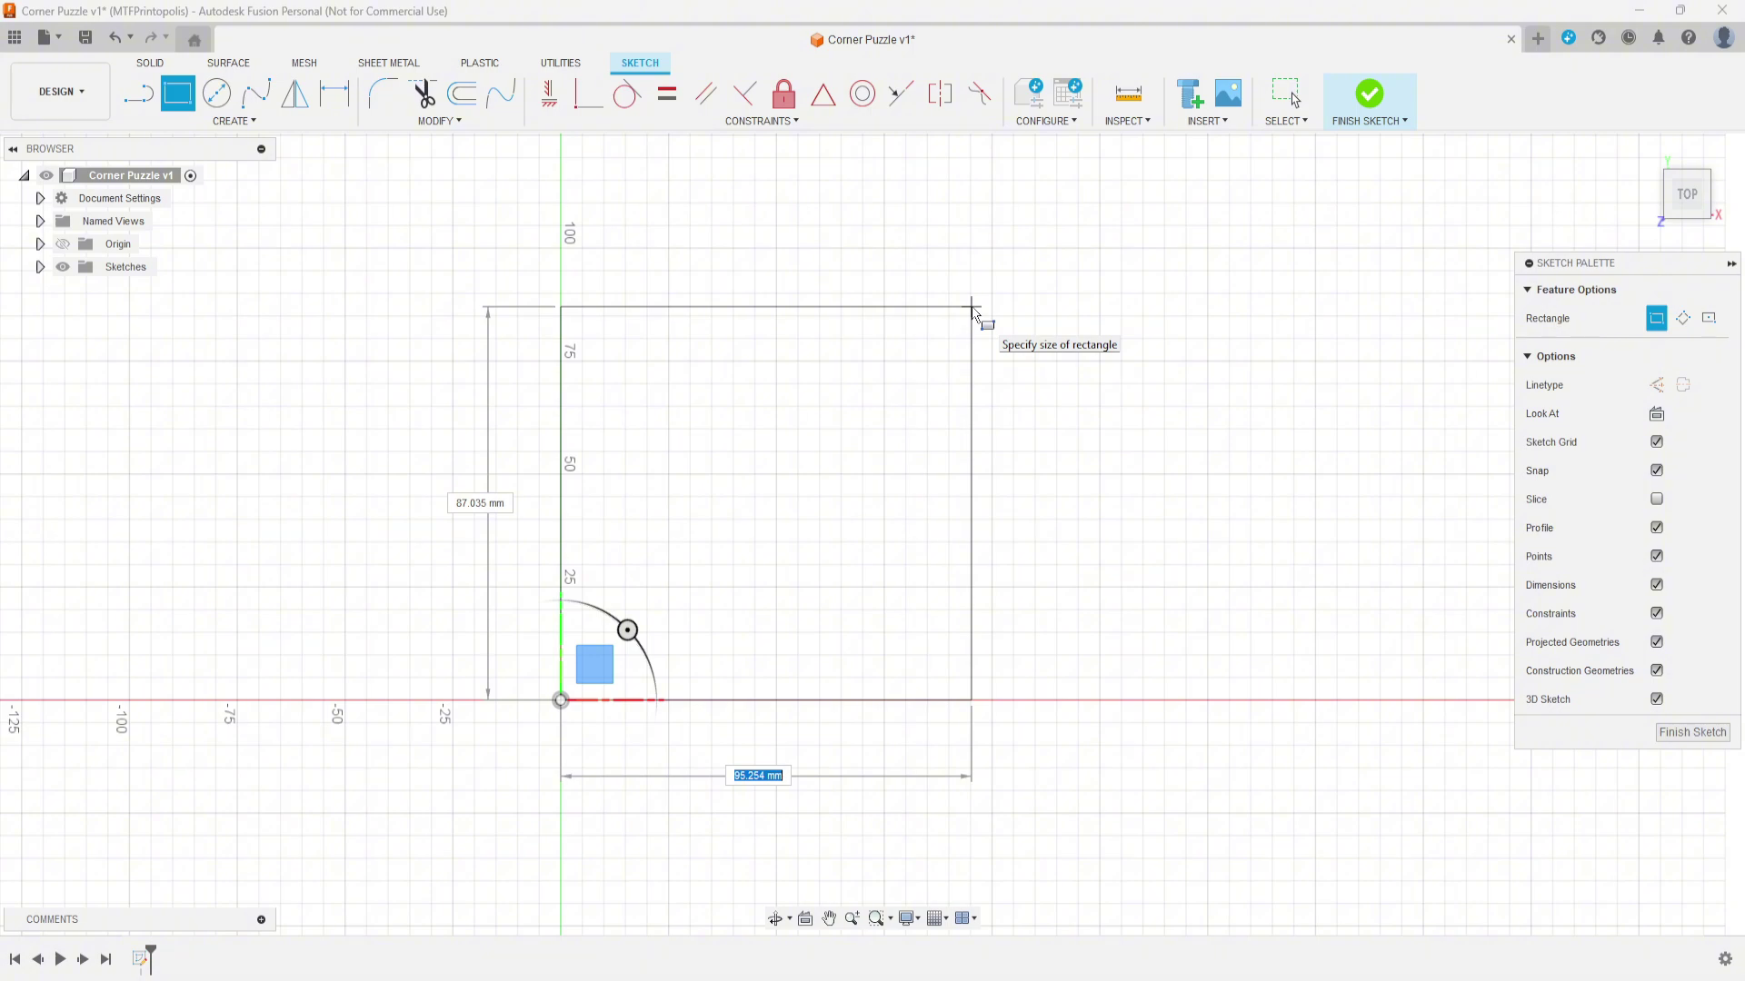
text(Co)
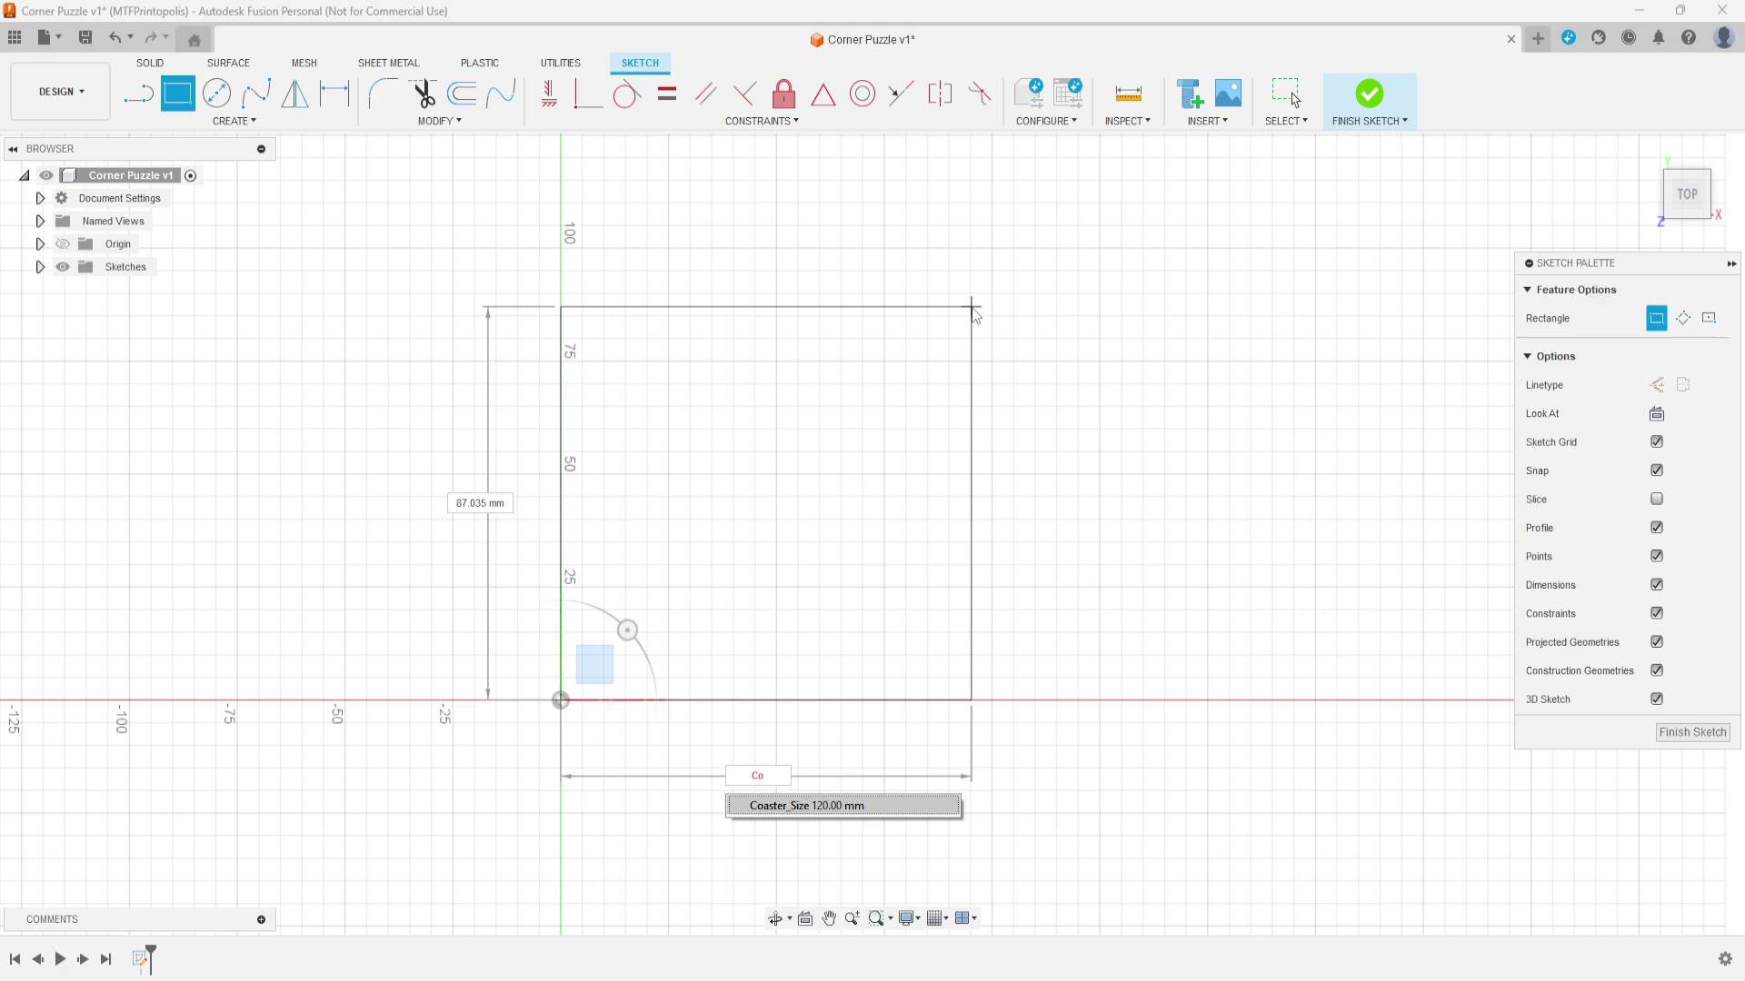
key(Tab)
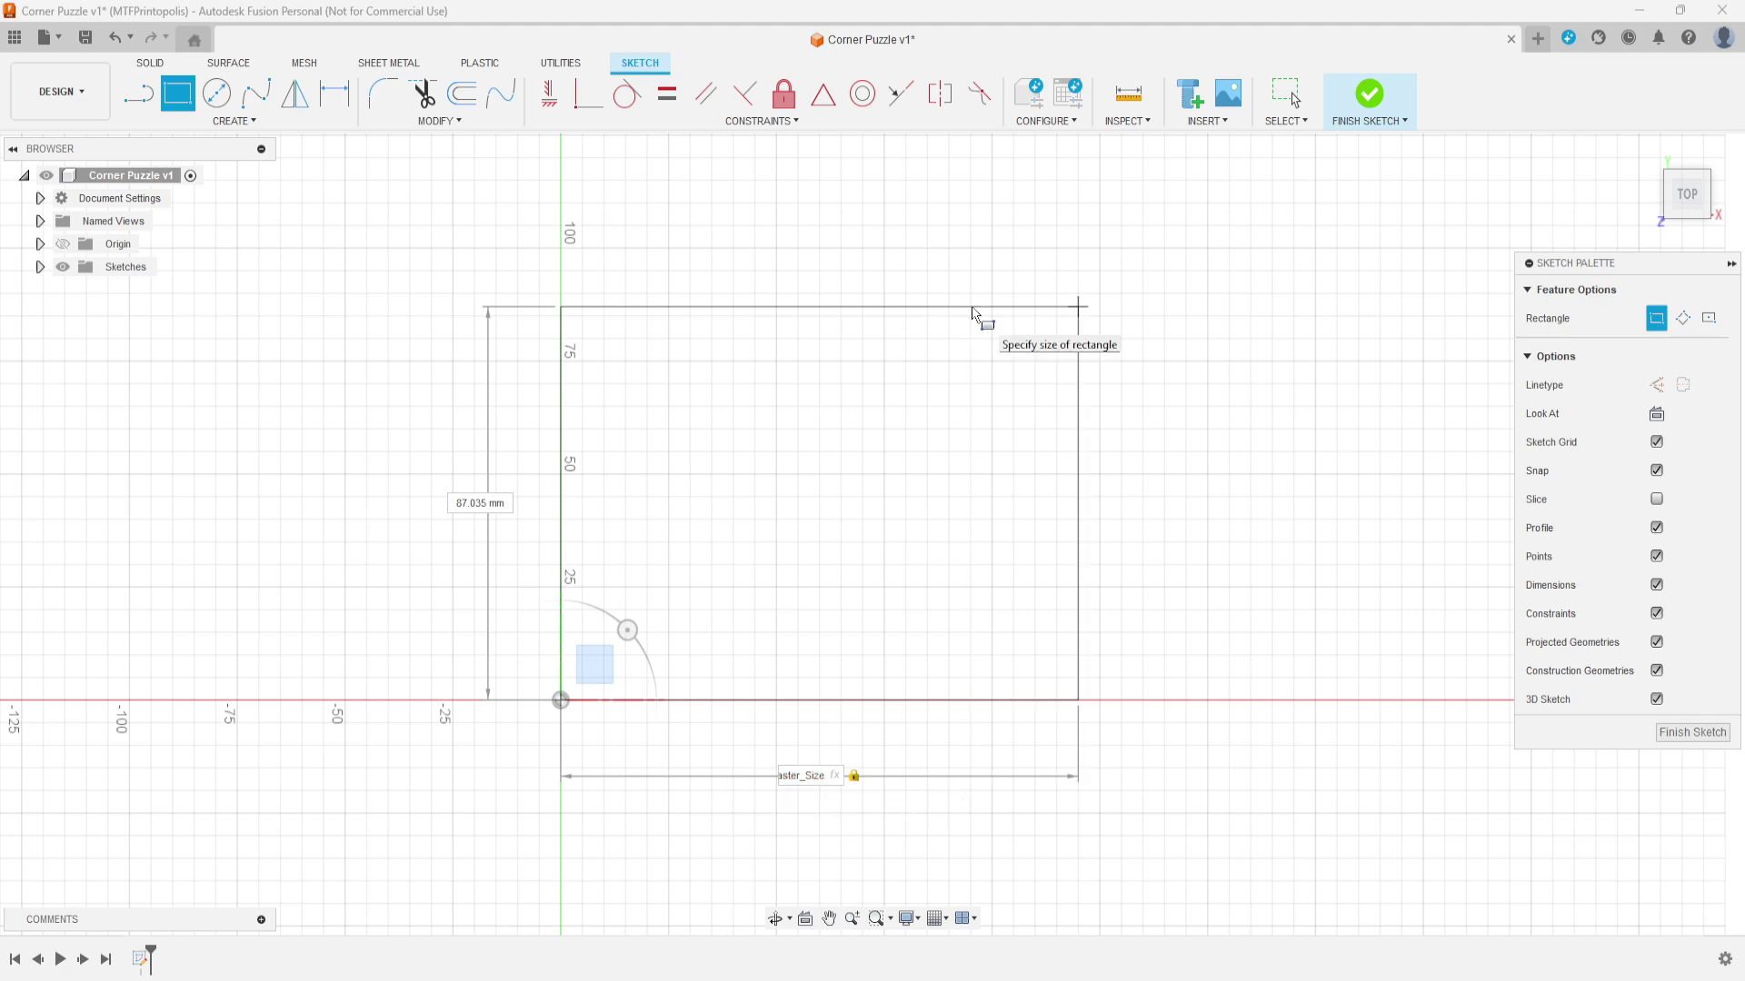
key(Tab)
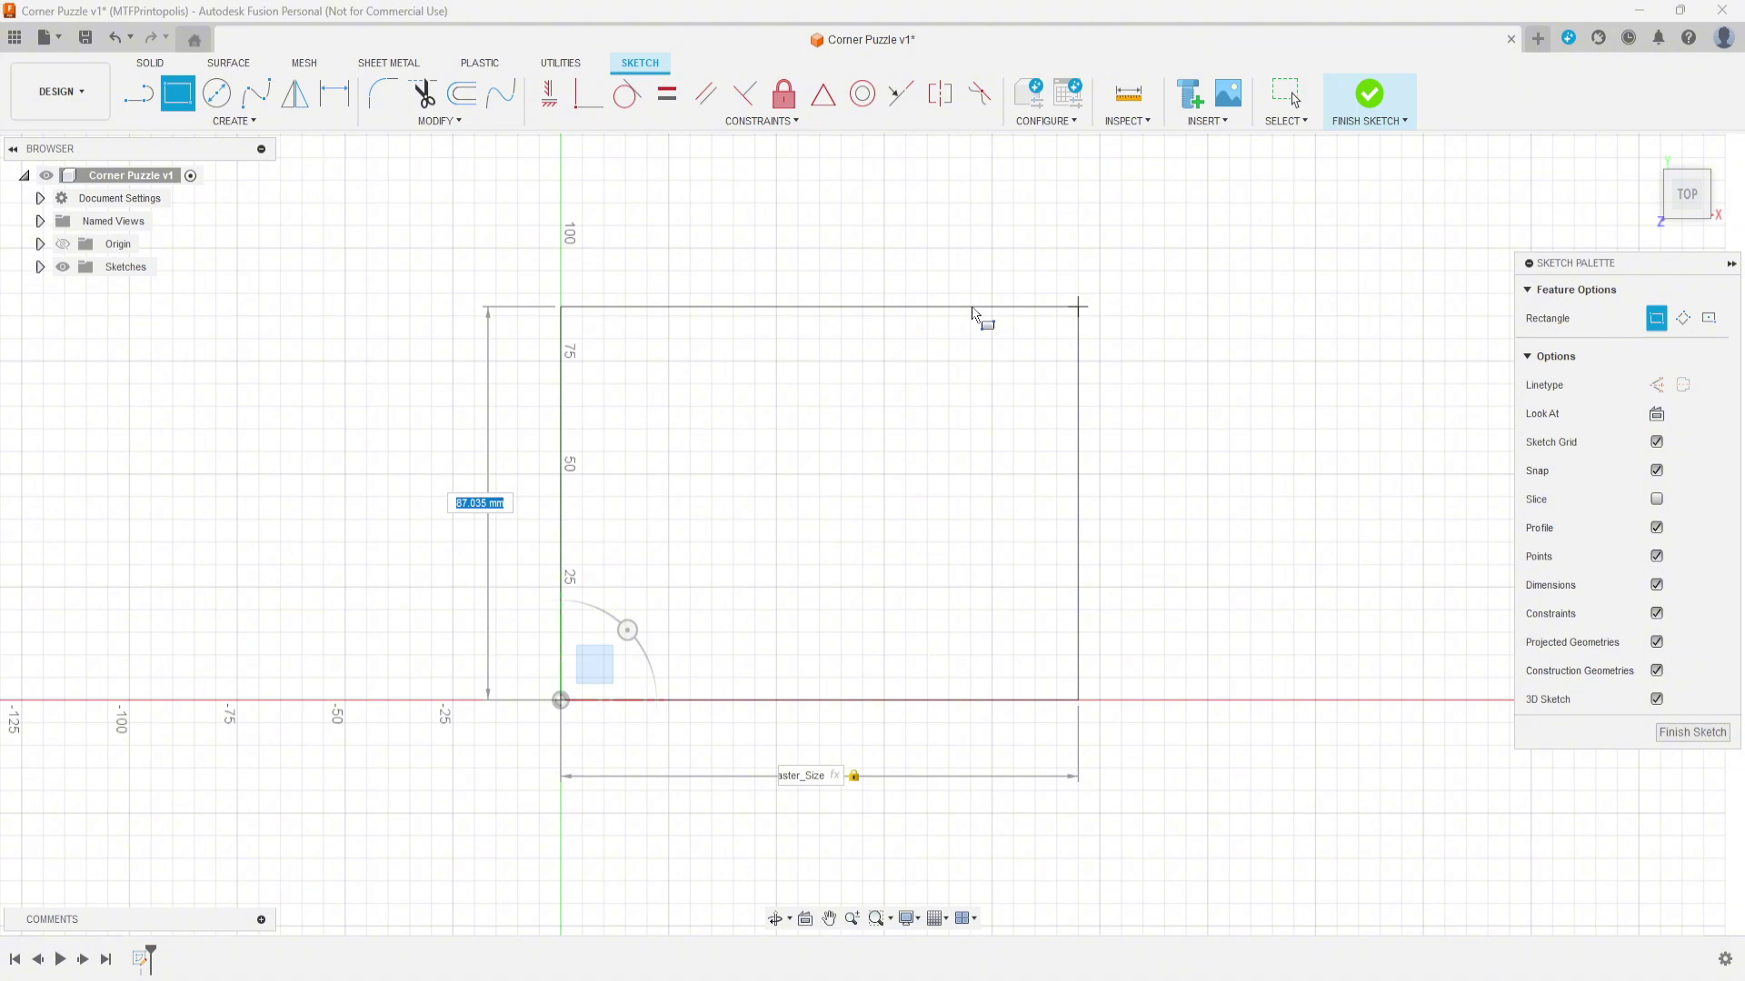
text(Coaste)
key(Tab)
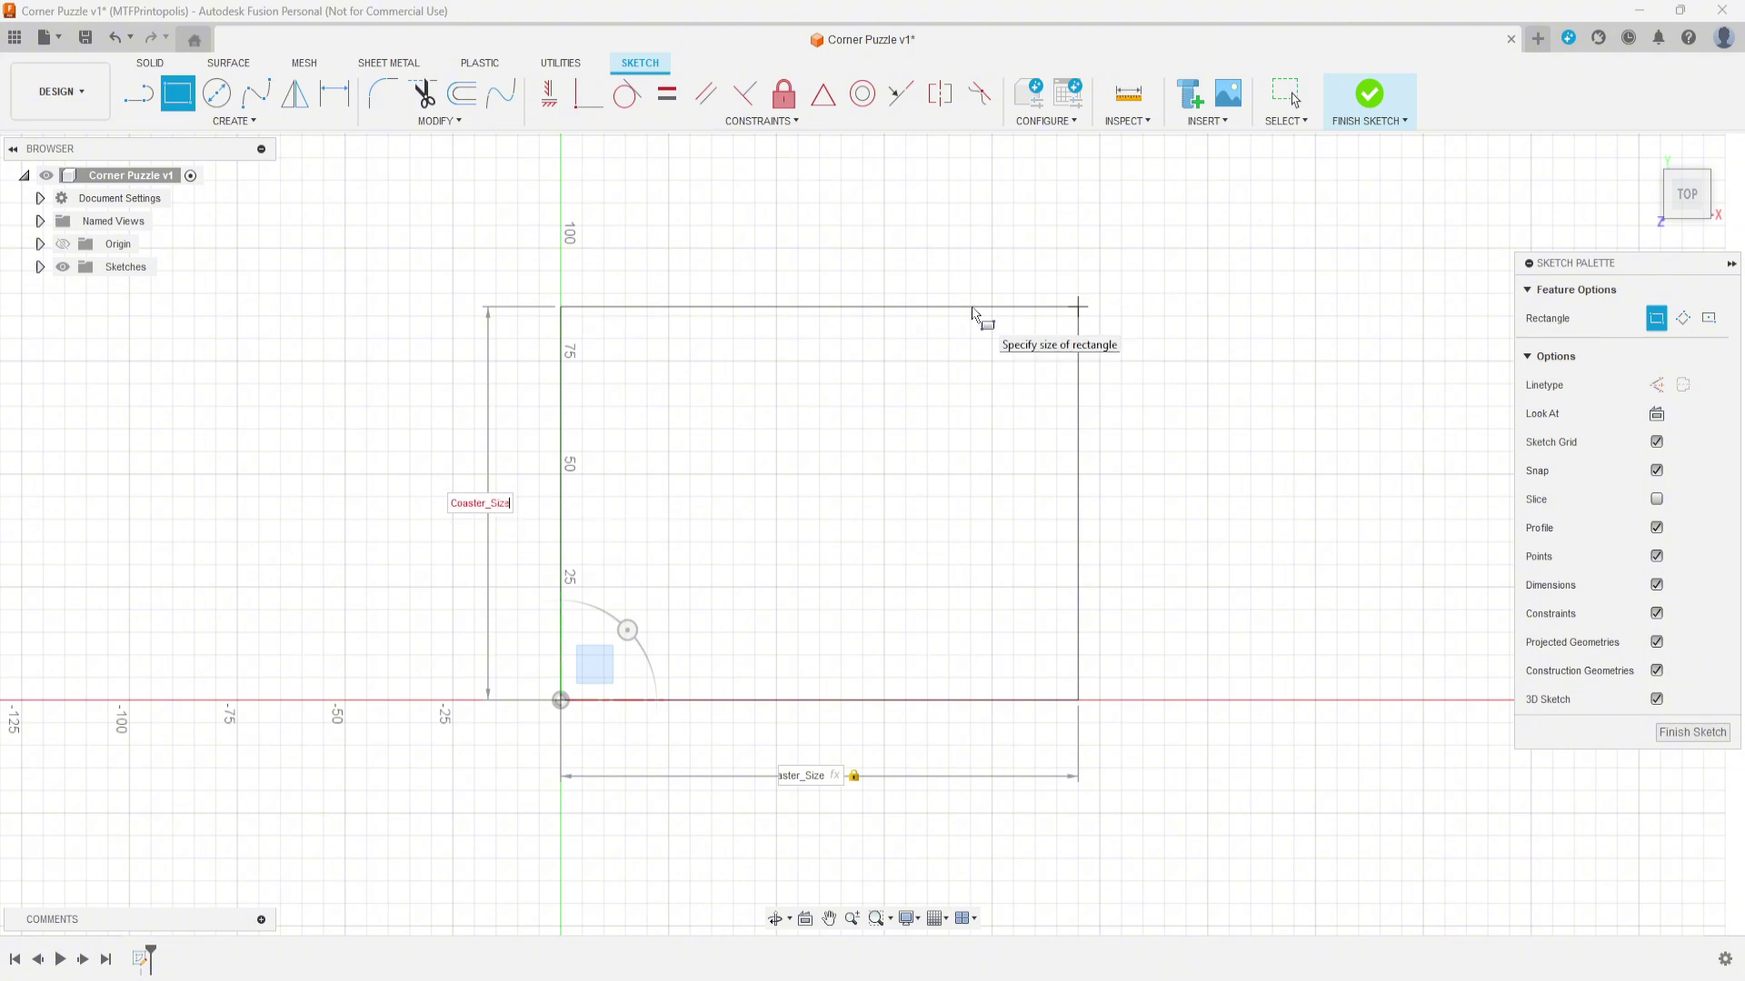
key(Return)
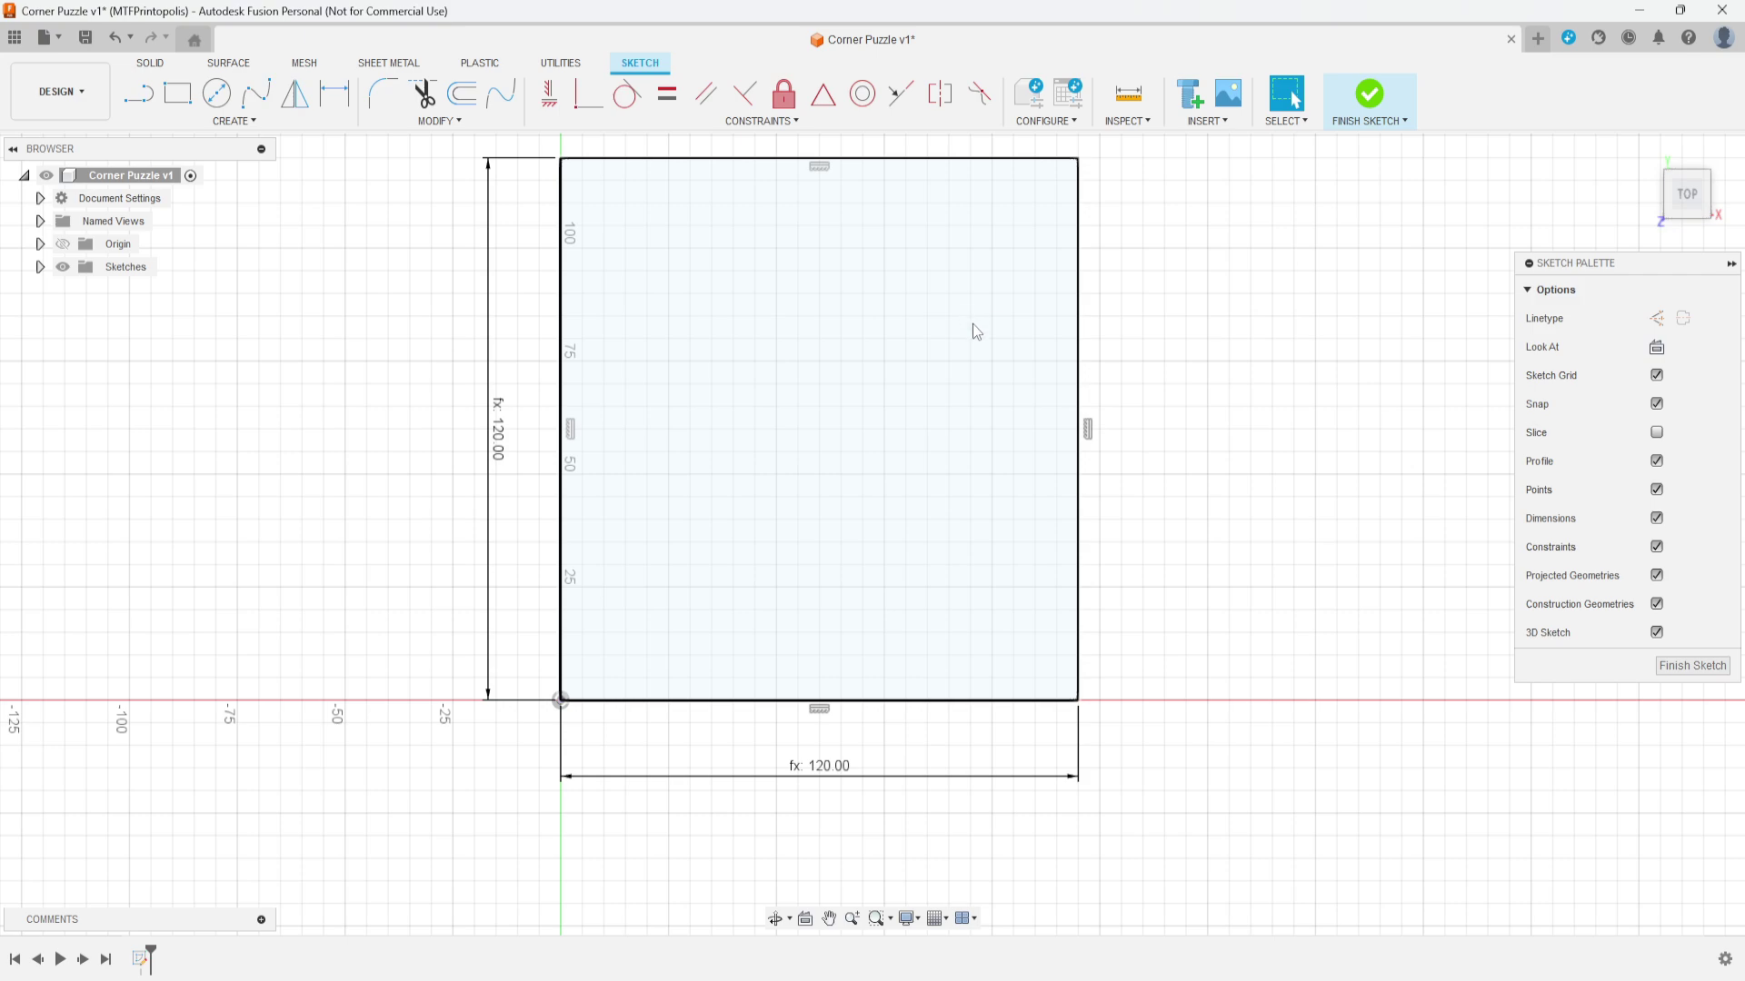
Step: Reposition the square's horizontal and vertical dimensions so that both lie inside the profile
mouse_move(929, 362)
middle_down()
mouse_move(935, 487)
mouse_move(861, 467)
mouse_move(876, 531)
middle_up()
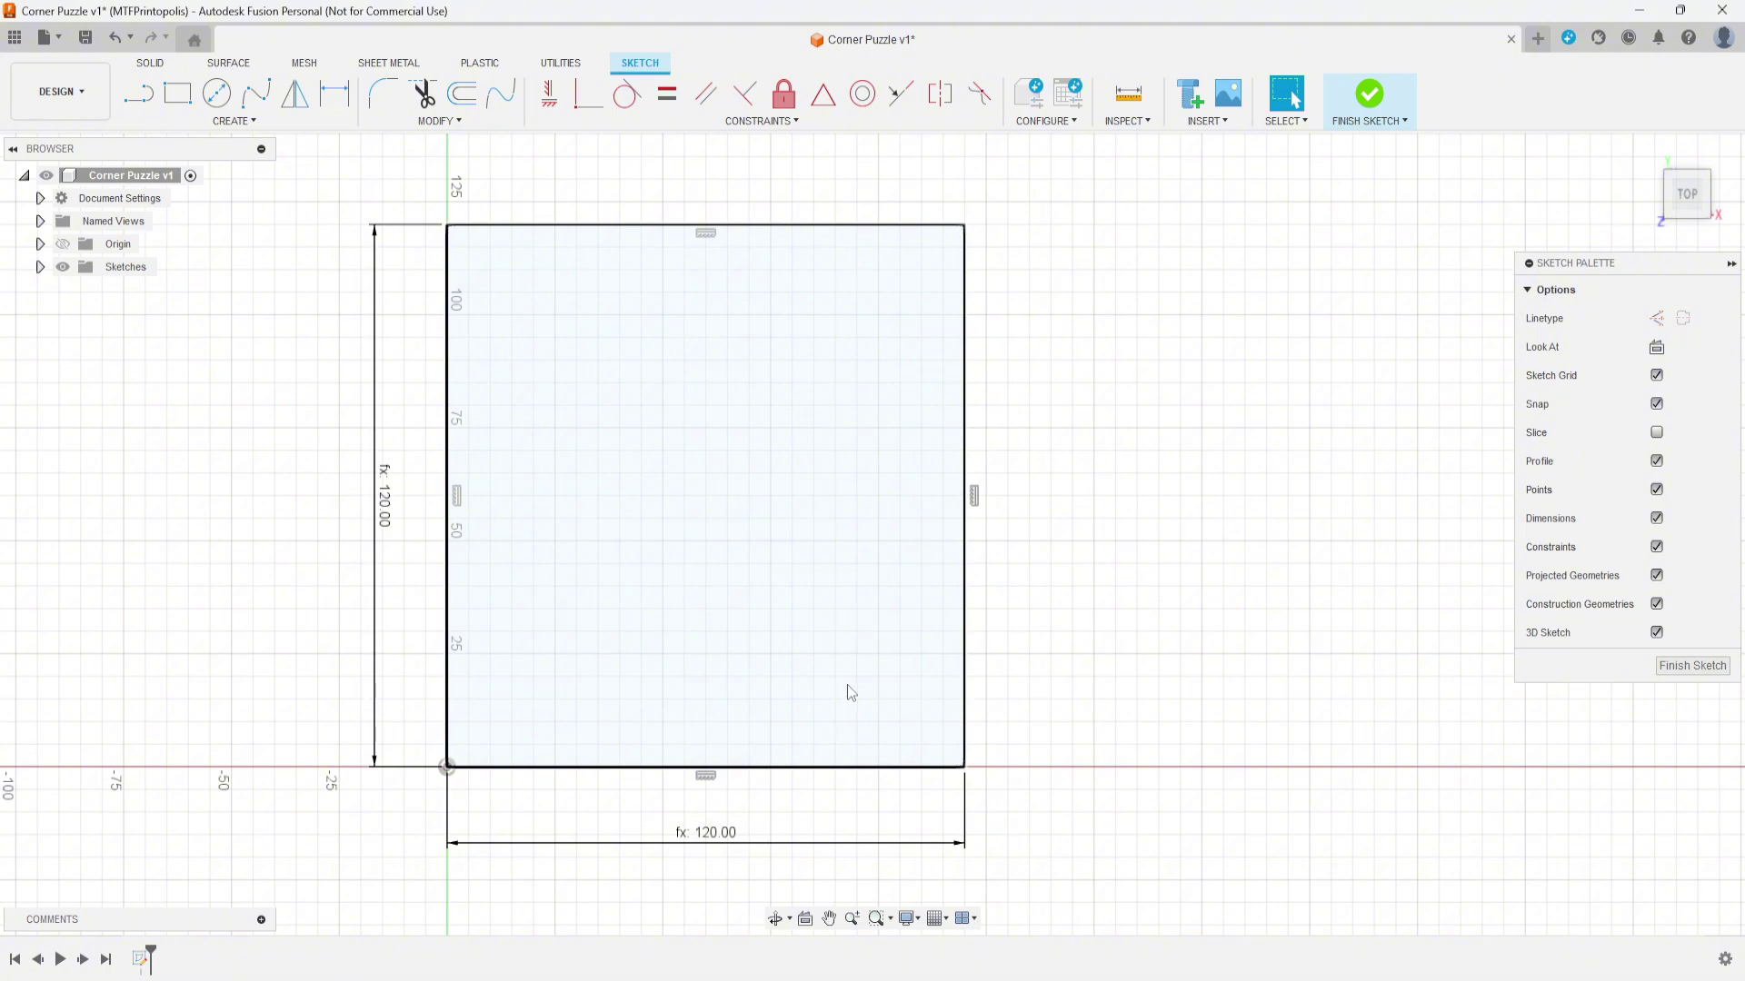
middle_drag(815, 622, 865, 549)
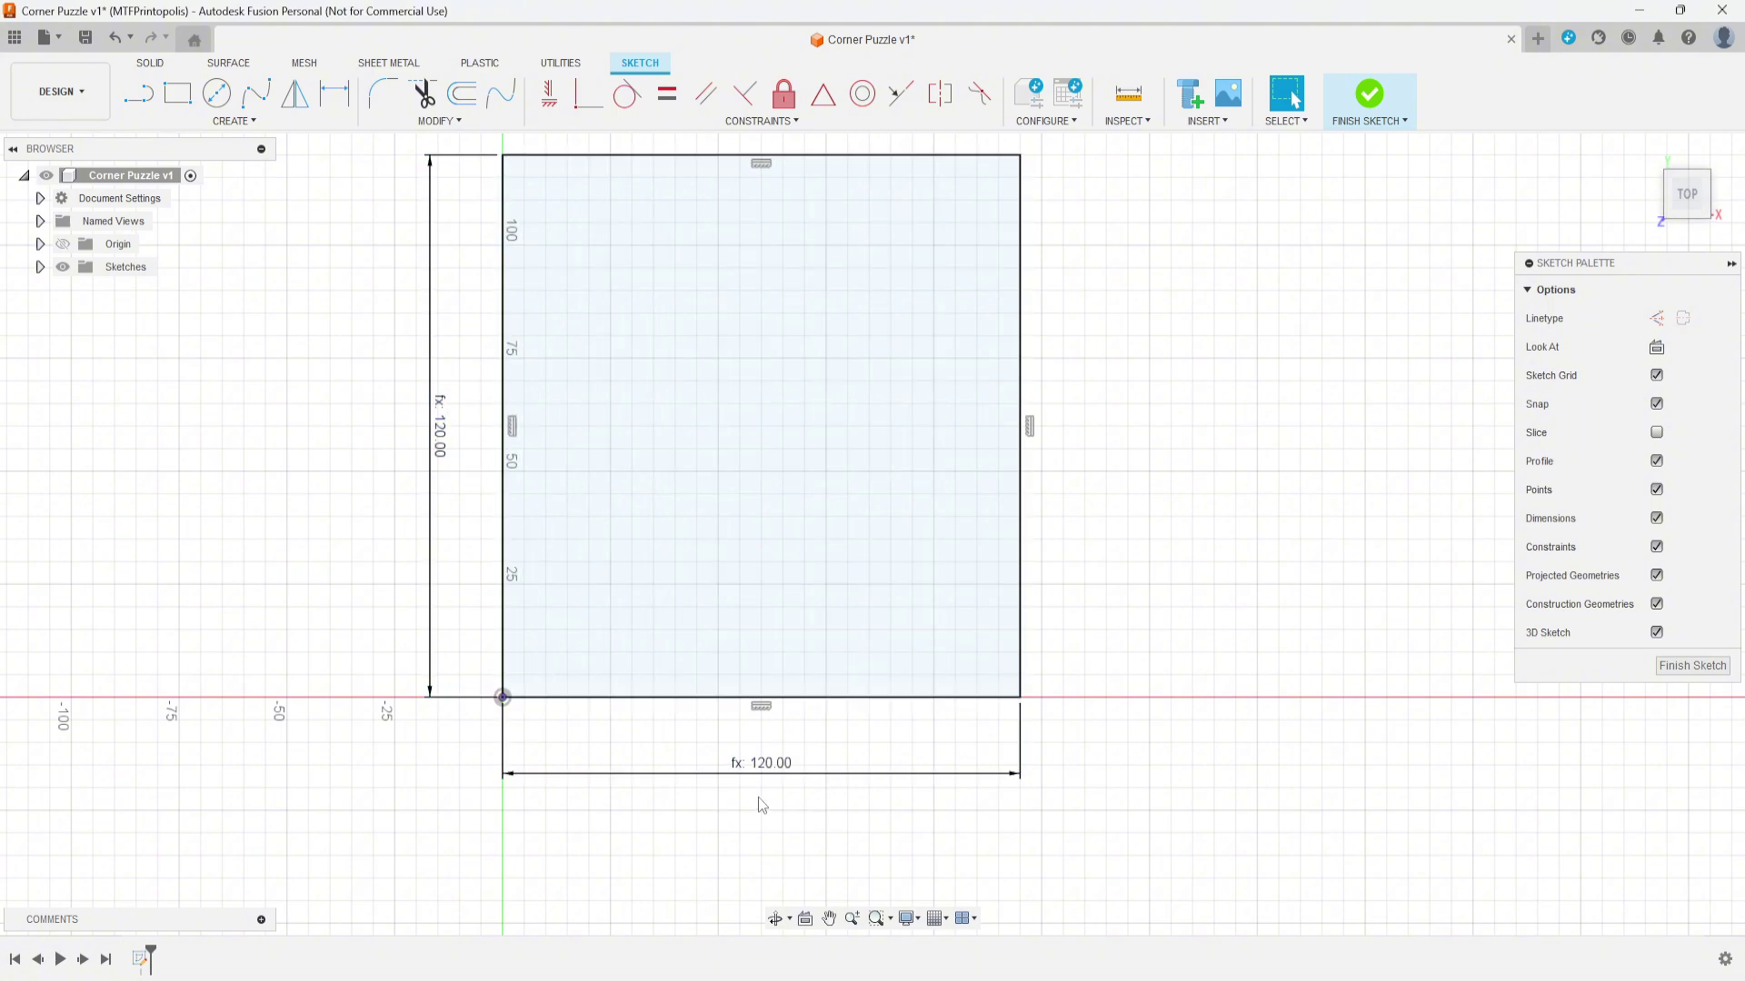
drag(820, 779, 817, 465)
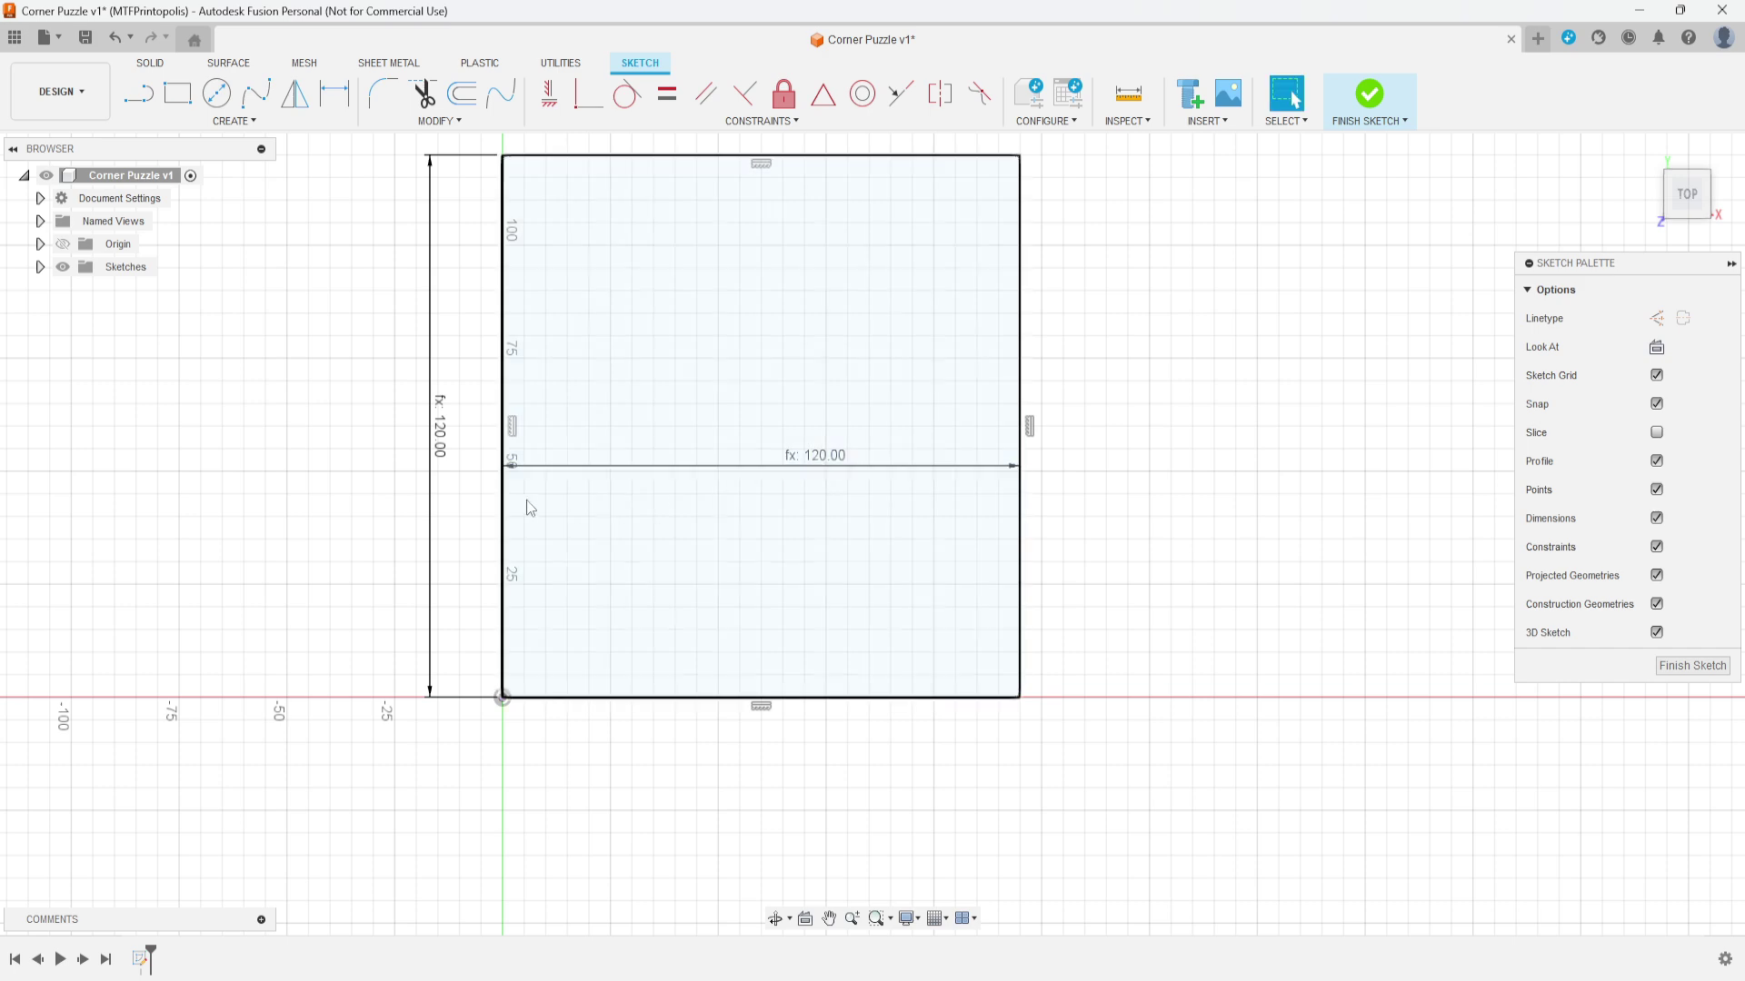
drag(430, 496, 714, 500)
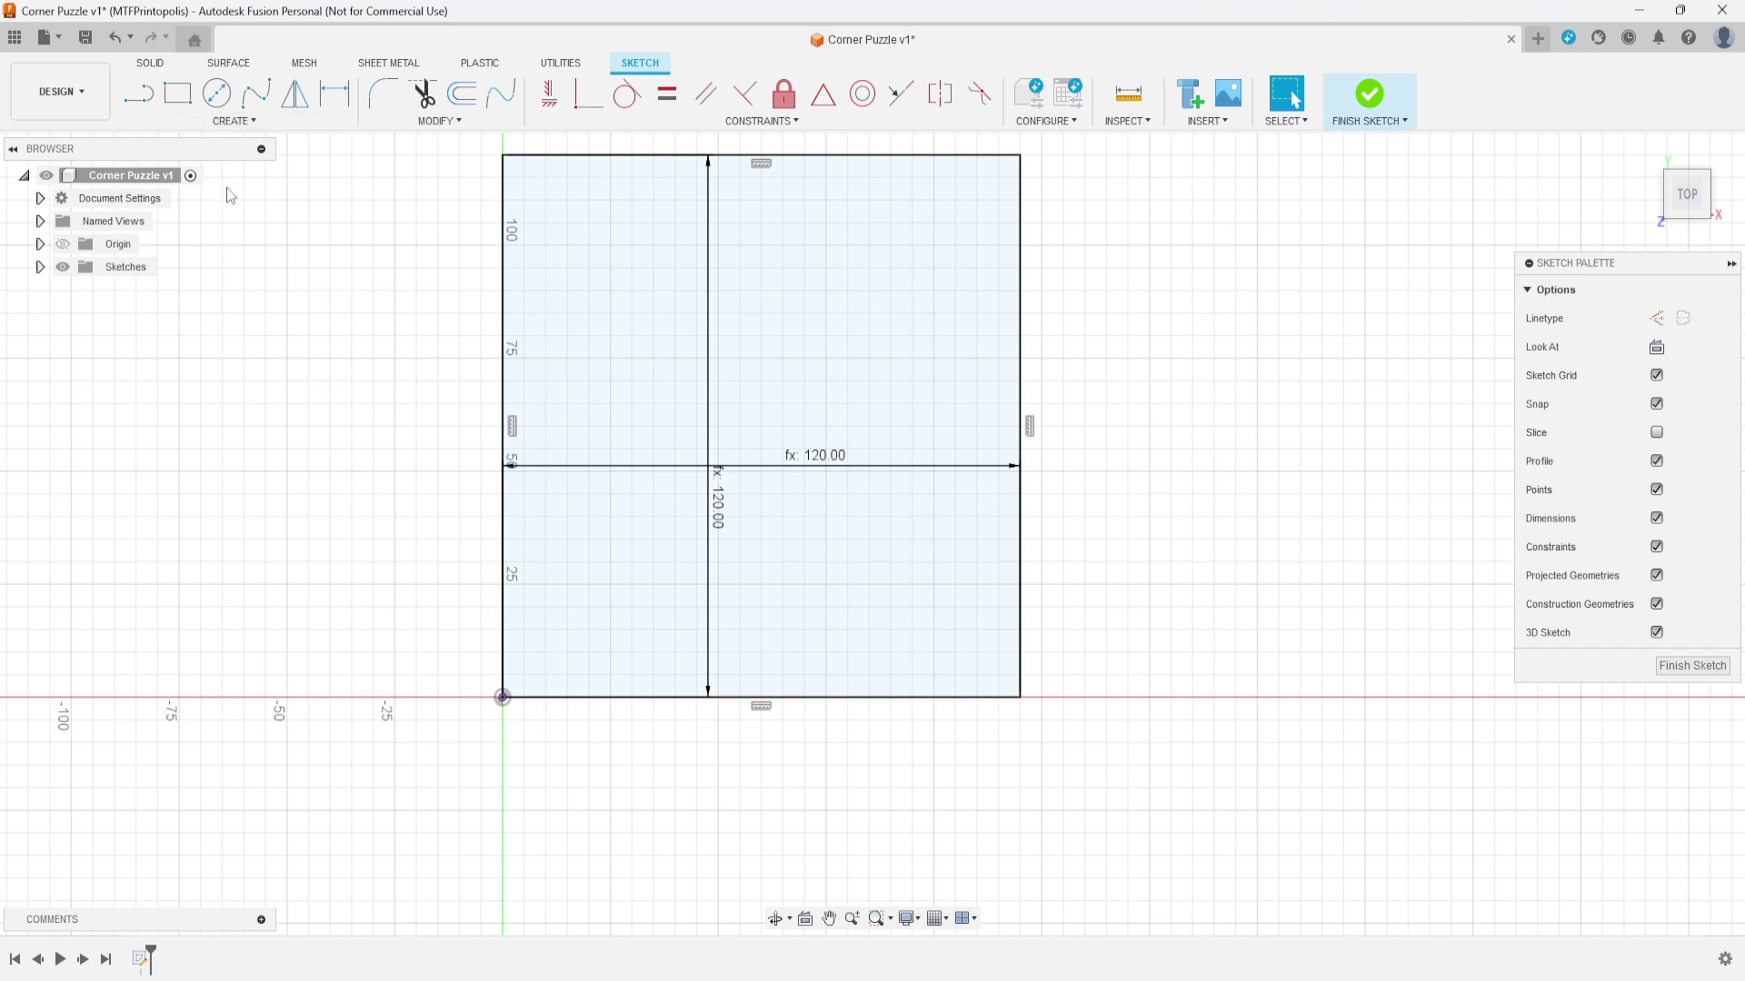
Step: Sketch an open fit point spline as a rounded tab below the square's bottom edge, with its ends on that edge about 50 and 75 mm from the origin
middle_drag(289, 515, 247, 344)
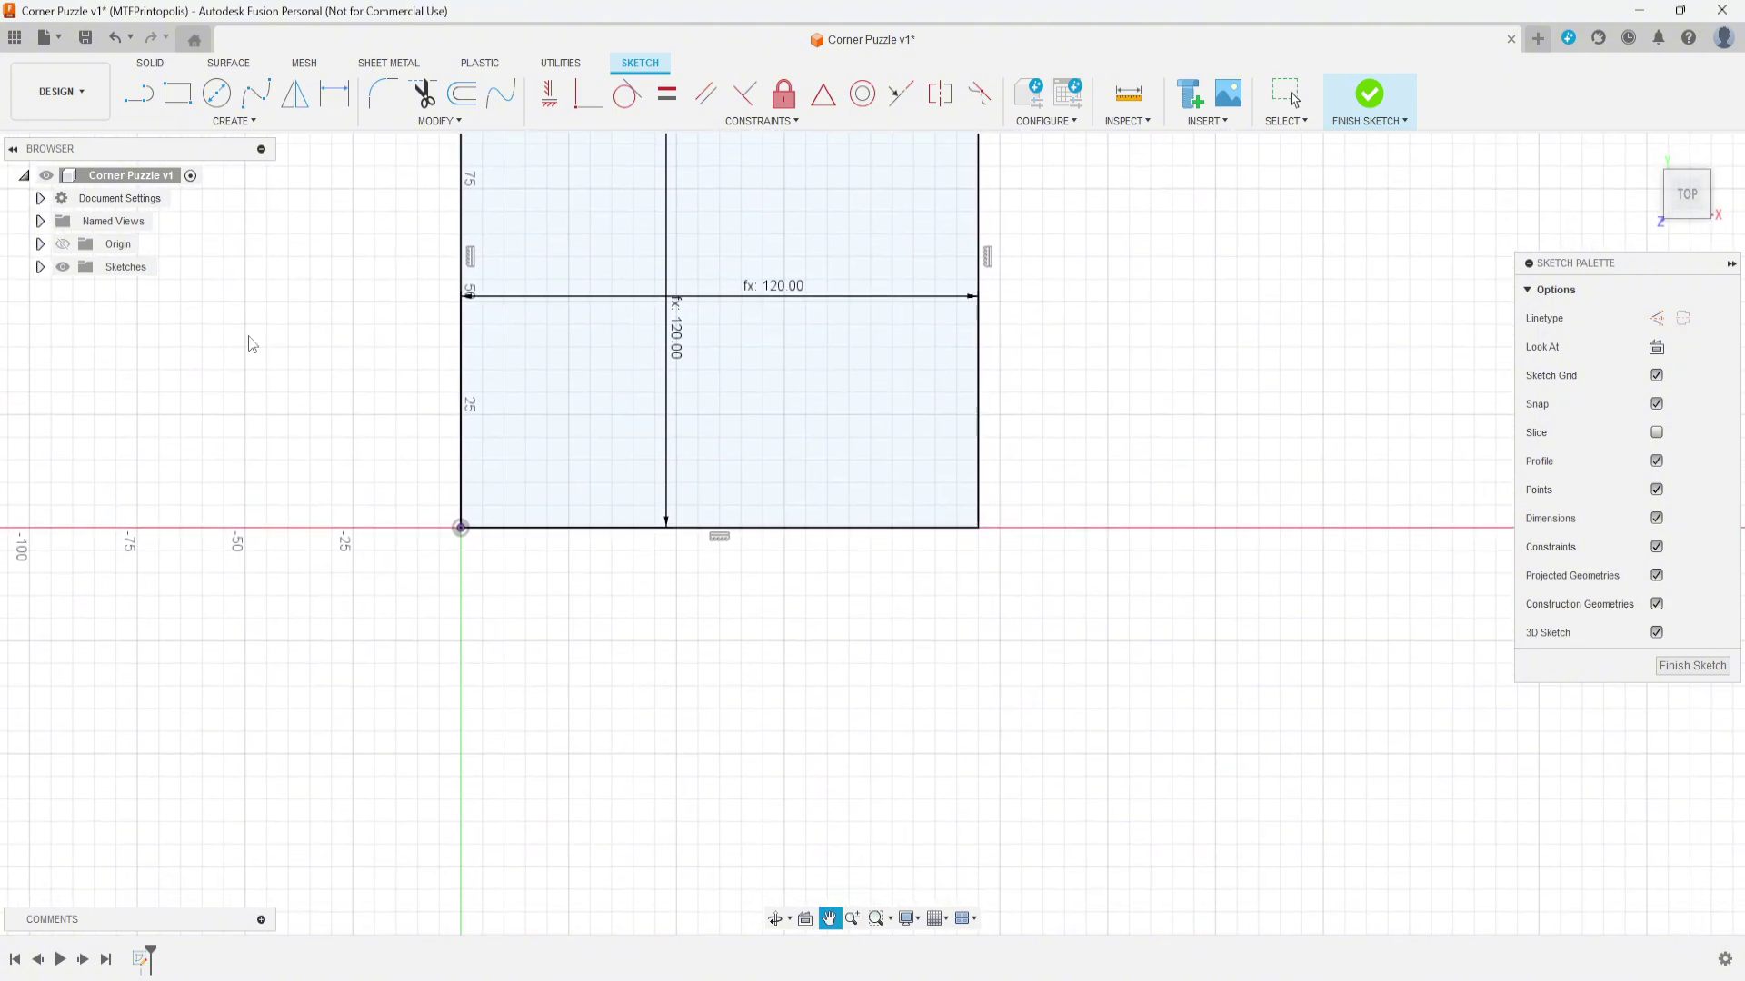
click(233, 120)
mouse_move(185, 277)
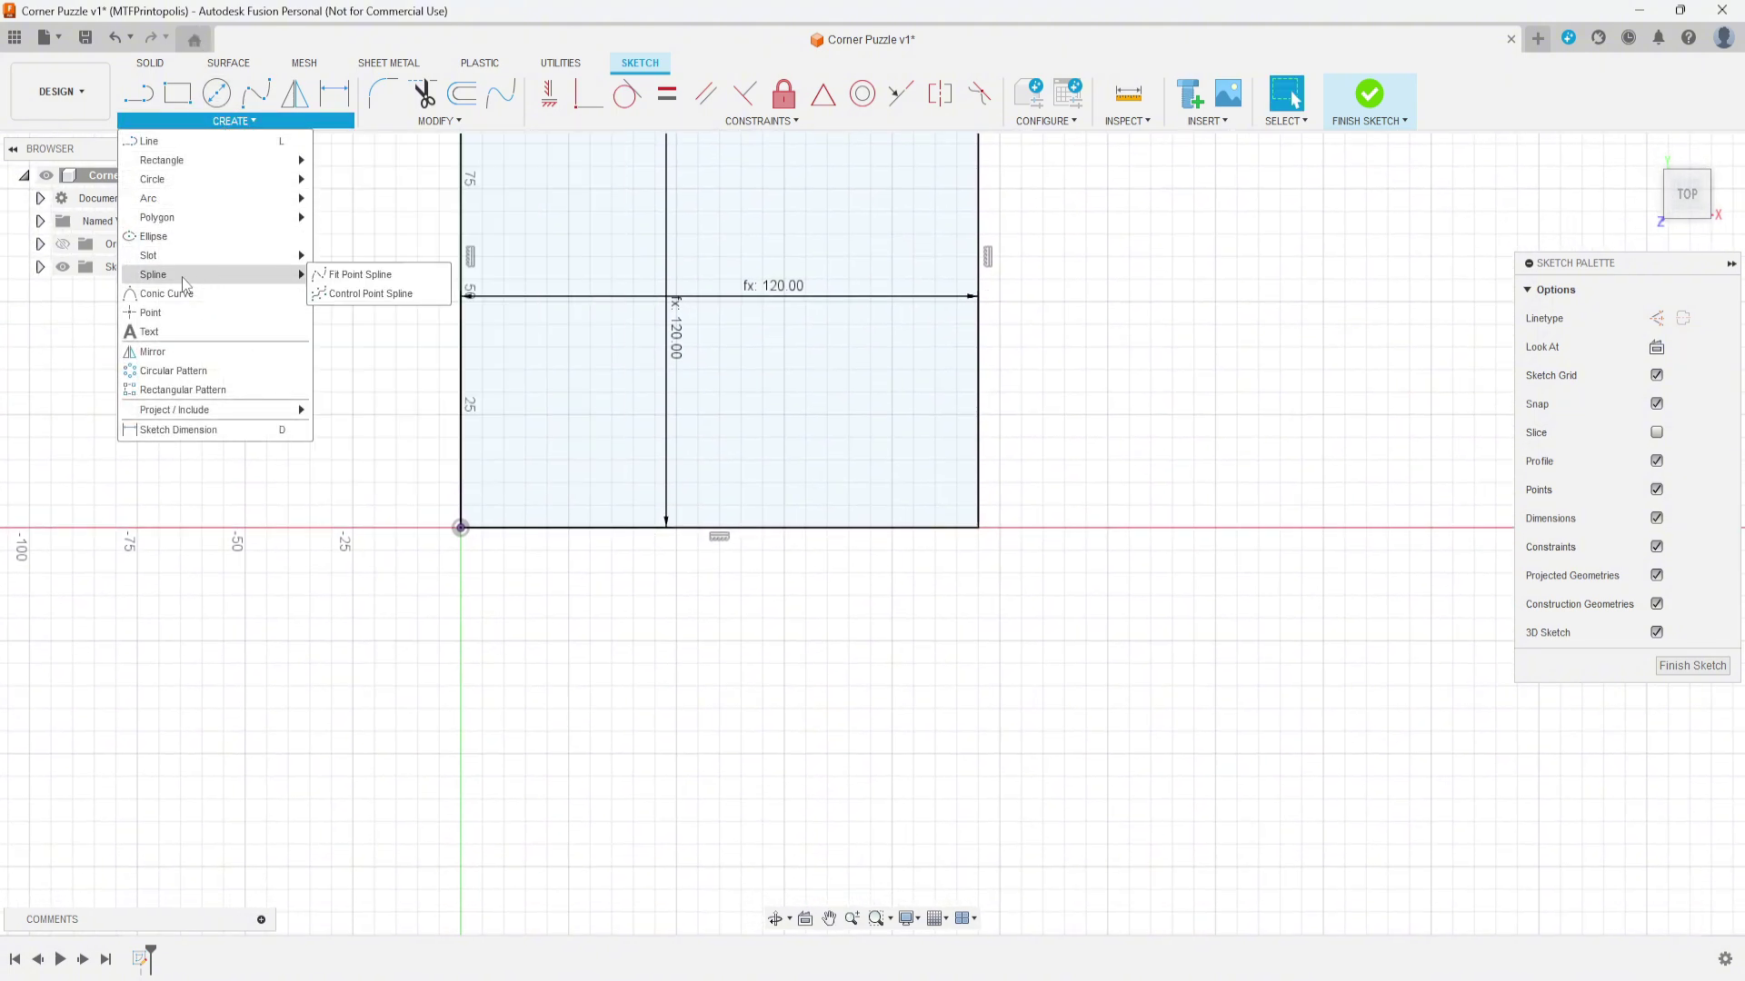
click(387, 276)
scroll(643, 534, up, 3)
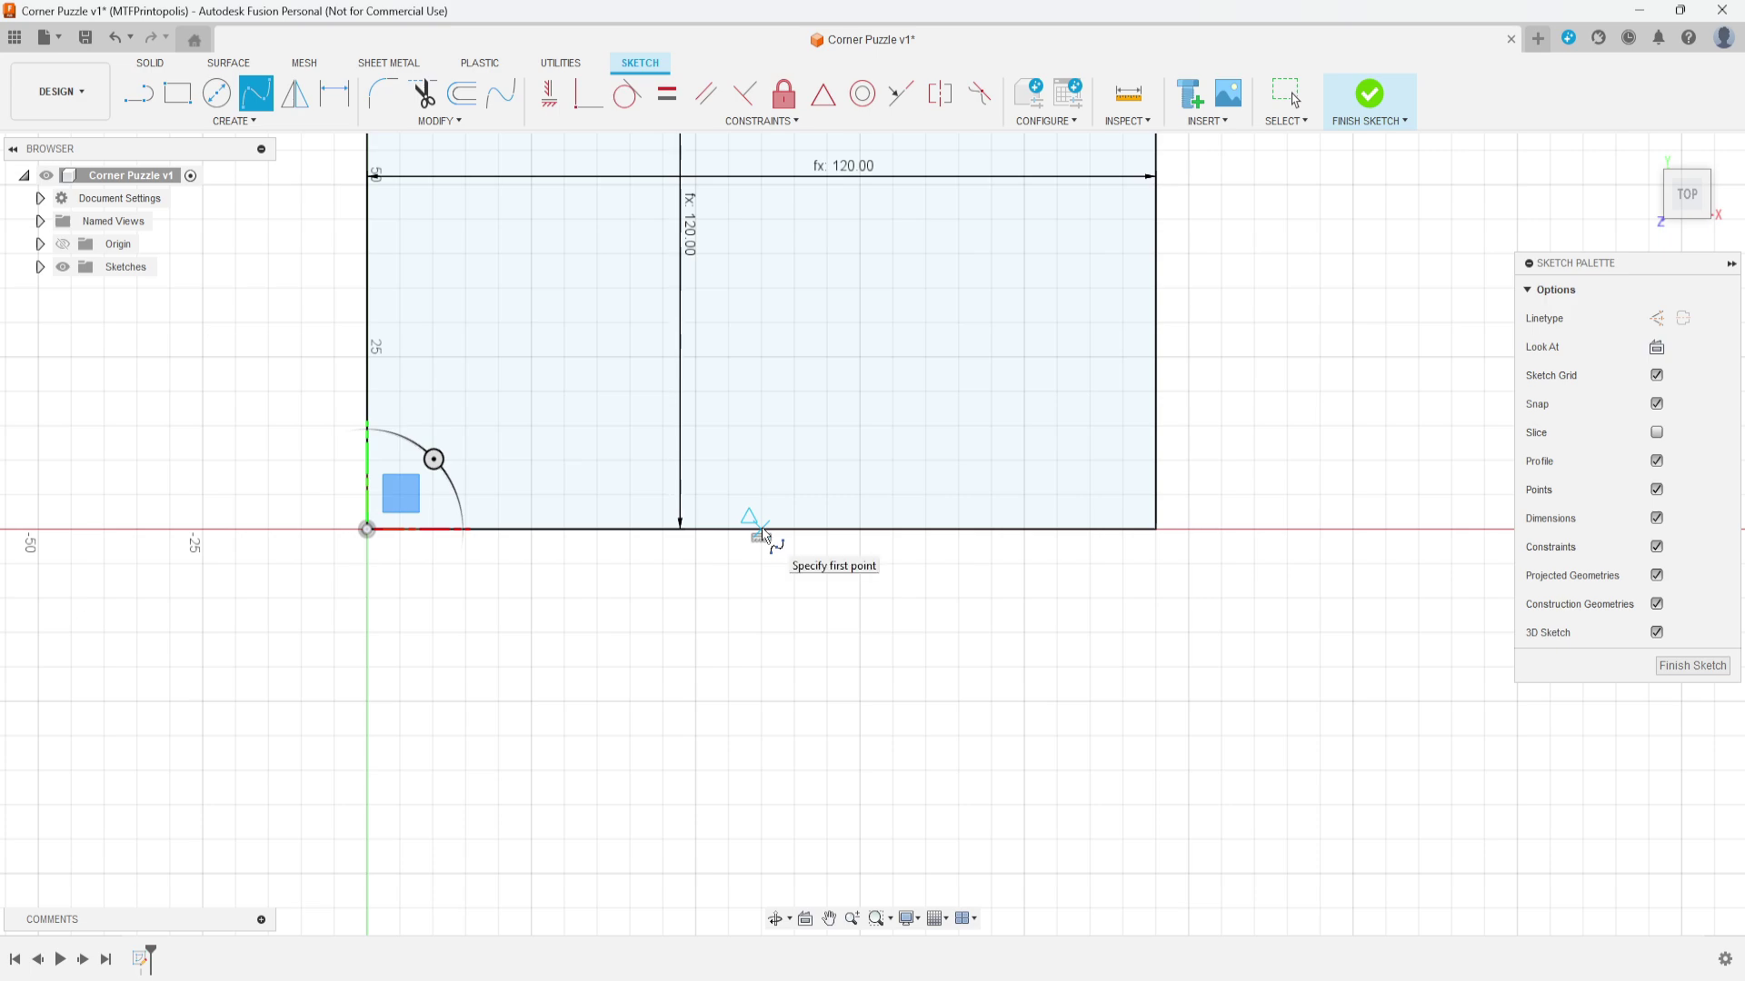
click(698, 530)
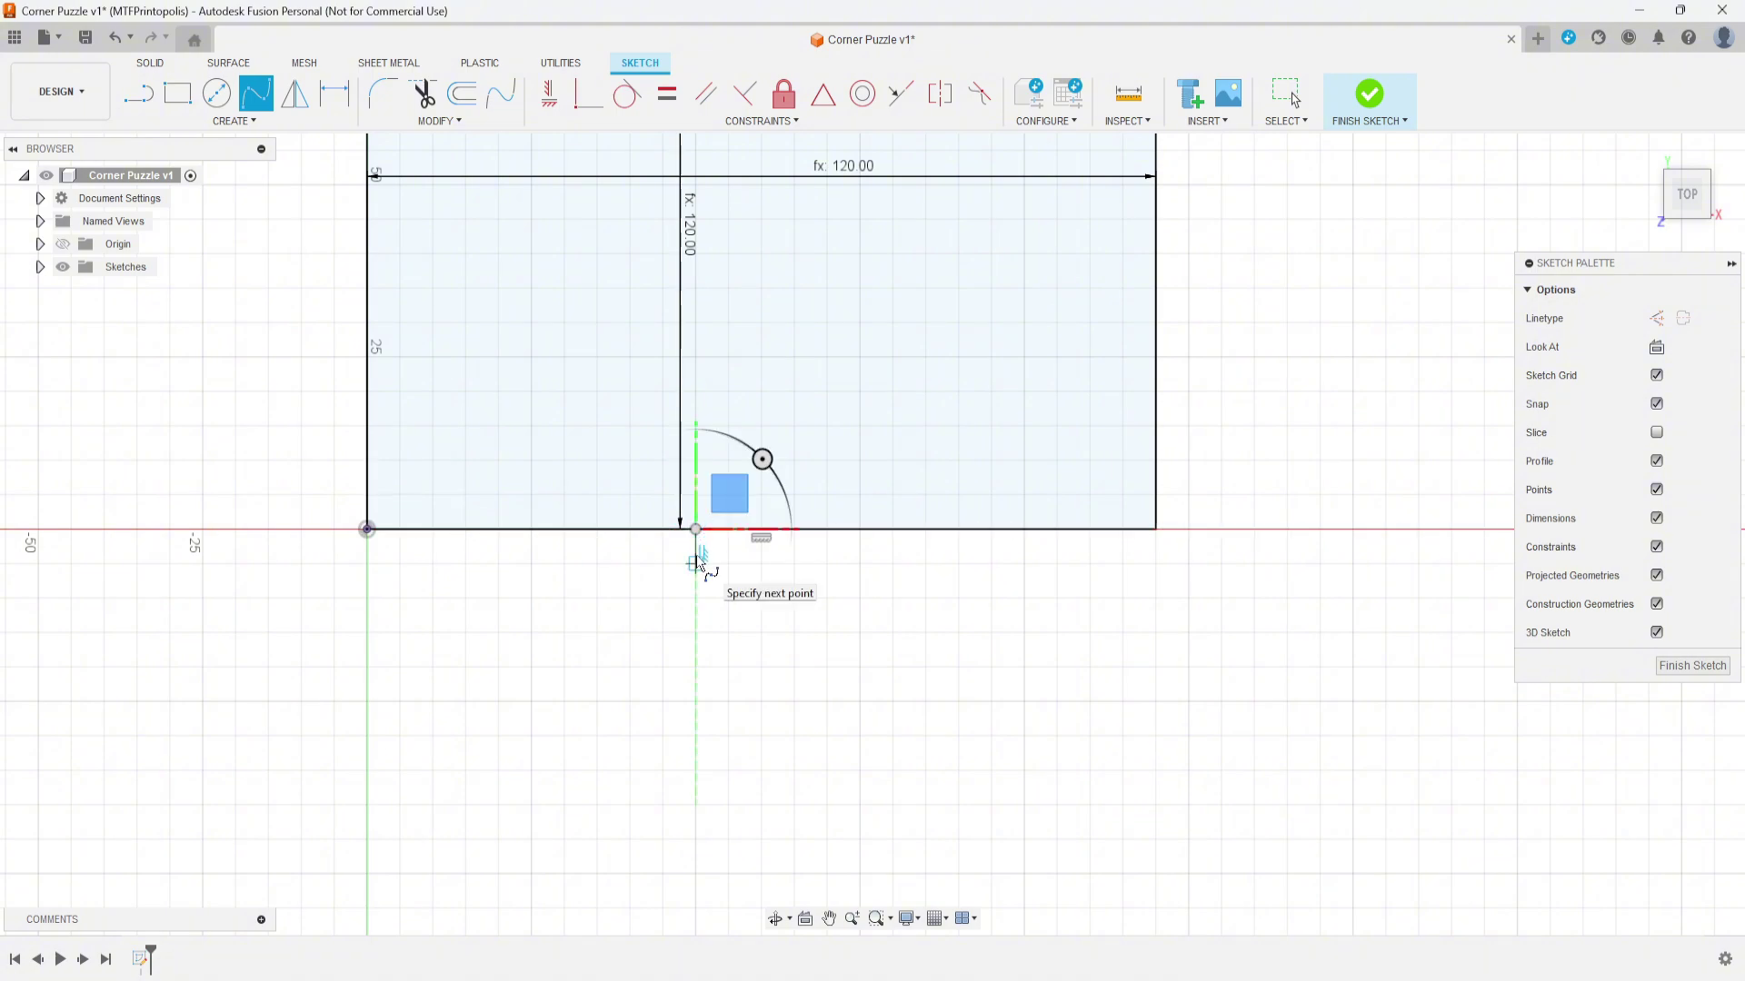
click(683, 557)
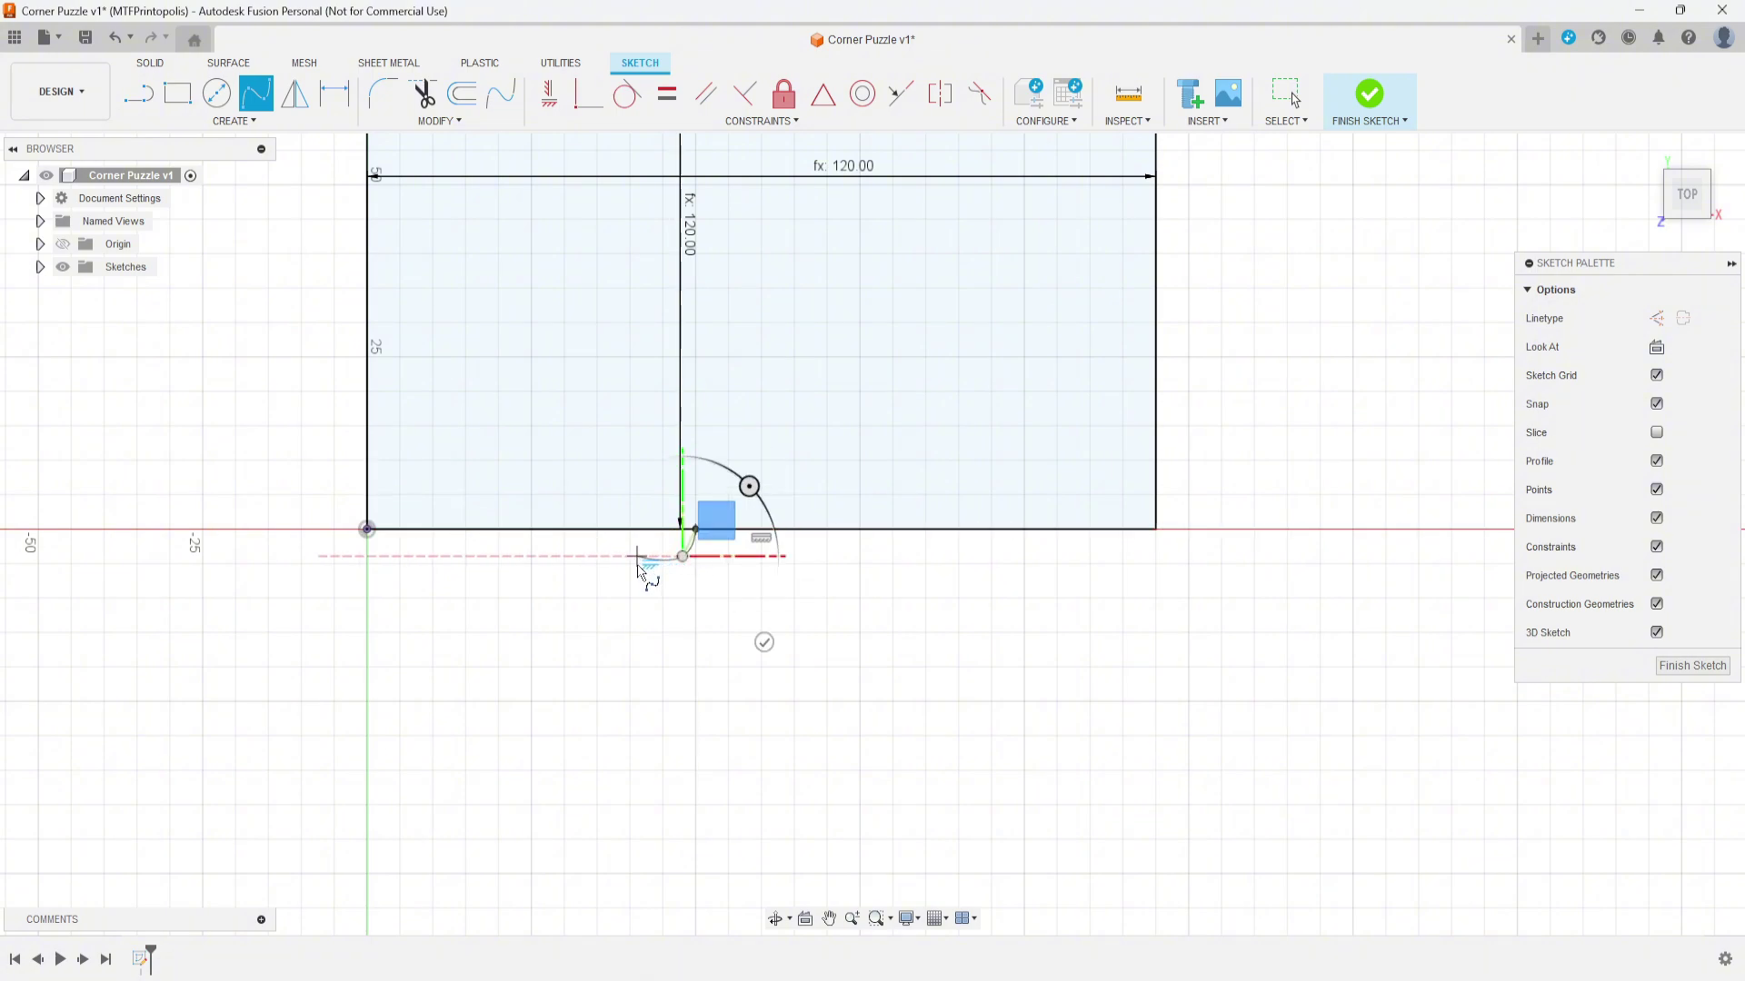
click(650, 589)
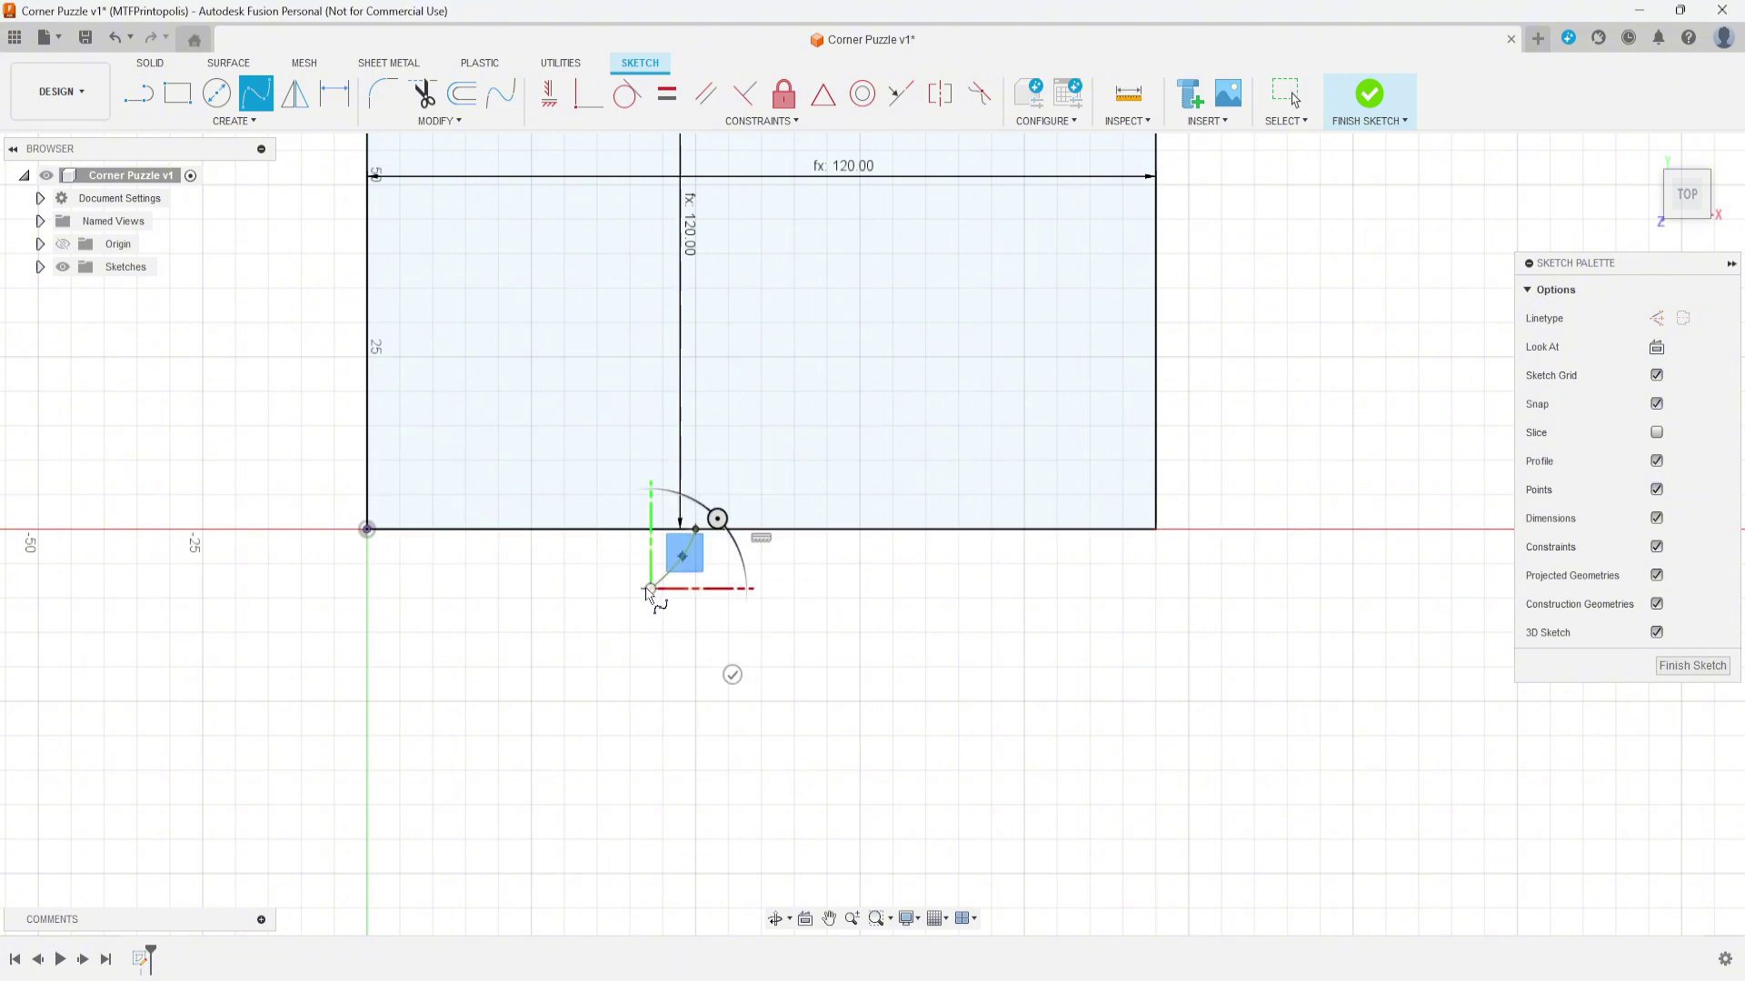
click(590, 574)
click(546, 604)
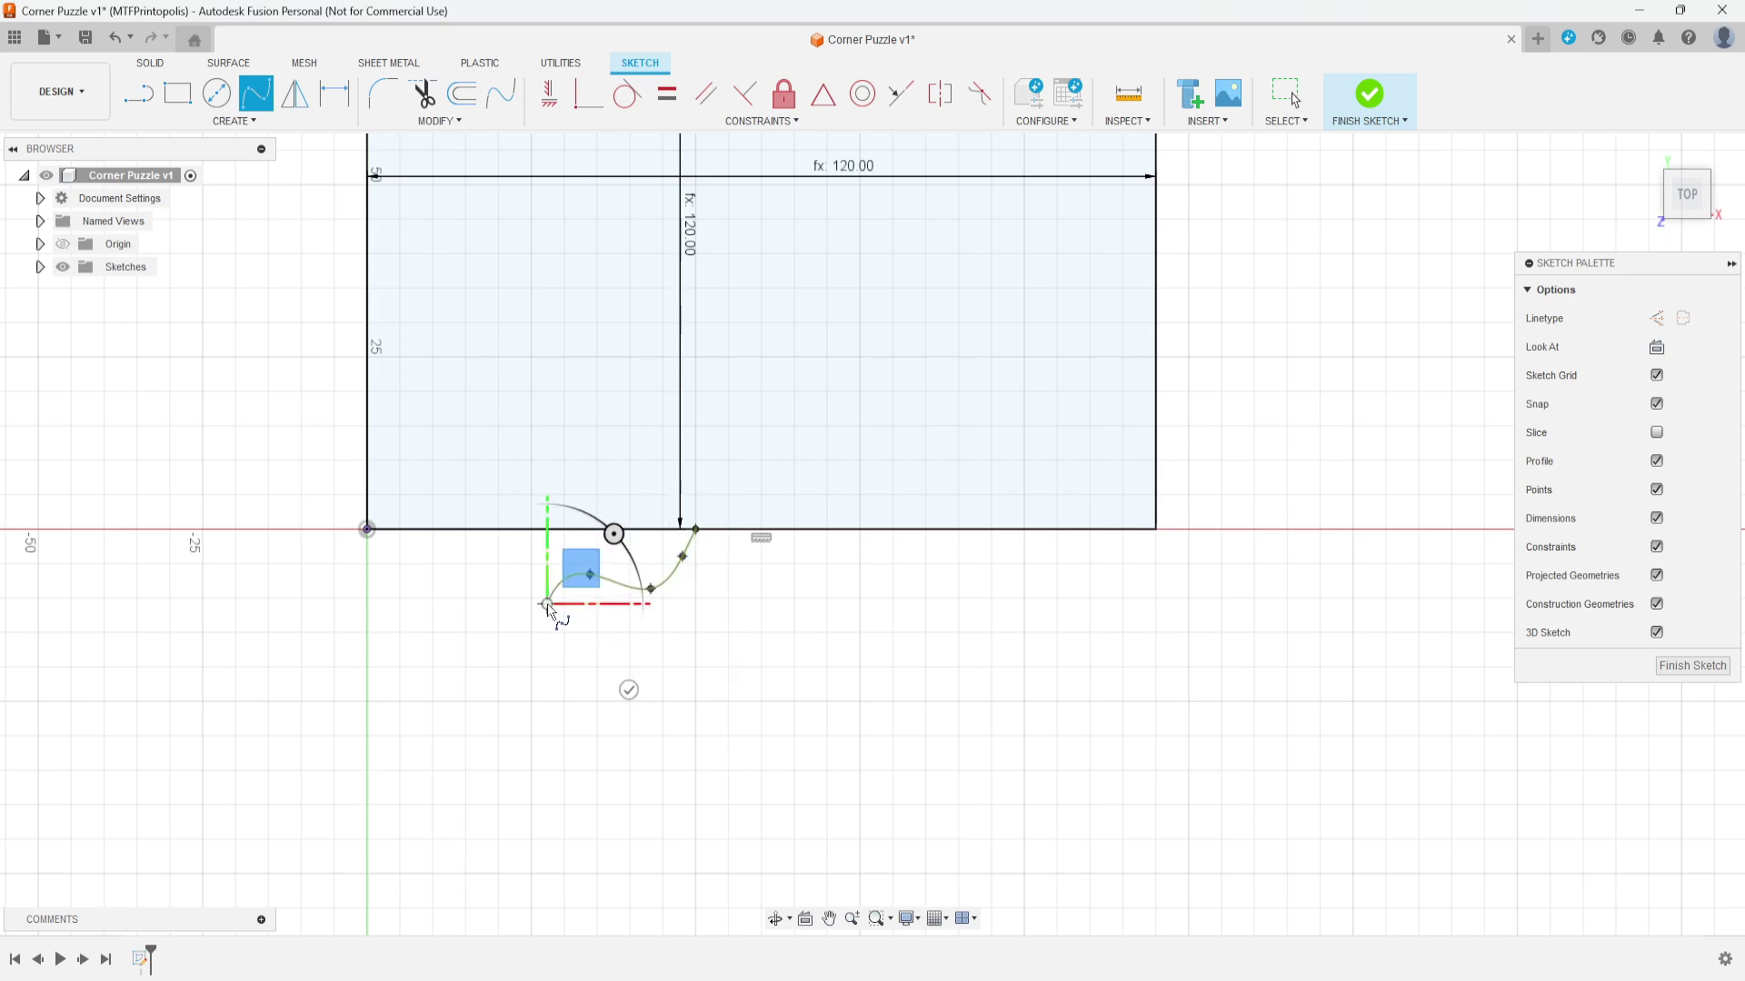
click(546, 652)
click(645, 702)
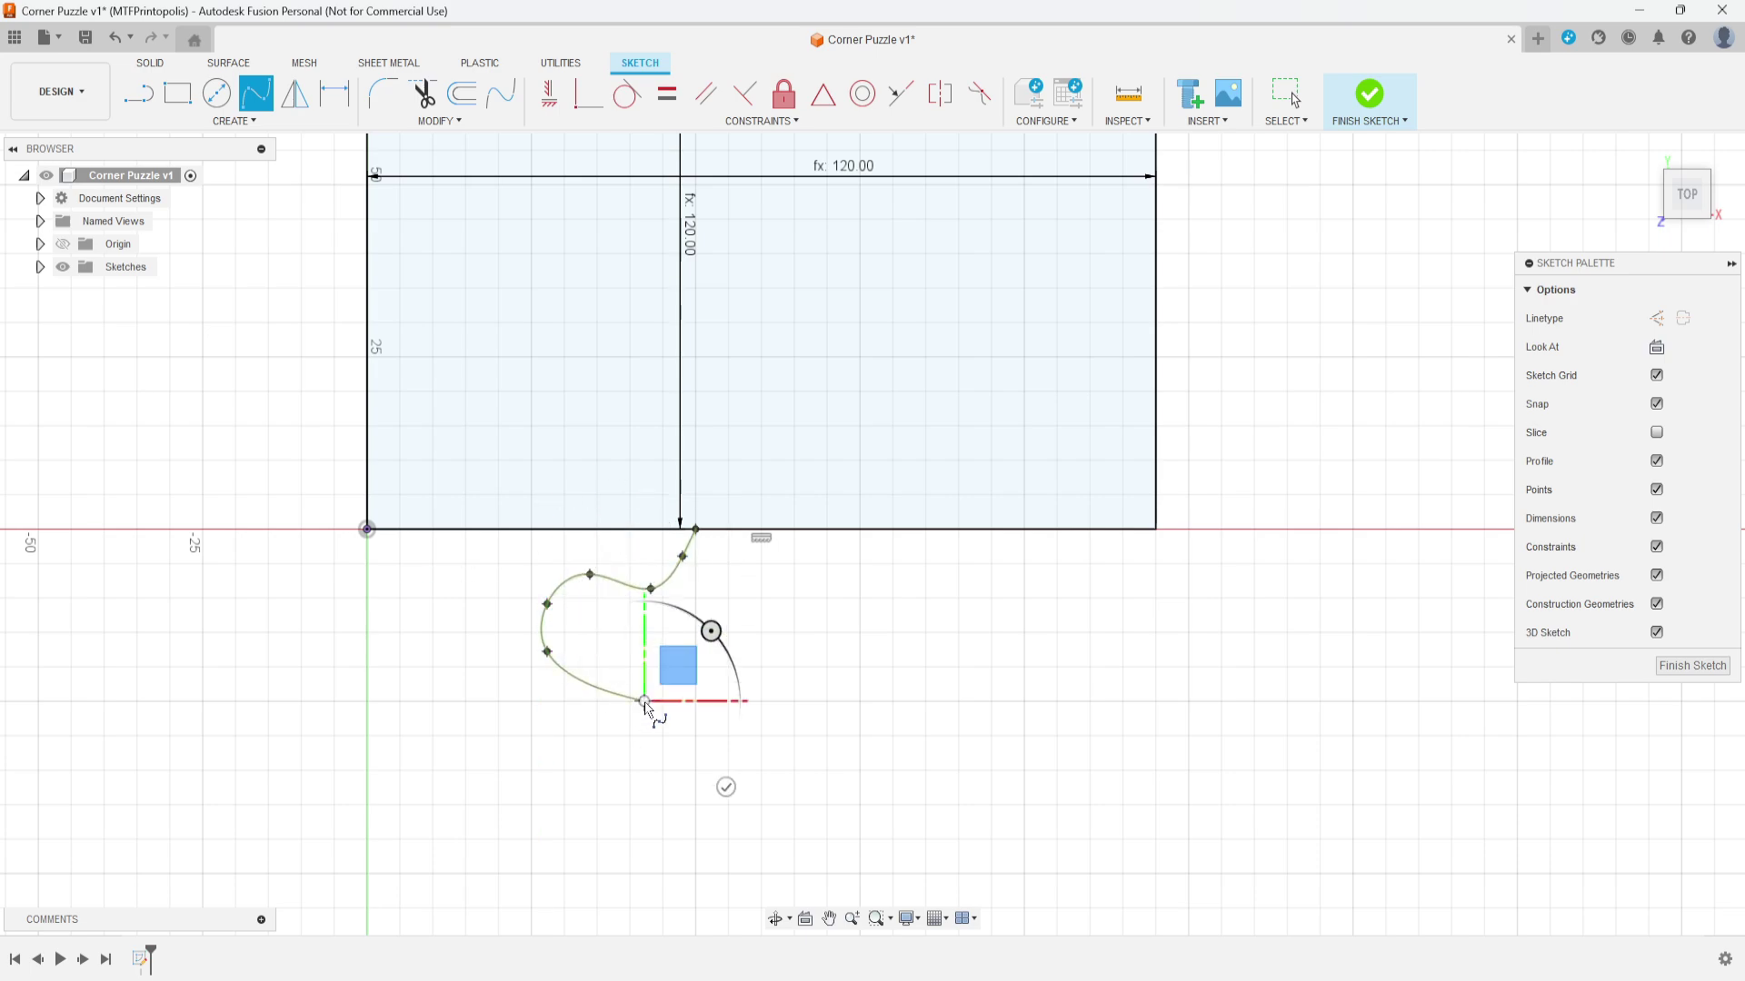
click(762, 711)
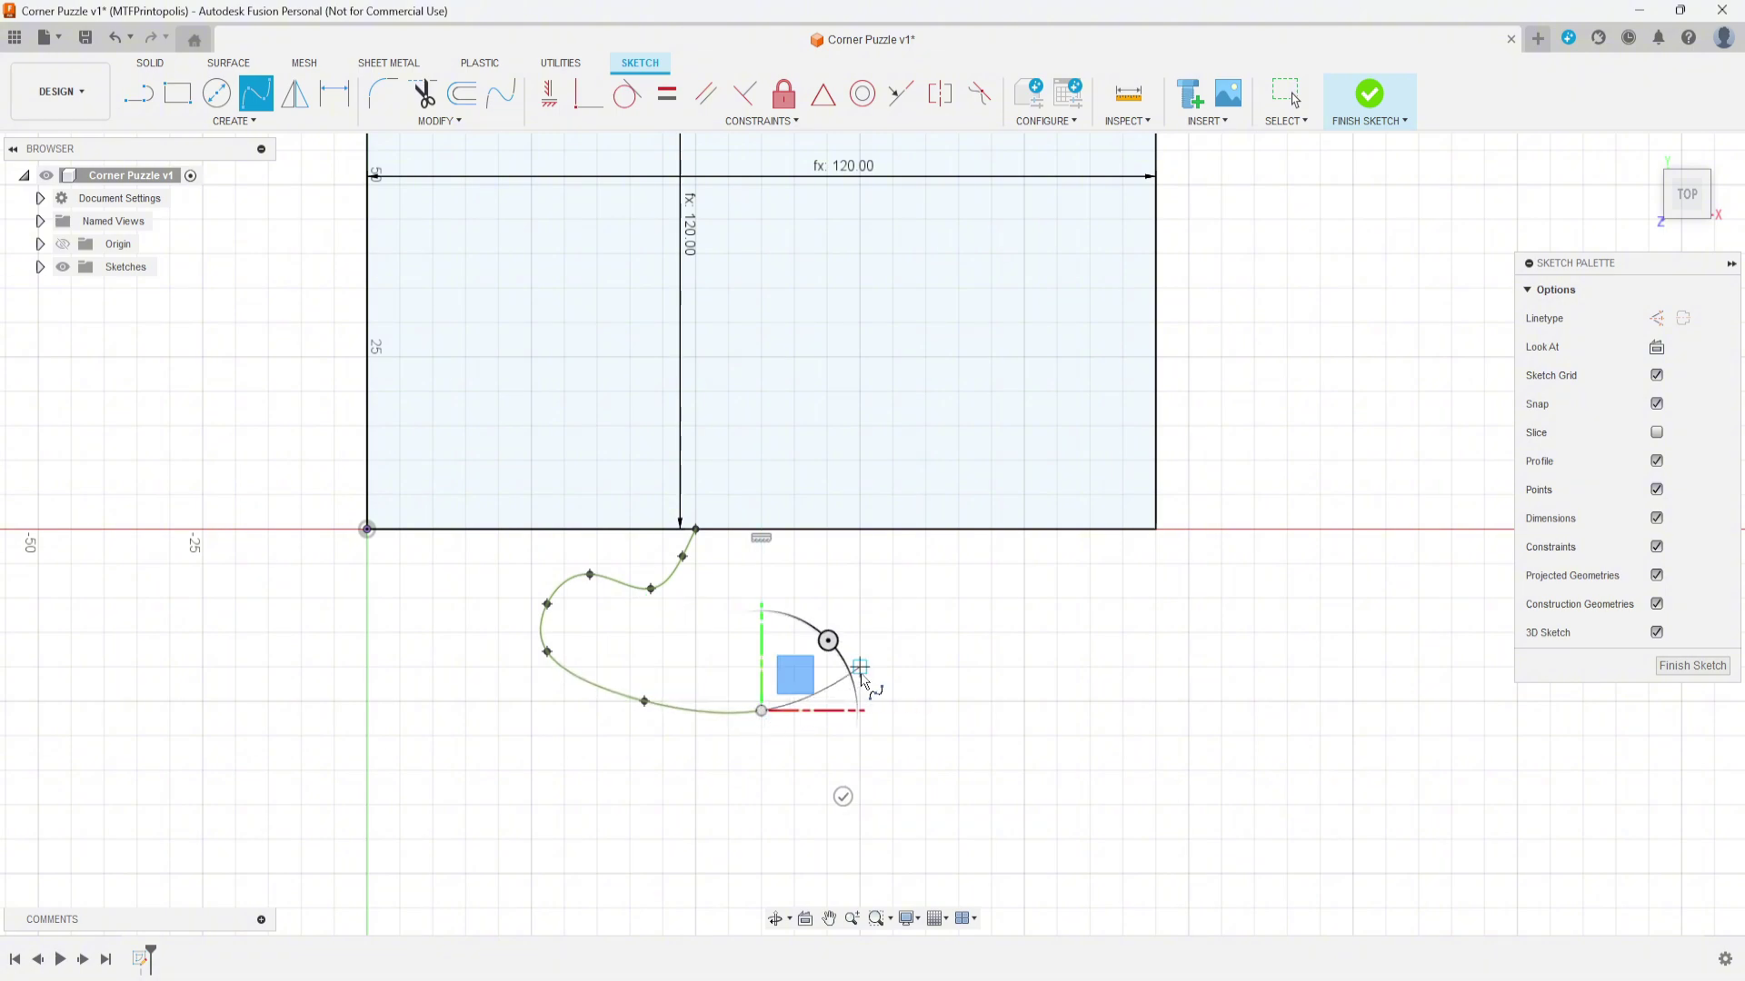
click(859, 667)
click(913, 604)
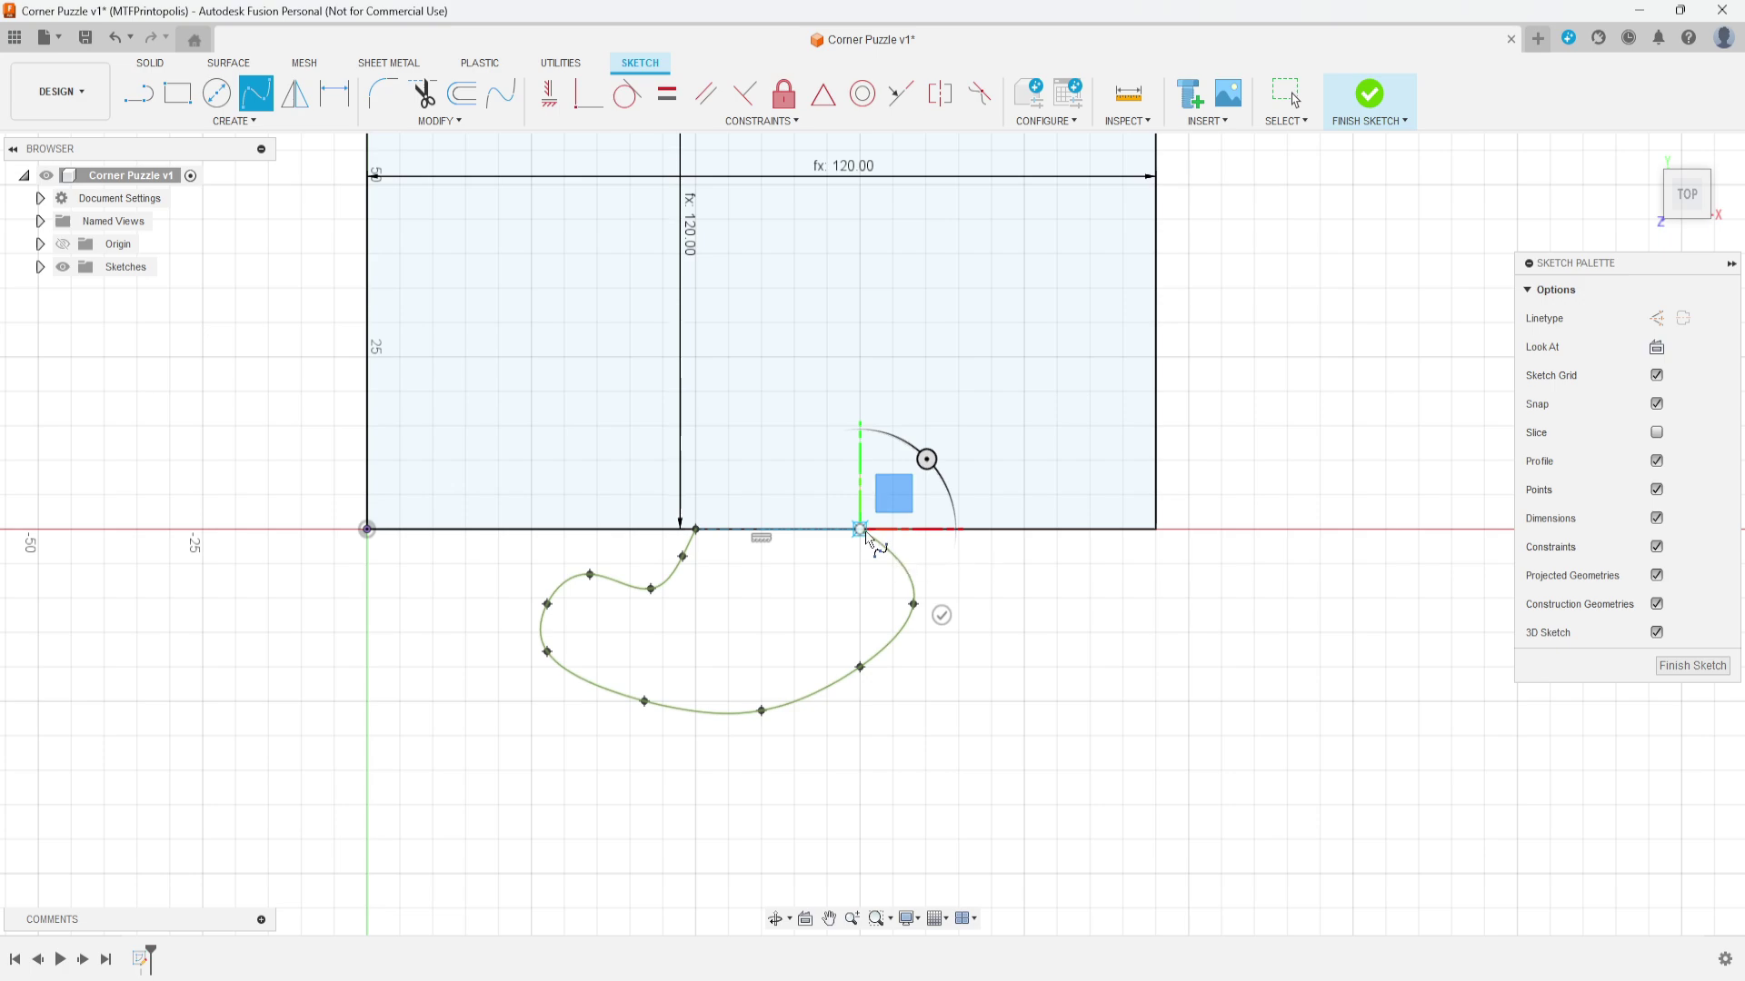
click(861, 530)
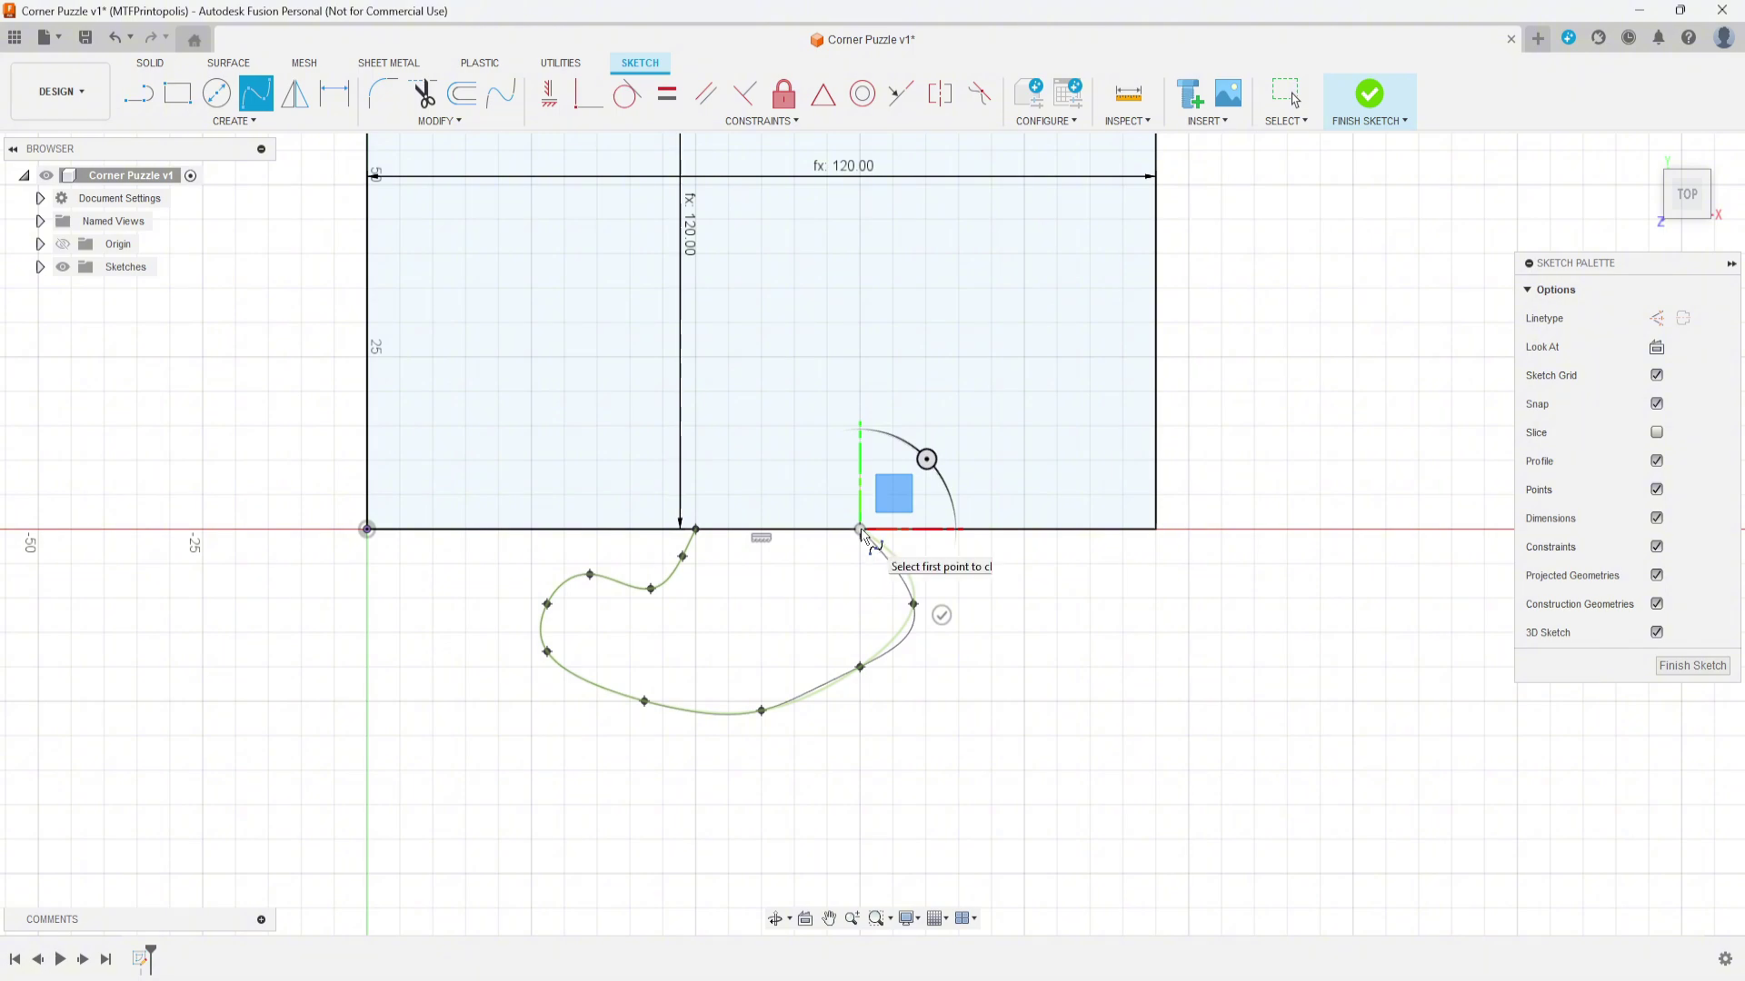
click(861, 532)
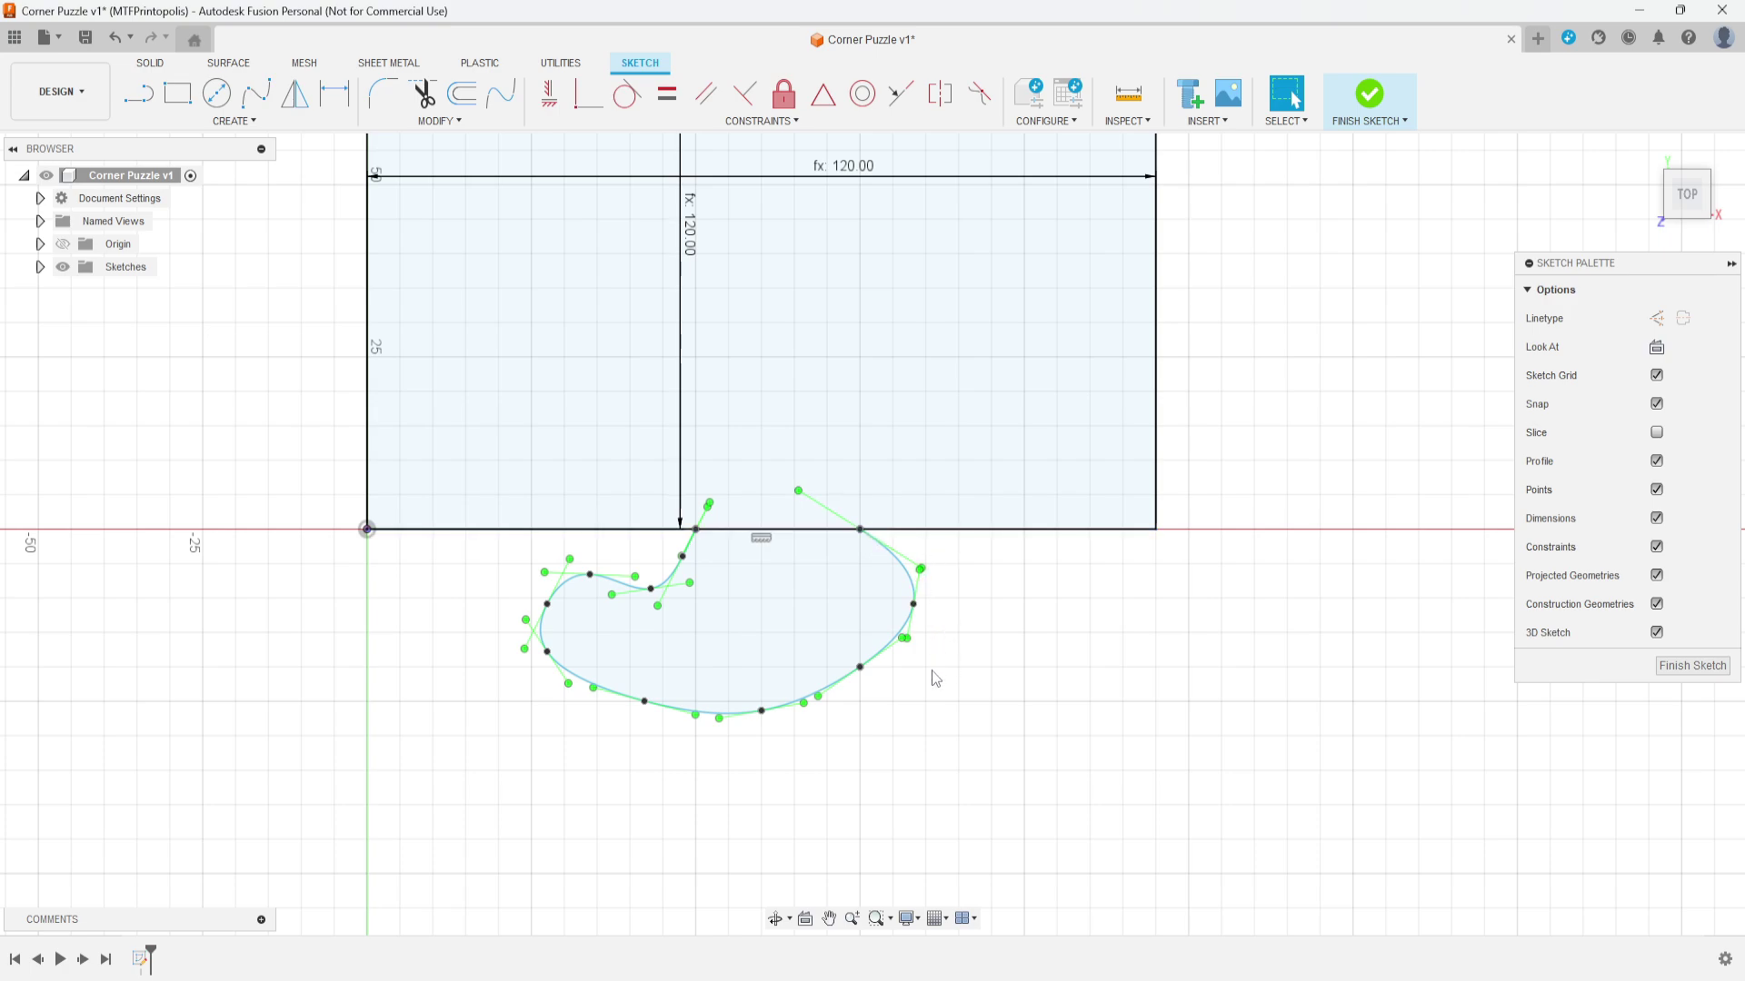
Step: Reshape the tab's left lobe and lower-left curve by moving their spline fit points inward
scroll(930, 683, down, 2)
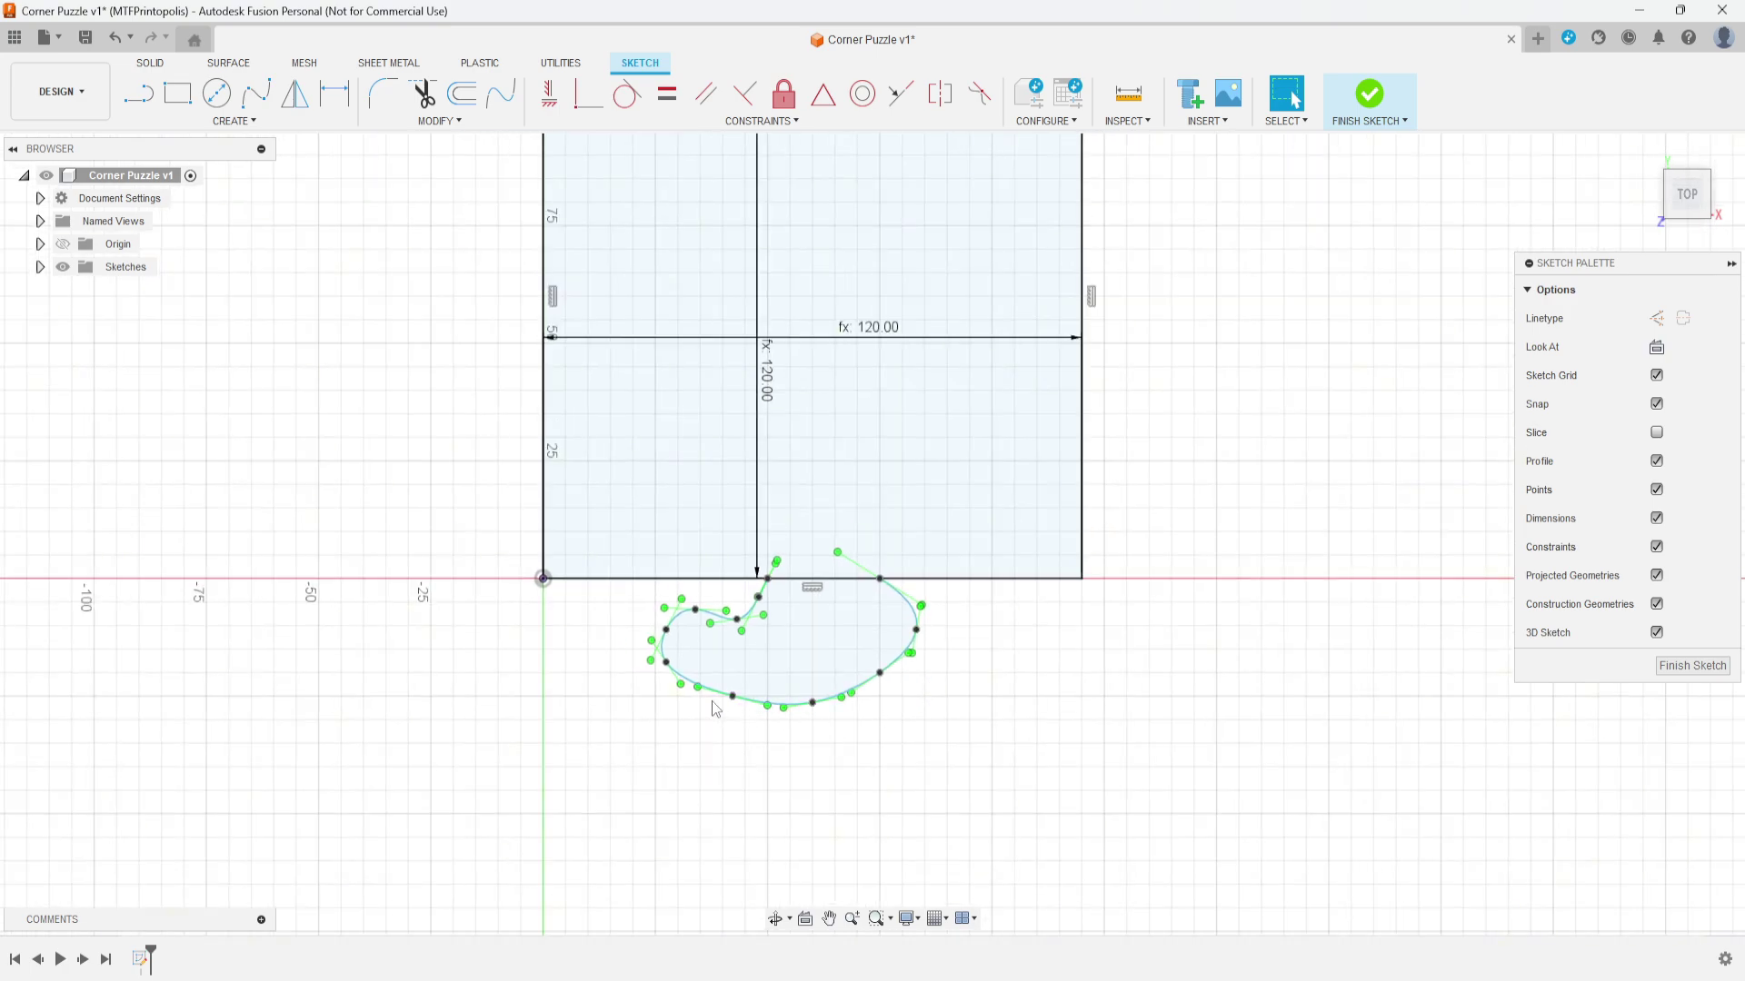
scroll(713, 696, up, 3)
scroll(713, 696, down, 3)
scroll(890, 655, down, 2)
scroll(892, 681, up, 3)
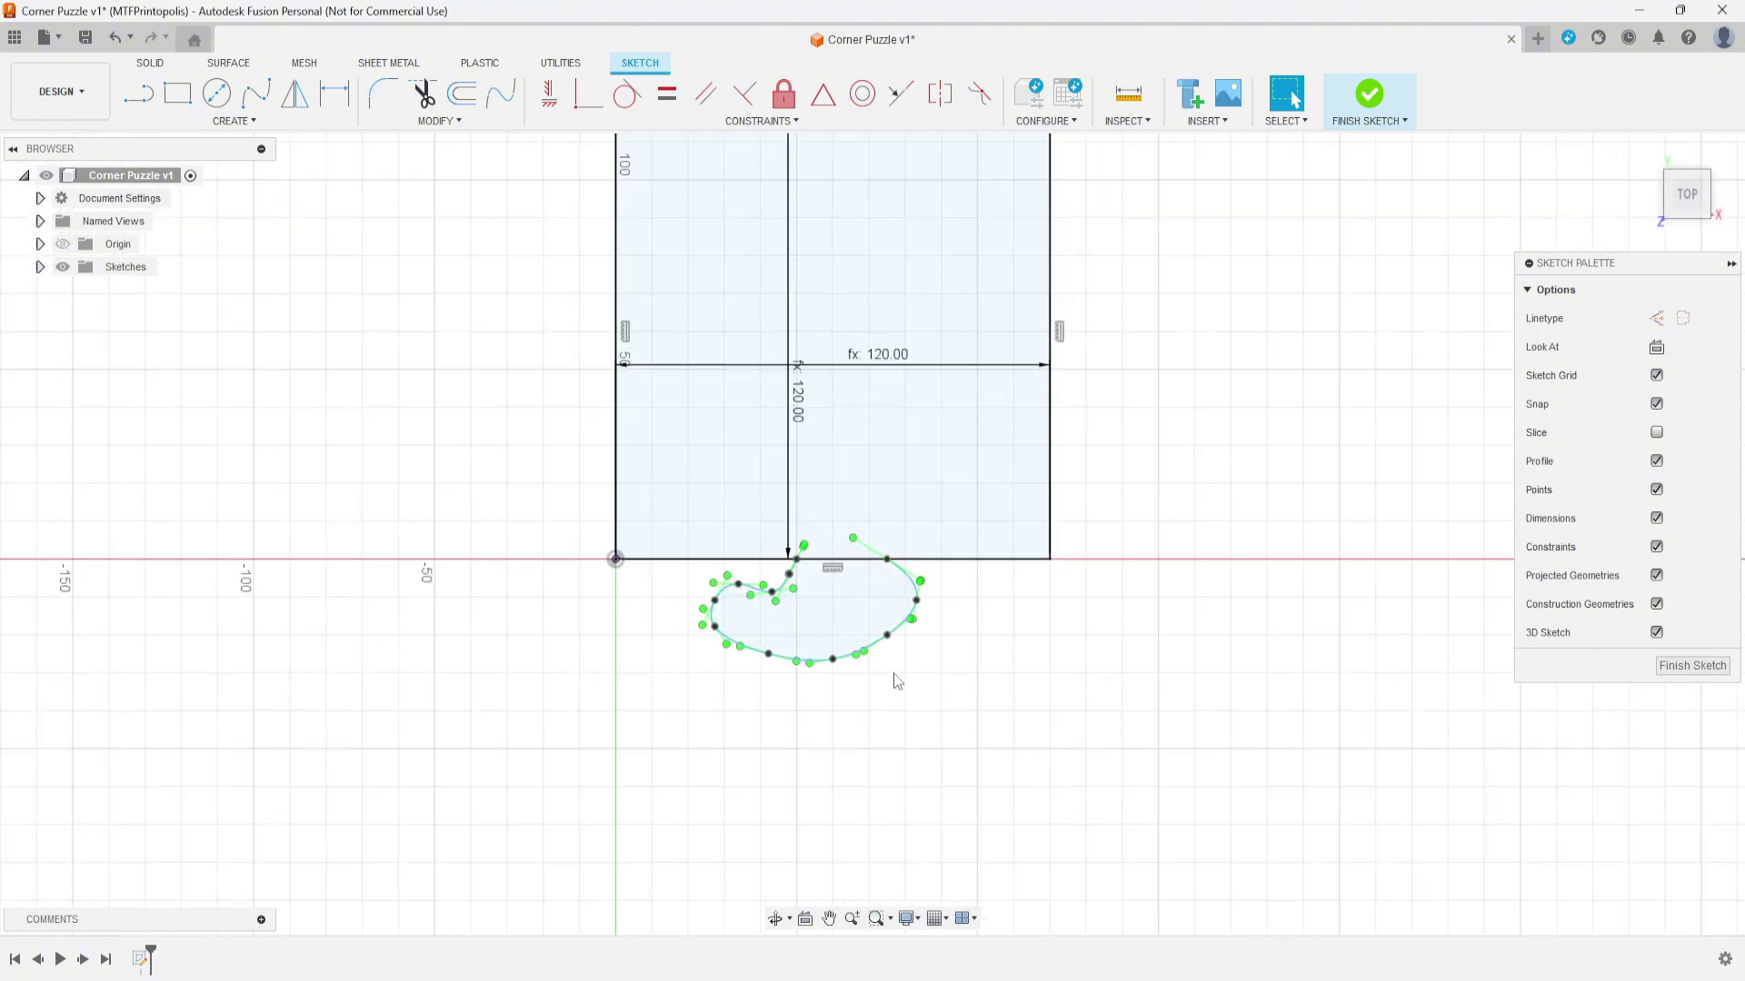
mouse_move(890, 671)
middle_down()
mouse_move(908, 573)
mouse_move(903, 604)
middle_up()
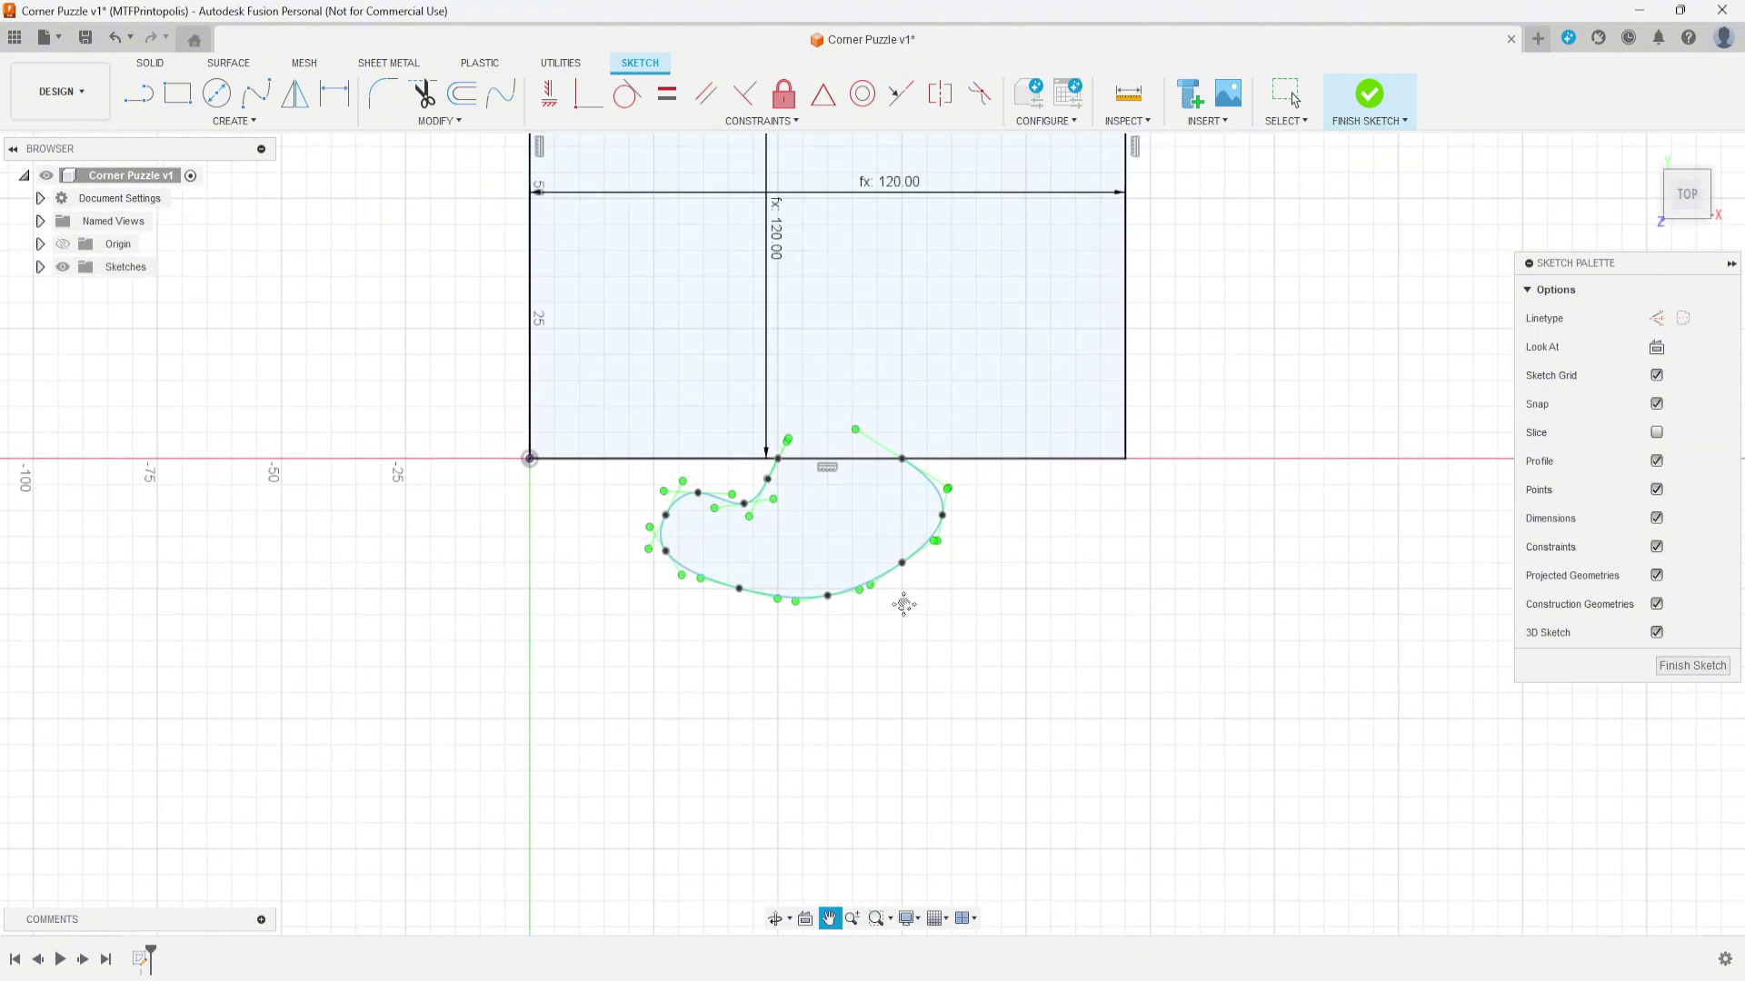
scroll(917, 604, down, 3)
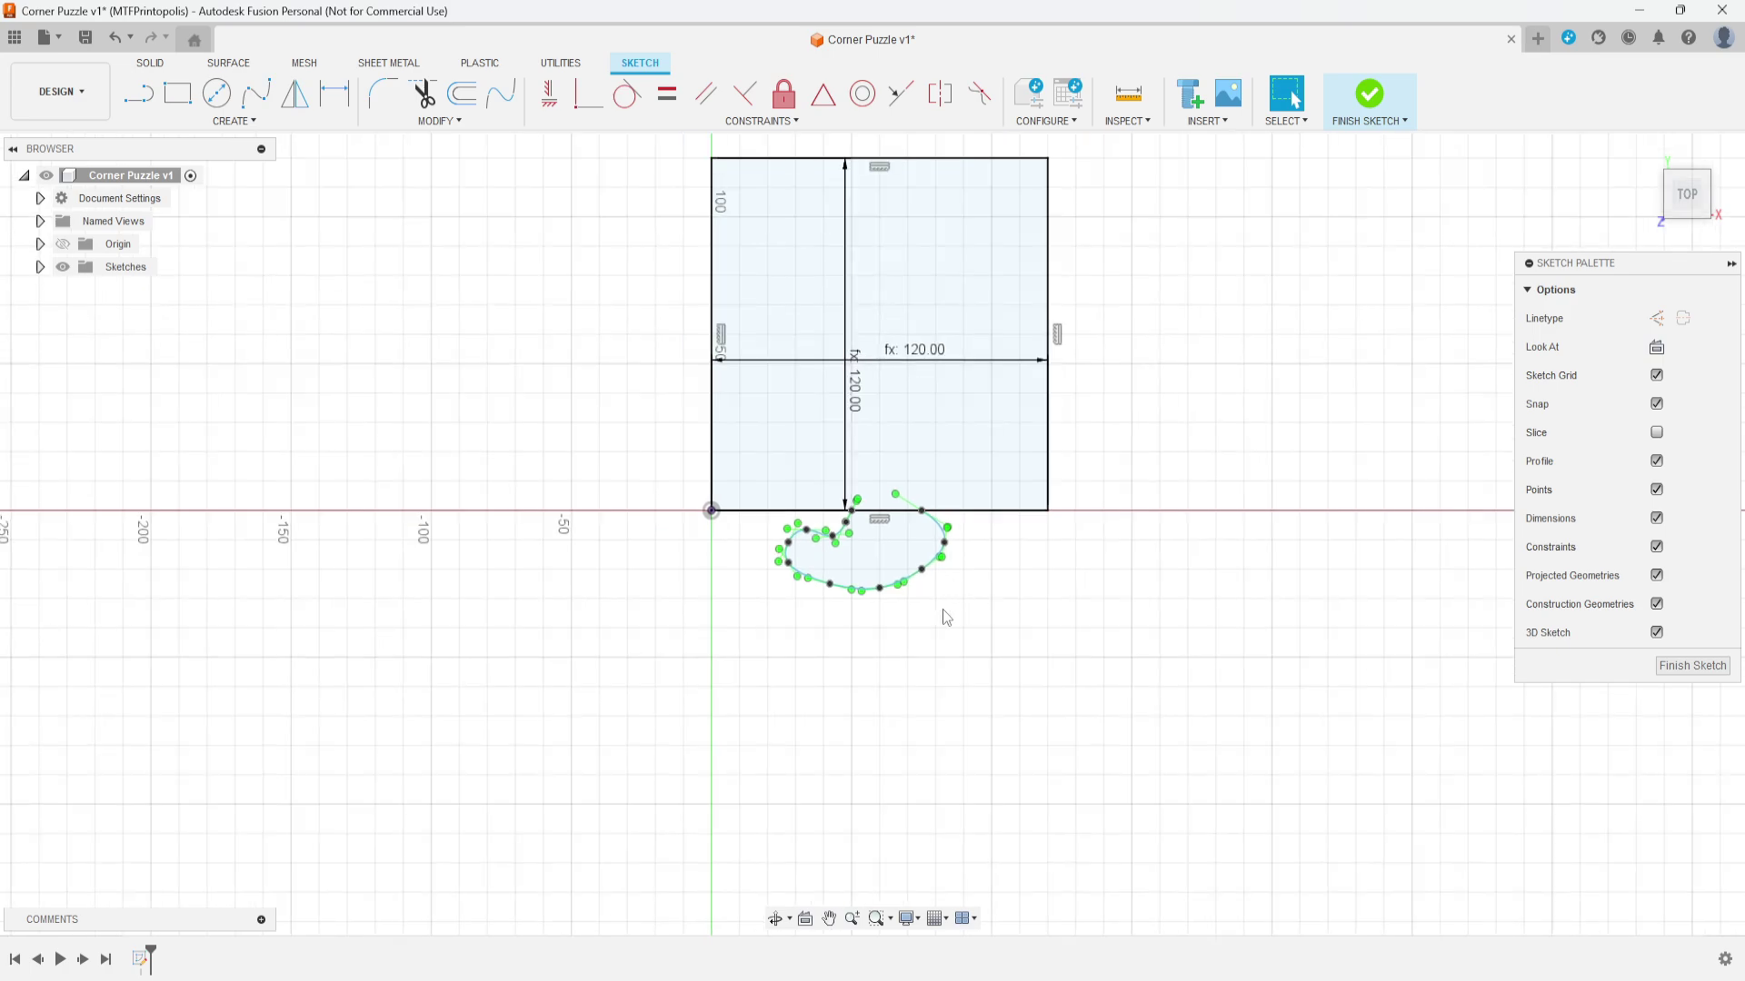
scroll(846, 546, up, 6)
scroll(838, 541, up, 1)
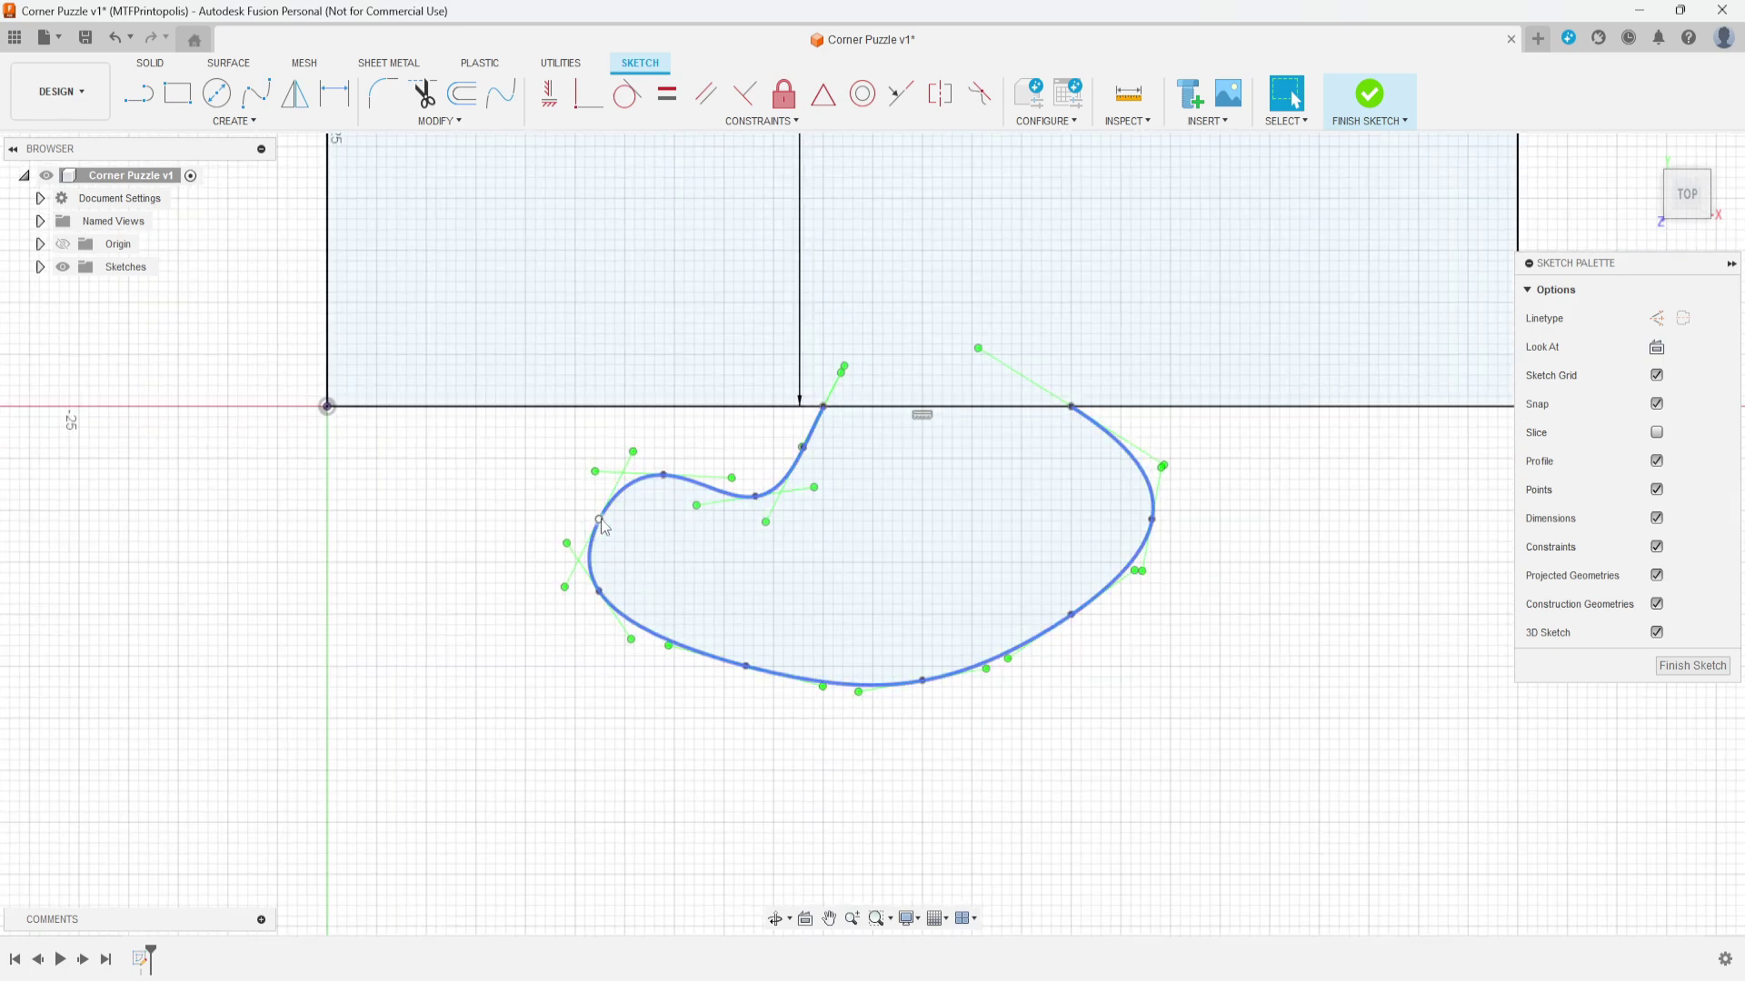
drag(603, 518, 706, 513)
click(656, 502)
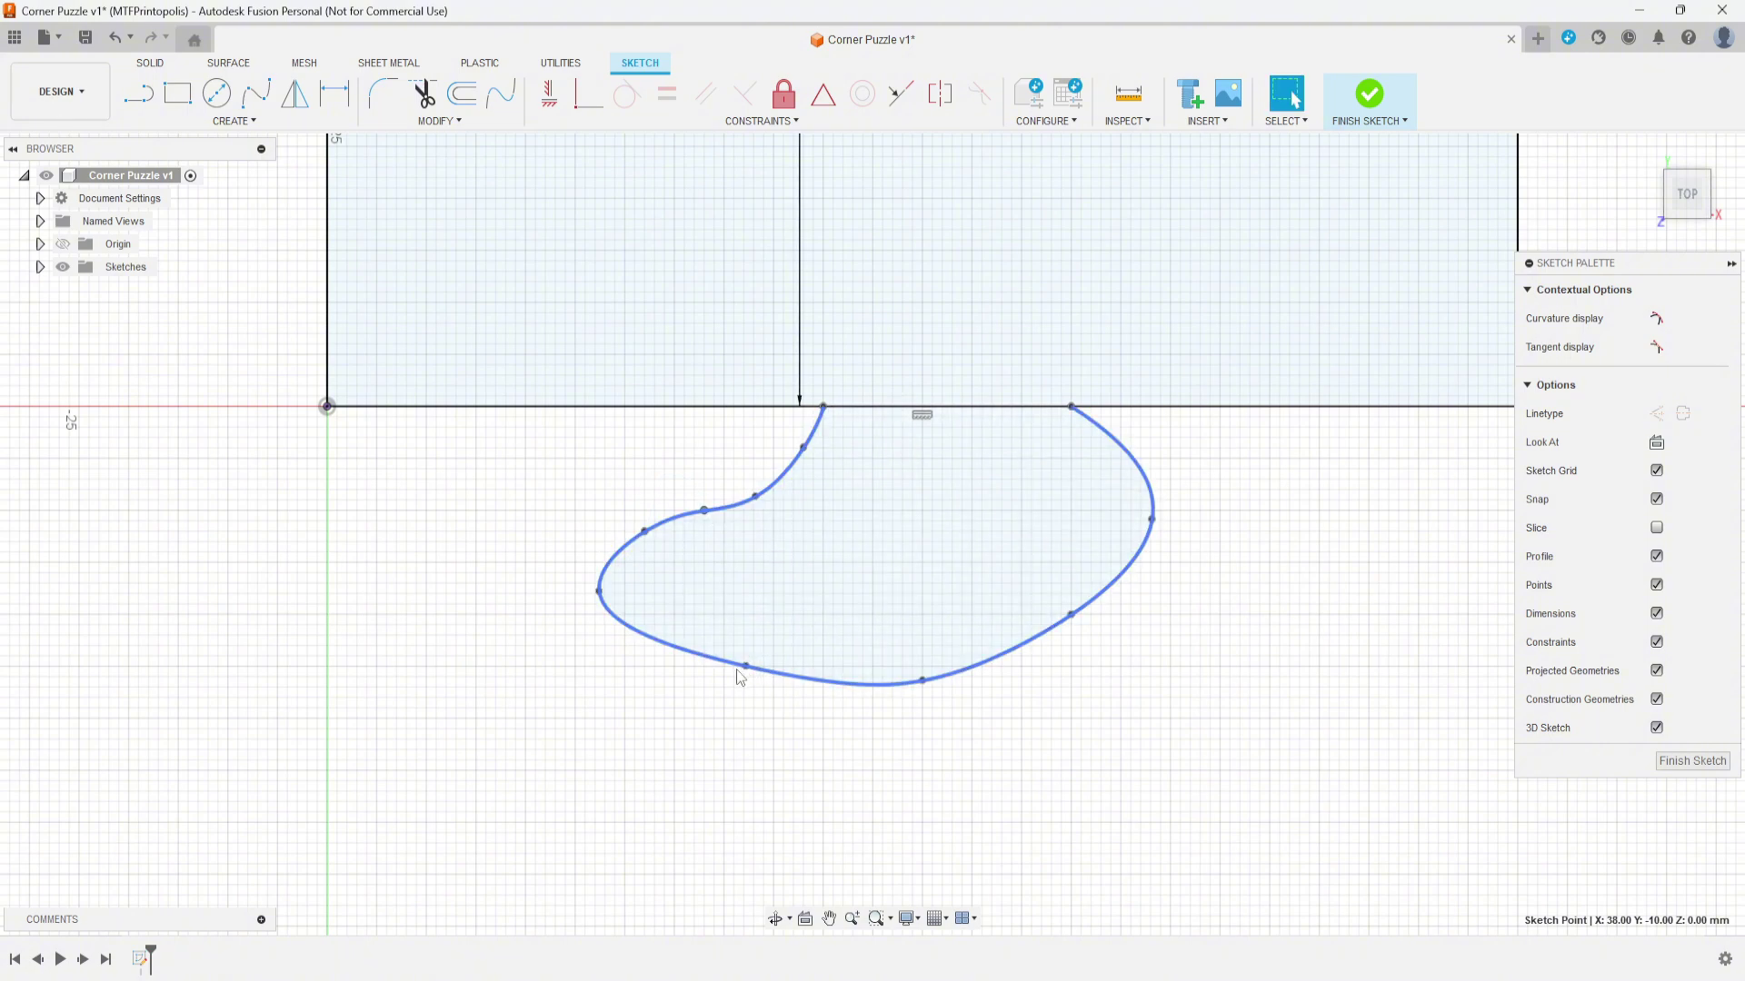
drag(746, 670, 783, 635)
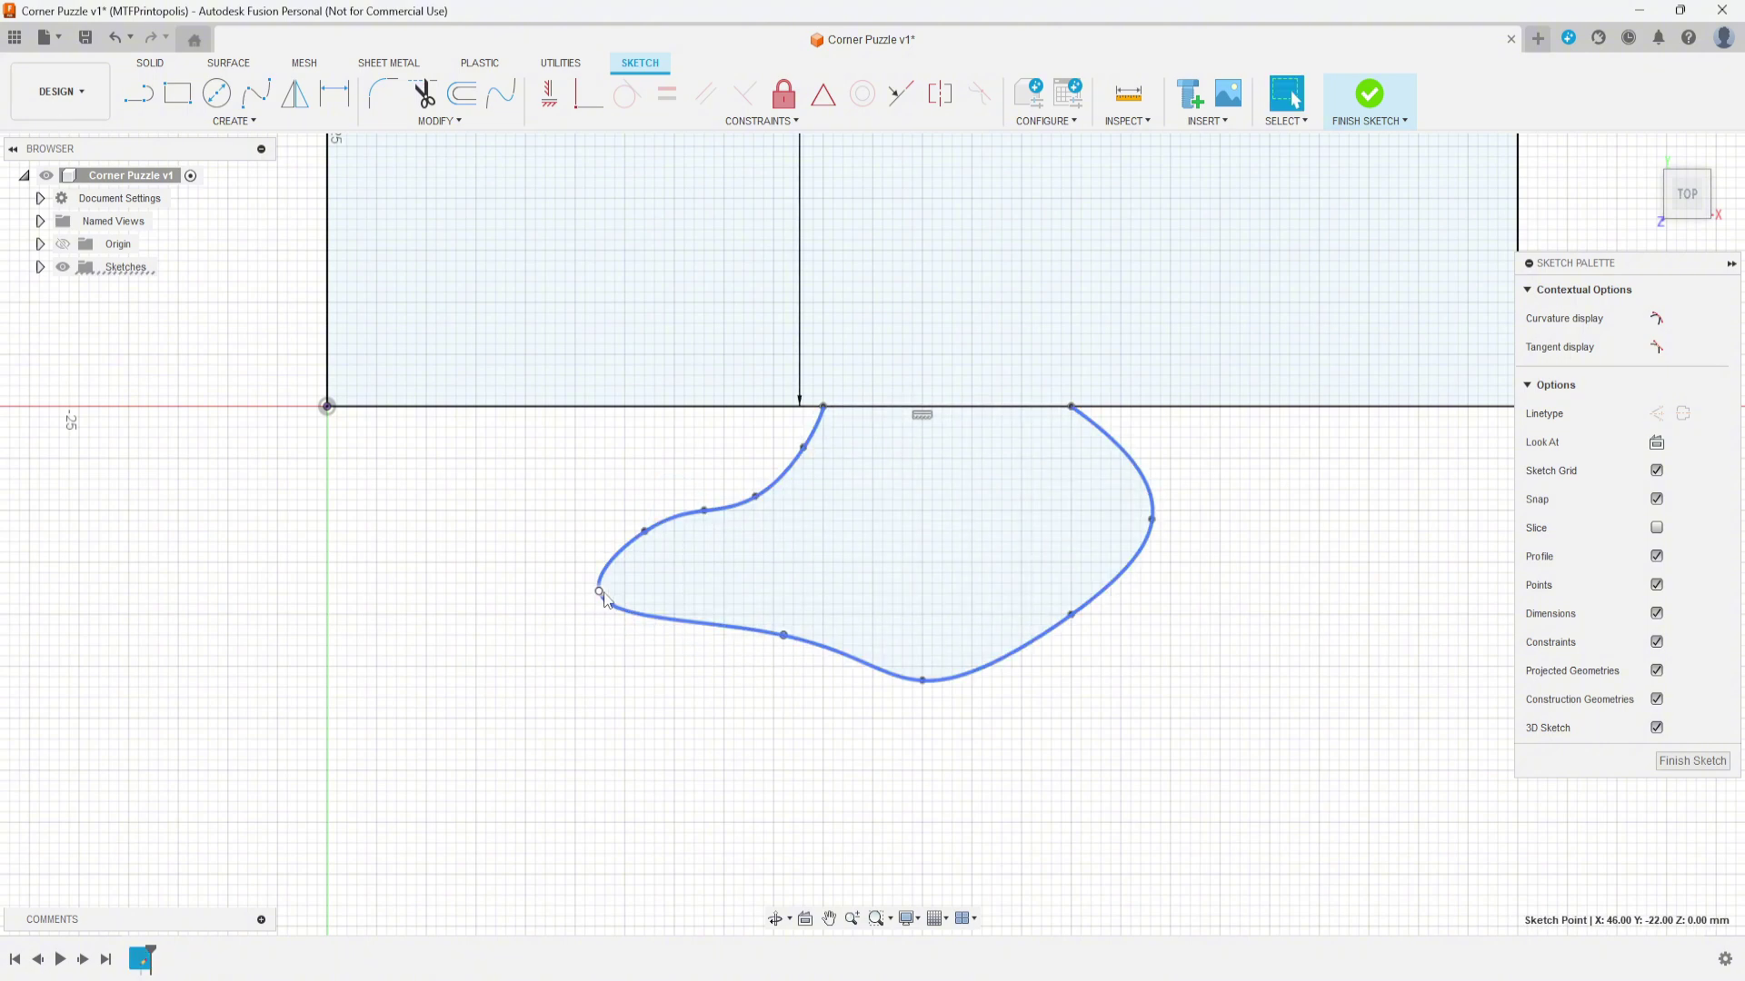
drag(602, 596, 684, 541)
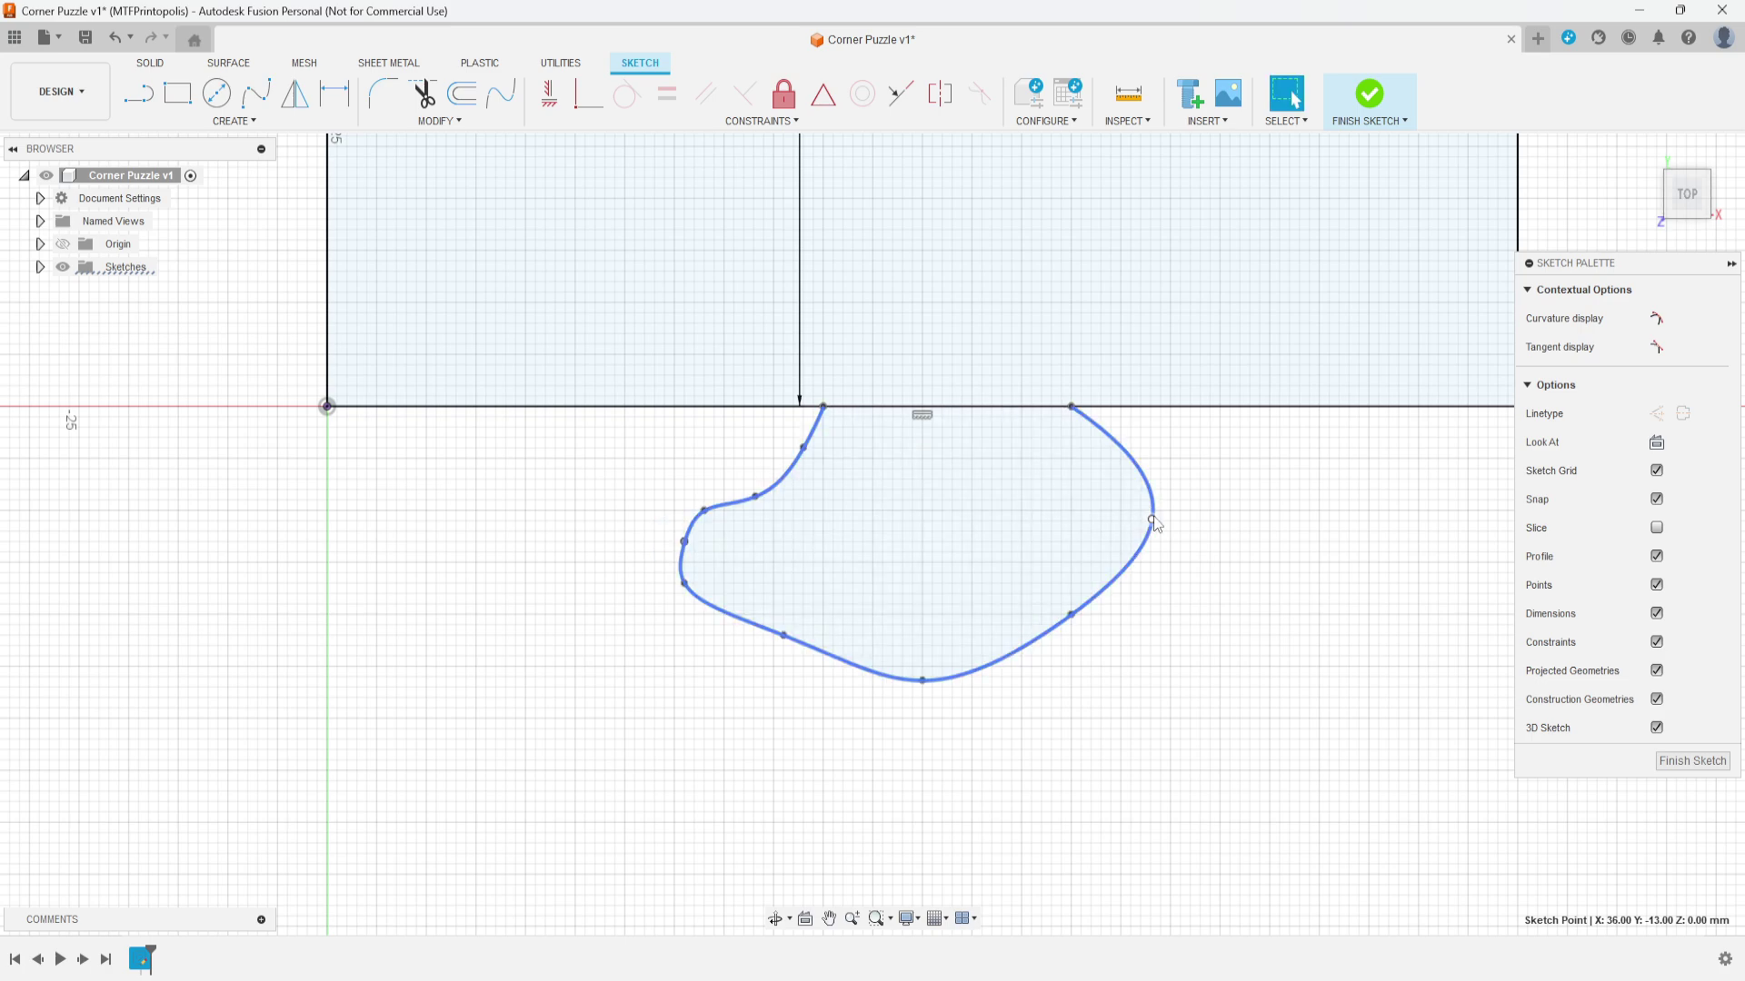
Step: Pull the tab's right-side and bottom fit points inward to round the outline, placing one bottom point at X 67, Y -20 mm
drag(1151, 519, 1120, 521)
drag(1071, 615, 1071, 605)
scroll(914, 540, down, 3)
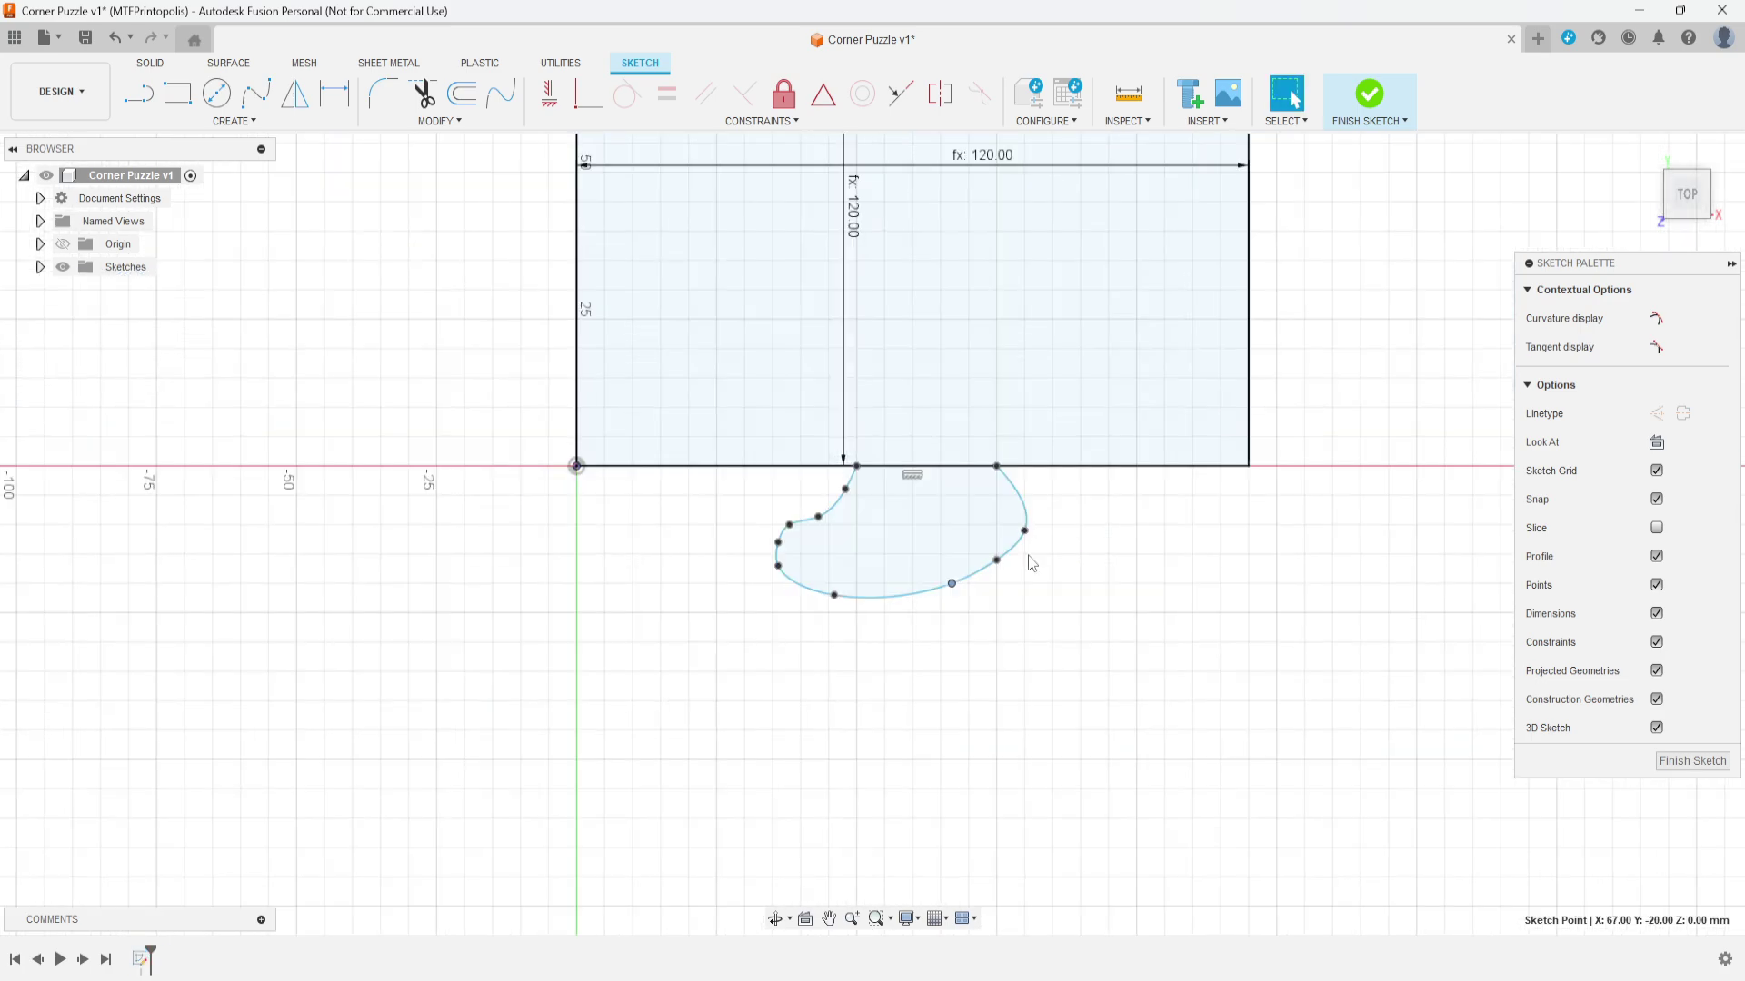
Step: Shift the spline's left end along the edge to about 30 mm from the origin and form a narrow neck with a fit point at X 42, Y -7 mm
scroll(912, 539, up, 5)
drag(918, 466, 845, 466)
drag(942, 415, 696, 414)
drag(845, 467, 794, 452)
drag(859, 525, 844, 504)
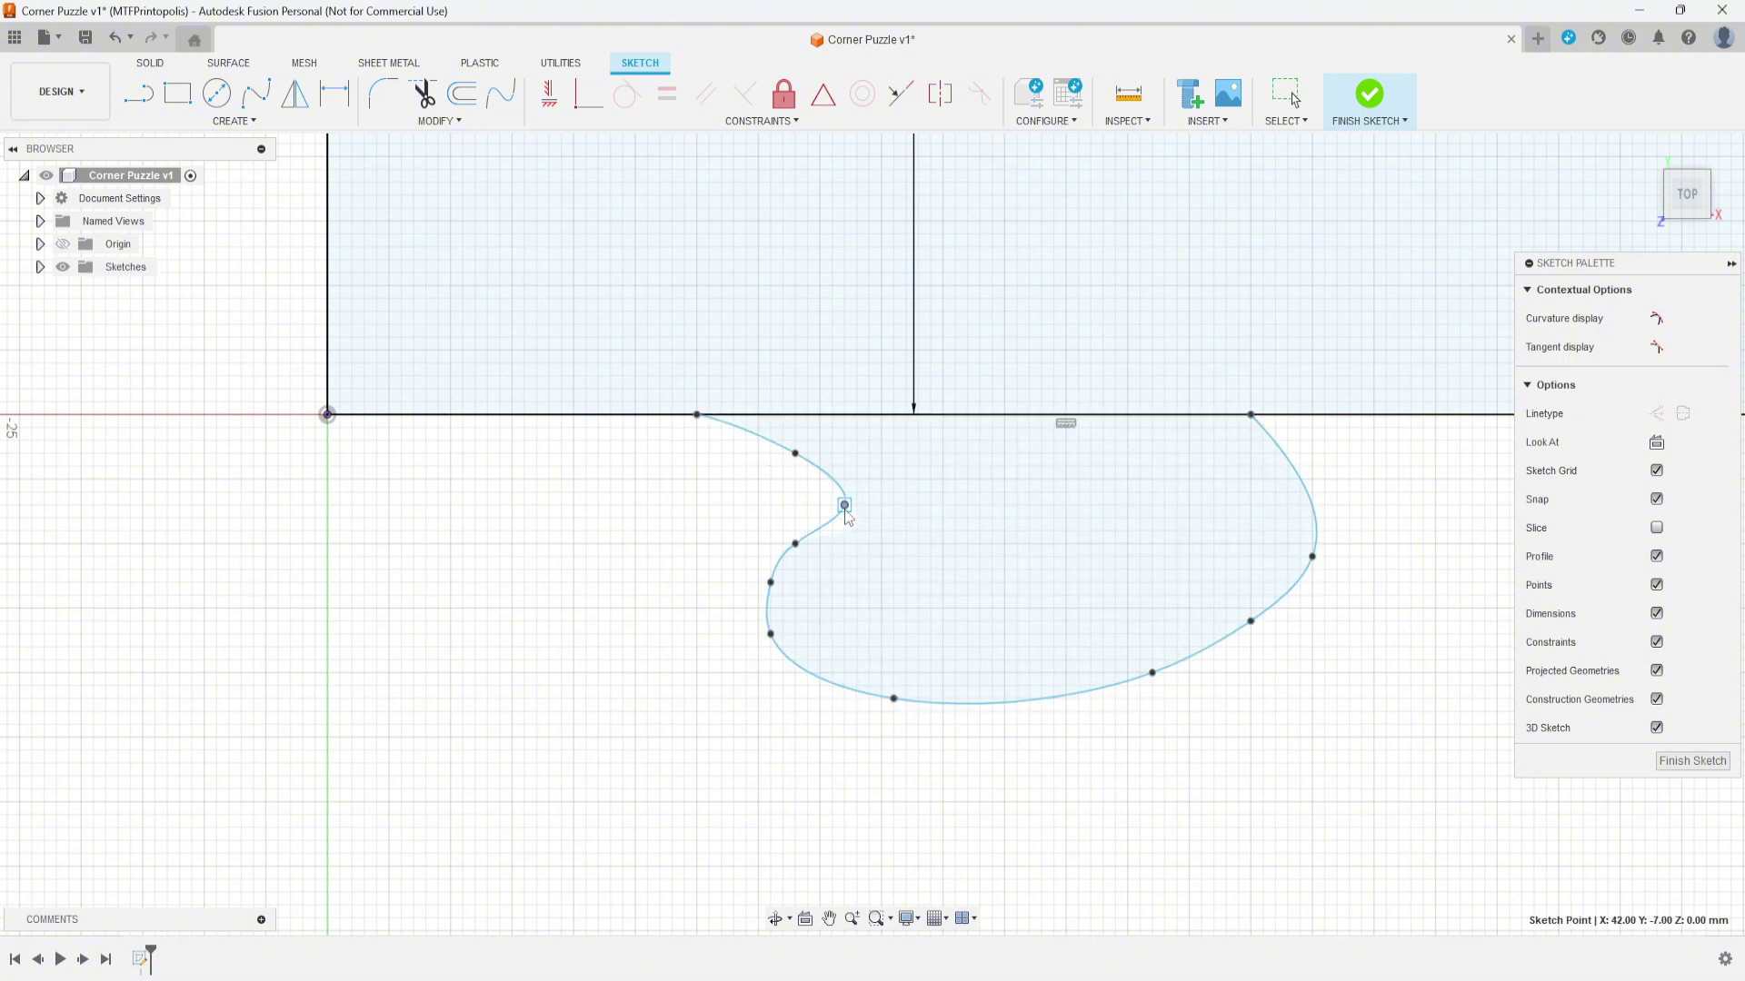
scroll(945, 579, down, 3)
scroll(945, 579, down, 5)
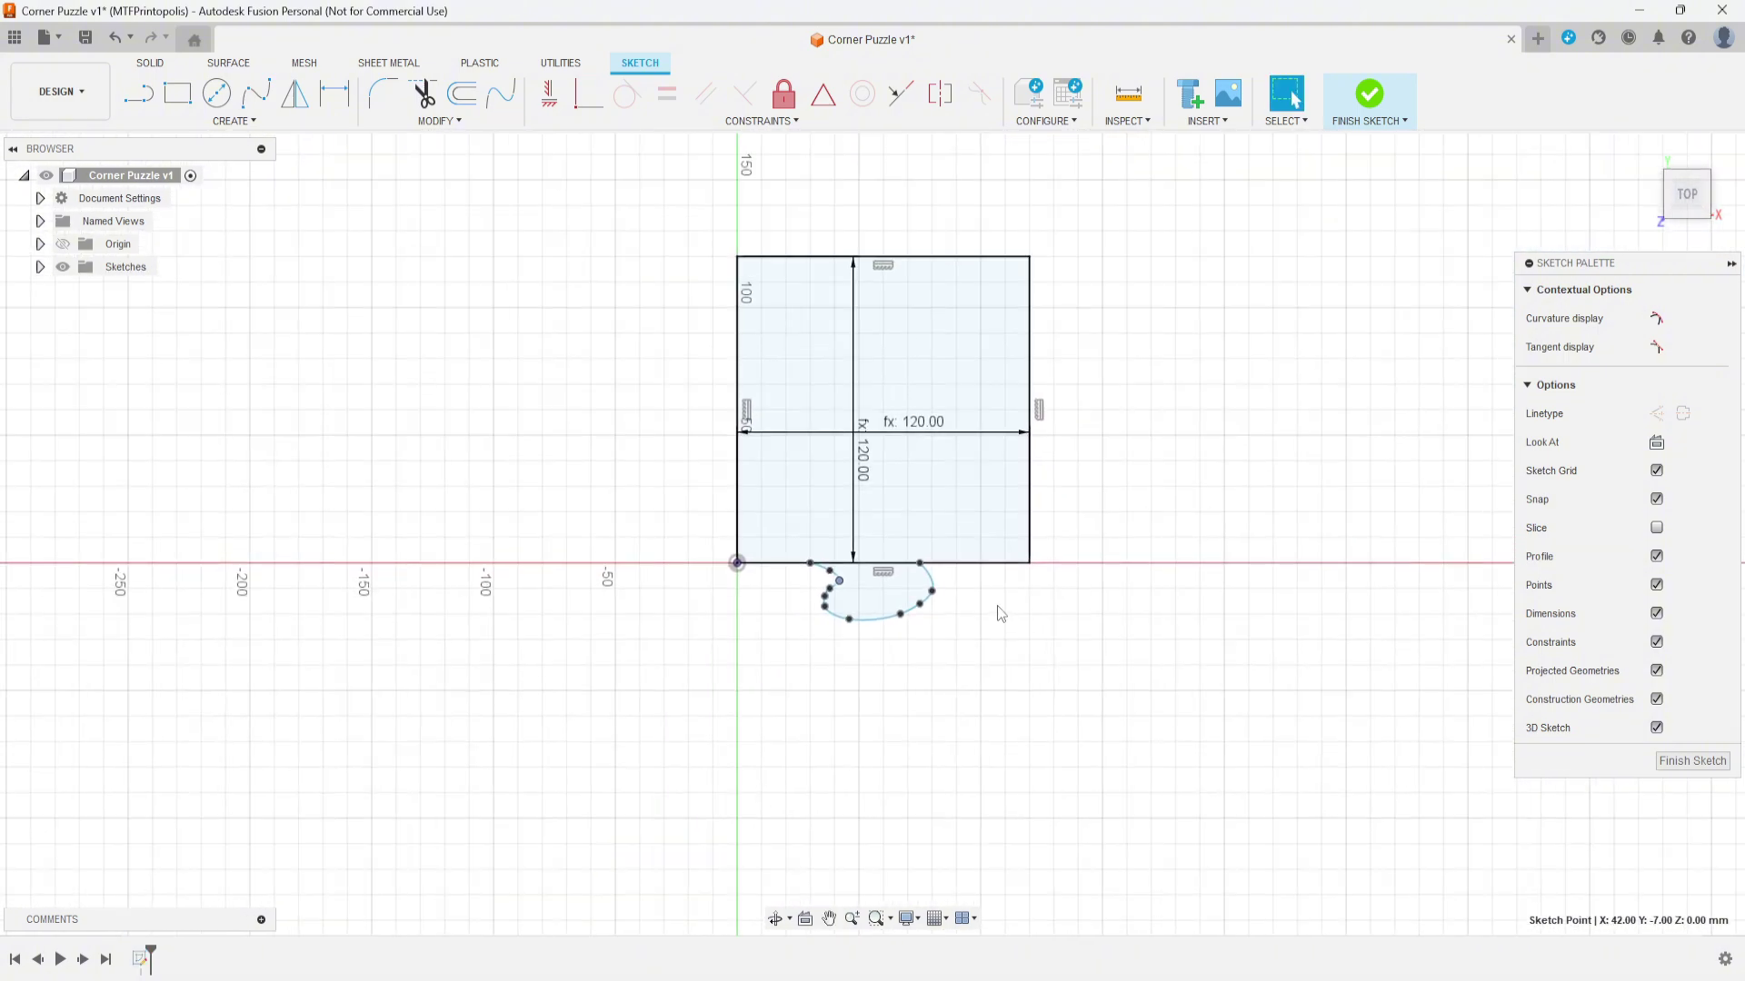
scroll(973, 623, up, 3)
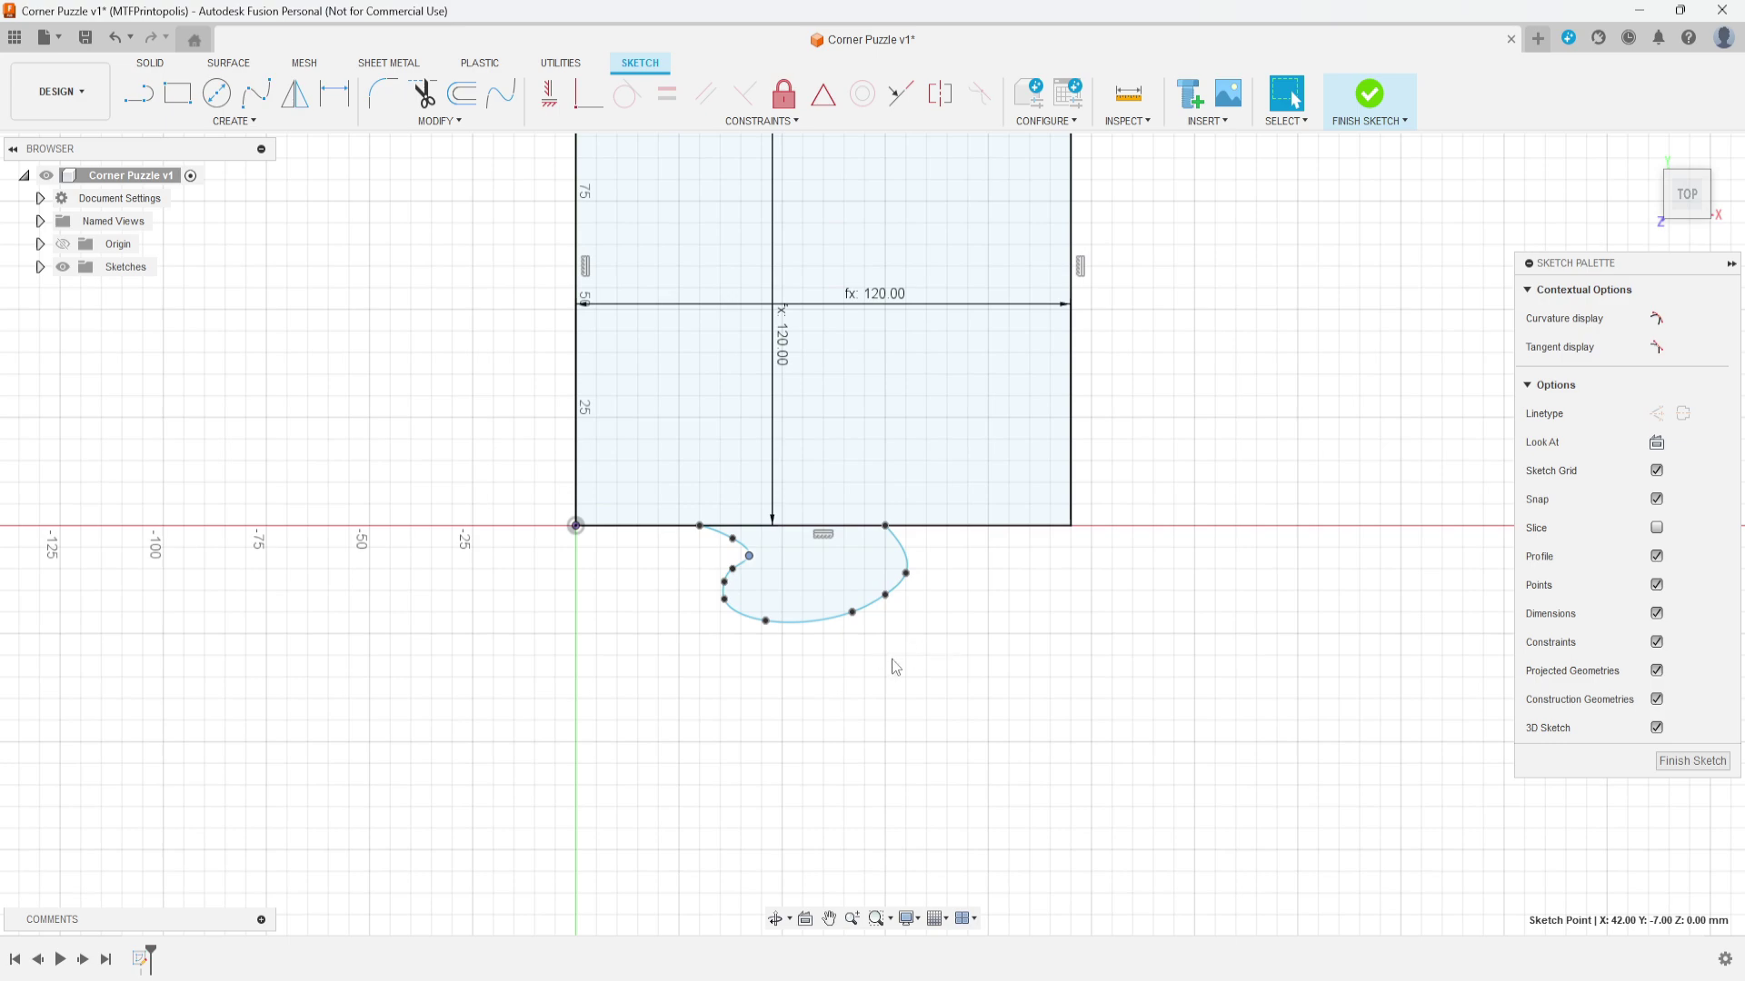
scroll(958, 660, up, 3)
scroll(883, 627, down, 1)
click(883, 627)
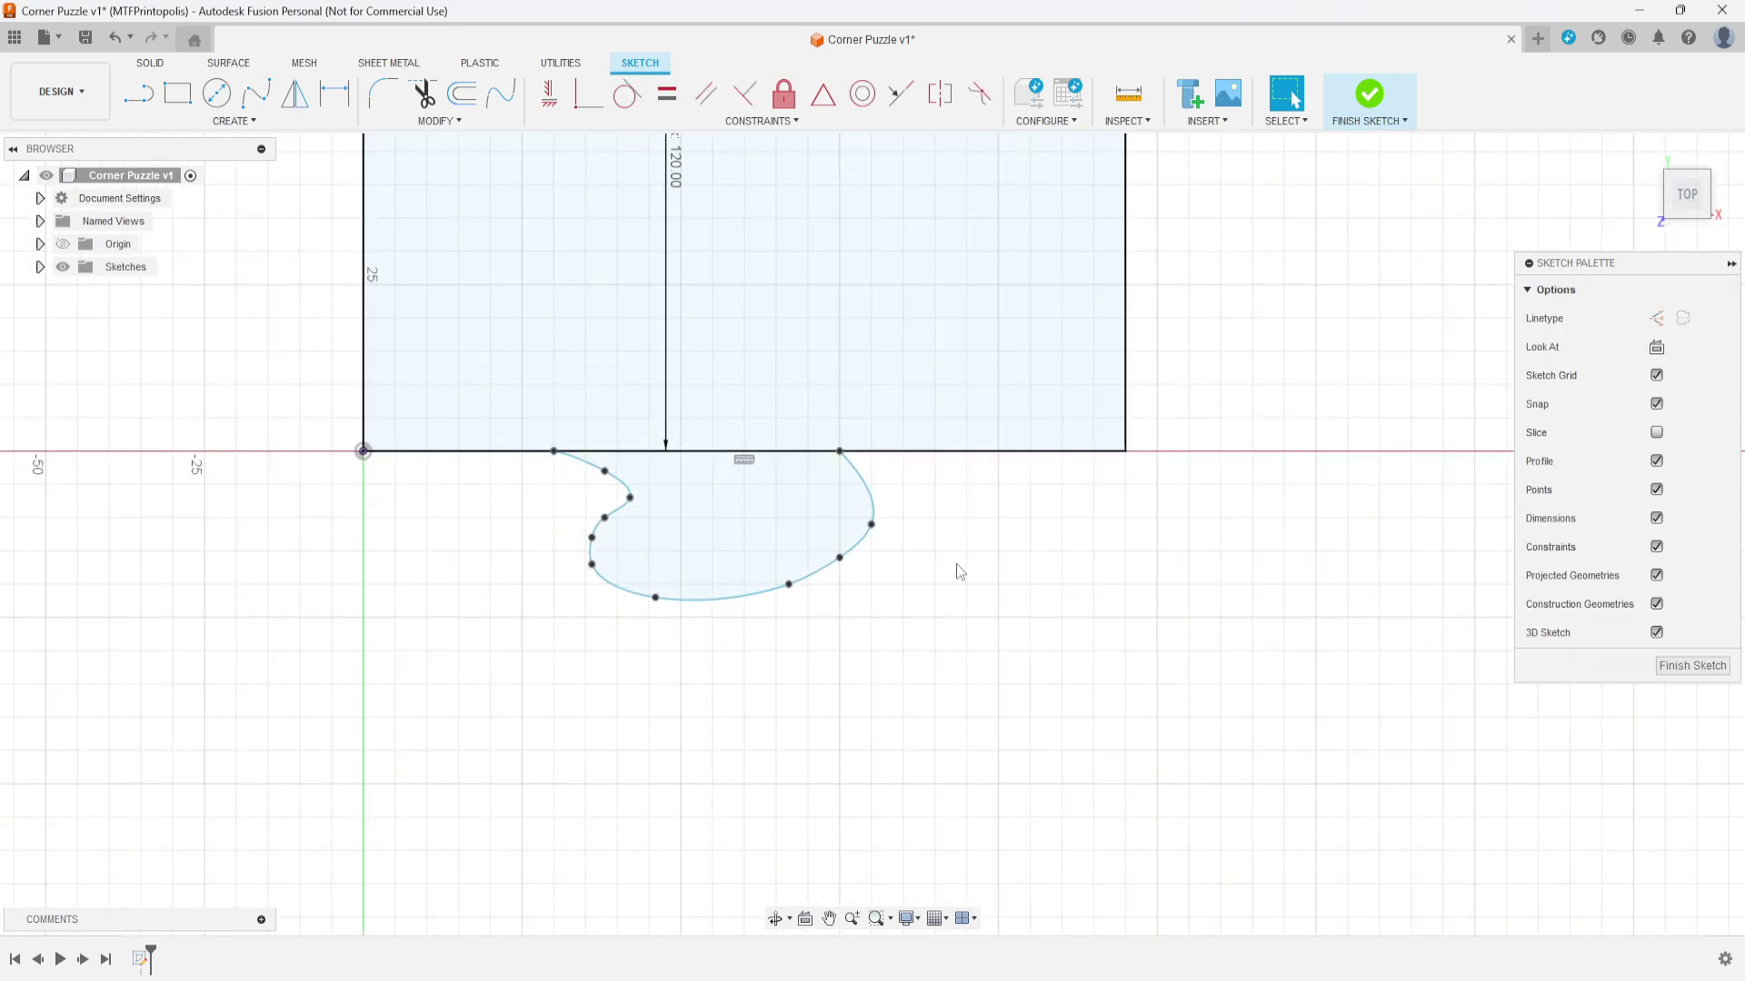
Step: Offset the tab's spline outward, using the Offset parameter as the distance
click(471, 98)
scroll(645, 425, up, 2)
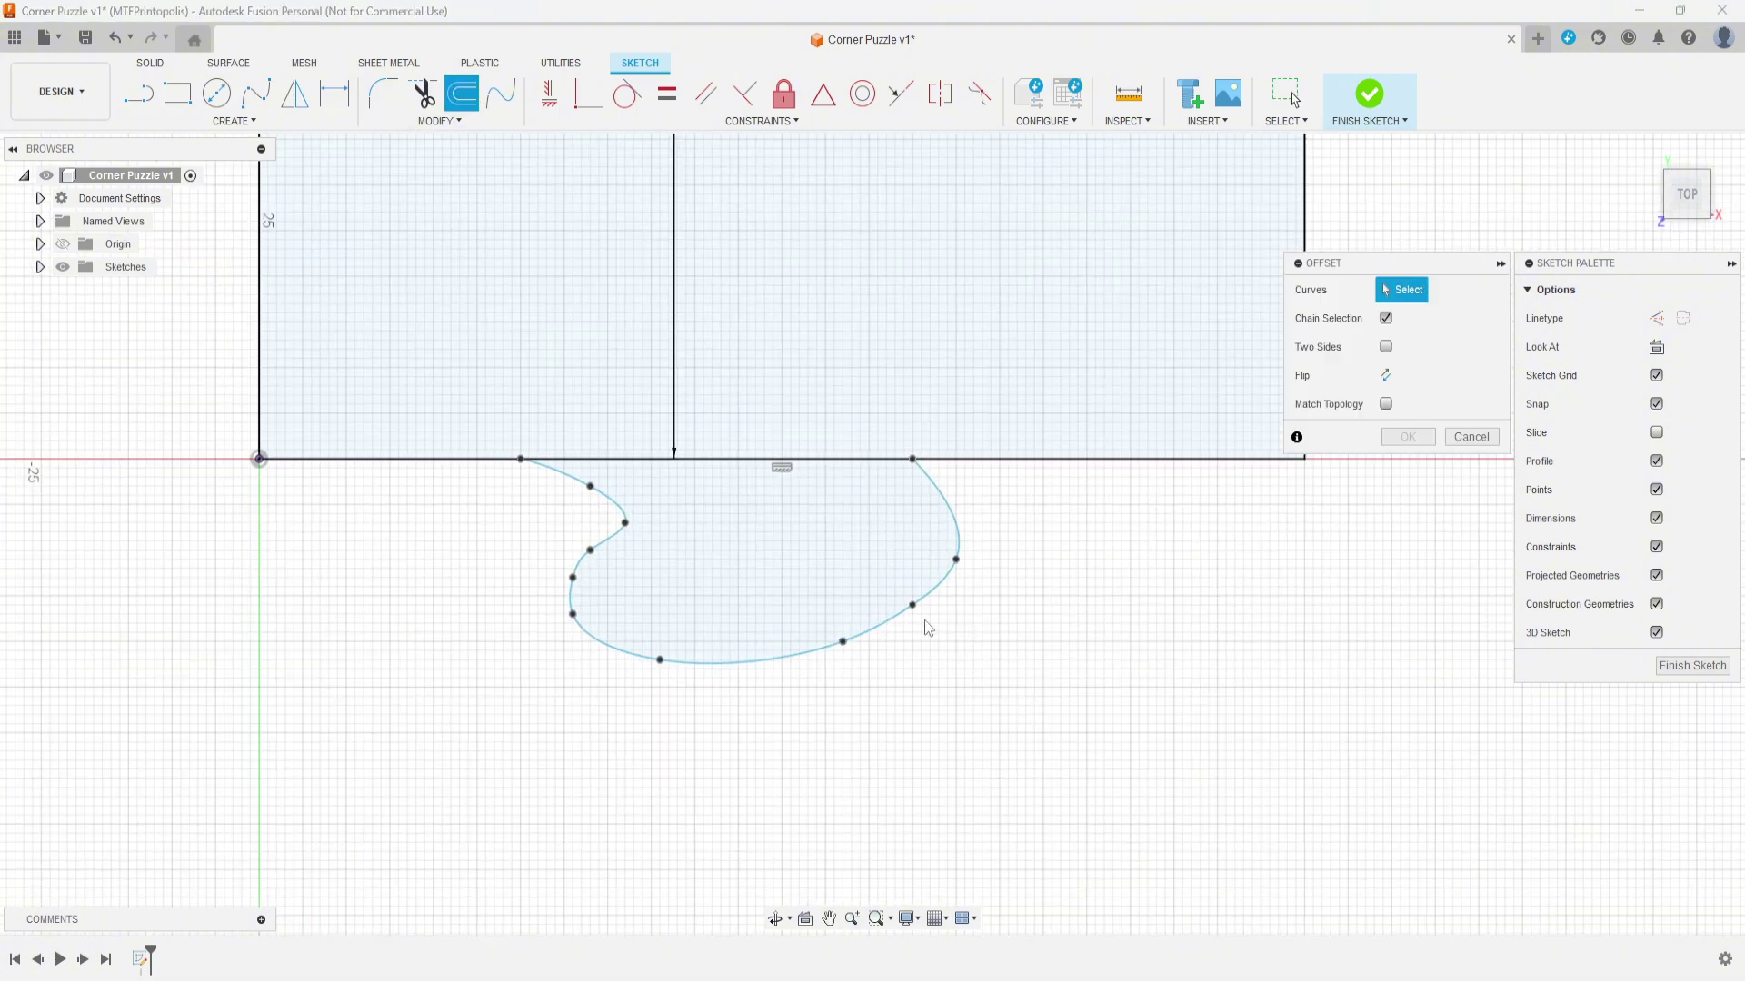
click(937, 597)
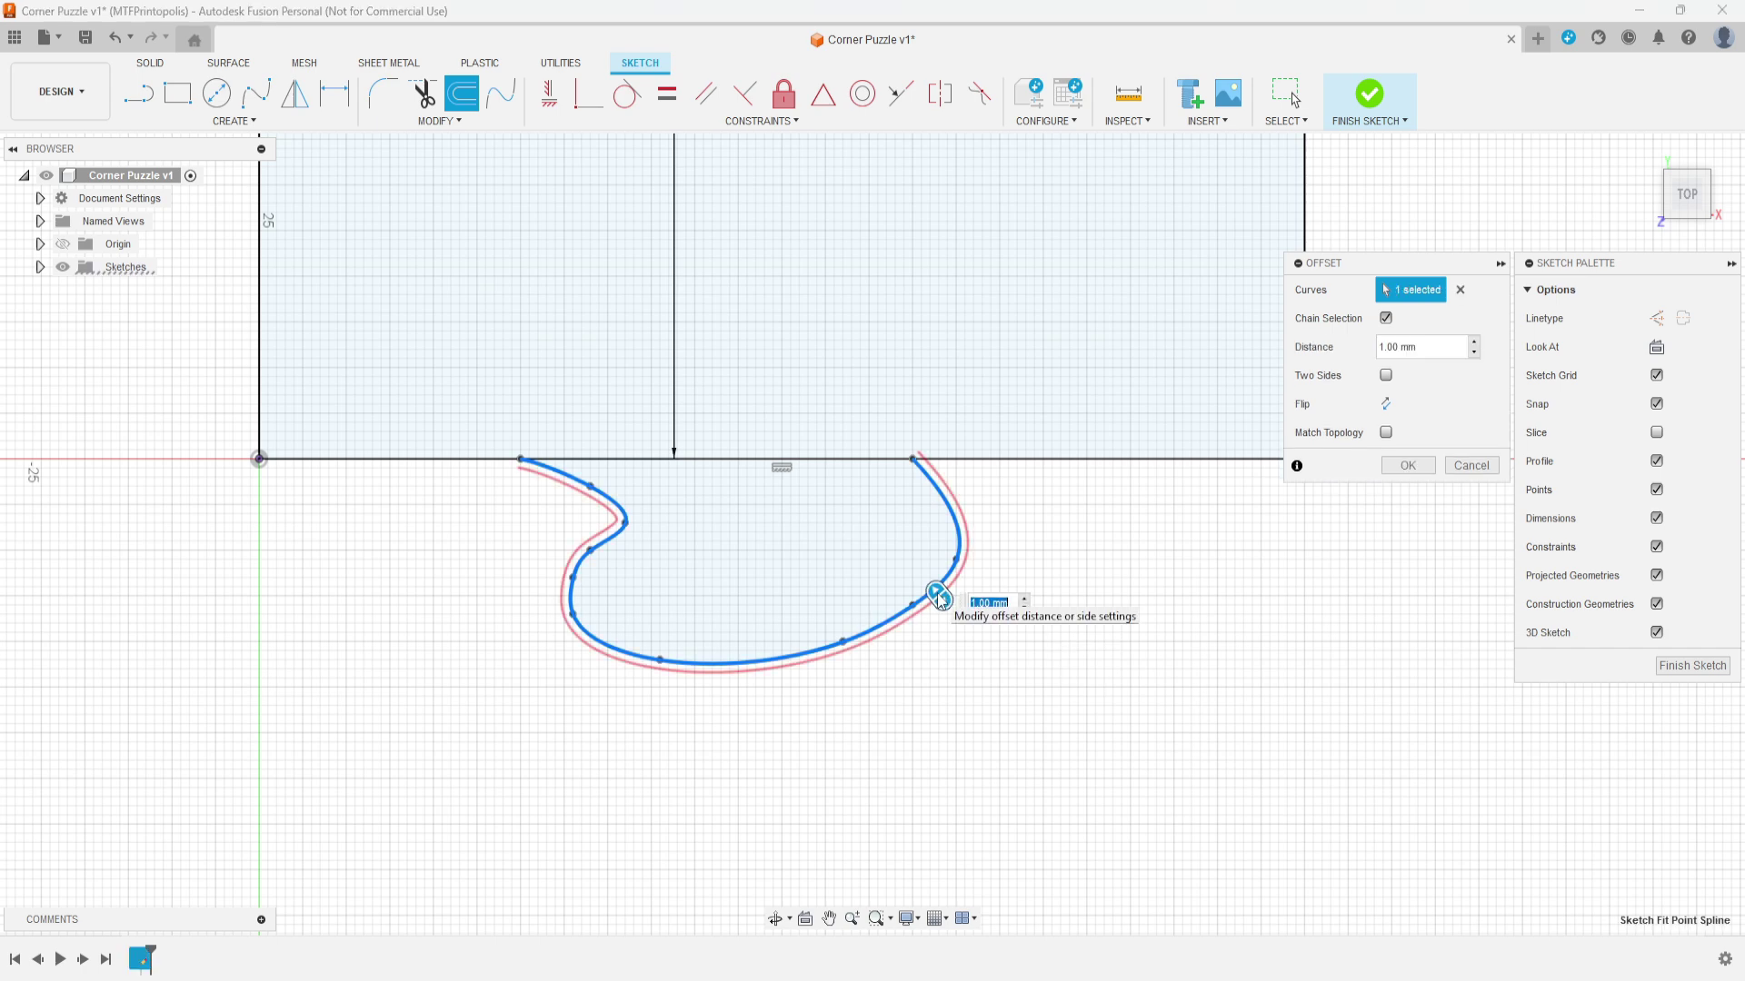
scroll(947, 722, up, 2)
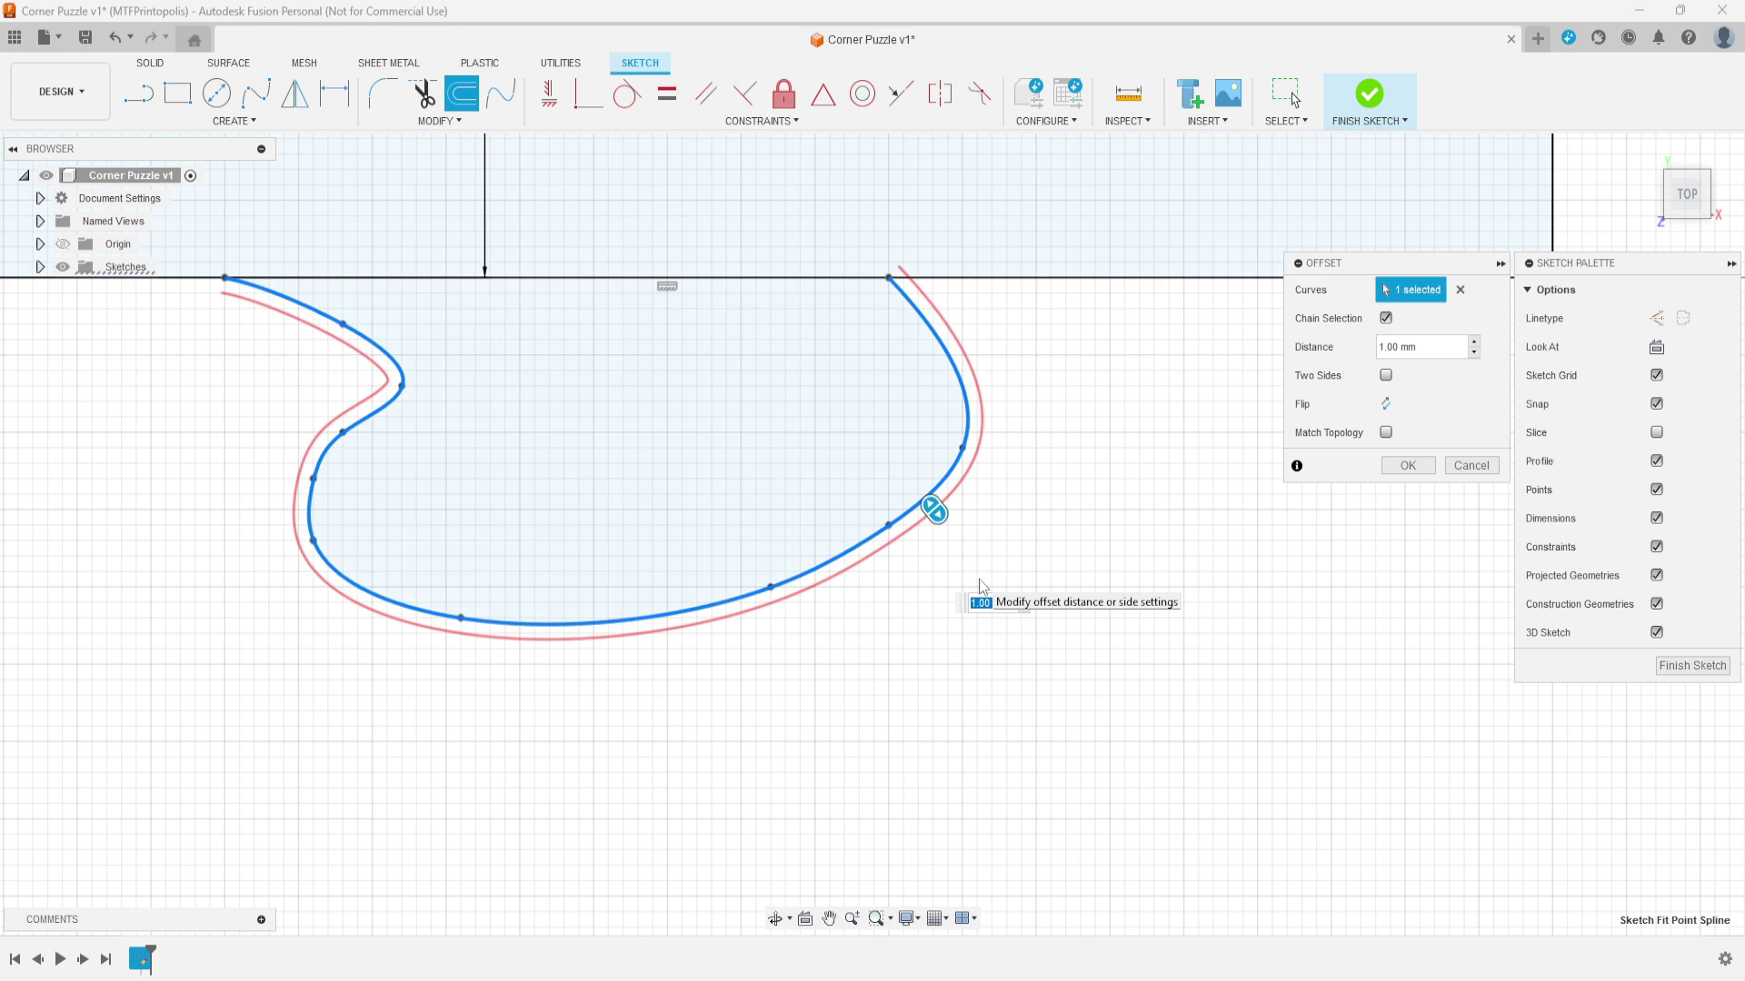
text(of)
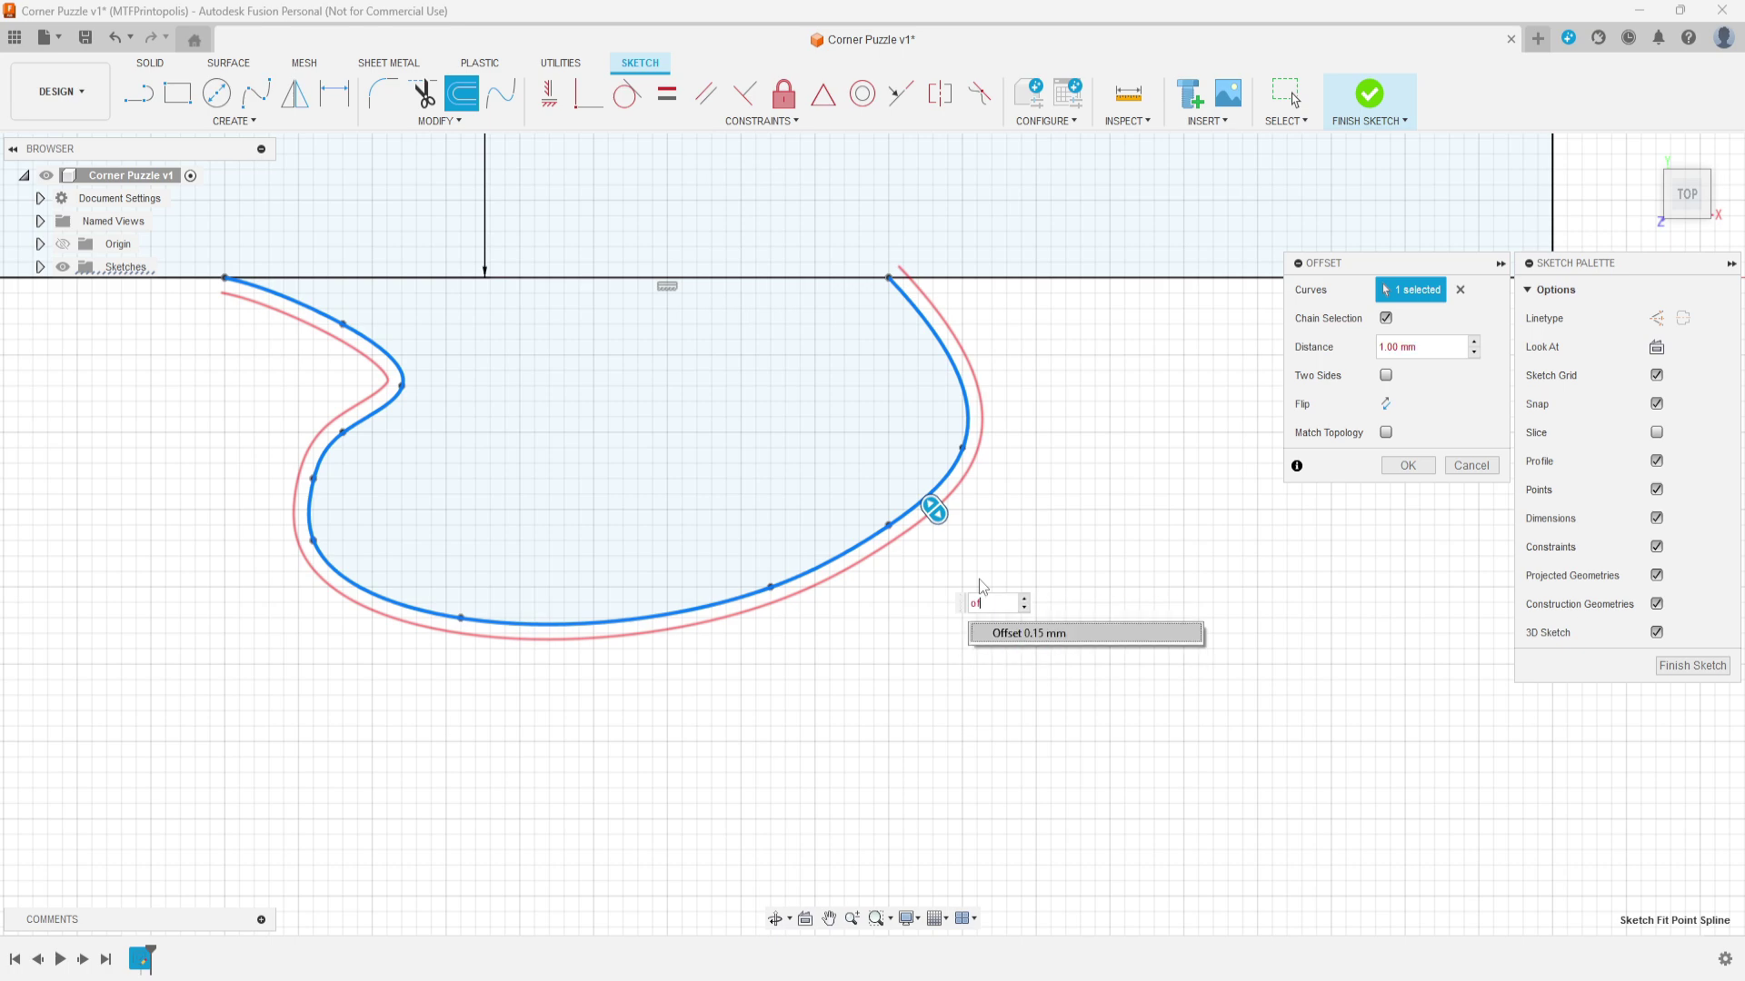
key(Return)
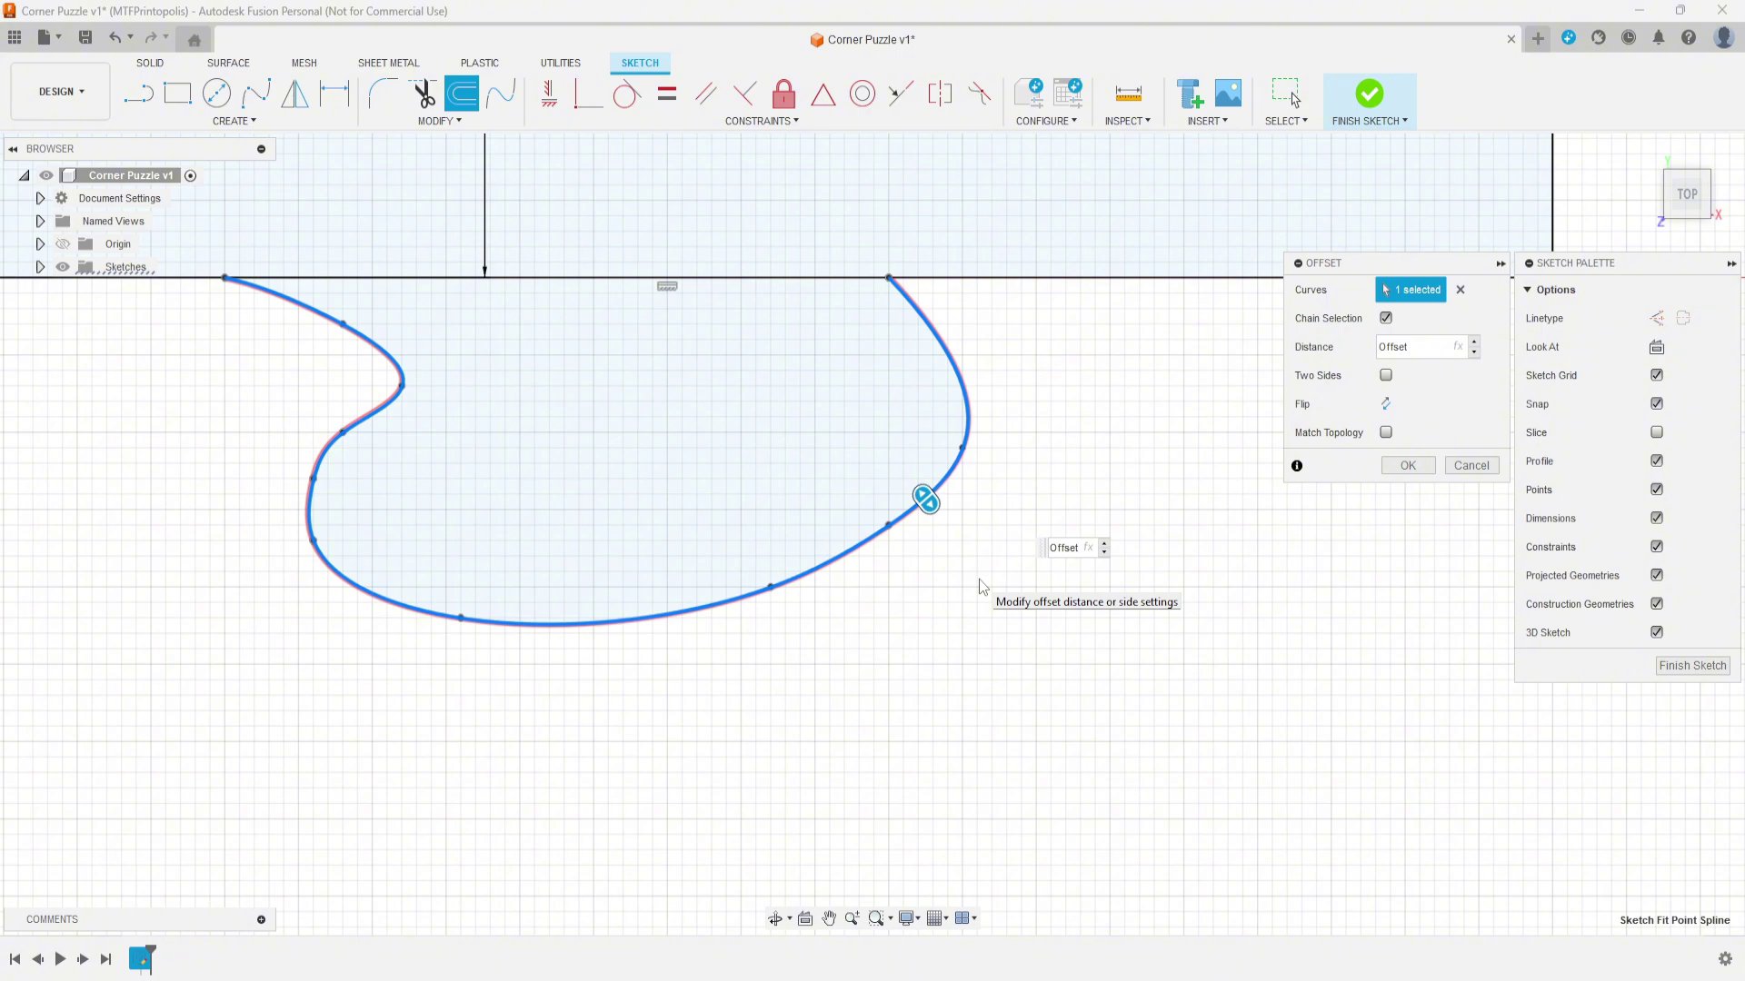
scroll(967, 587, up, 6)
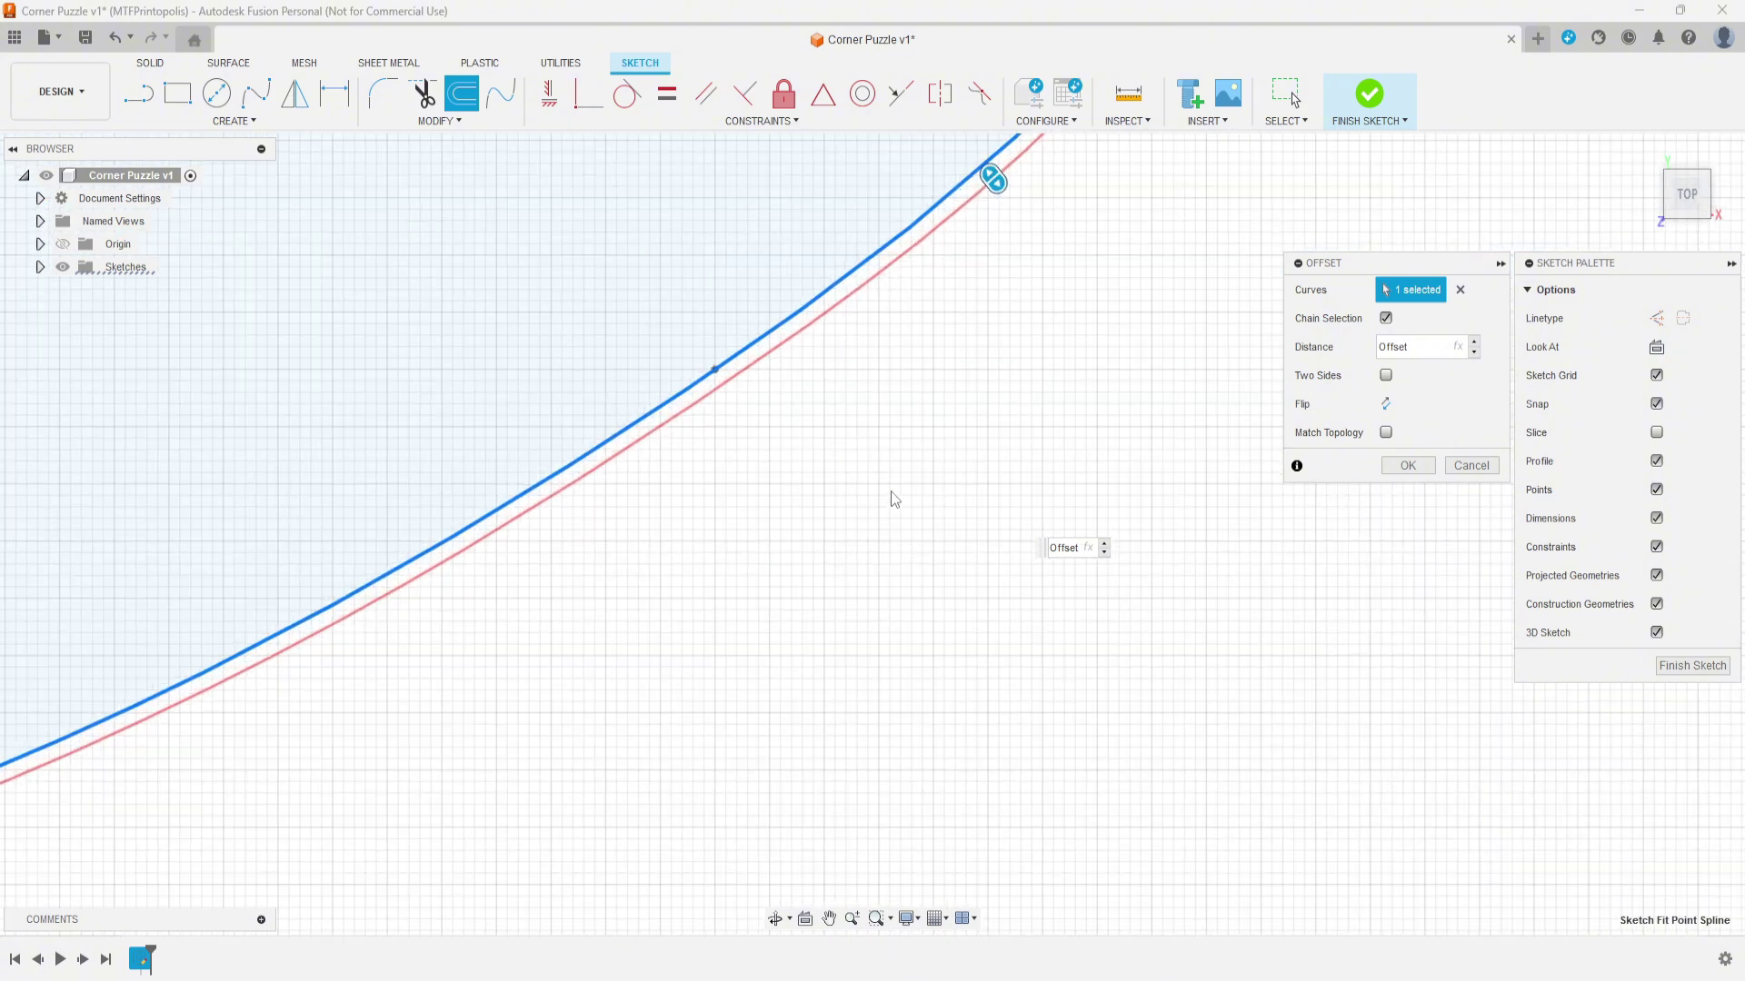
scroll(900, 455, up, 2)
middle_drag(907, 405, 923, 624)
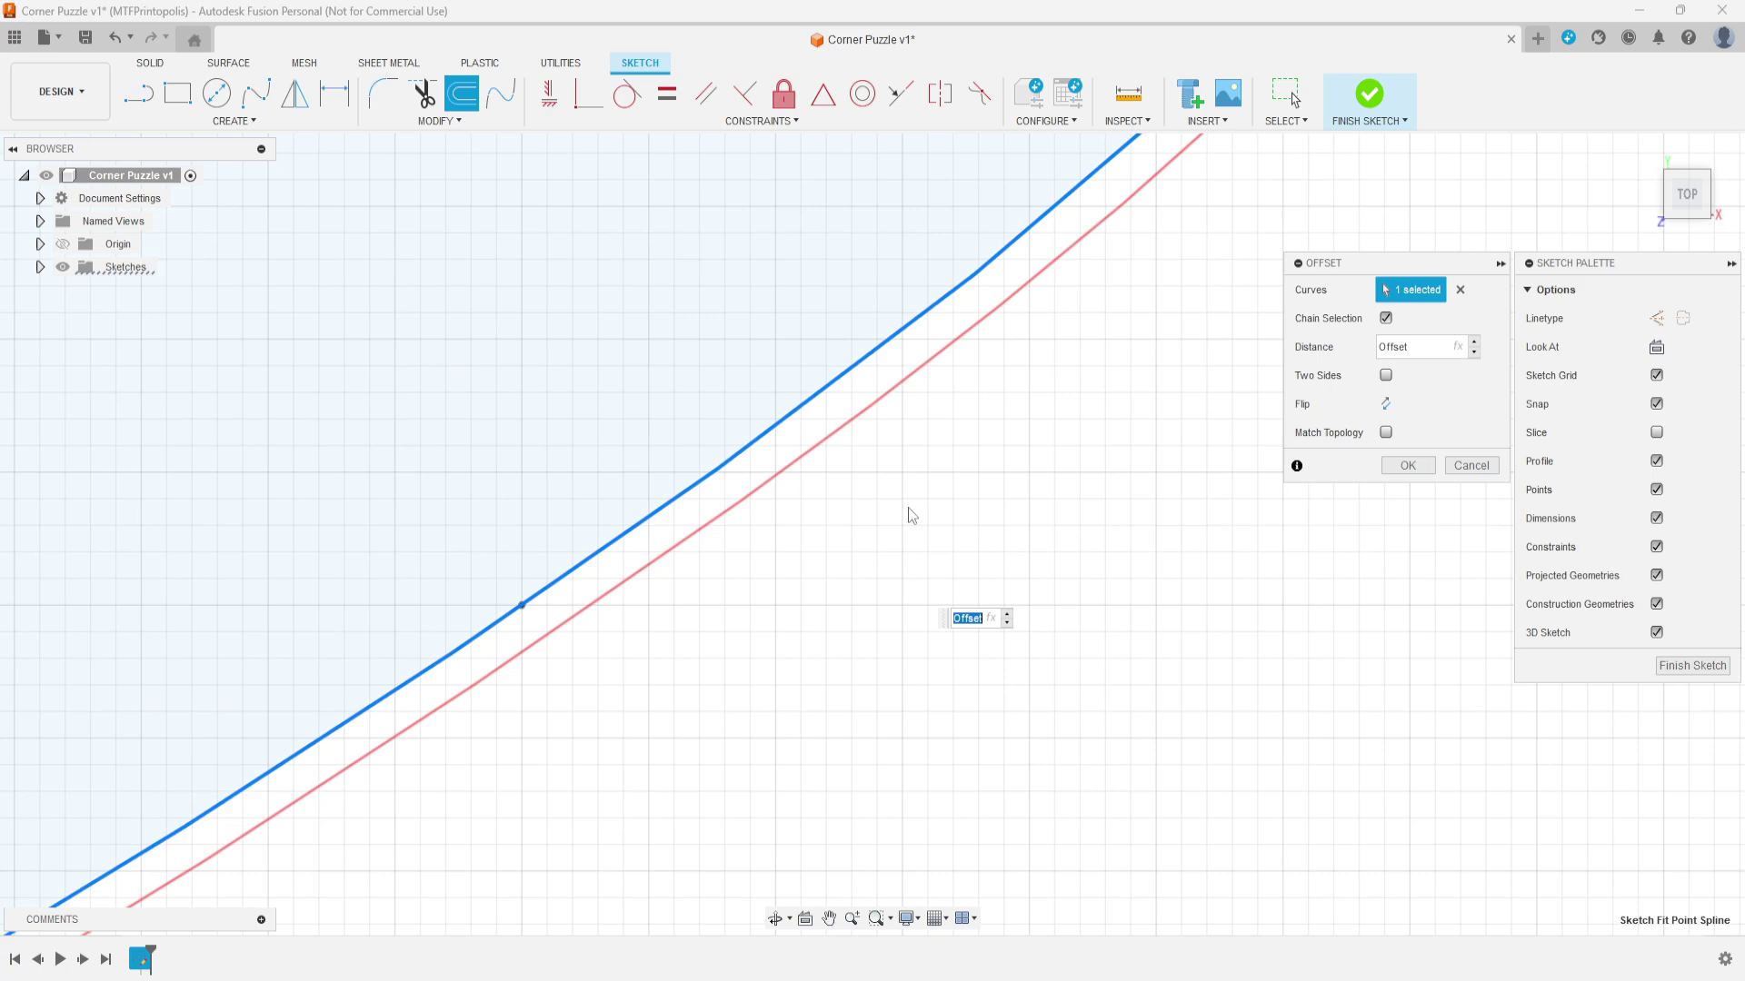
key(Return)
Step: Inspect both ends of the offset curve where it meets the square's lower edge
scroll(772, 667, down, 2)
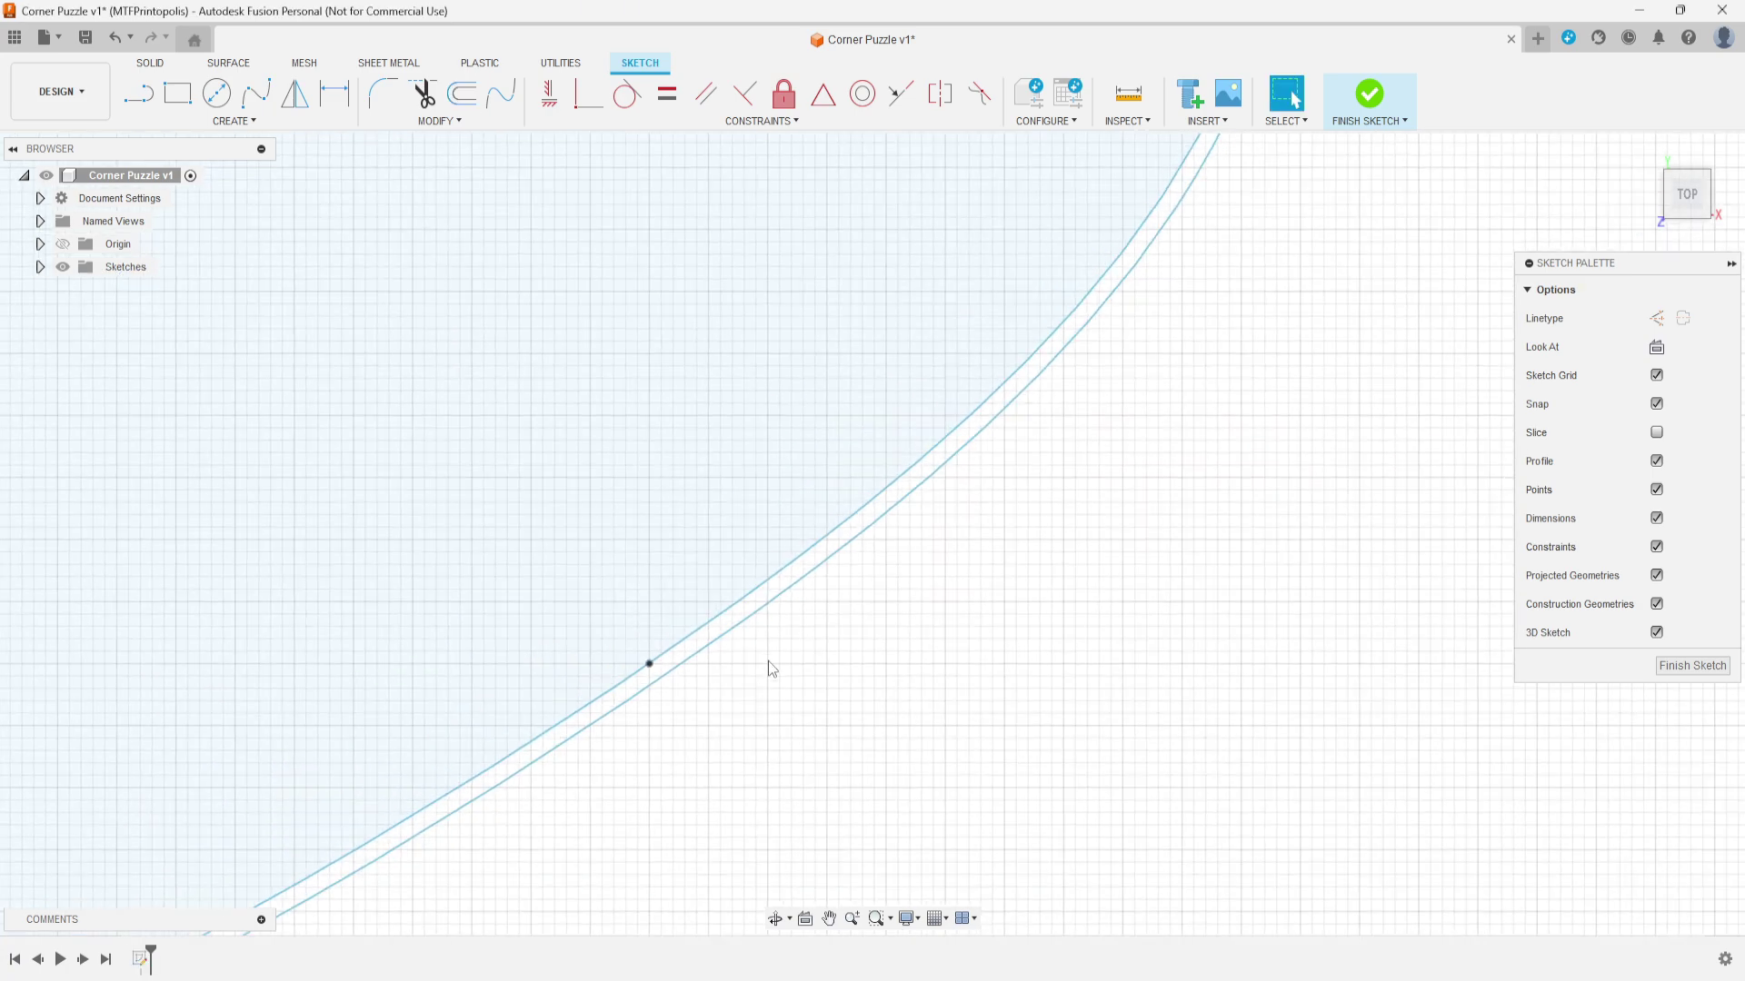
scroll(767, 662, down, 4)
middle_drag(604, 517, 546, 732)
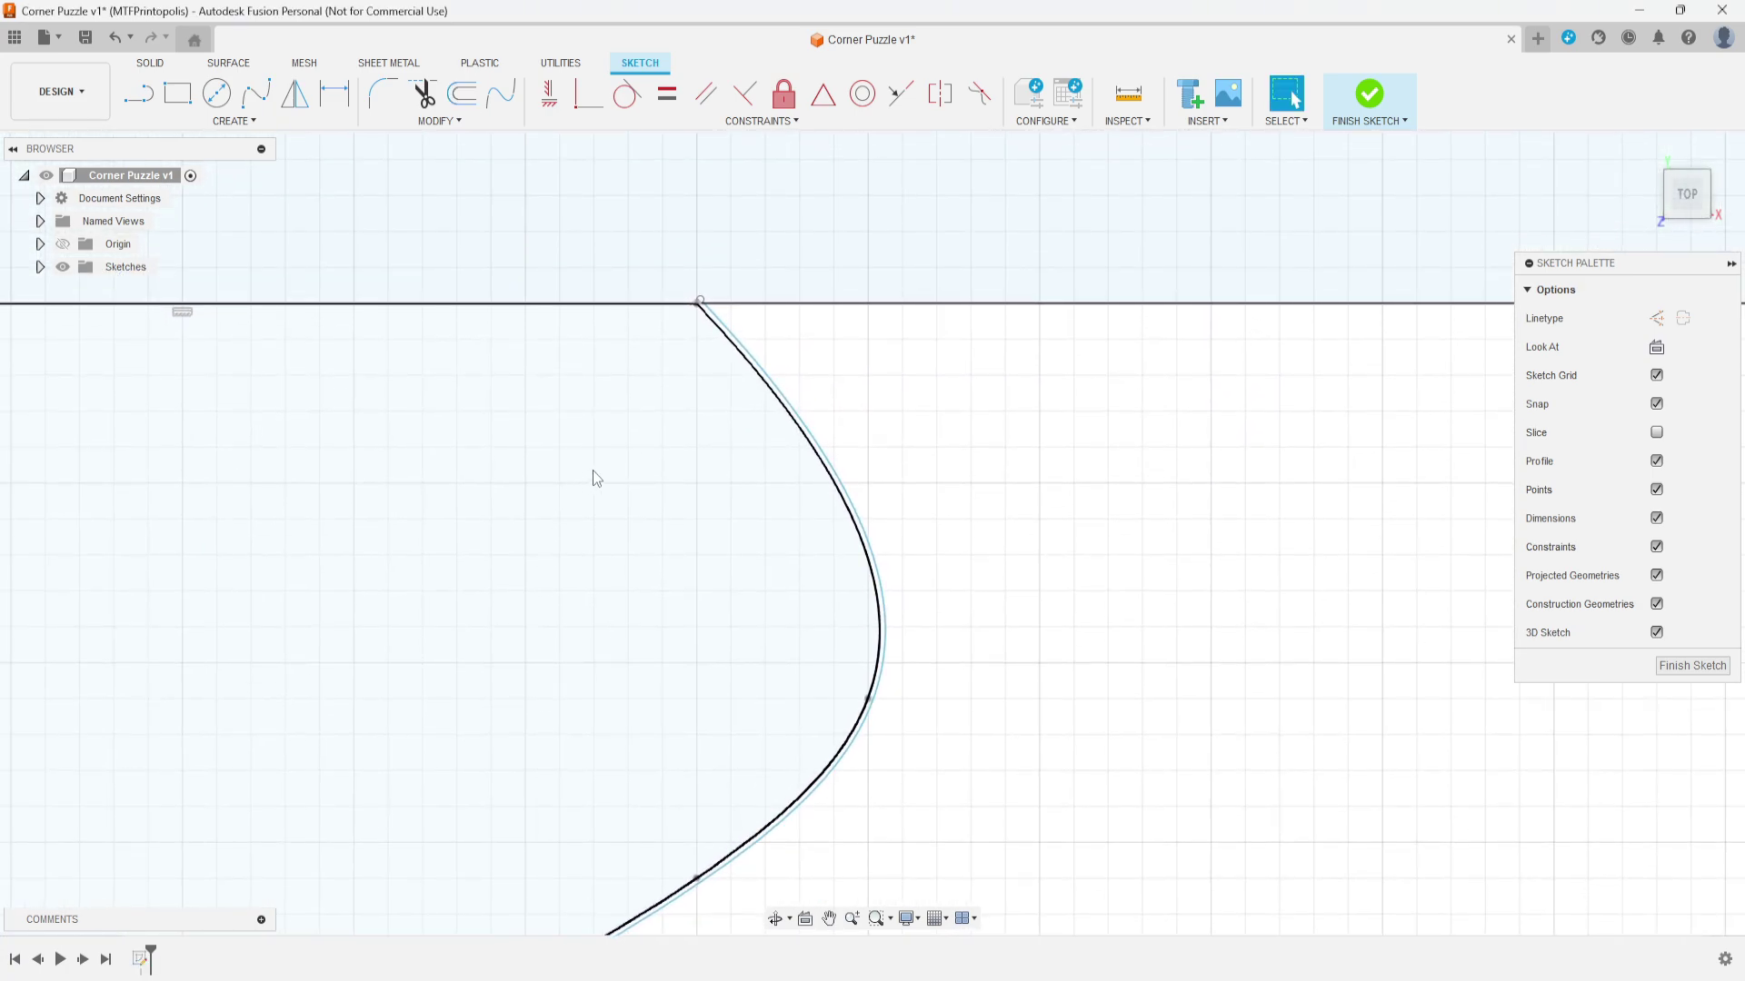
scroll(693, 350, up, 2)
middle_drag(693, 351, 708, 507)
scroll(689, 460, up, 3)
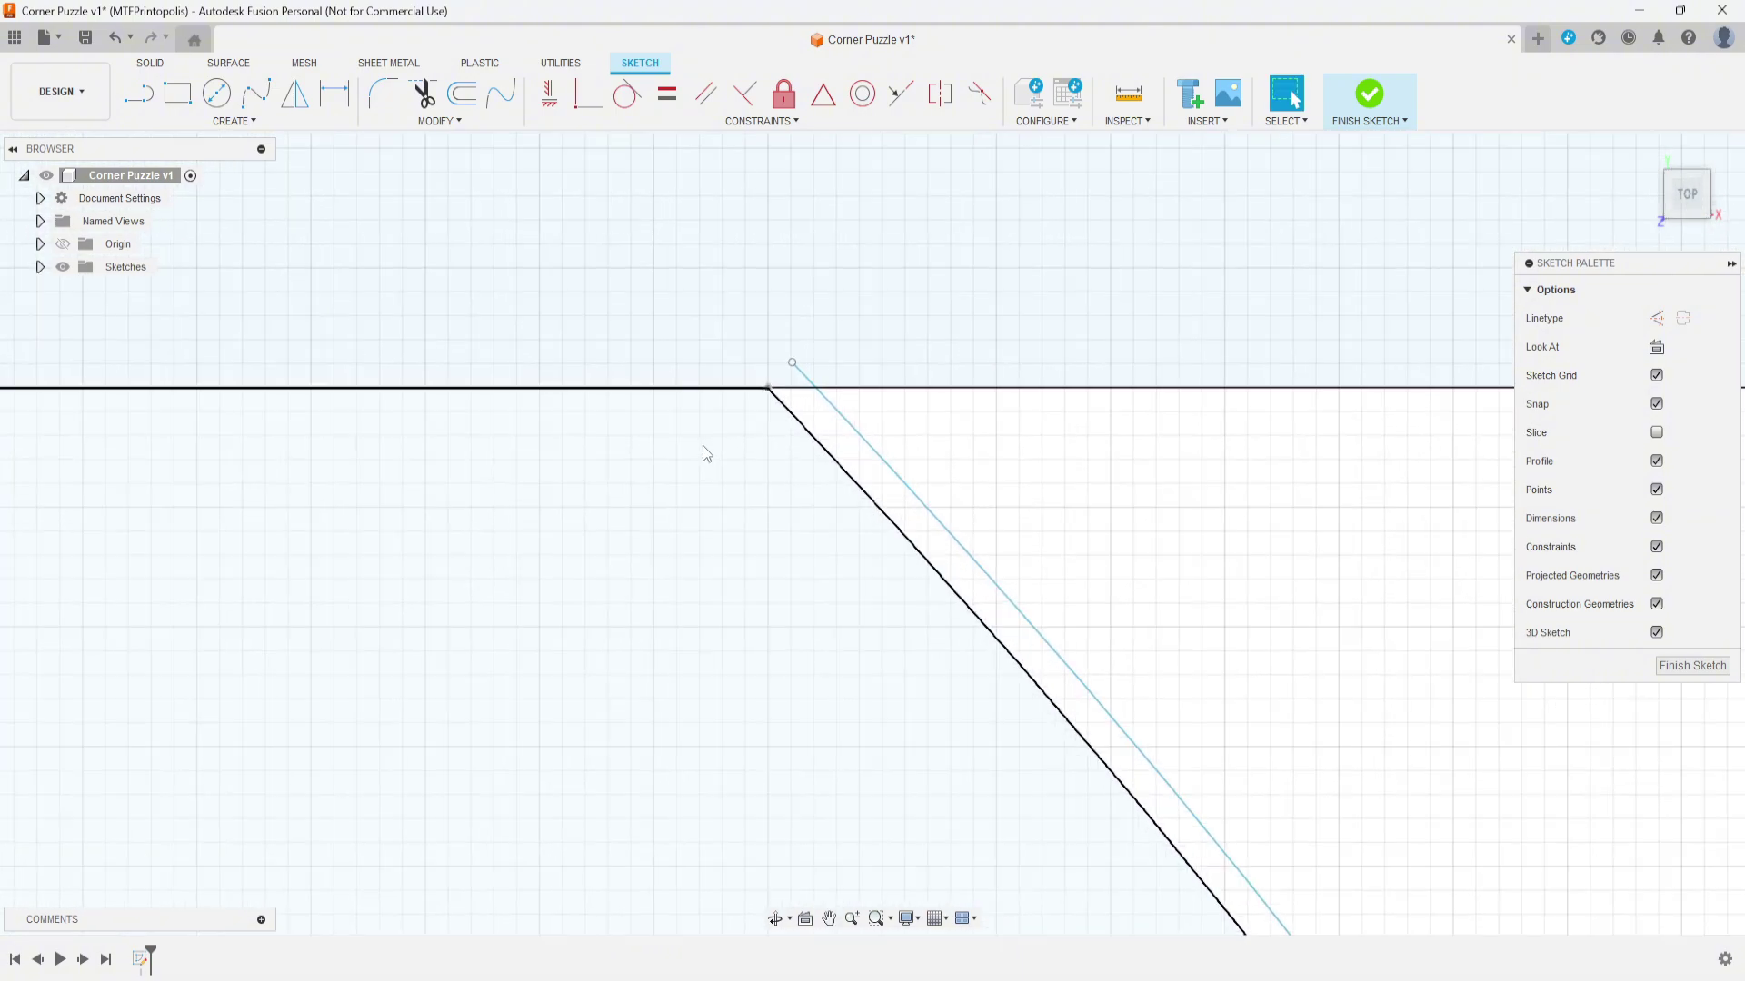
scroll(718, 450, up, 2)
middle_drag(772, 440, 721, 576)
click(721, 487)
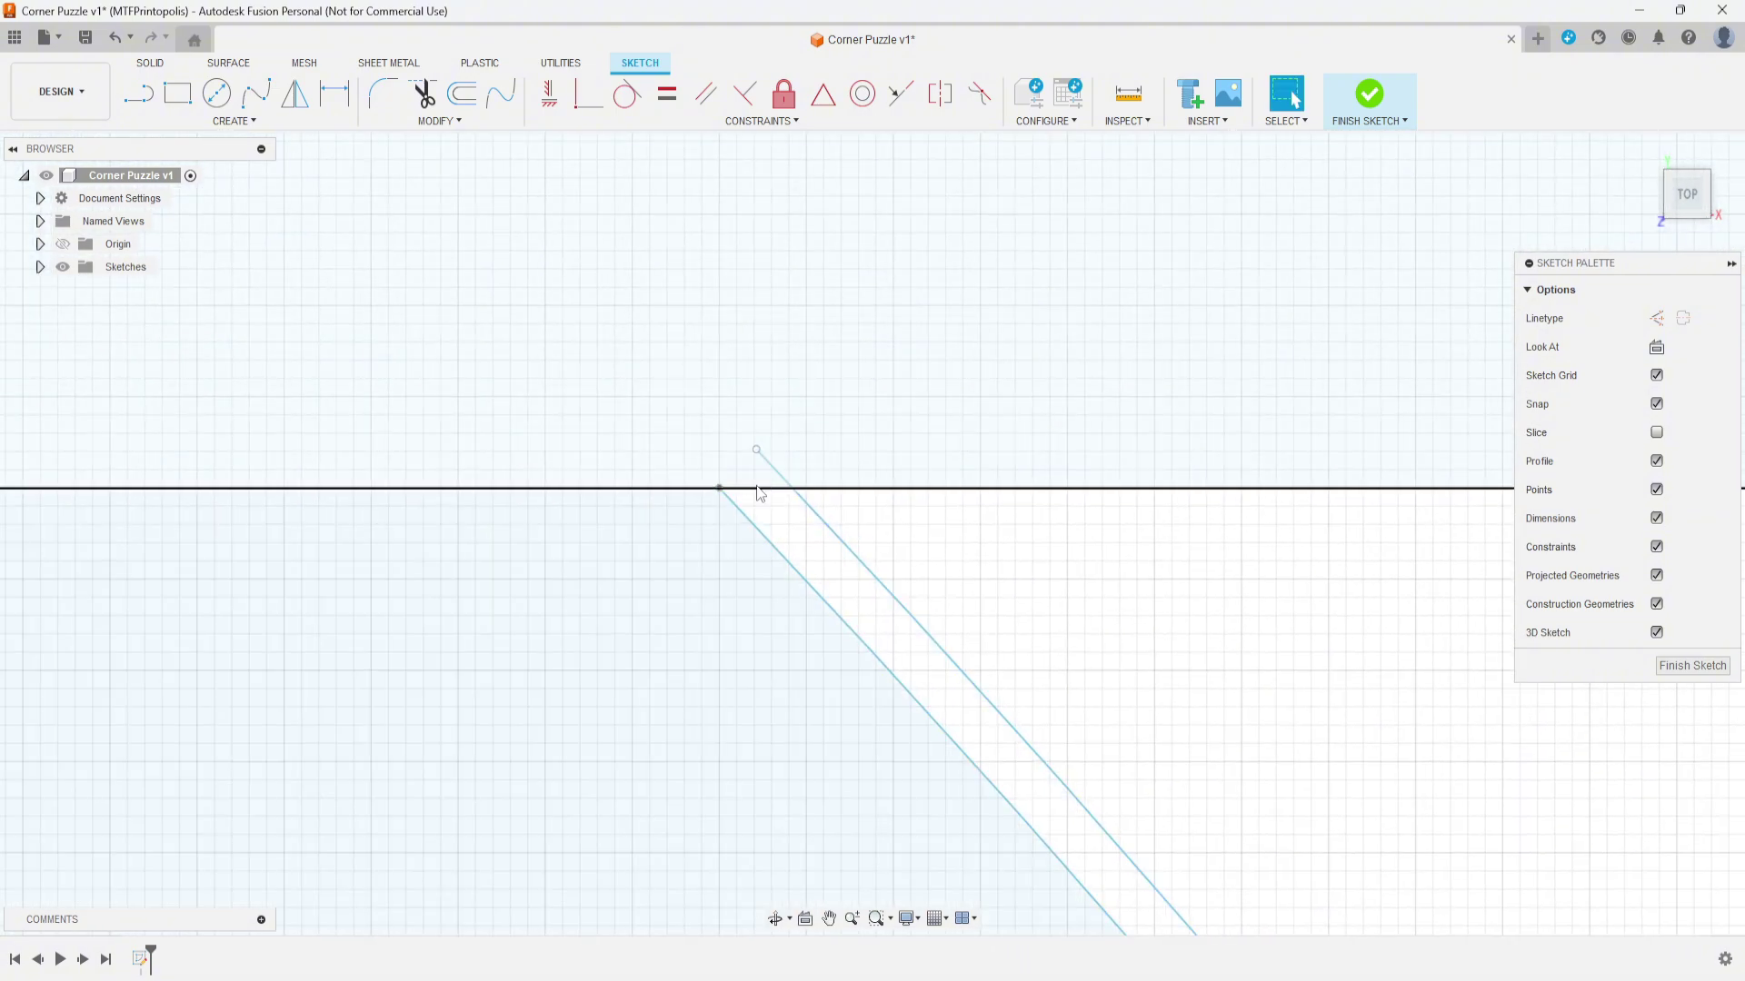
click(771, 475)
scroll(530, 502, down, 2)
mouse_move(97, 522)
middle_down()
mouse_move(890, 582)
mouse_move(1491, 521)
mouse_move(761, 614)
mouse_move(1180, 537)
mouse_move(1043, 639)
mouse_move(1012, 592)
mouse_move(864, 662)
mouse_move(752, 596)
middle_up()
scroll(1022, 581, down, 3)
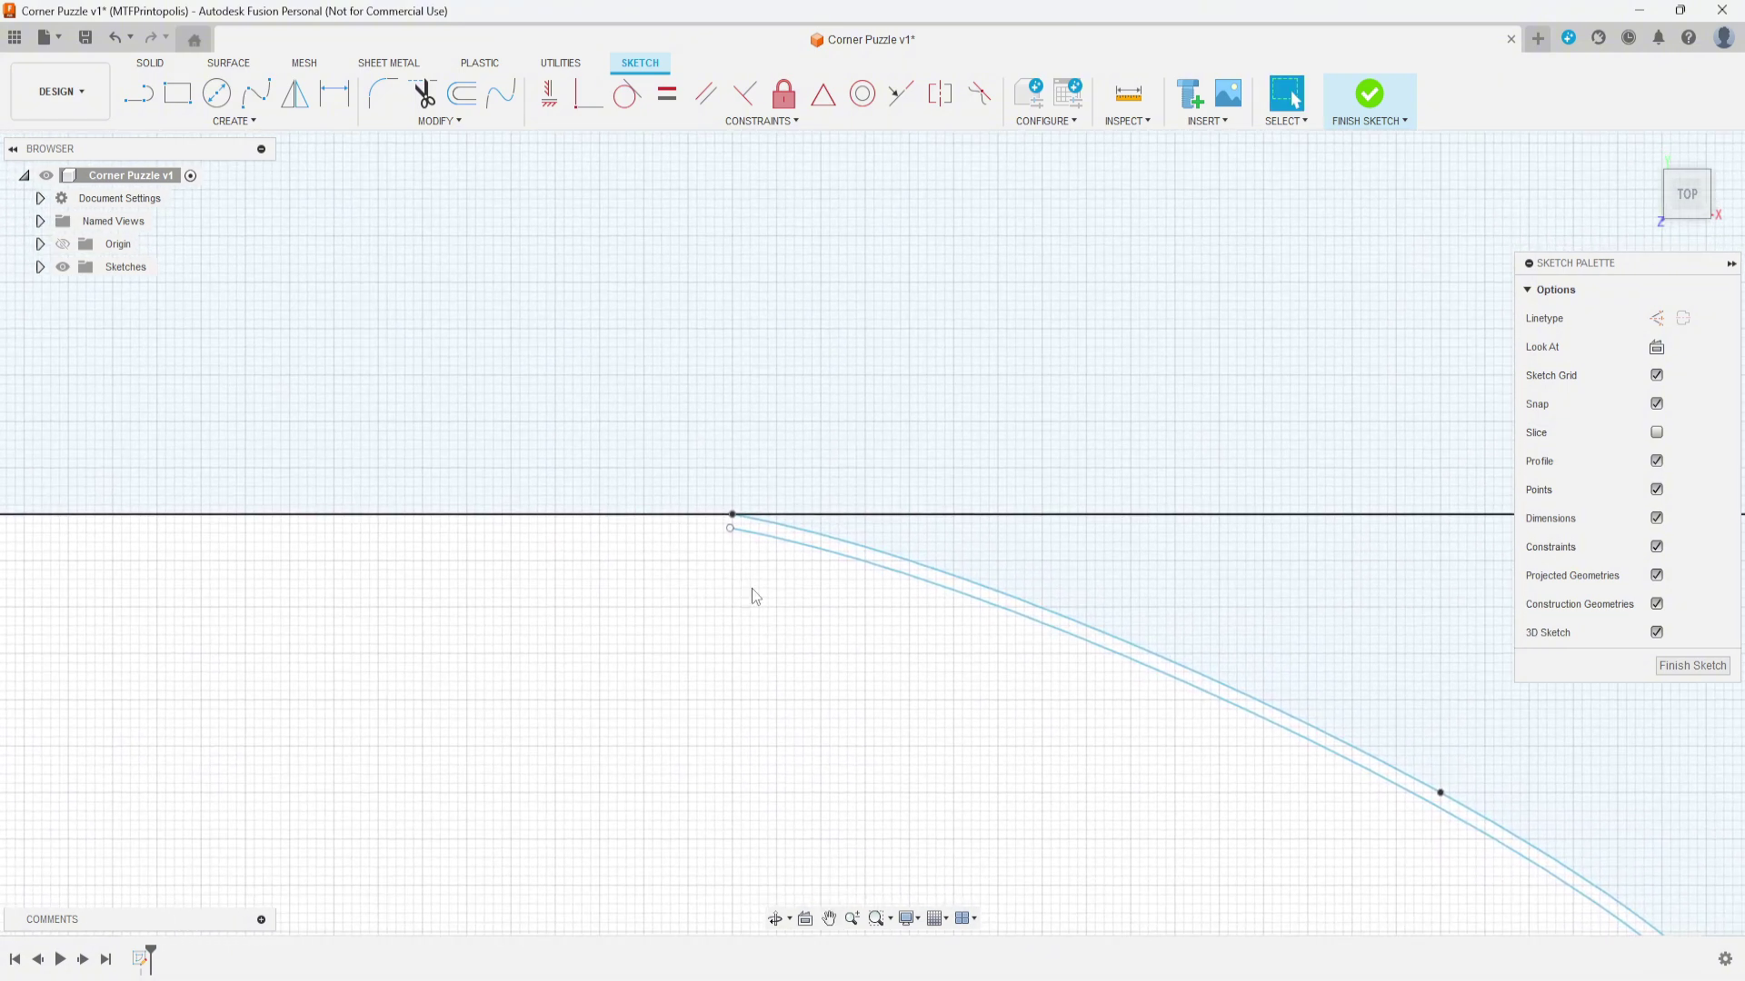
scroll(752, 596, down, 3)
middle_drag(794, 670, 759, 623)
scroll(692, 547, up, 3)
scroll(688, 537, up, 2)
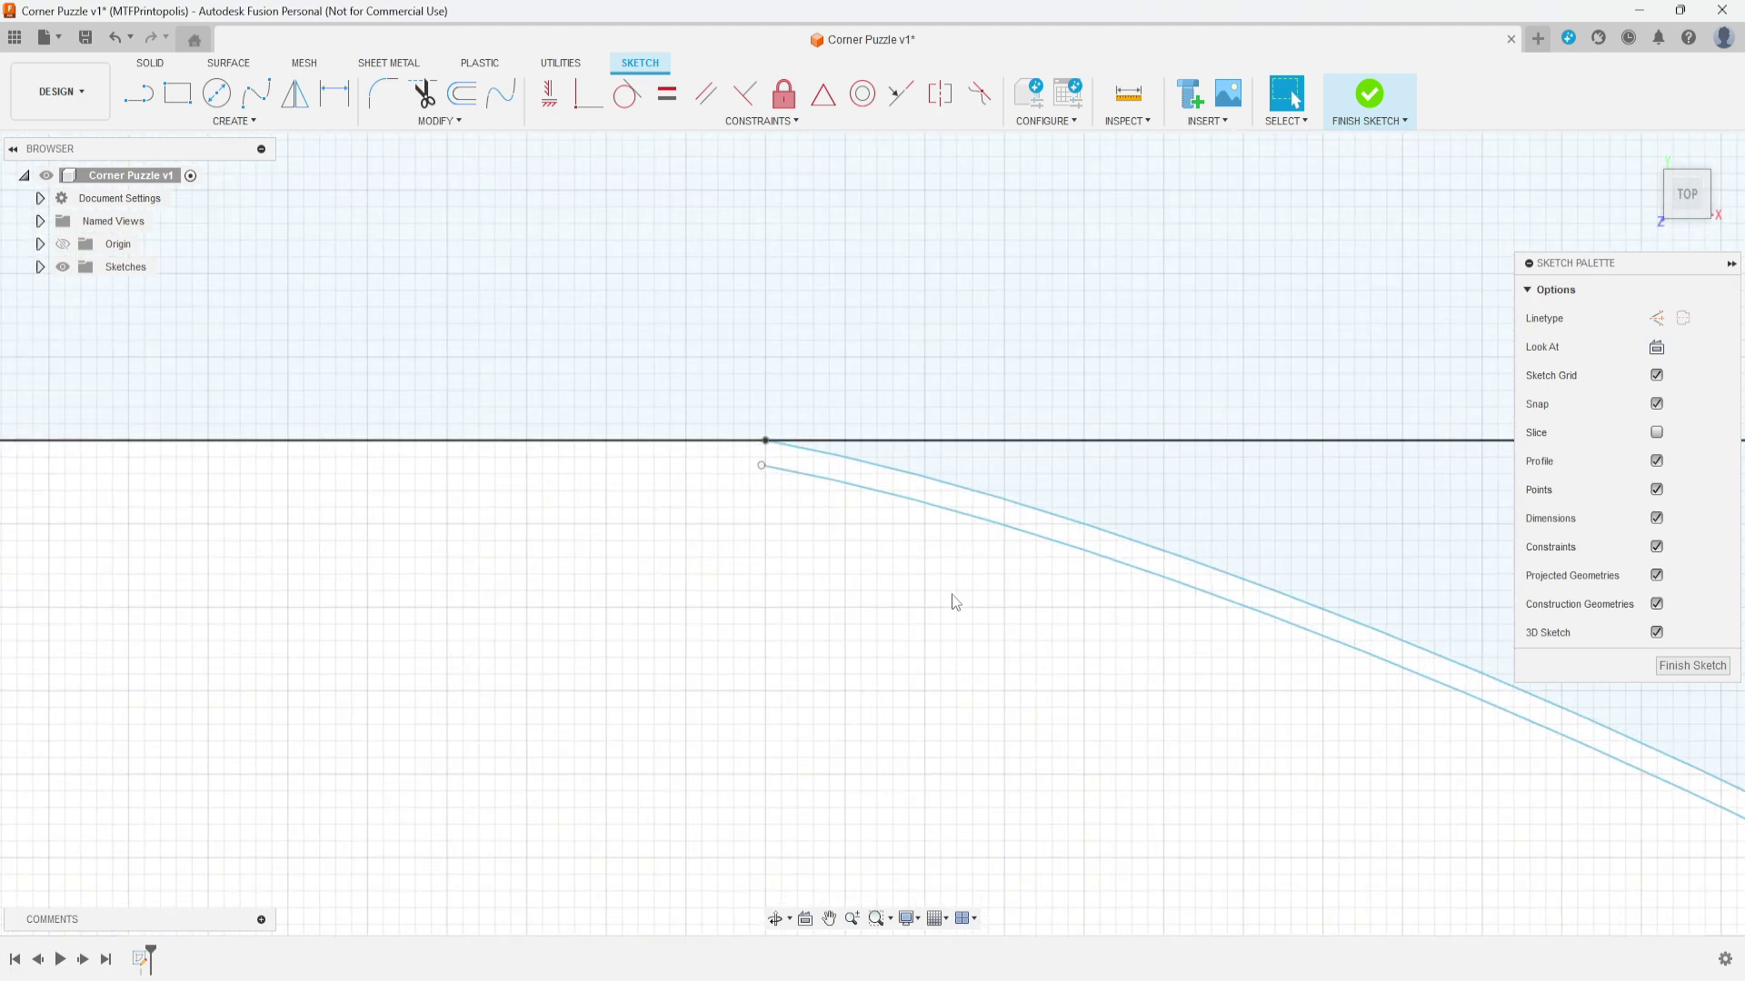
Step: Trim the short piece of the offset curve that overshoots the square's lower edge at the tab's right end
scroll(951, 594, down, 3)
scroll(955, 603, down, 2)
scroll(909, 682, up, 4)
mouse_move(747, 654)
middle_down()
mouse_move(747, 678)
mouse_move(749, 603)
middle_up()
scroll(773, 605, up, 5)
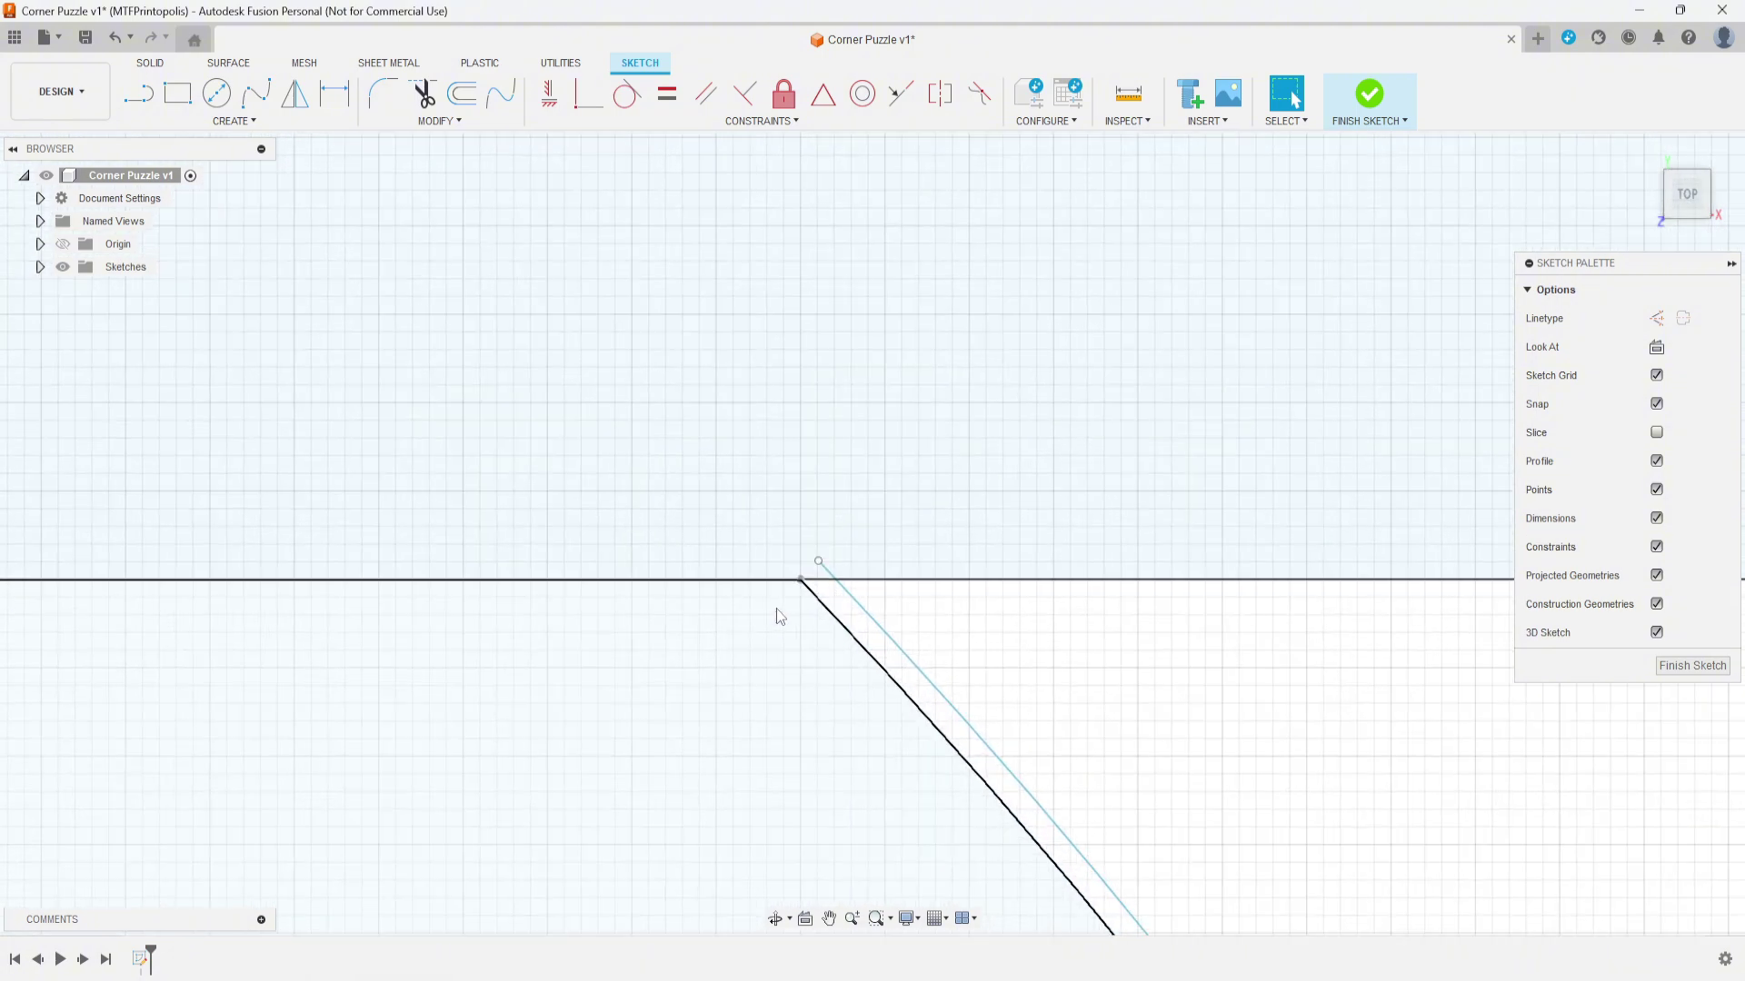
click(423, 93)
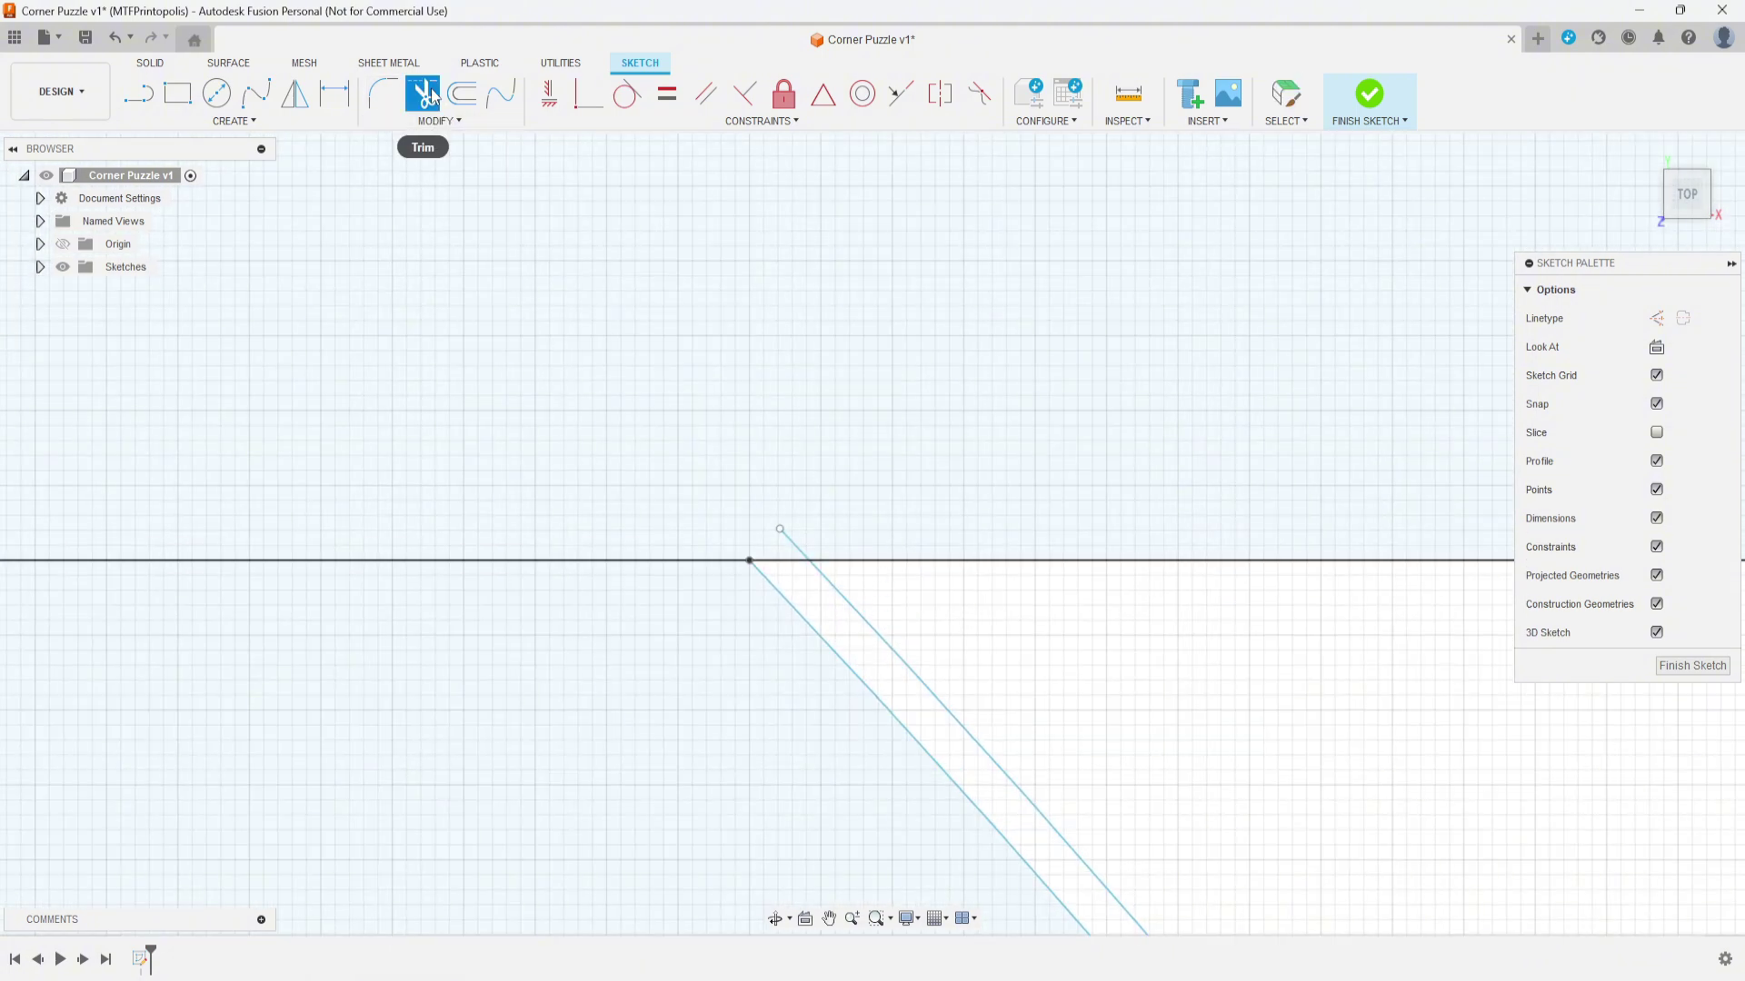
click(789, 544)
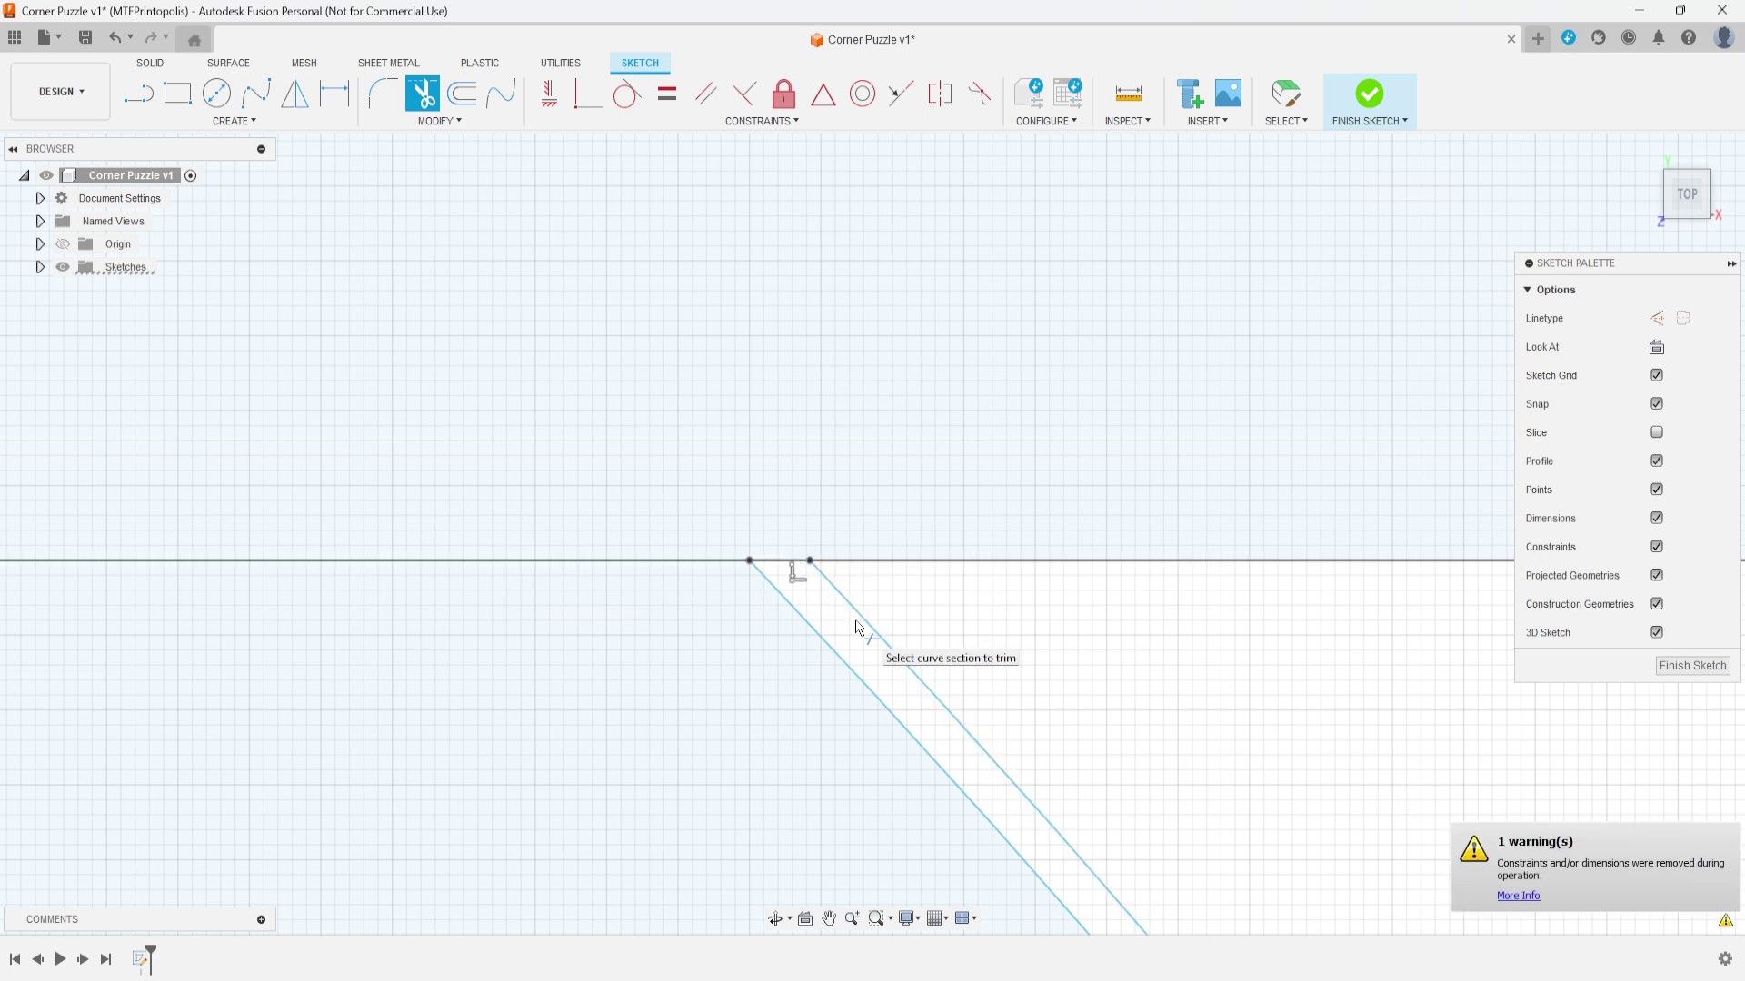
Step: Extend the offset curve's left end until it meets the square's lower edge
scroll(857, 627, down, 1)
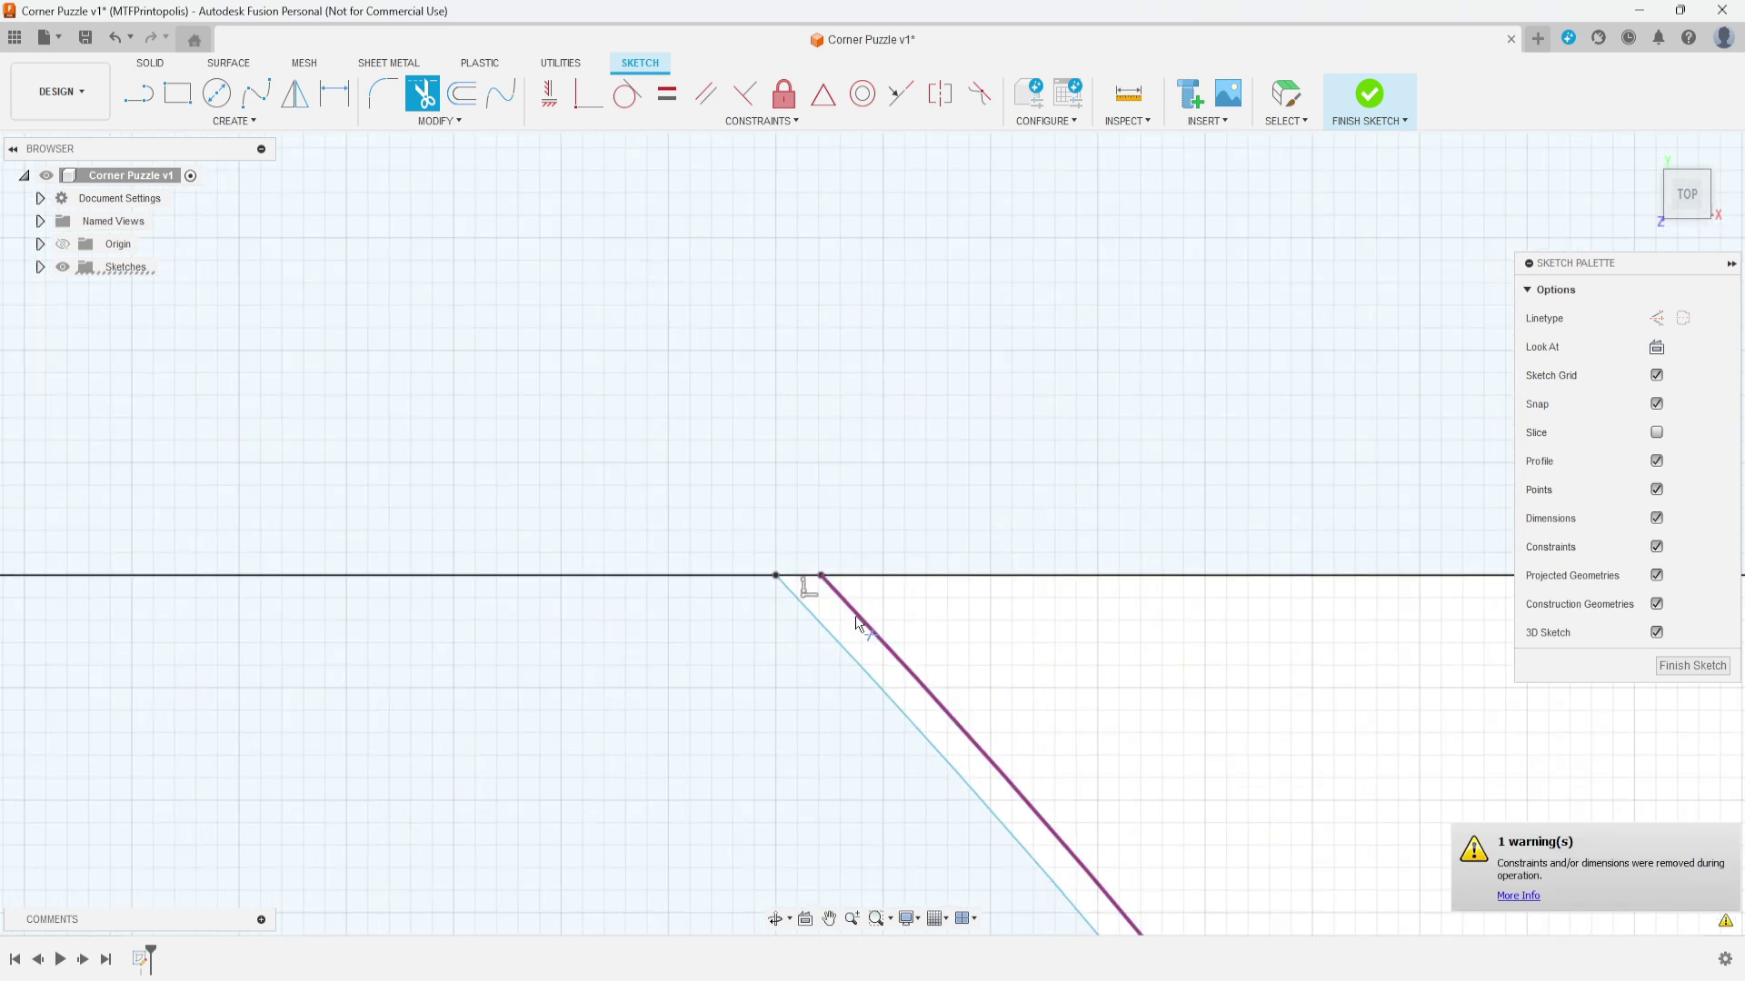
scroll(857, 627, down, 1)
scroll(825, 618, down, 5)
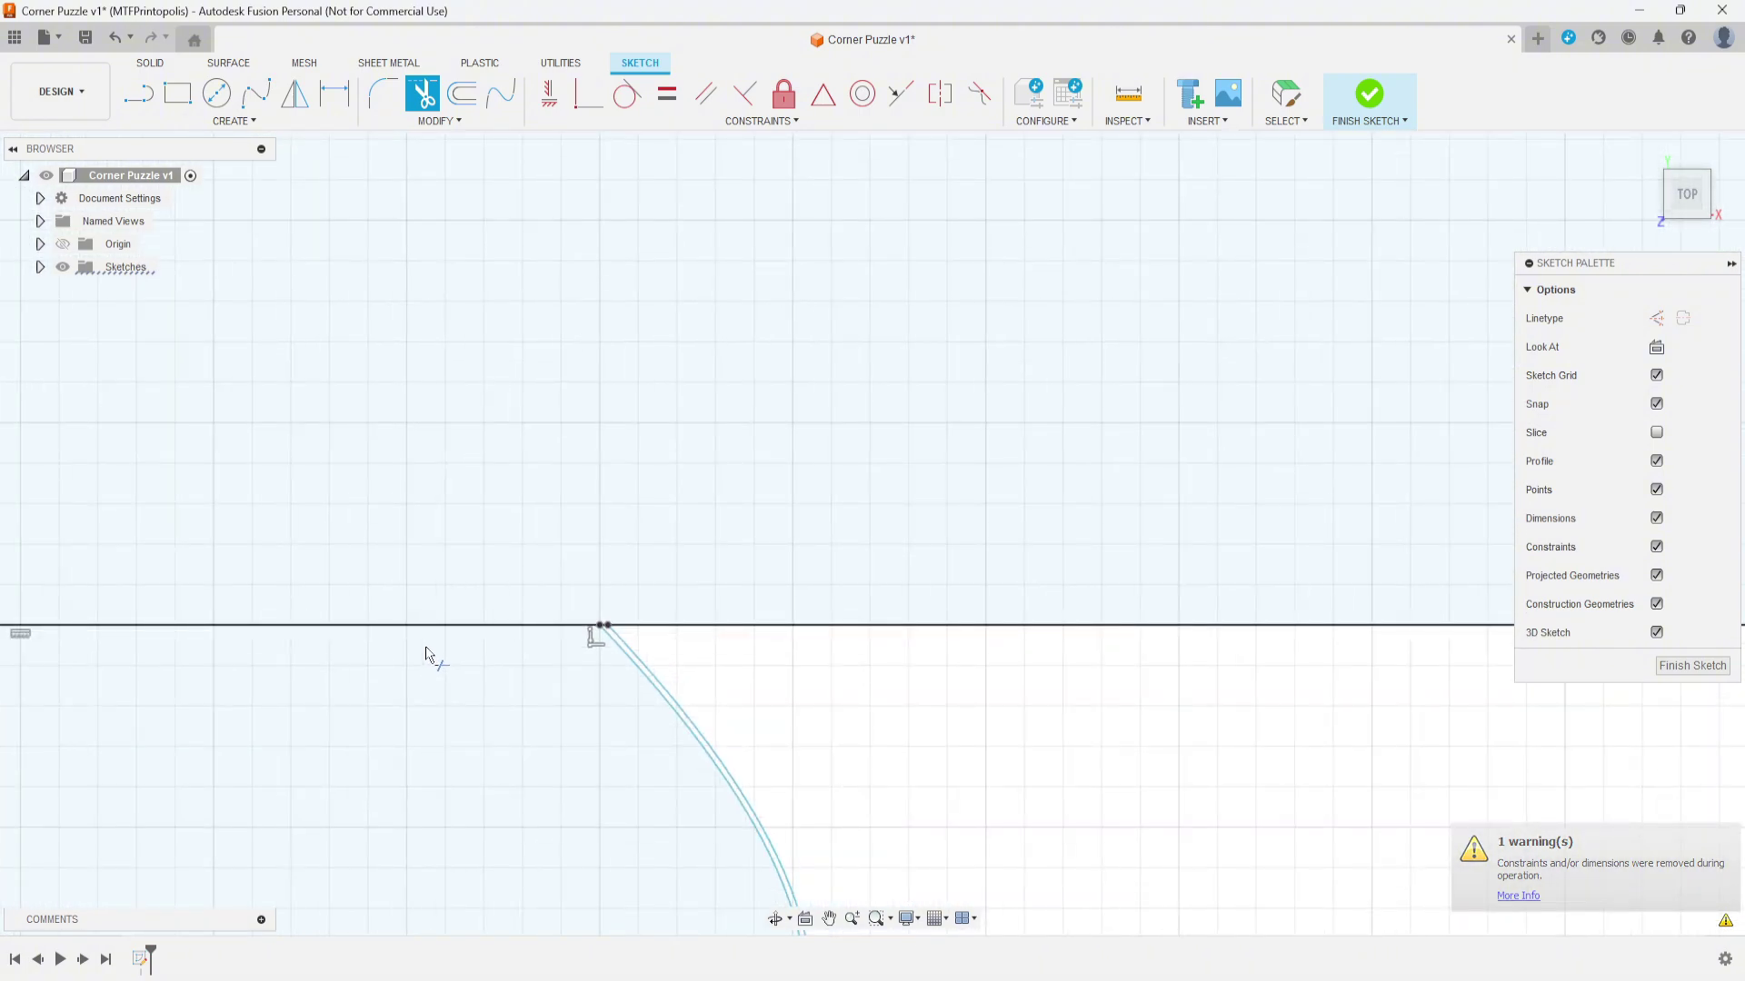
middle_drag(296, 693, 1144, 565)
scroll(636, 555, up, 8)
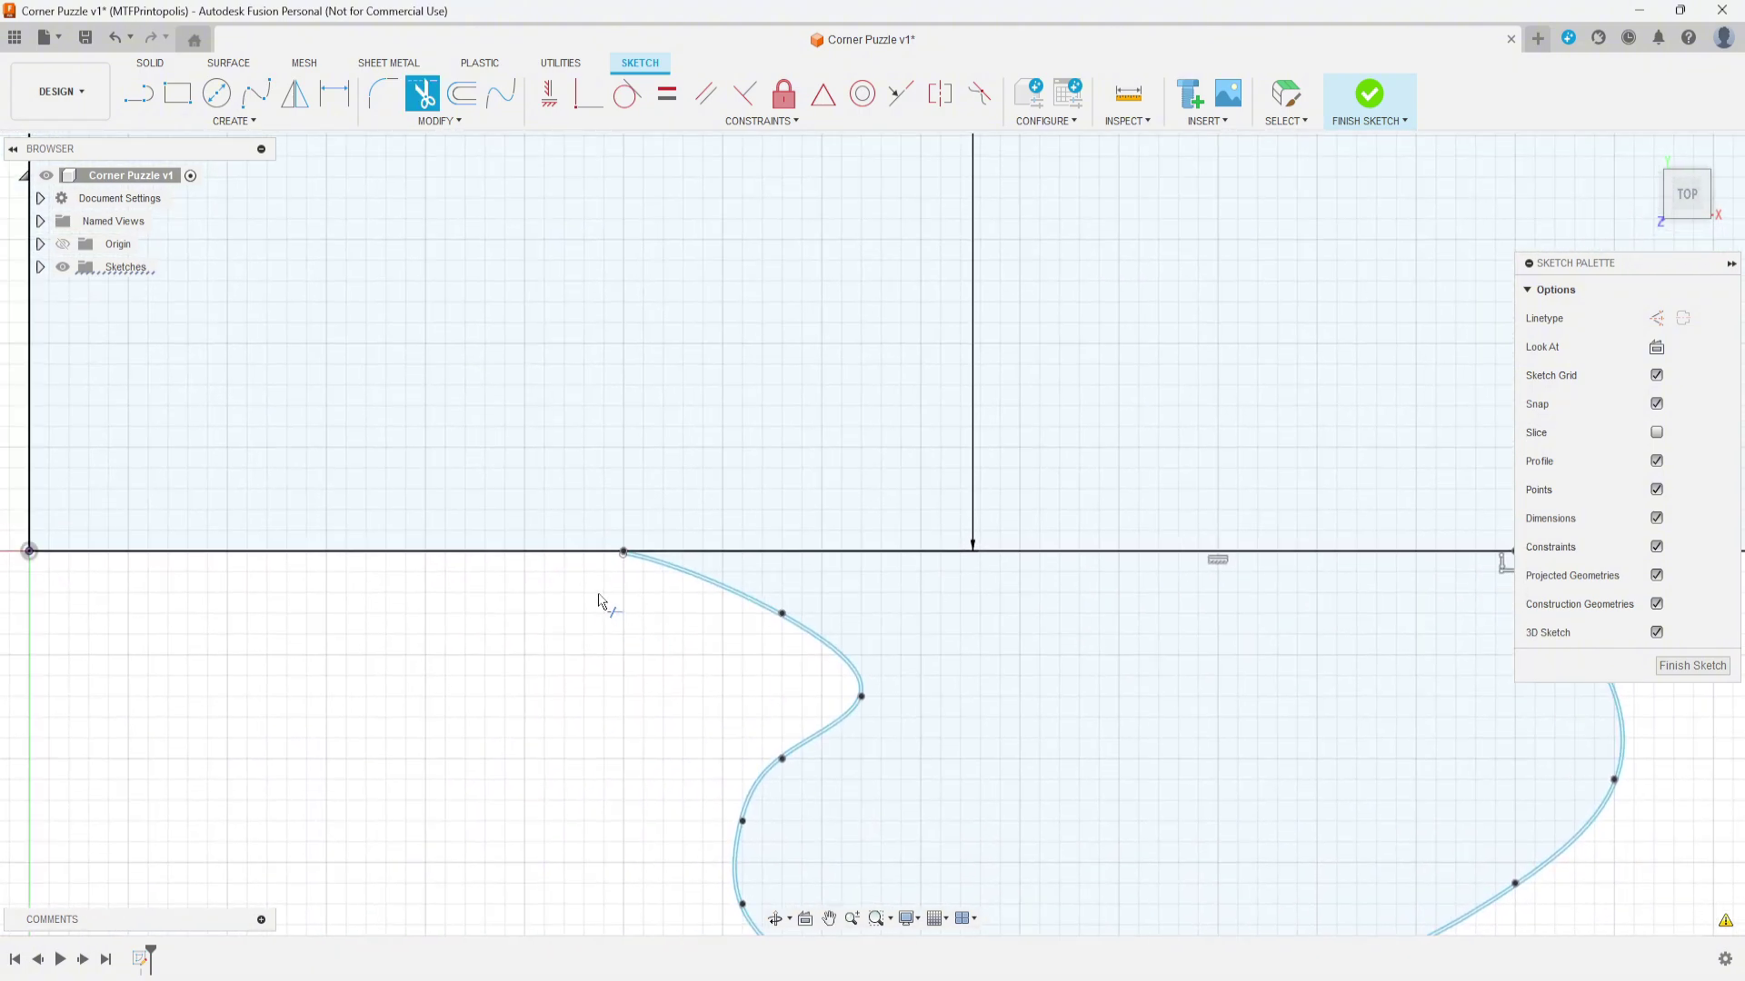
scroll(631, 533, up, 3)
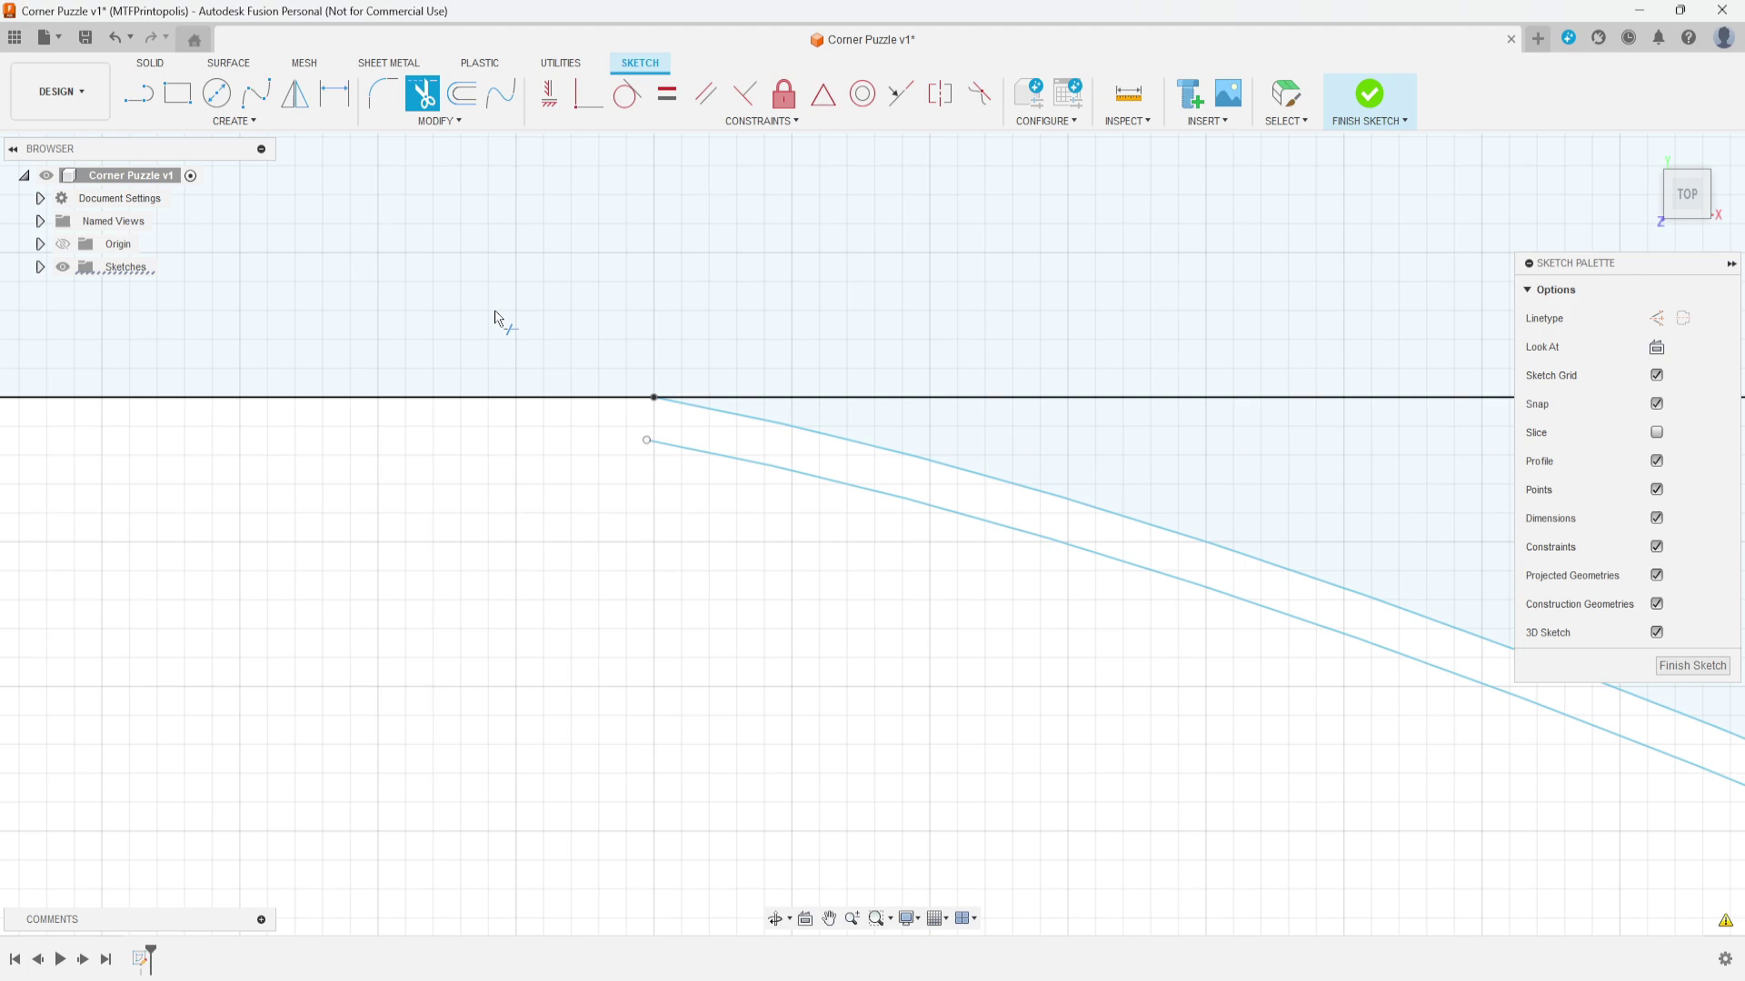
click(409, 125)
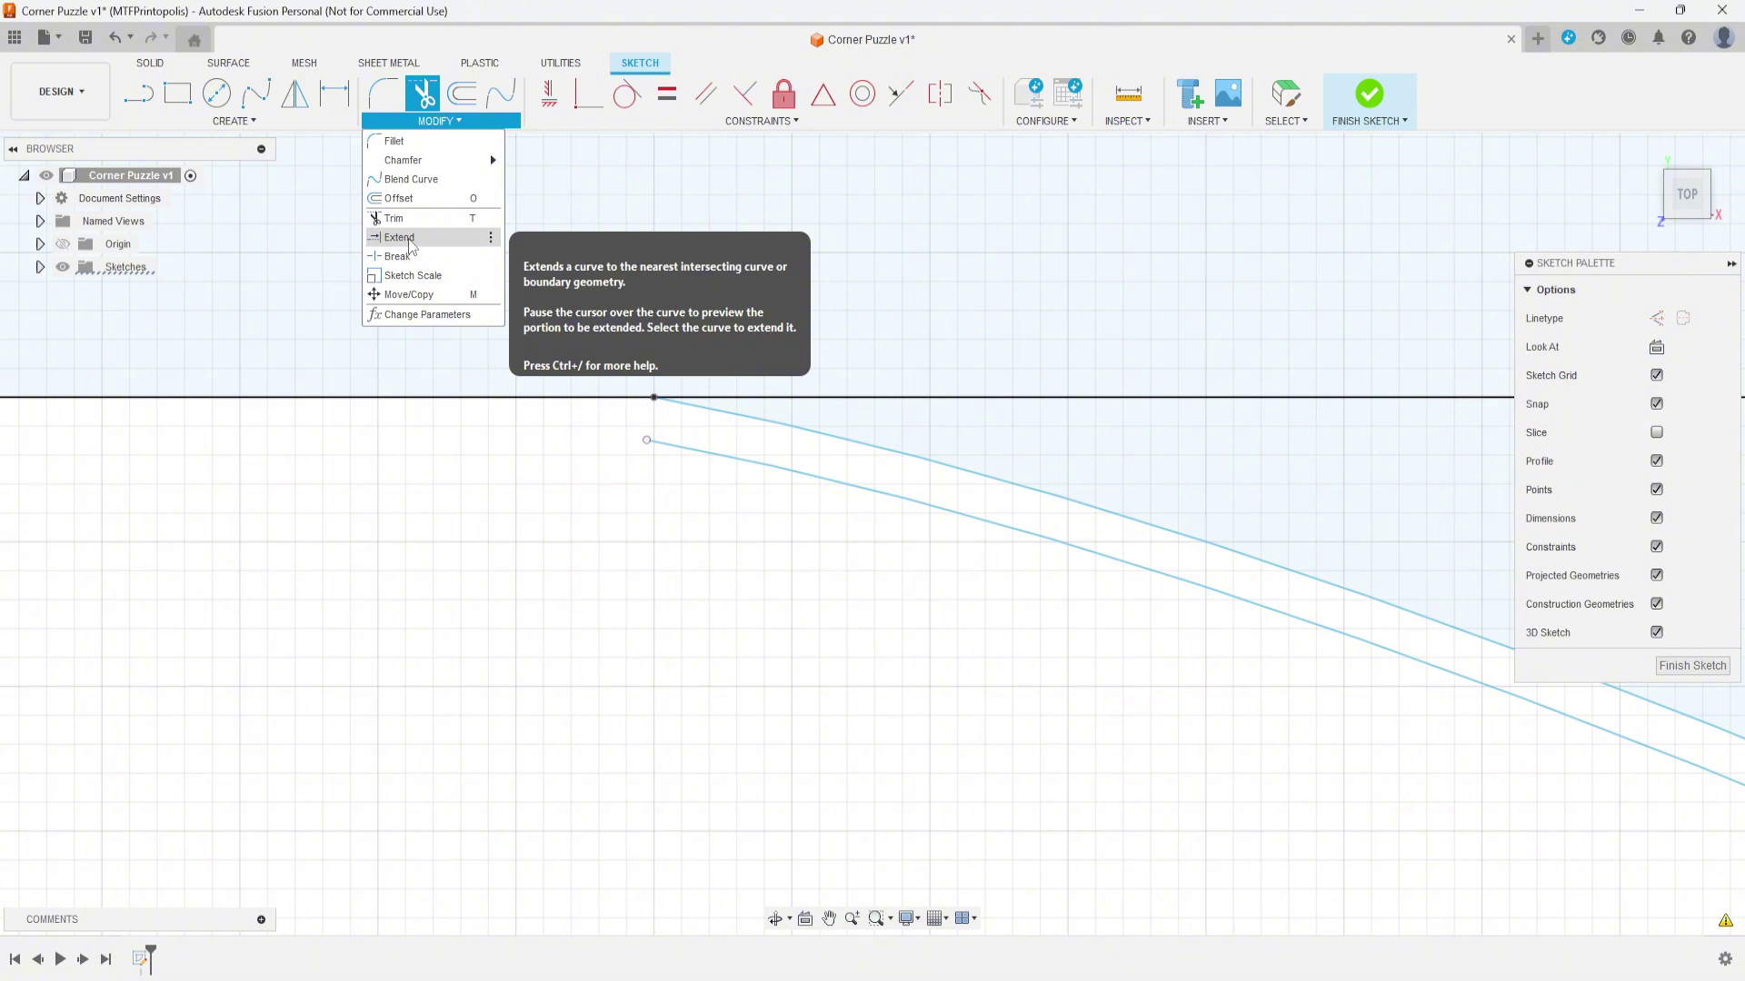
click(409, 240)
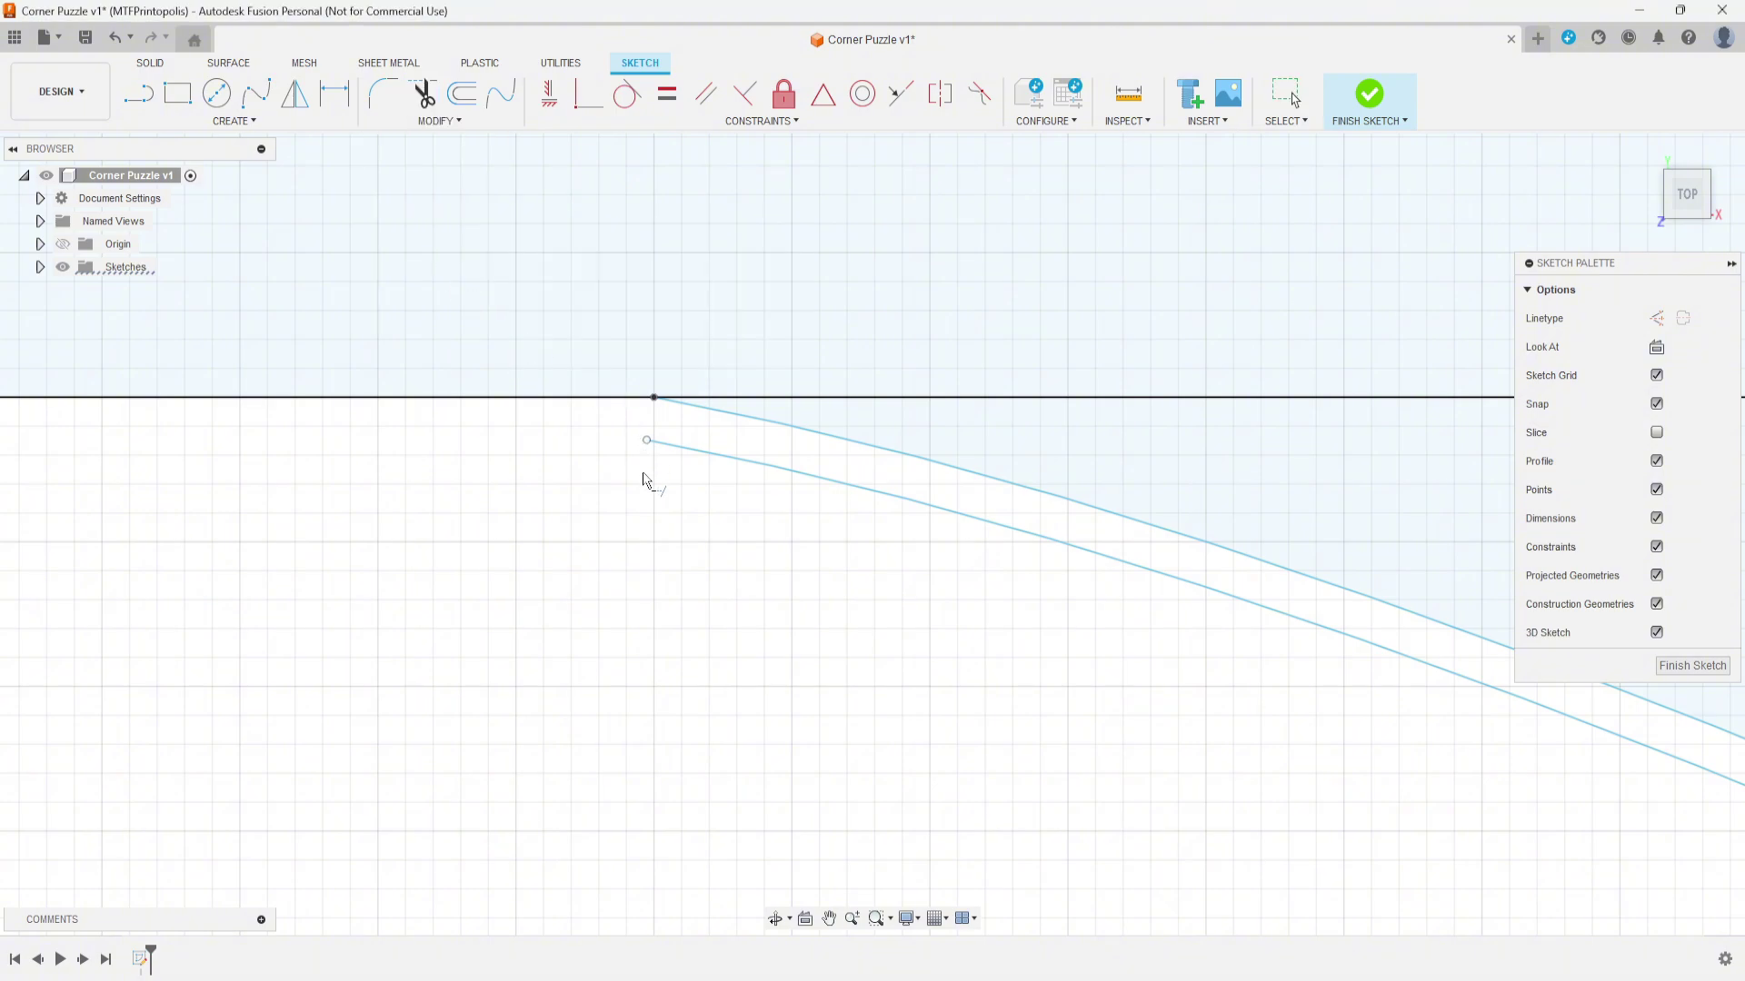
click(708, 455)
scroll(687, 542, down, 3)
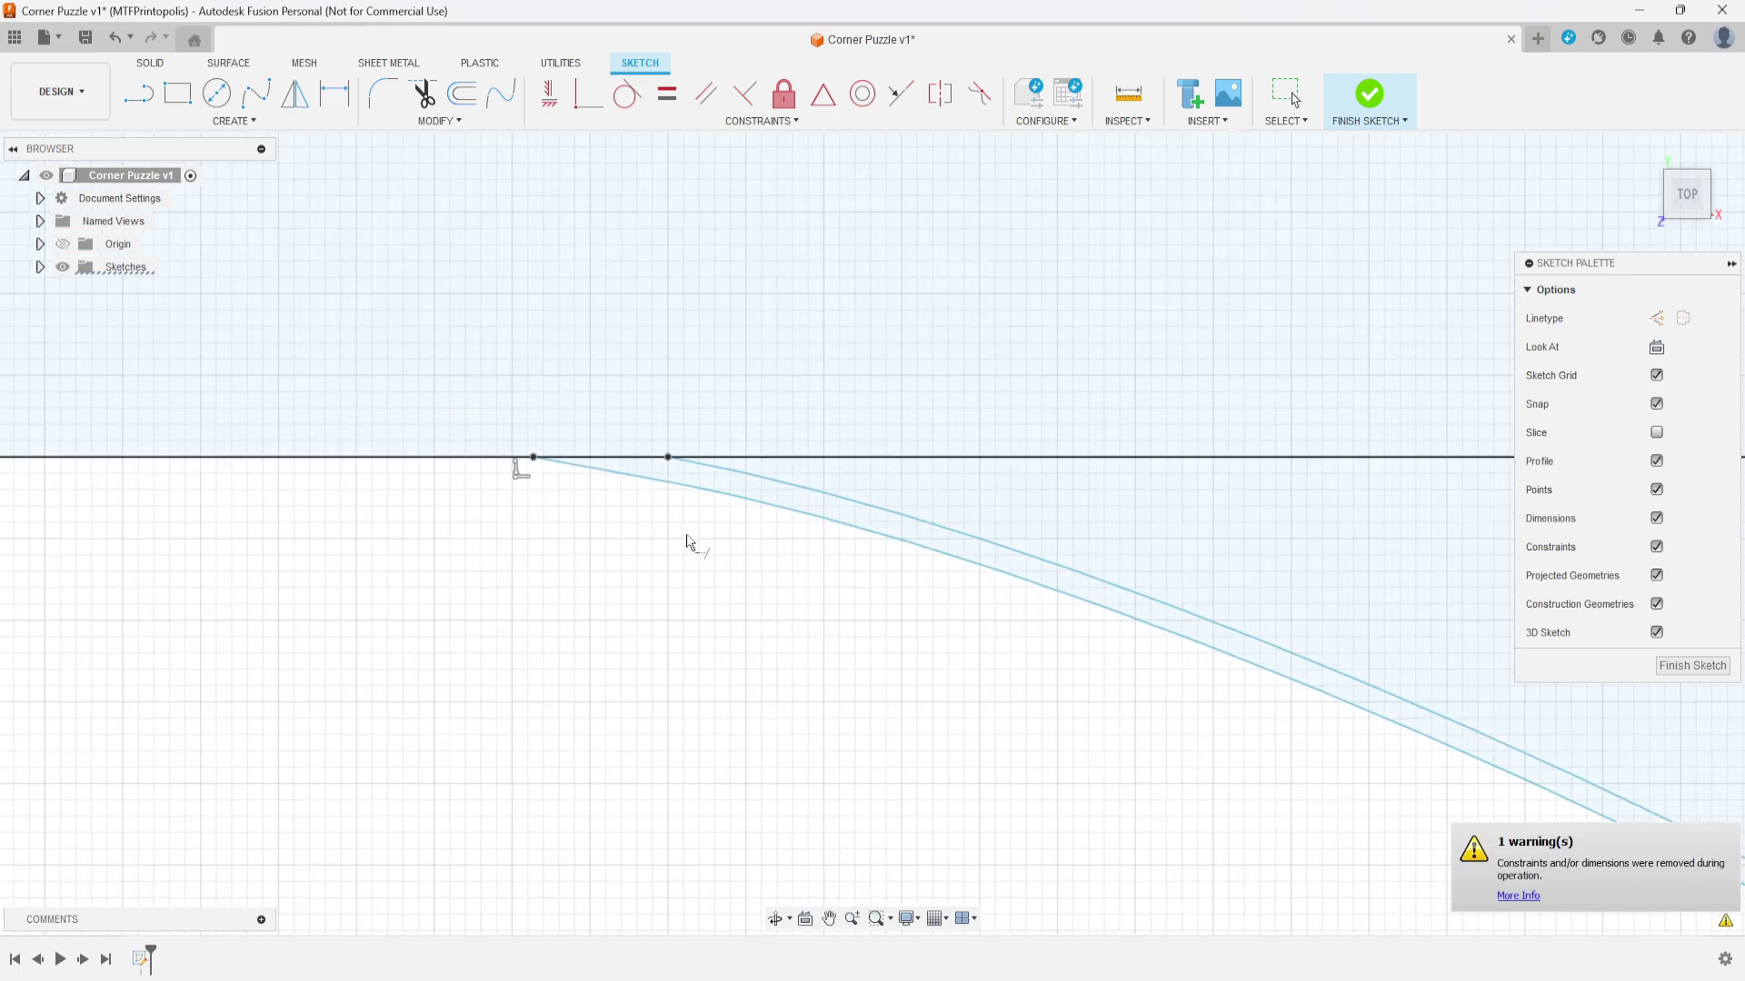
scroll(688, 545, down, 6)
middle_drag(706, 713, 394, 489)
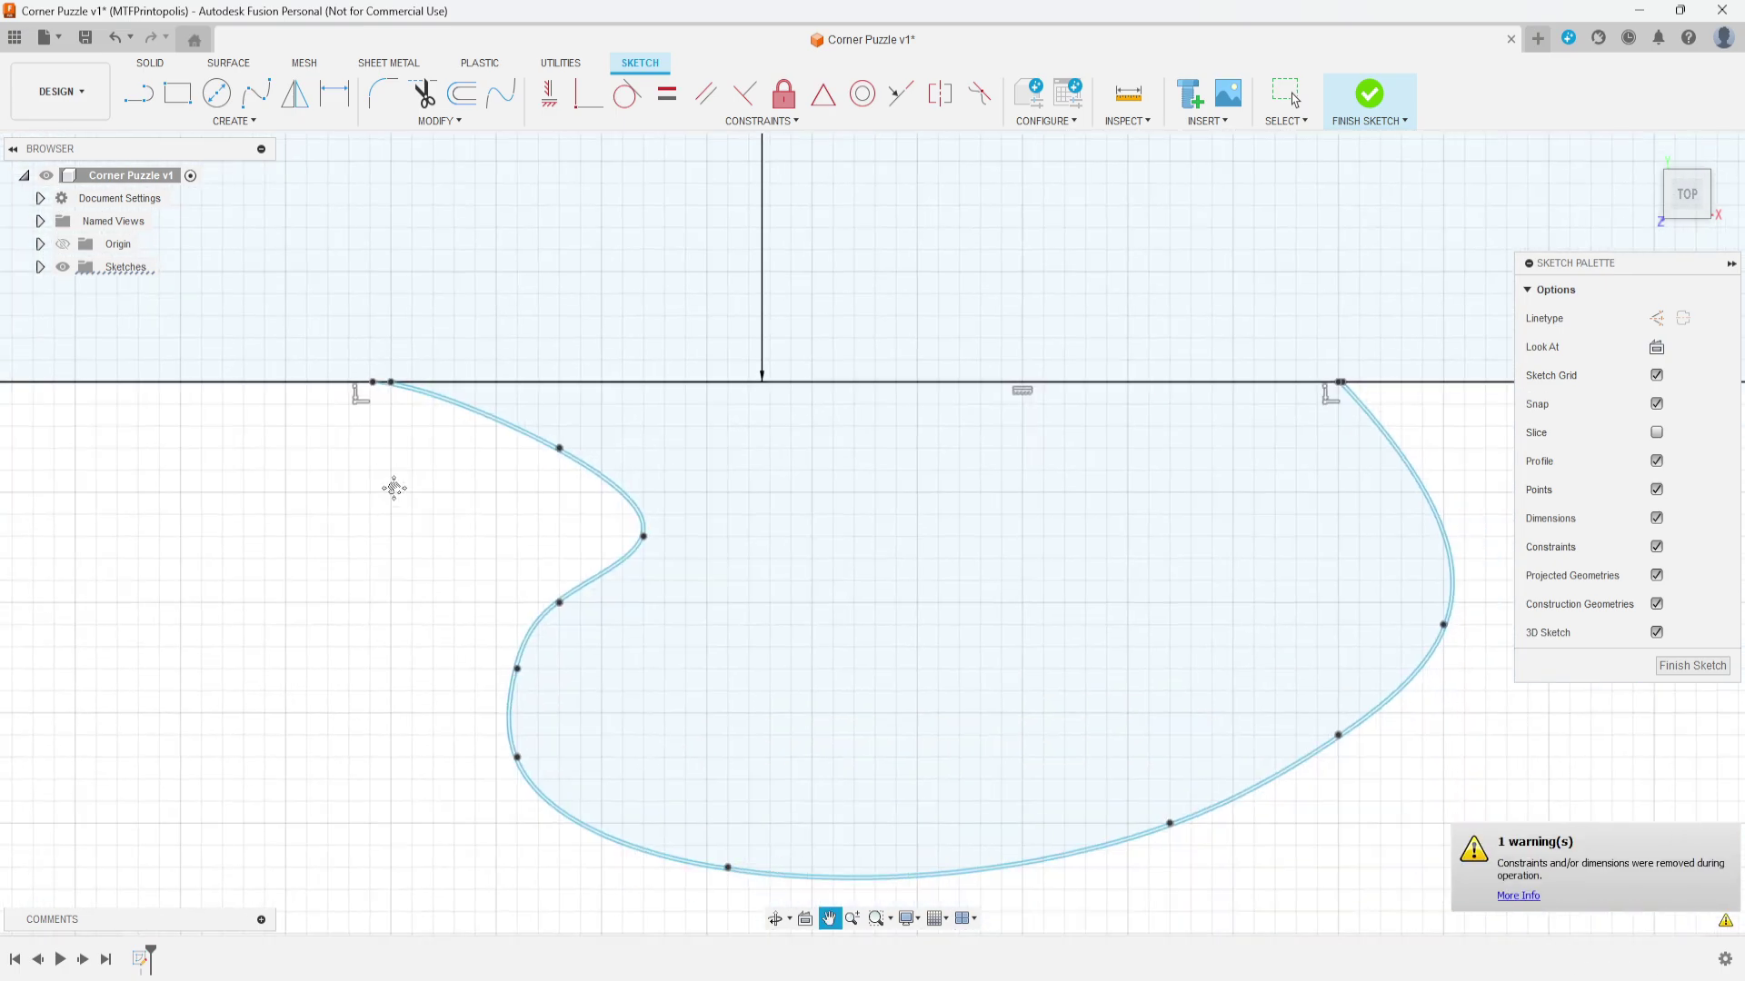
scroll(393, 482, down, 3)
scroll(1182, 636, down, 6)
key(Escape)
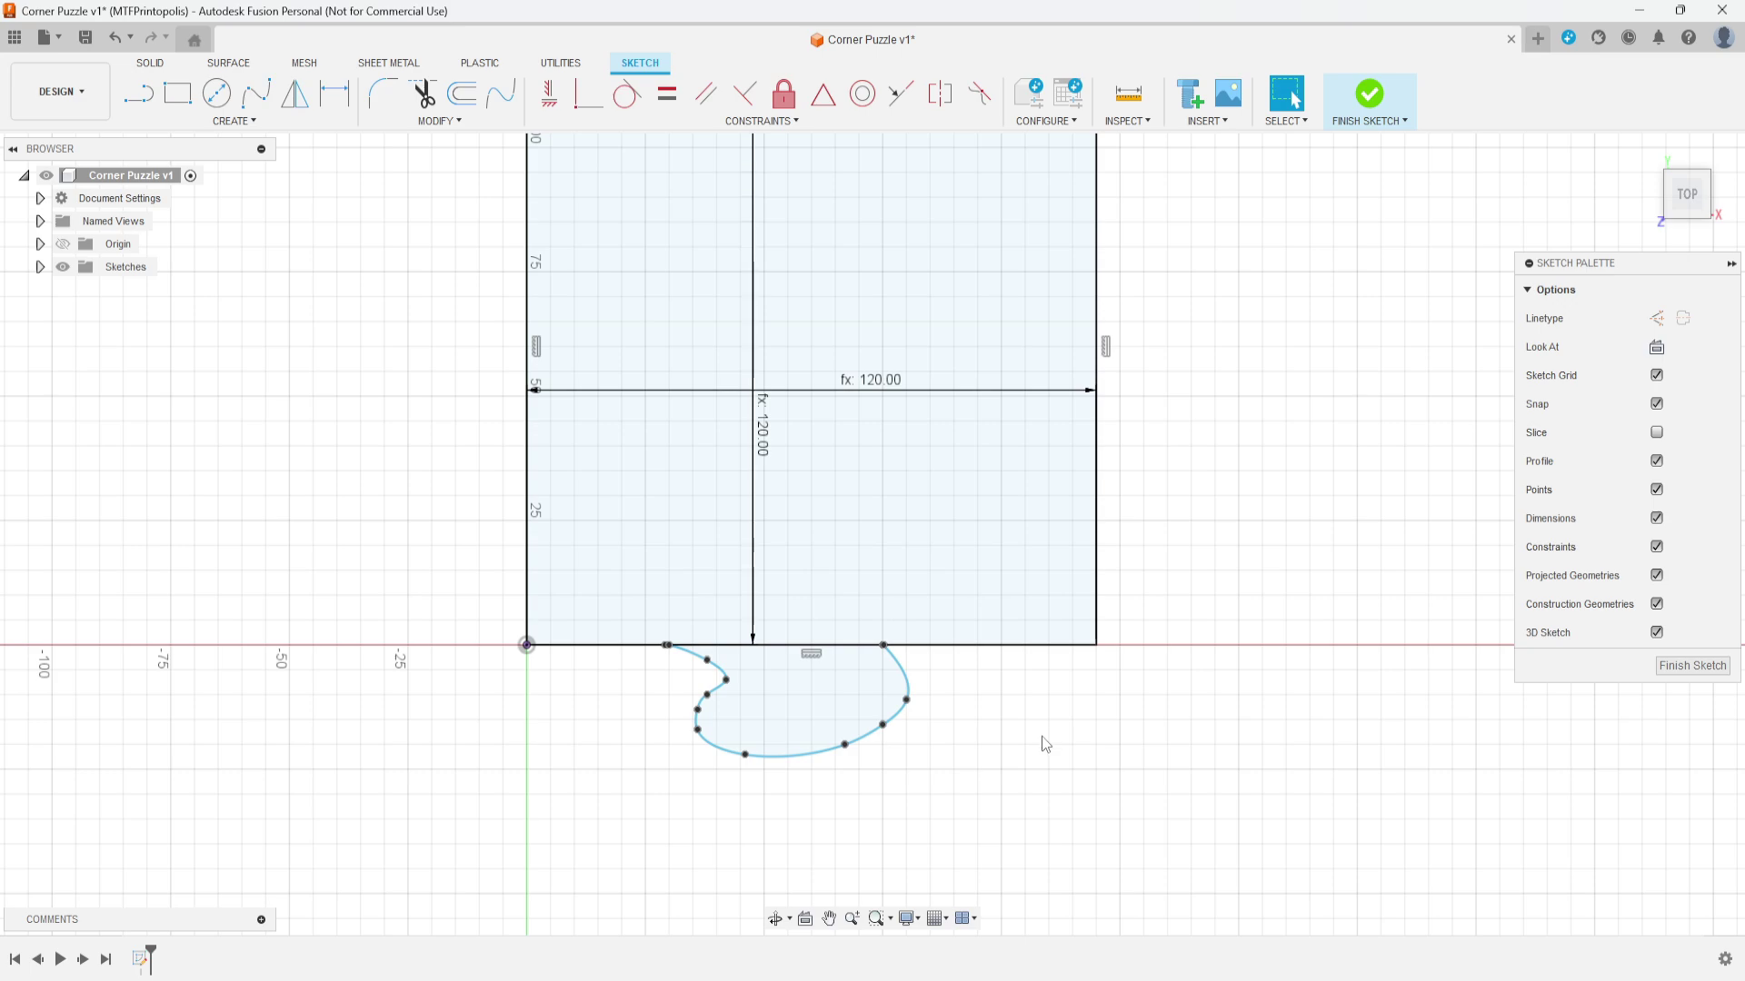
Step: Create a full circular pattern of the tab's spline and its offset curve around the origin with a quantity of 4
scroll(948, 762, up, 8)
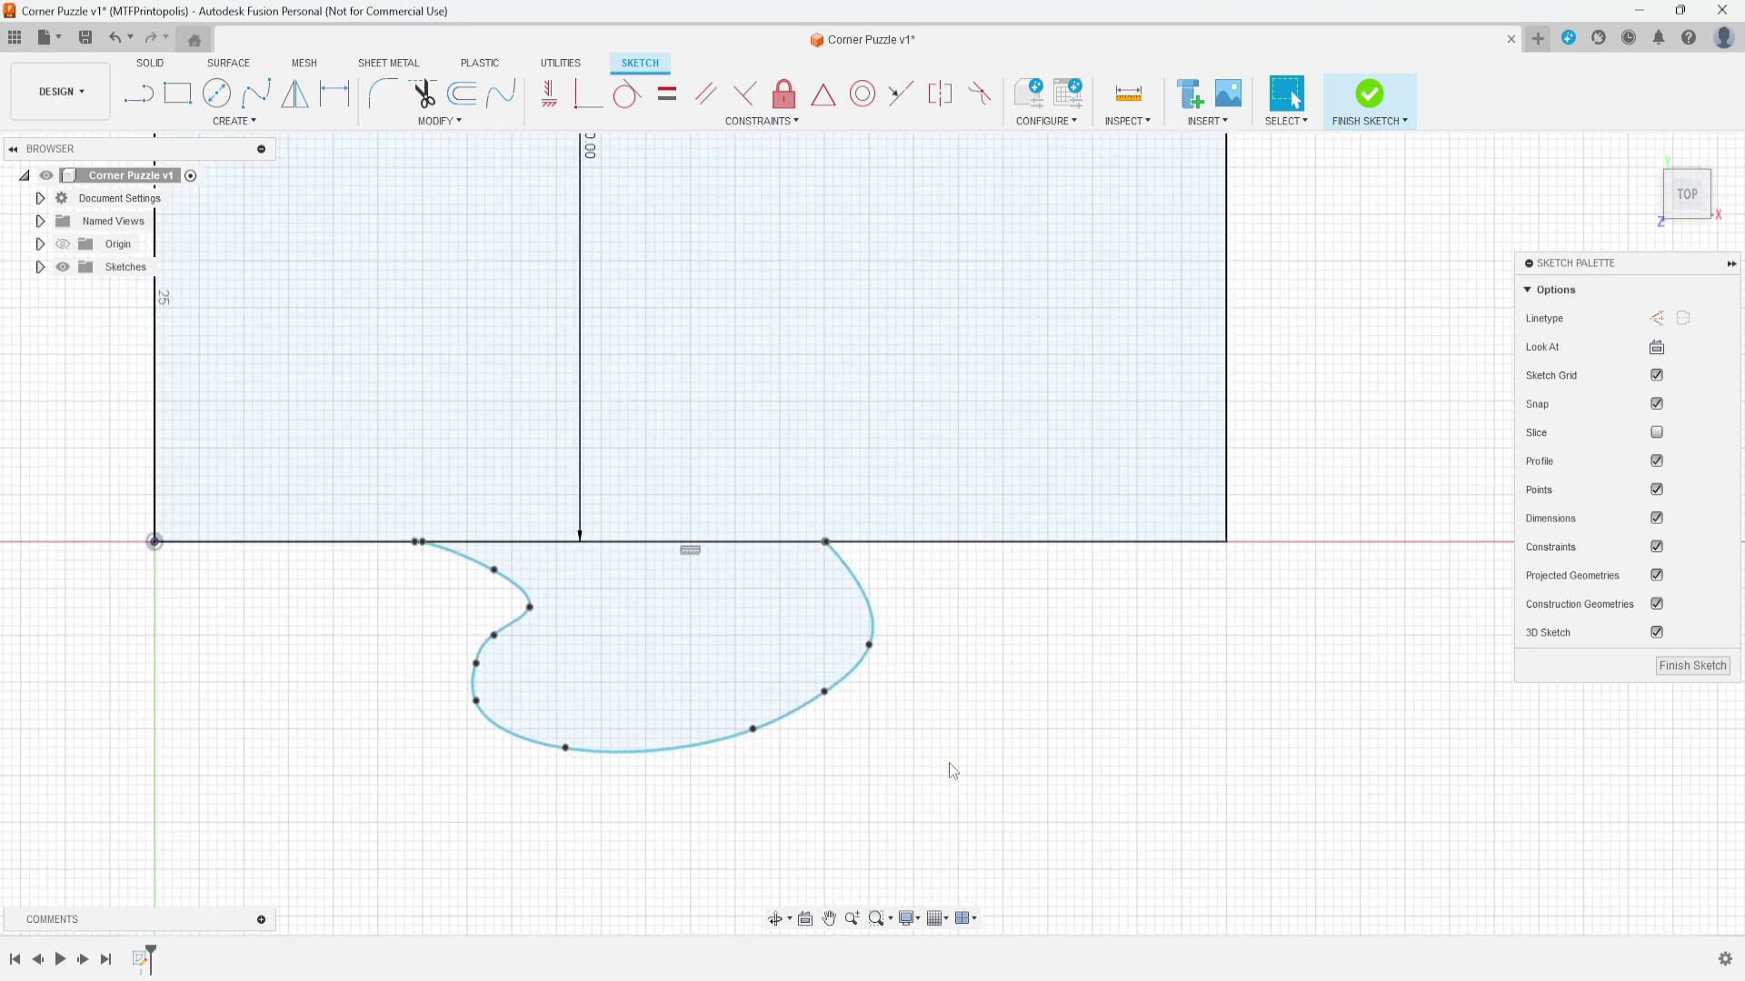
middle_drag(1001, 651, 1169, 658)
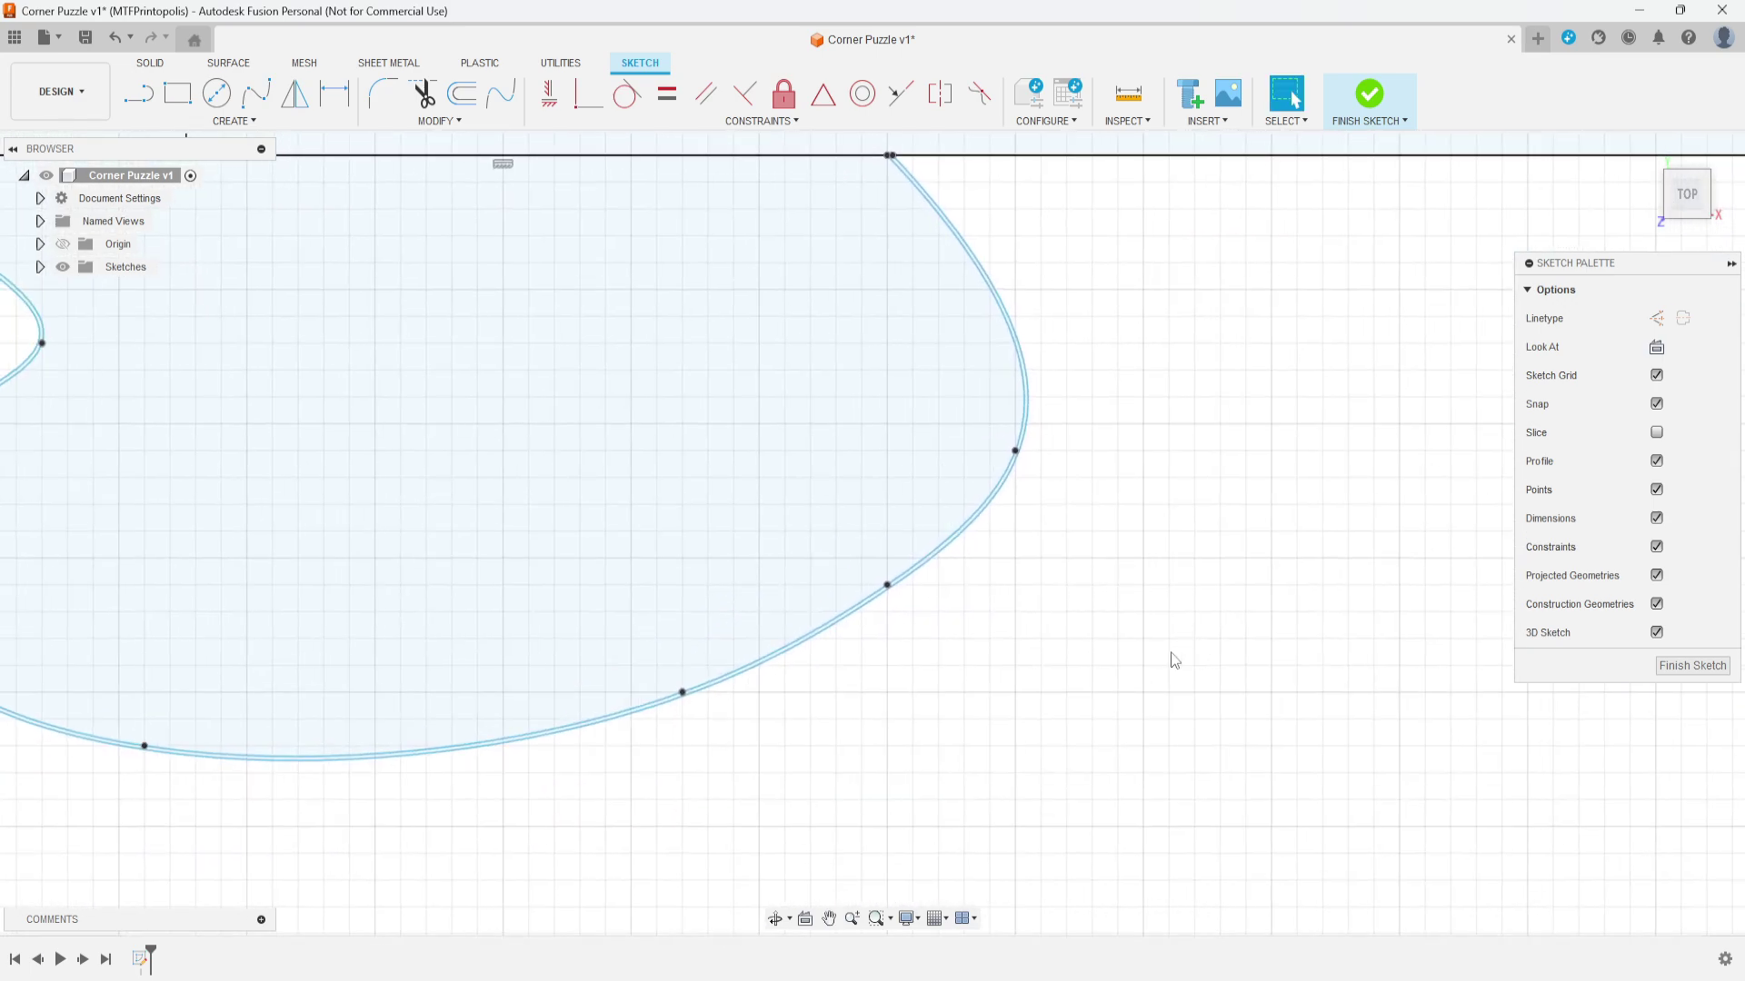
click(193, 125)
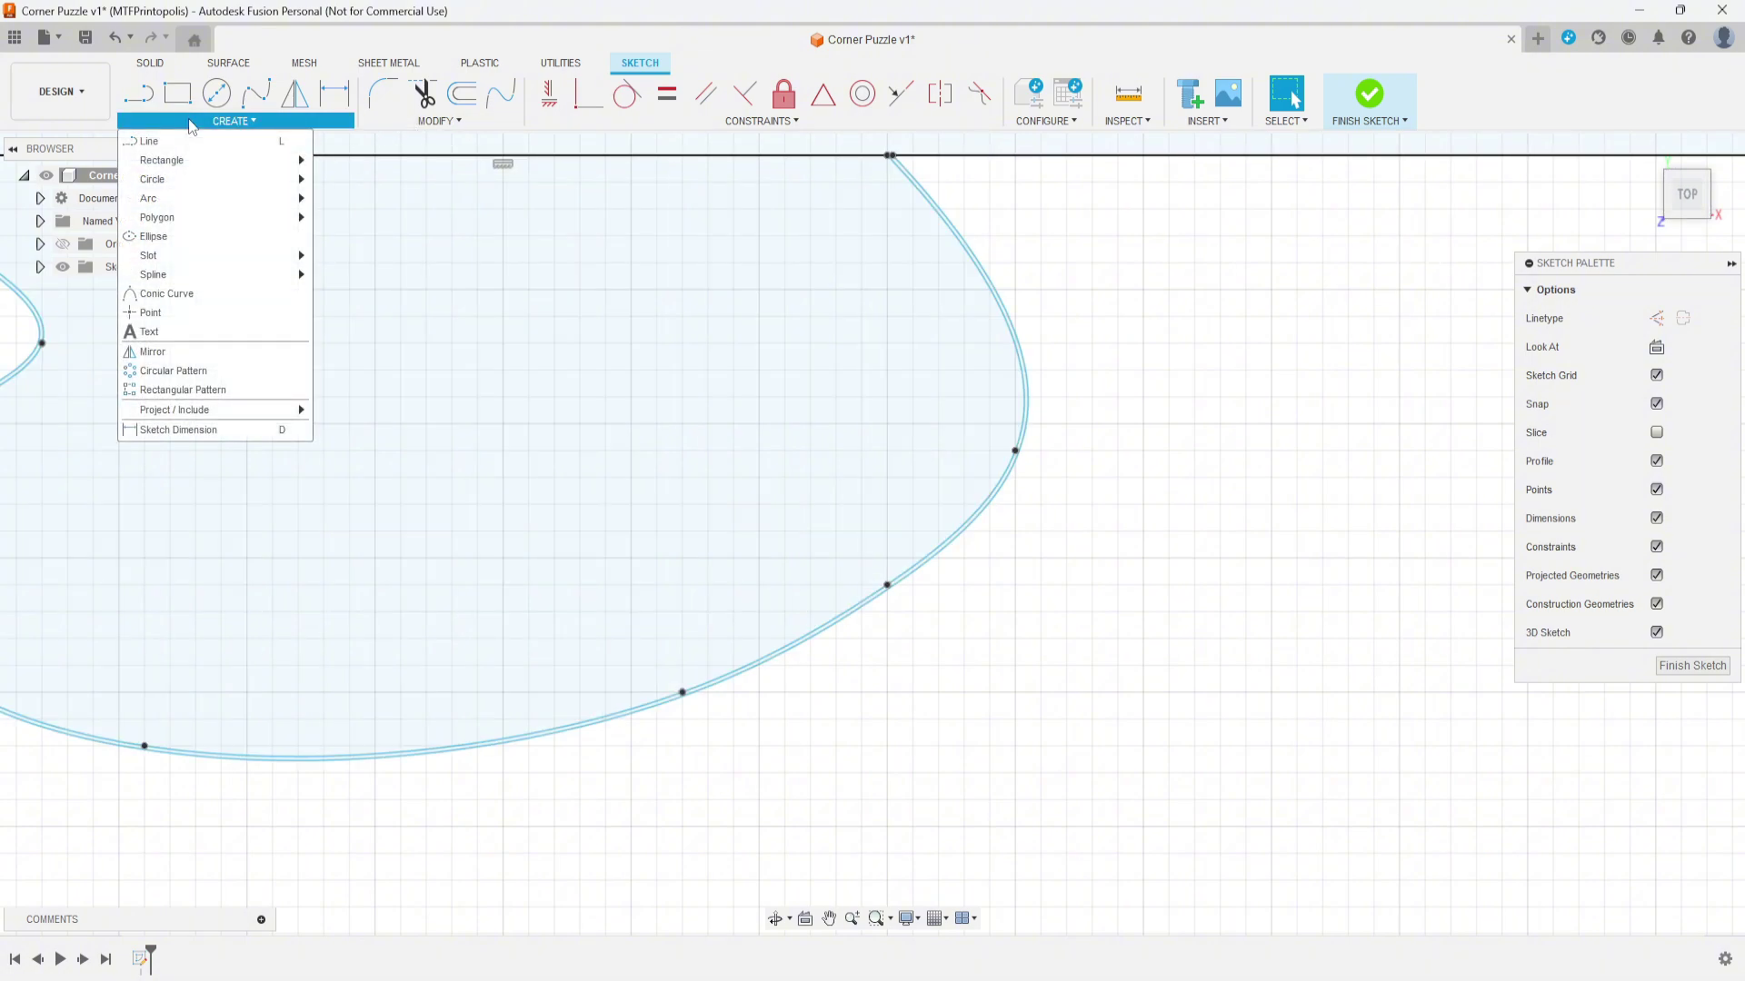
click(180, 372)
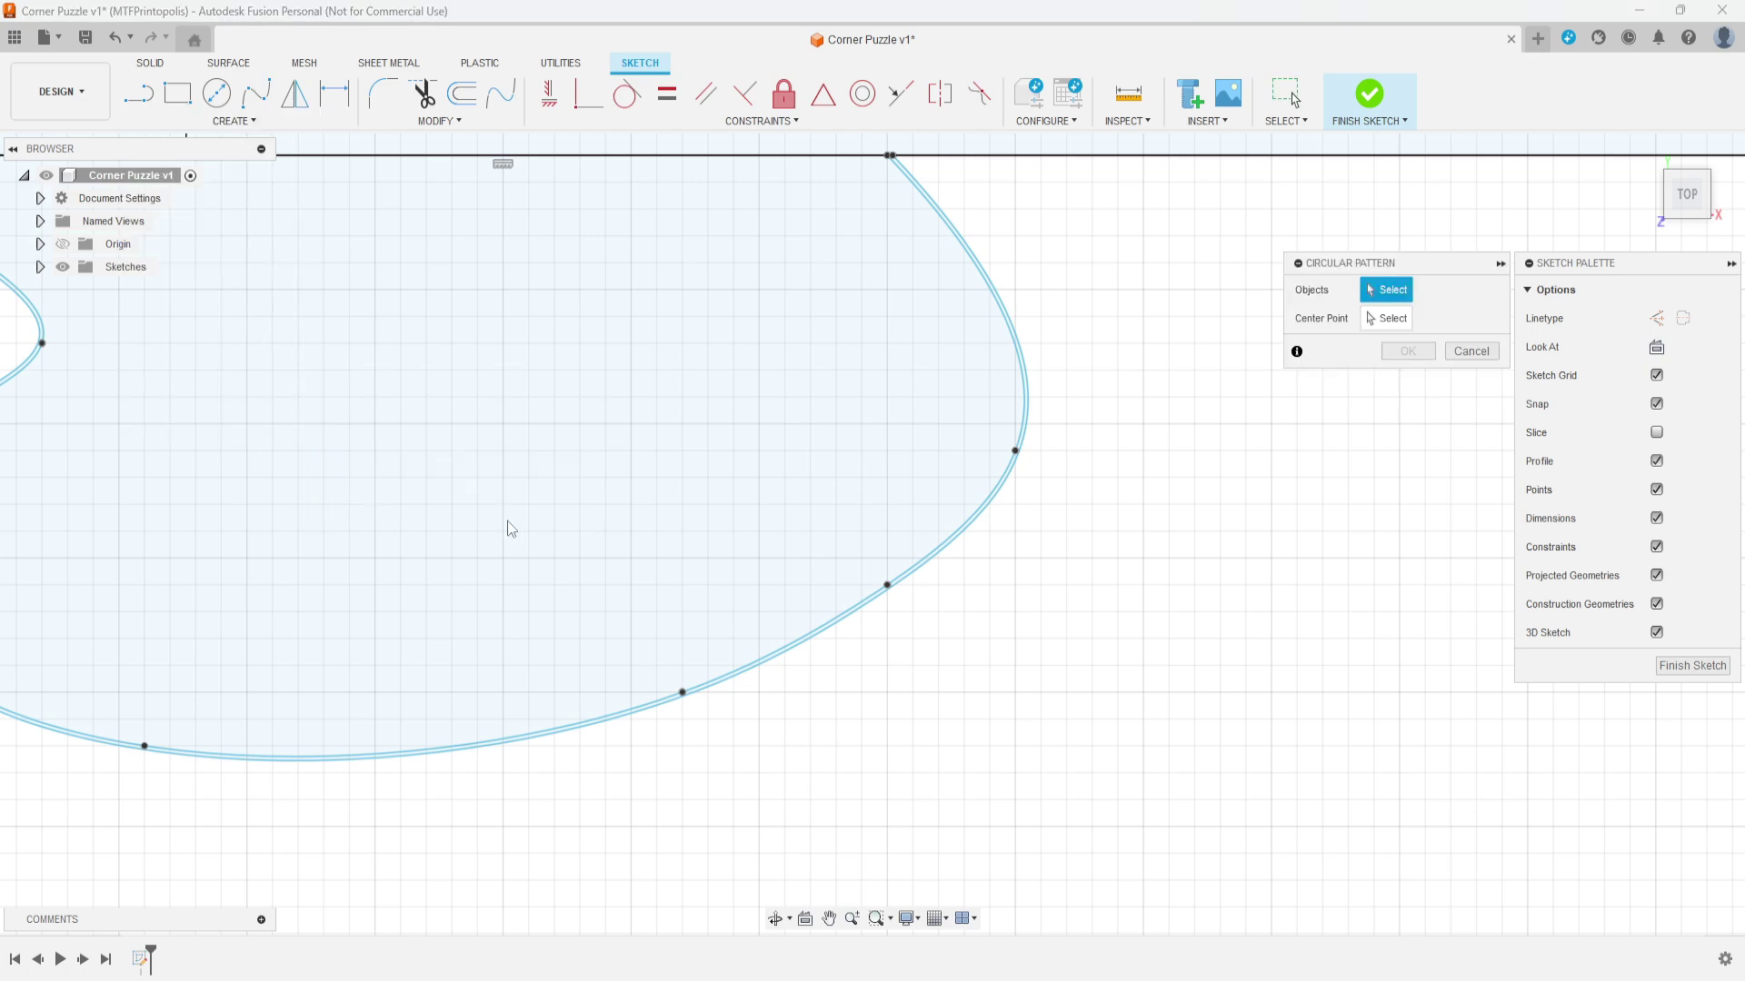
scroll(507, 521, down, 5)
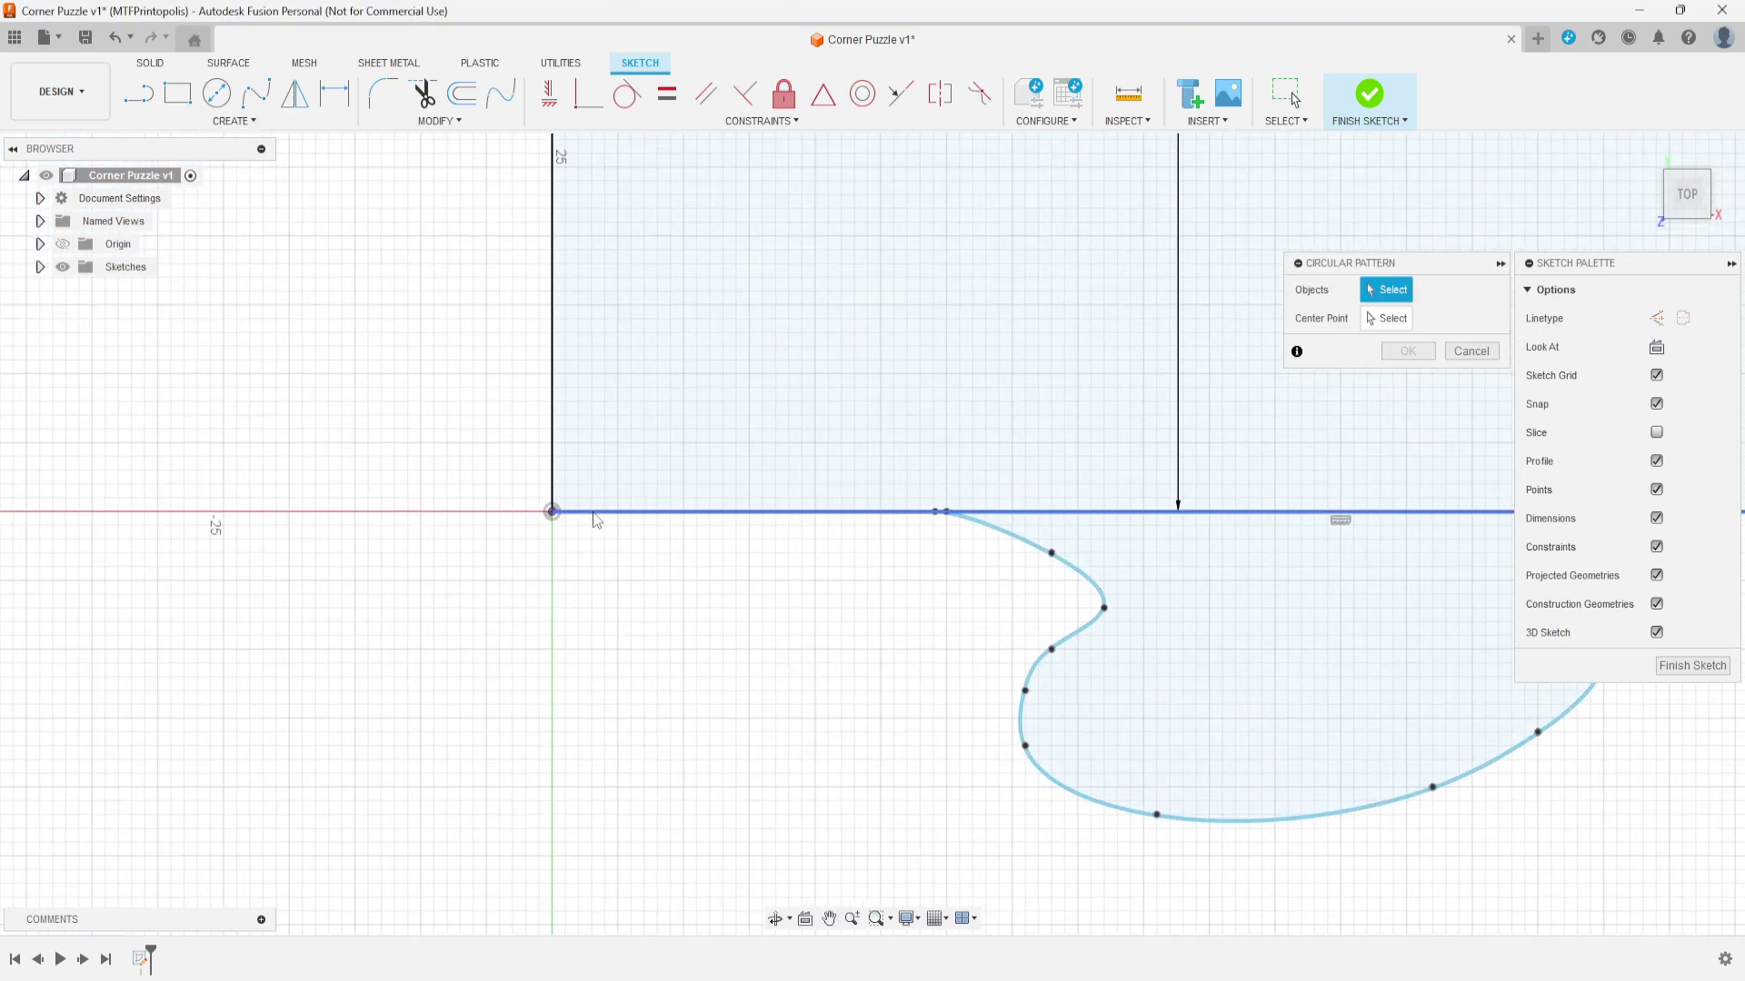
scroll(553, 512, down, 3)
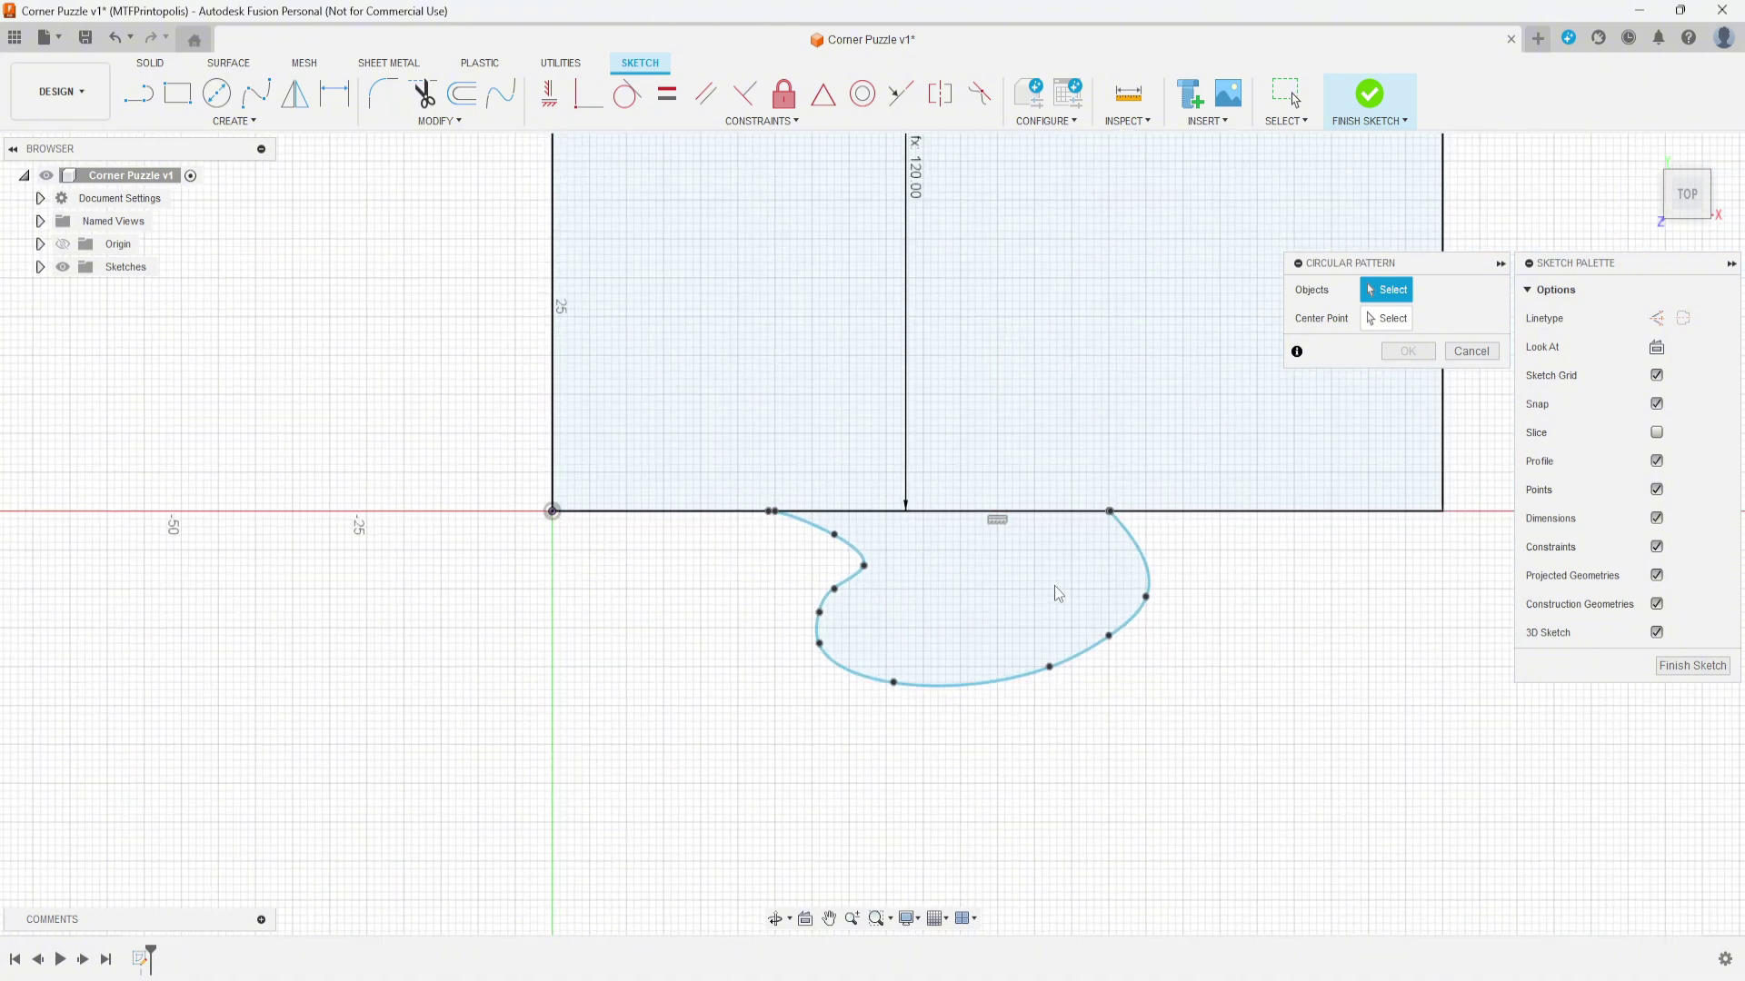
scroll(920, 624, down, 3)
middle_drag(627, 482, 665, 623)
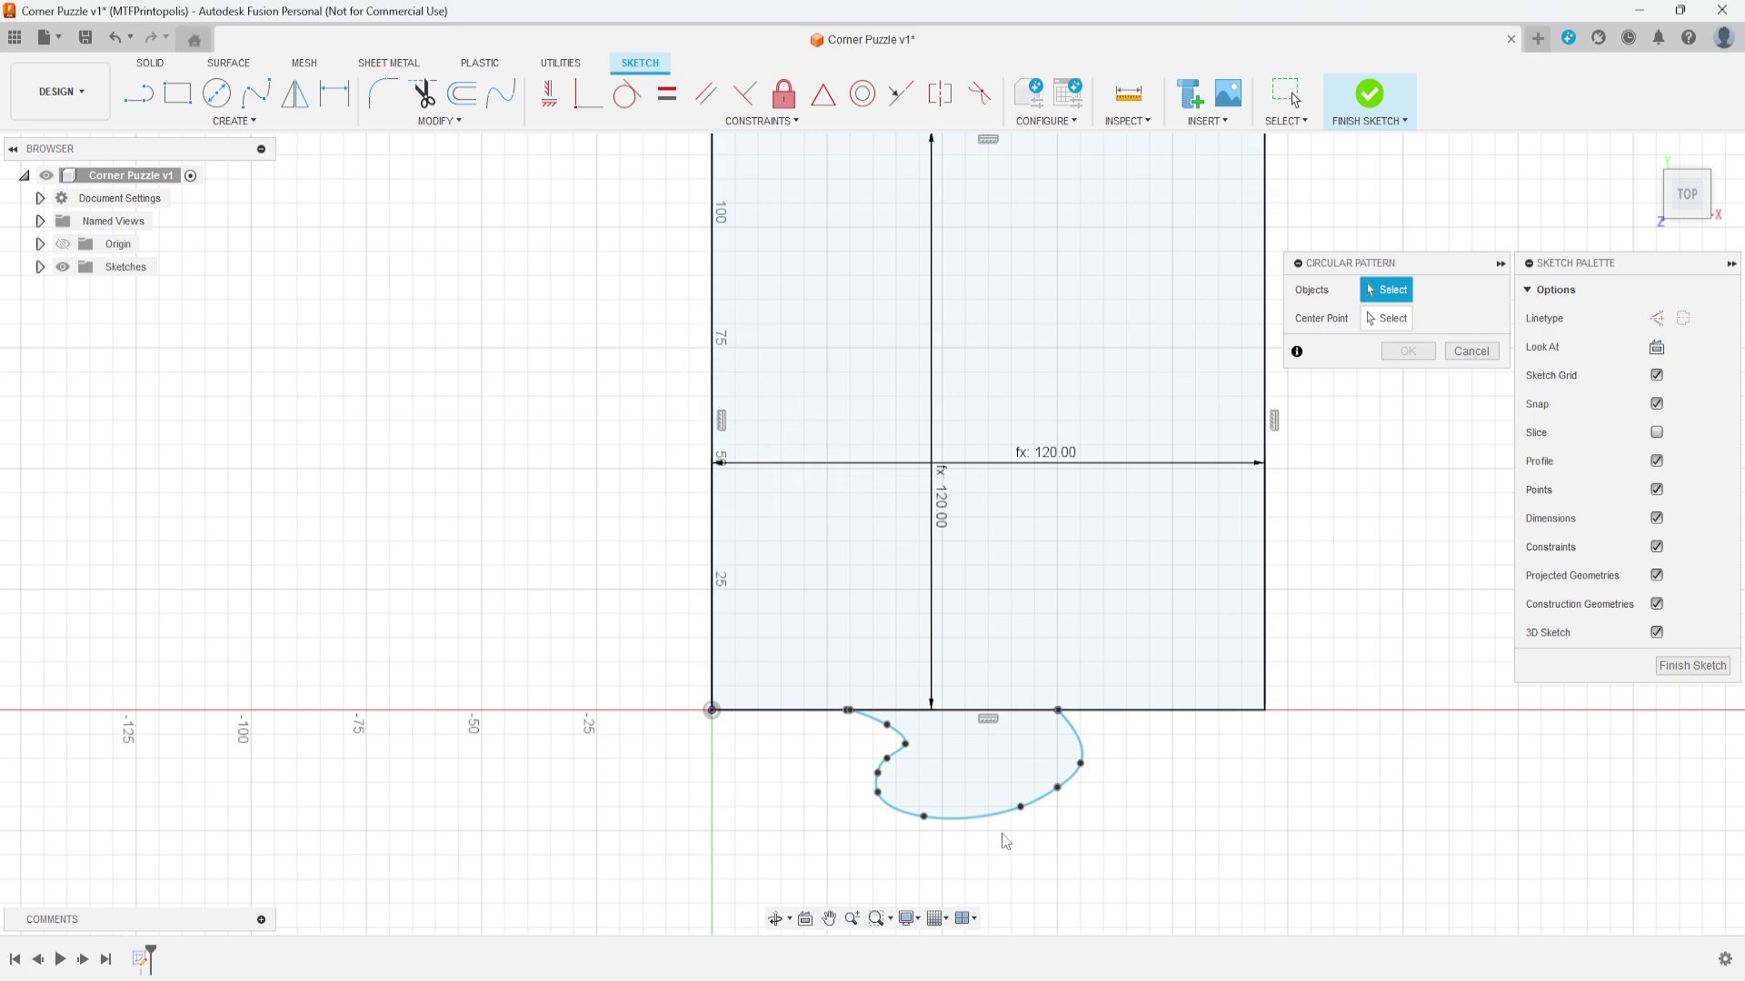
scroll(997, 815, up, 5)
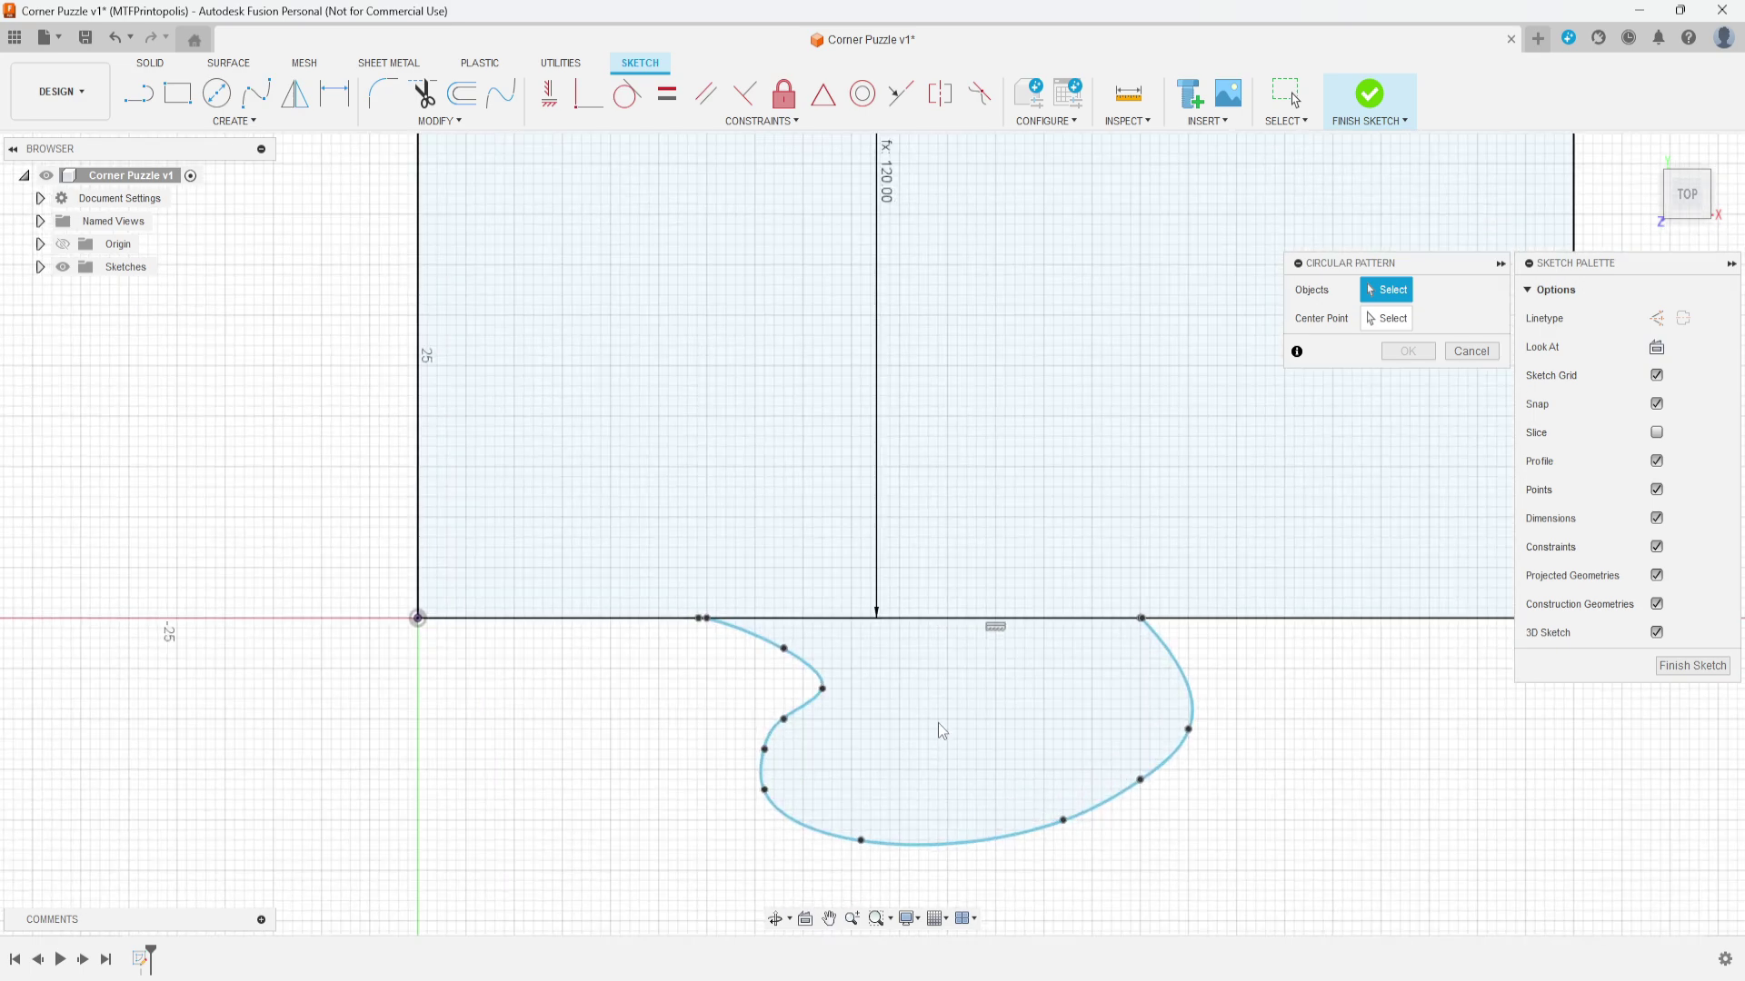
scroll(936, 523, up, 6)
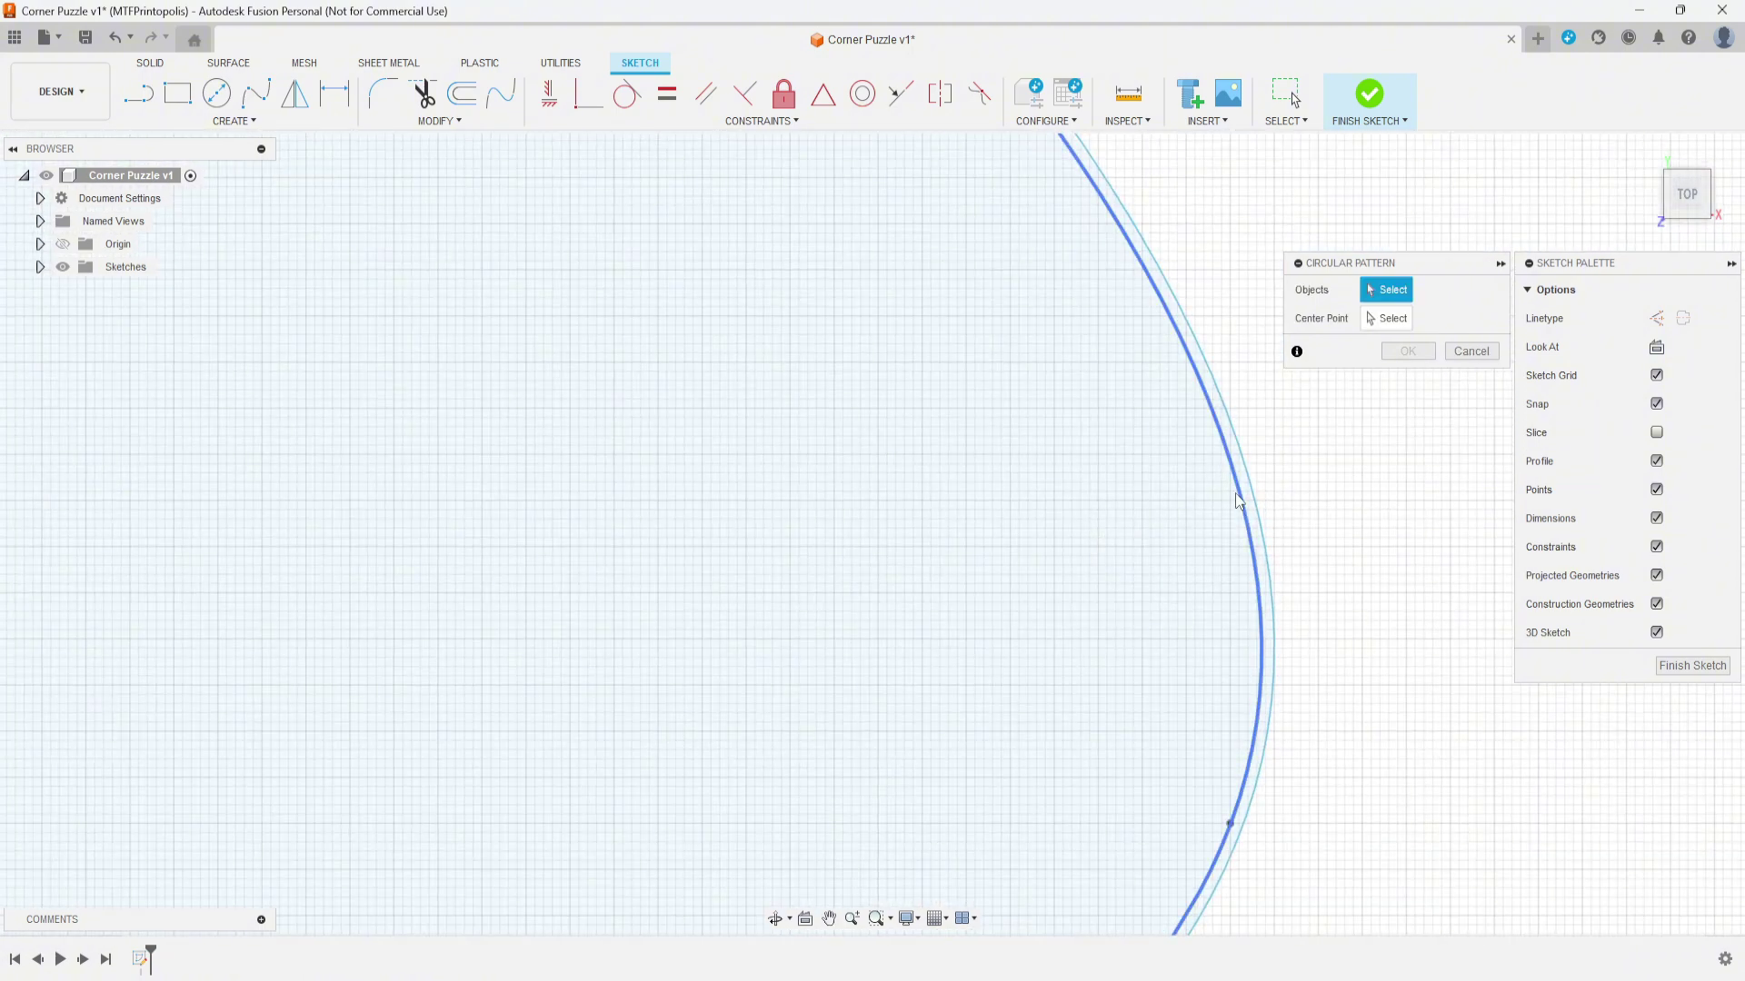
click(1247, 495)
click(1254, 491)
scroll(1130, 511, down, 8)
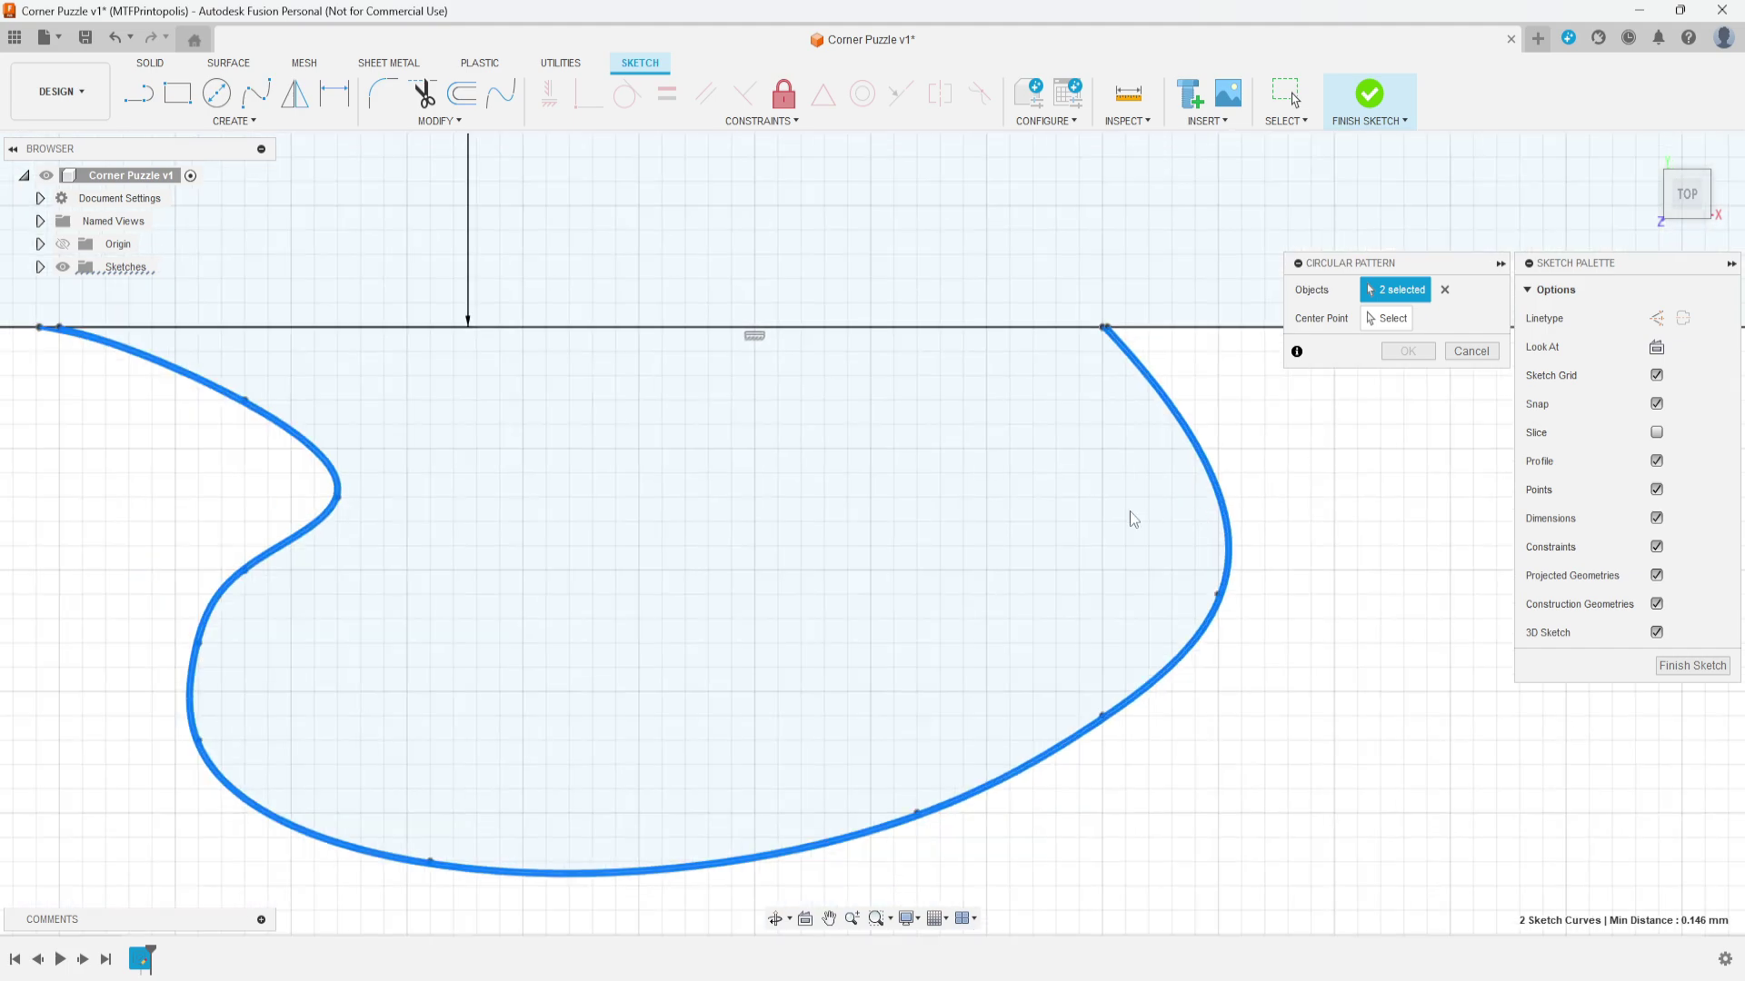
scroll(874, 604, down, 3)
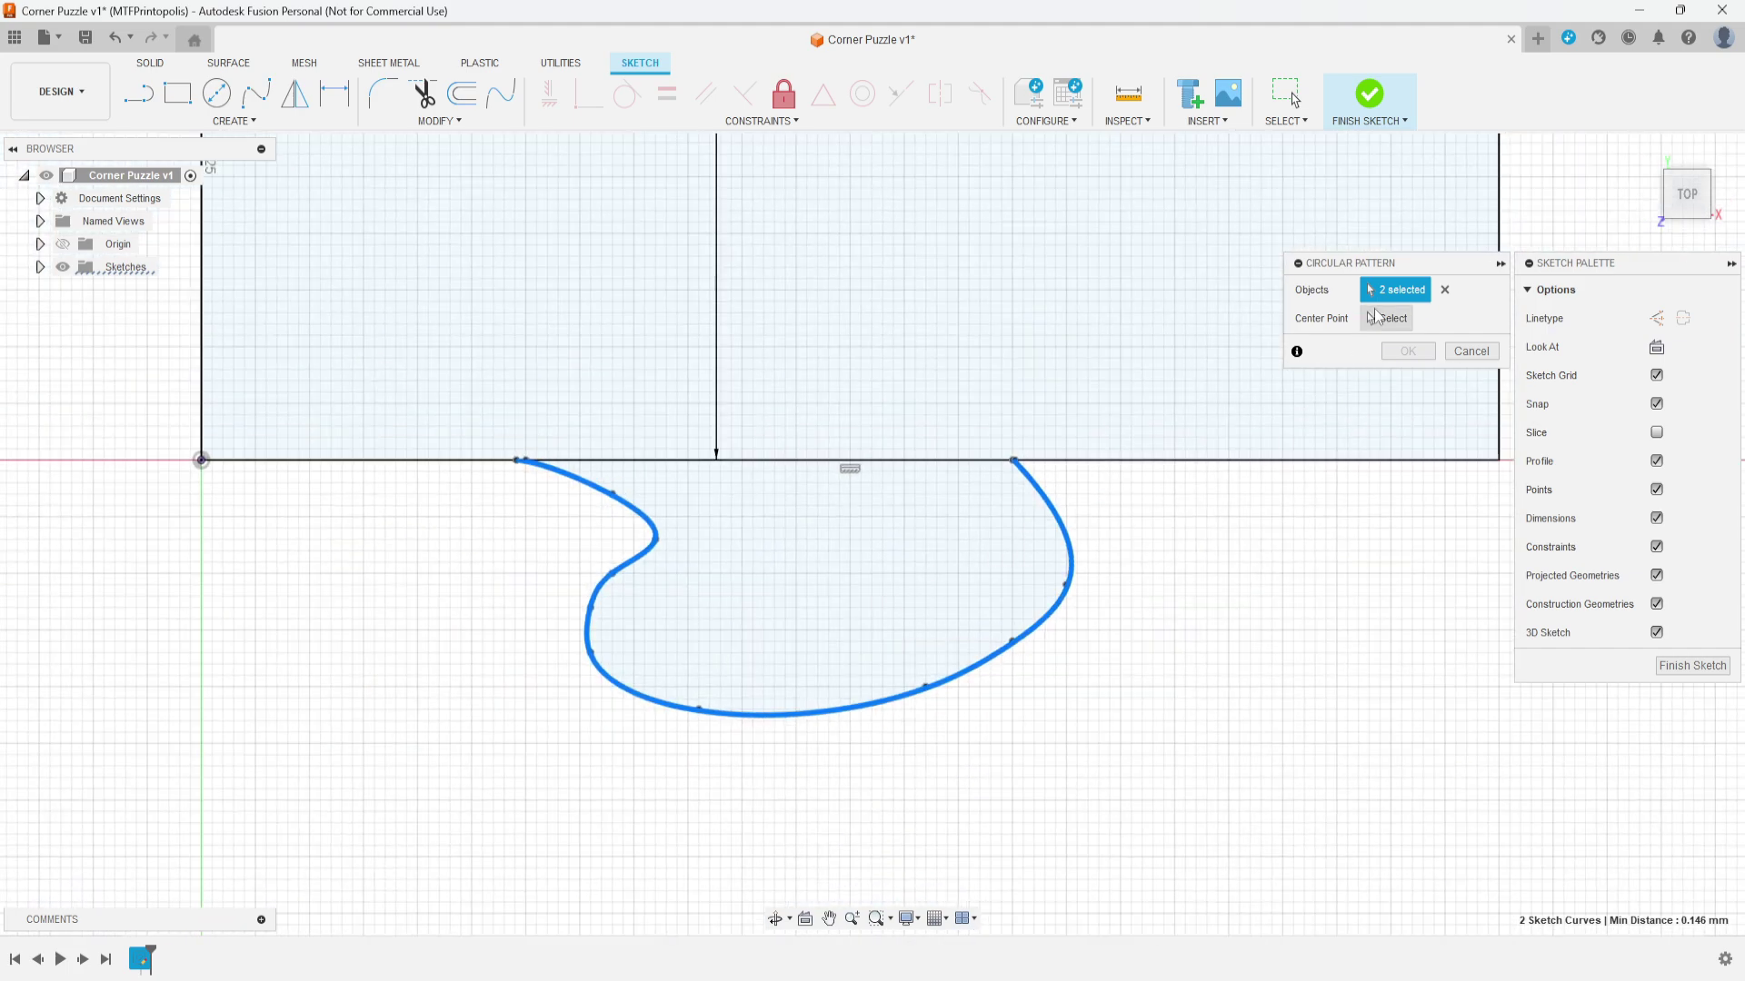
click(1386, 318)
scroll(764, 545, down, 2)
middle_drag(763, 546, 642, 595)
scroll(642, 595, down, 3)
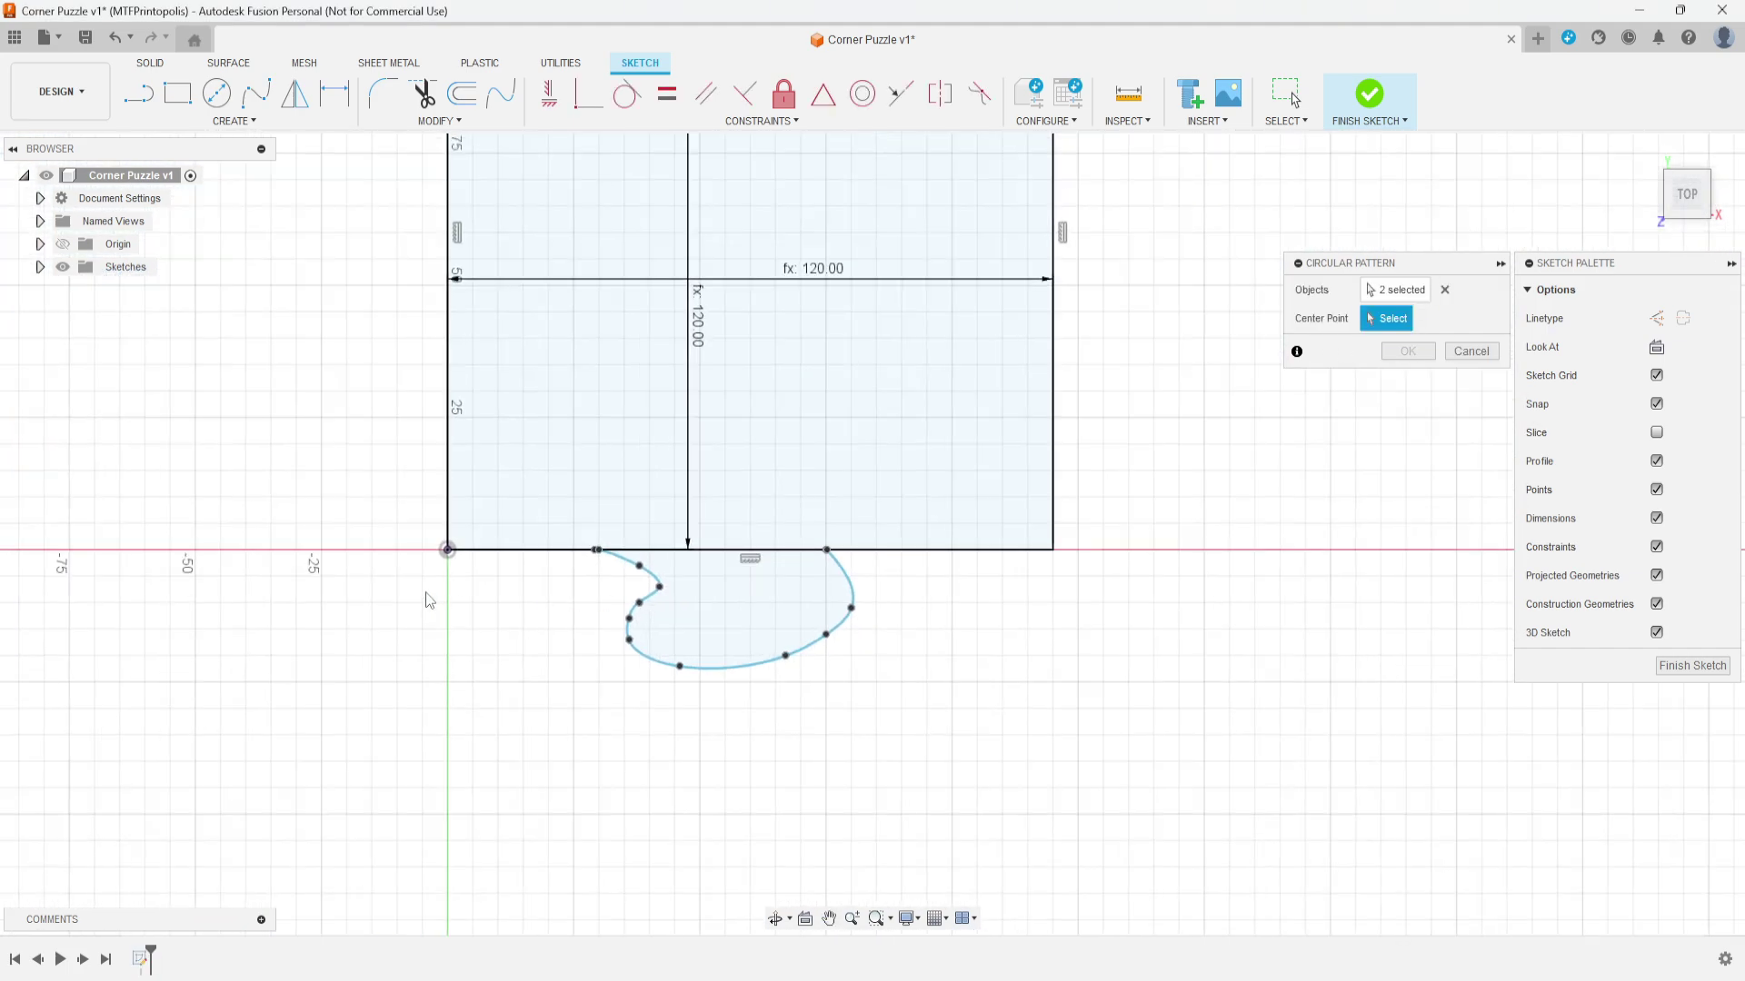
click(449, 551)
scroll(1009, 618, down, 3)
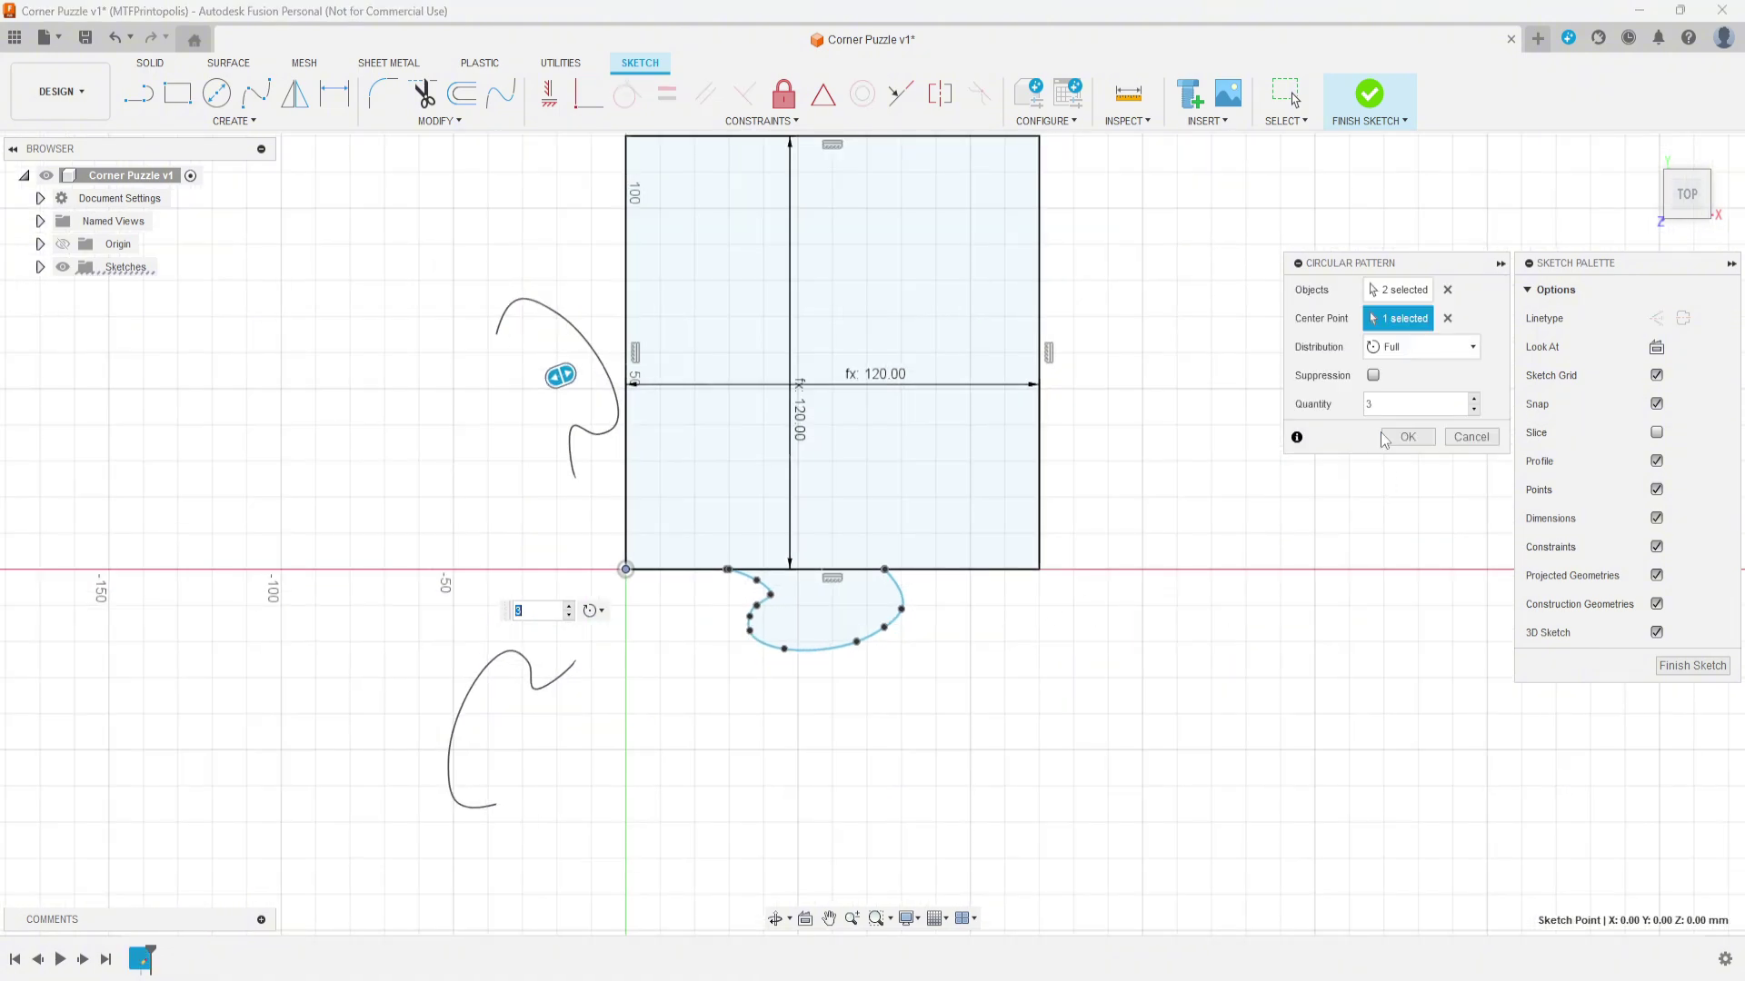
click(1389, 403)
click(1431, 350)
click(1407, 372)
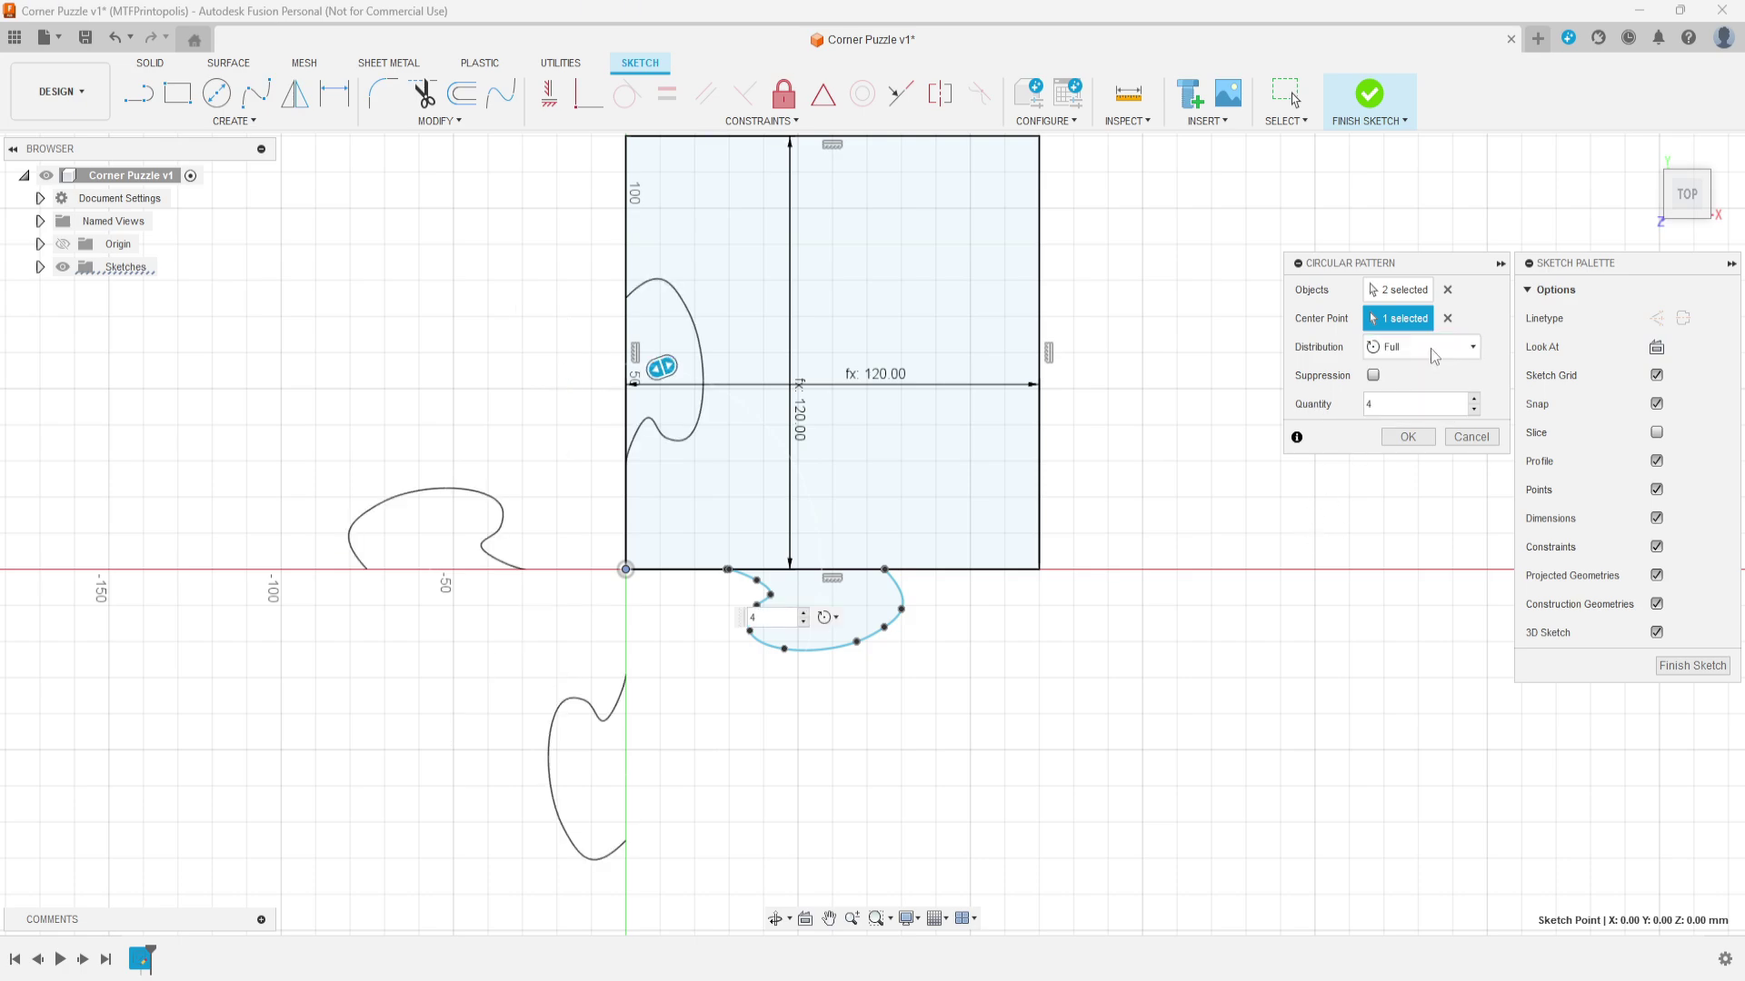
click(1406, 437)
Step: Delete the two patterned tab copies outside the square, keeping the copy that cuts into its left edge
drag(282, 437, 610, 902)
key(Delete)
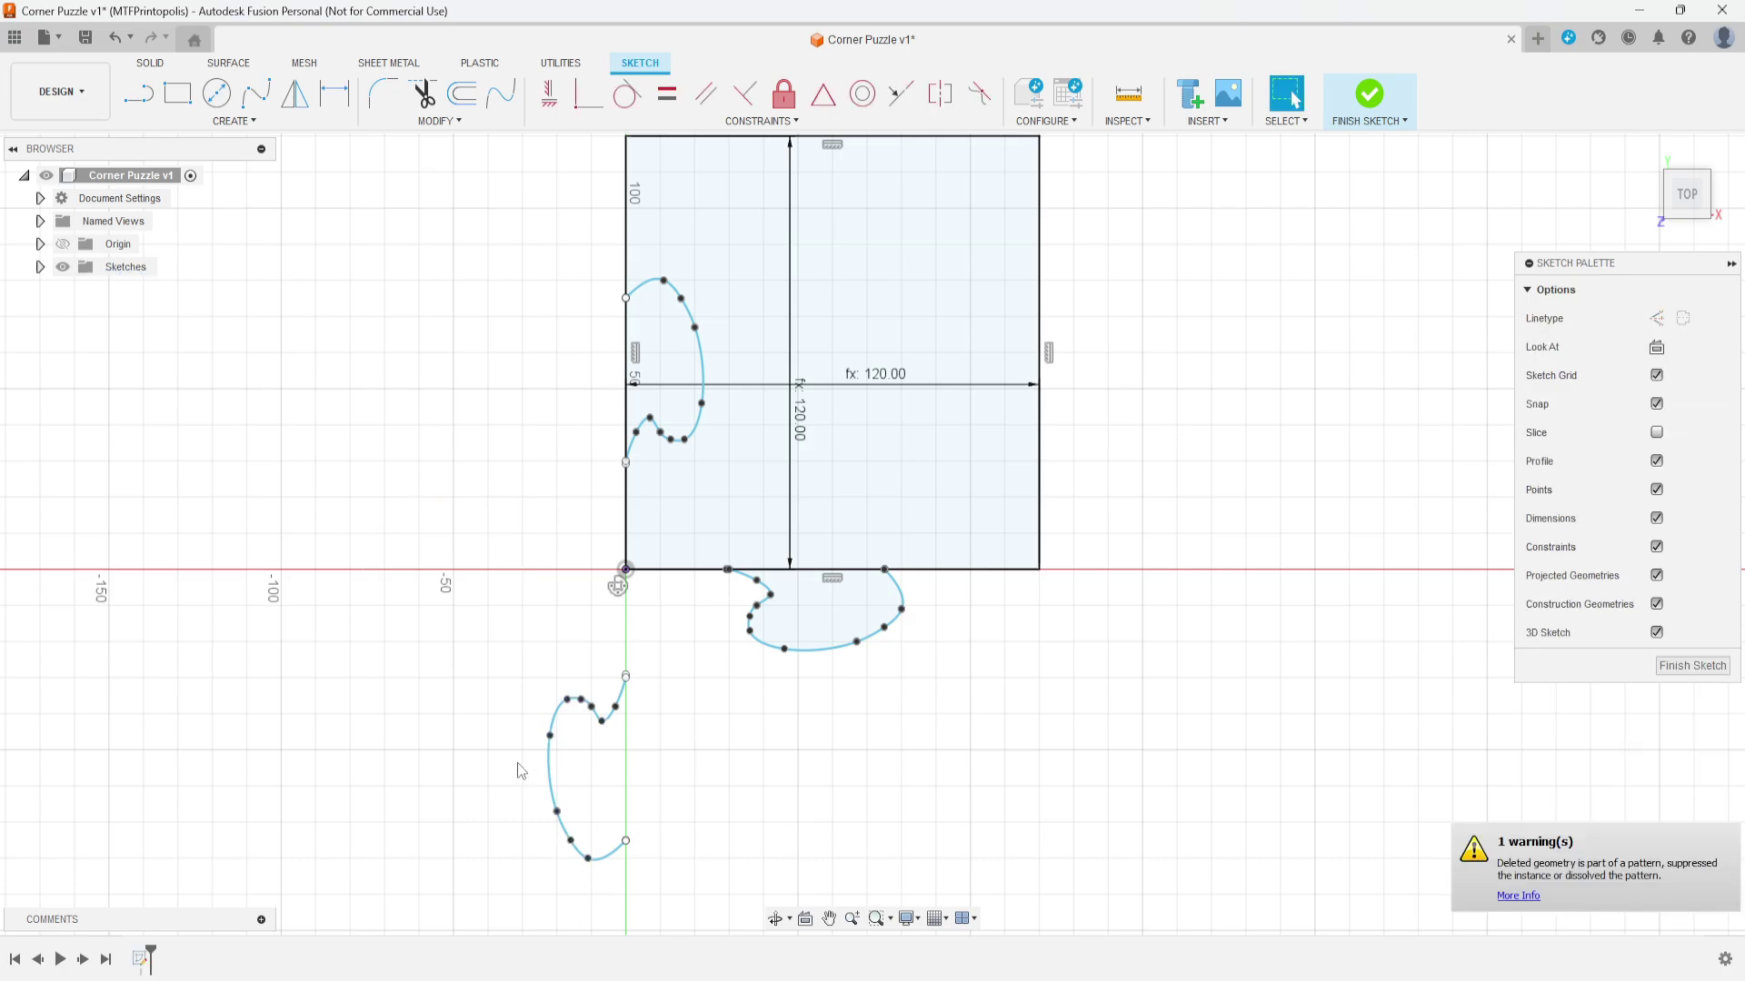
drag(496, 625, 755, 927)
key(Delete)
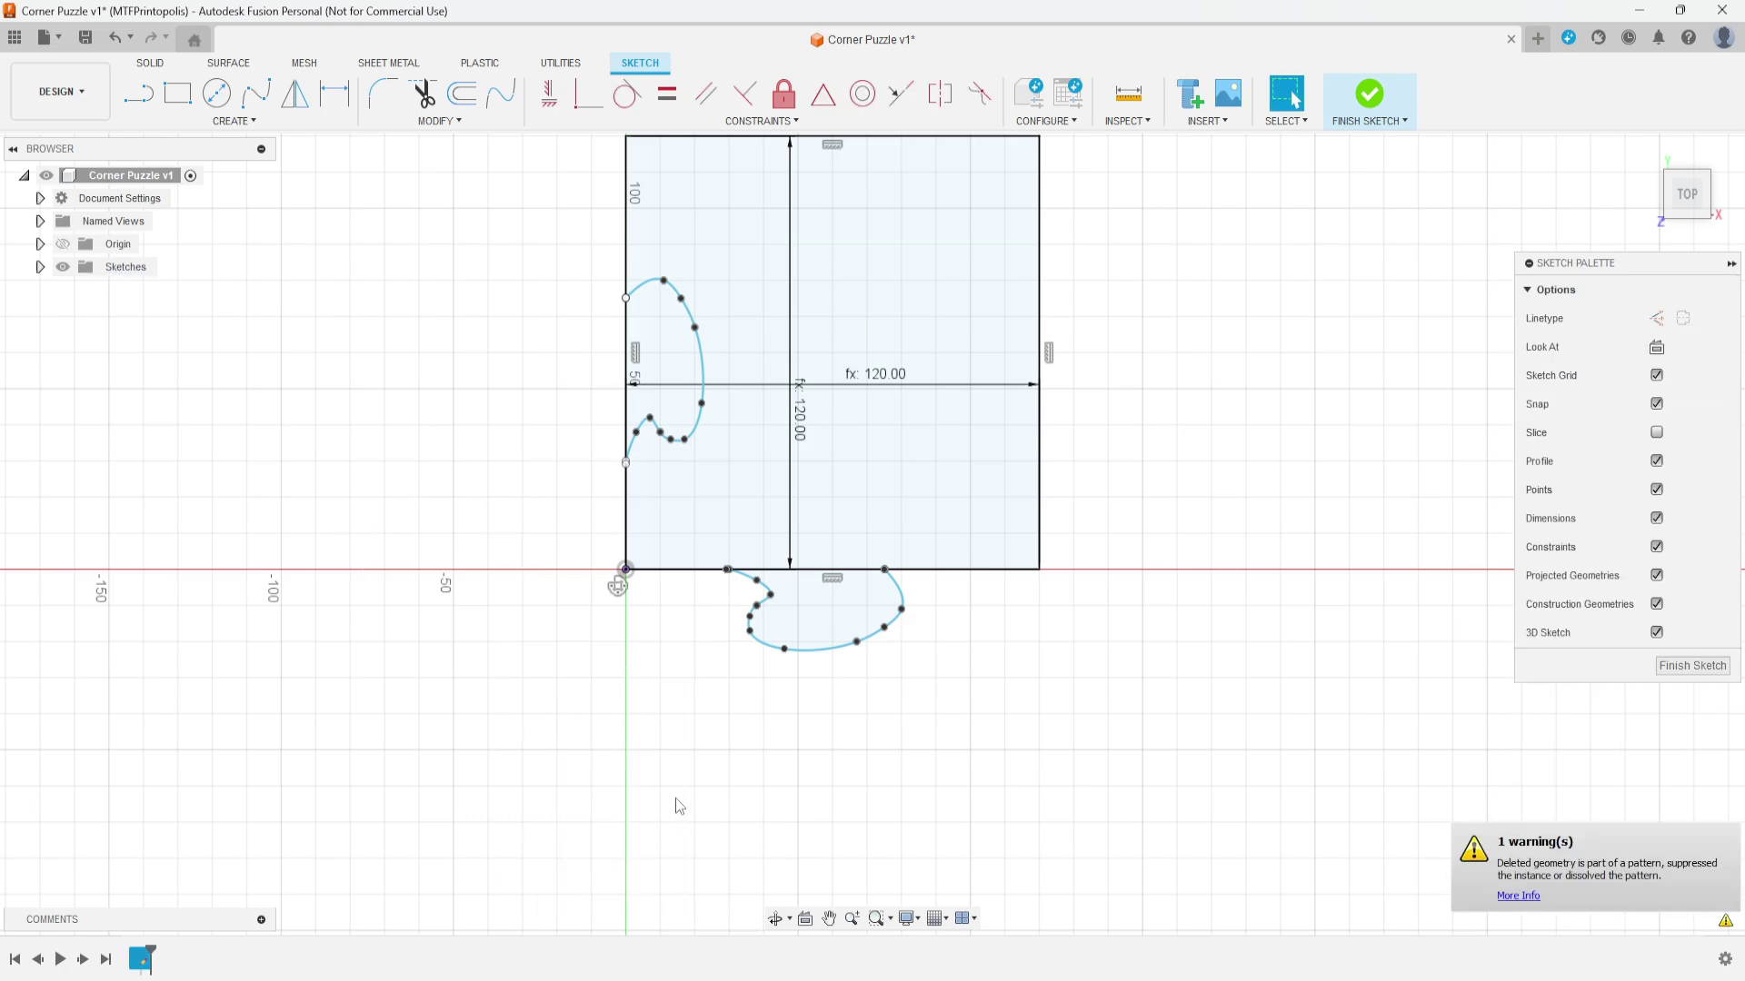
scroll(640, 680, up, 5)
scroll(695, 672, up, 3)
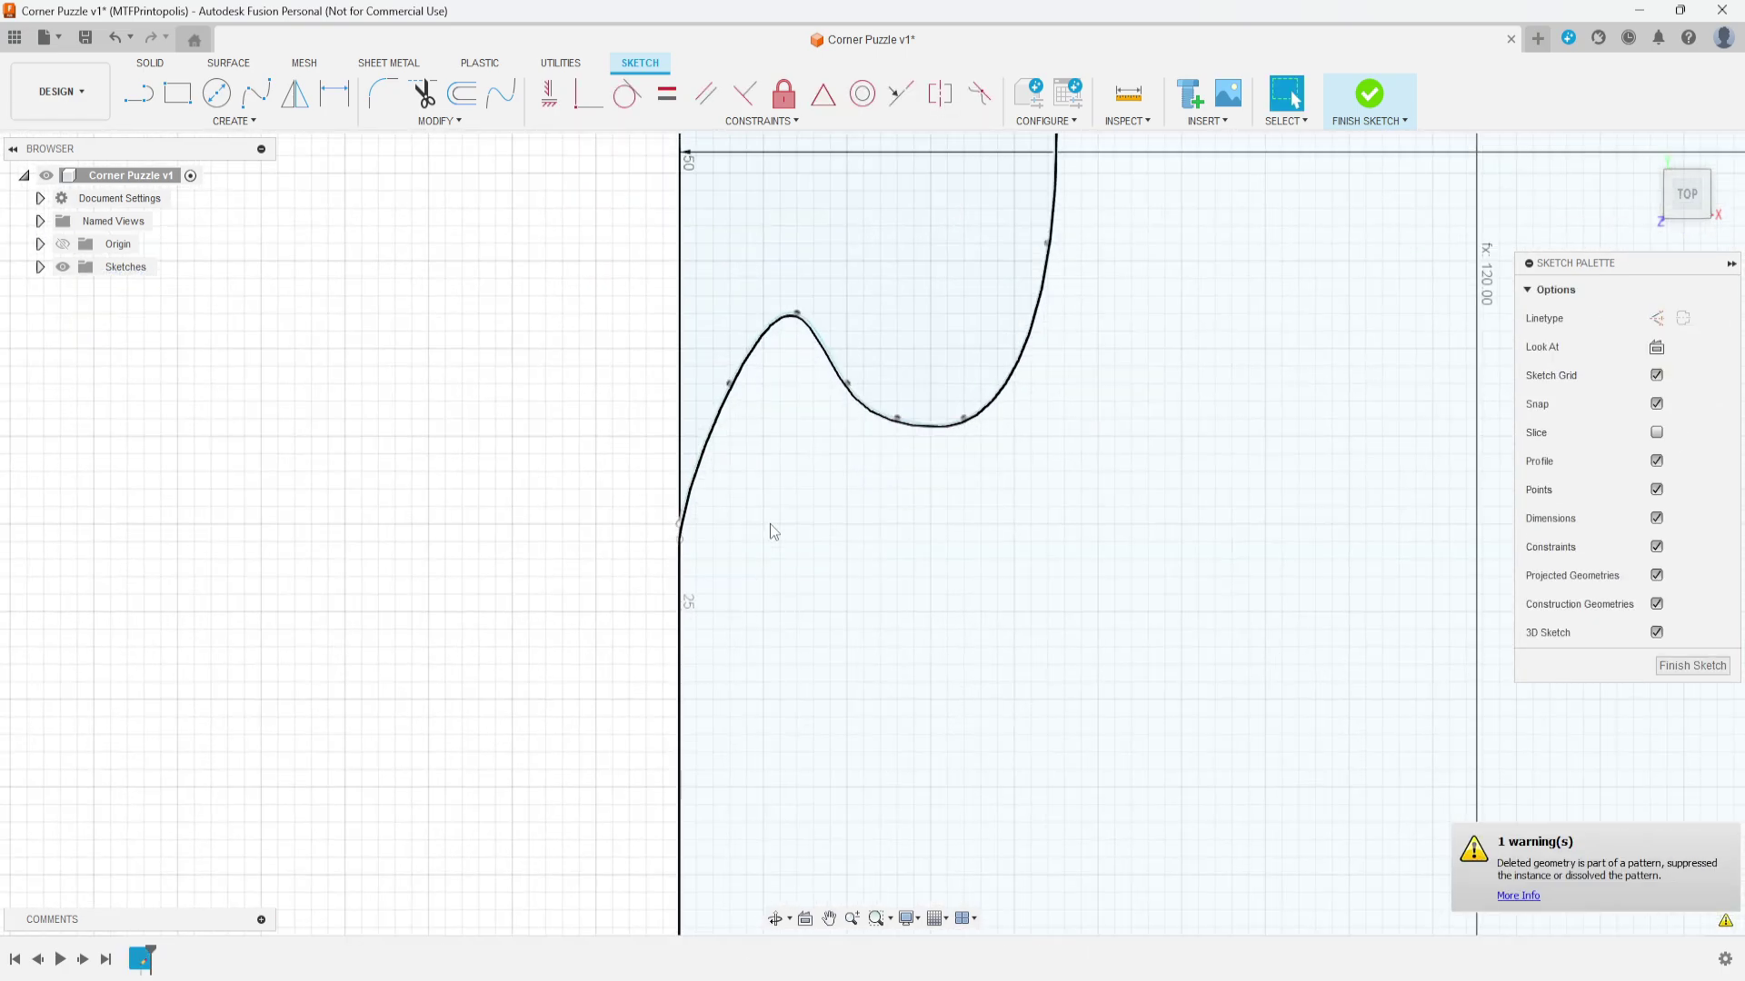
Step: Trim the section of the square's left edge that spans the opening of the patterned tab copy
scroll(535, 529, down, 5)
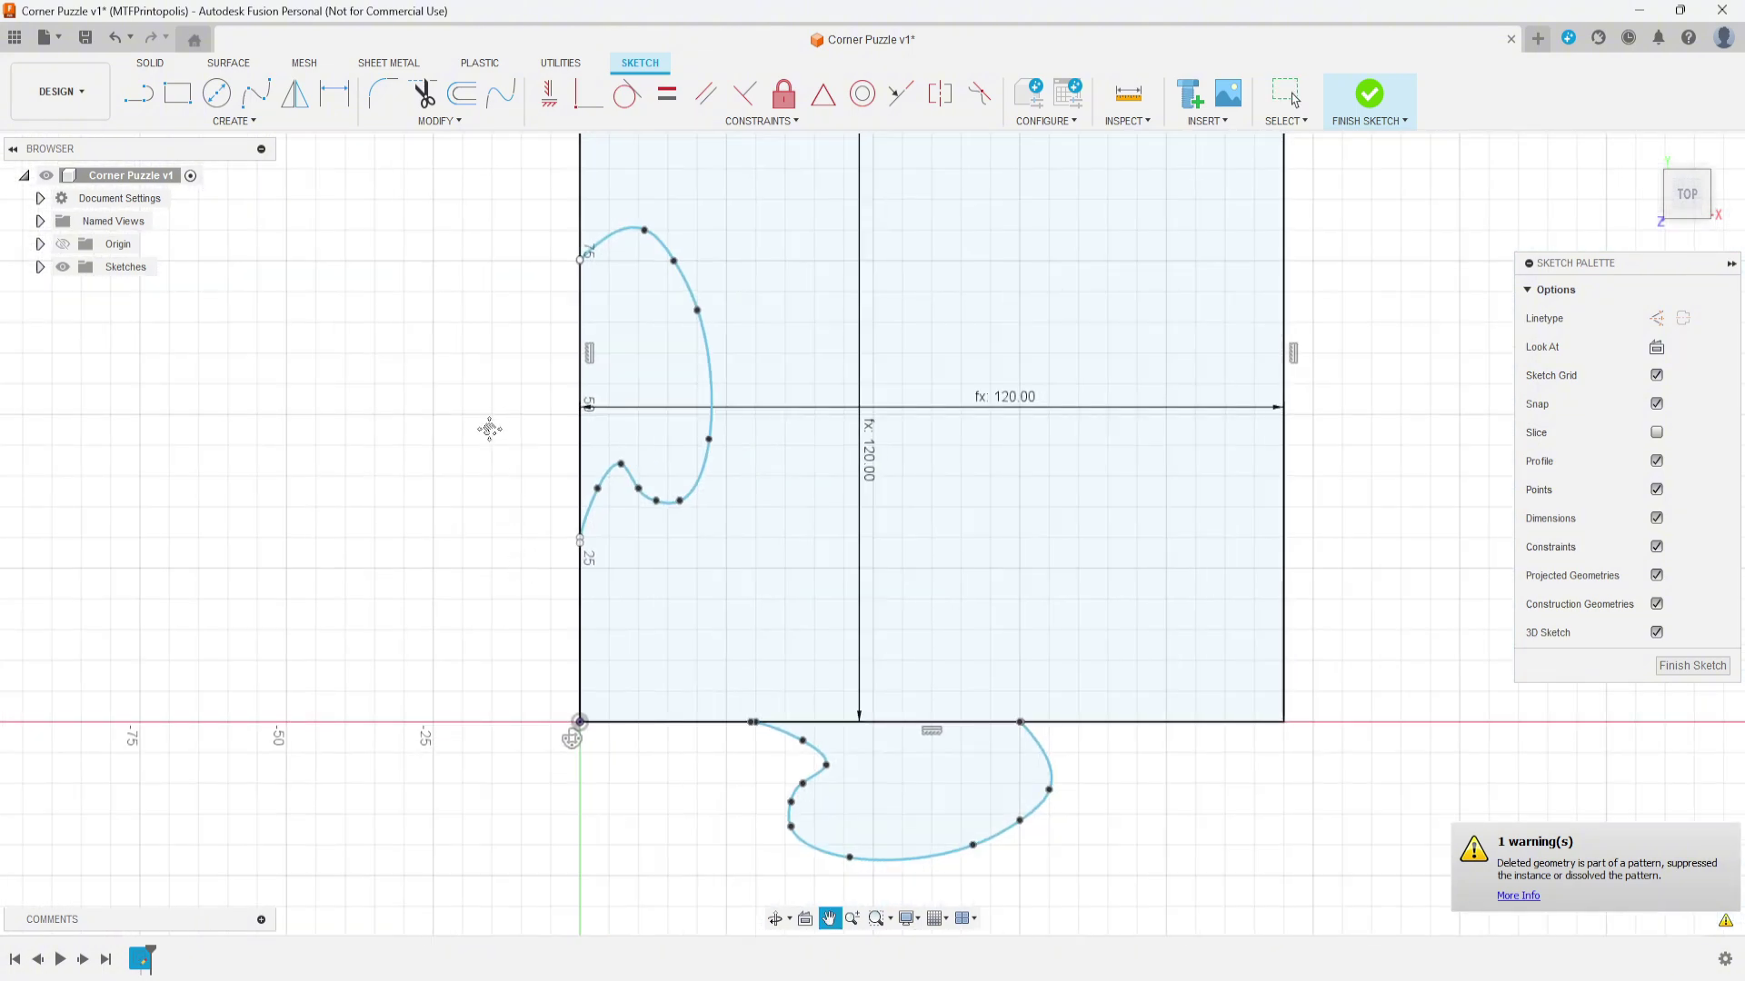
scroll(463, 600, up, 3)
scroll(455, 565, down, 3)
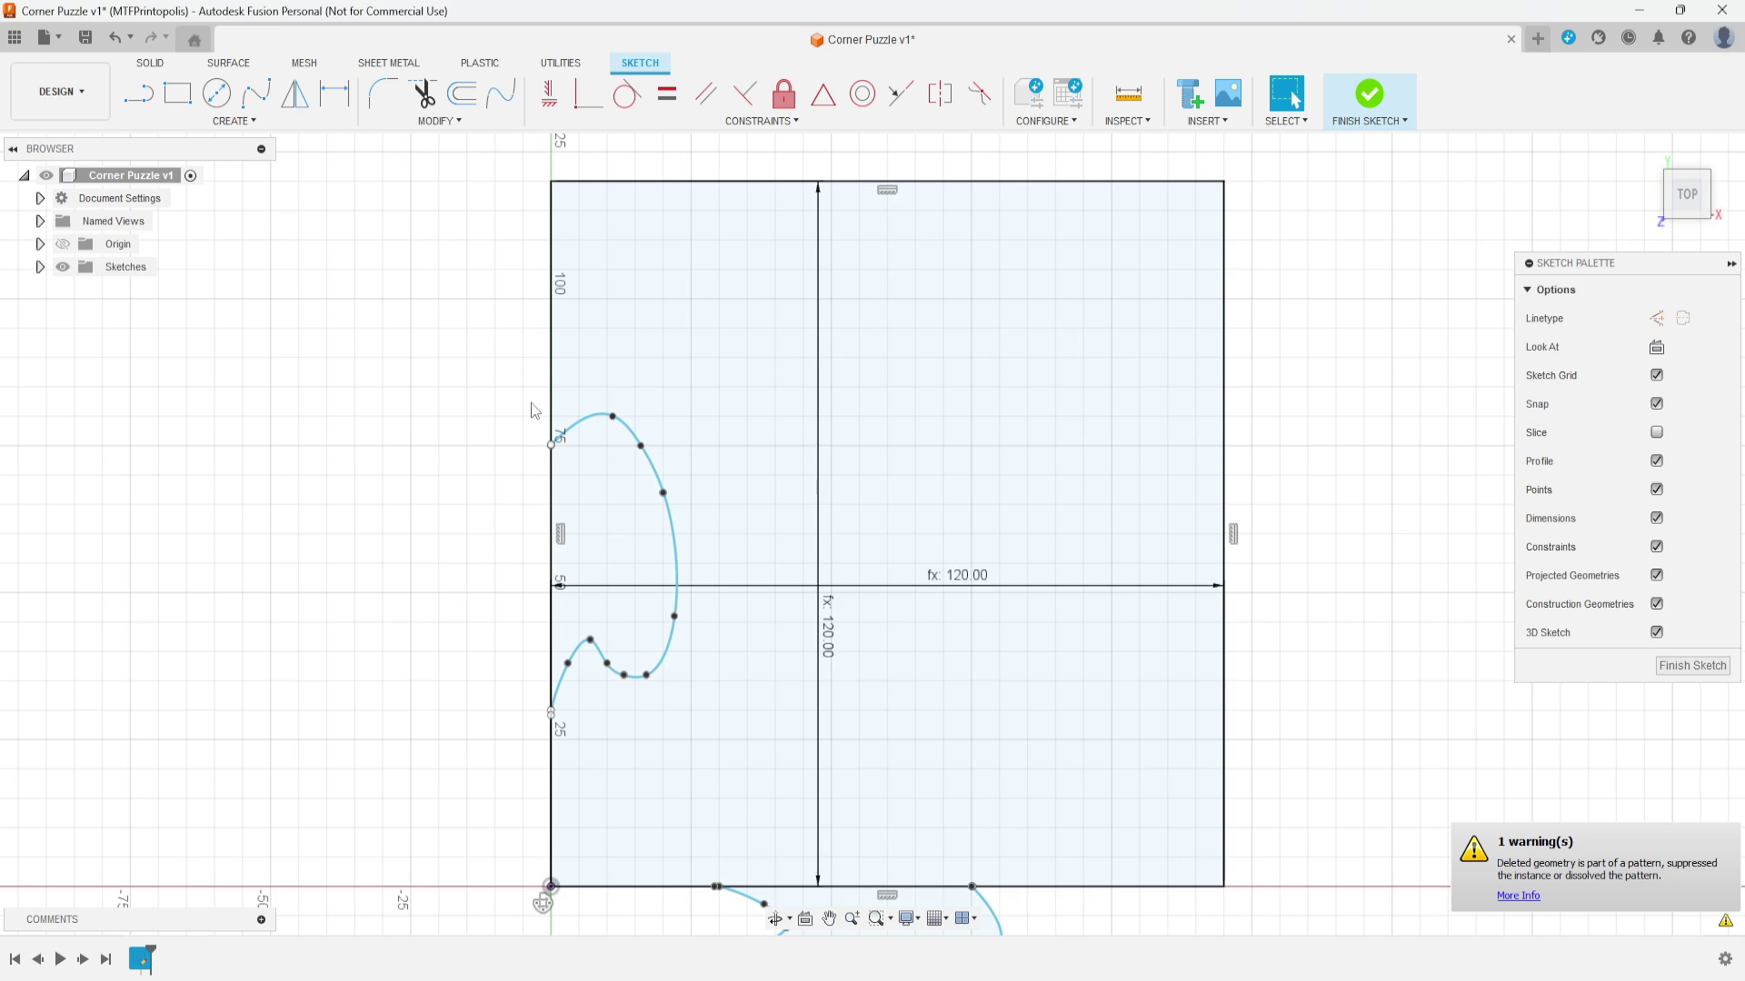
click(423, 94)
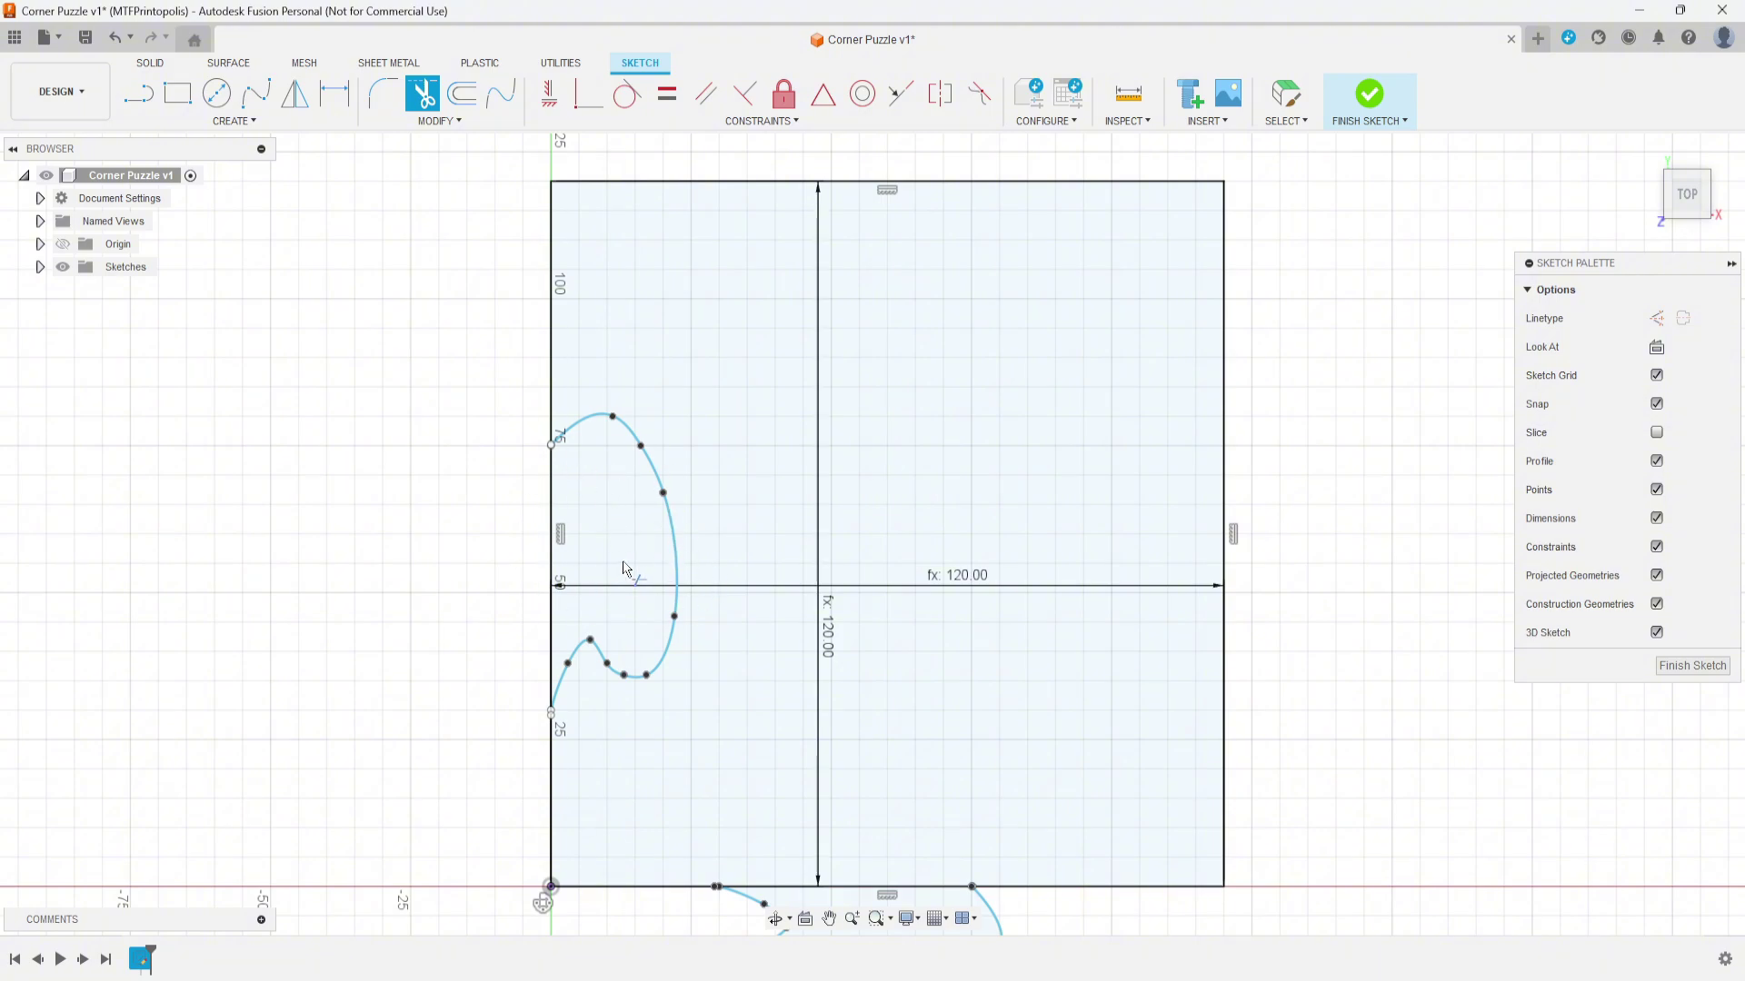
scroll(614, 561, up, 8)
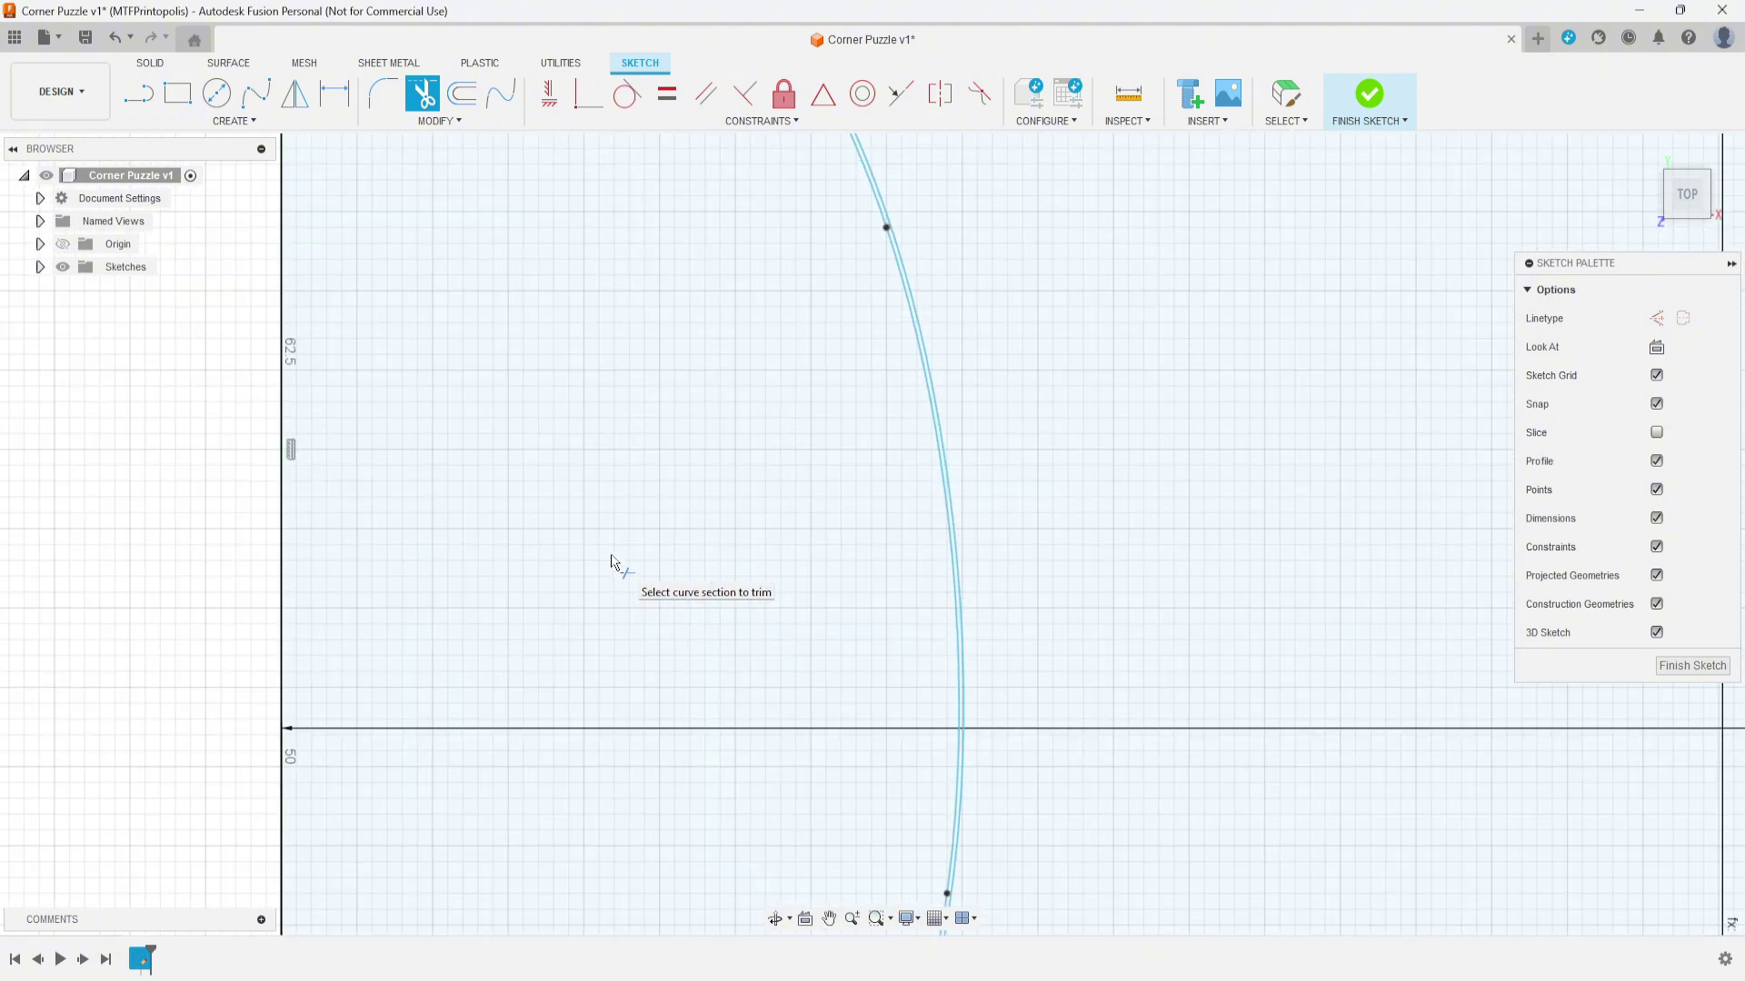
scroll(428, 479, down, 3)
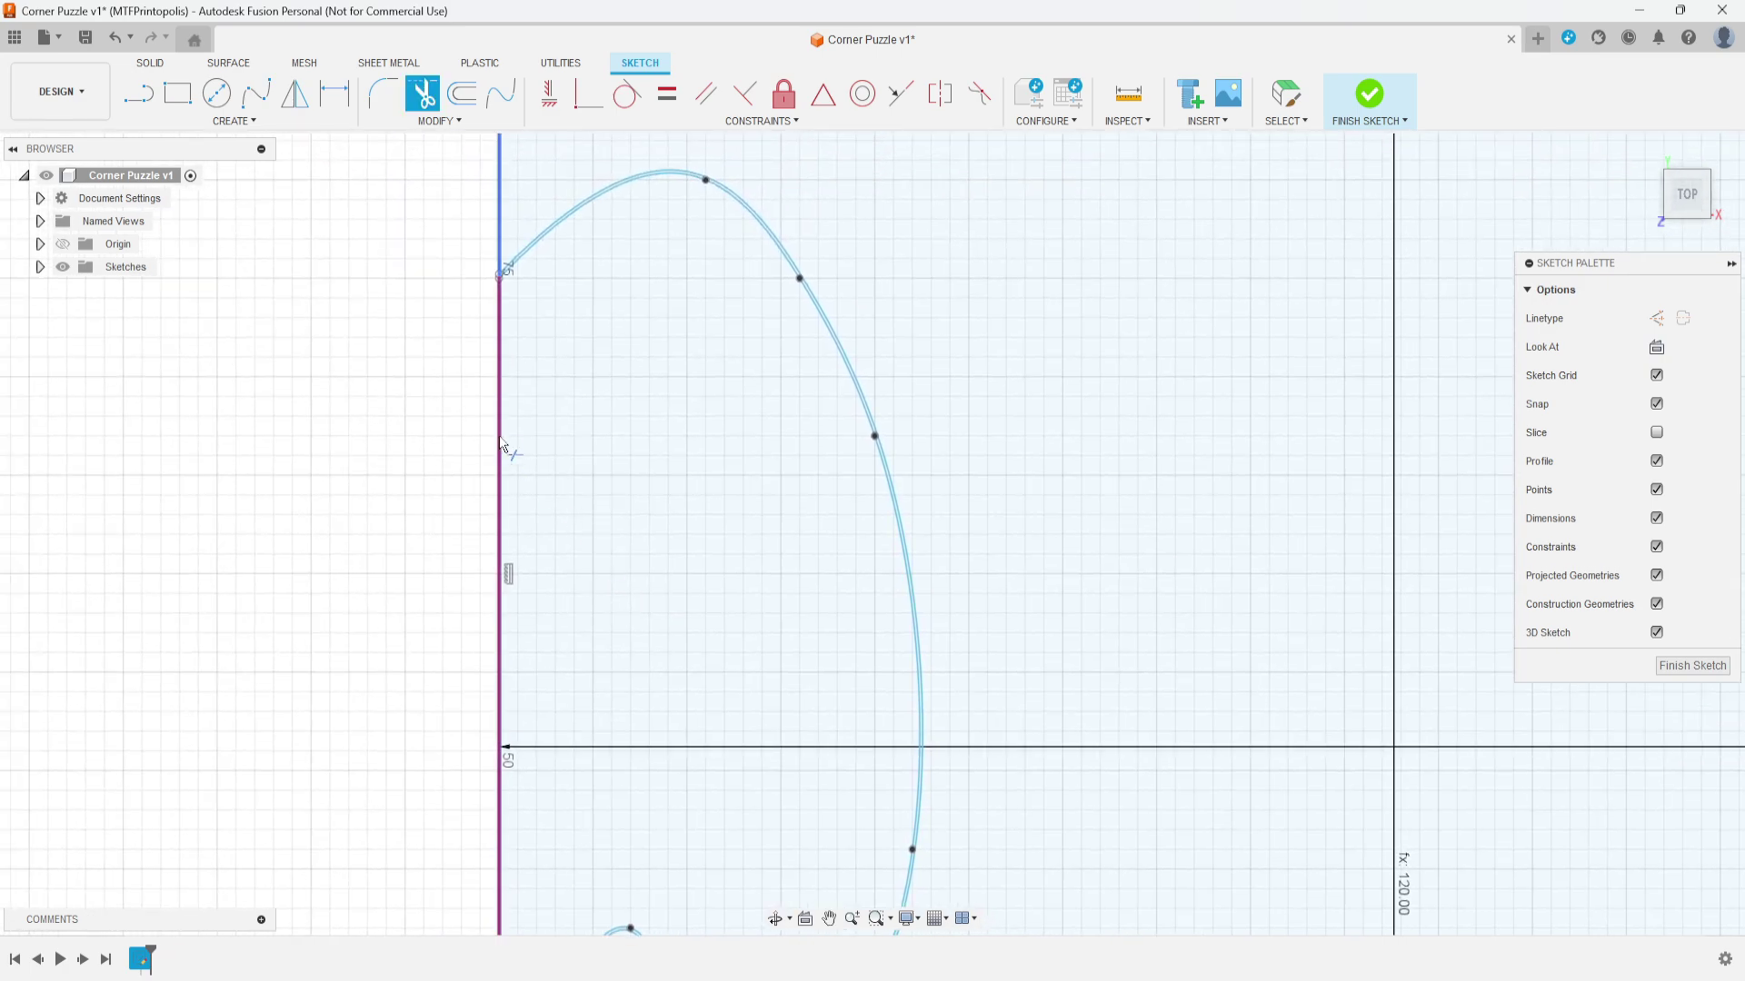
click(506, 459)
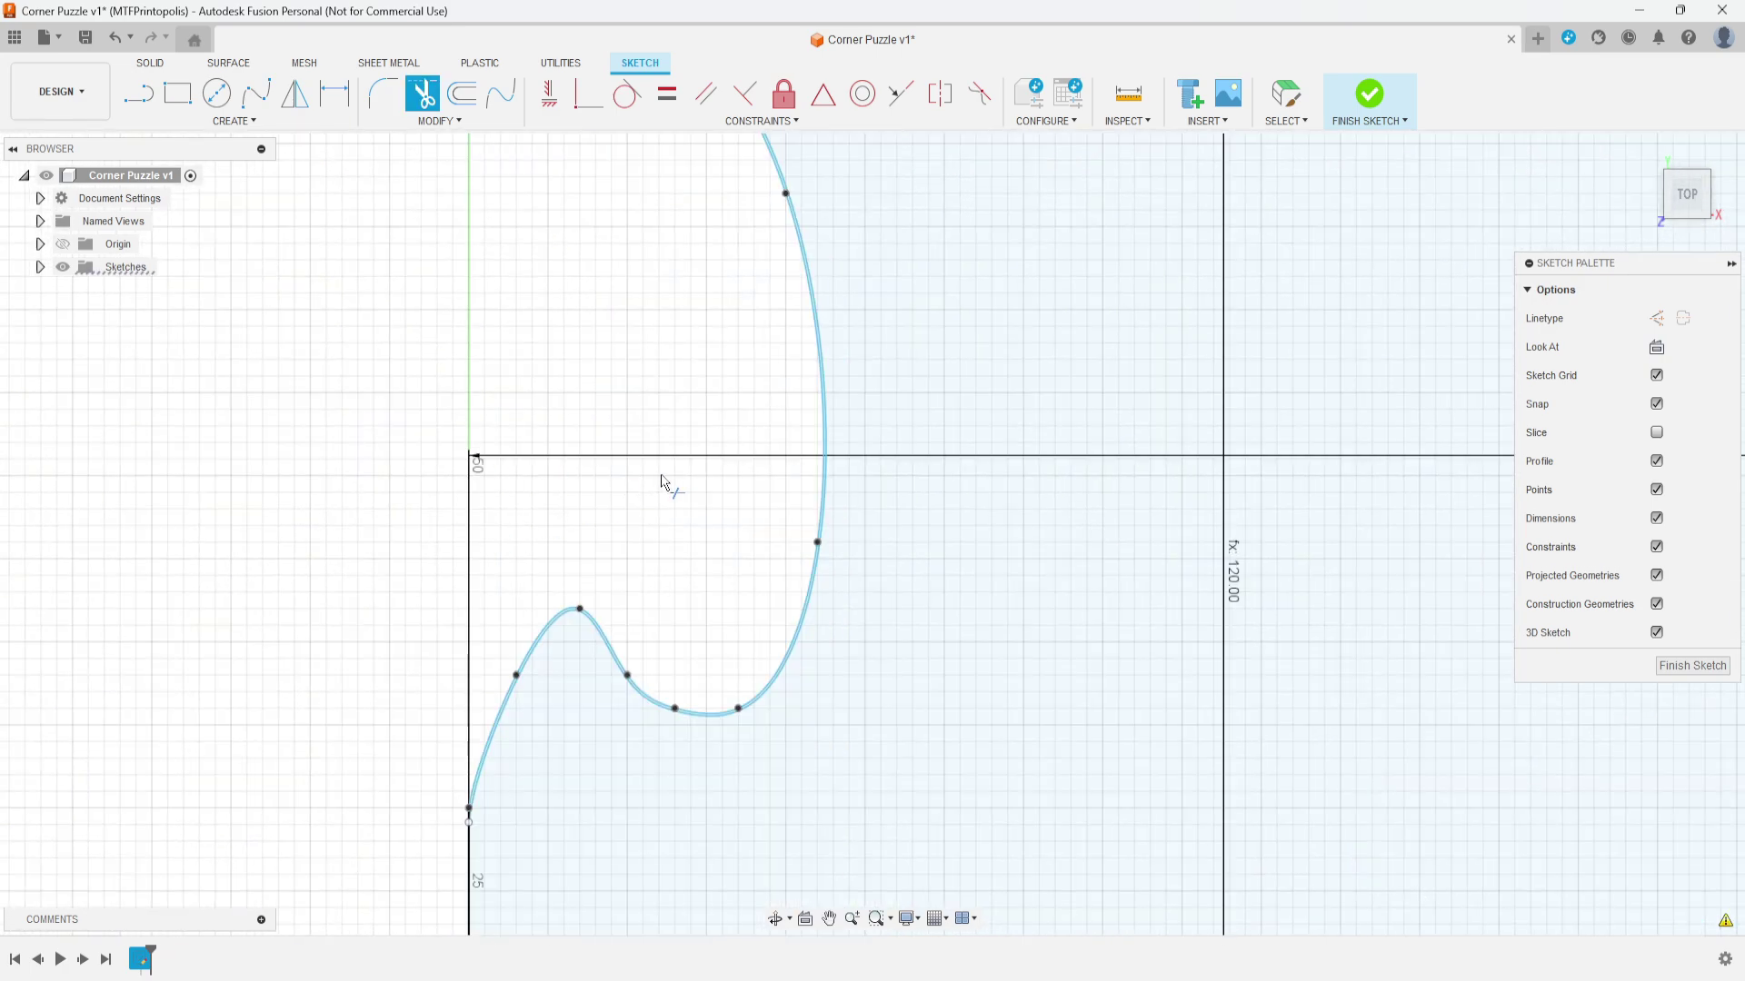
Step: Trim away the inner spline of the socket on the left edge, keeping the outer offset curve
mouse_move(636, 559)
middle_down()
mouse_move(697, 612)
mouse_move(705, 728)
middle_up()
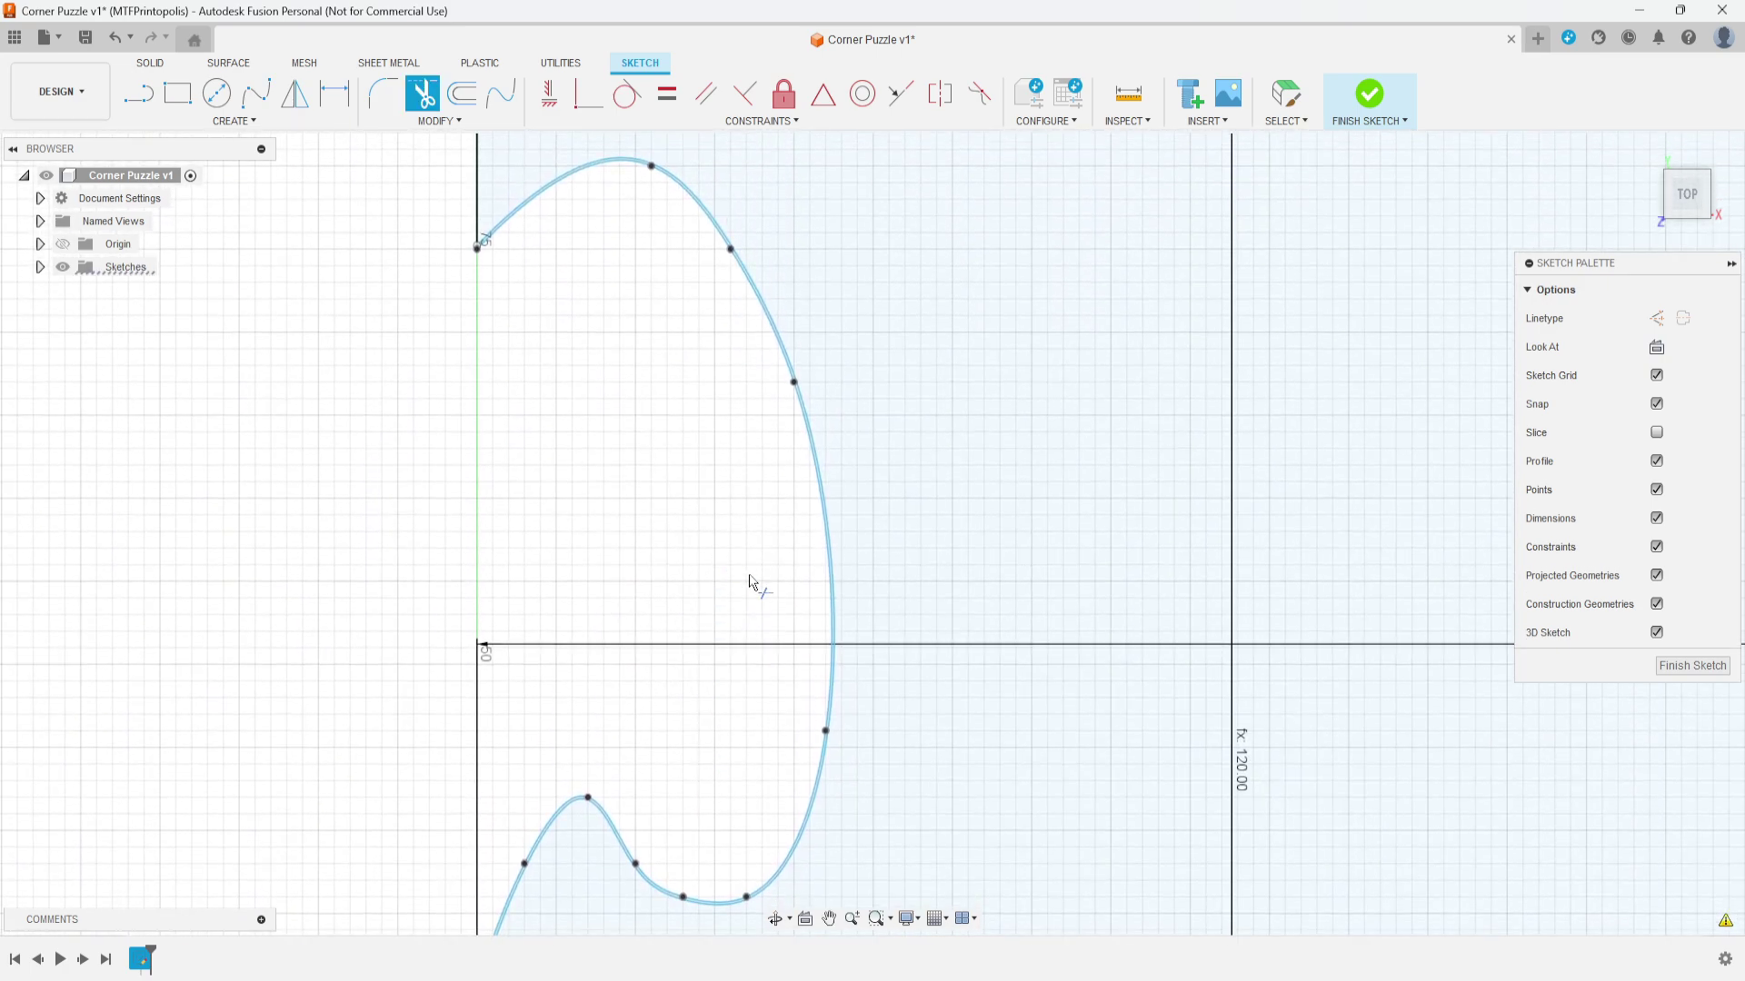
scroll(775, 568, up, 5)
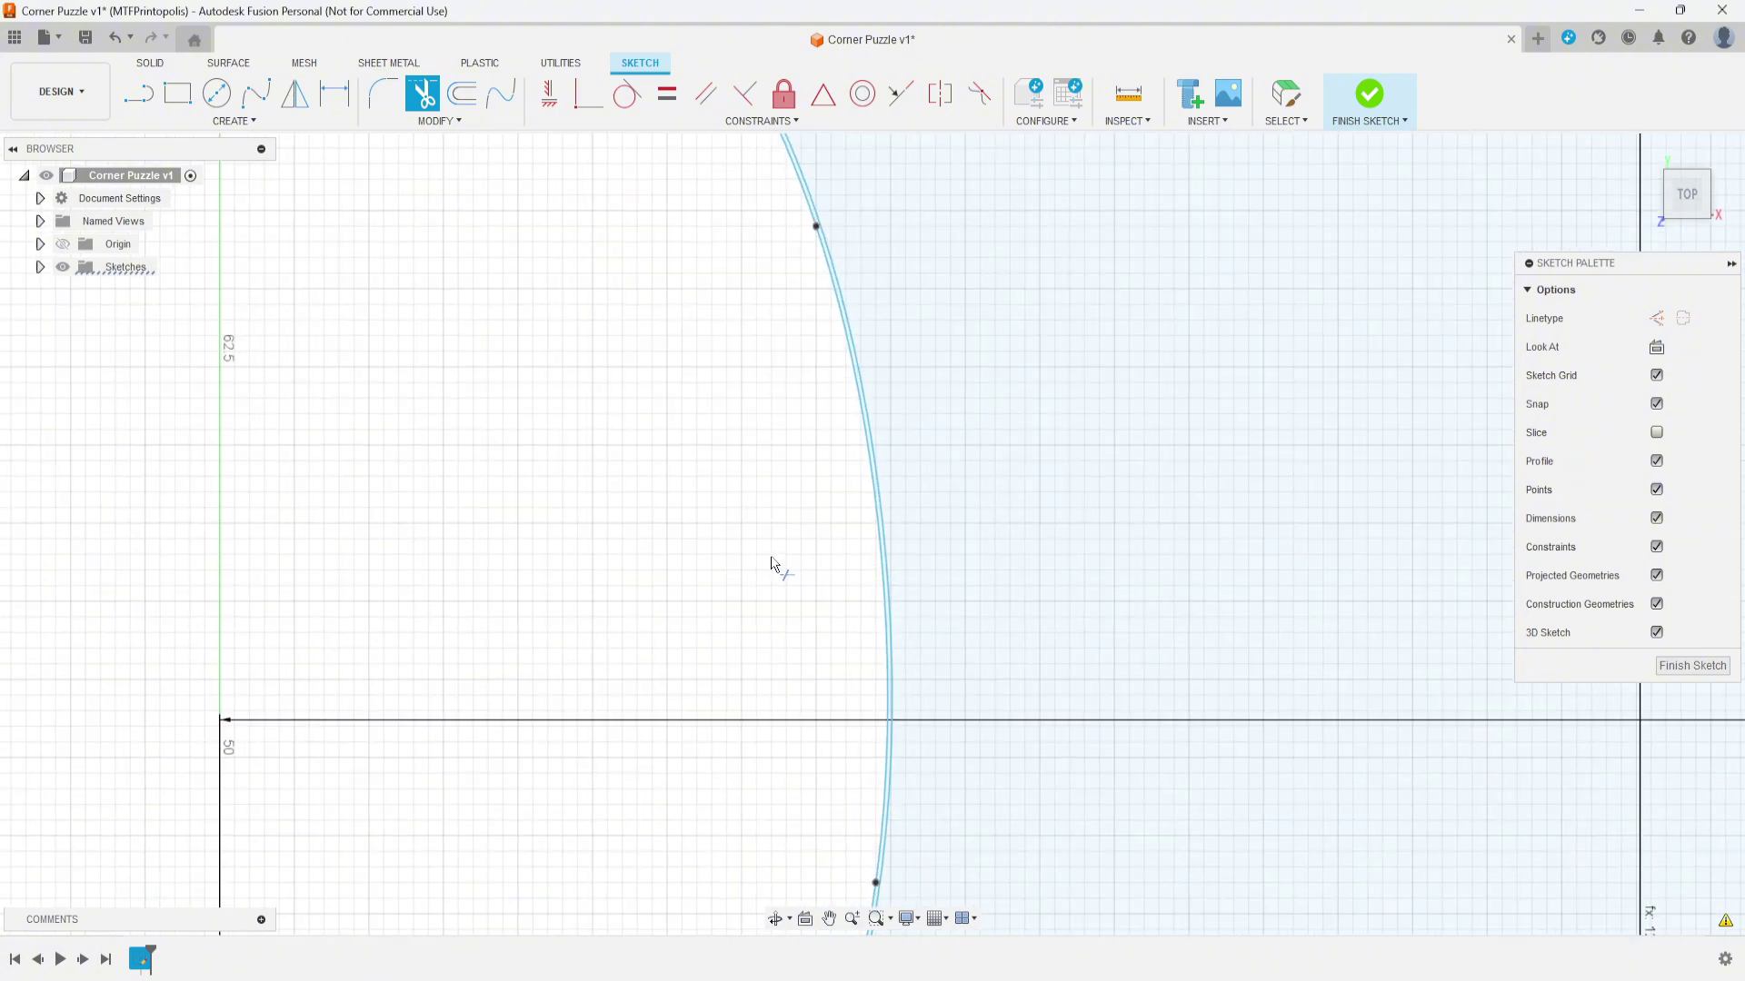
scroll(832, 543, up, 2)
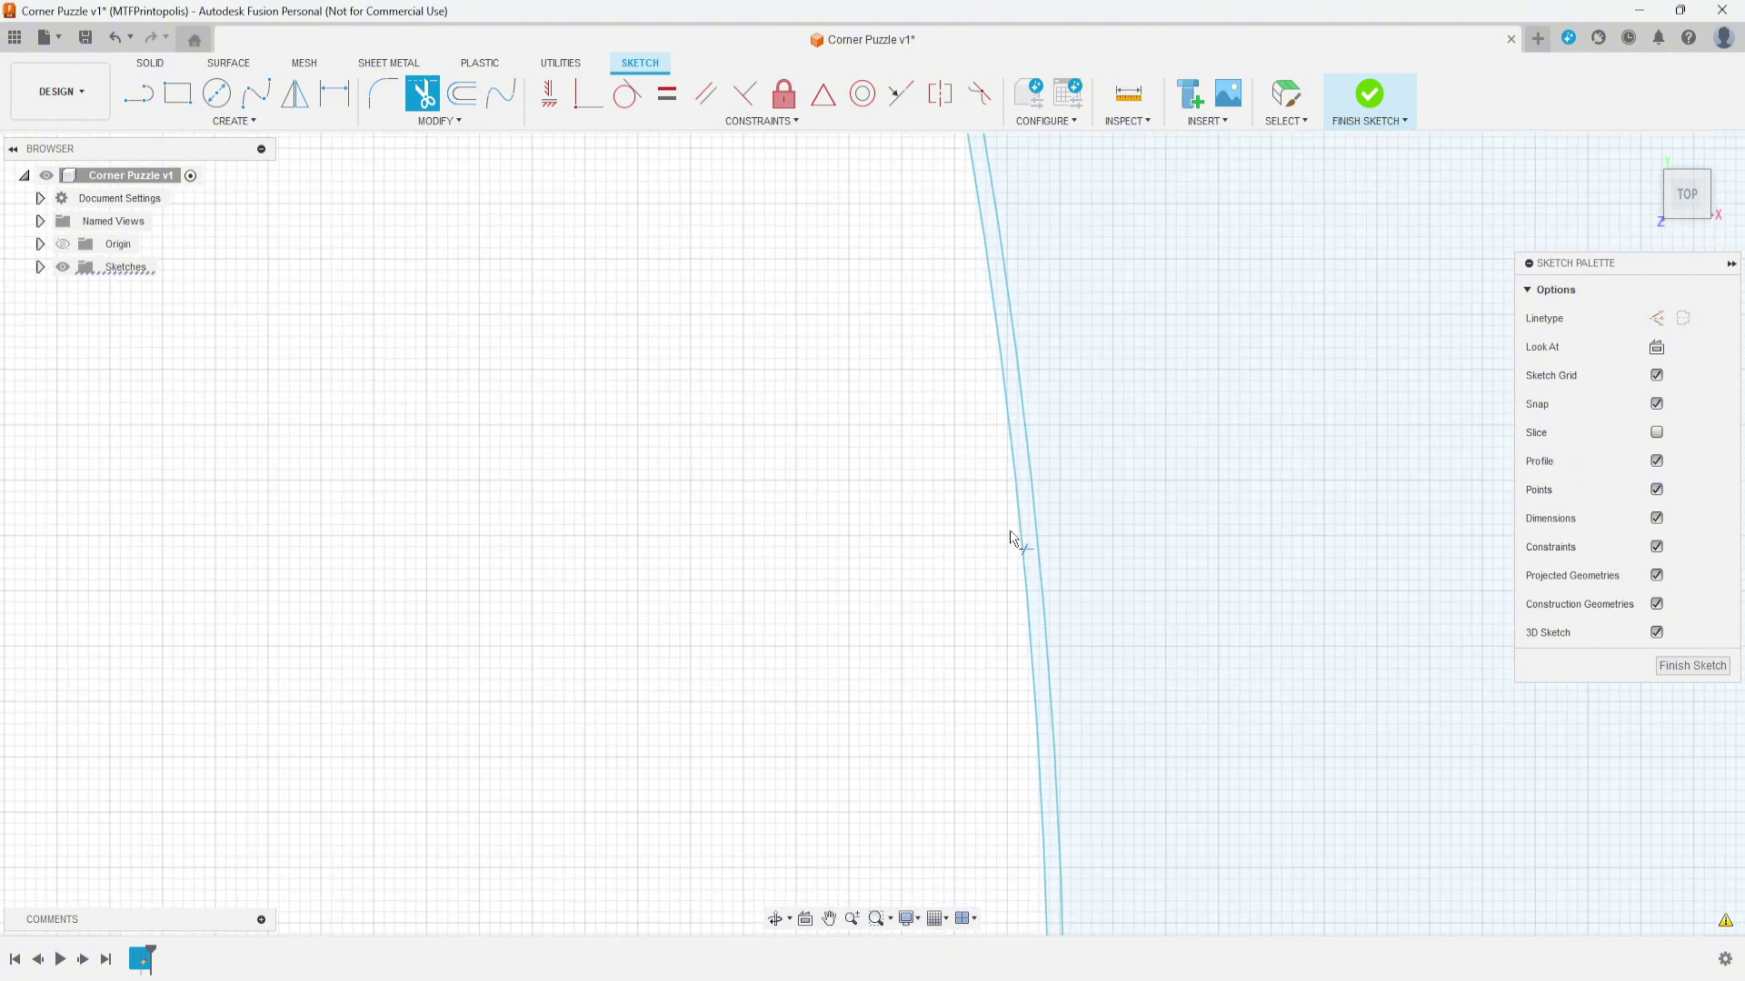
click(1020, 536)
scroll(854, 534, down, 5)
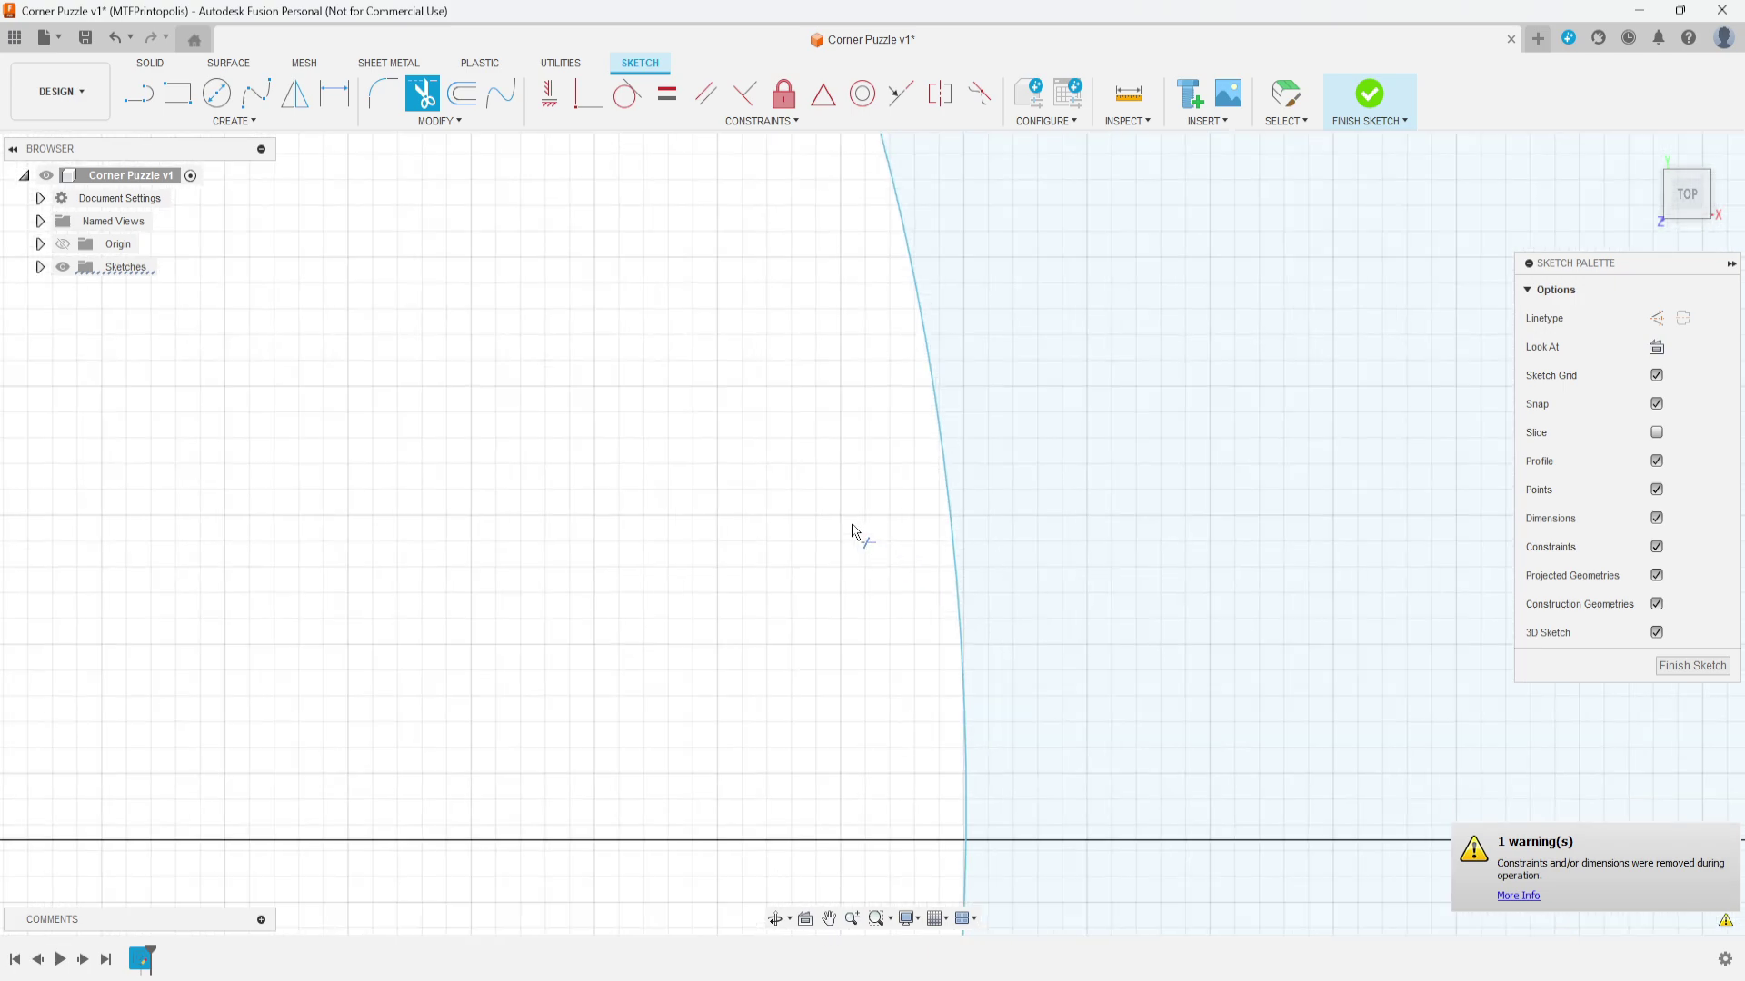
Step: Trim the short leftover stub of the left edge at the socket's upper end
scroll(651, 400, down, 5)
mouse_move(448, 400)
middle_down()
mouse_move(689, 651)
mouse_move(463, 596)
mouse_move(655, 603)
middle_up()
scroll(690, 651, up, 3)
scroll(775, 698, up, 3)
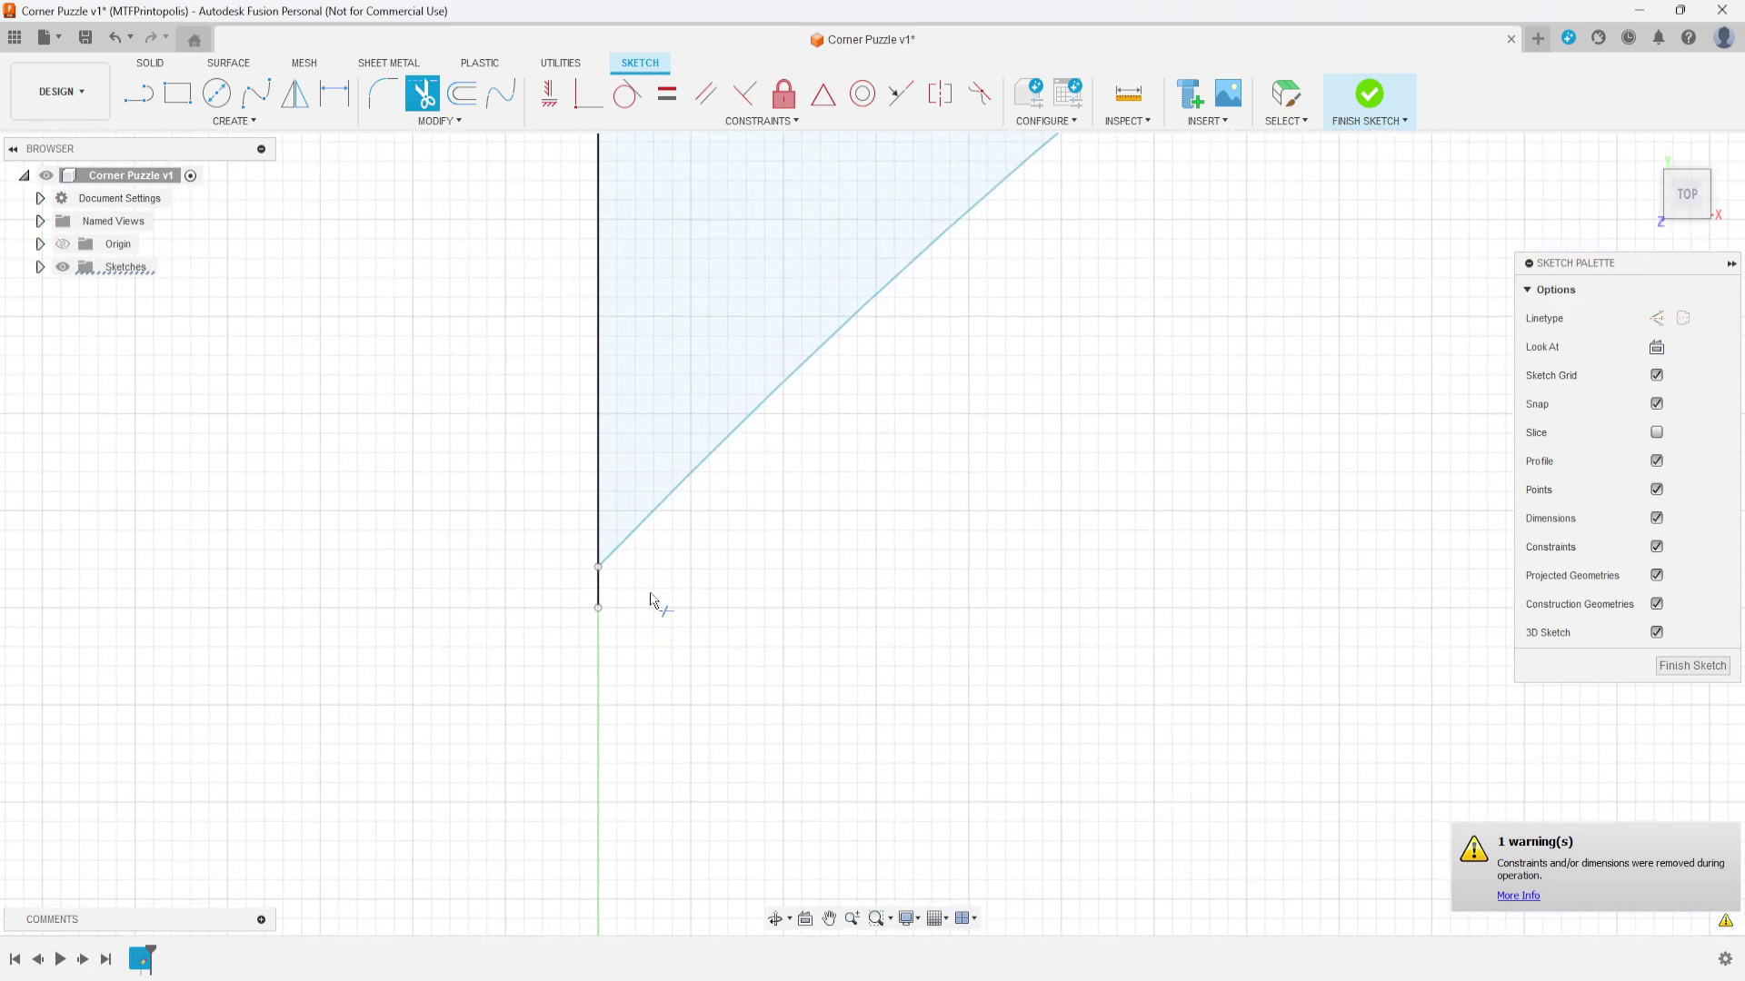
click(601, 595)
scroll(611, 634, down, 3)
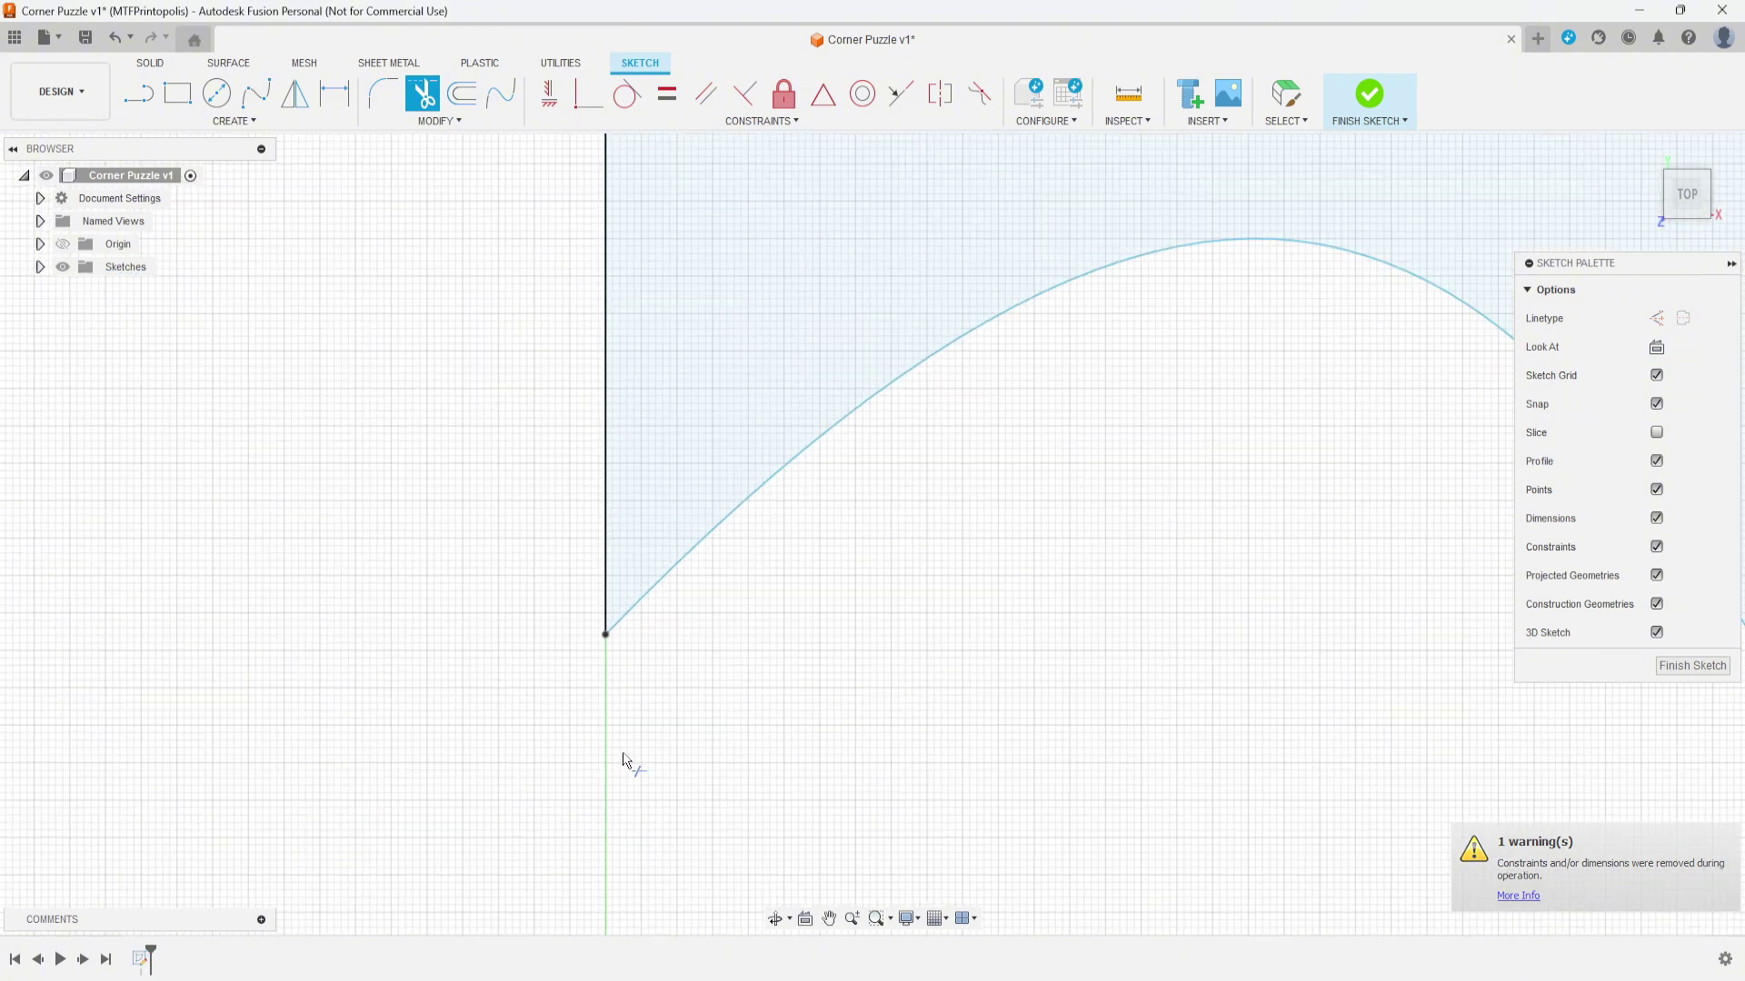
Step: Trim the short leftover stub of the left edge at the socket's lower end
middle_drag(623, 759, 625, 834)
scroll(663, 685, up, 3)
middle_drag(663, 686, 799, 752)
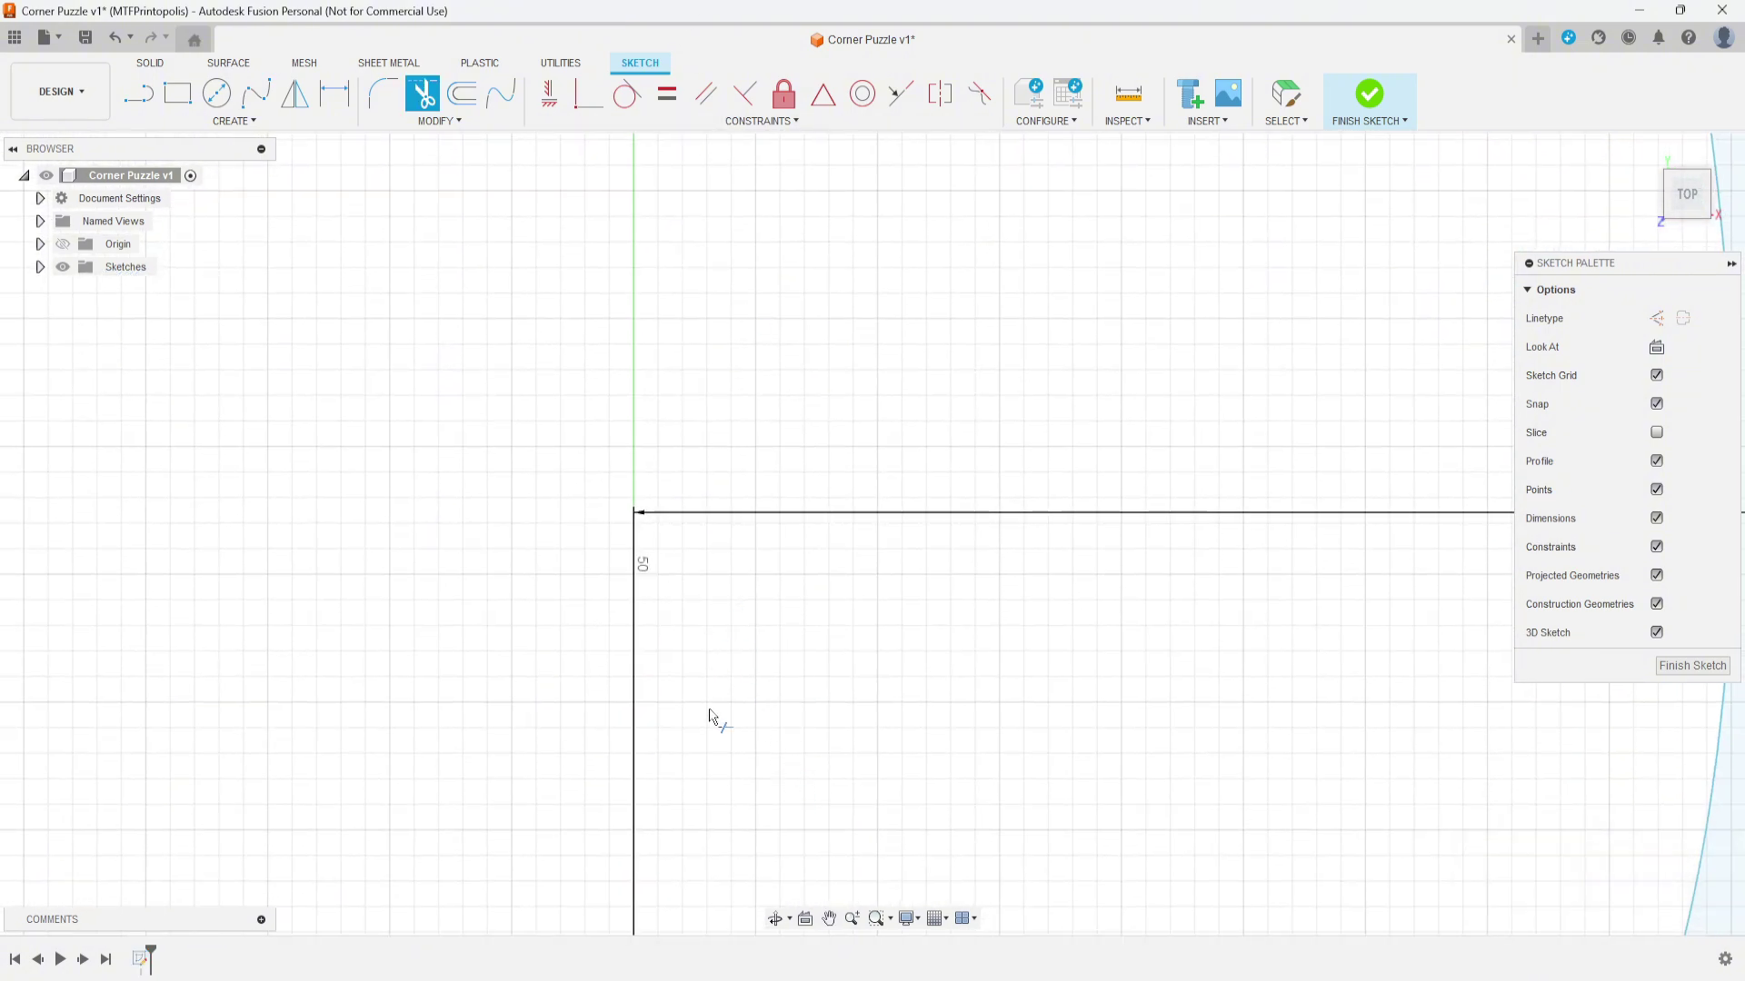
scroll(712, 717, down, 3)
key(t)
scroll(542, 694, up, 3)
scroll(647, 671, up, 2)
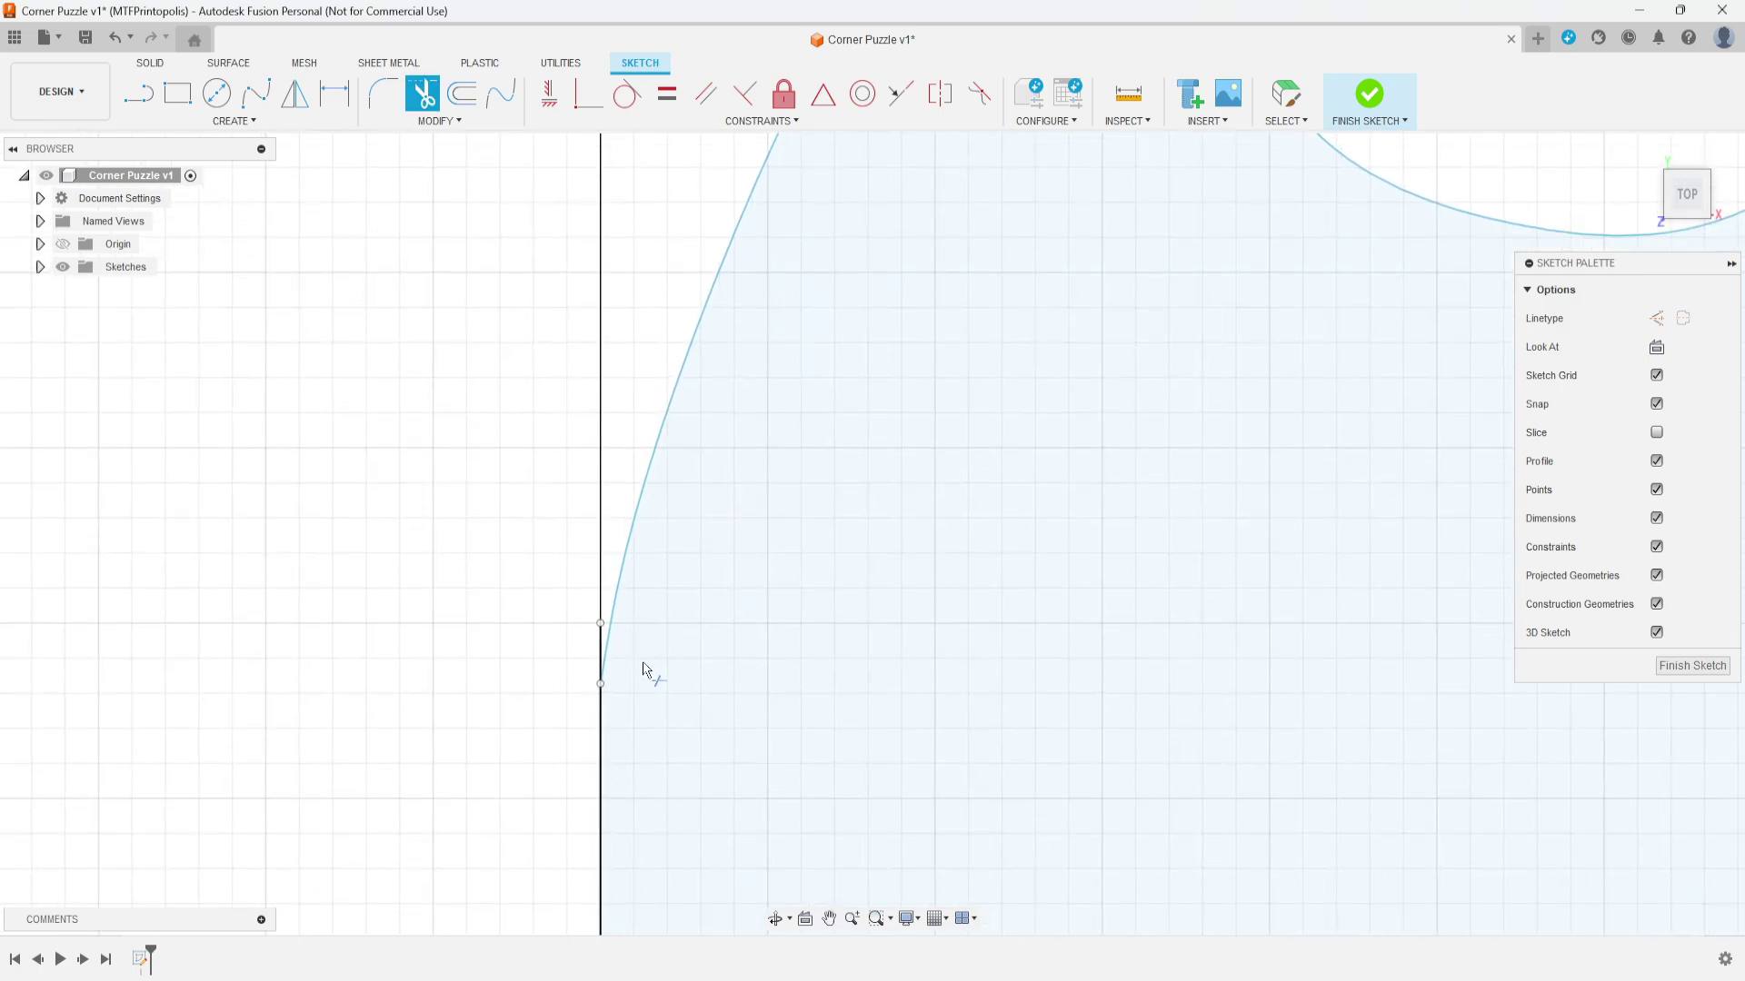
scroll(592, 681, up, 2)
click(588, 653)
scroll(586, 650, down, 4)
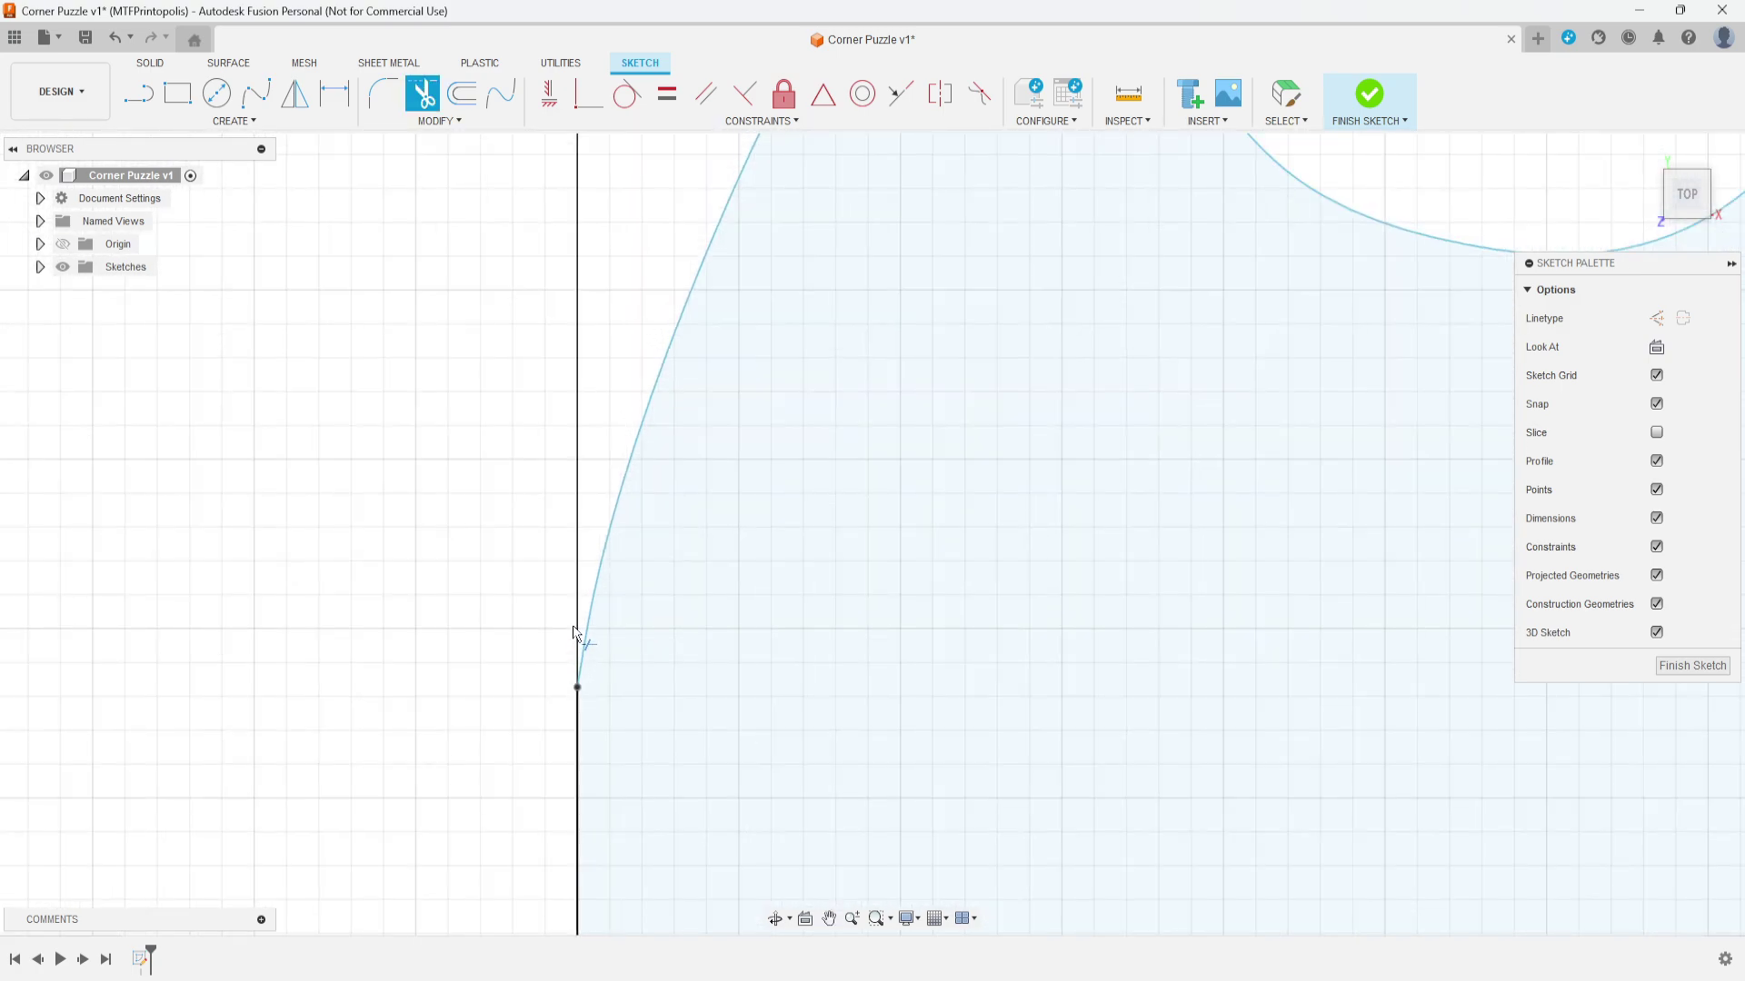
scroll(584, 642, down, 3)
scroll(635, 615, down, 2)
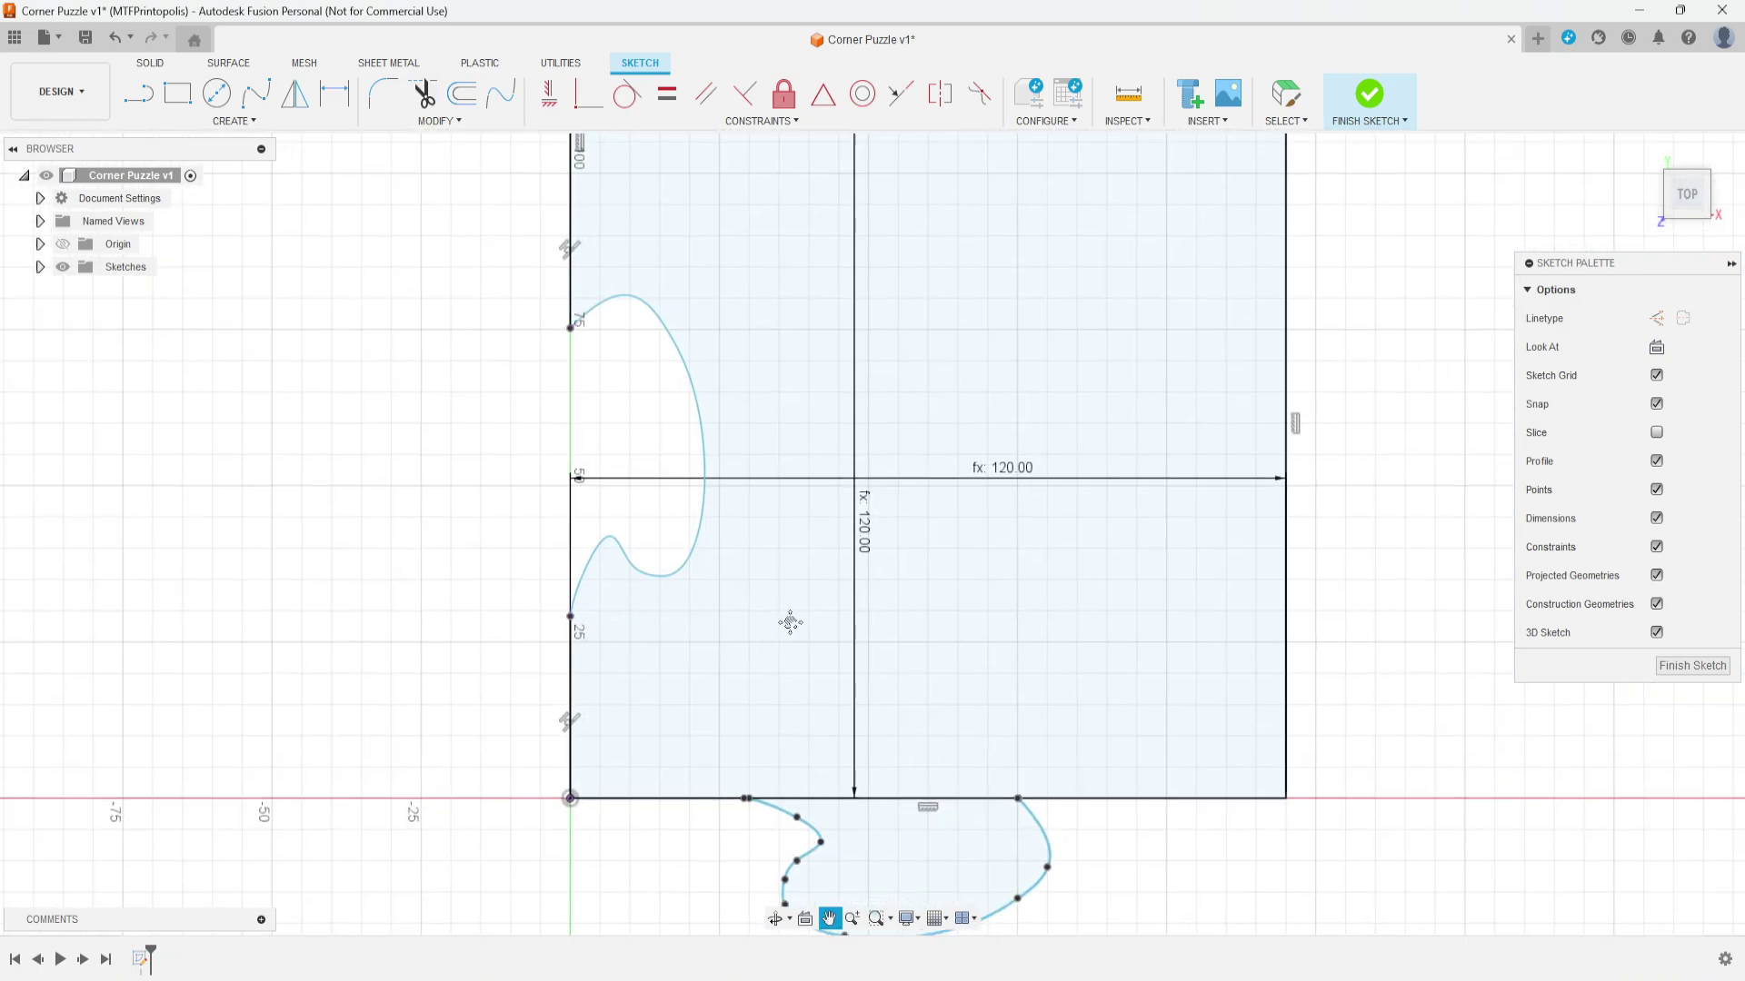
middle_drag(791, 619, 661, 392)
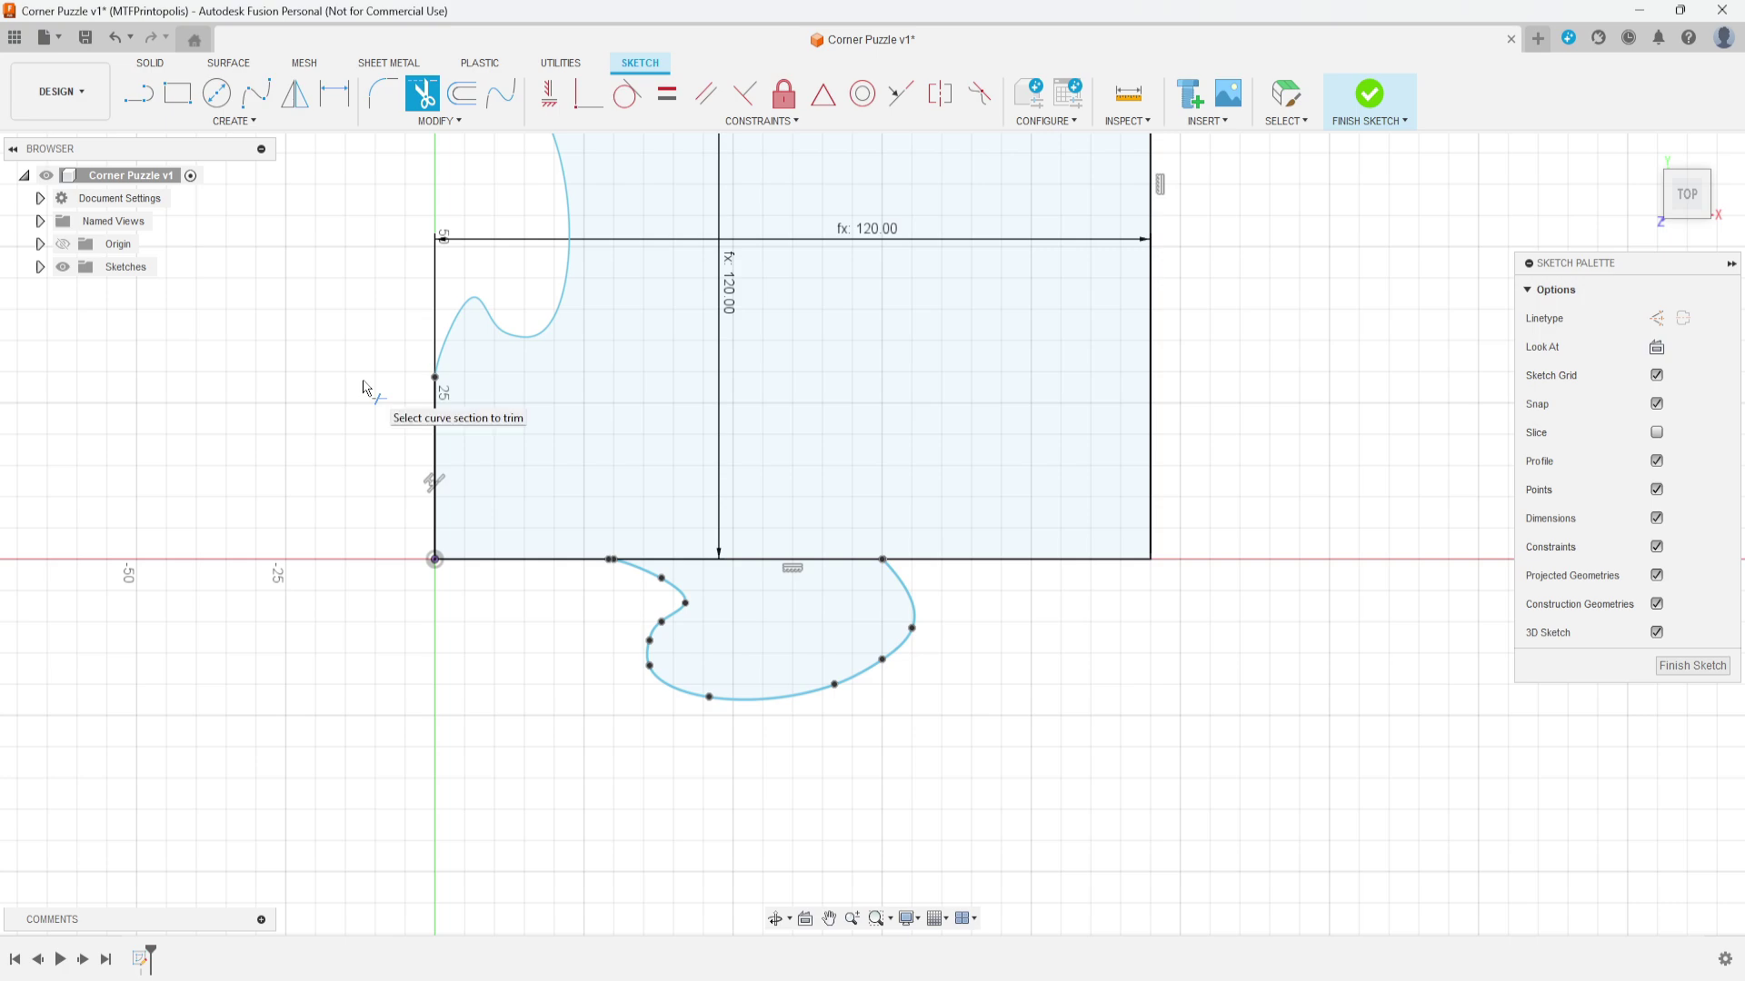
key(Escape)
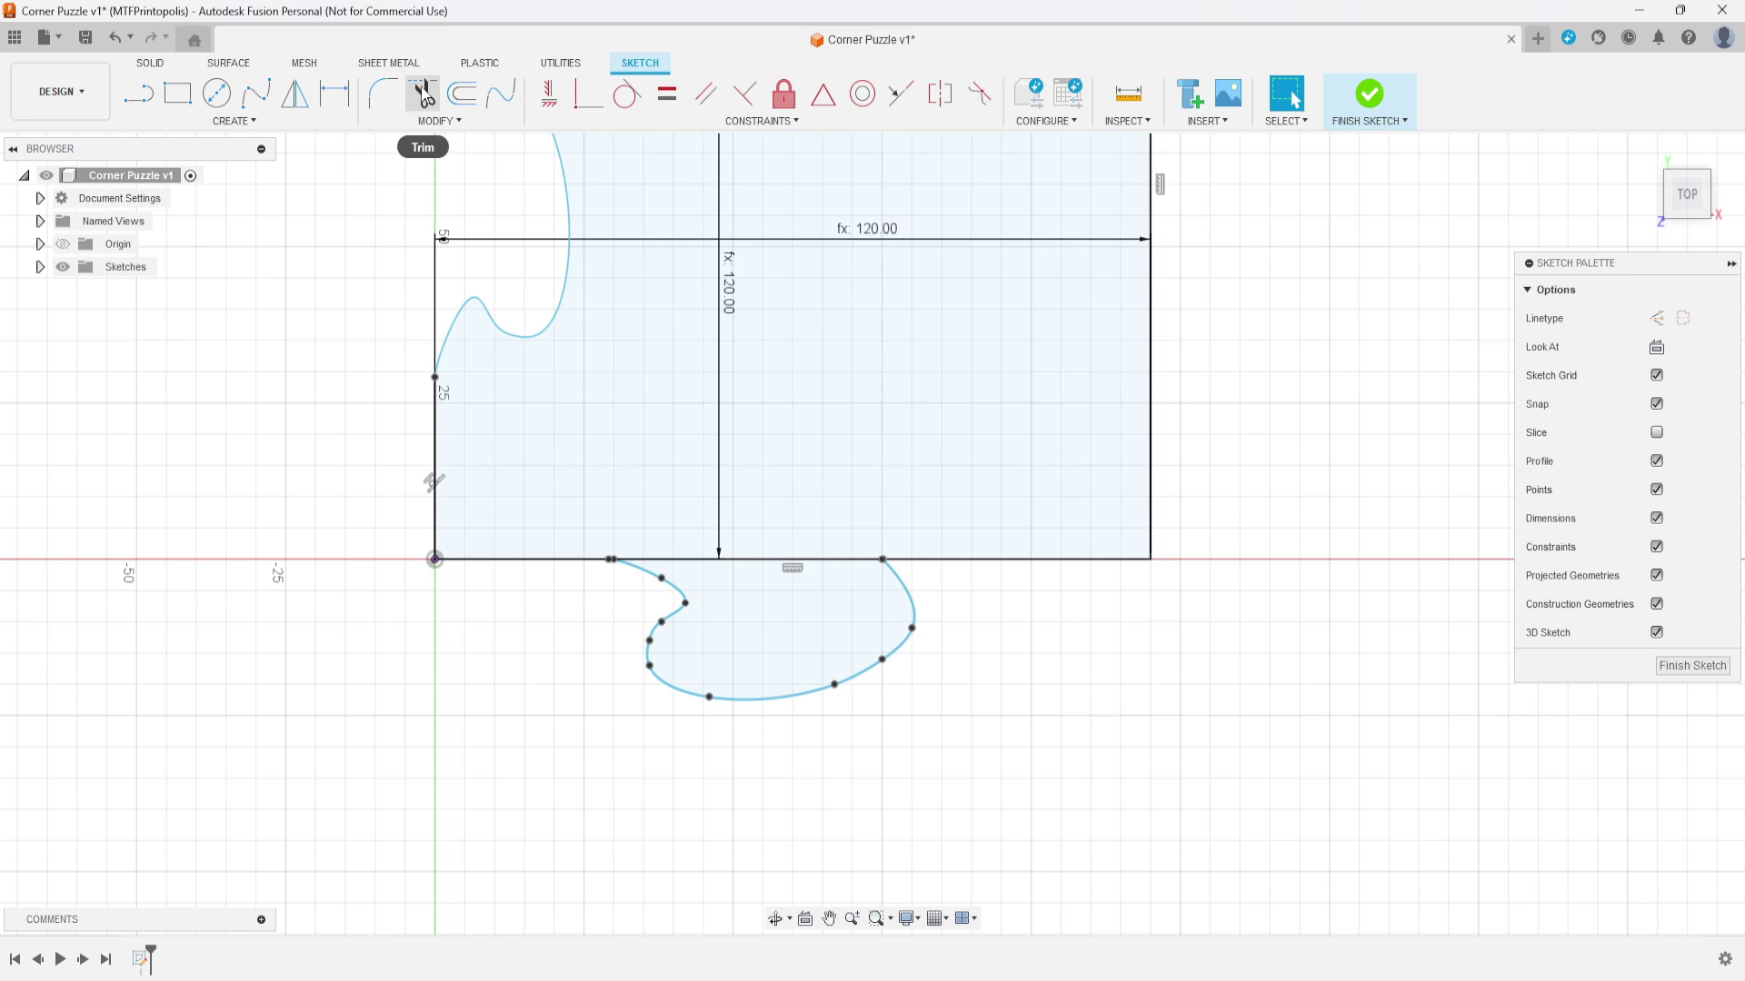
Step: Trim away the outer offset curve around the lower tab, keeping the tab's spline, and finish the sketch
click(424, 93)
scroll(534, 662, up, 10)
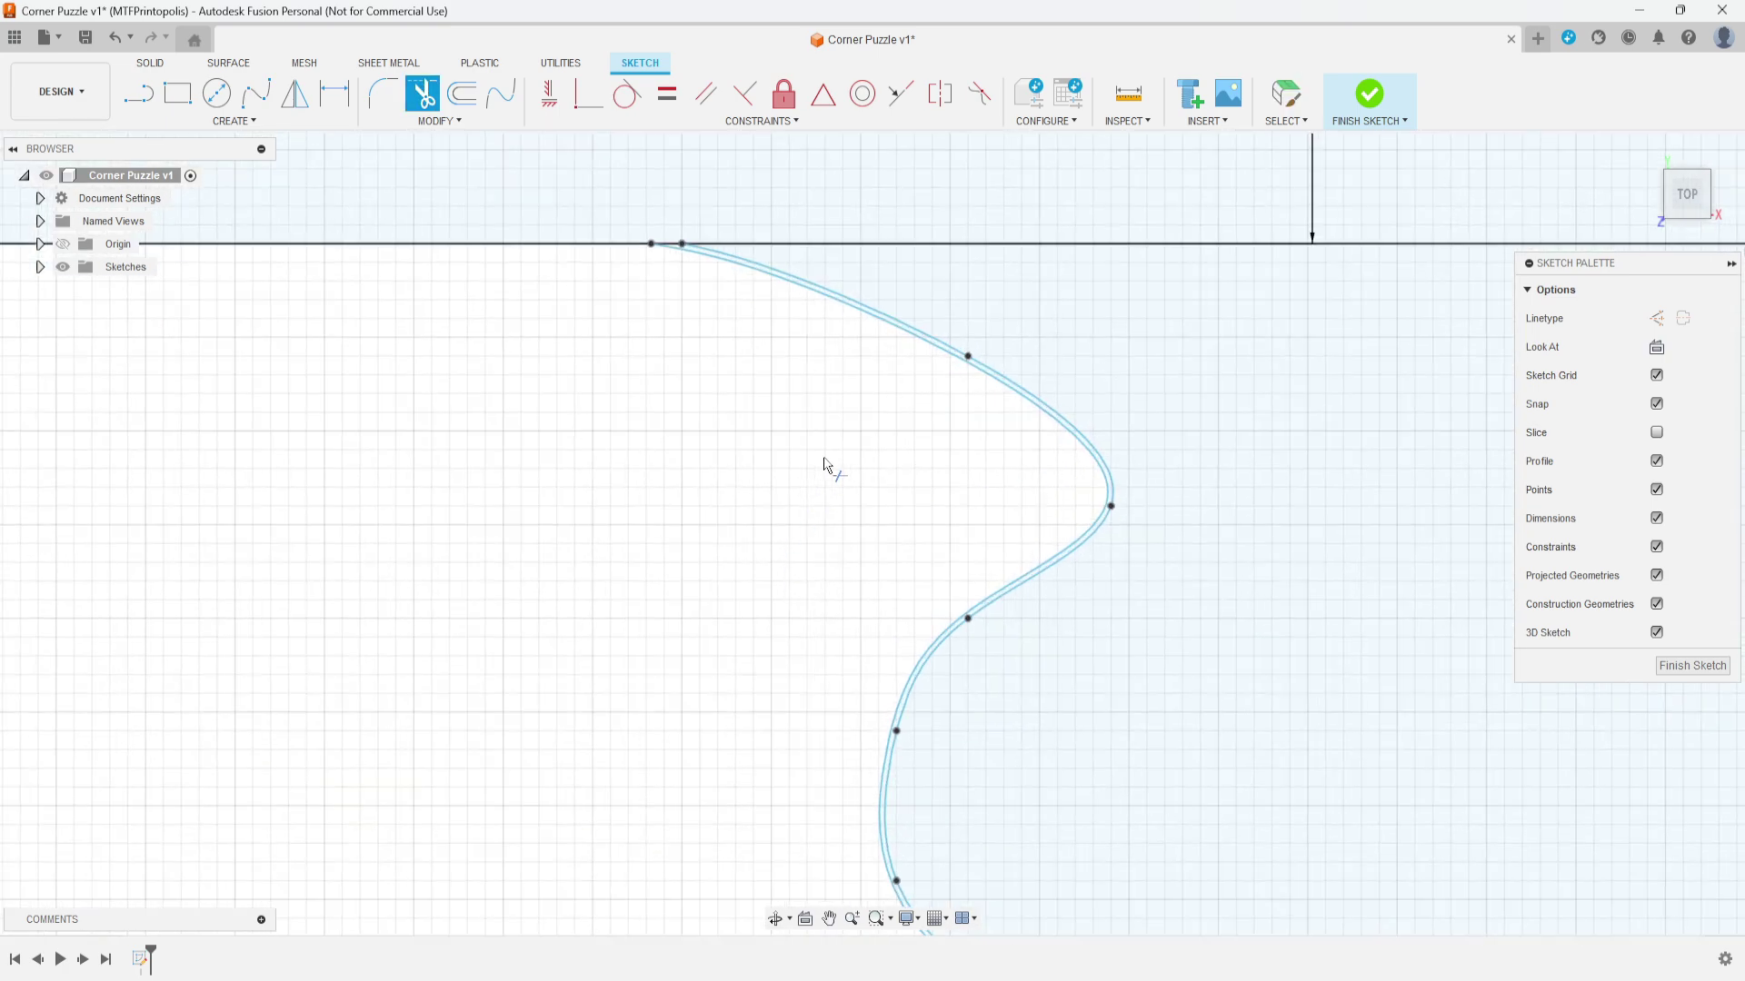
middle_drag(822, 467, 654, 732)
scroll(536, 614, up, 4)
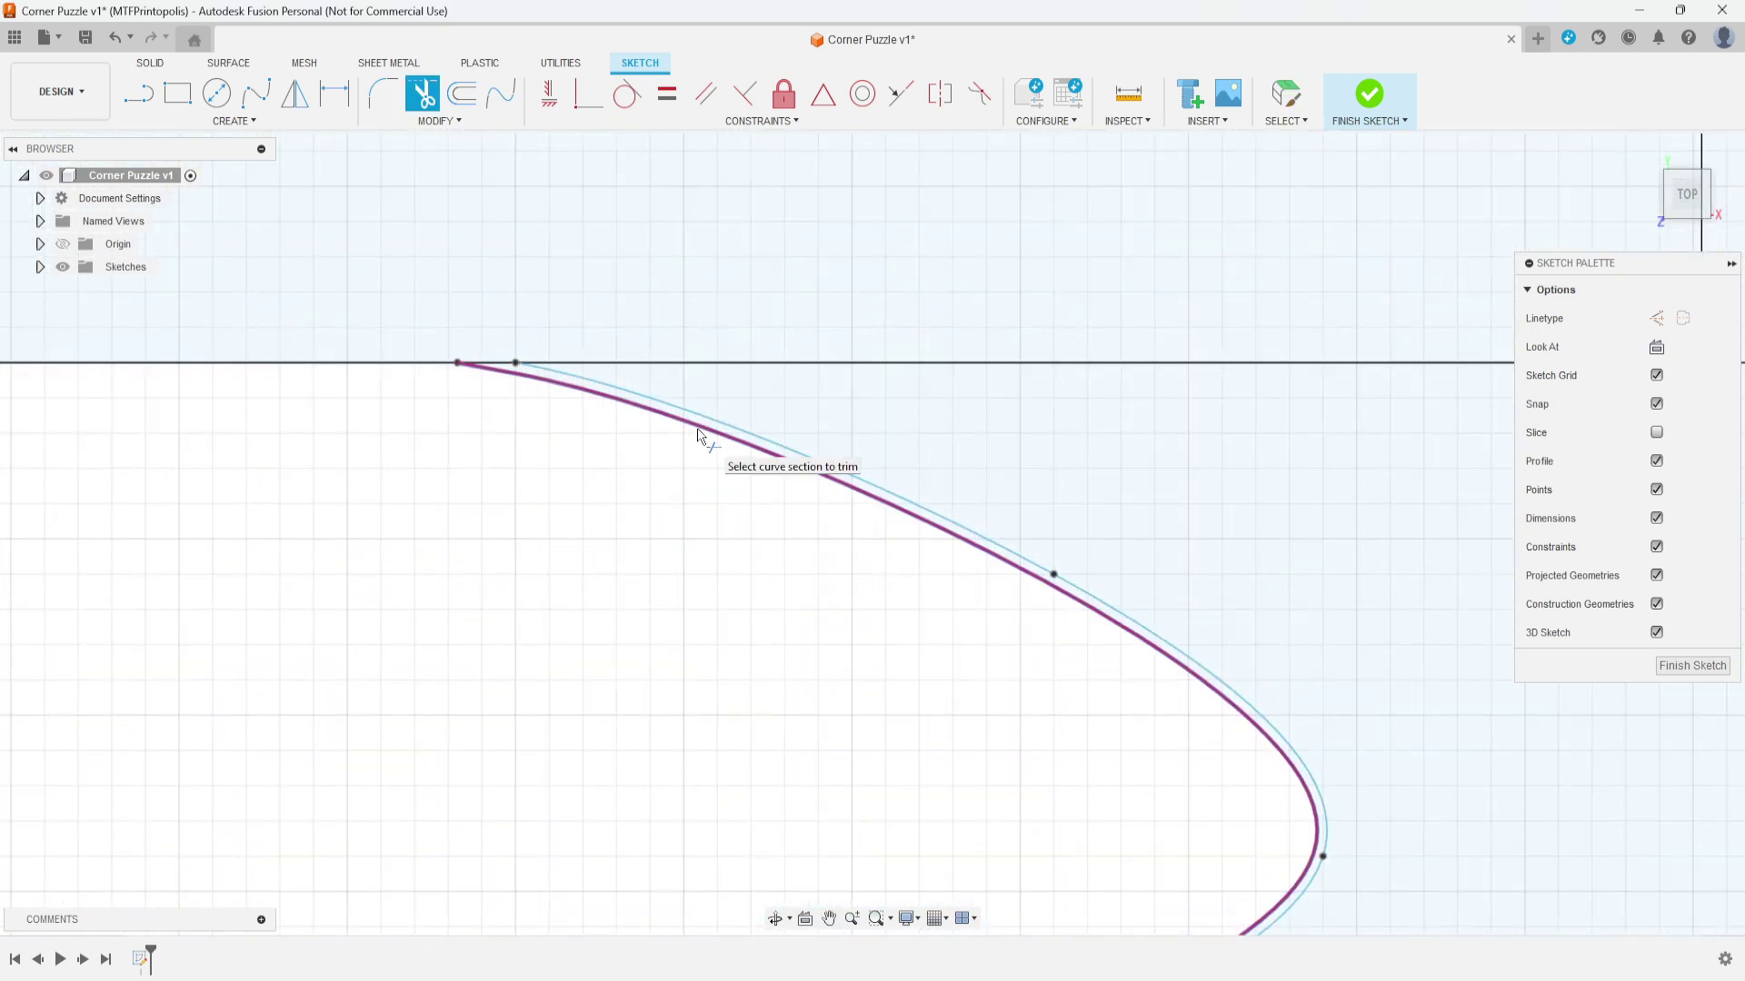
click(700, 433)
scroll(611, 655, down, 6)
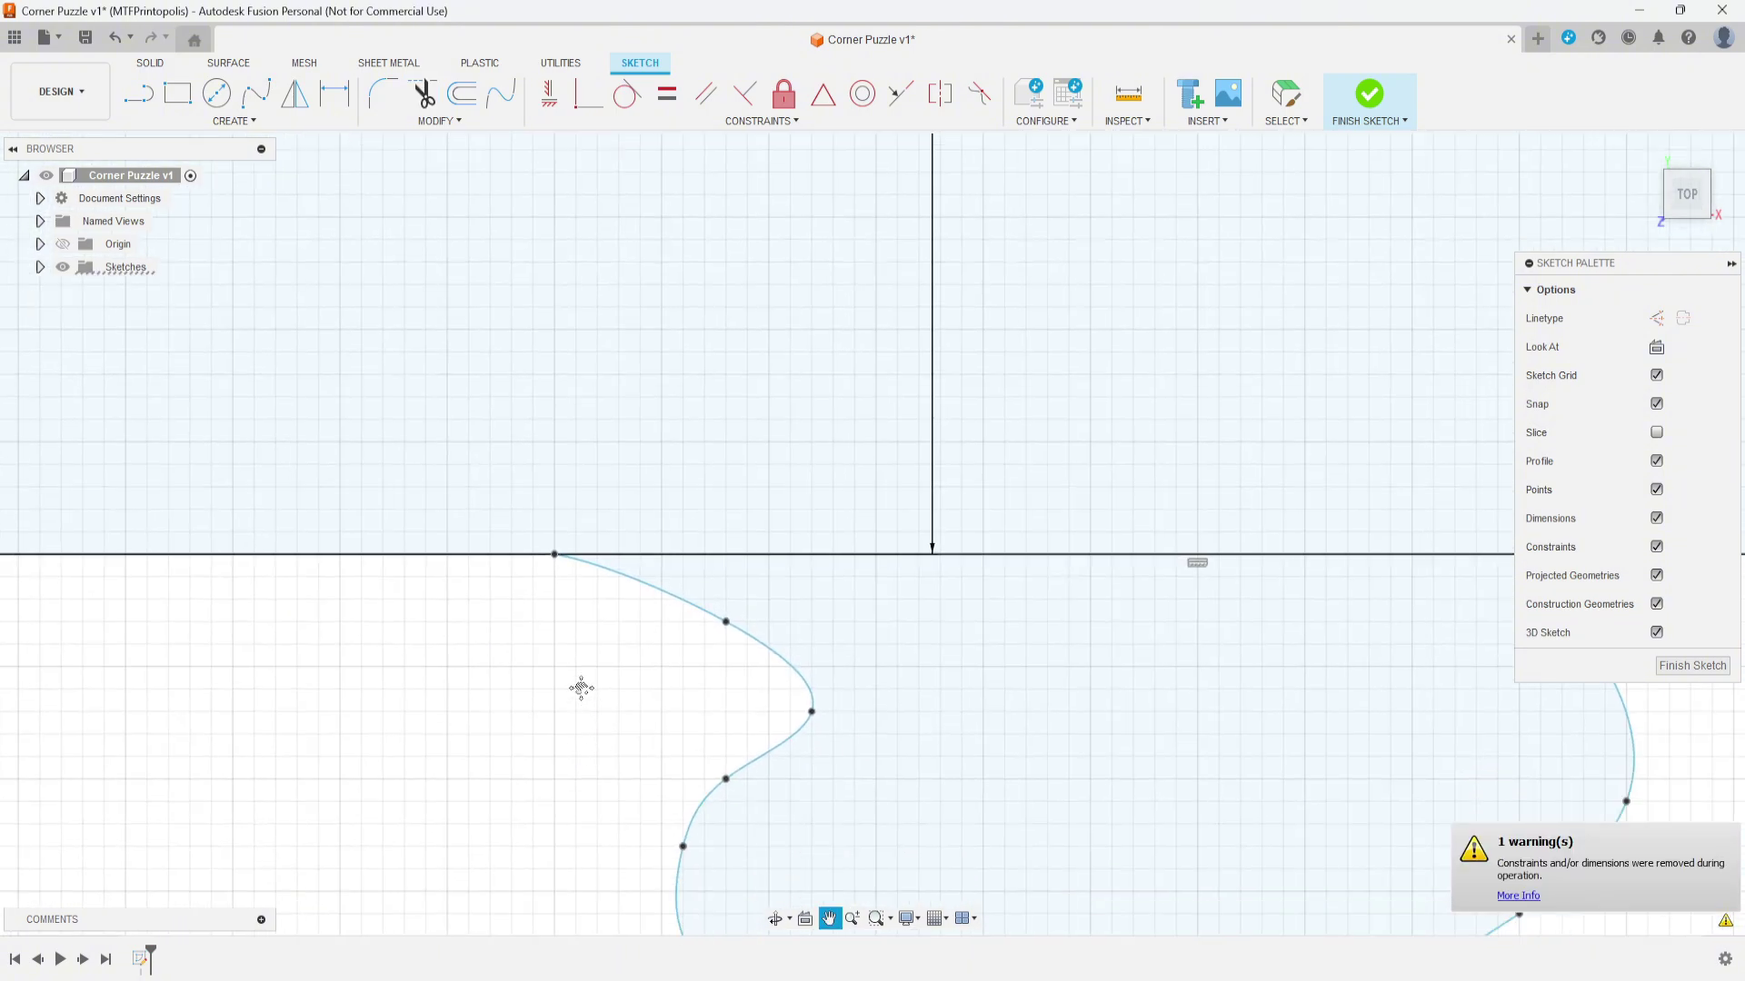
scroll(787, 713, down, 3)
middle_drag(883, 693, 619, 768)
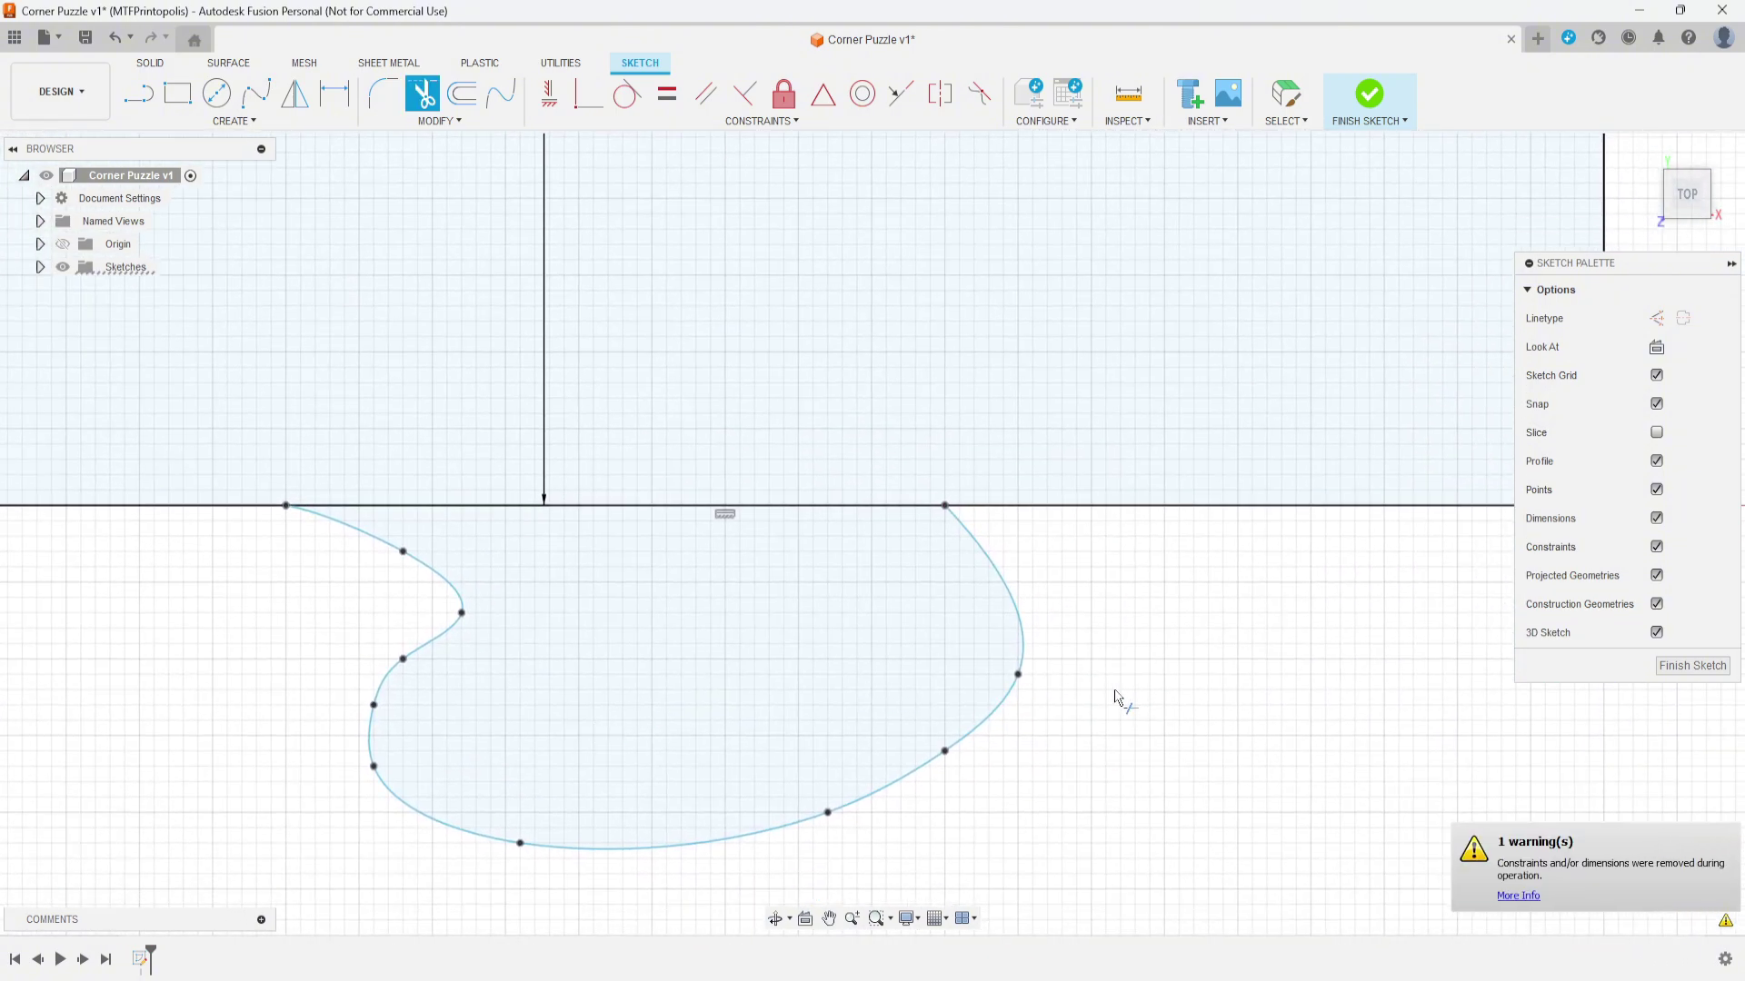
scroll(635, 670, down, 5)
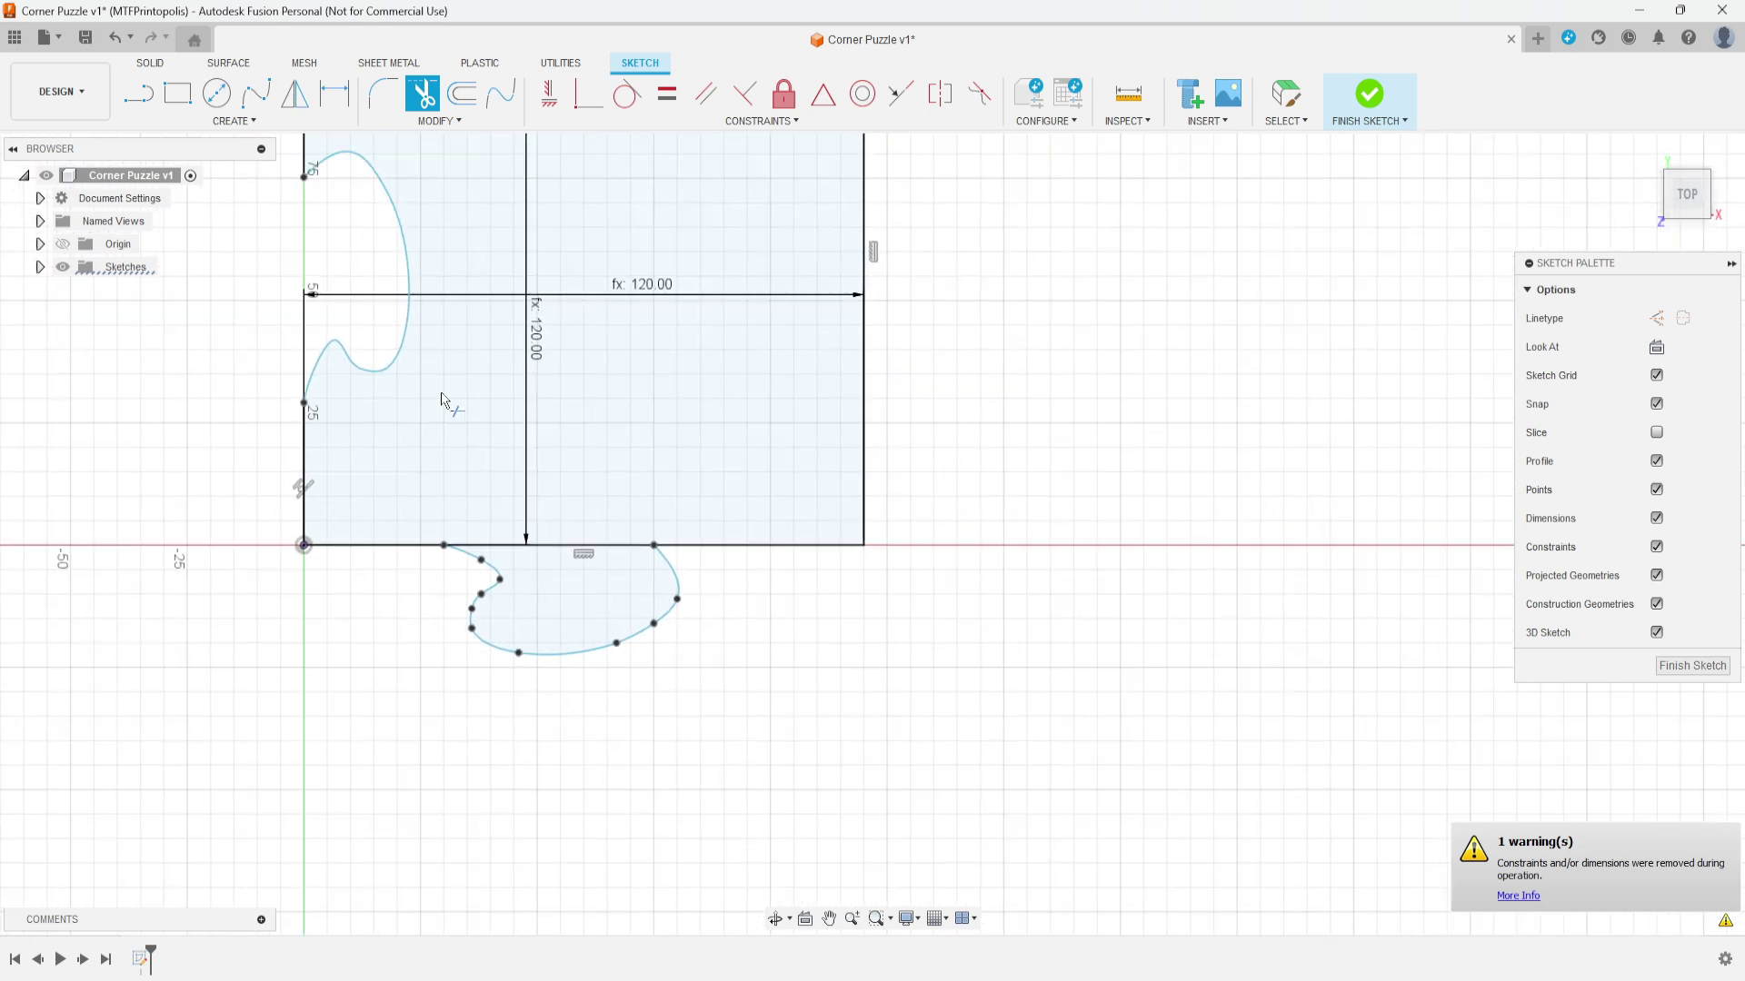
scroll(625, 571, up, 1)
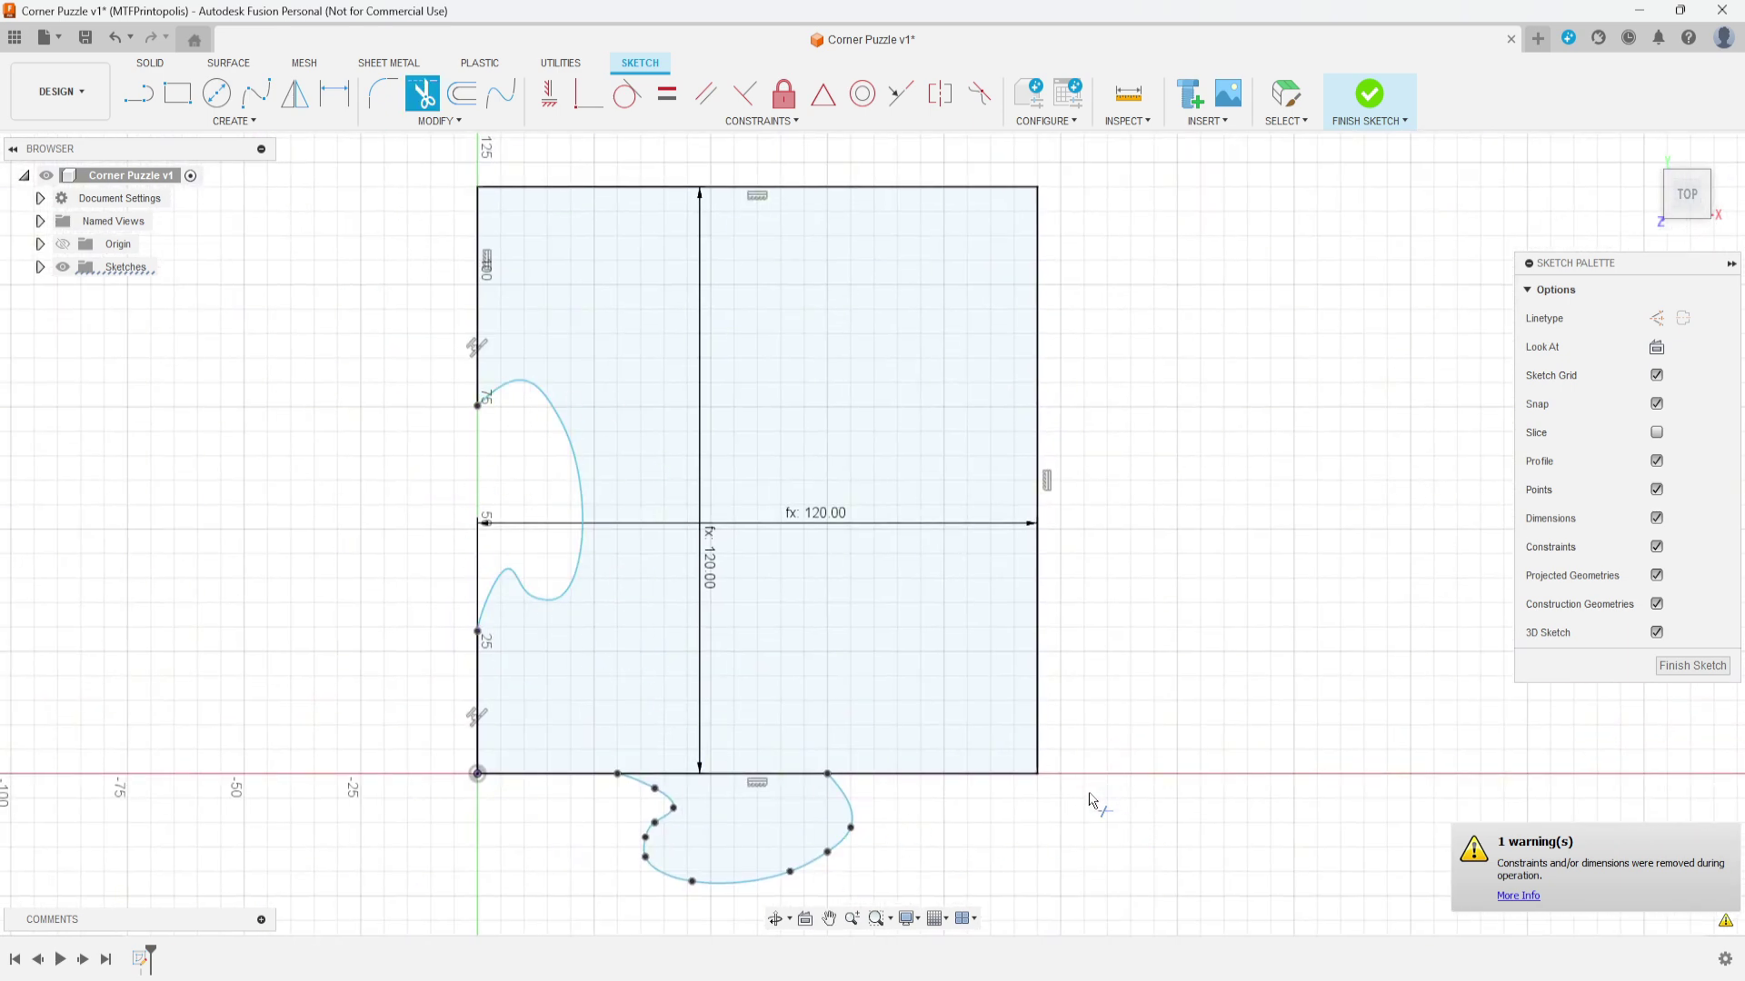
middle_drag(1090, 779, 1114, 615)
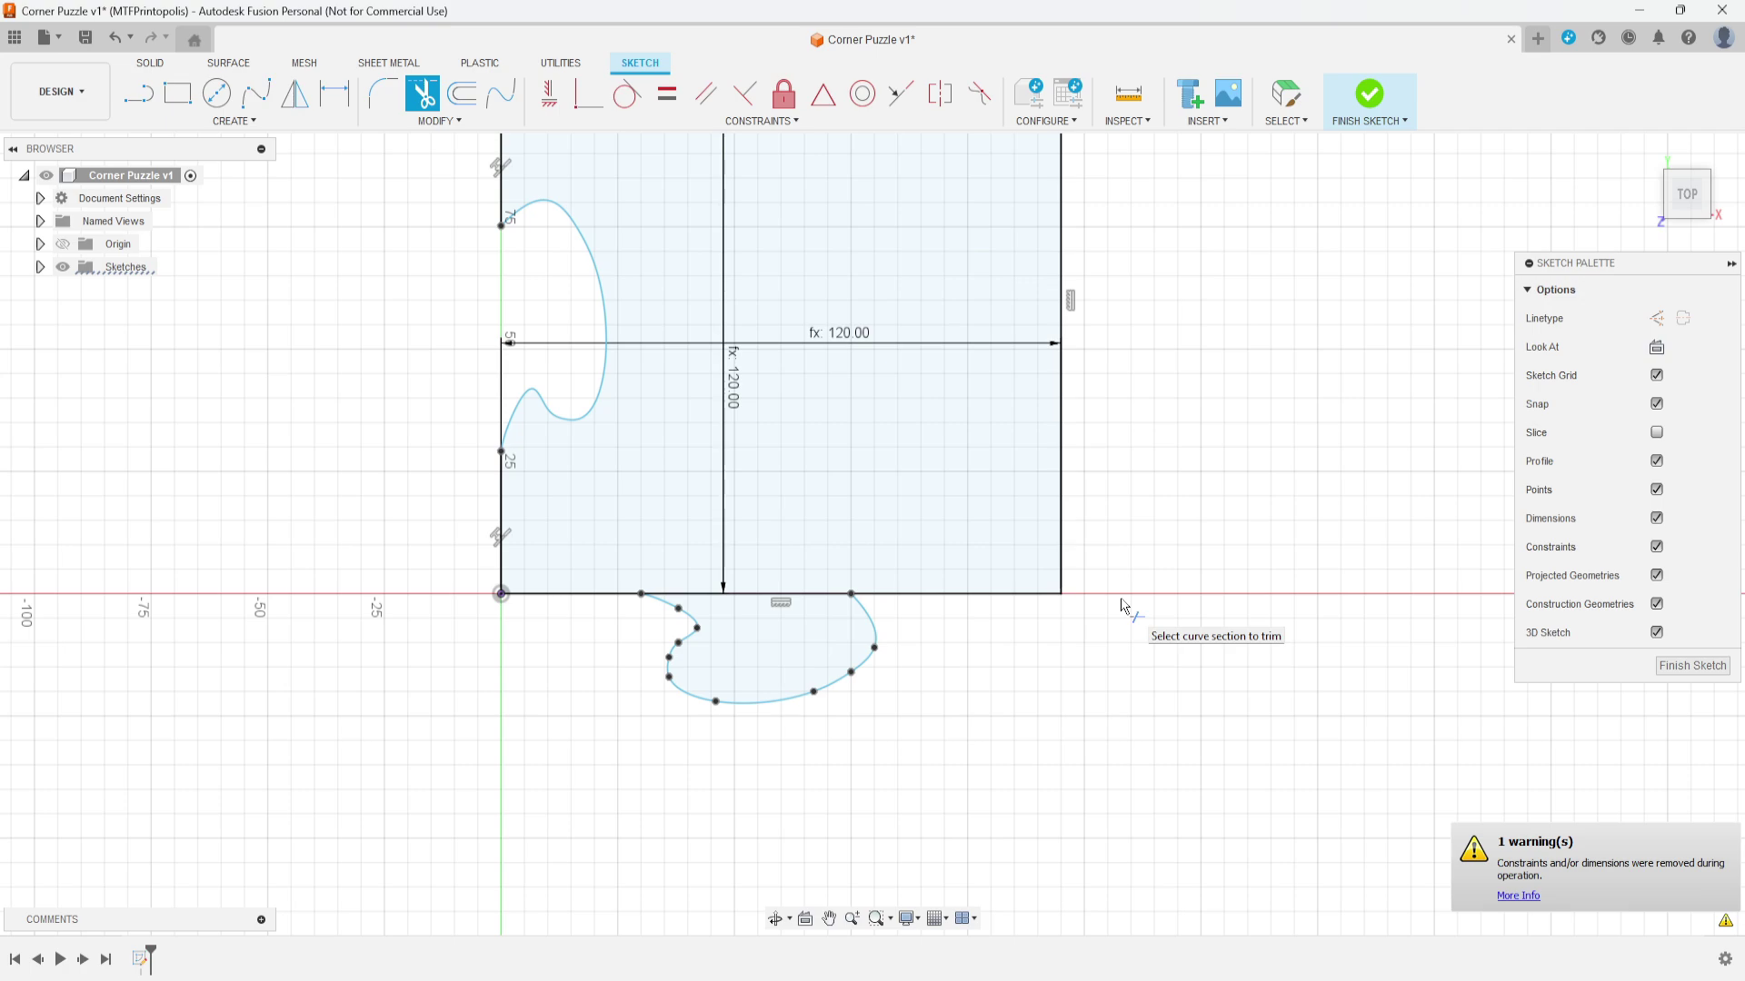
key(Escape)
scroll(879, 736, down, 2)
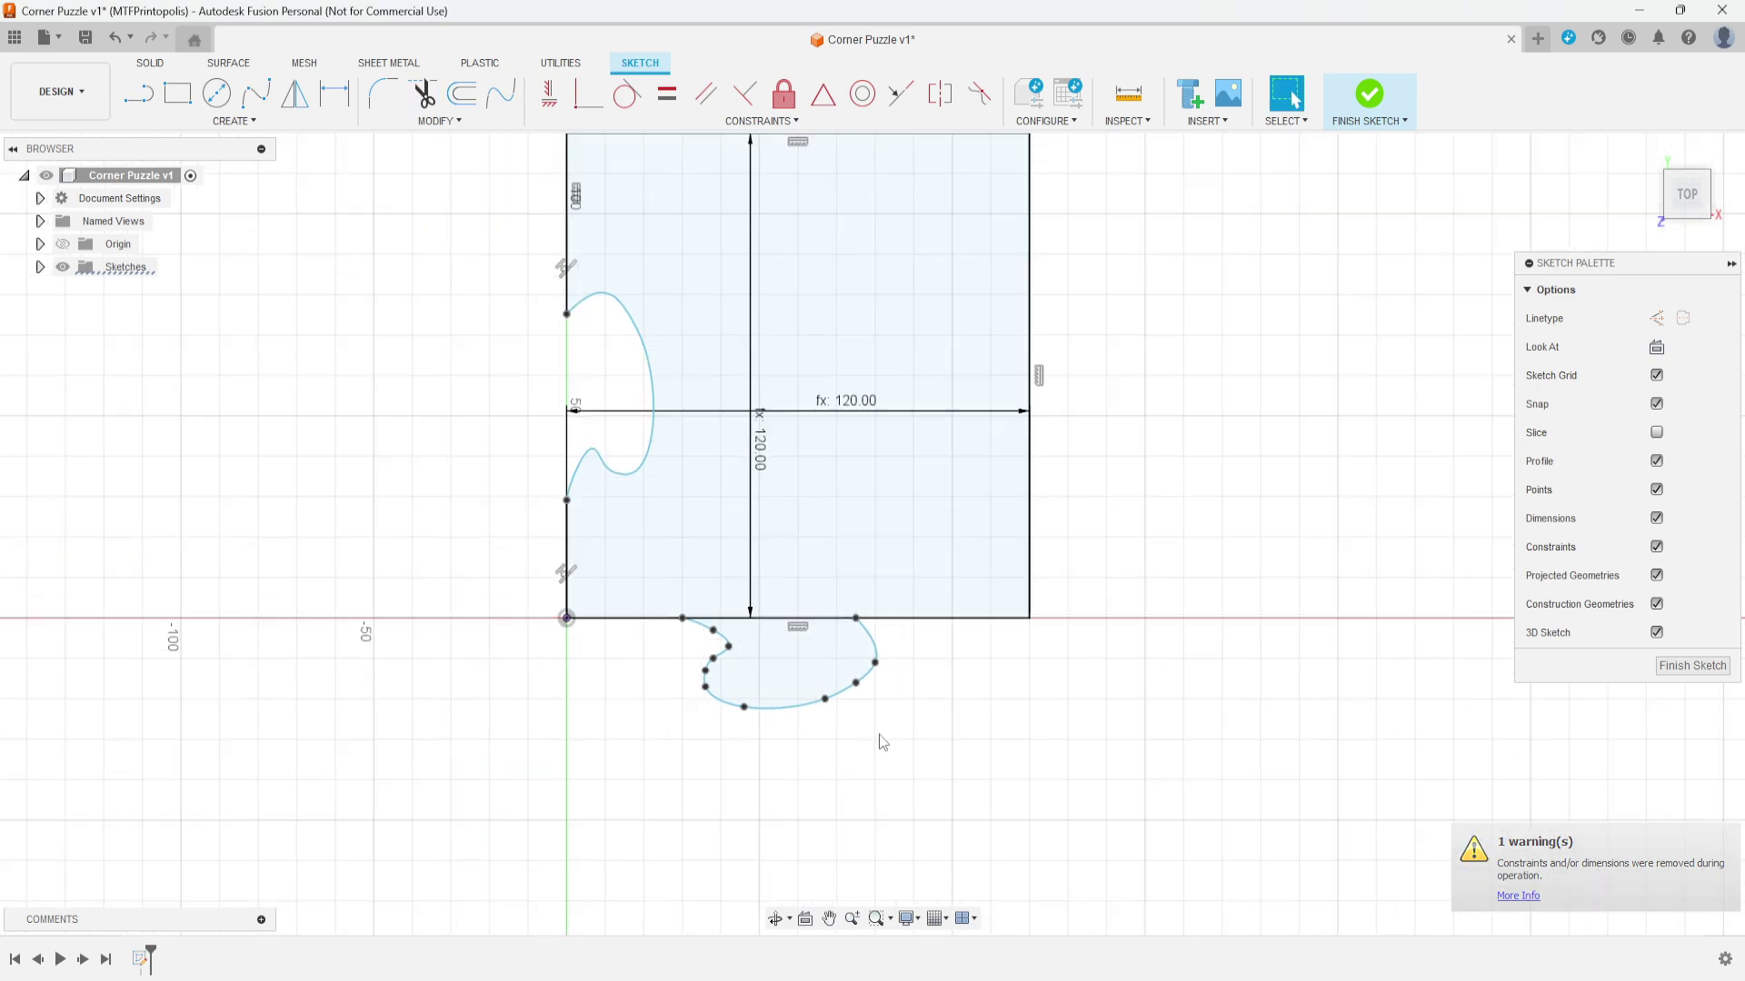
click(1692, 666)
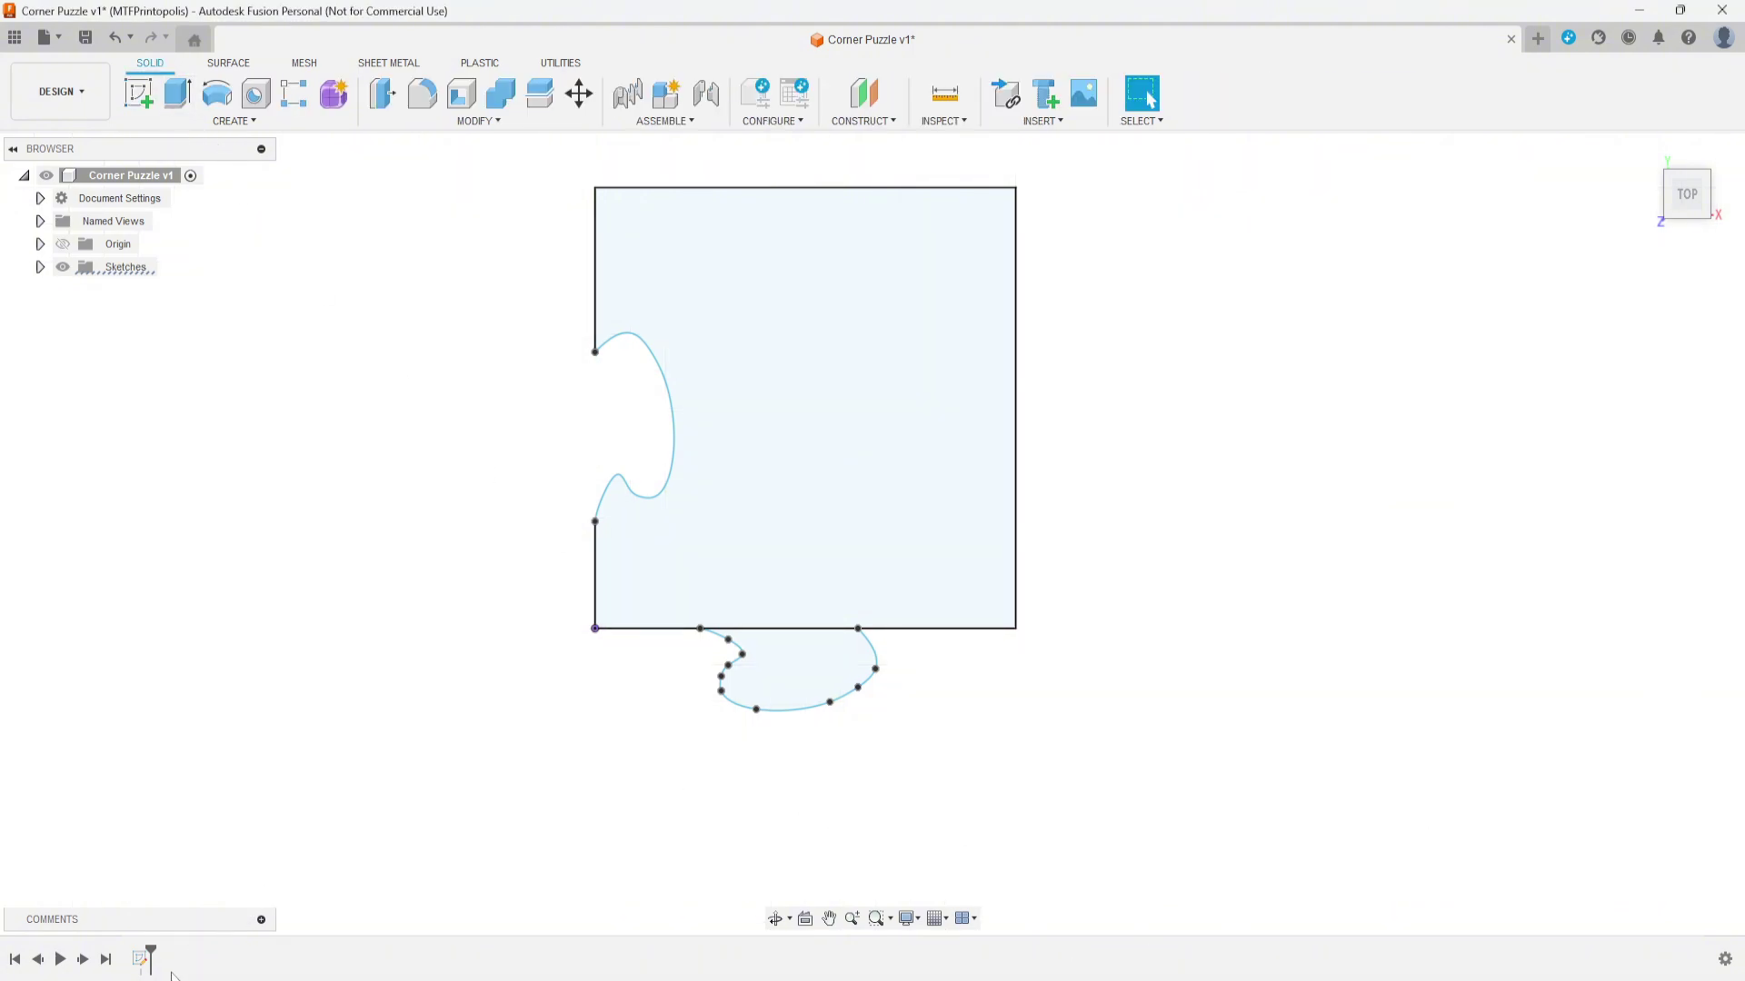
Step: Reopen the sketch for editing and trim the section of the square's lower edge between the tab's two ends
right_click(142, 958)
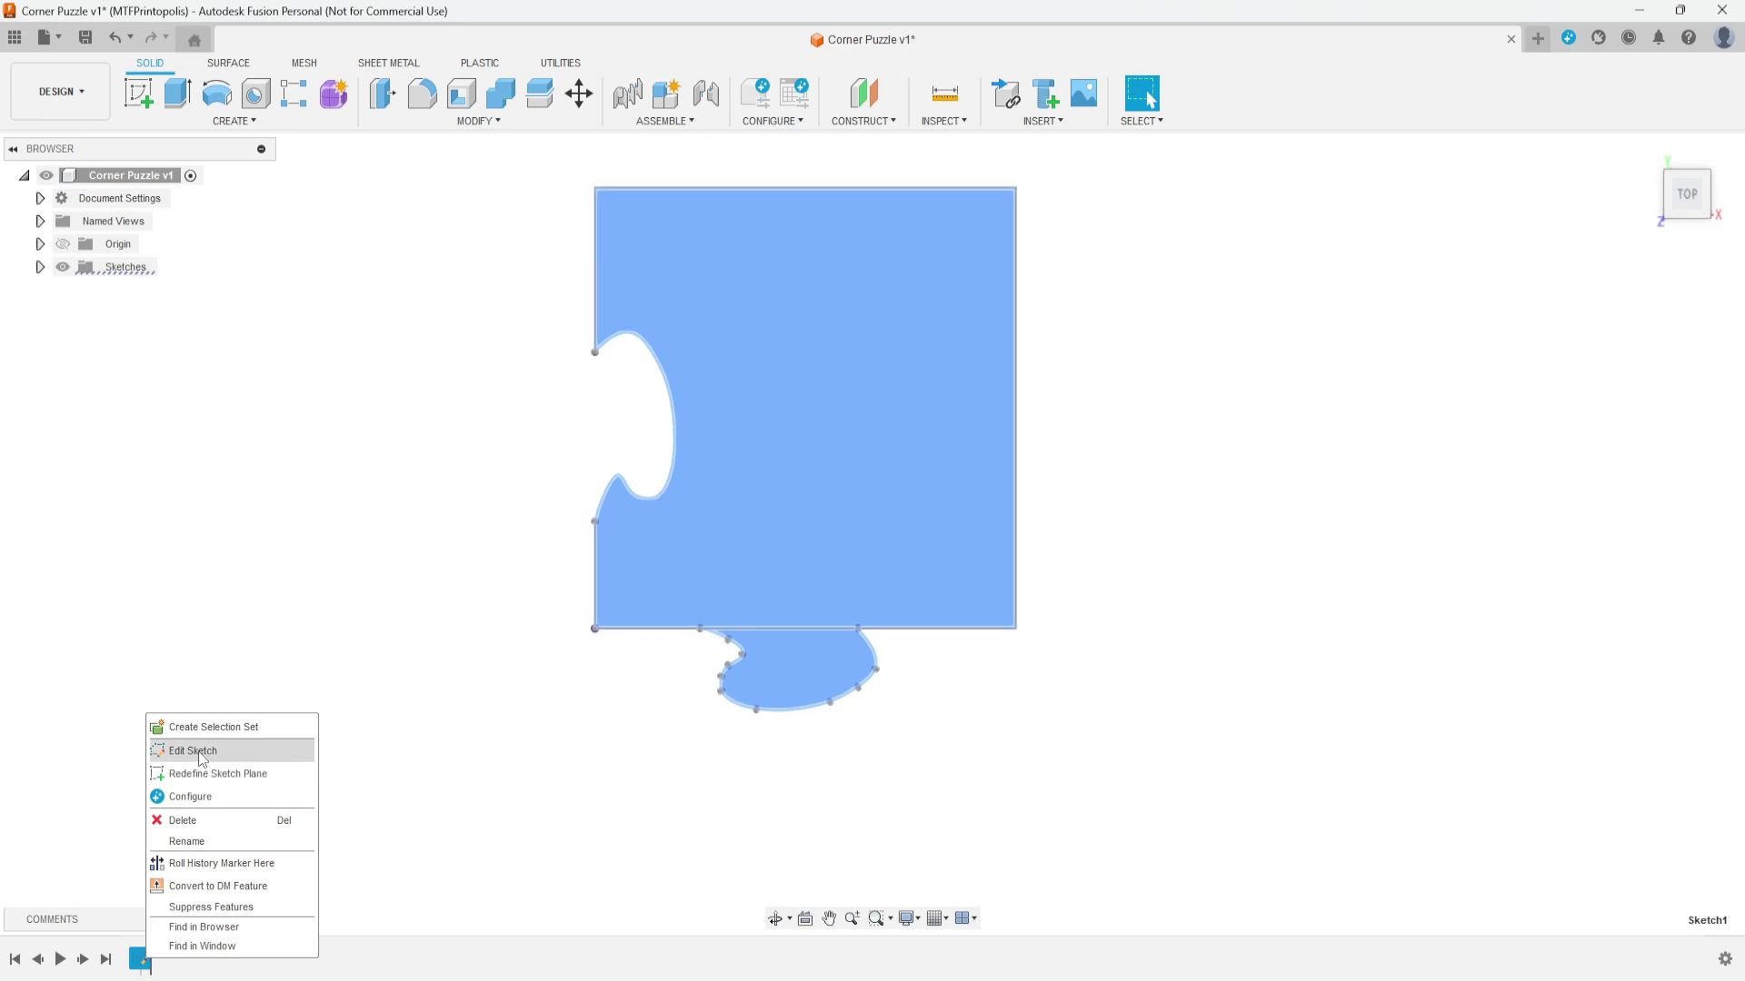
click(130, 947)
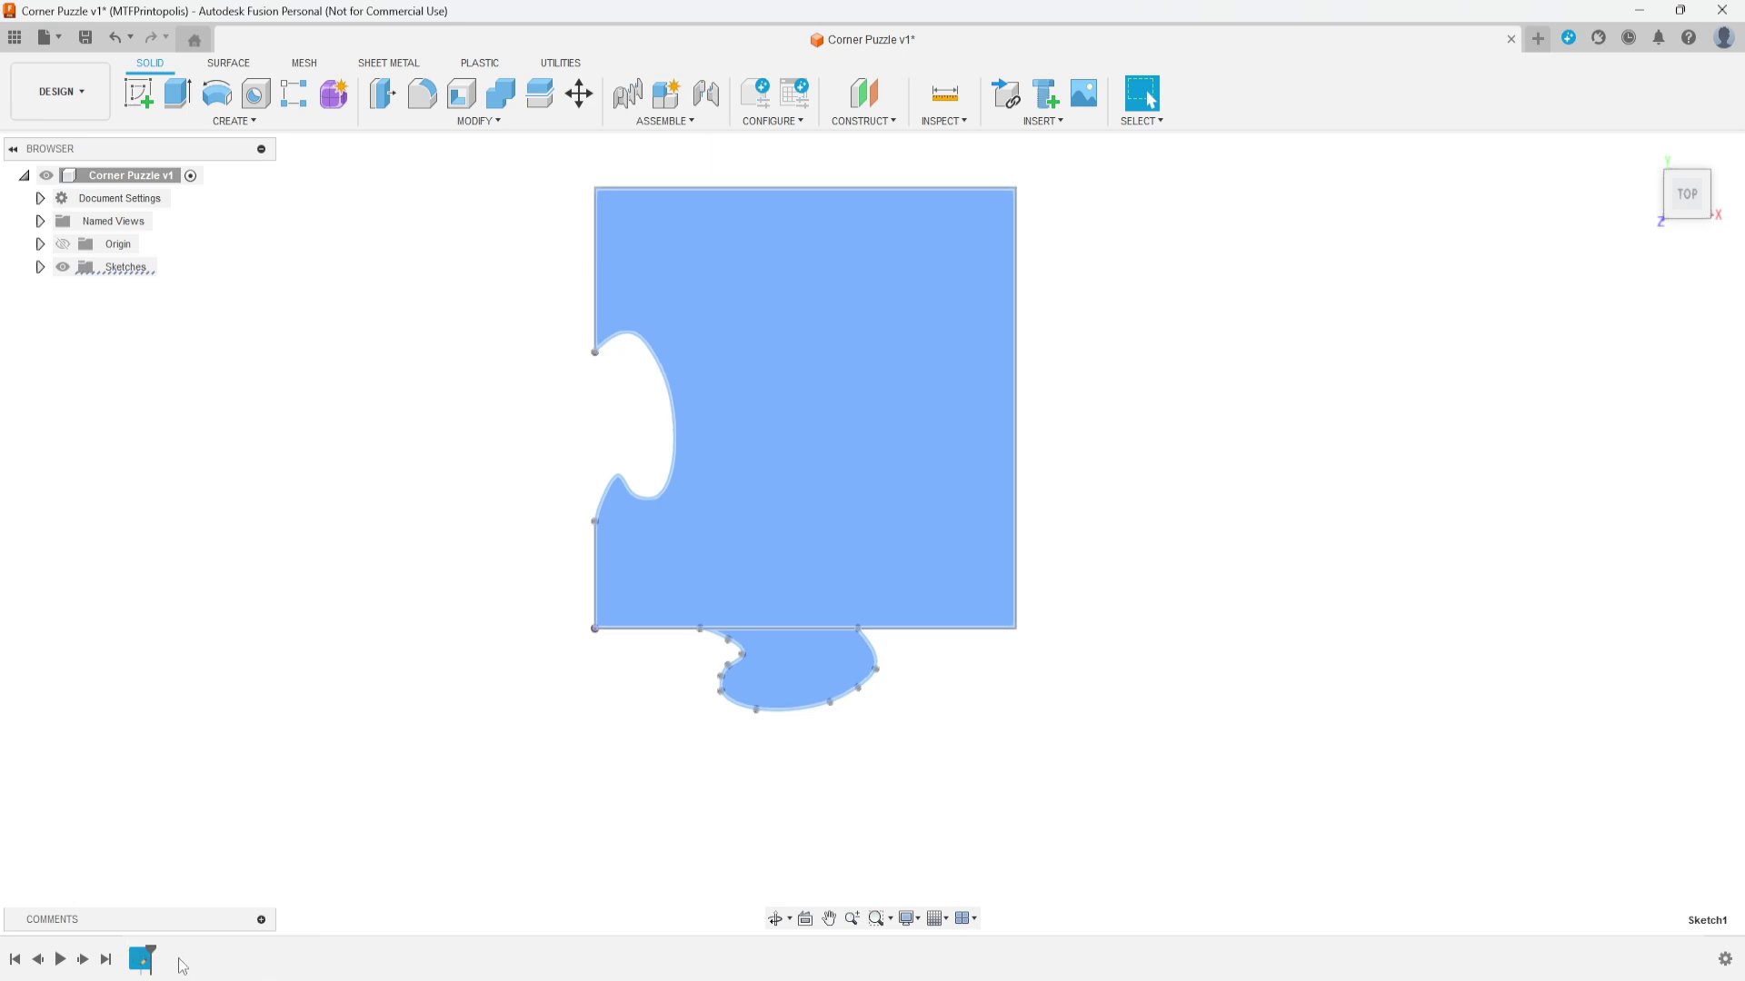
right_click(144, 961)
click(216, 772)
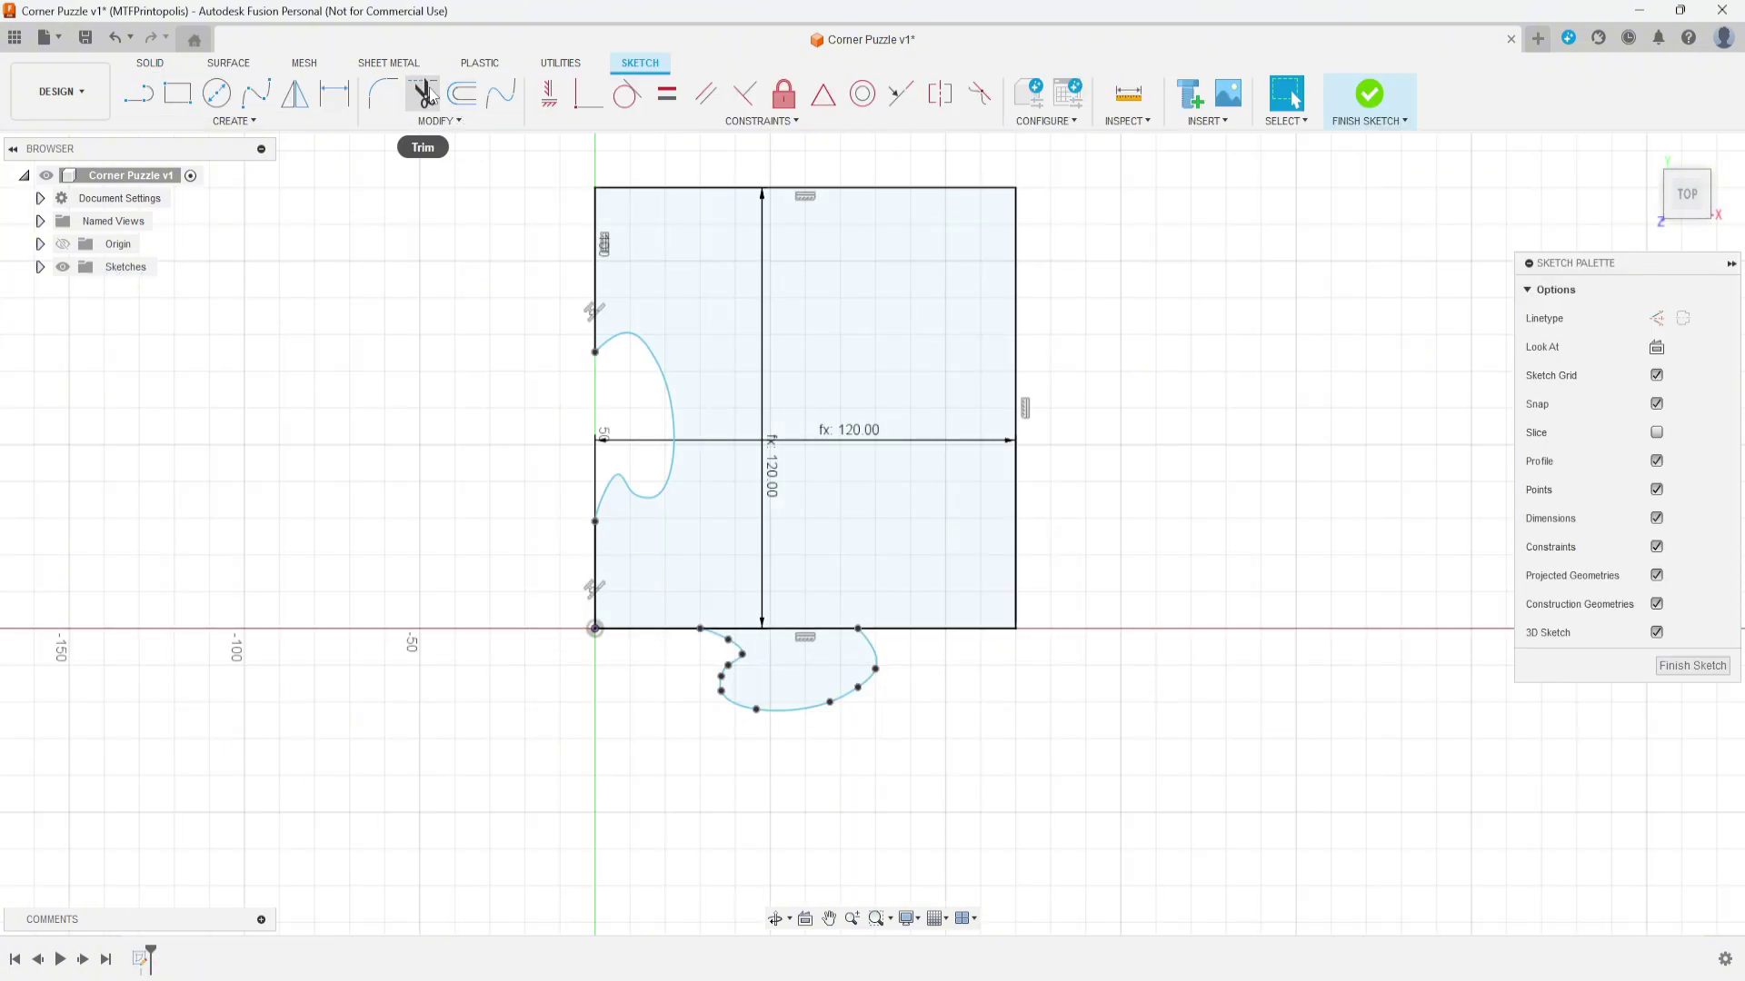
click(423, 93)
scroll(668, 563, up, 3)
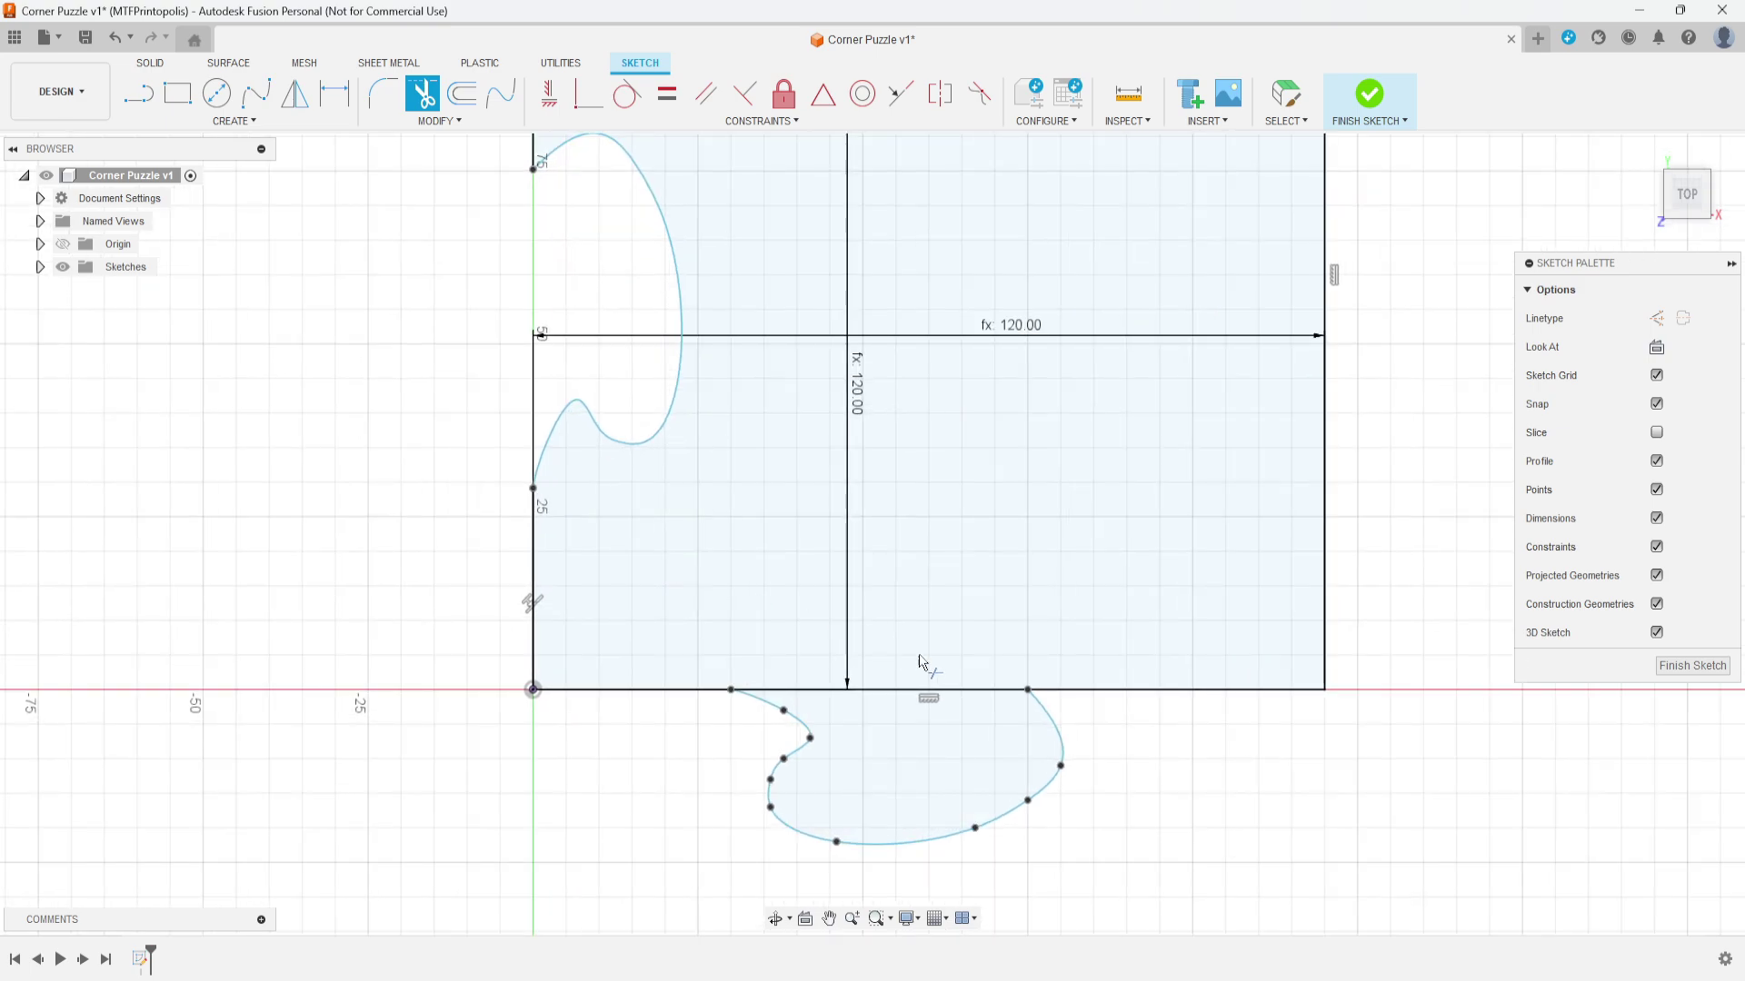
scroll(923, 662, up, 2)
middle_drag(936, 776, 892, 499)
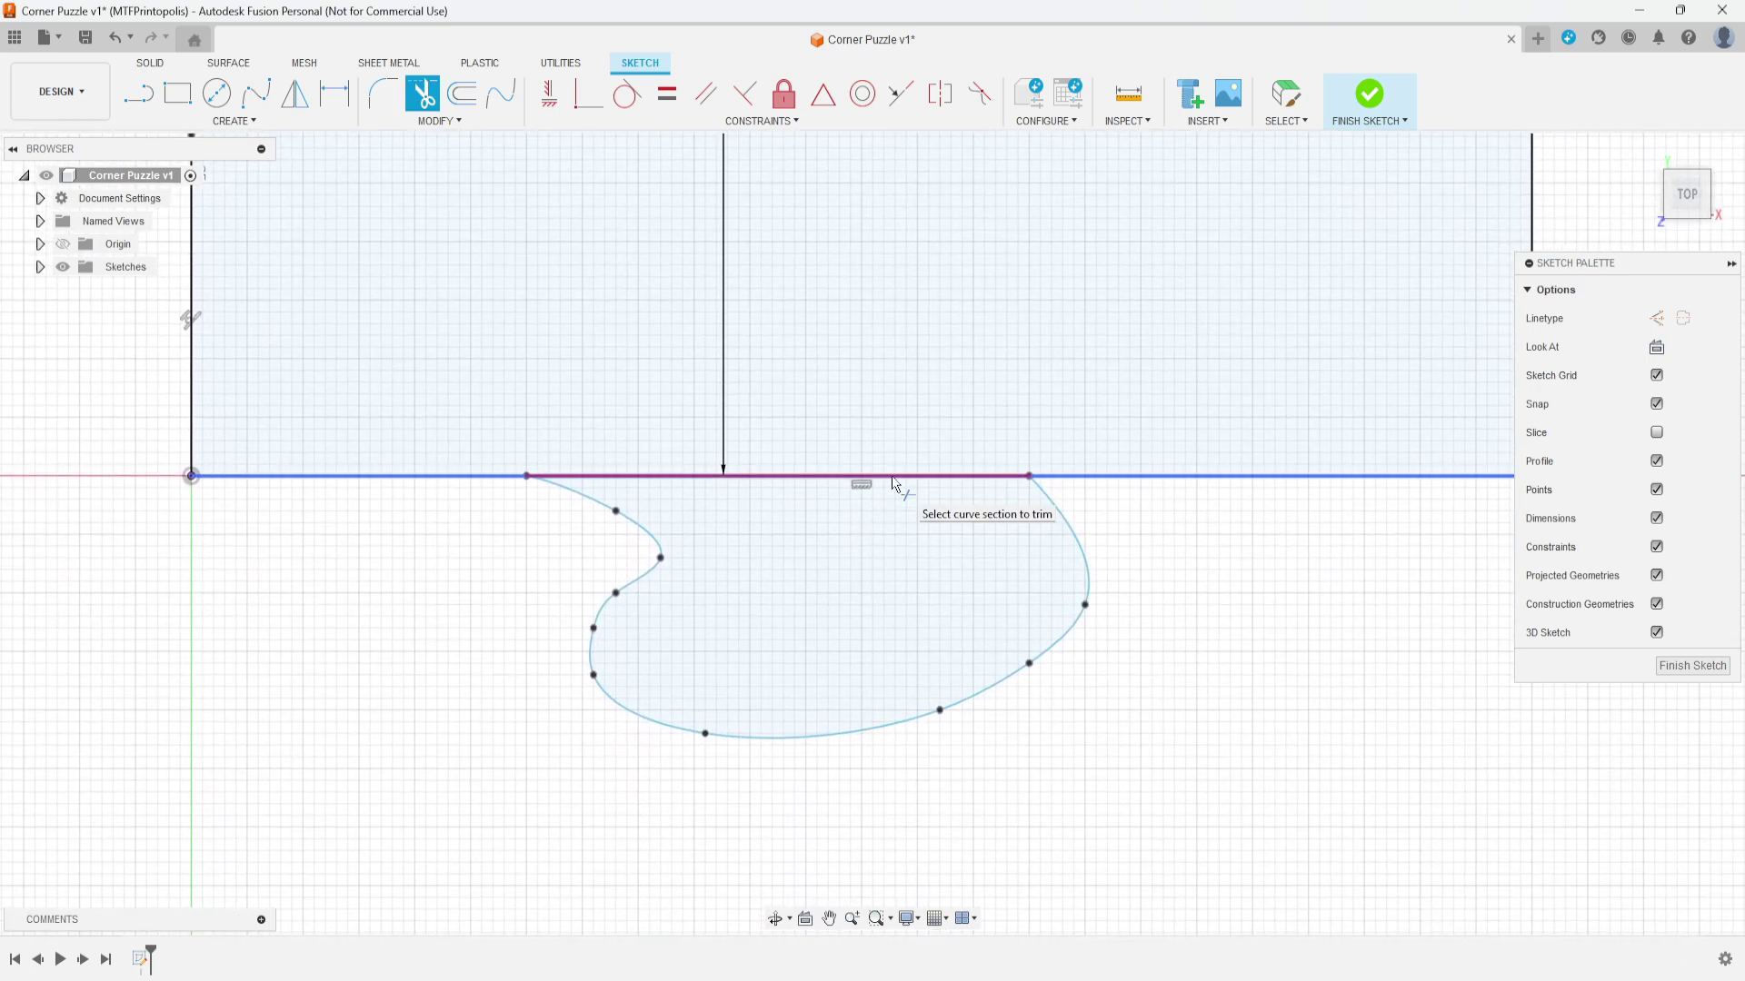
click(892, 484)
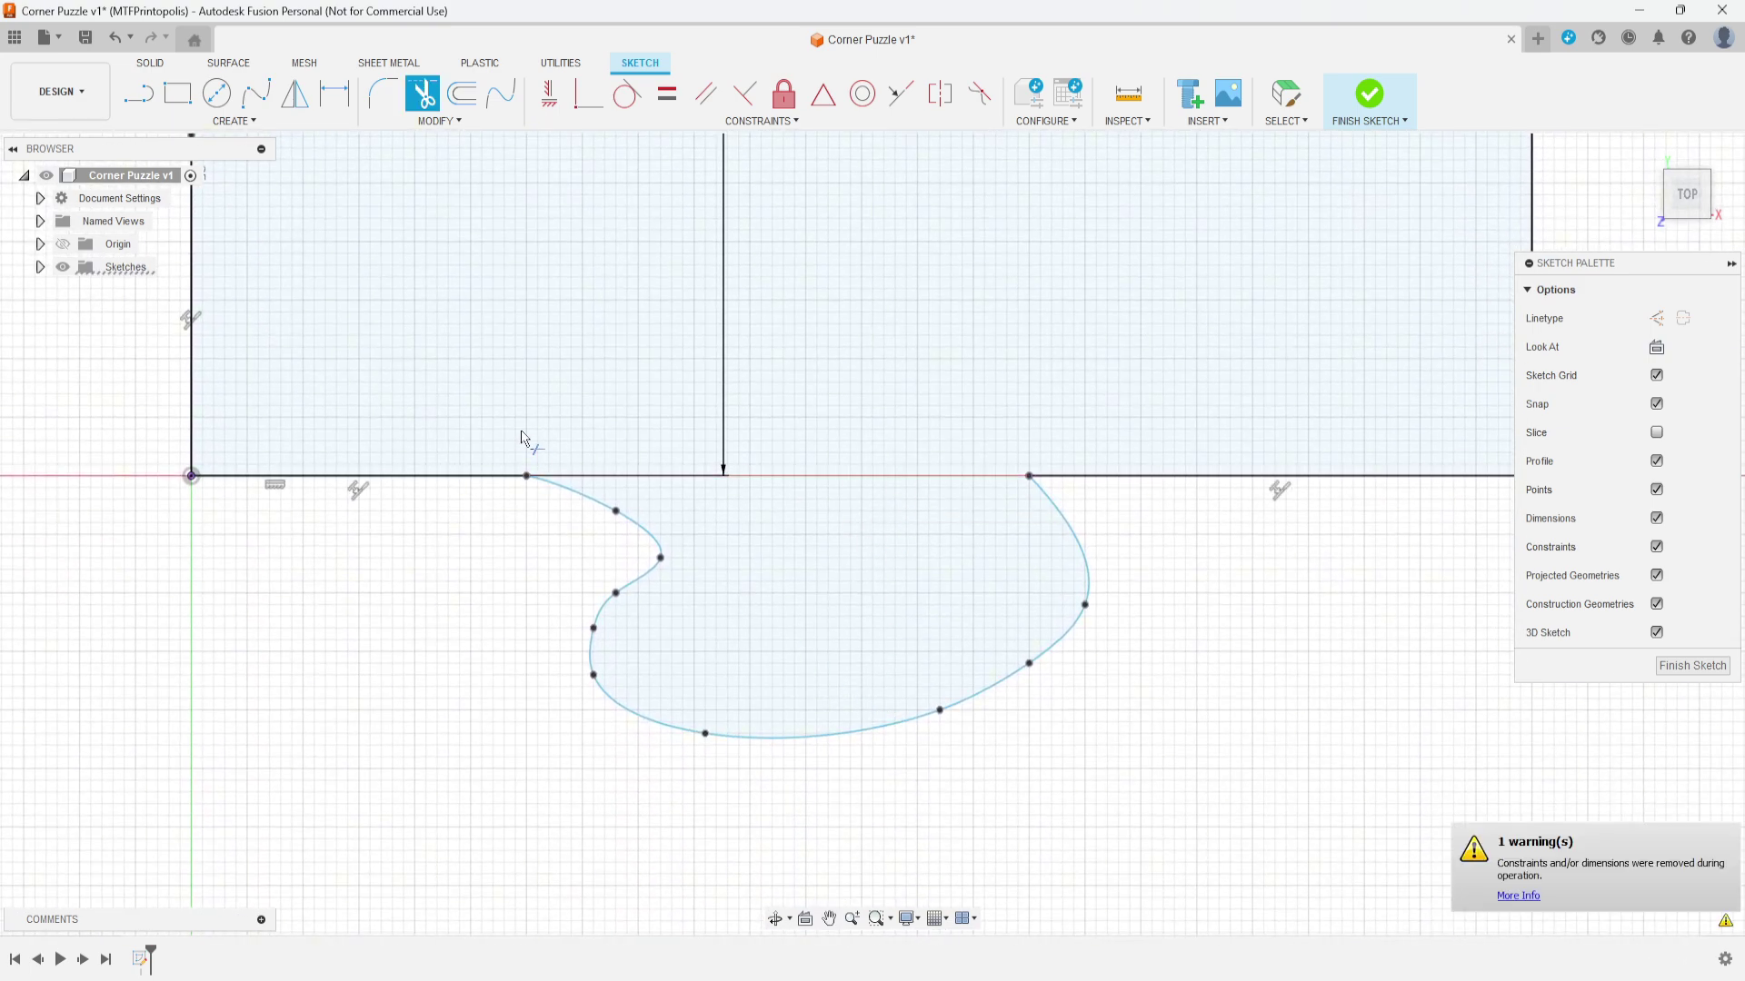
scroll(600, 502, up, 2)
scroll(713, 475, down, 2)
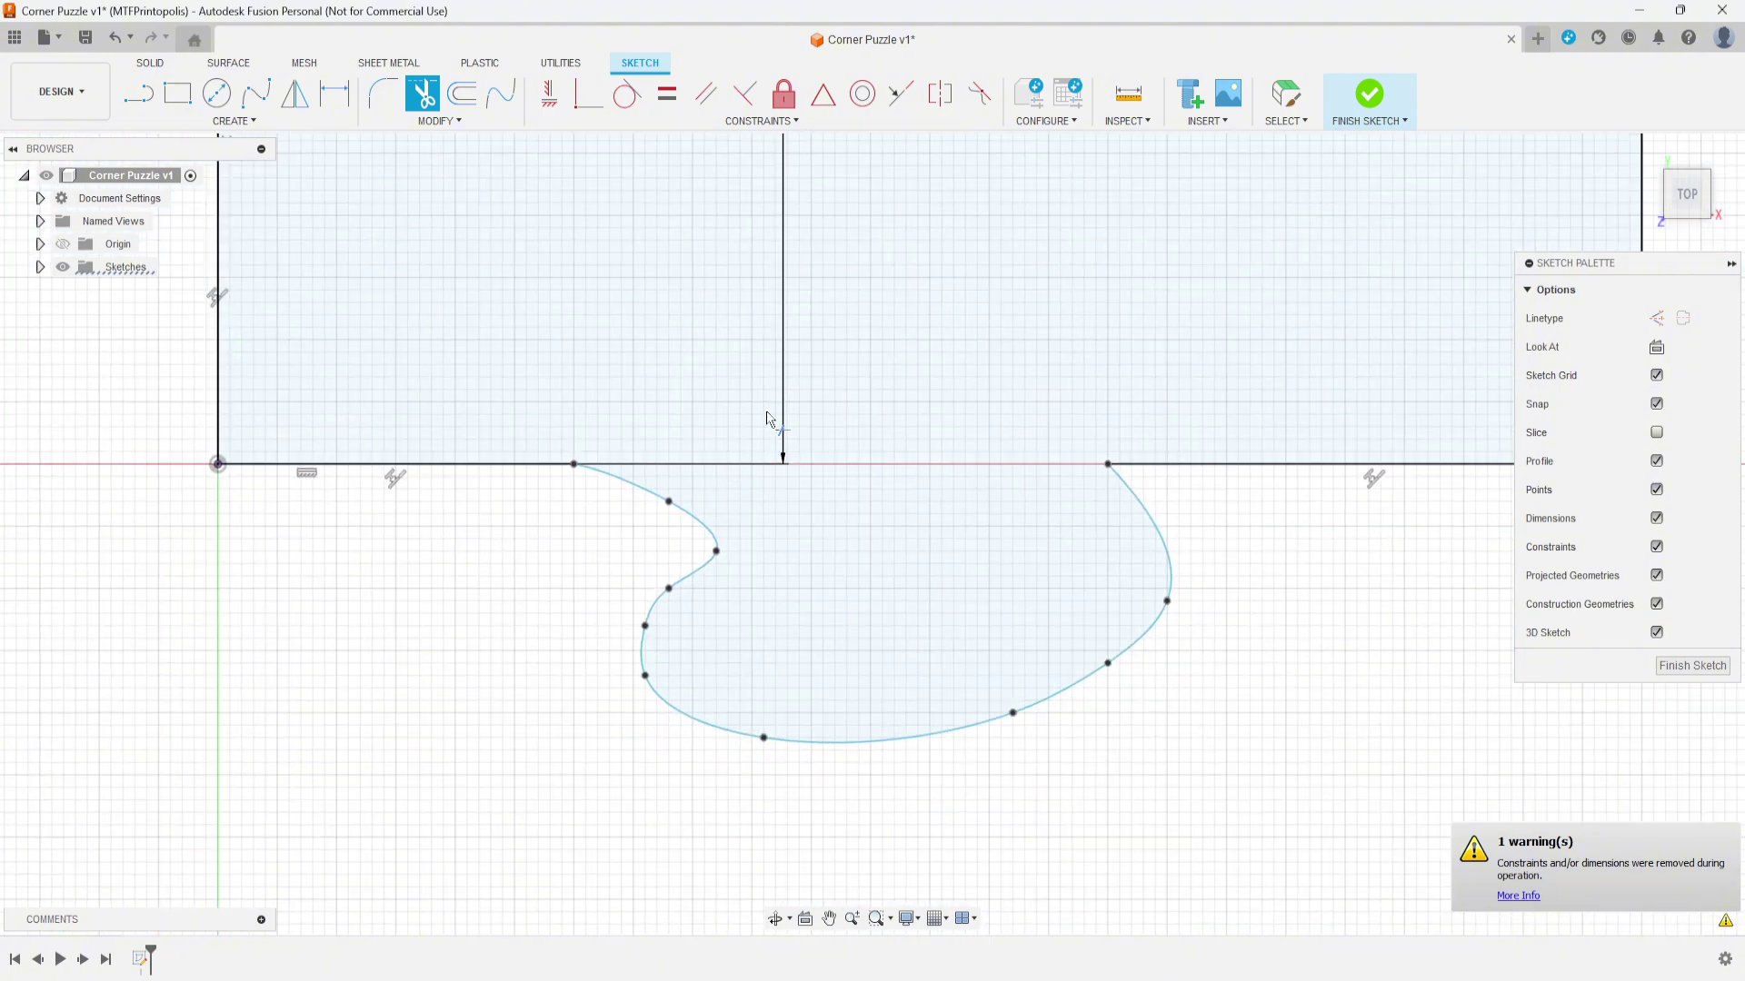
Step: Move the square's vertical size dimension closer to its left edge, clear of the tab's opening
key(Escape)
drag(773, 425, 436, 427)
scroll(446, 364, down, 2)
middle_drag(448, 342, 581, 781)
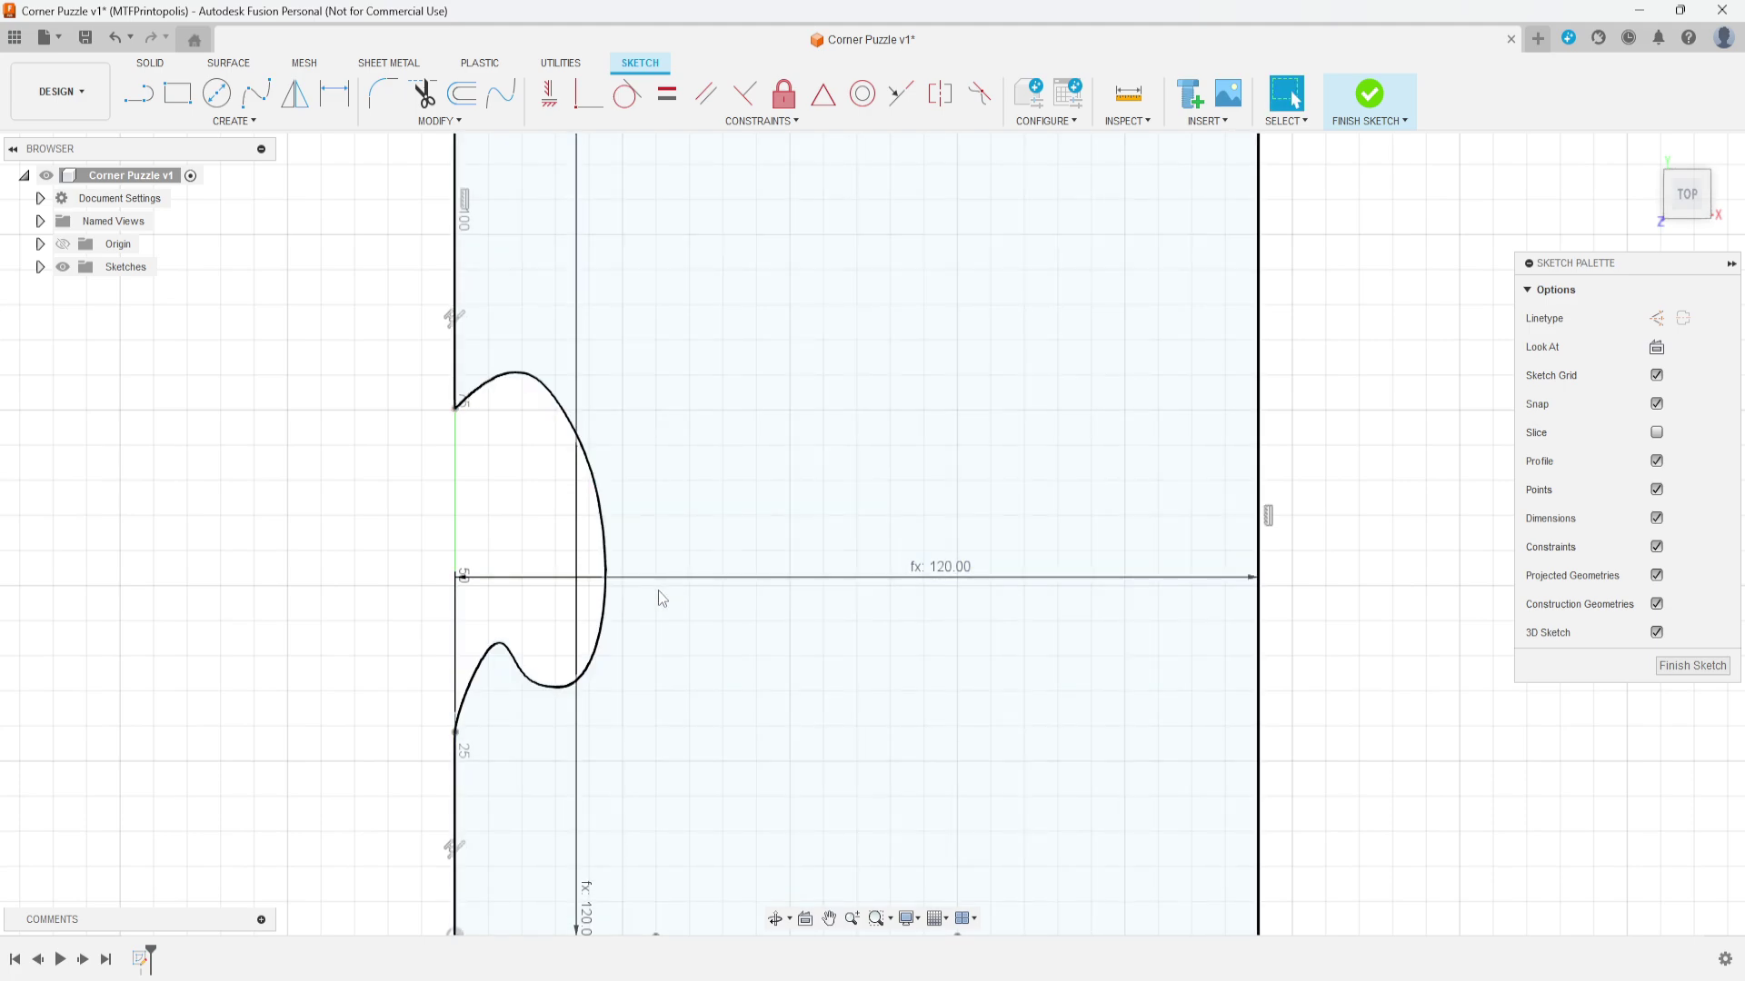
Step: Move the horizontal size dimension below the socket and the vertical one clear of the socket's curve, and finish the sketch
mouse_move(644, 504)
mouse_down()
mouse_move(603, 291)
mouse_move(652, 798)
mouse_up()
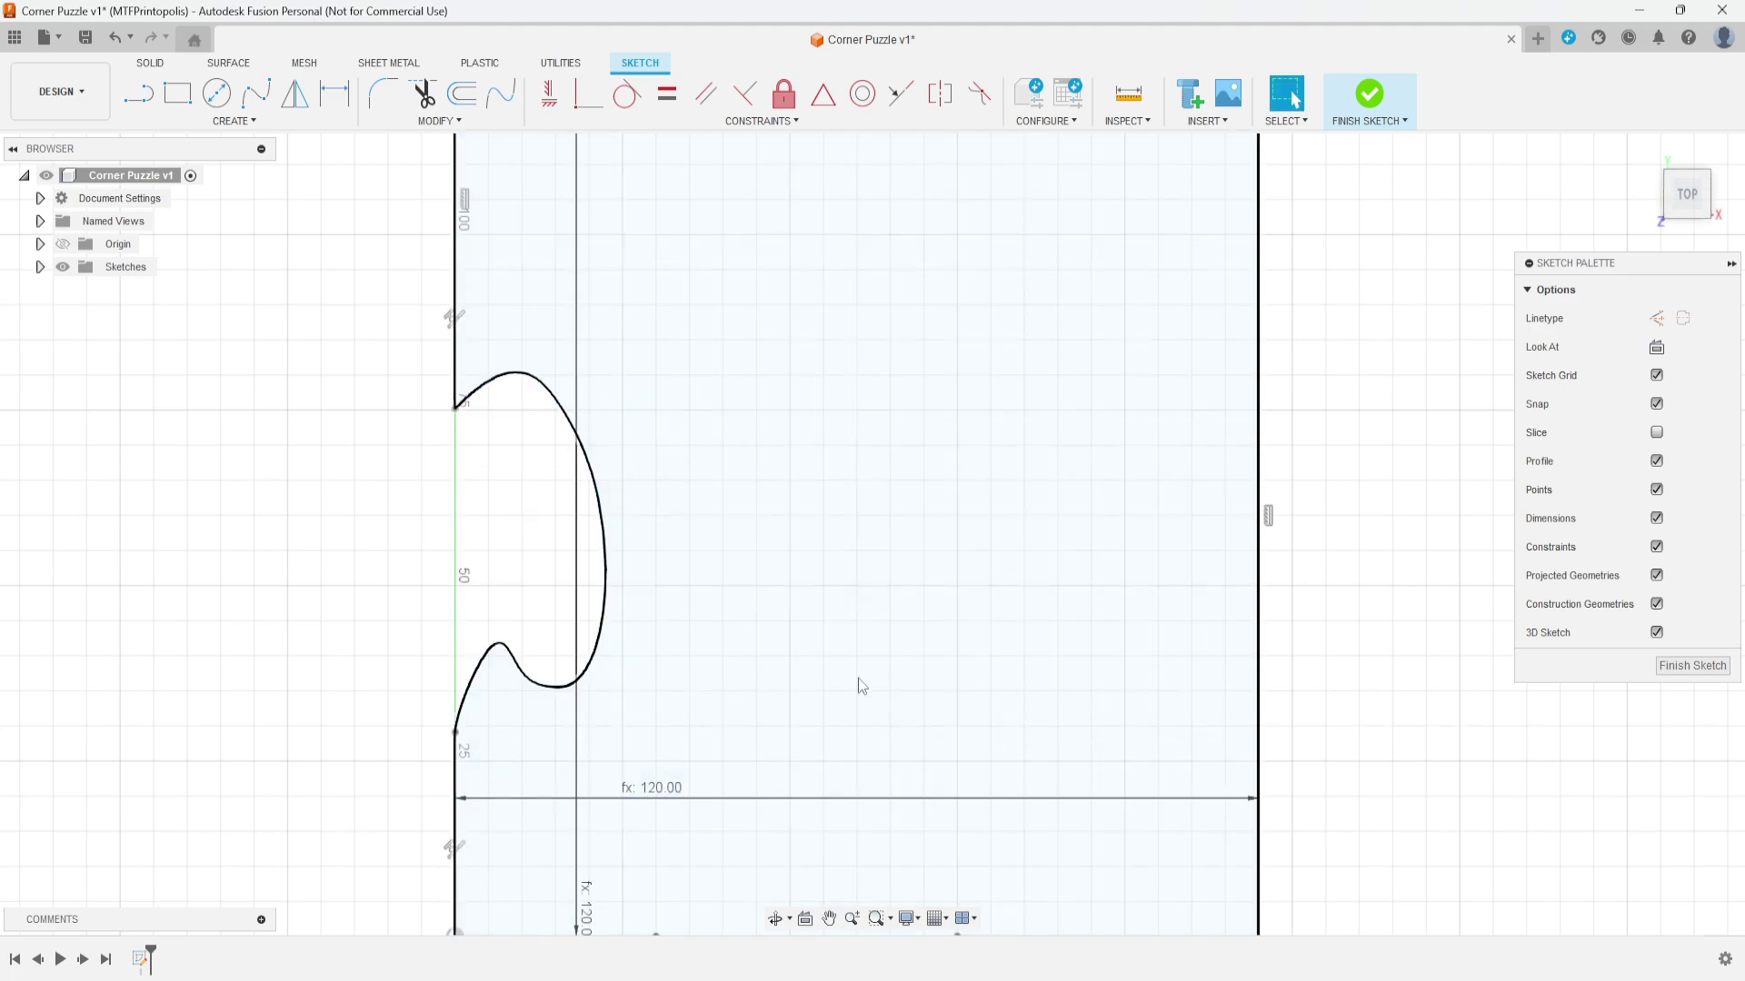
scroll(843, 681, down, 2)
middle_drag(843, 689, 692, 482)
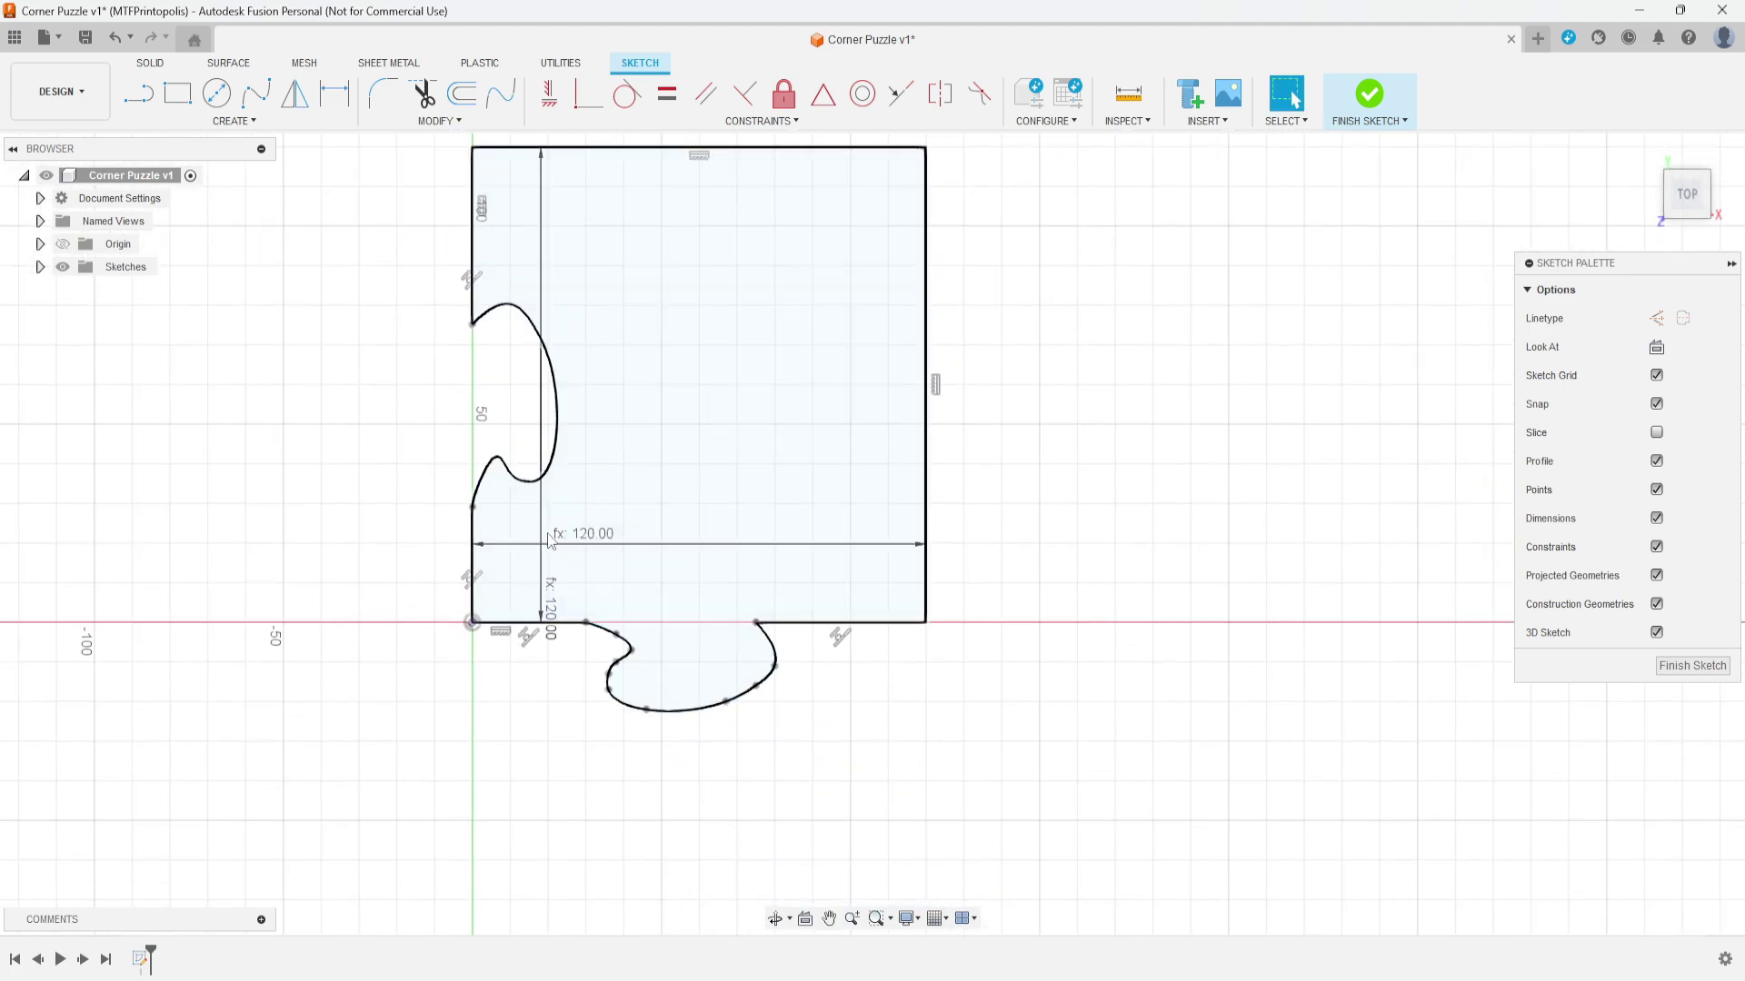
drag(584, 542, 585, 543)
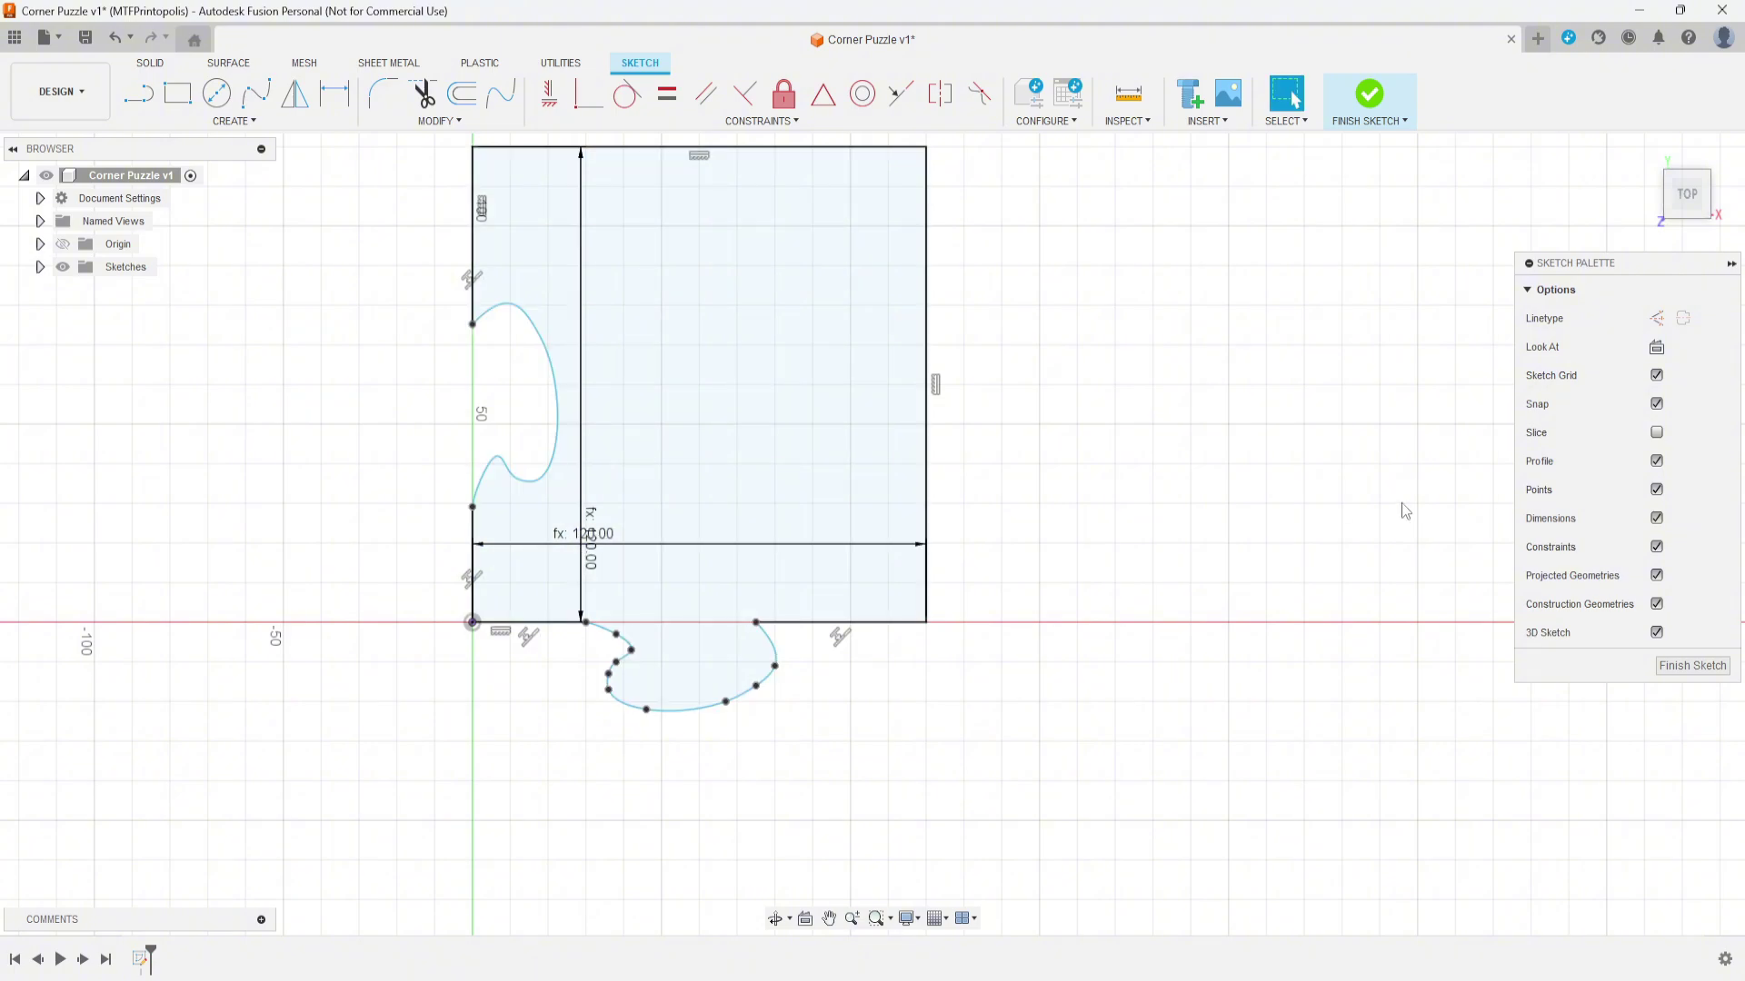
click(1674, 669)
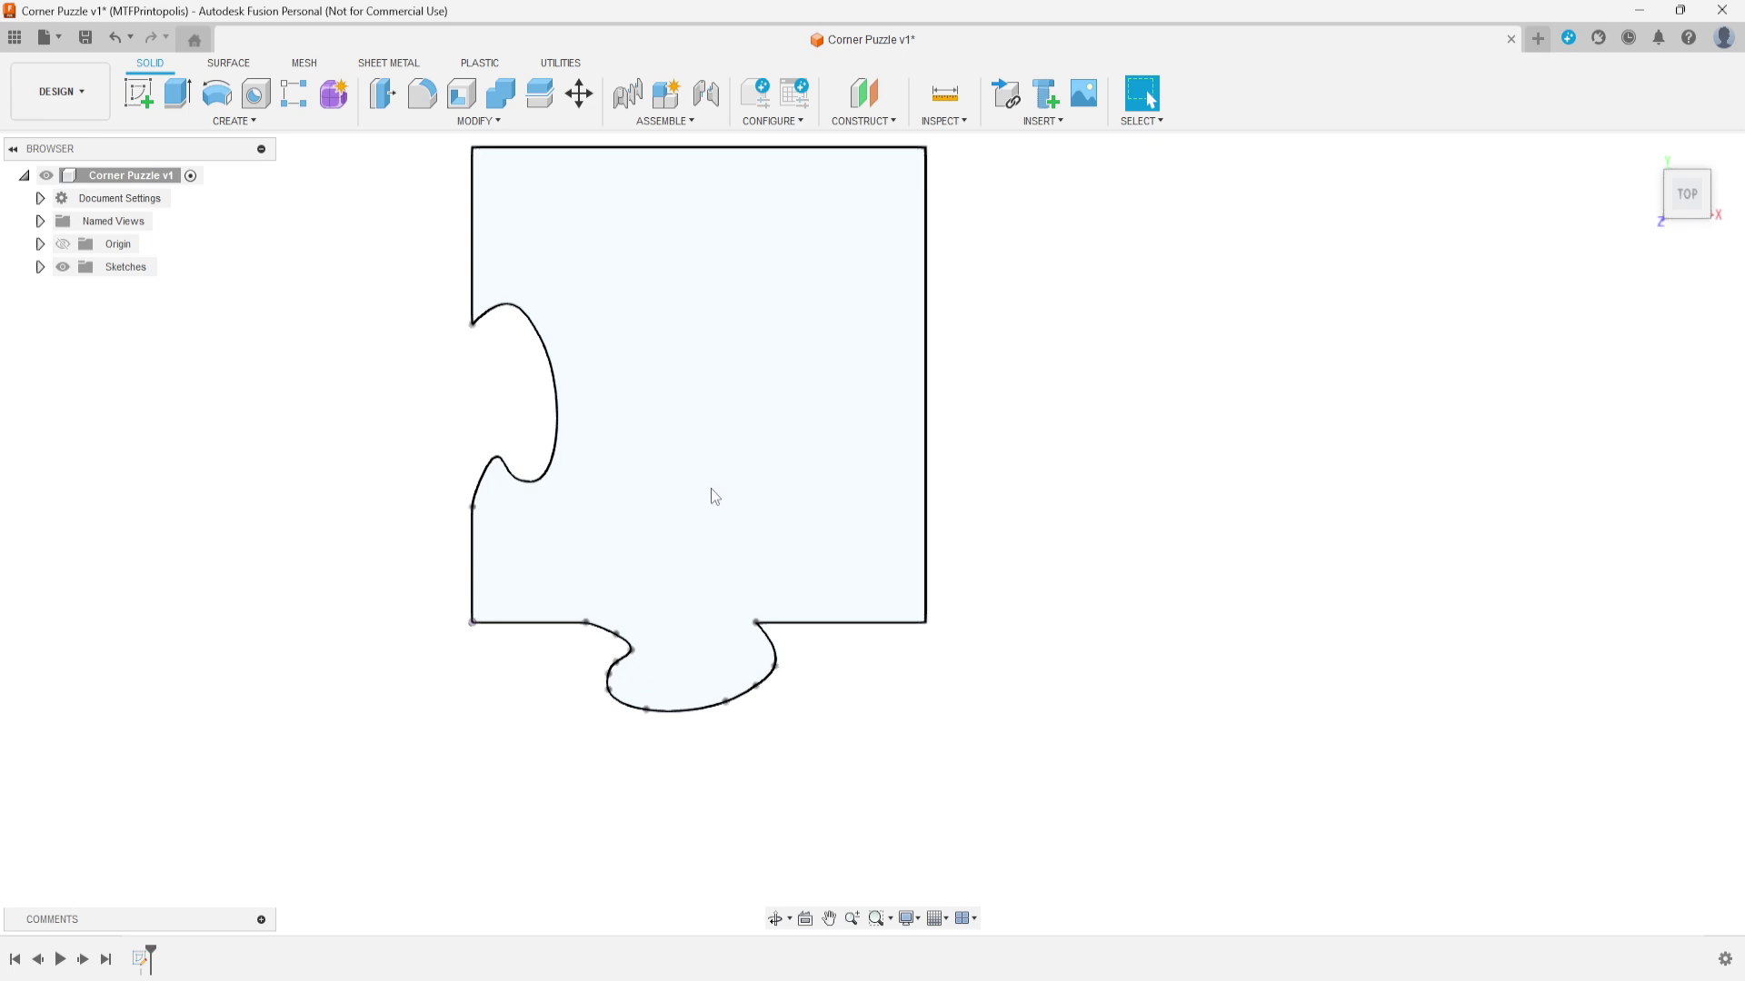
Step: Extrude the closed puzzle-piece profile 5 mm upward as a new body
mouse_move(743, 523)
shift+middle_down()
mouse_move(732, 472)
mouse_move(763, 434)
shift+middle_up()
click(779, 437)
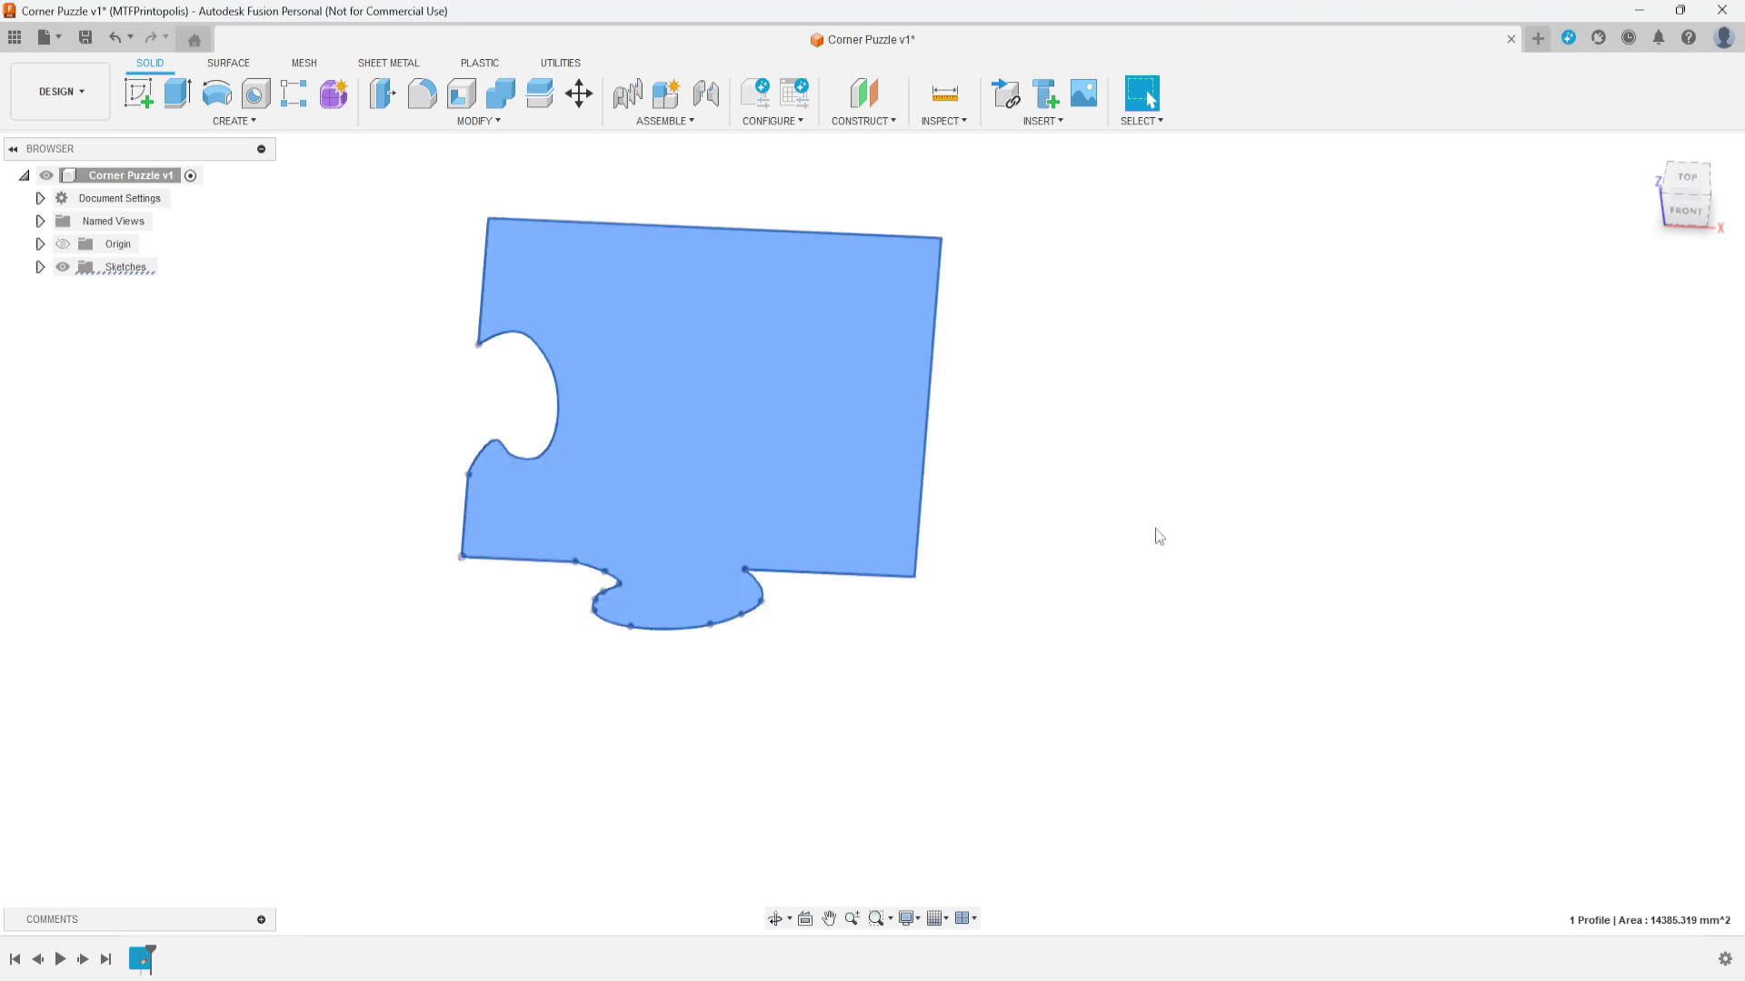
key(e)
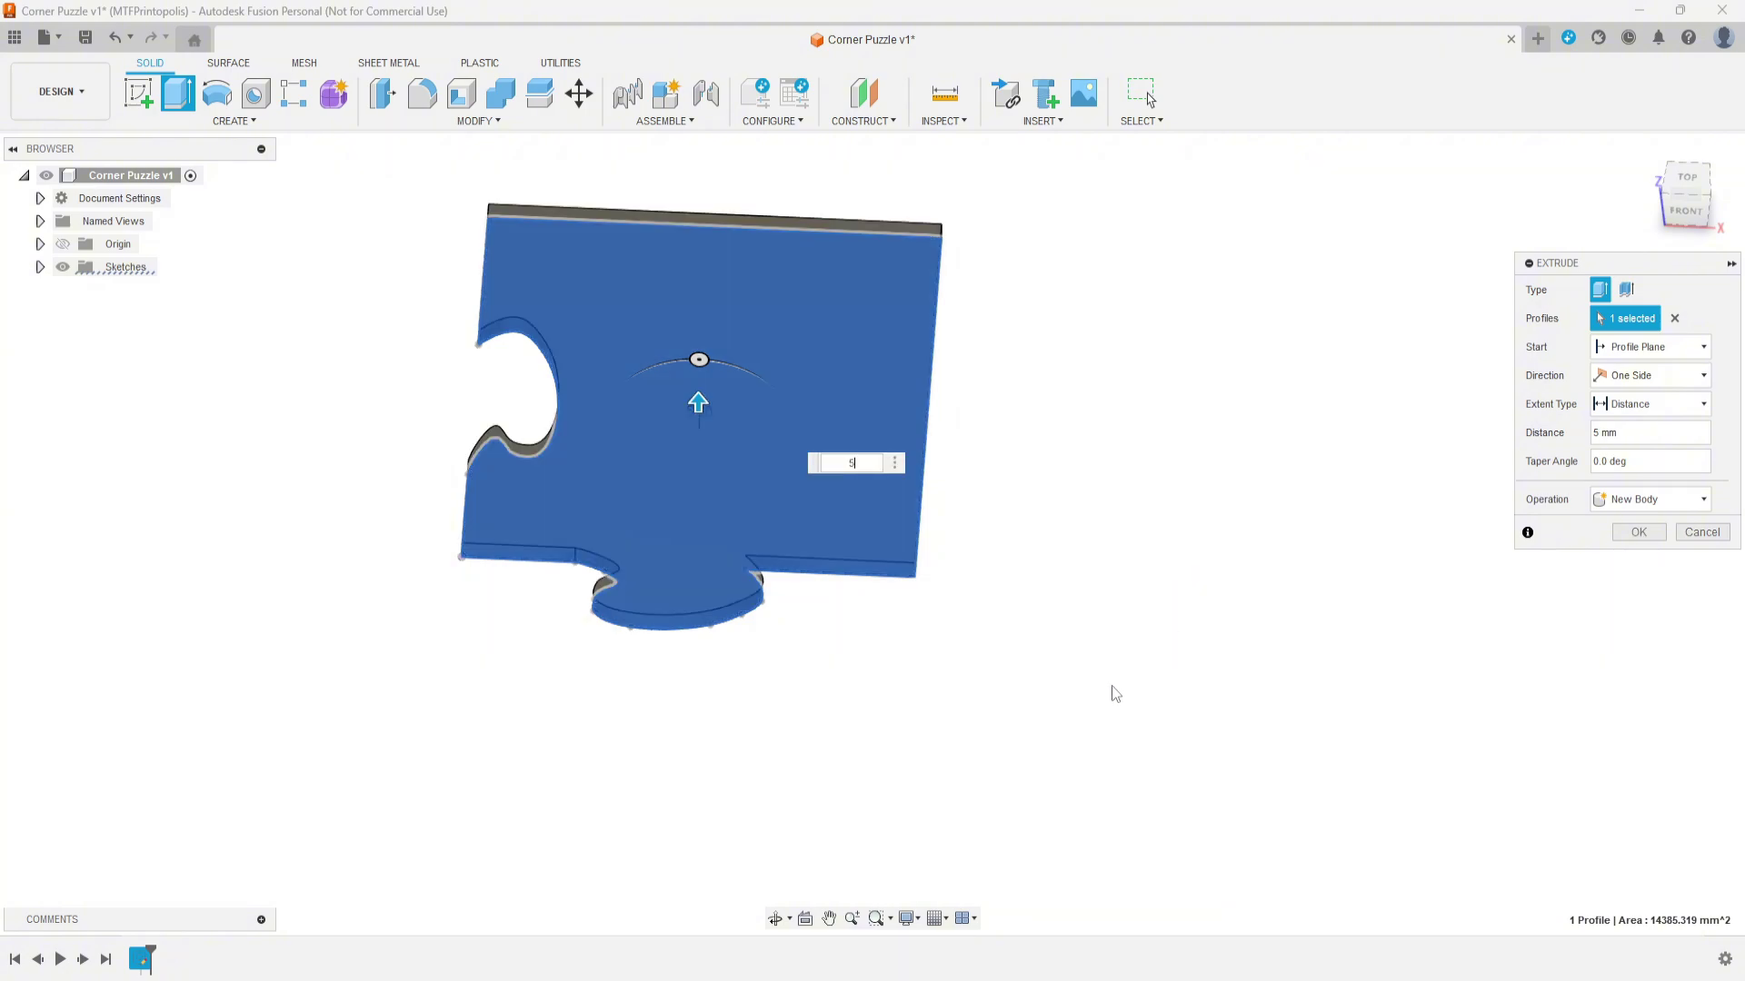
click(1639, 532)
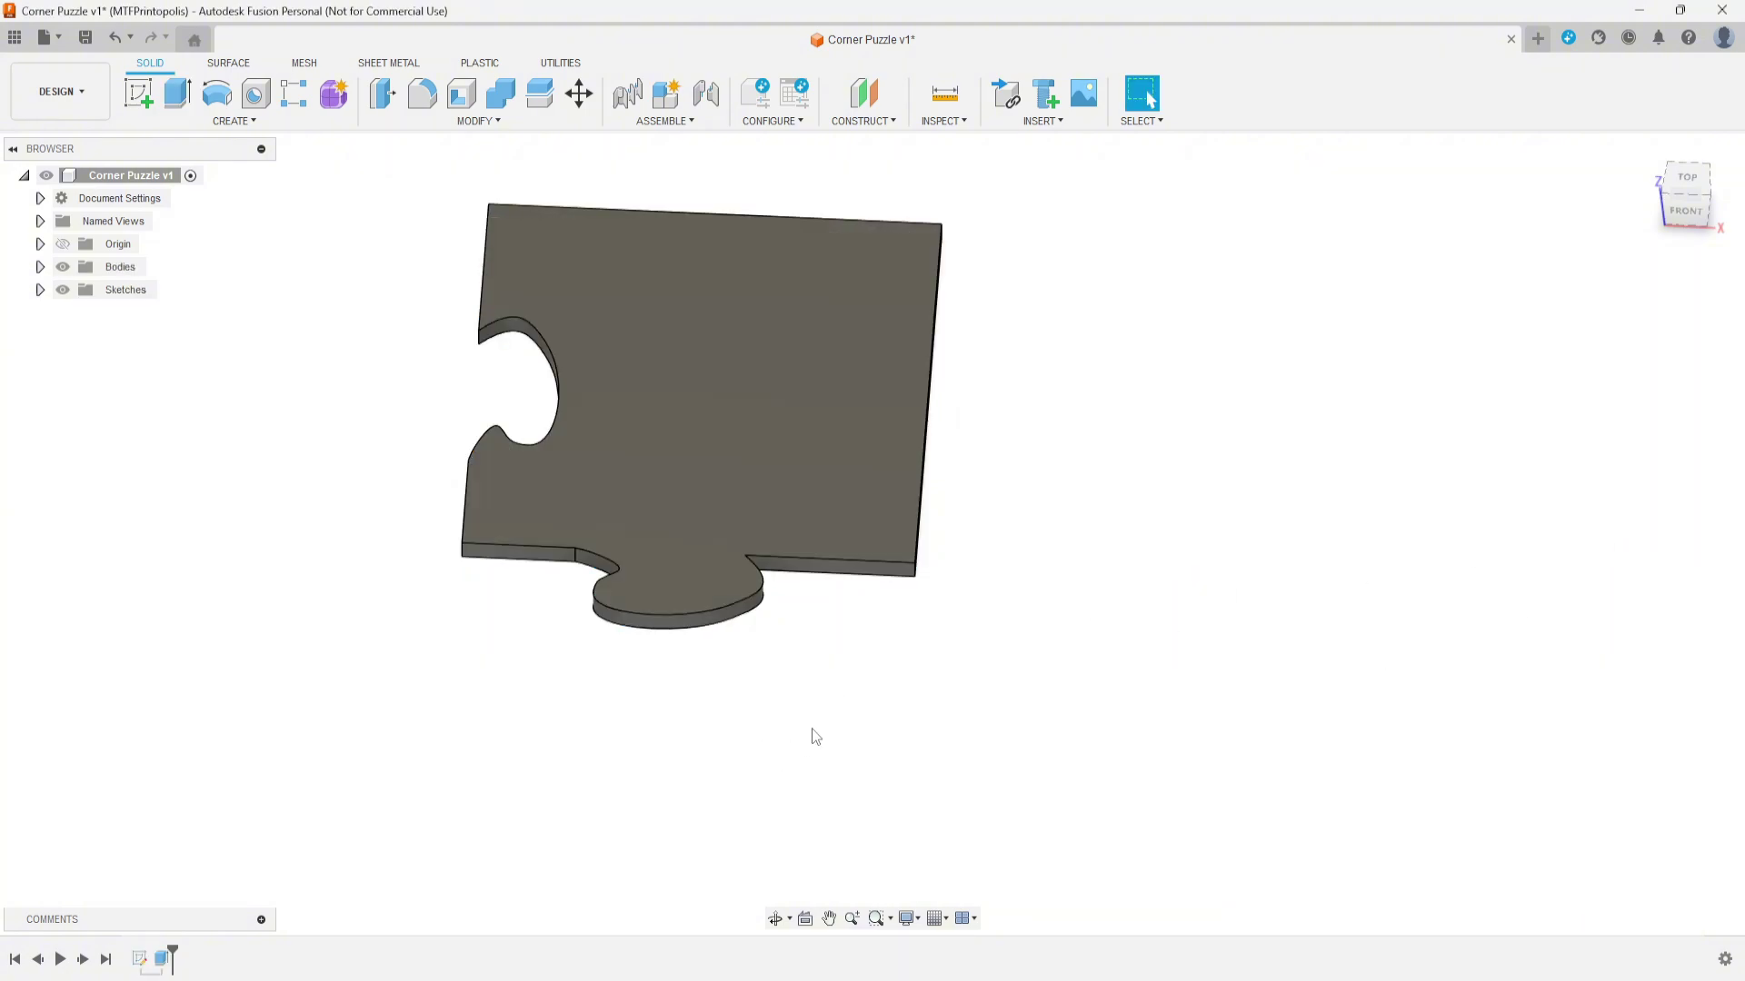
shift+middle_drag(815, 736, 736, 732)
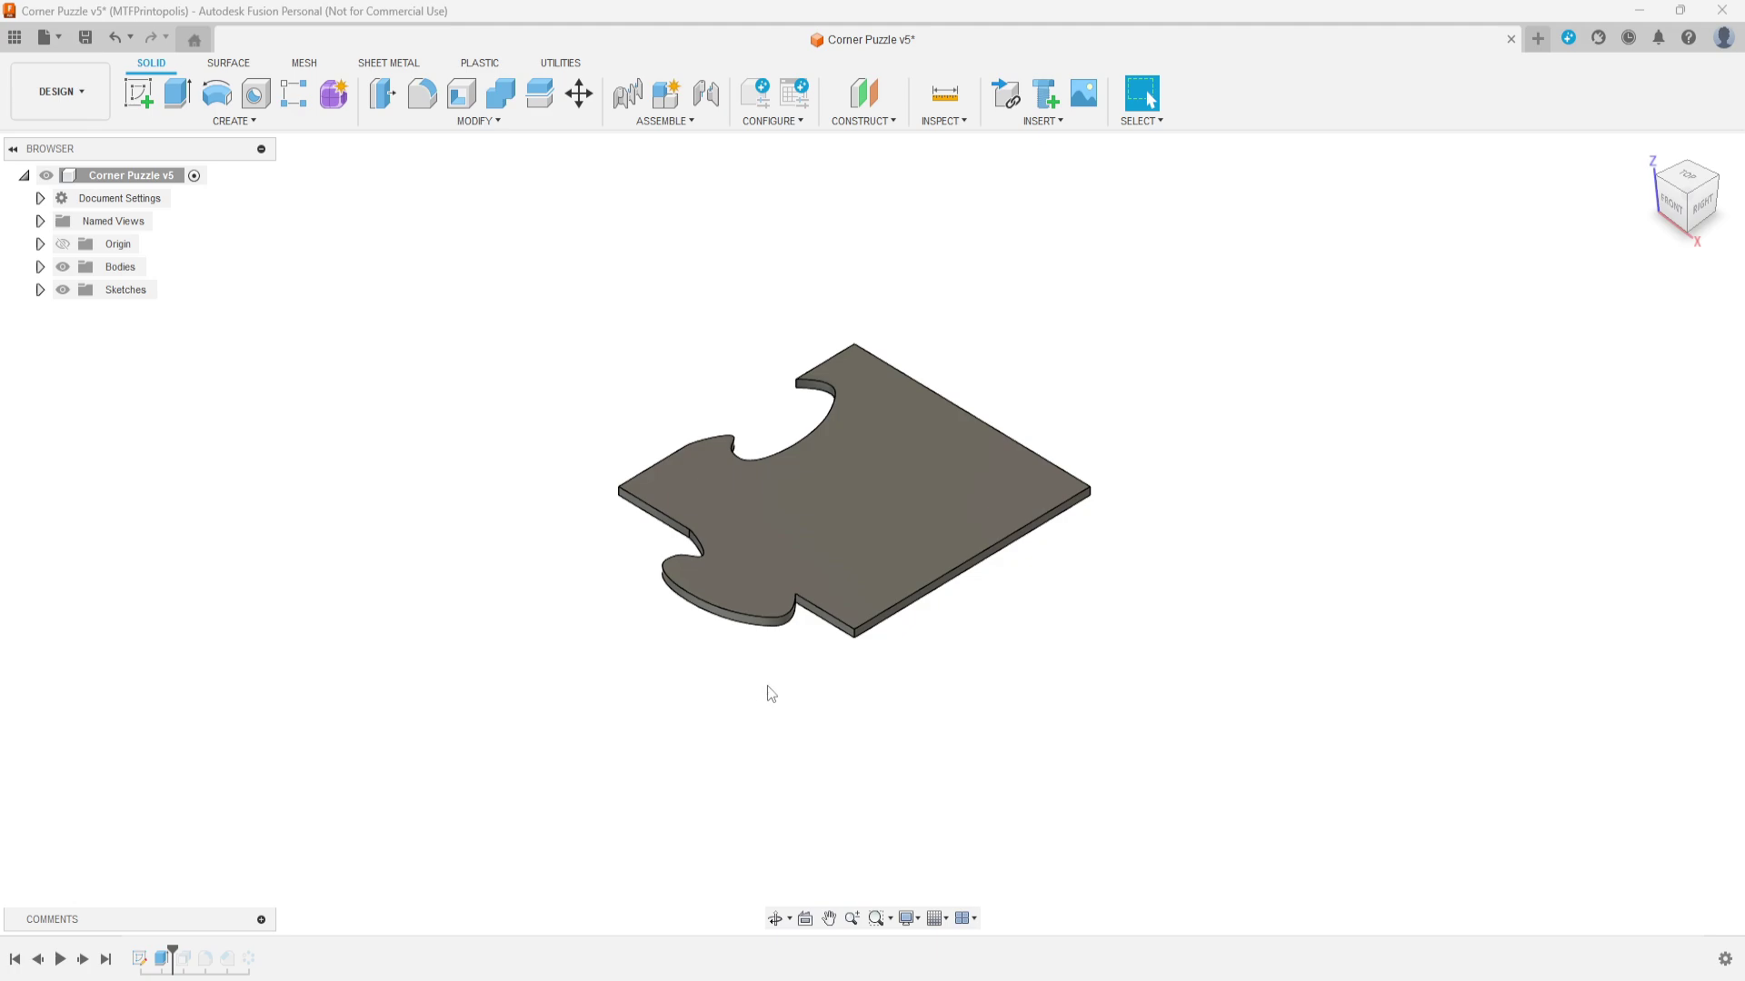
Step: Add a user parameter named Height in mm with the expression 5
click(474, 120)
click(418, 548)
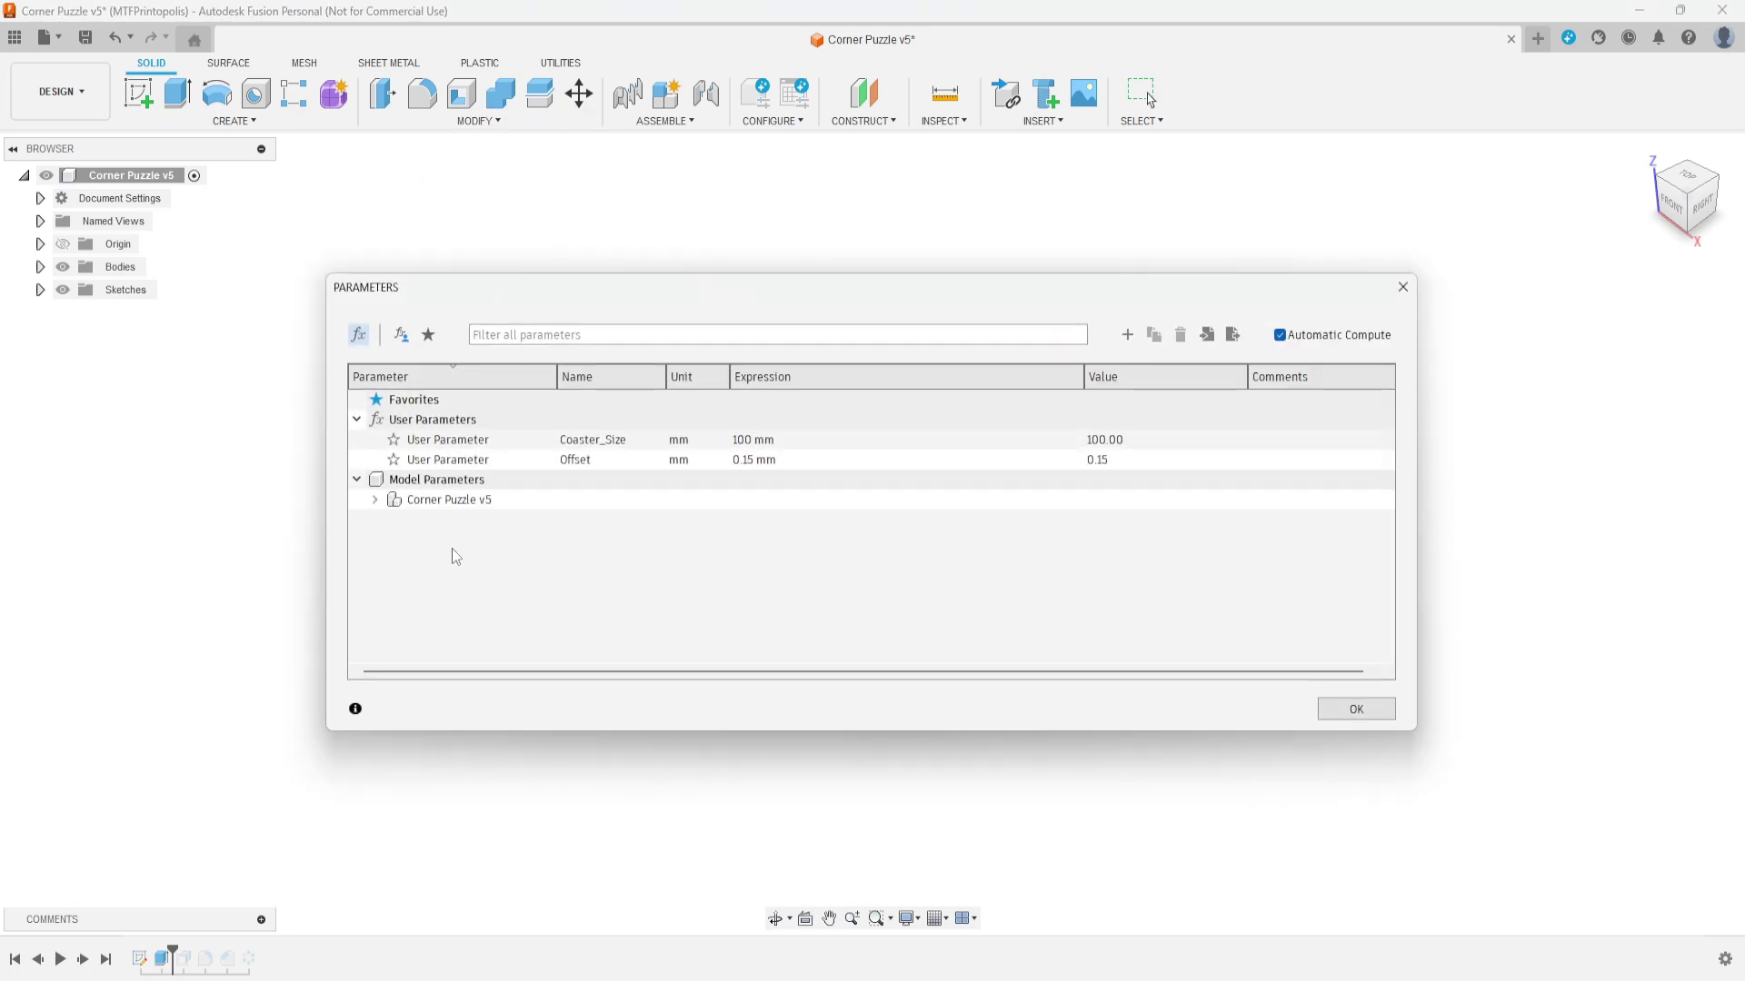
click(1127, 336)
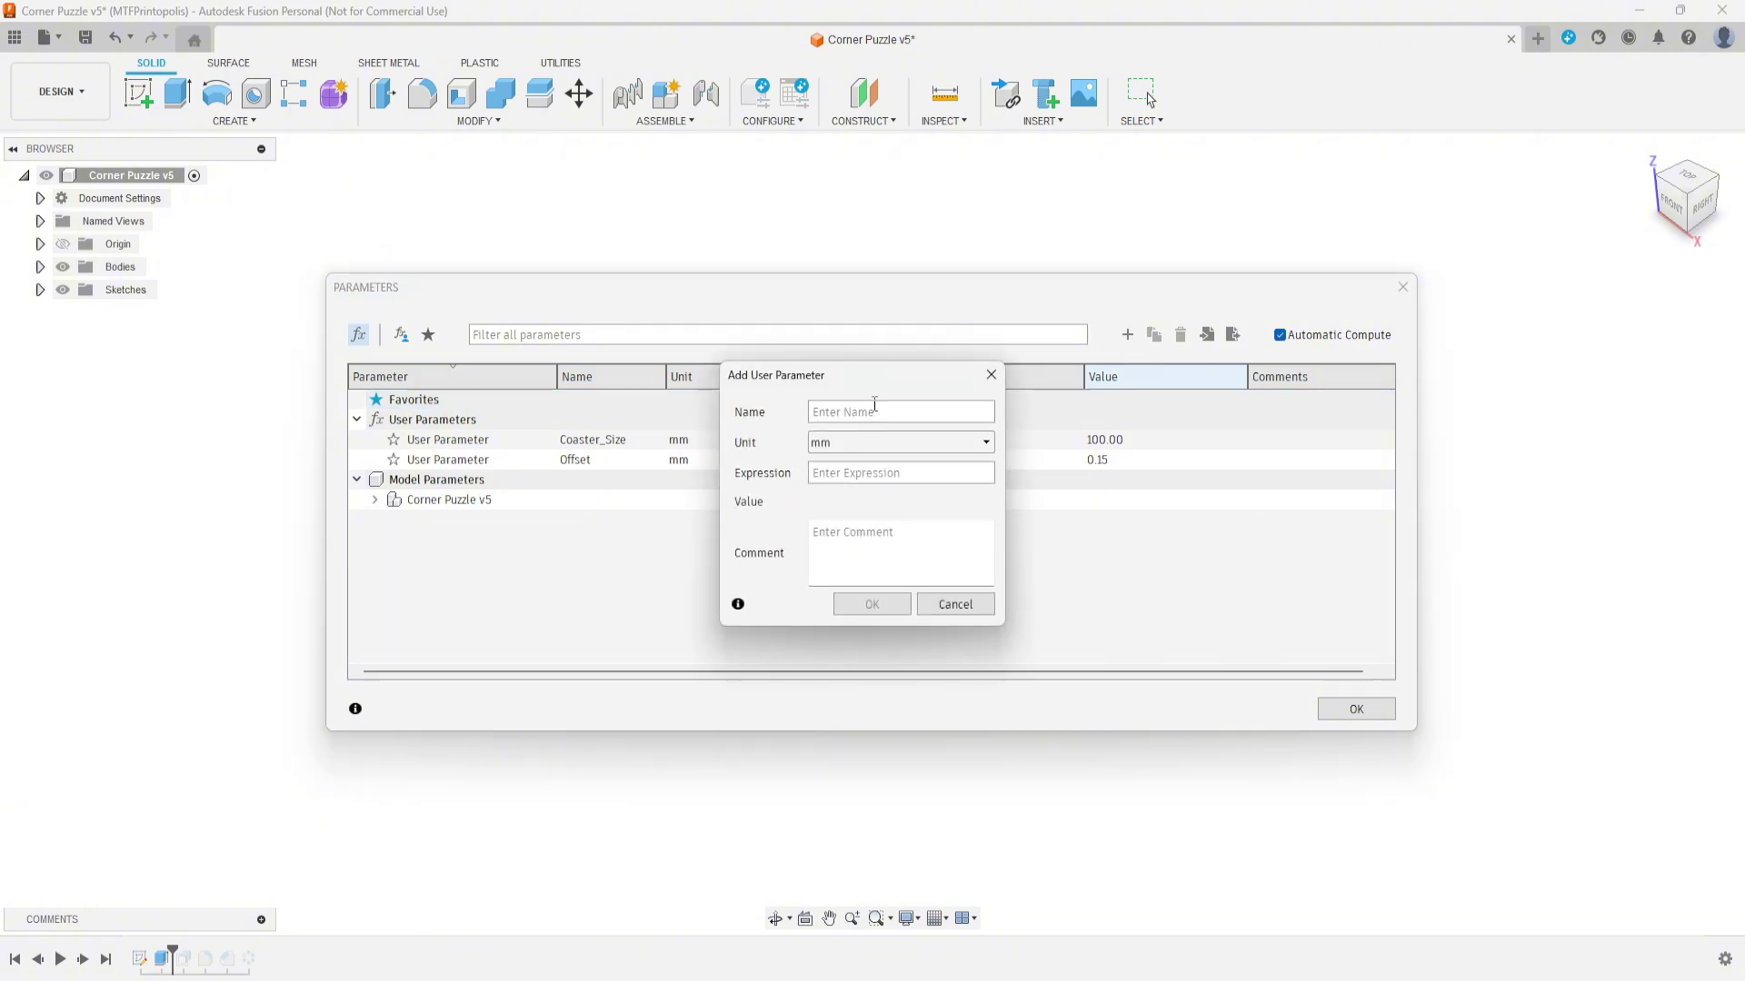
text(He)
text(5)
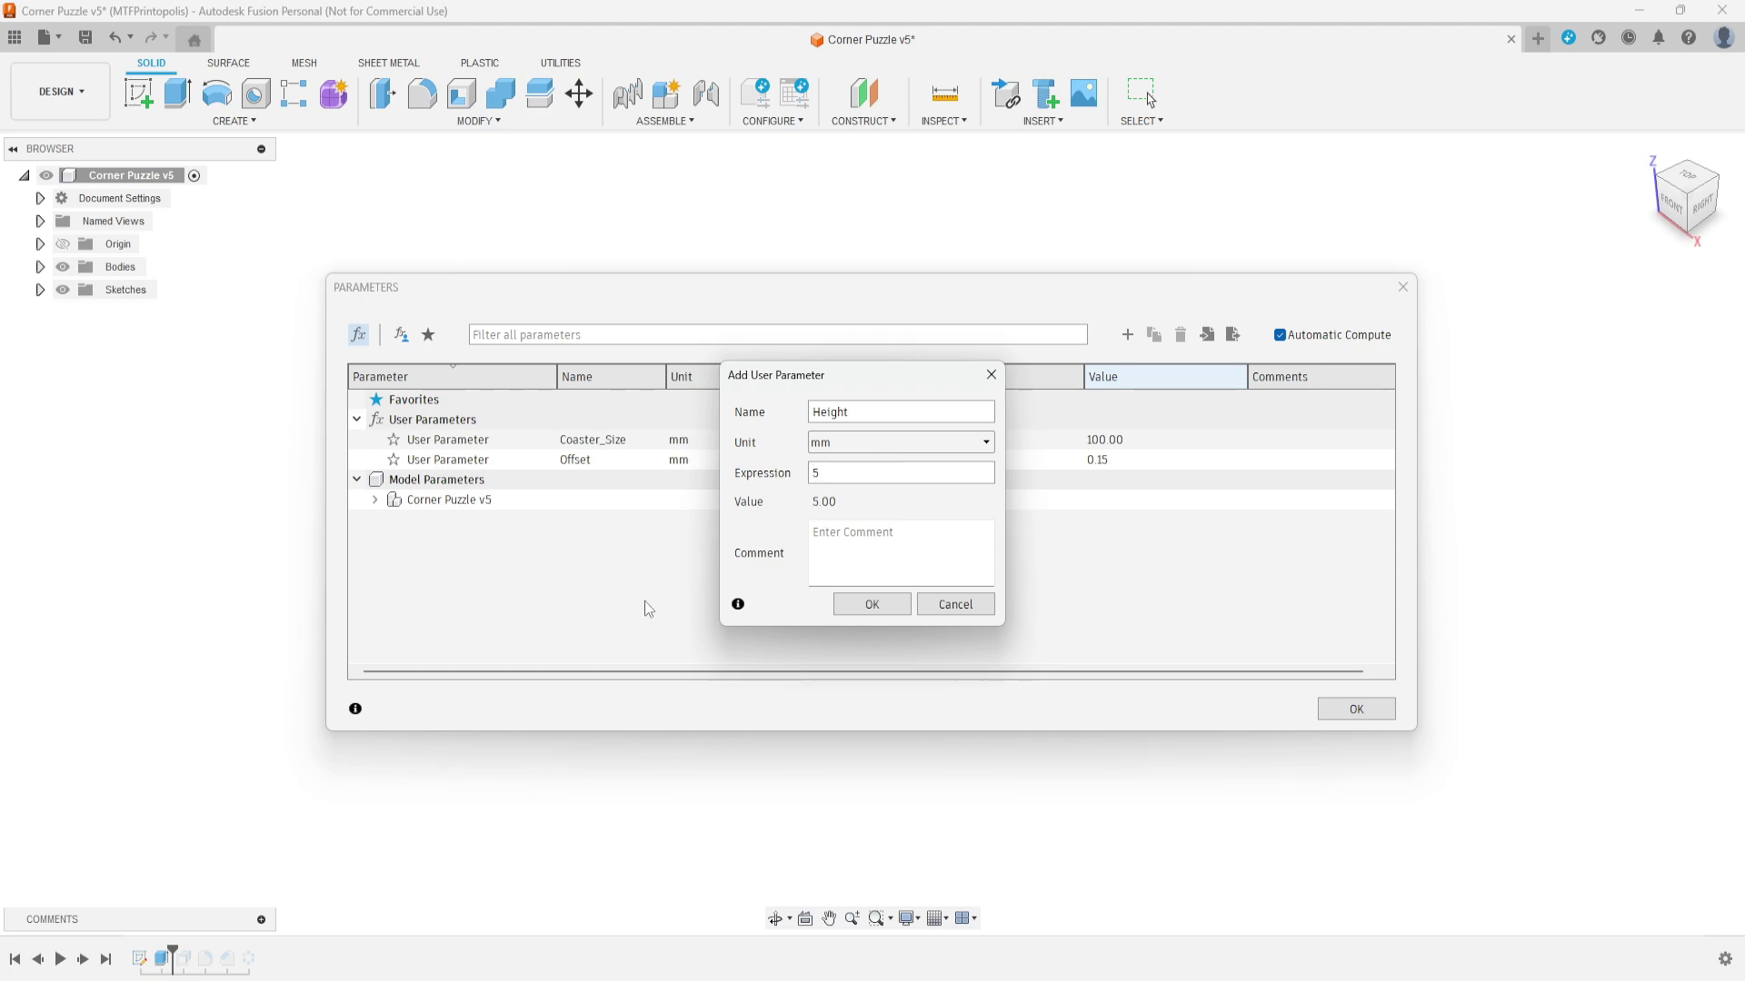
click(872, 604)
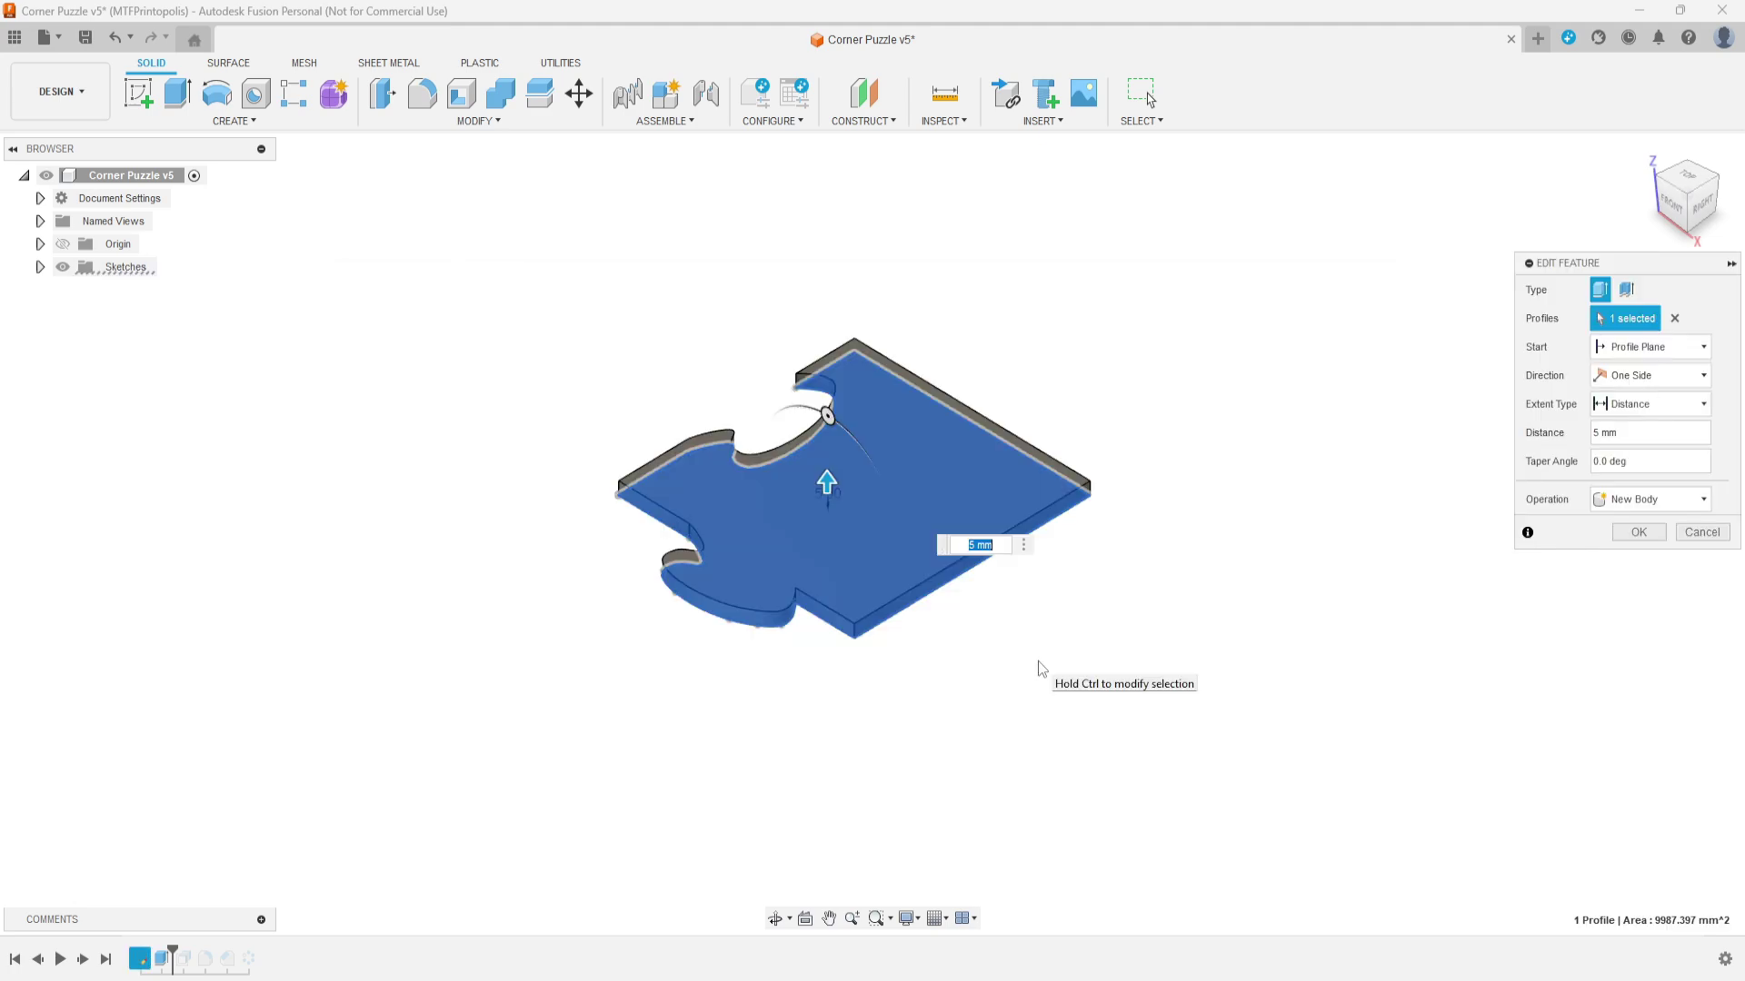
Step: Drive the puzzle piece's extrusion distance with the Height parameter
text(H)
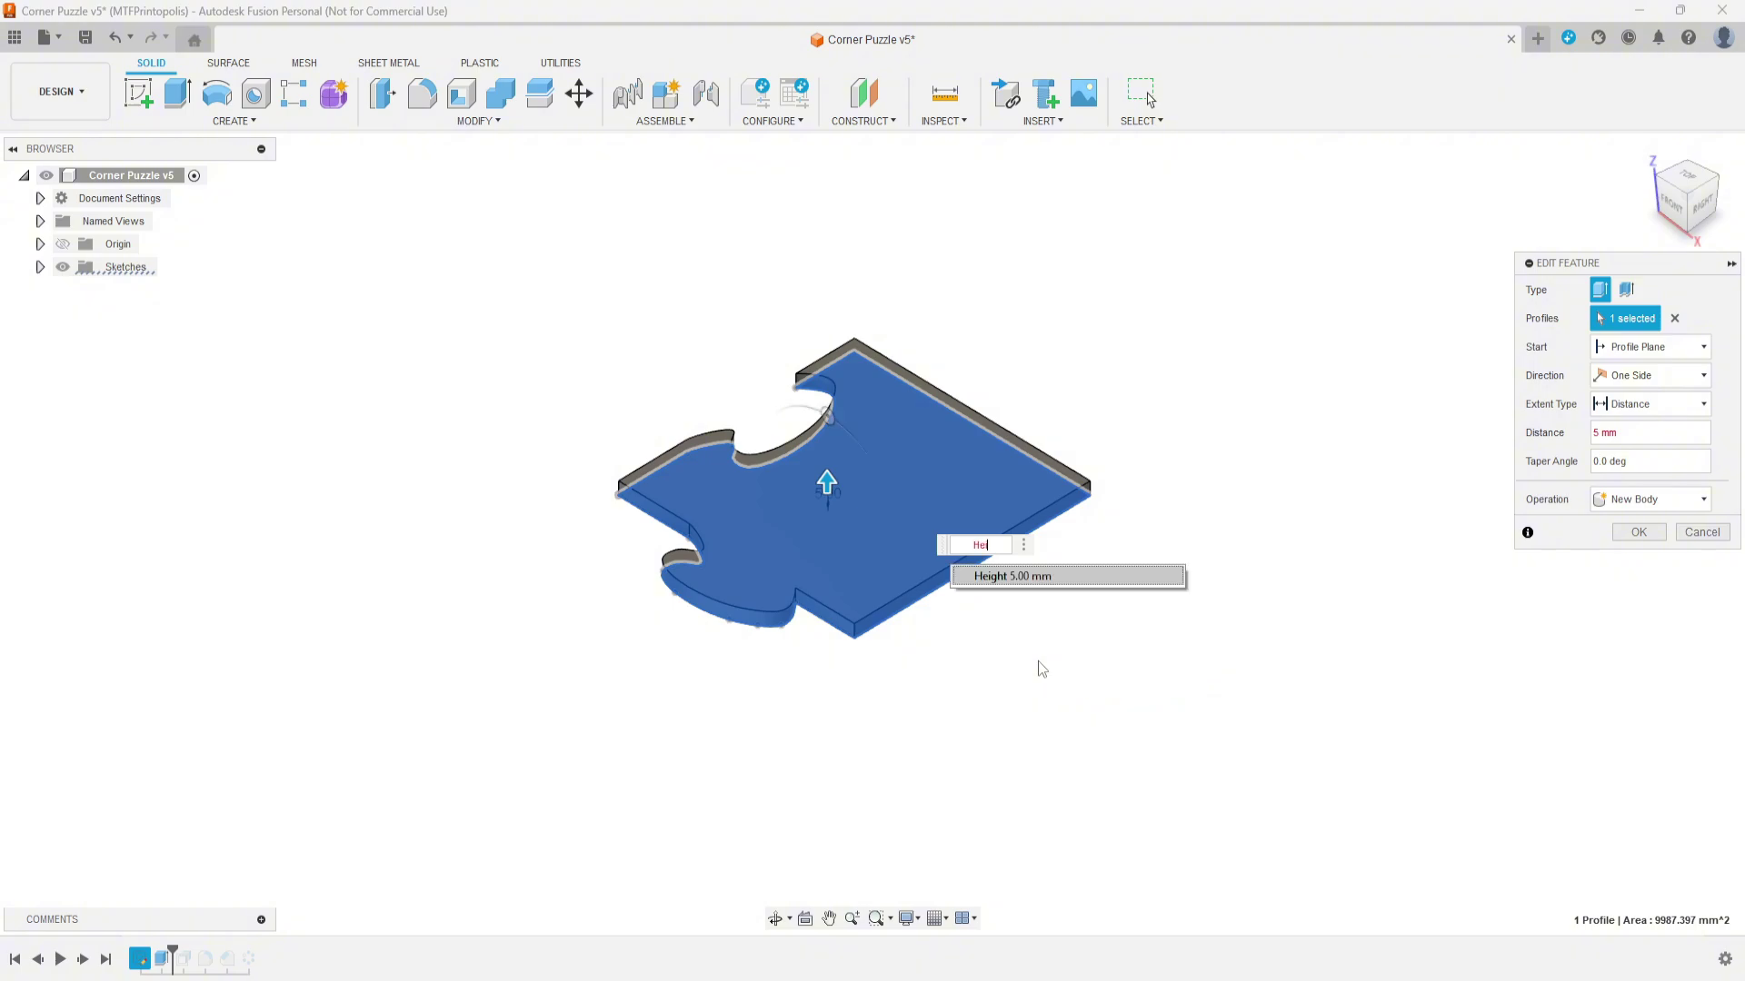
text(e)
key(Return)
key(Return)
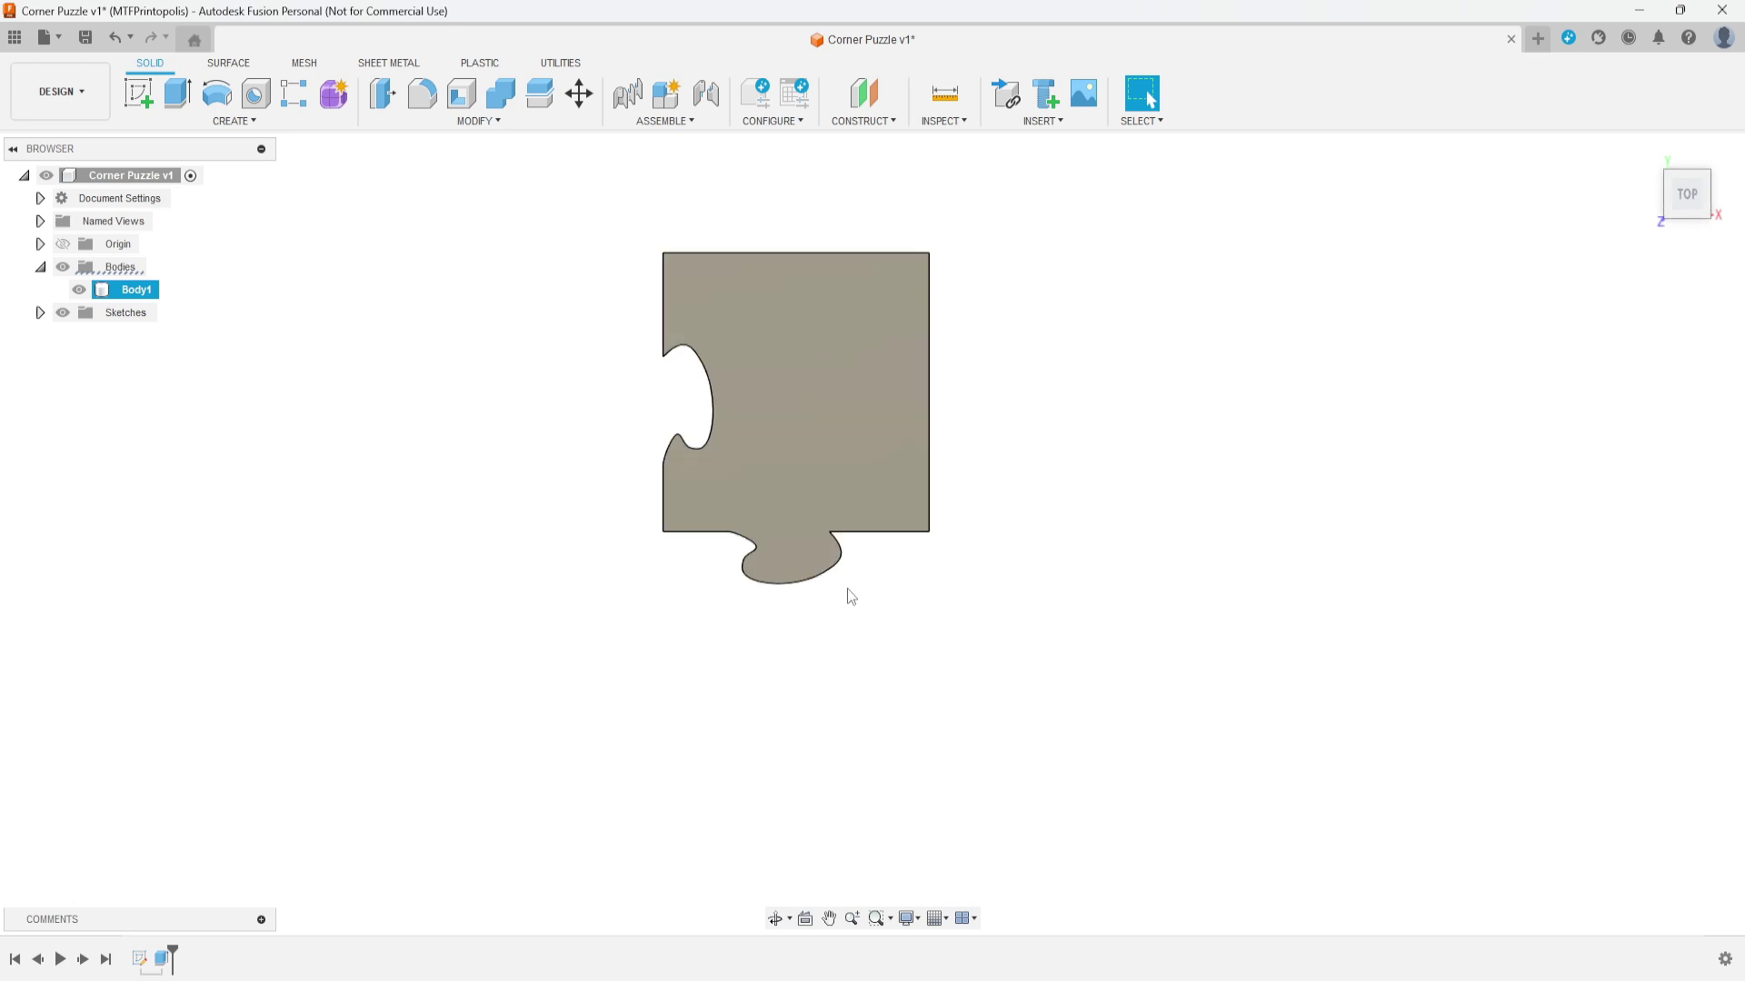
Step: Create a circular pattern of the puzzle piece around the origin's Z axis, with full distribution and a quantity of 4
shift+middle_drag(942, 663, 959, 587)
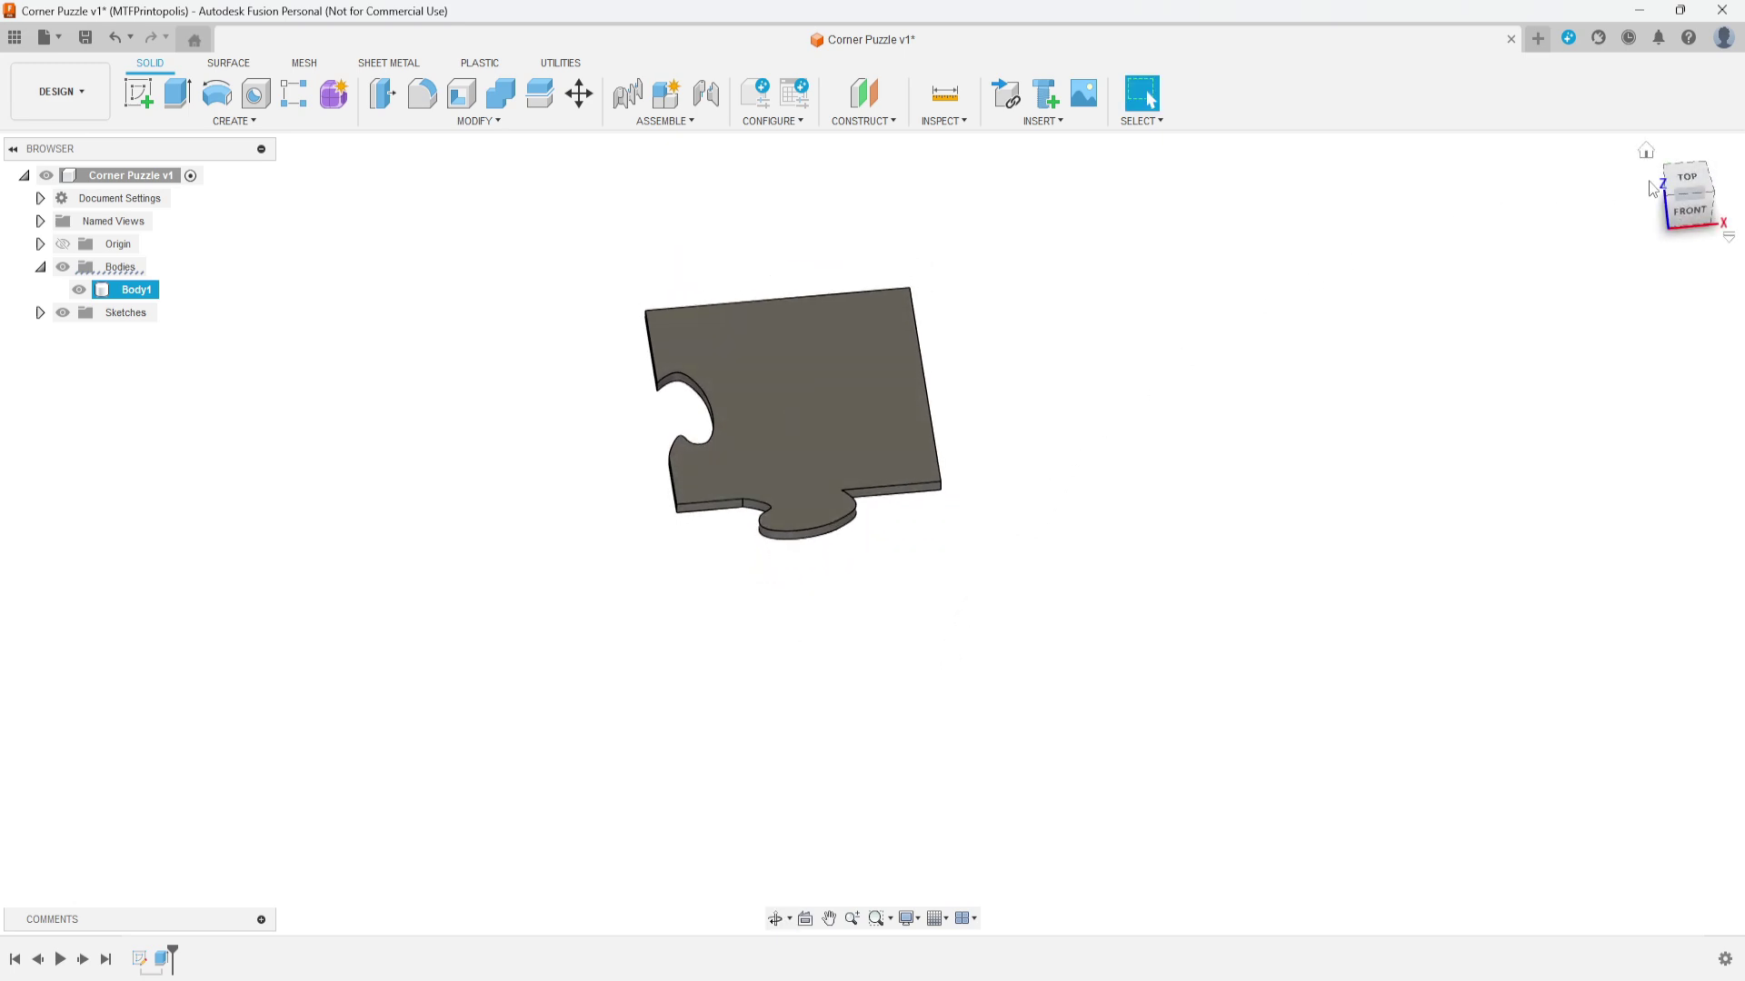
click(1688, 179)
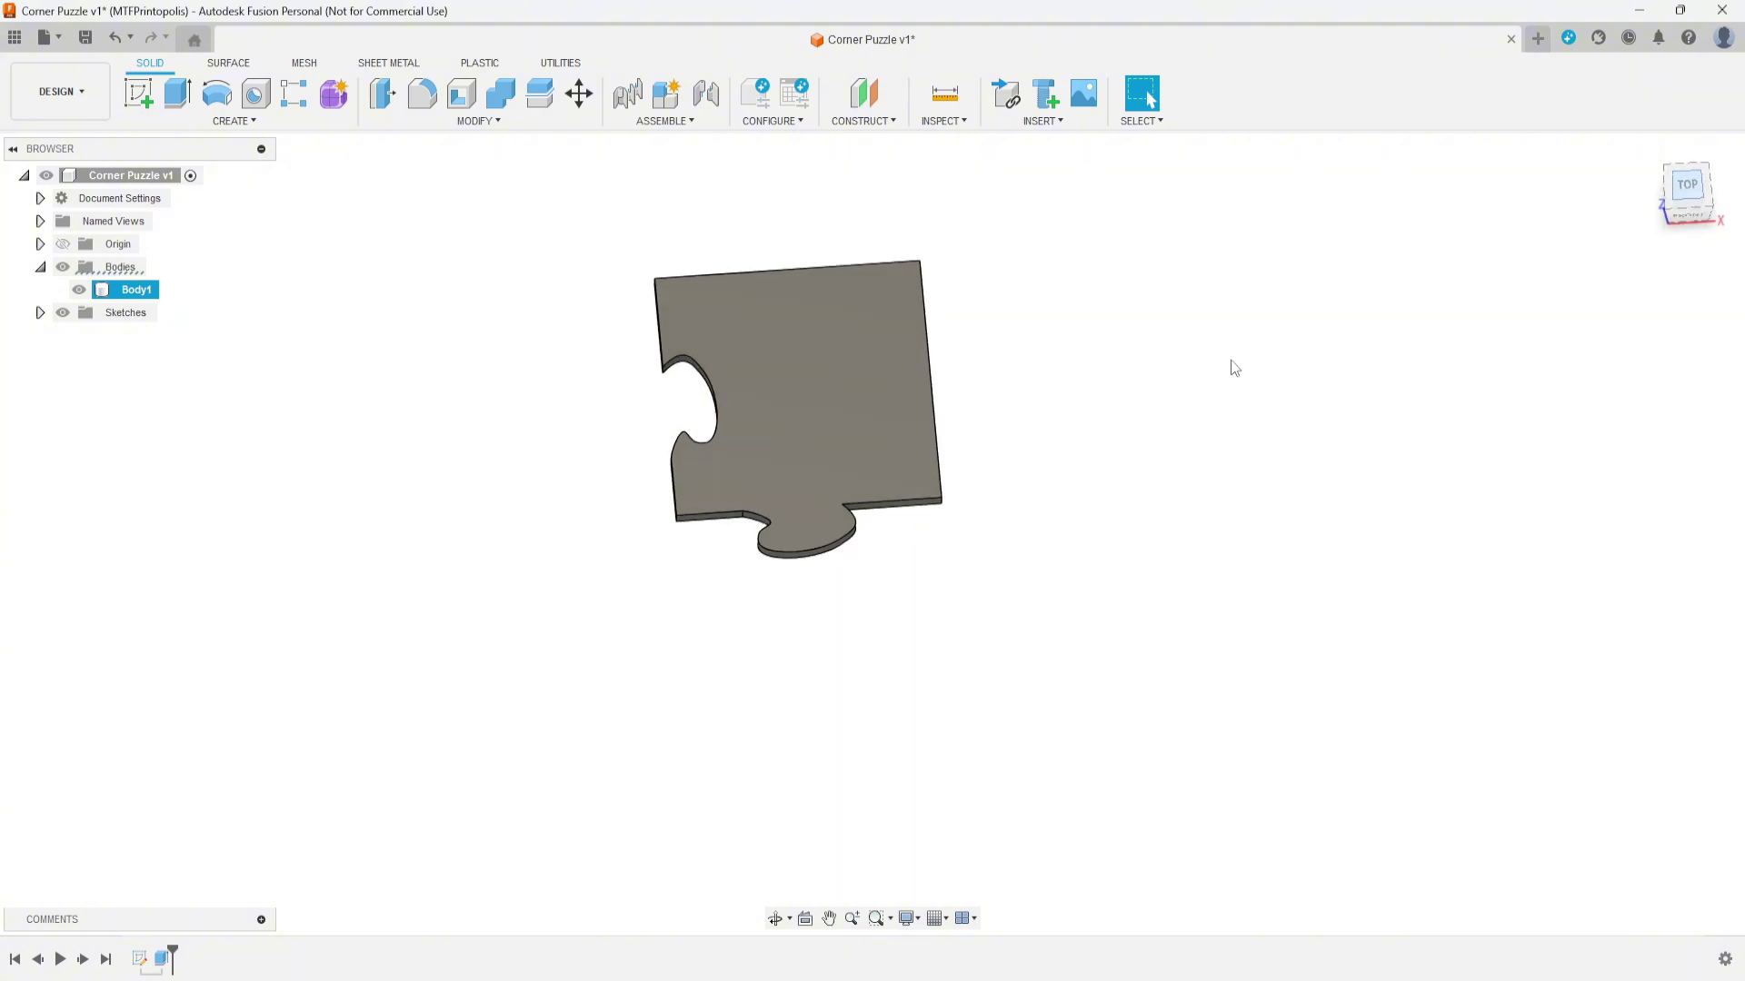
click(841, 357)
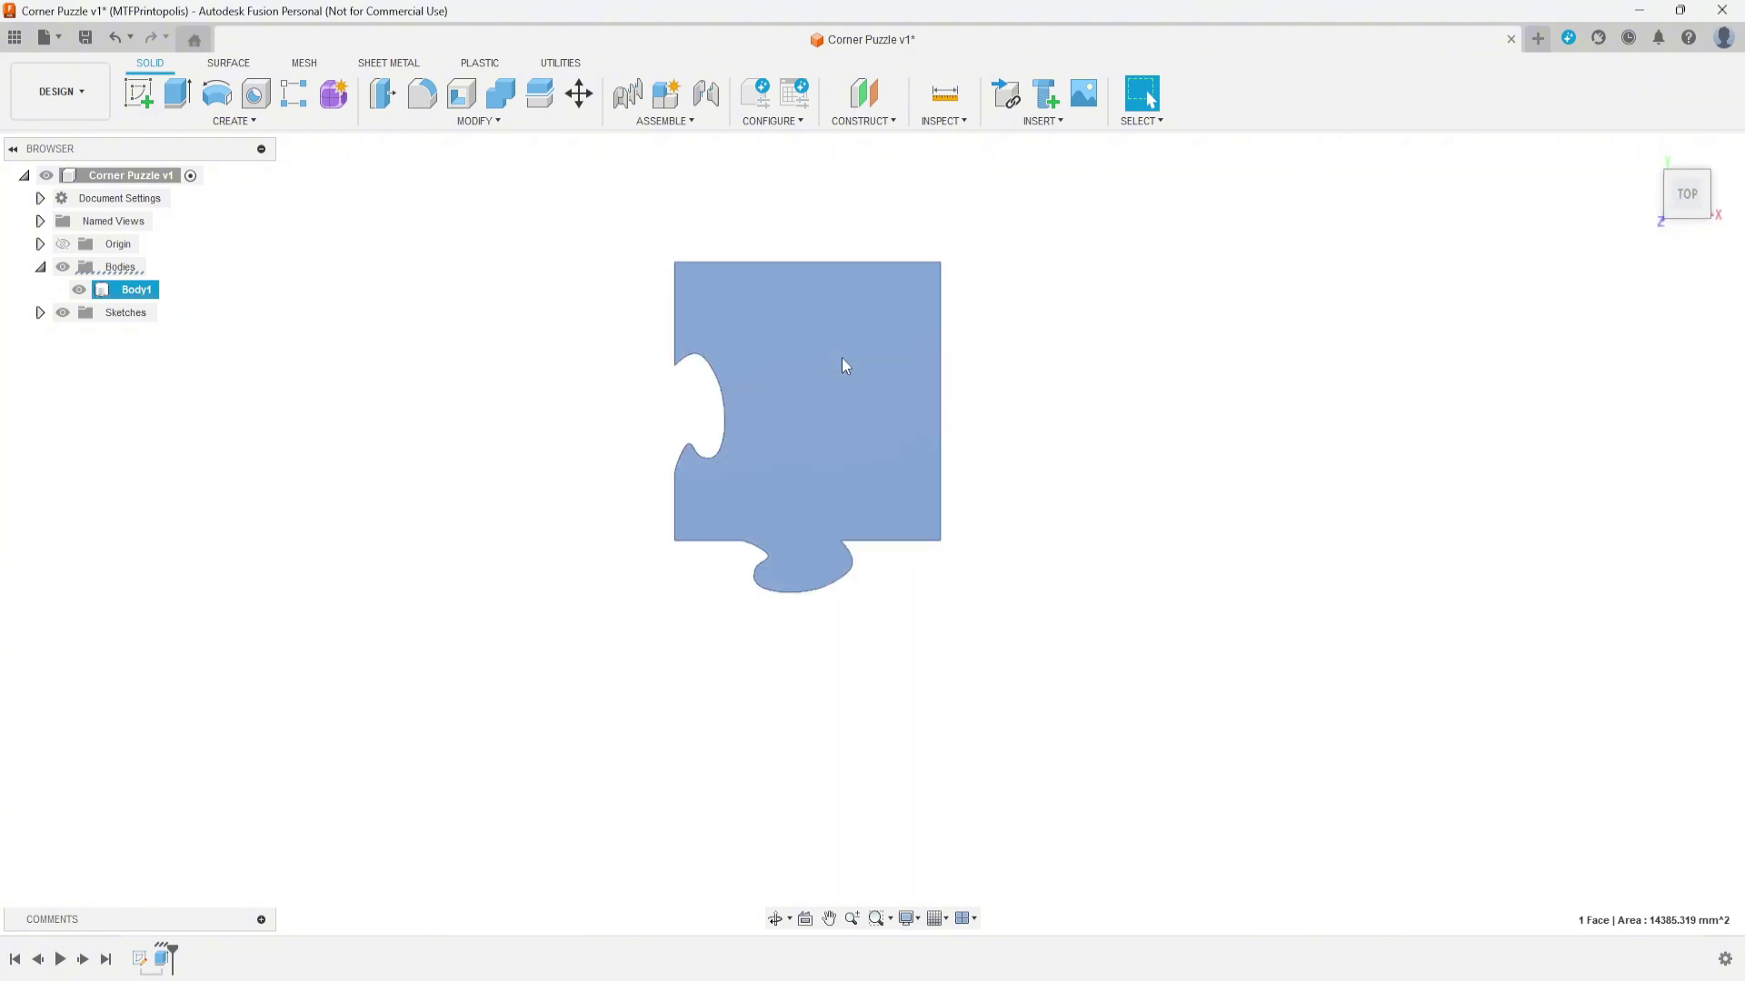
click(194, 122)
mouse_move(182, 510)
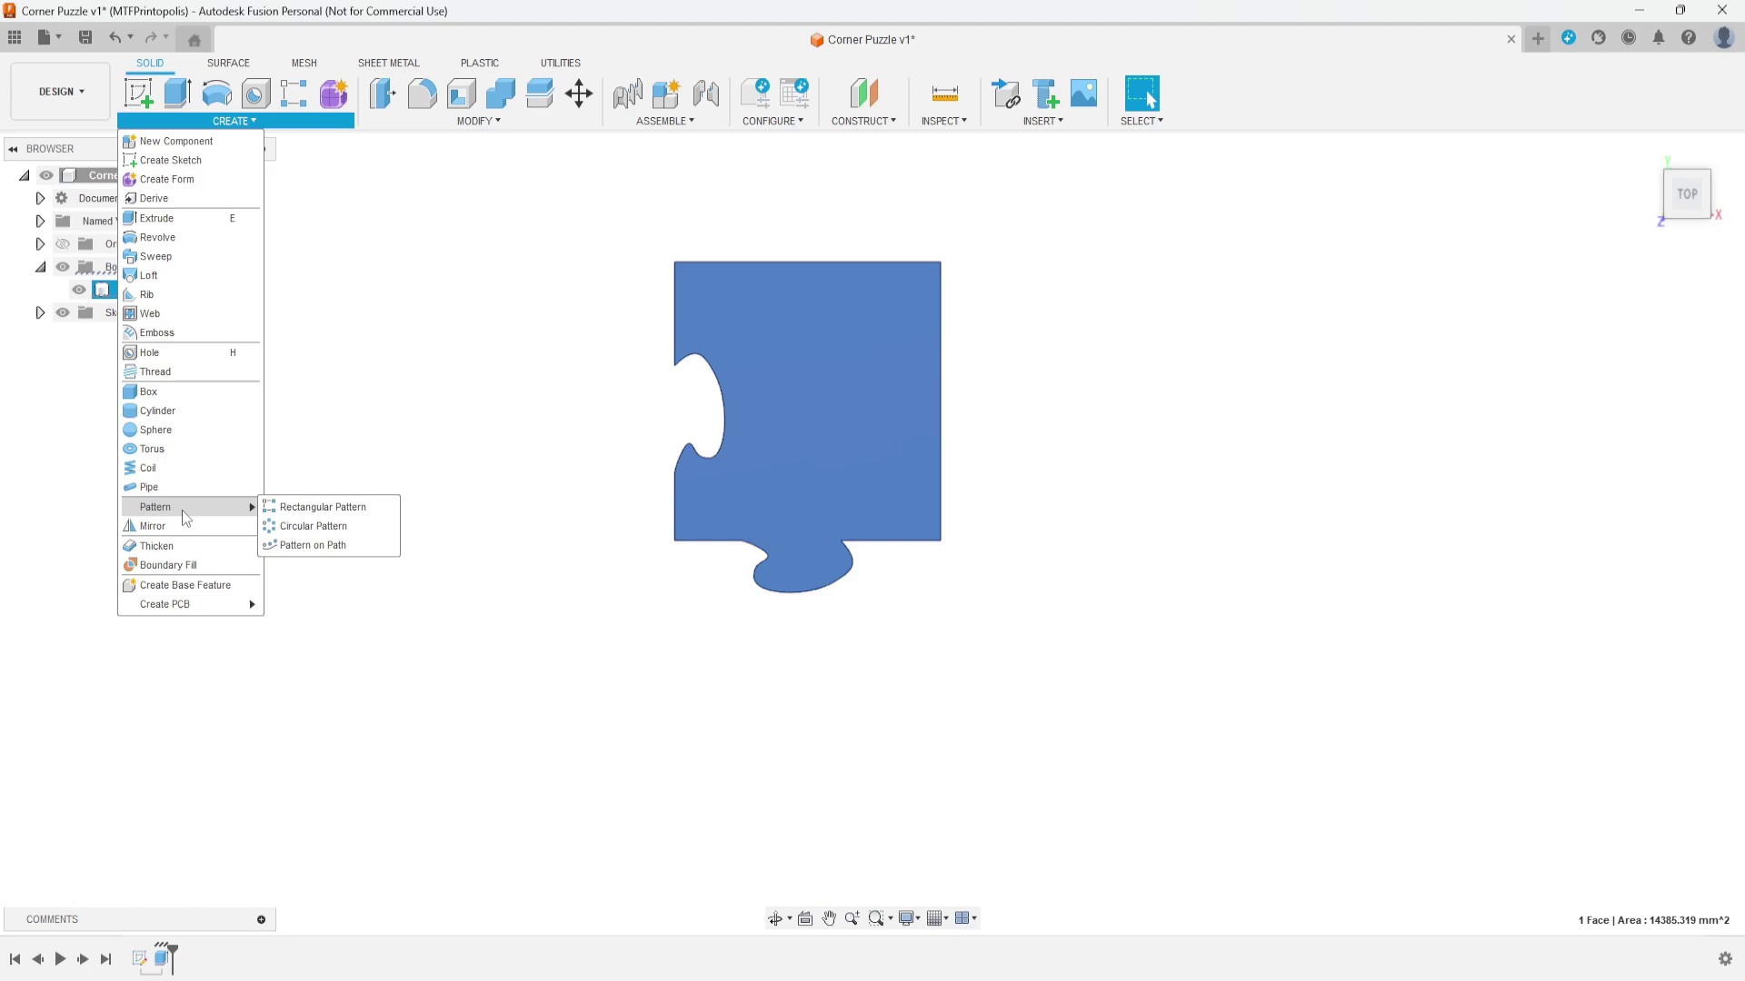
click(314, 527)
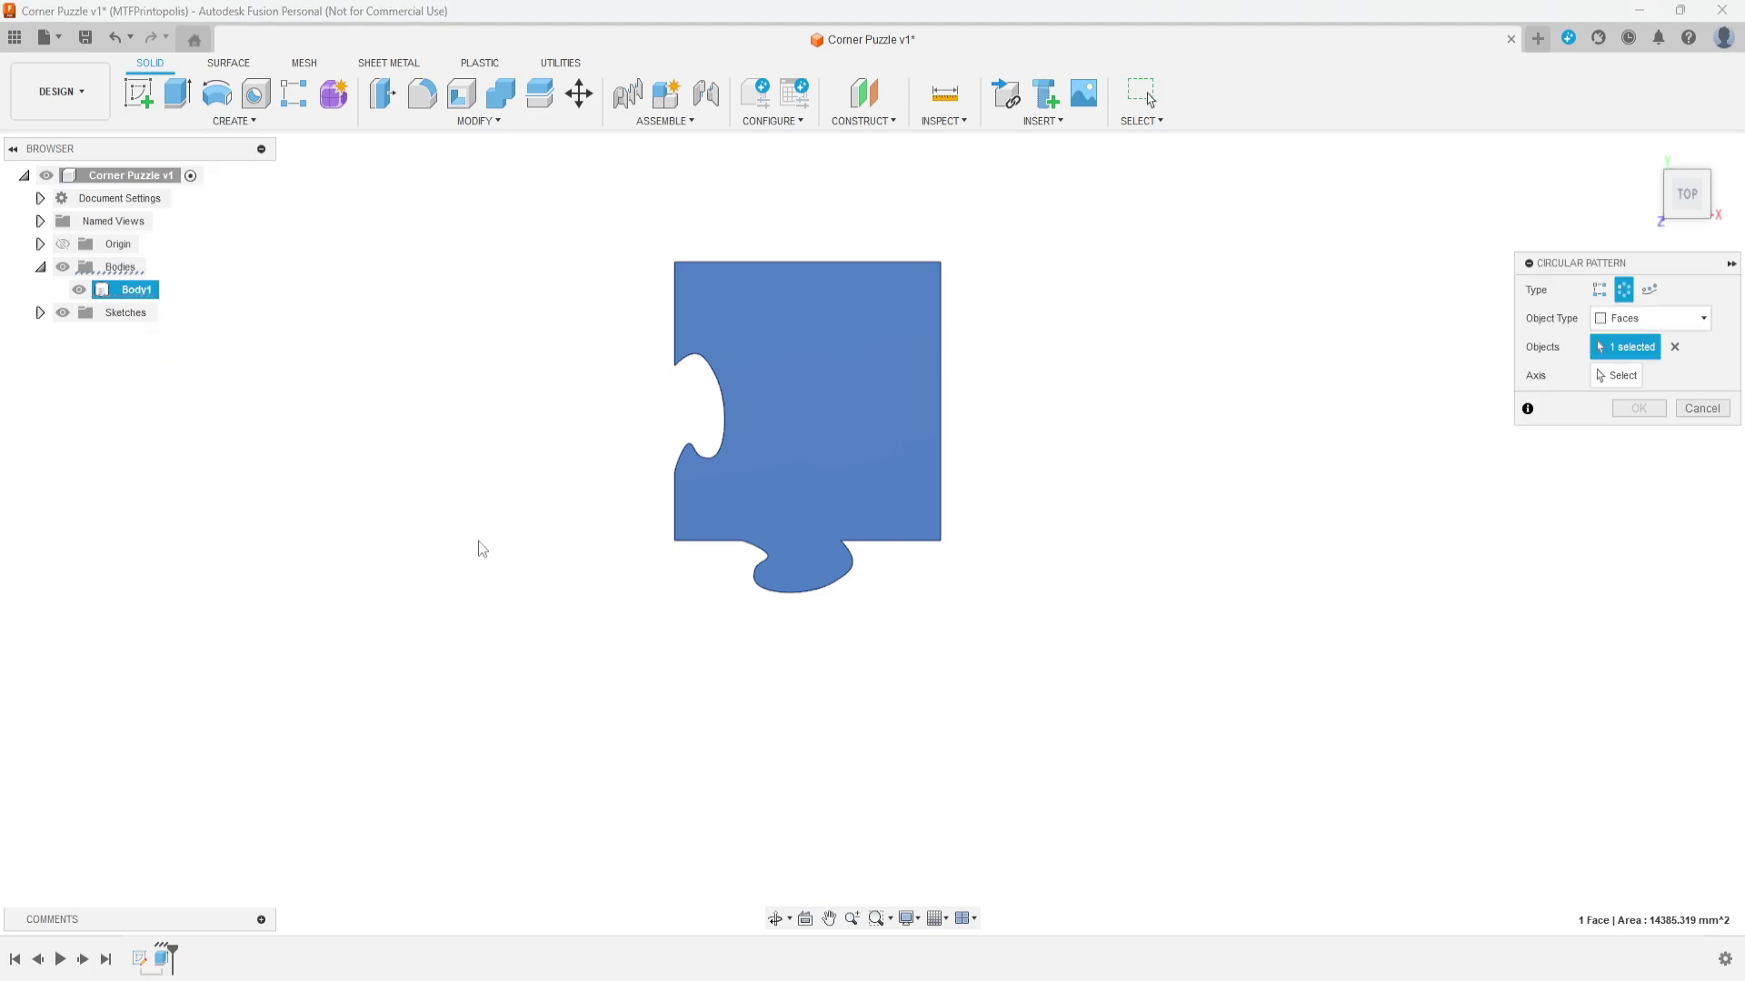
click(1615, 374)
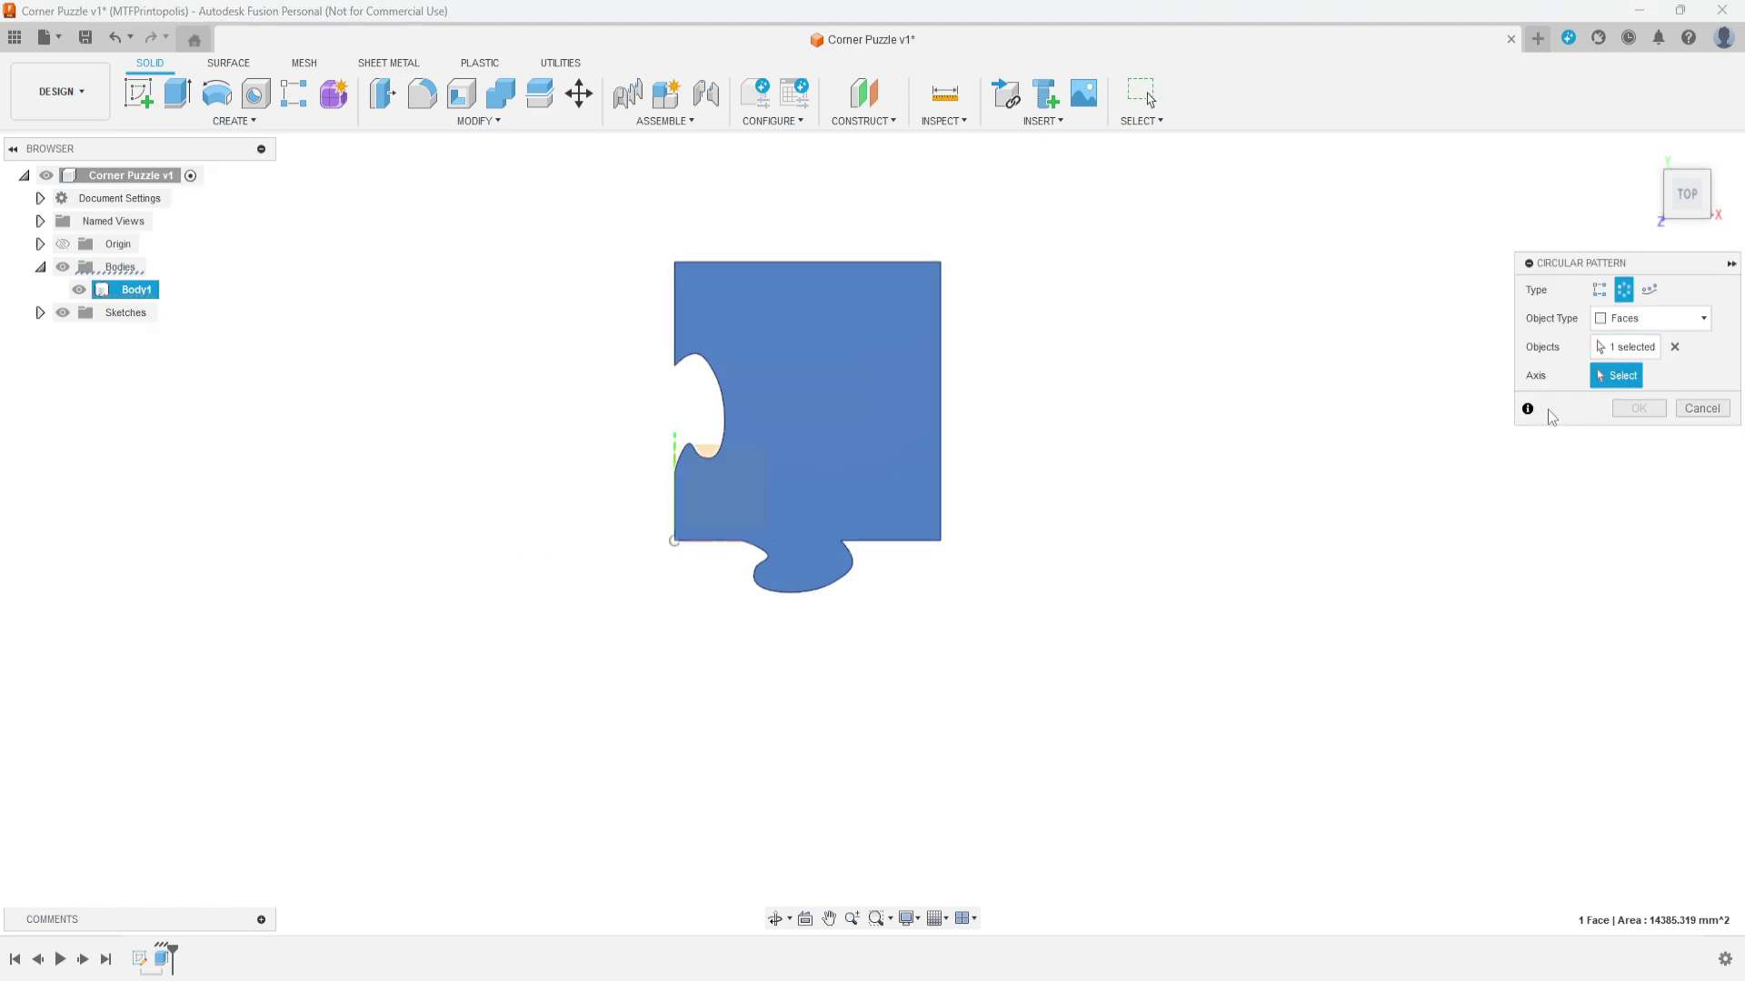
click(70, 249)
scroll(636, 618, up, 3)
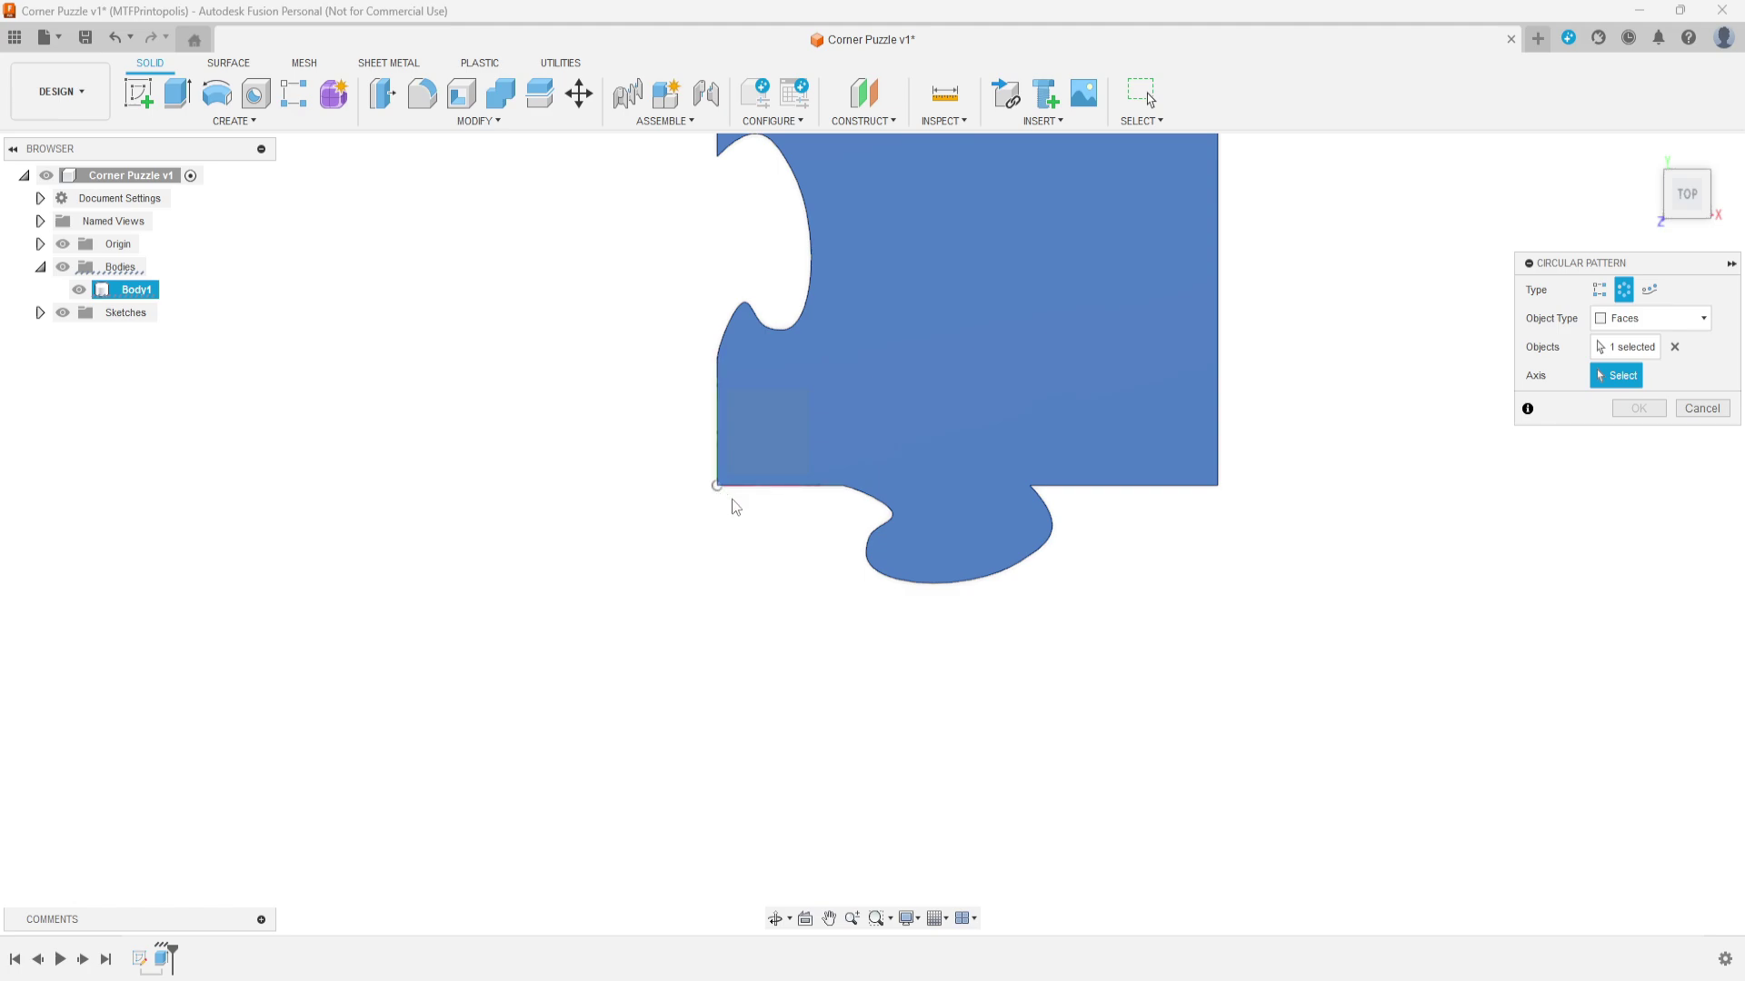
shift+middle_drag(728, 506, 841, 382)
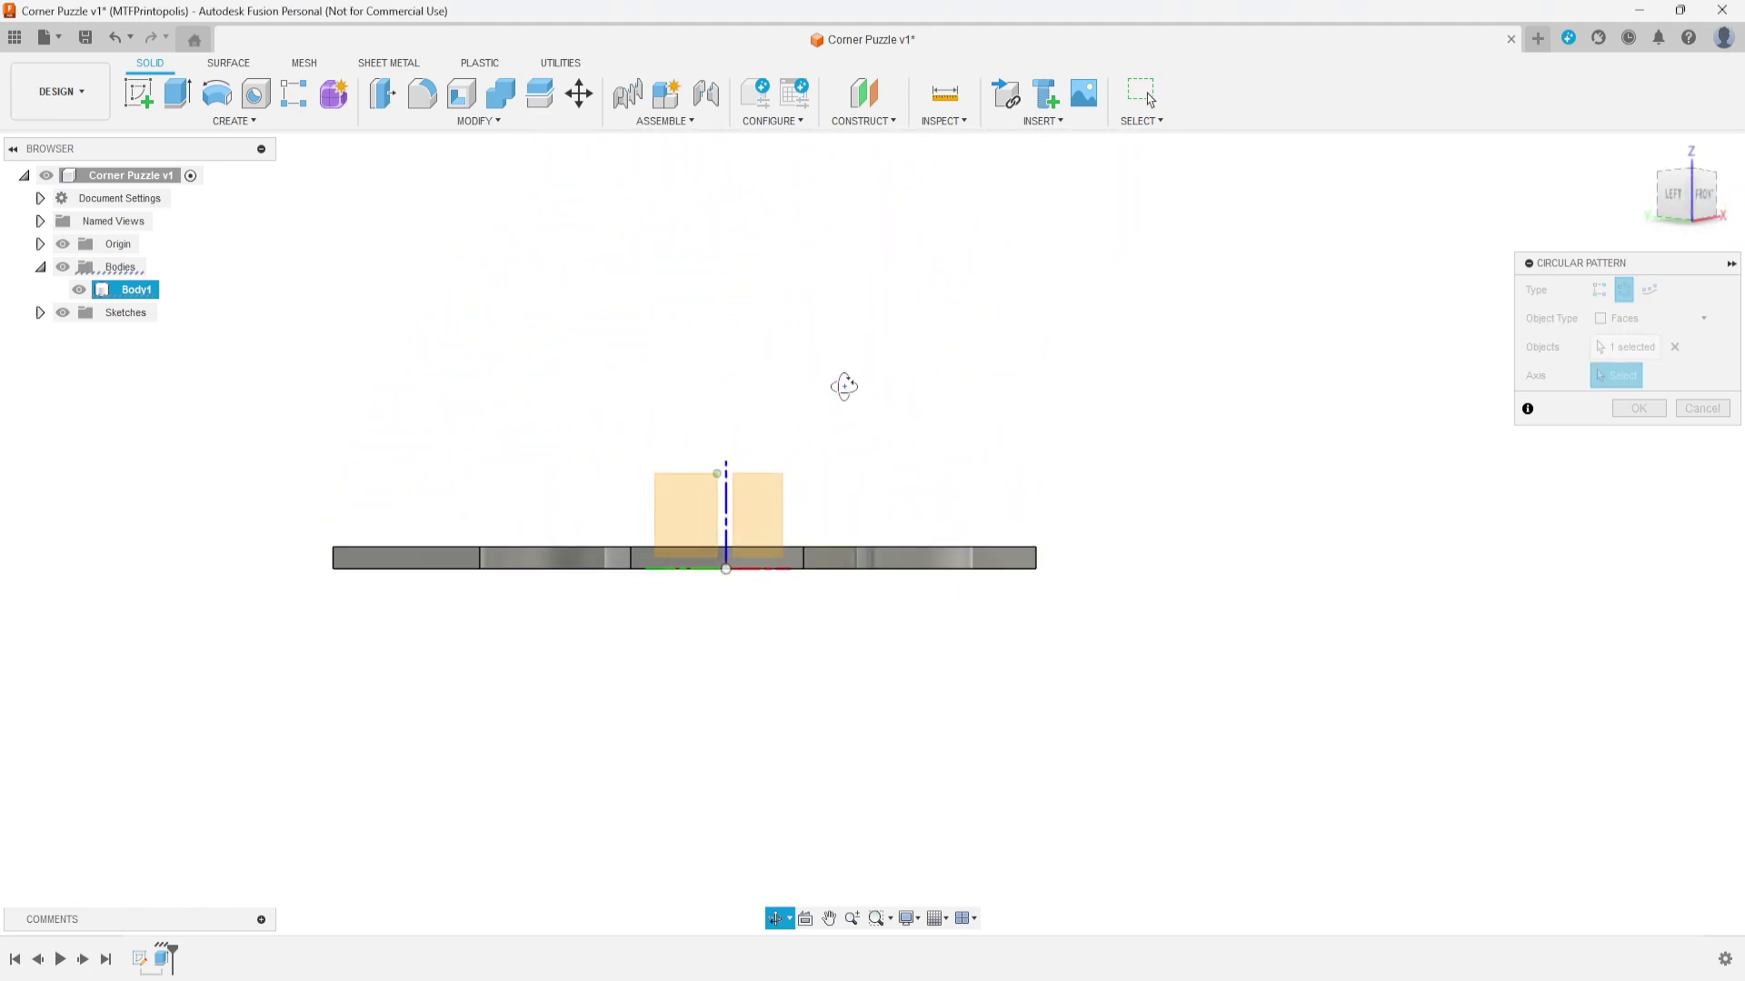
click(728, 474)
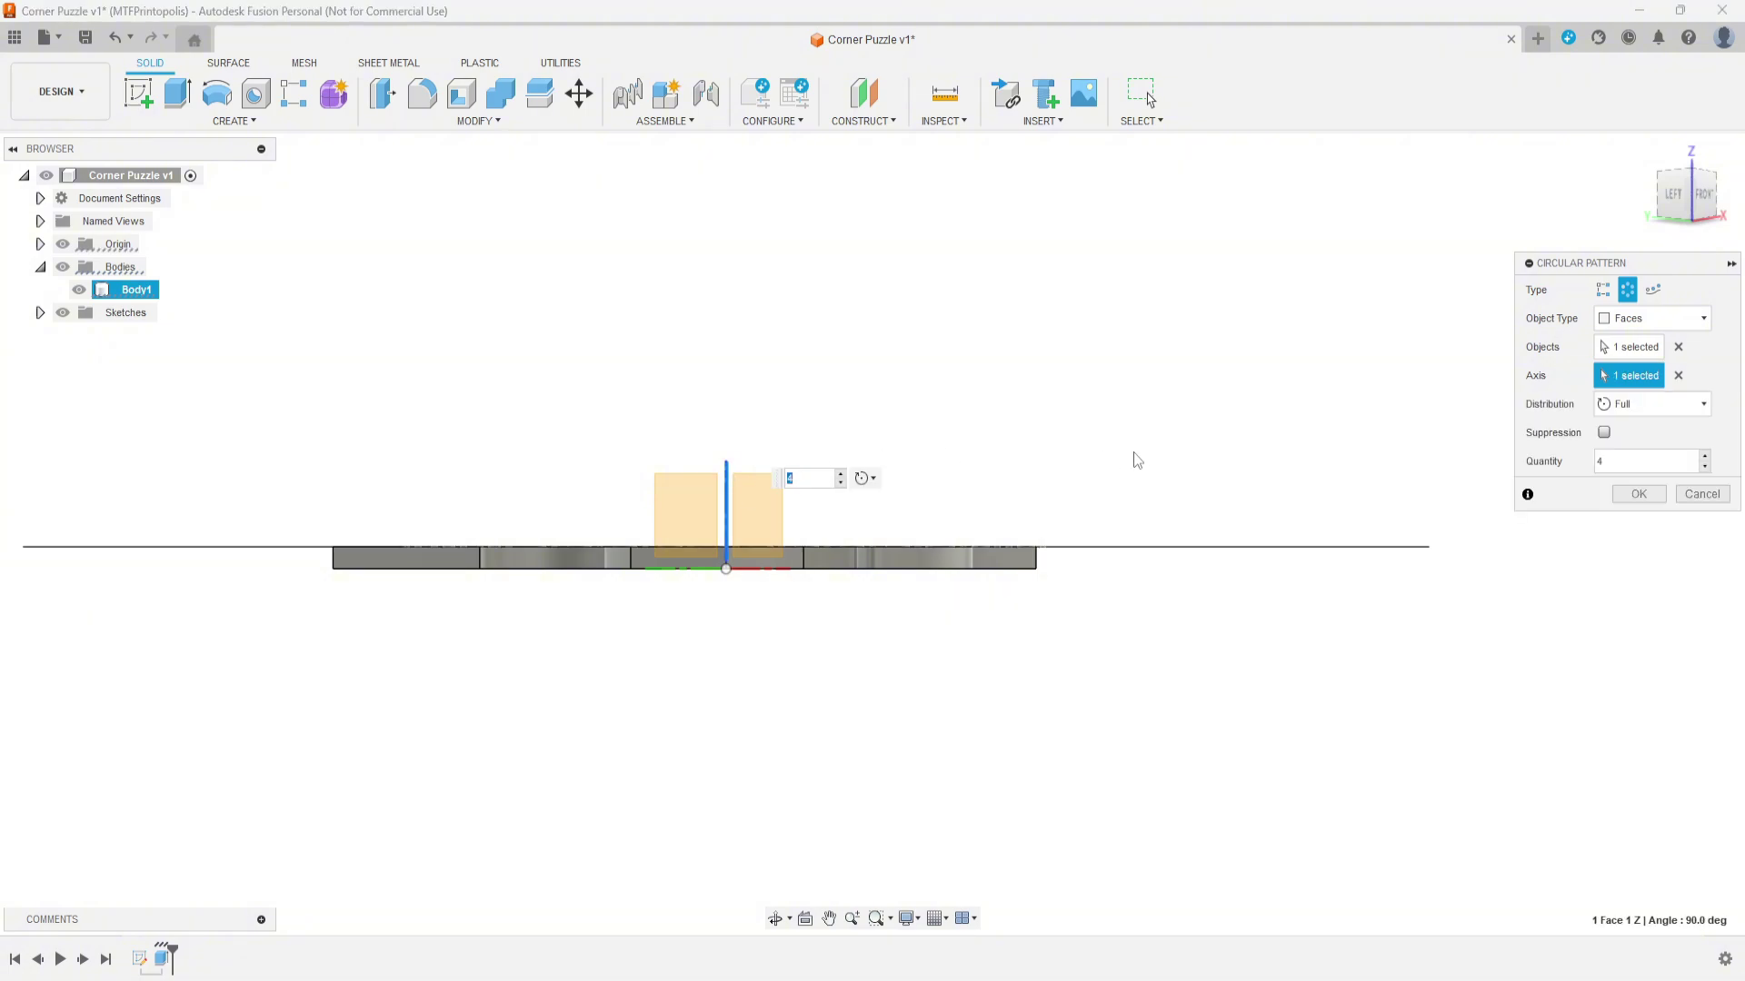
shift+middle_drag(1137, 460, 1032, 621)
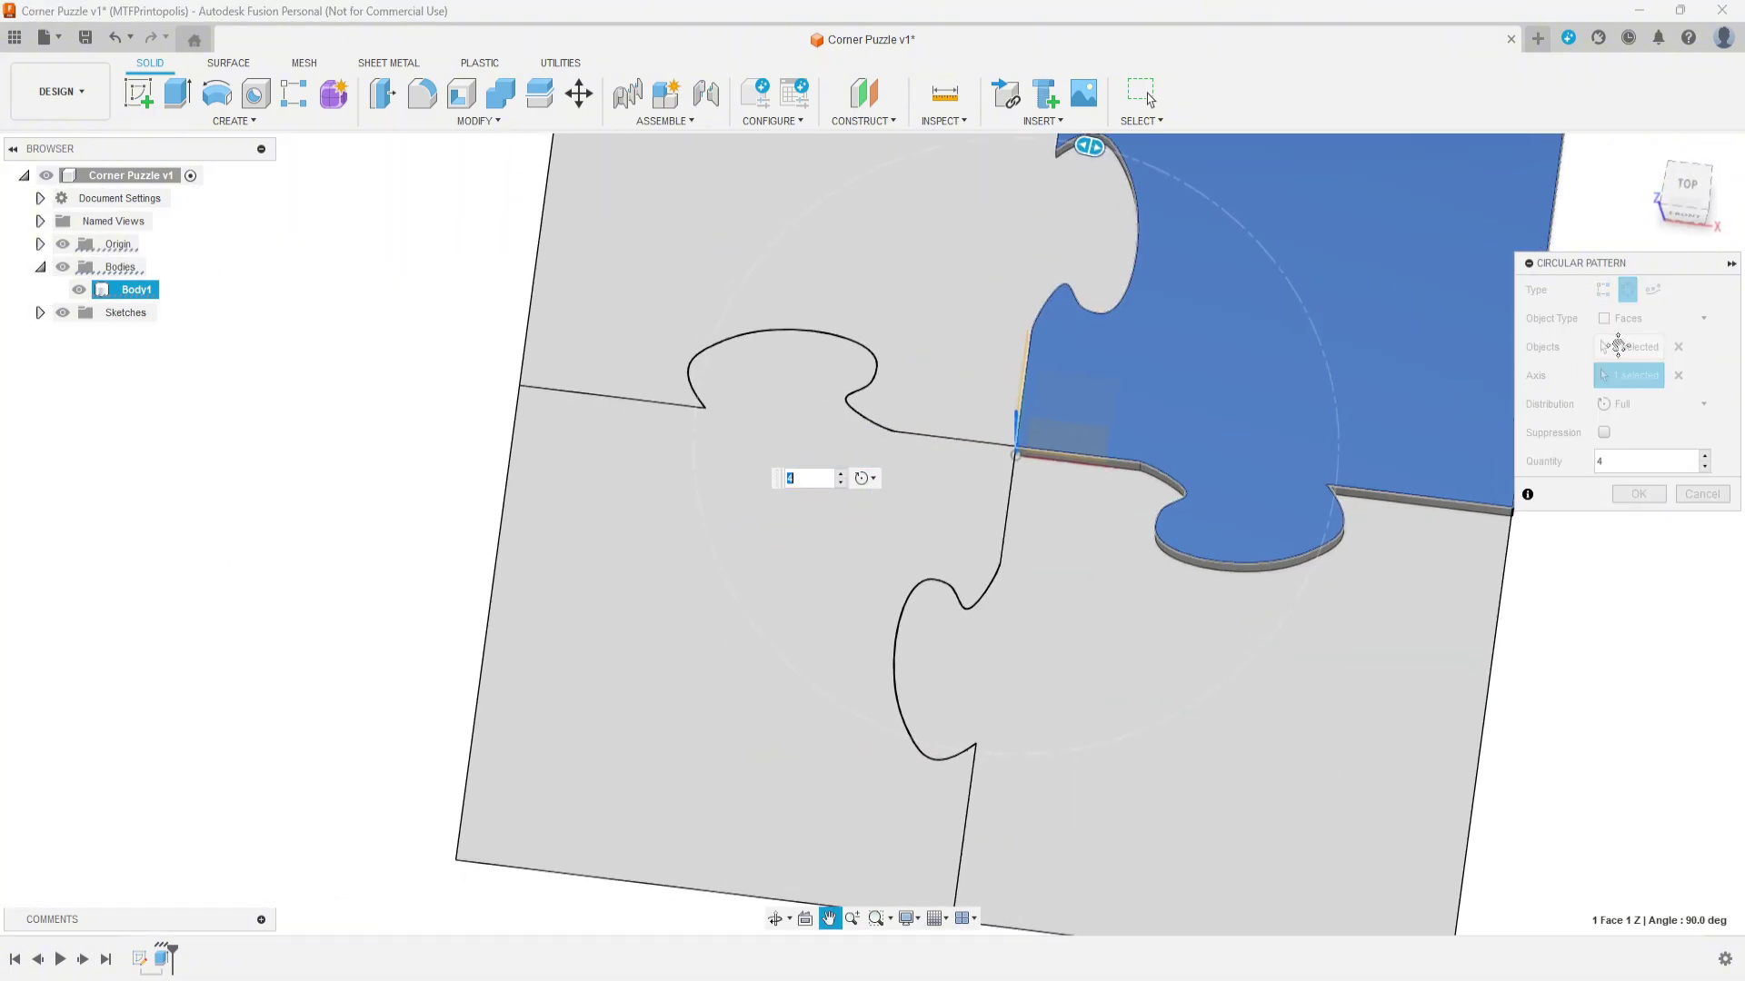
shift+middle_drag(1334, 606, 1051, 592)
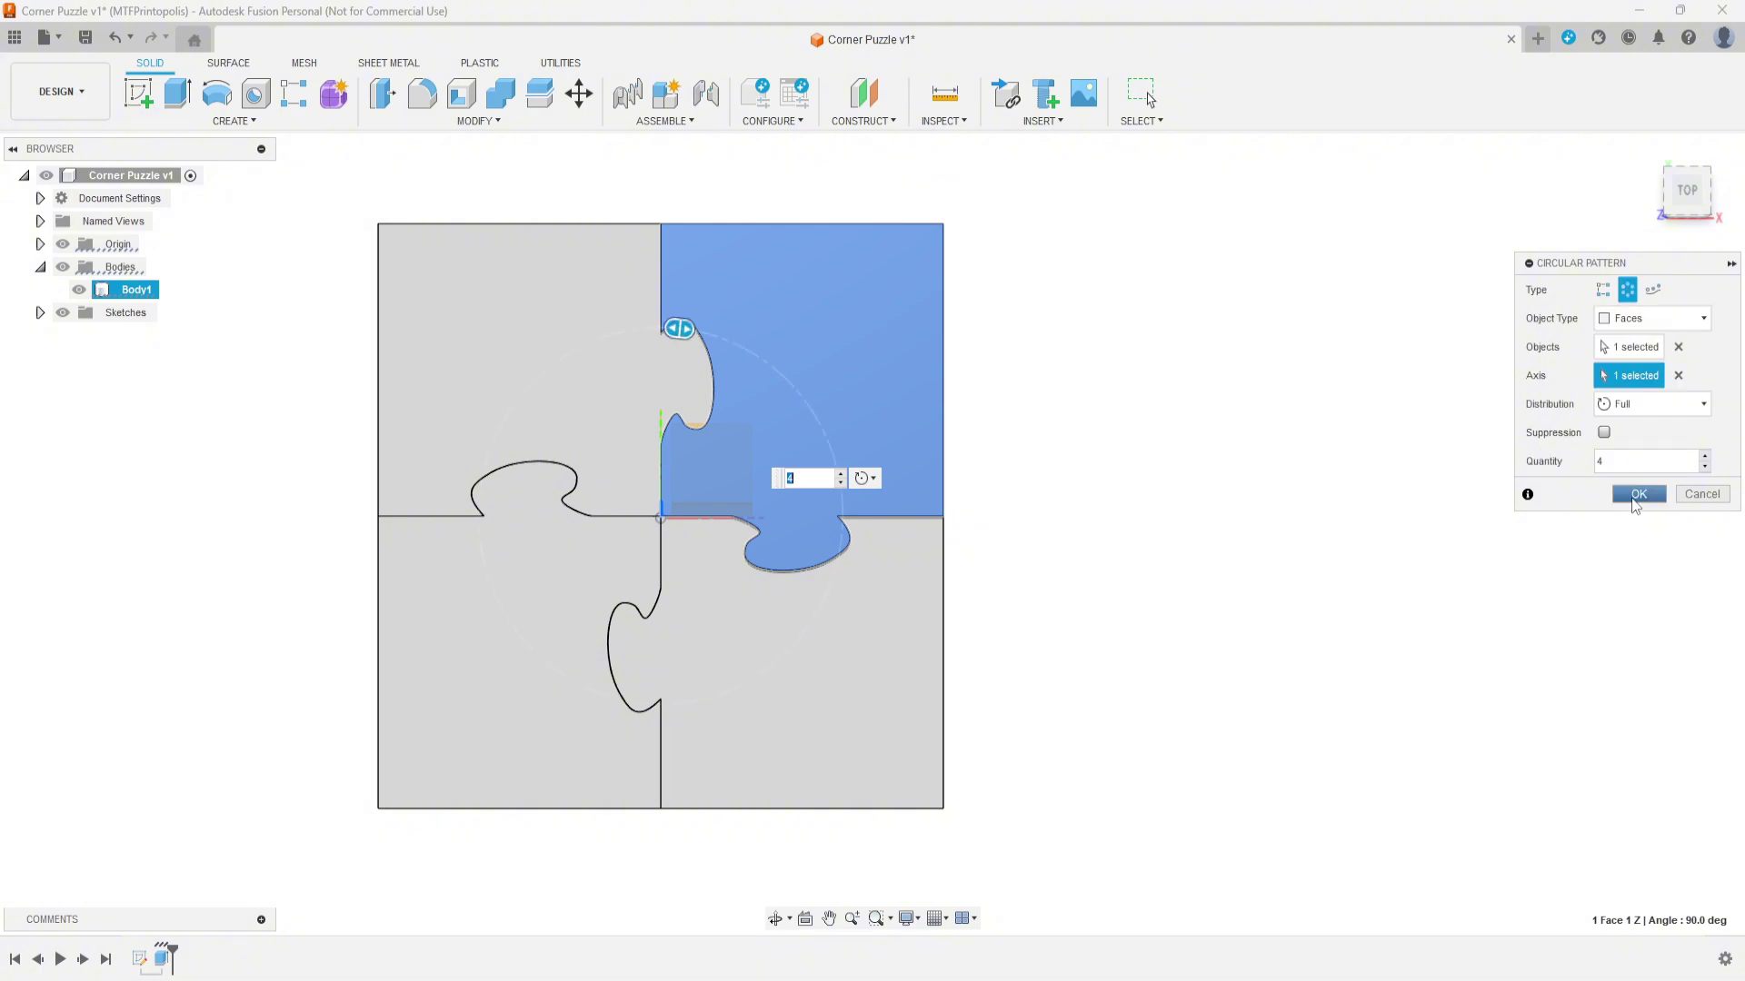
click(1638, 496)
middle_drag(1277, 670, 1191, 655)
key(Escape)
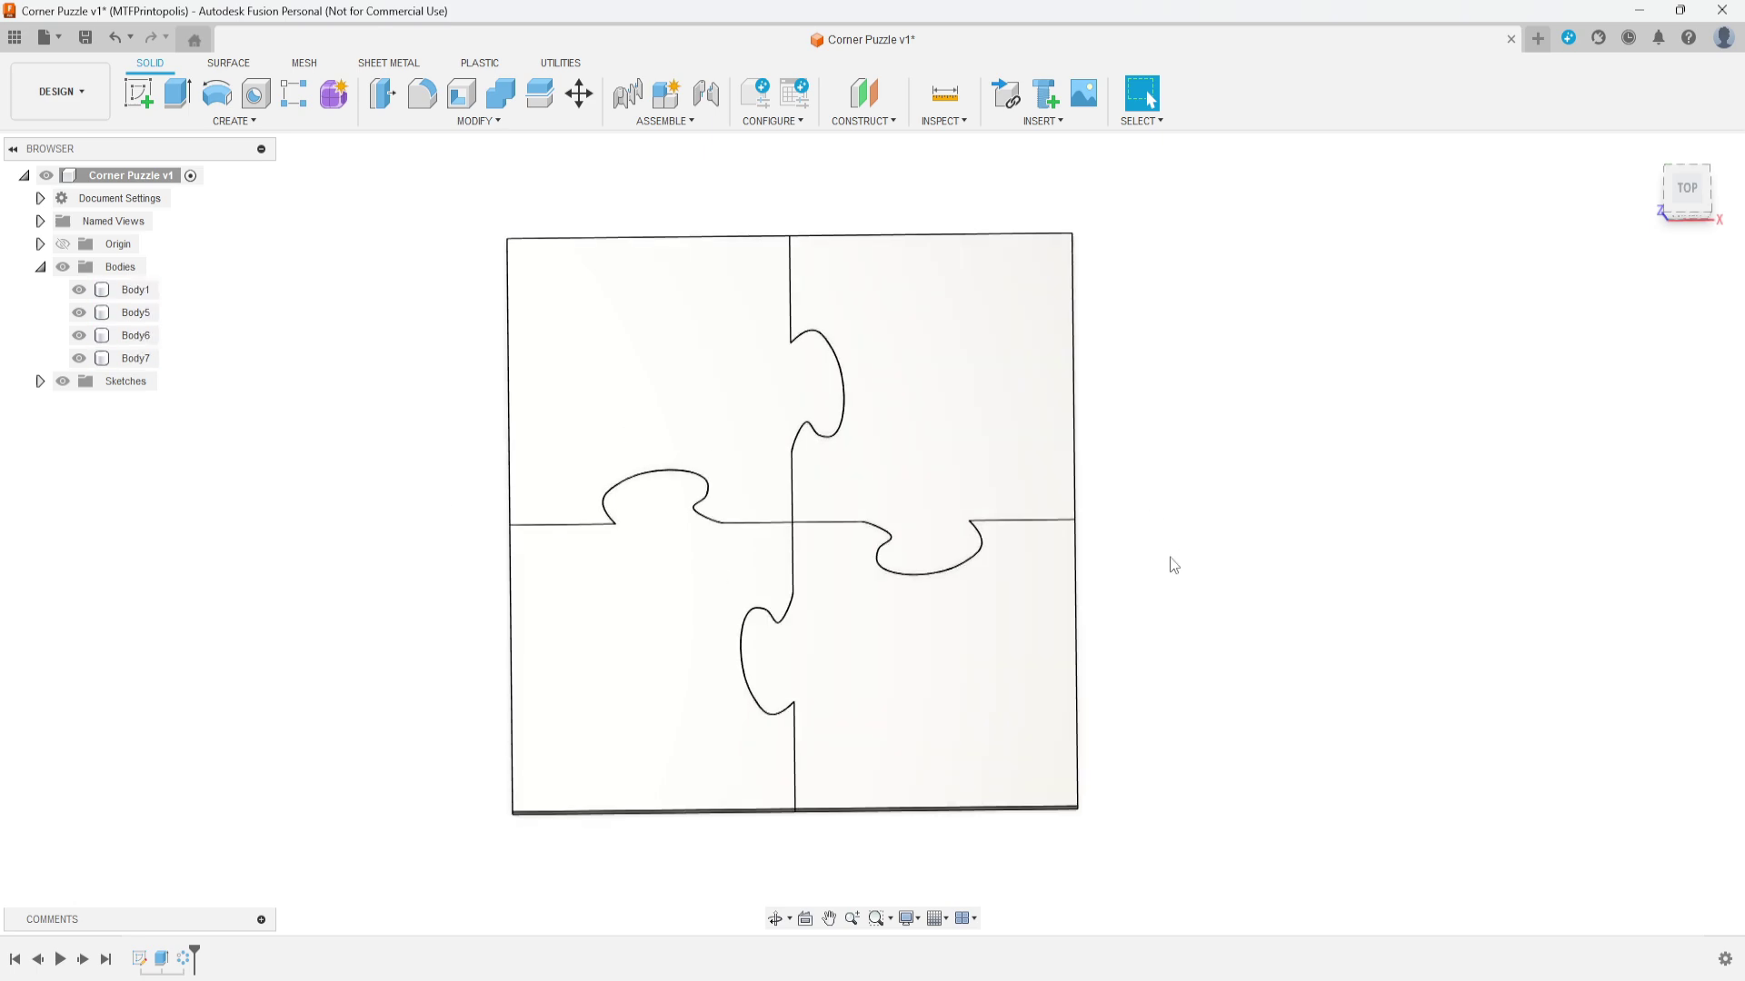
Step: Run an interference check on the interlocking puzzle pieces without including coincident faces
click(940, 123)
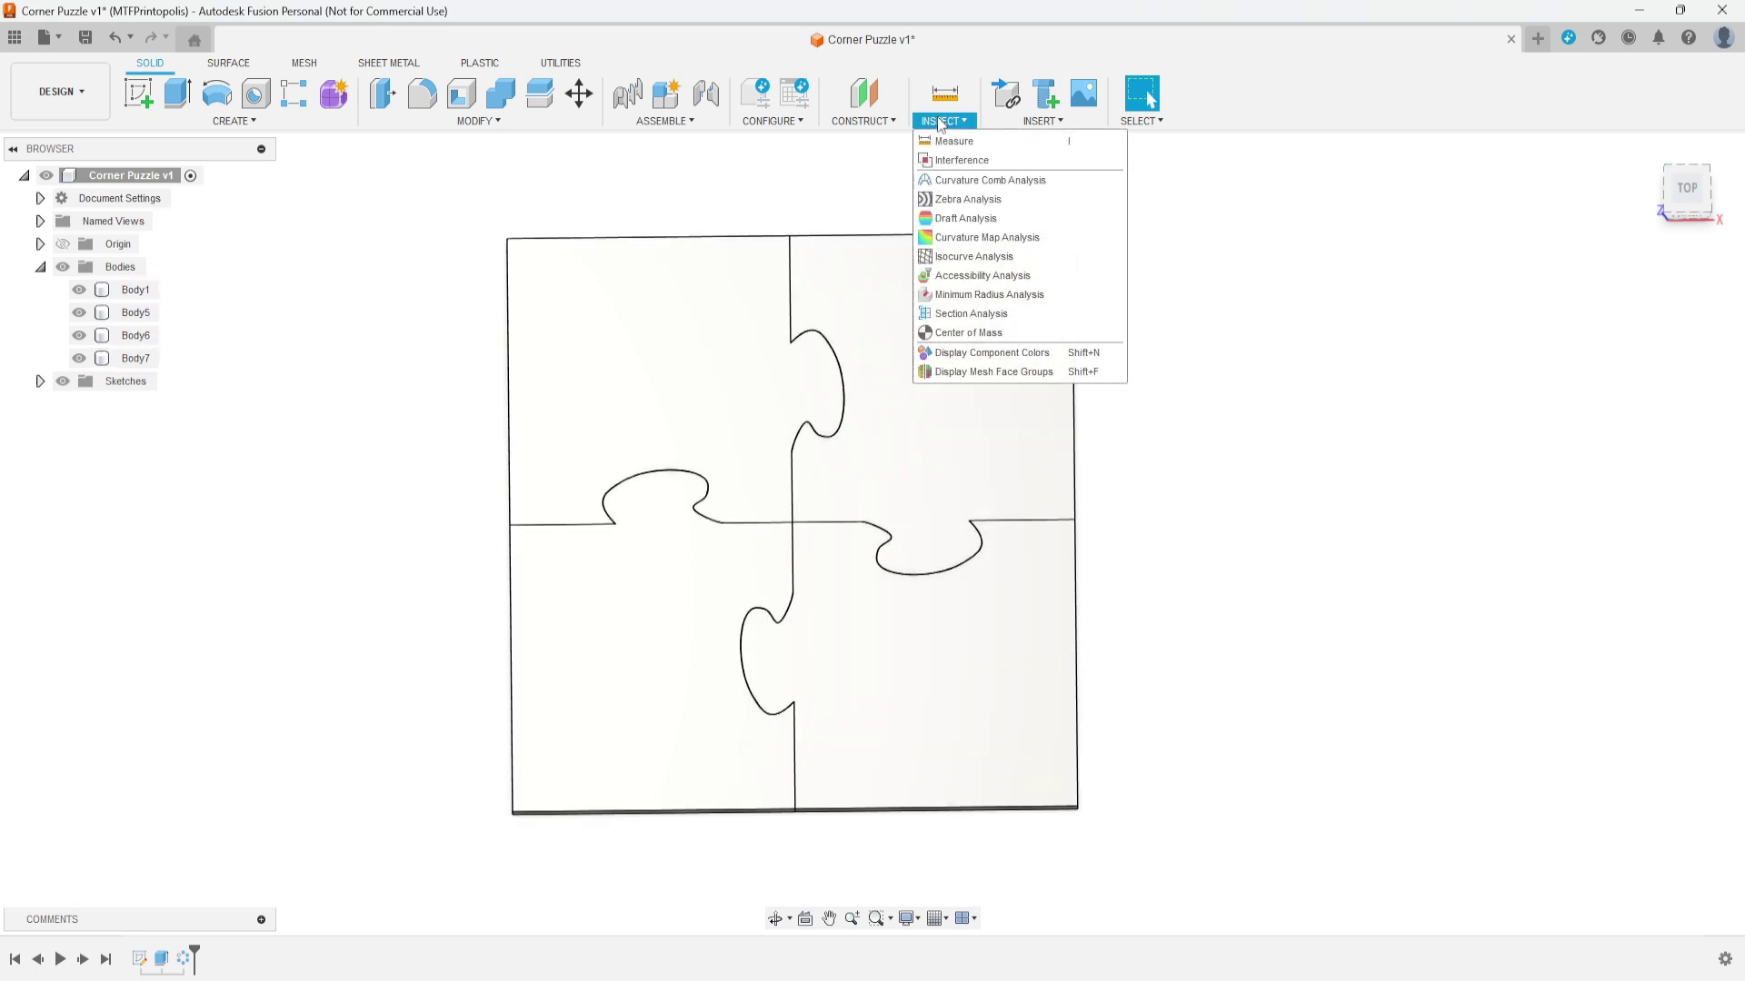
click(962, 160)
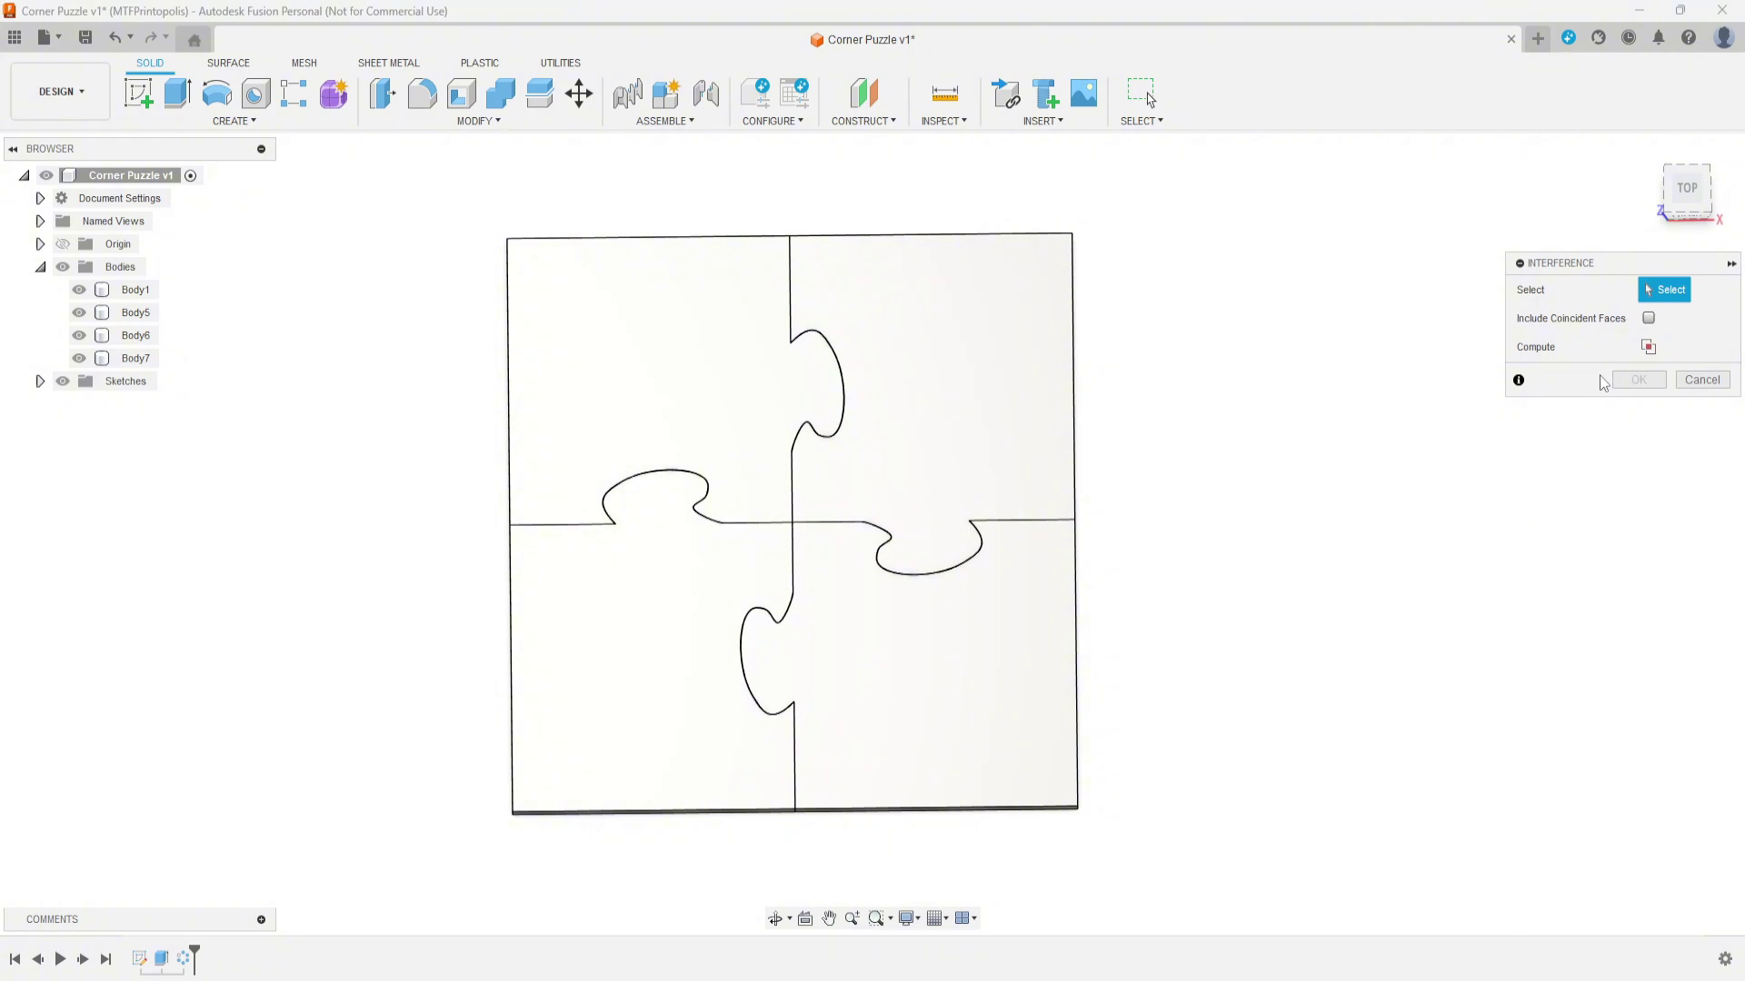
click(1649, 347)
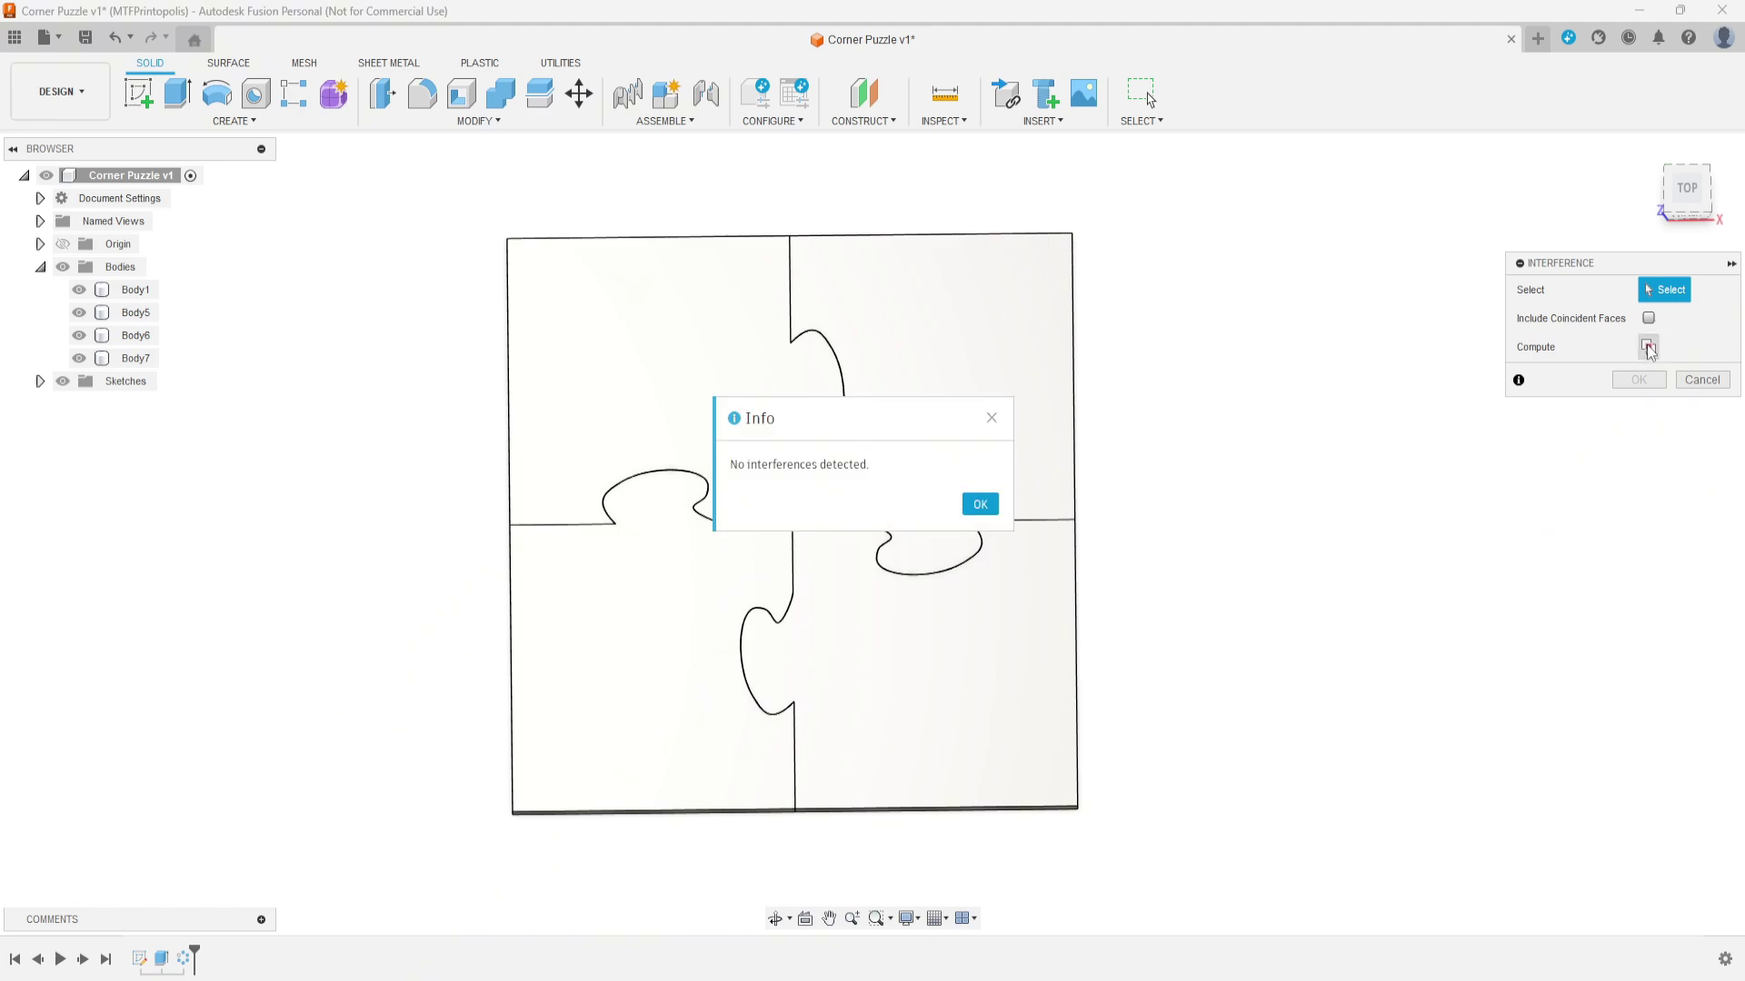
click(981, 504)
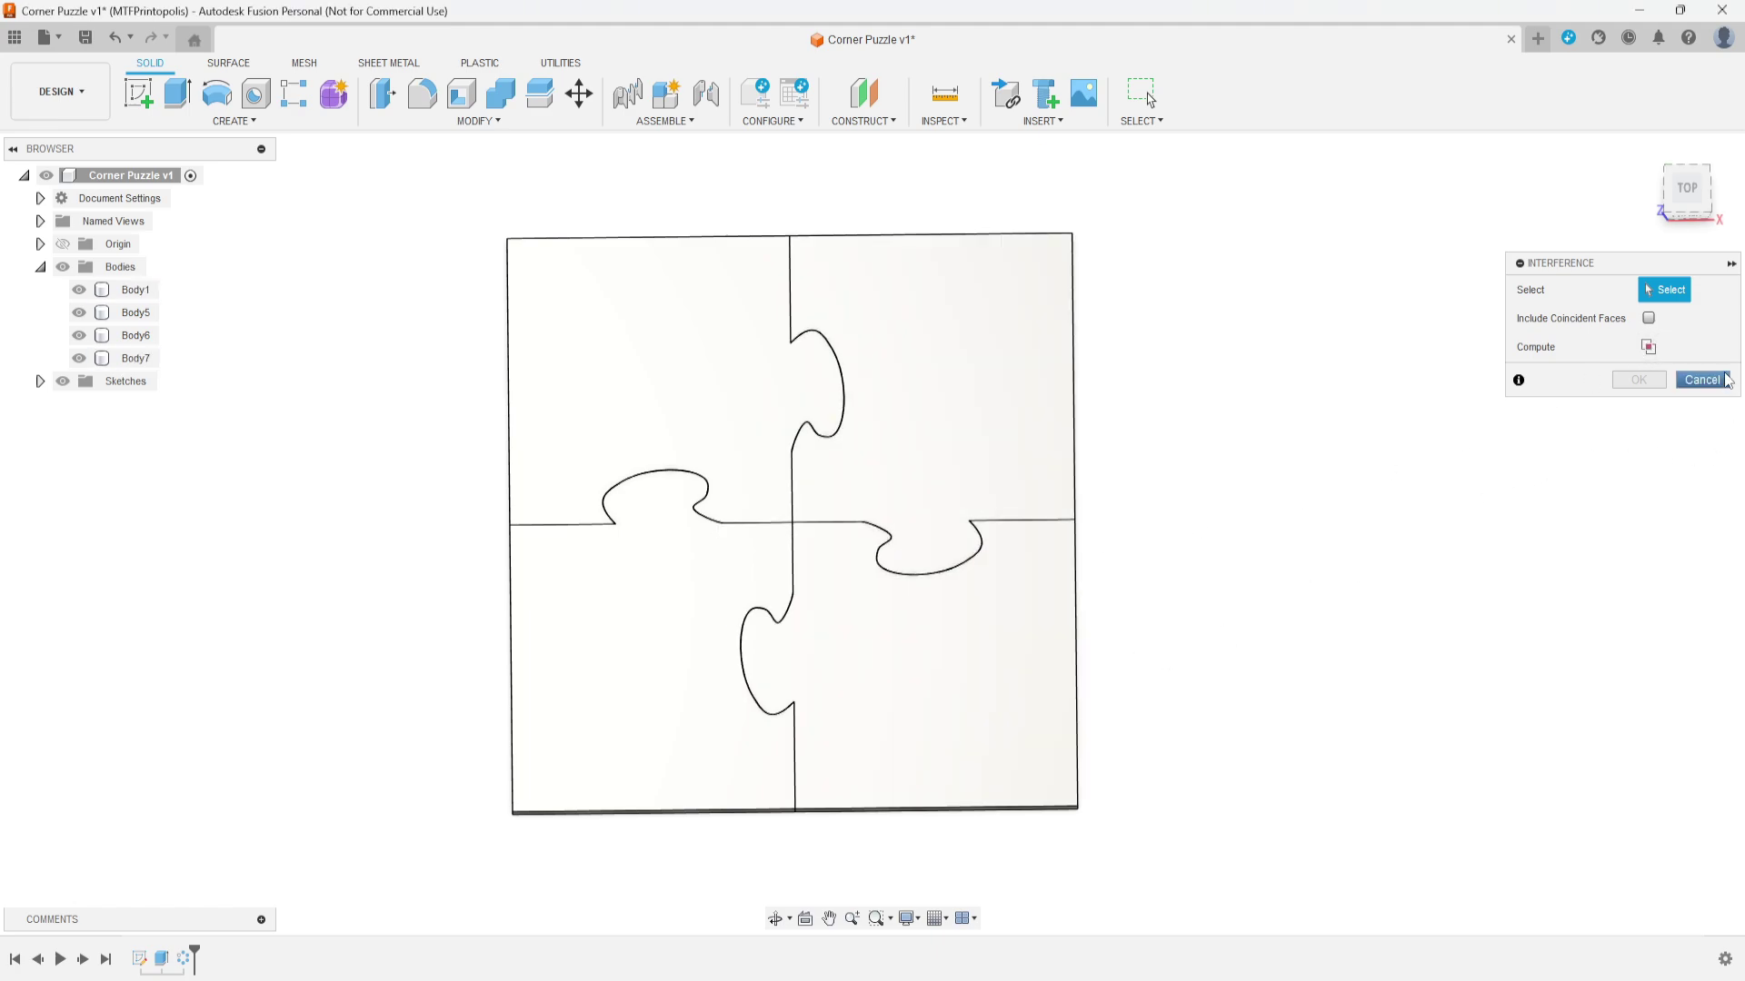
click(1702, 380)
Step: Hide the three patterned pieces and roll the timeline back to just before the circular pattern
click(80, 313)
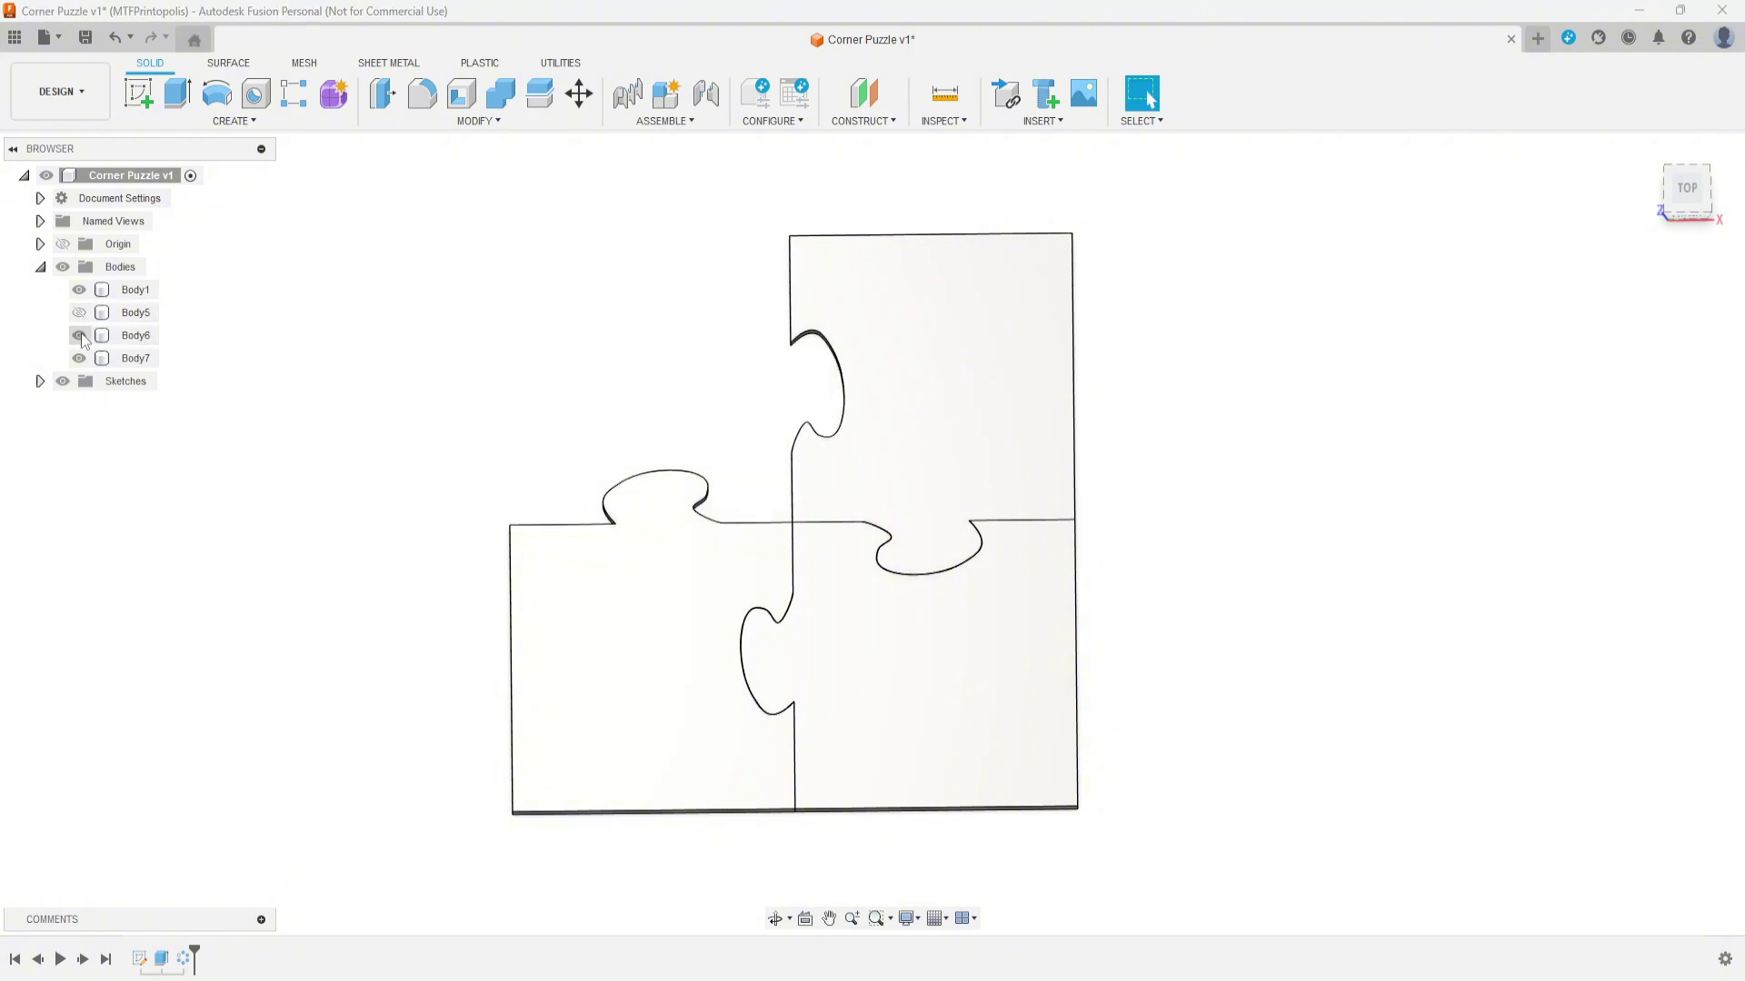
click(79, 336)
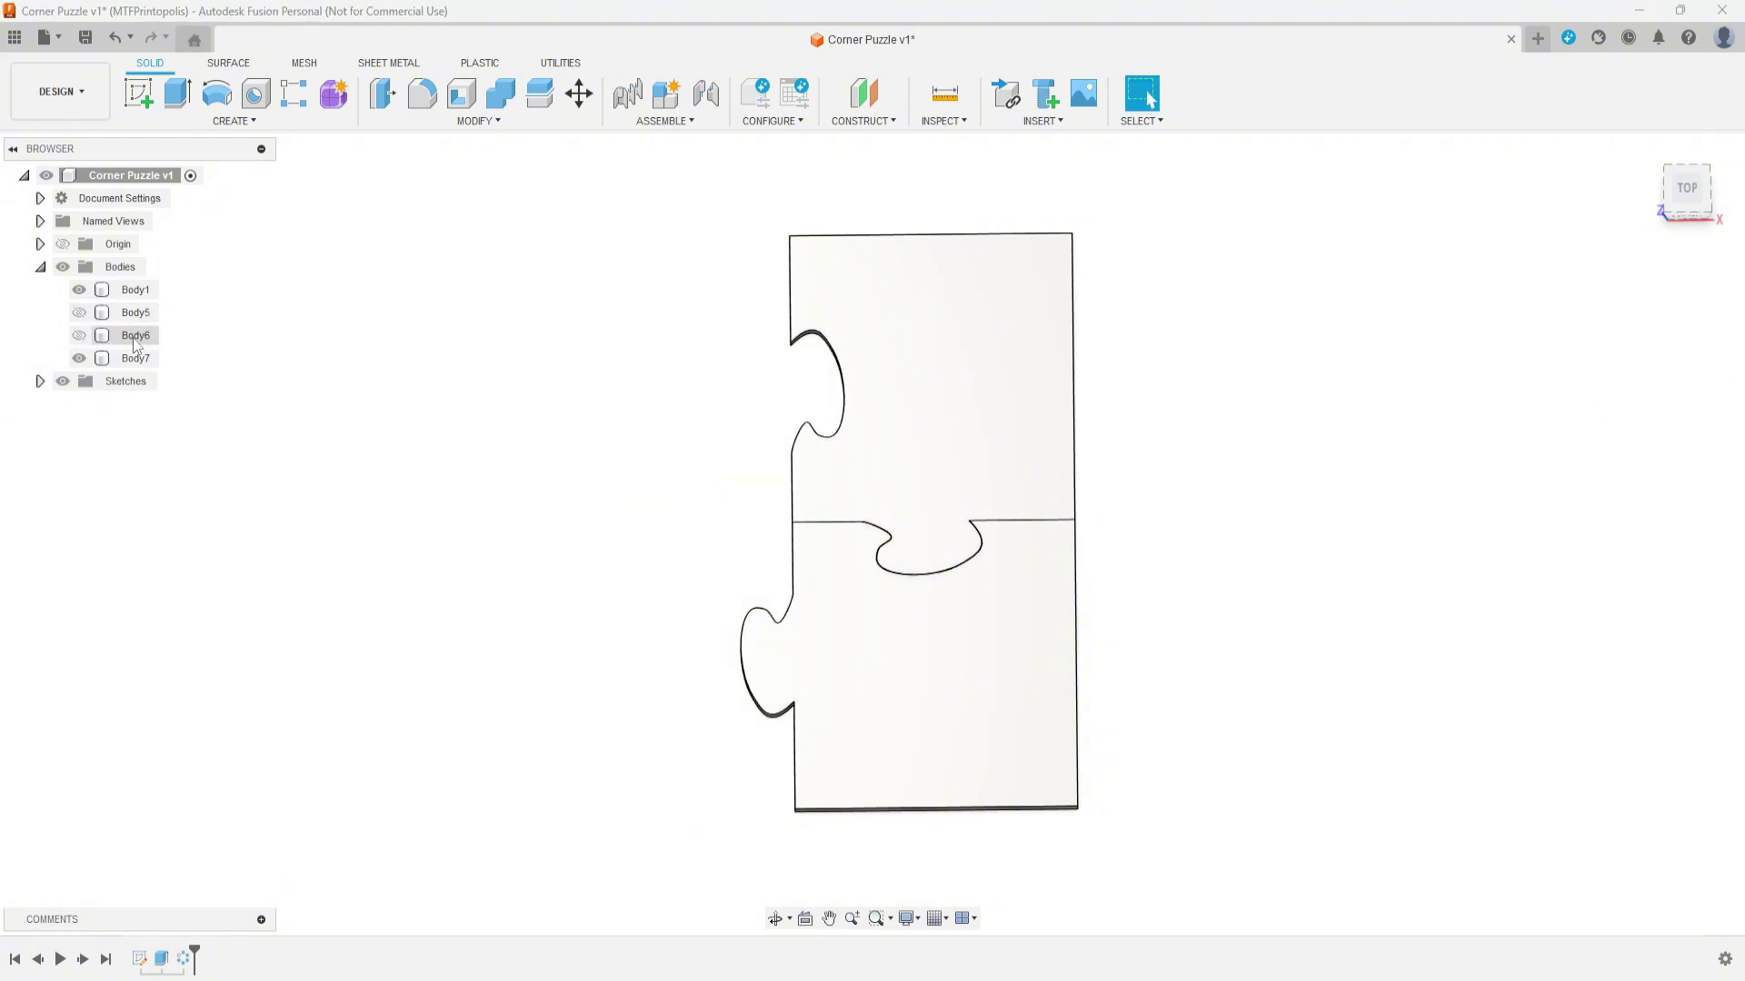
click(82, 362)
click(80, 359)
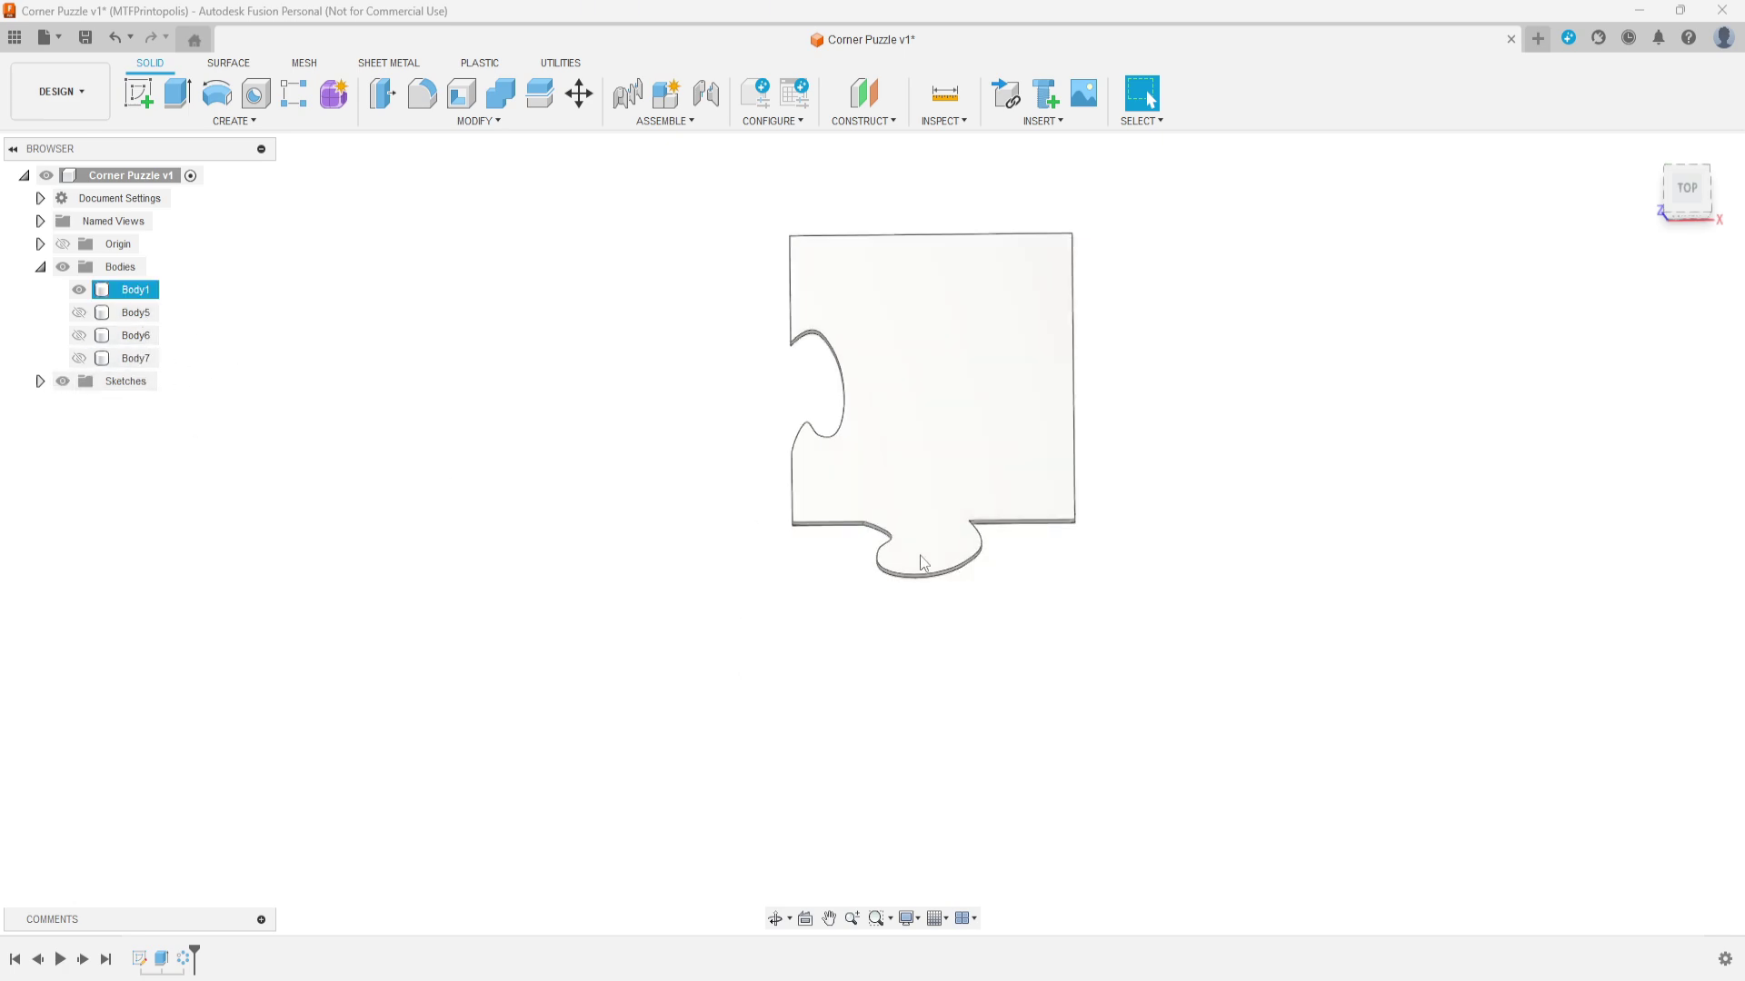
scroll(462, 639, up, 4)
scroll(455, 640, down, 3)
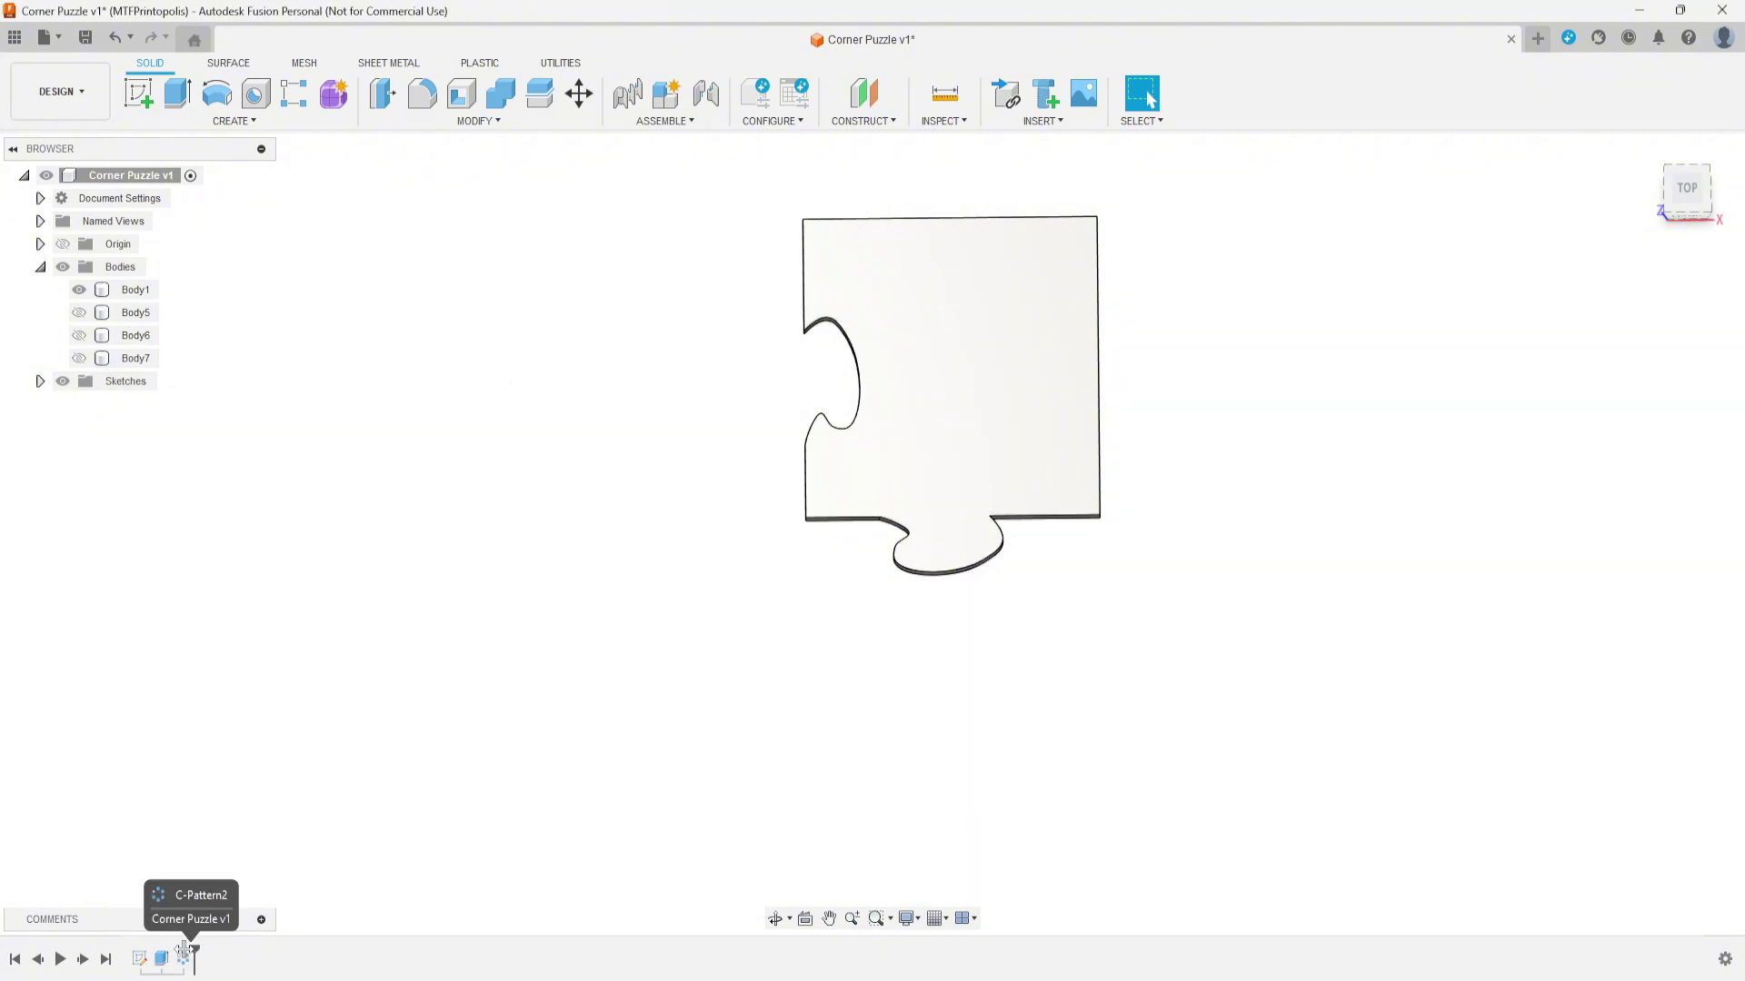
drag(186, 950, 173, 953)
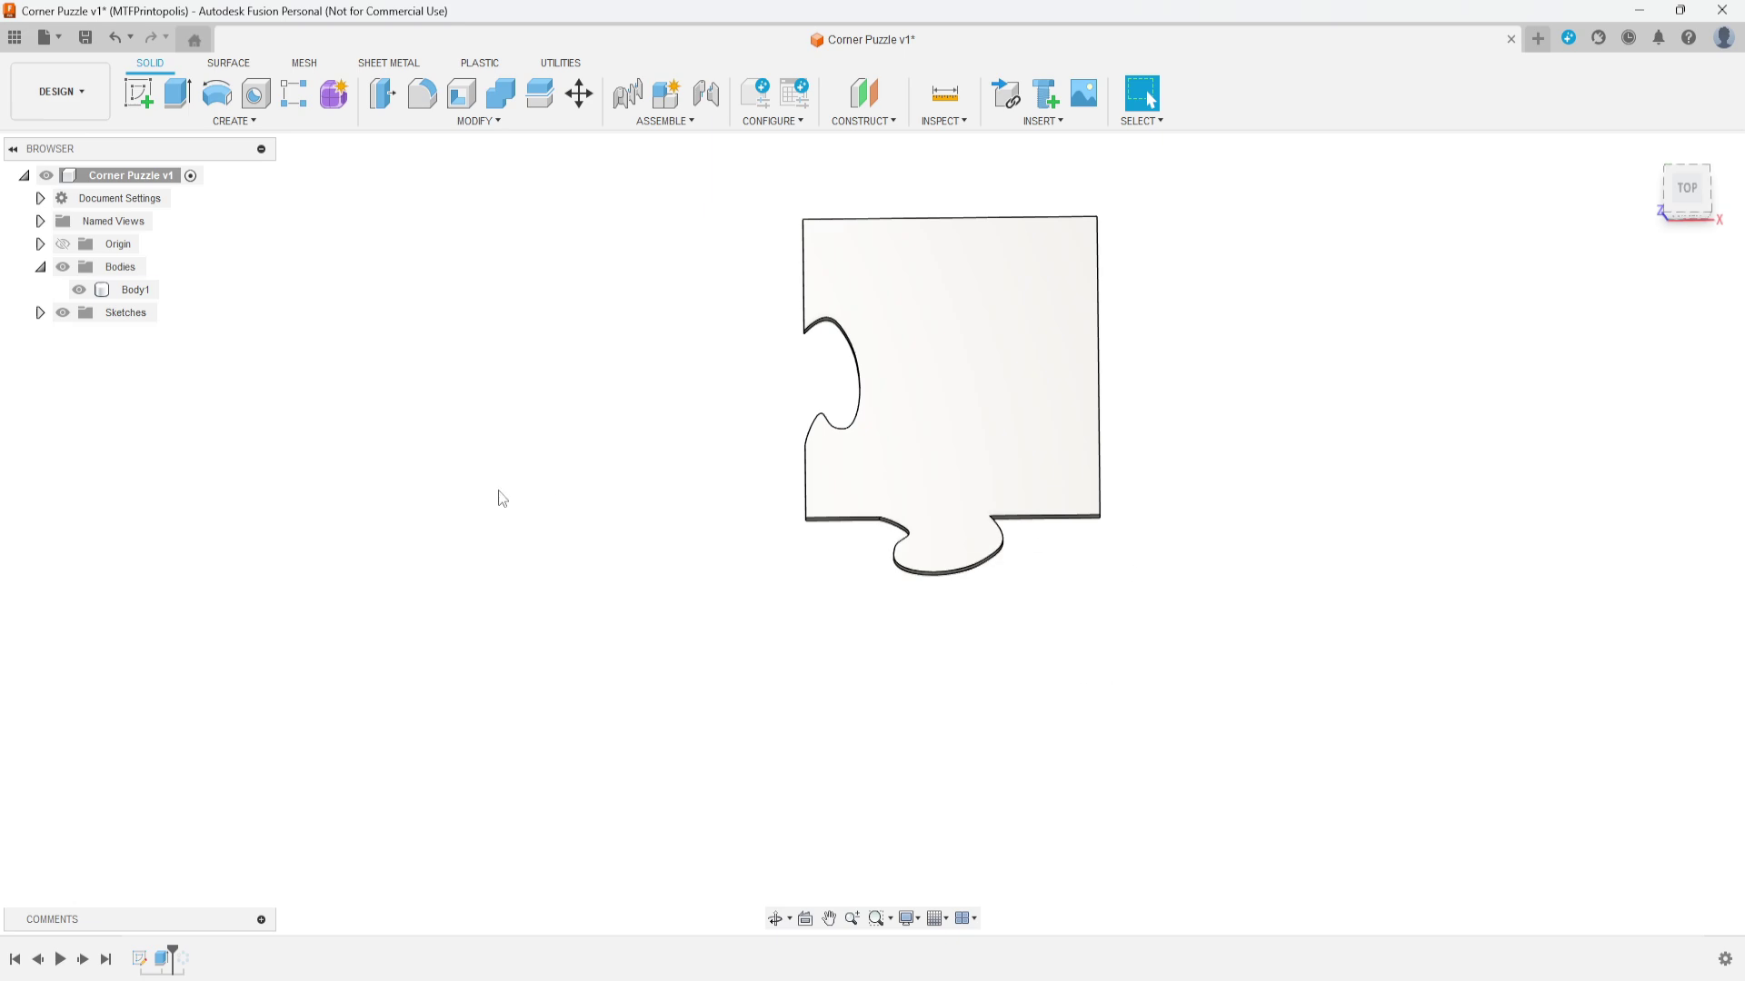
Step: Offset the six straight side faces of the puzzle piece by -0.1 mm, leaving out the curved tab and socket faces
shift+middle_drag(1197, 607, 1161, 502)
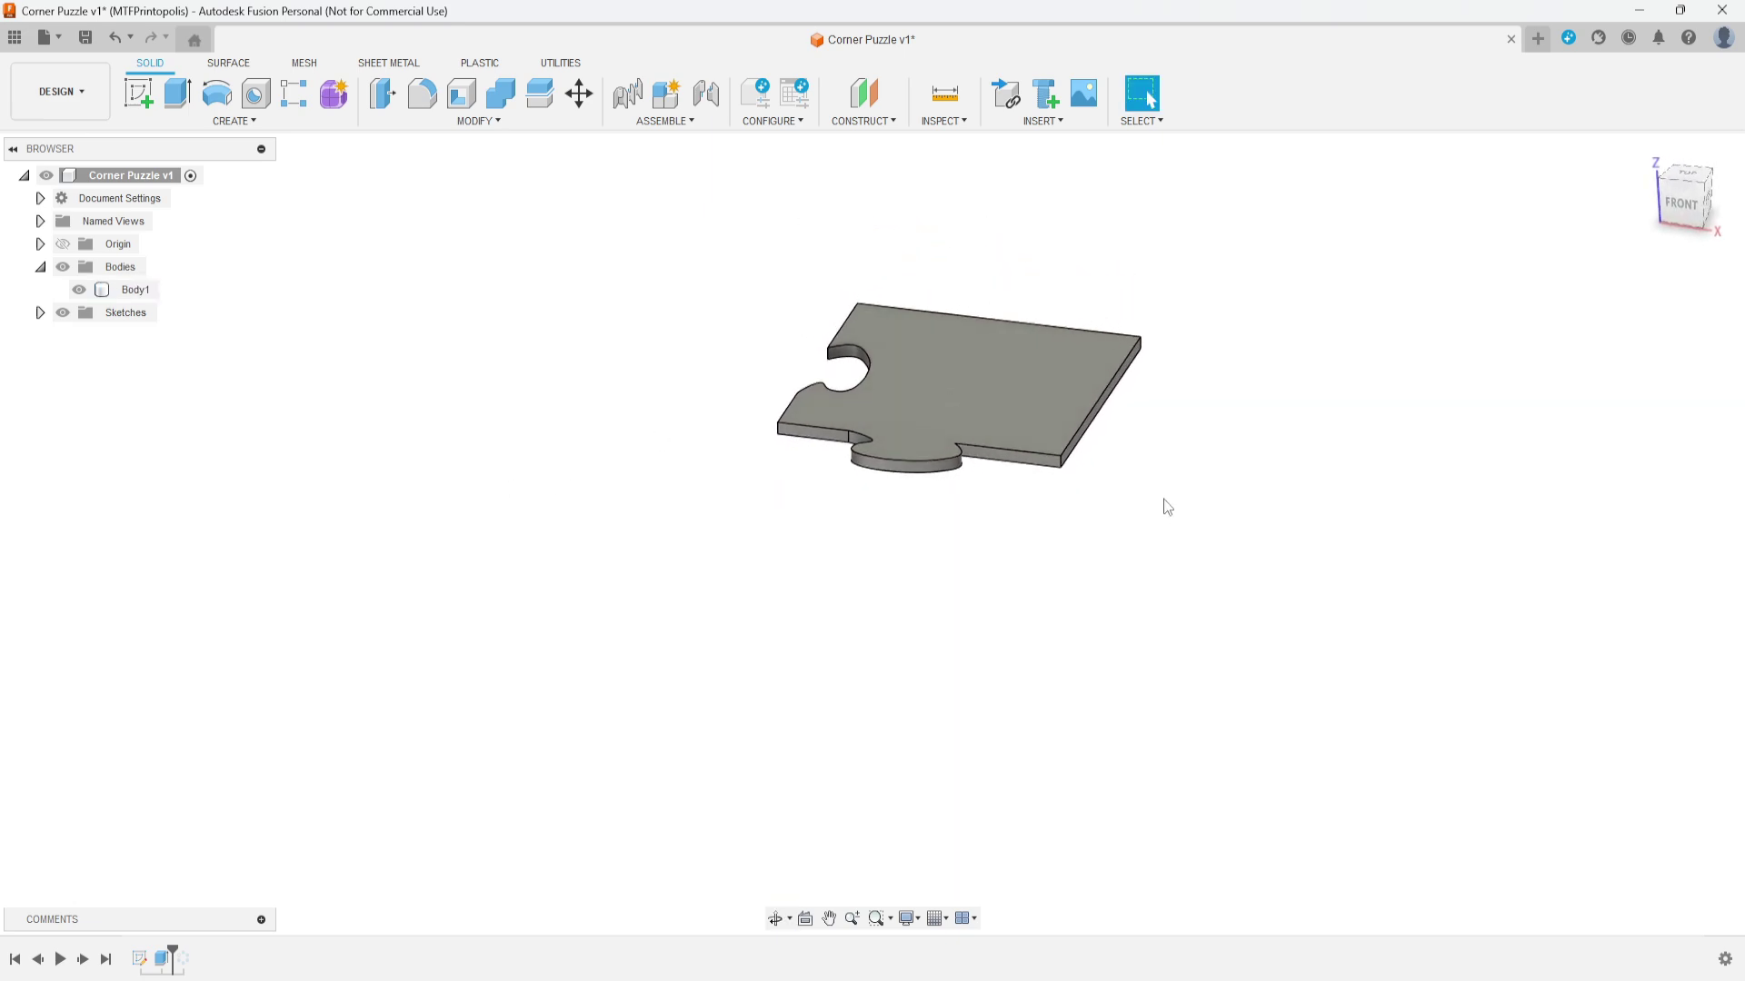
scroll(1023, 464, up, 3)
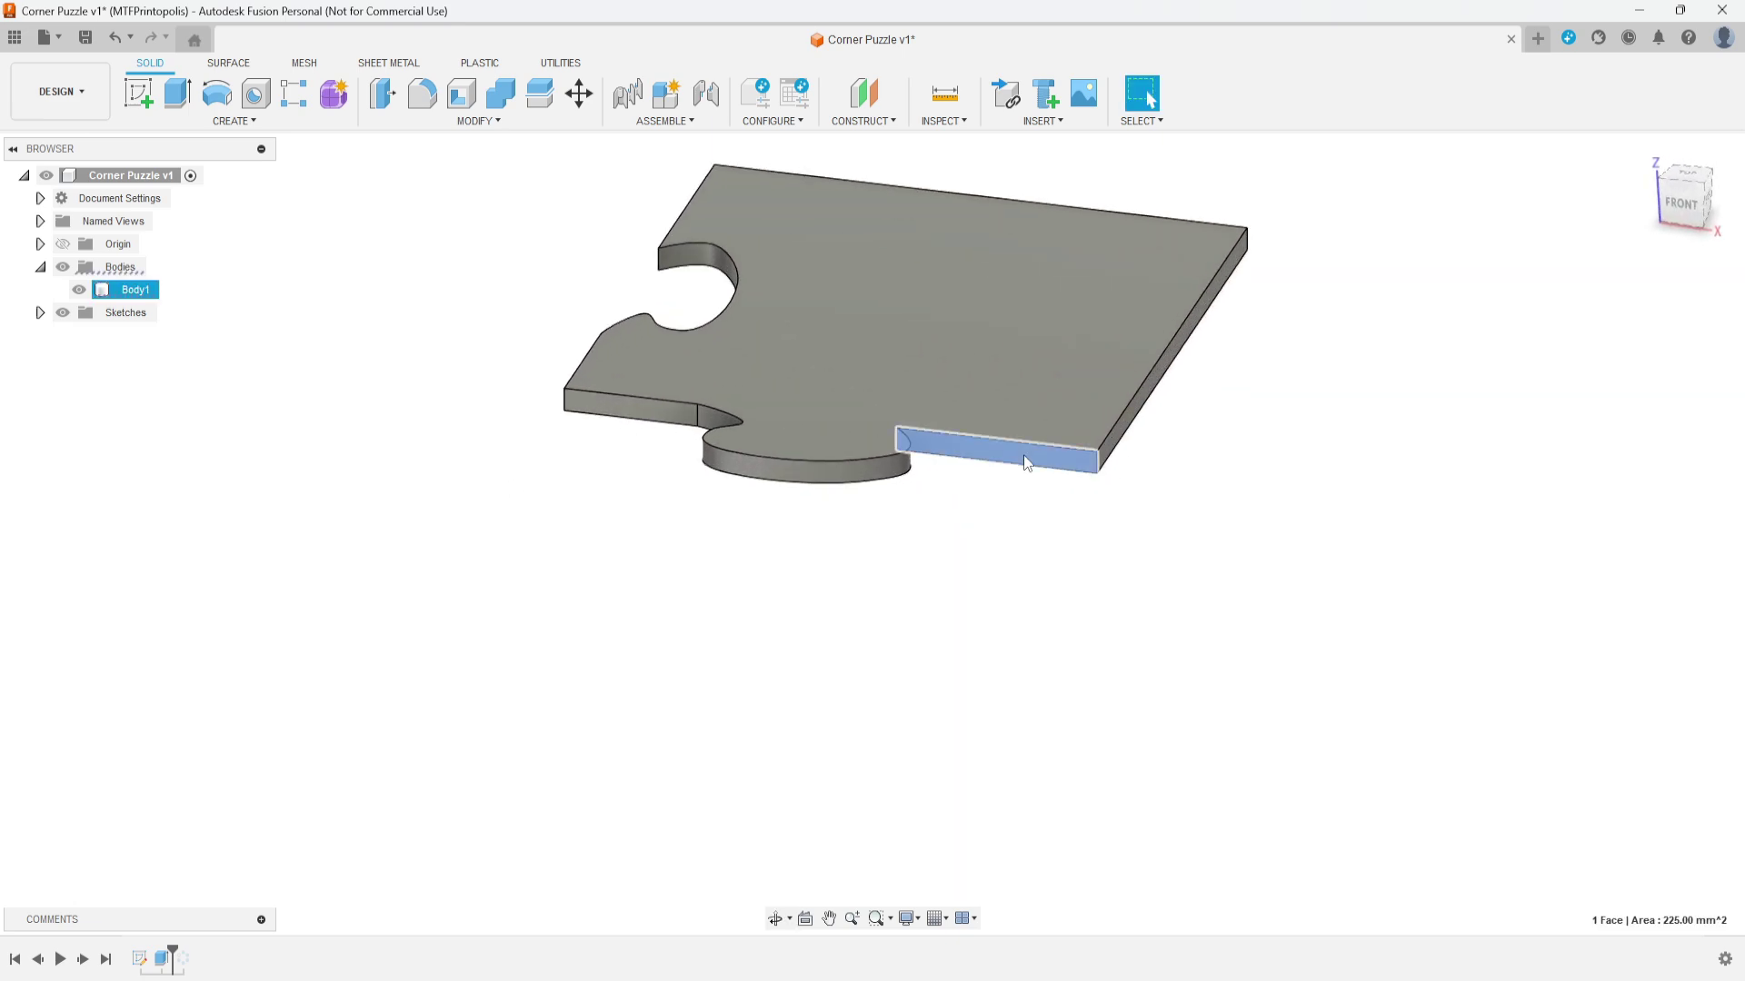
click(1023, 454)
scroll(1114, 455, up, 3)
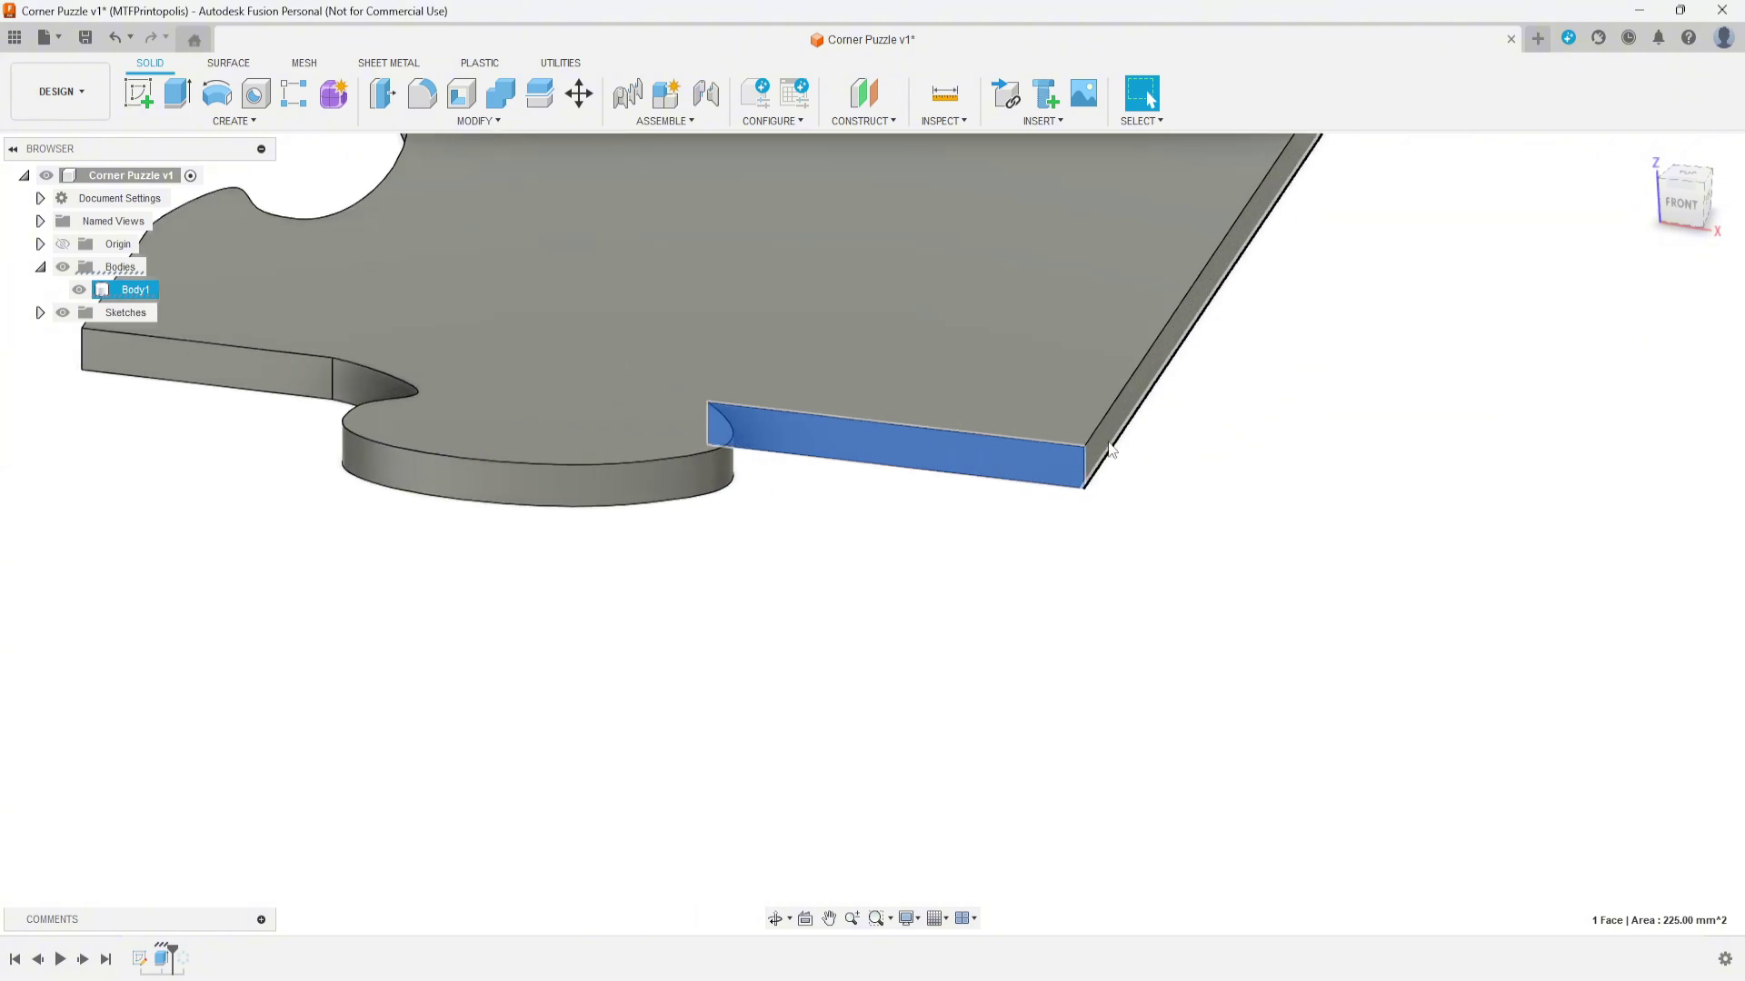
shift+click(1102, 456)
scroll(391, 591, down, 3)
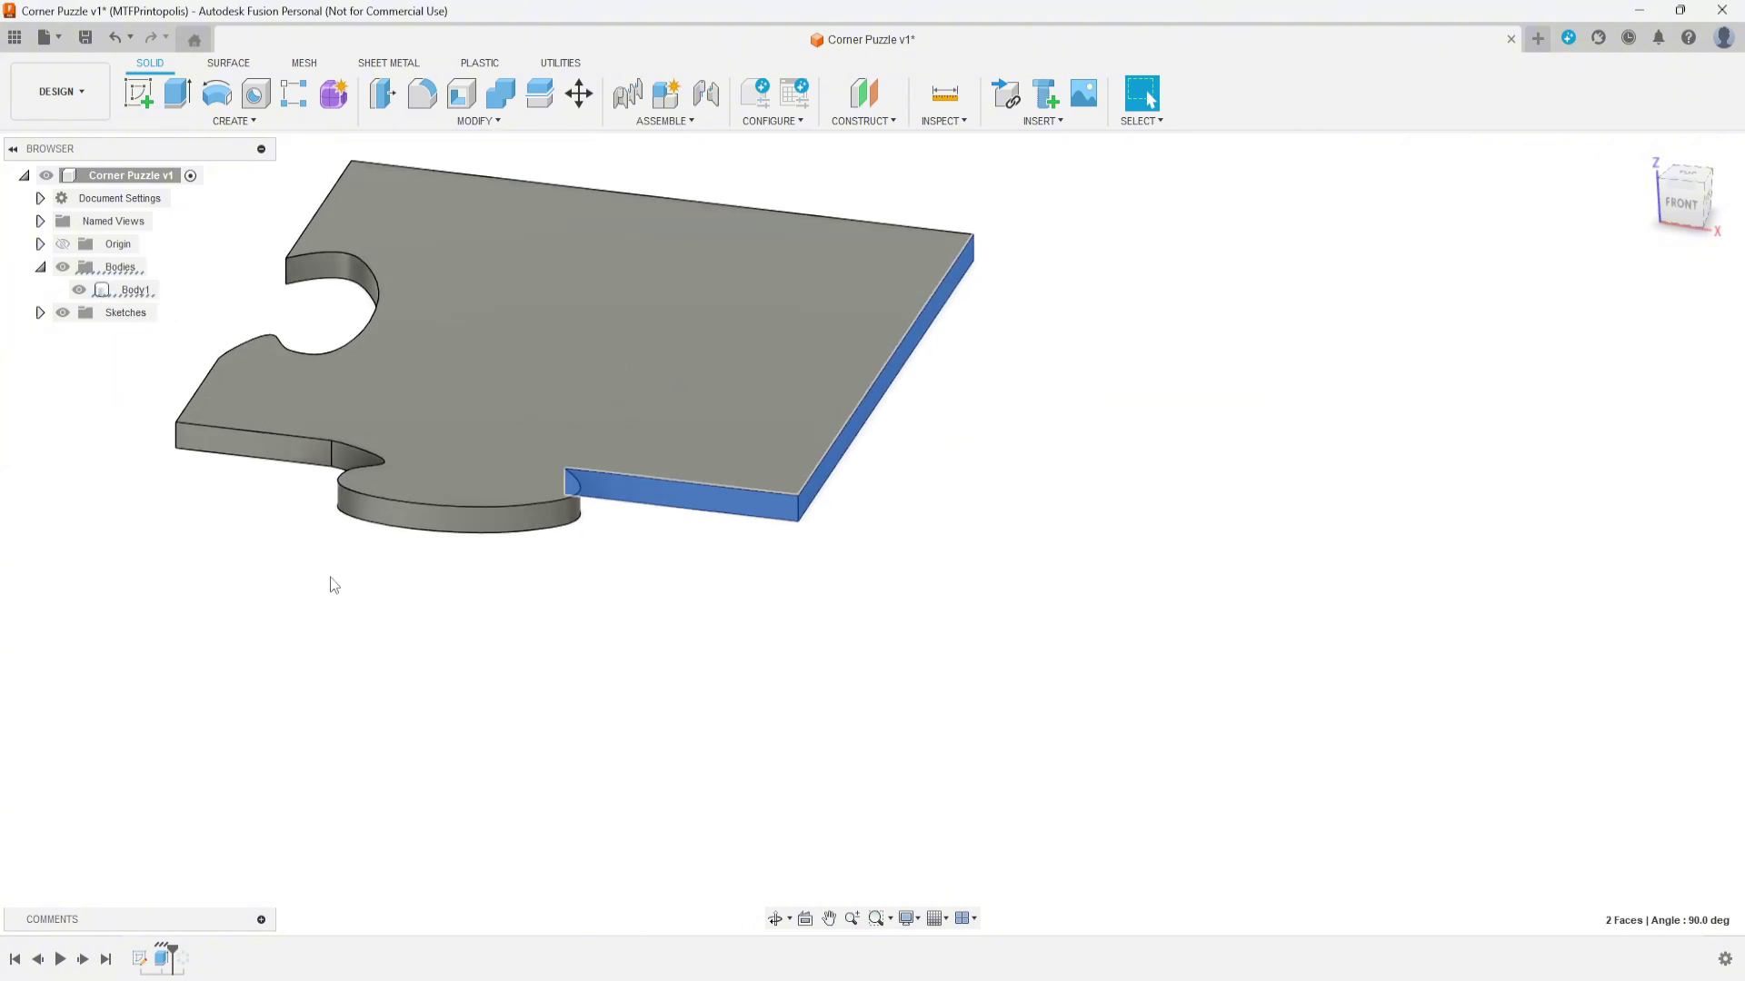
shift+middle_drag(327, 584, 649, 546)
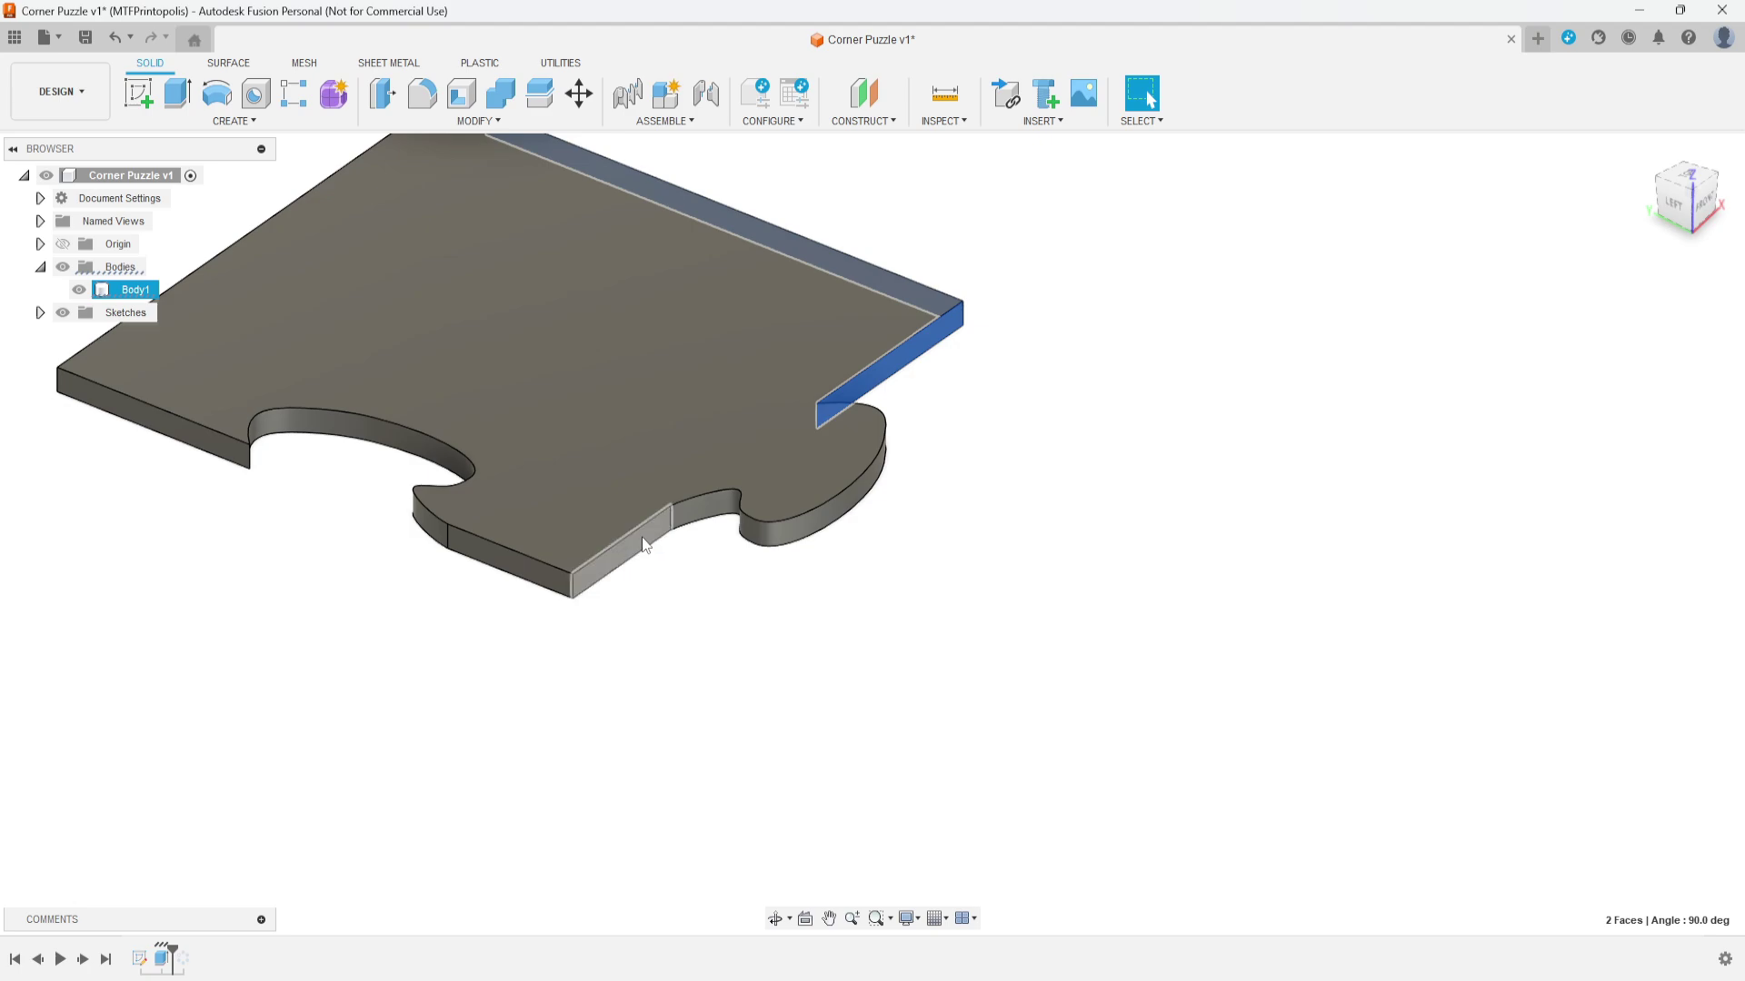
shift+click(645, 540)
scroll(358, 608, down, 2)
shift+click(473, 574)
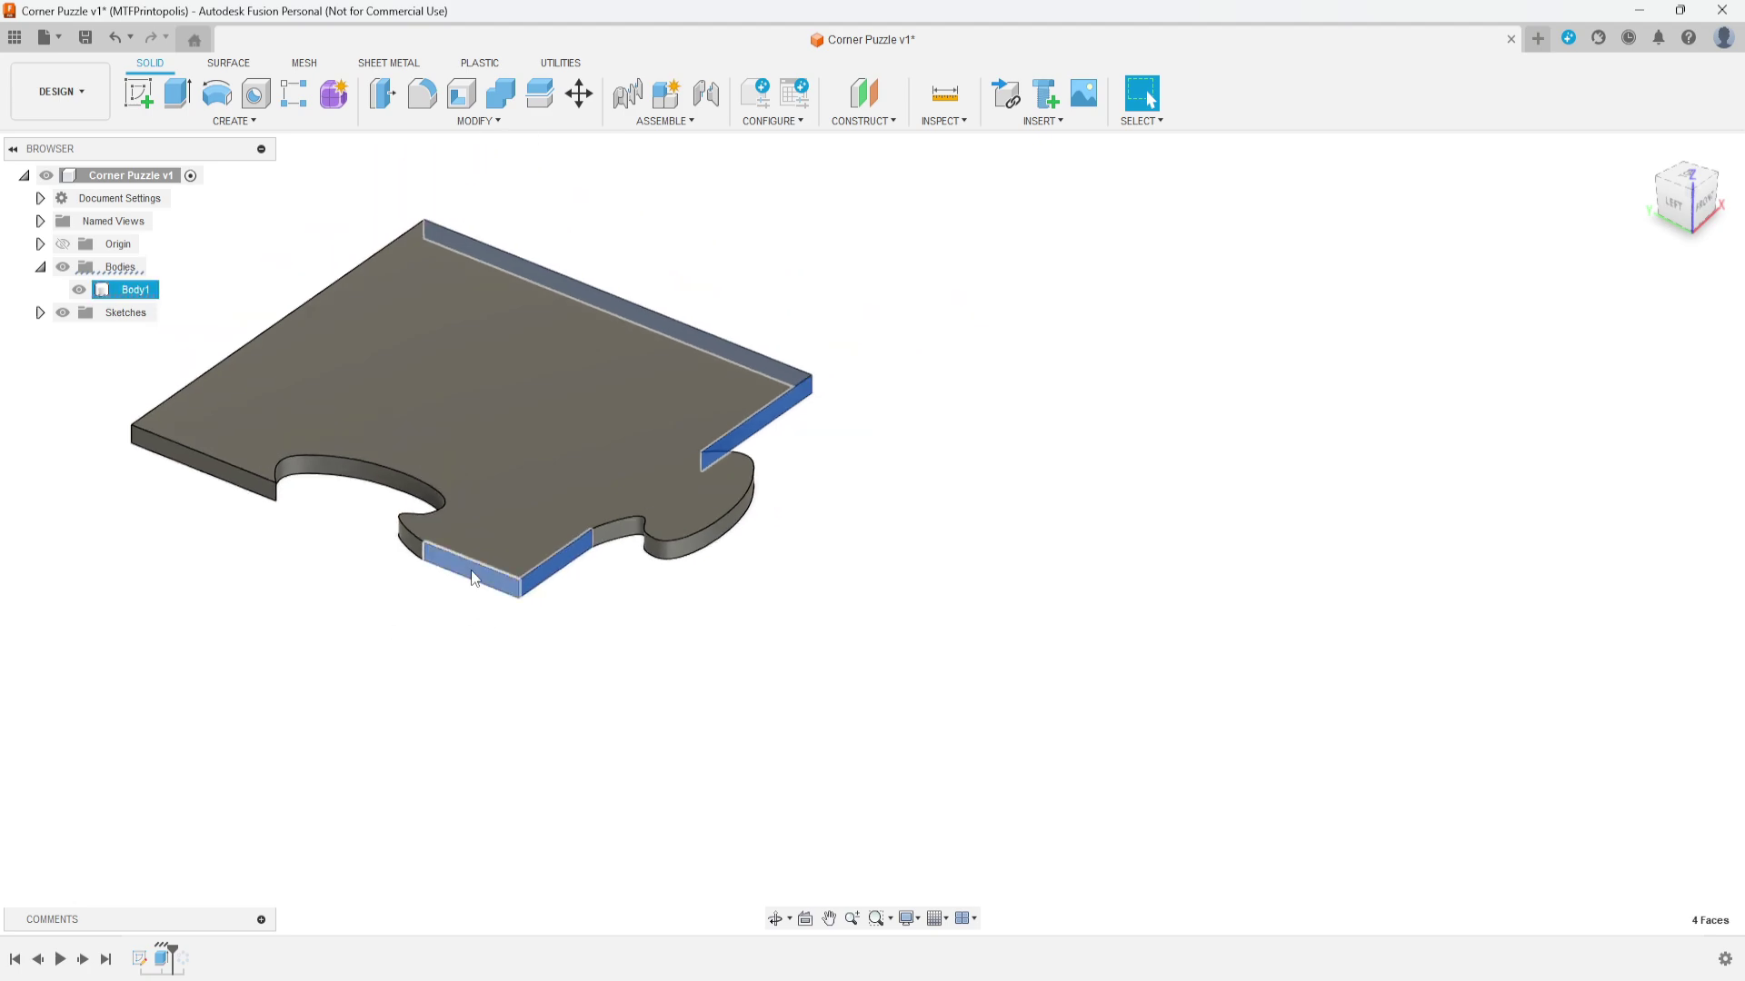
shift+click(227, 472)
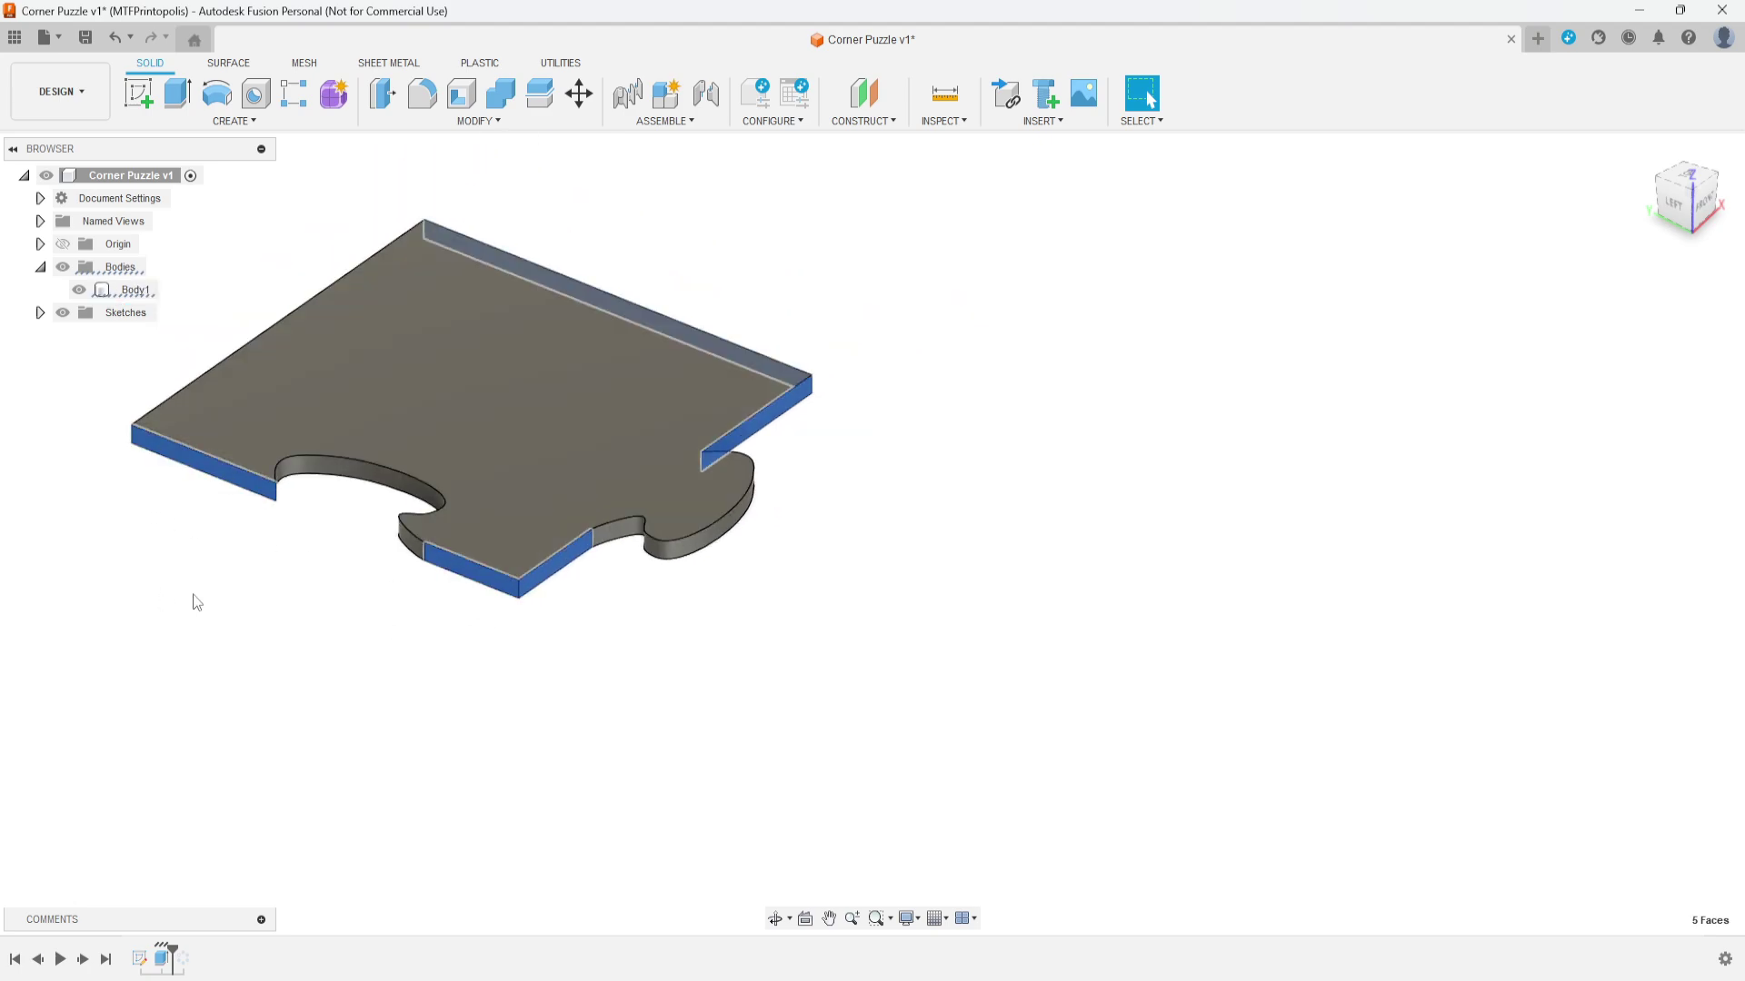
shift+middle_drag(191, 603, 579, 579)
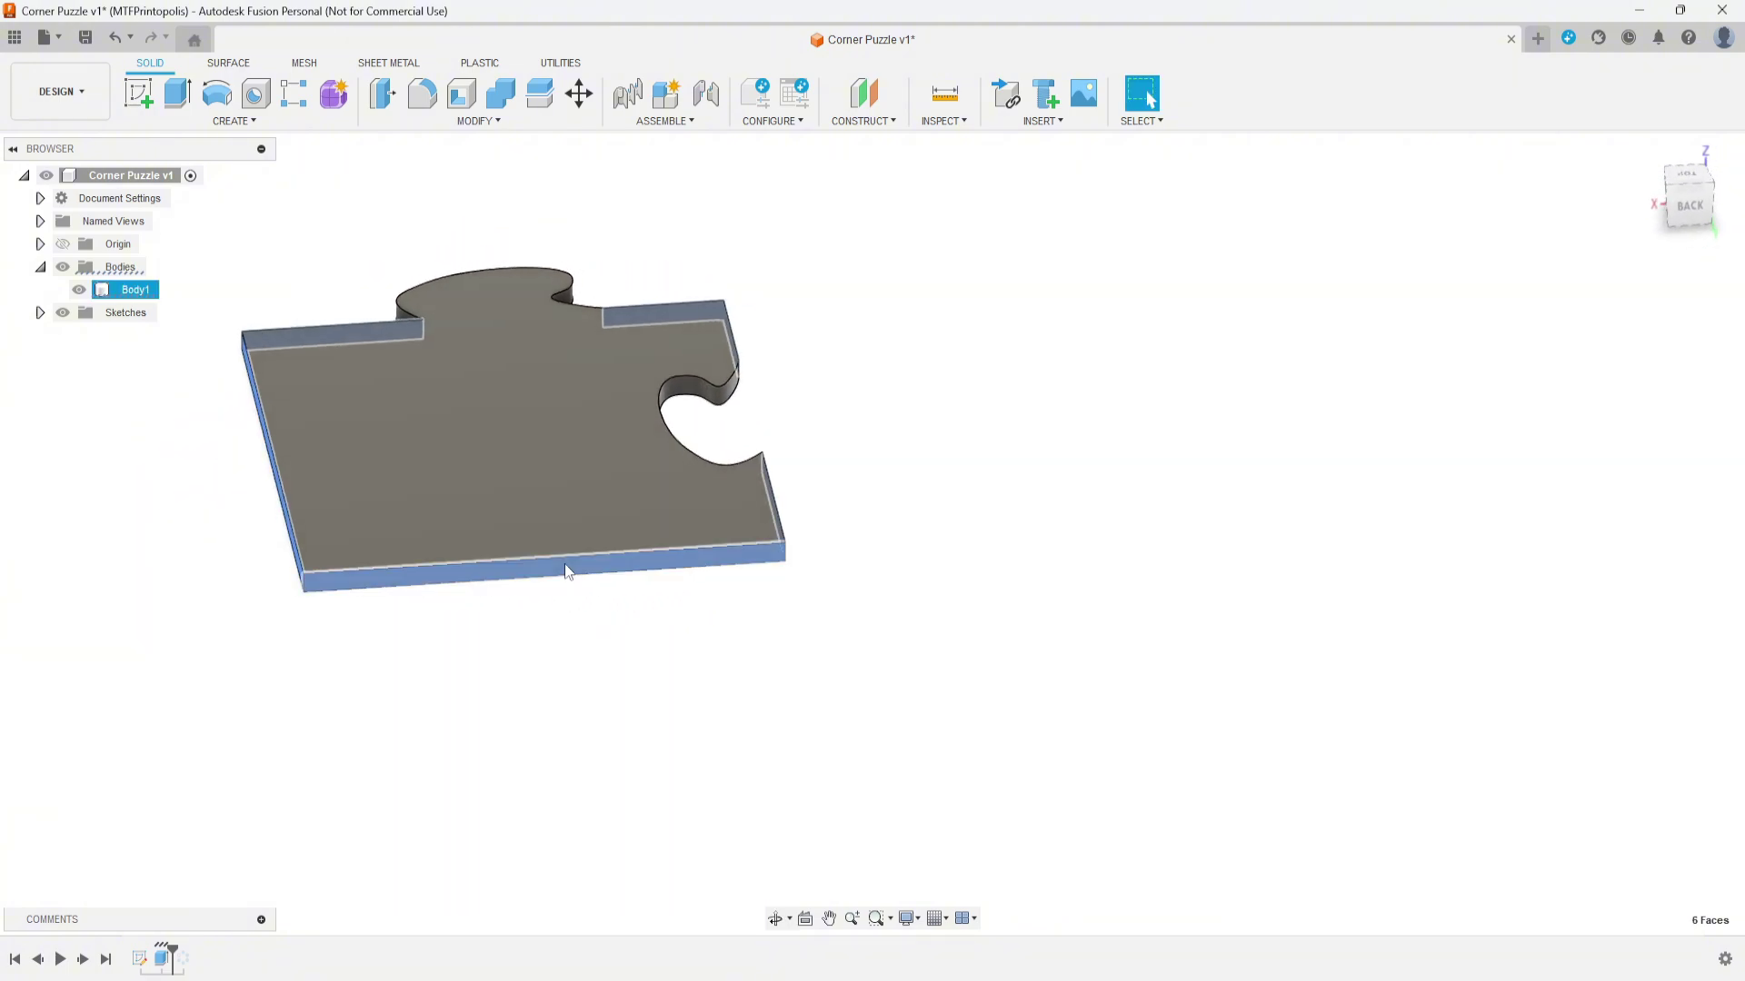
shift+click(569, 572)
shift+middle_drag(932, 553, 728, 604)
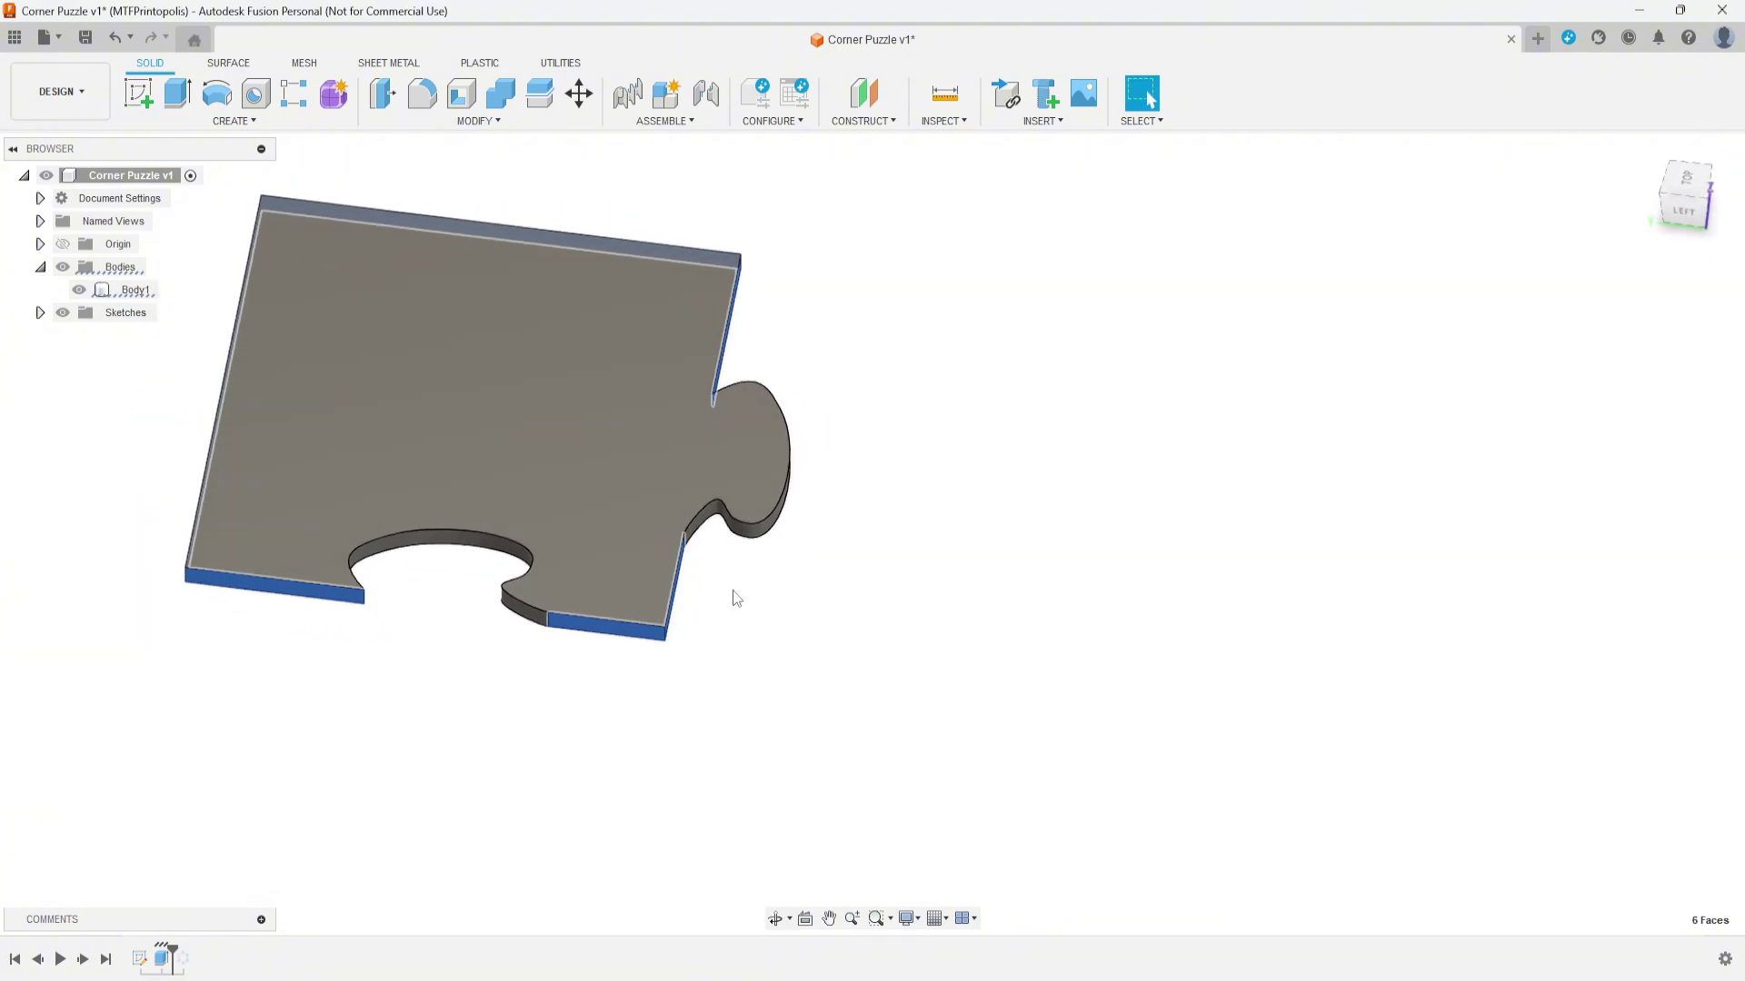
key(q)
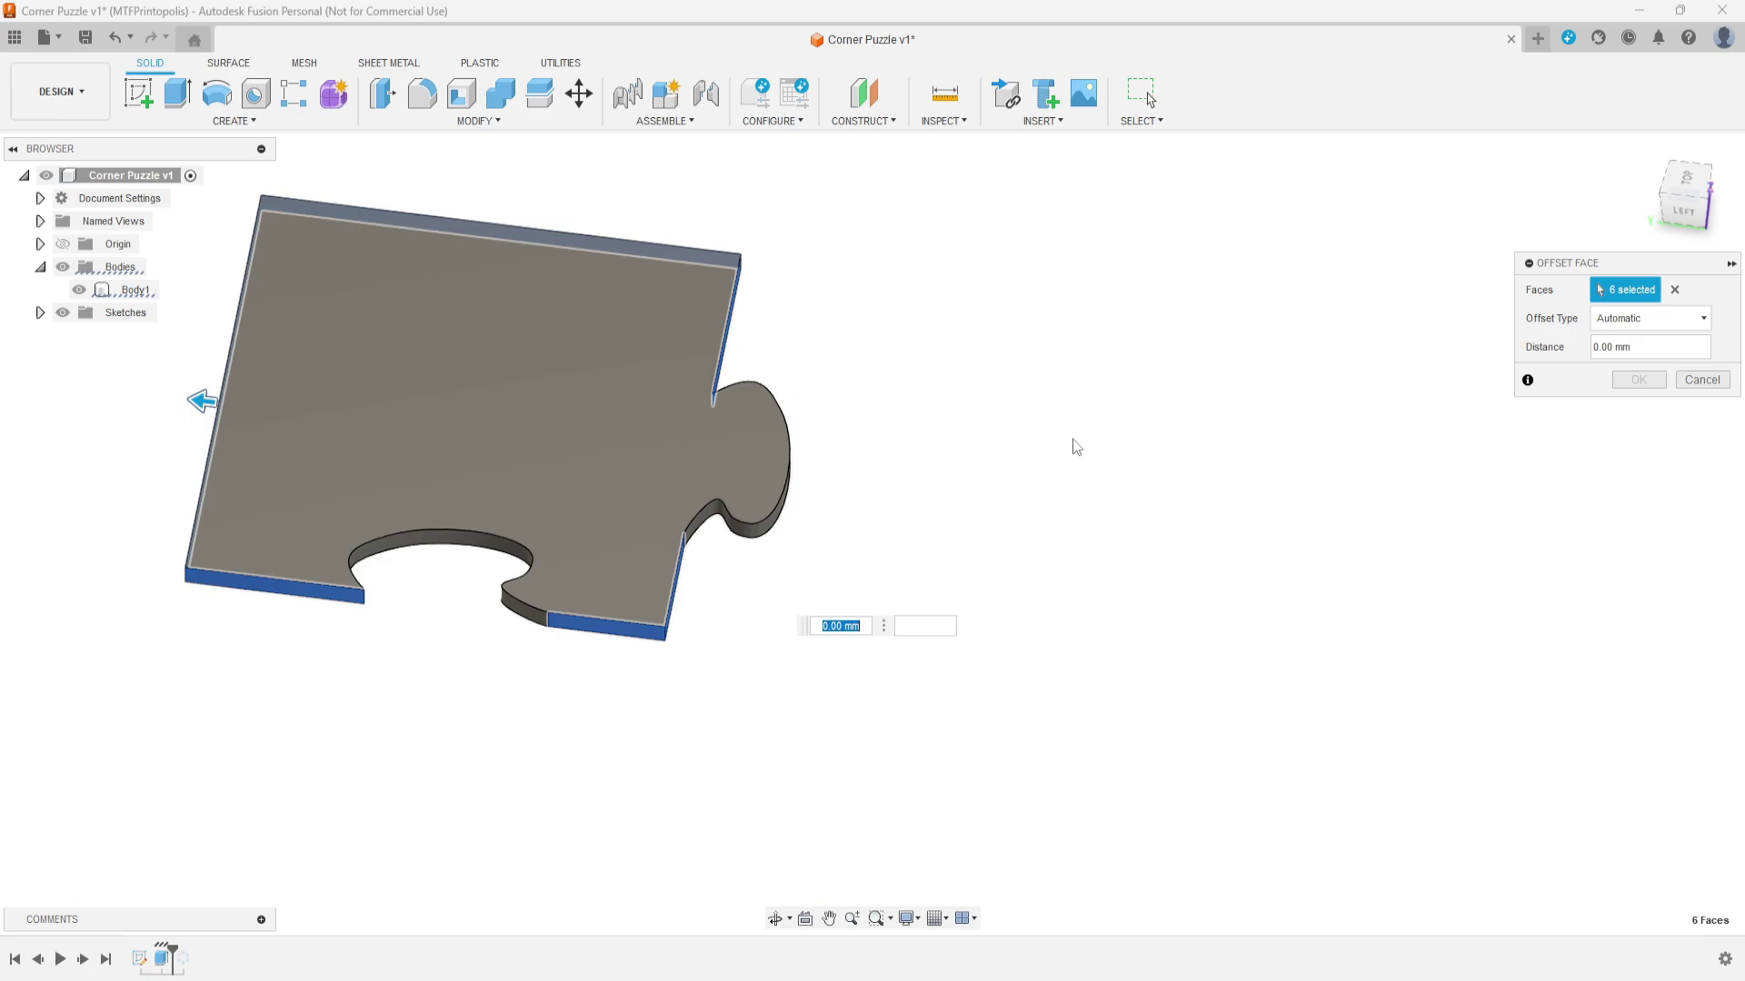
text(-.1)
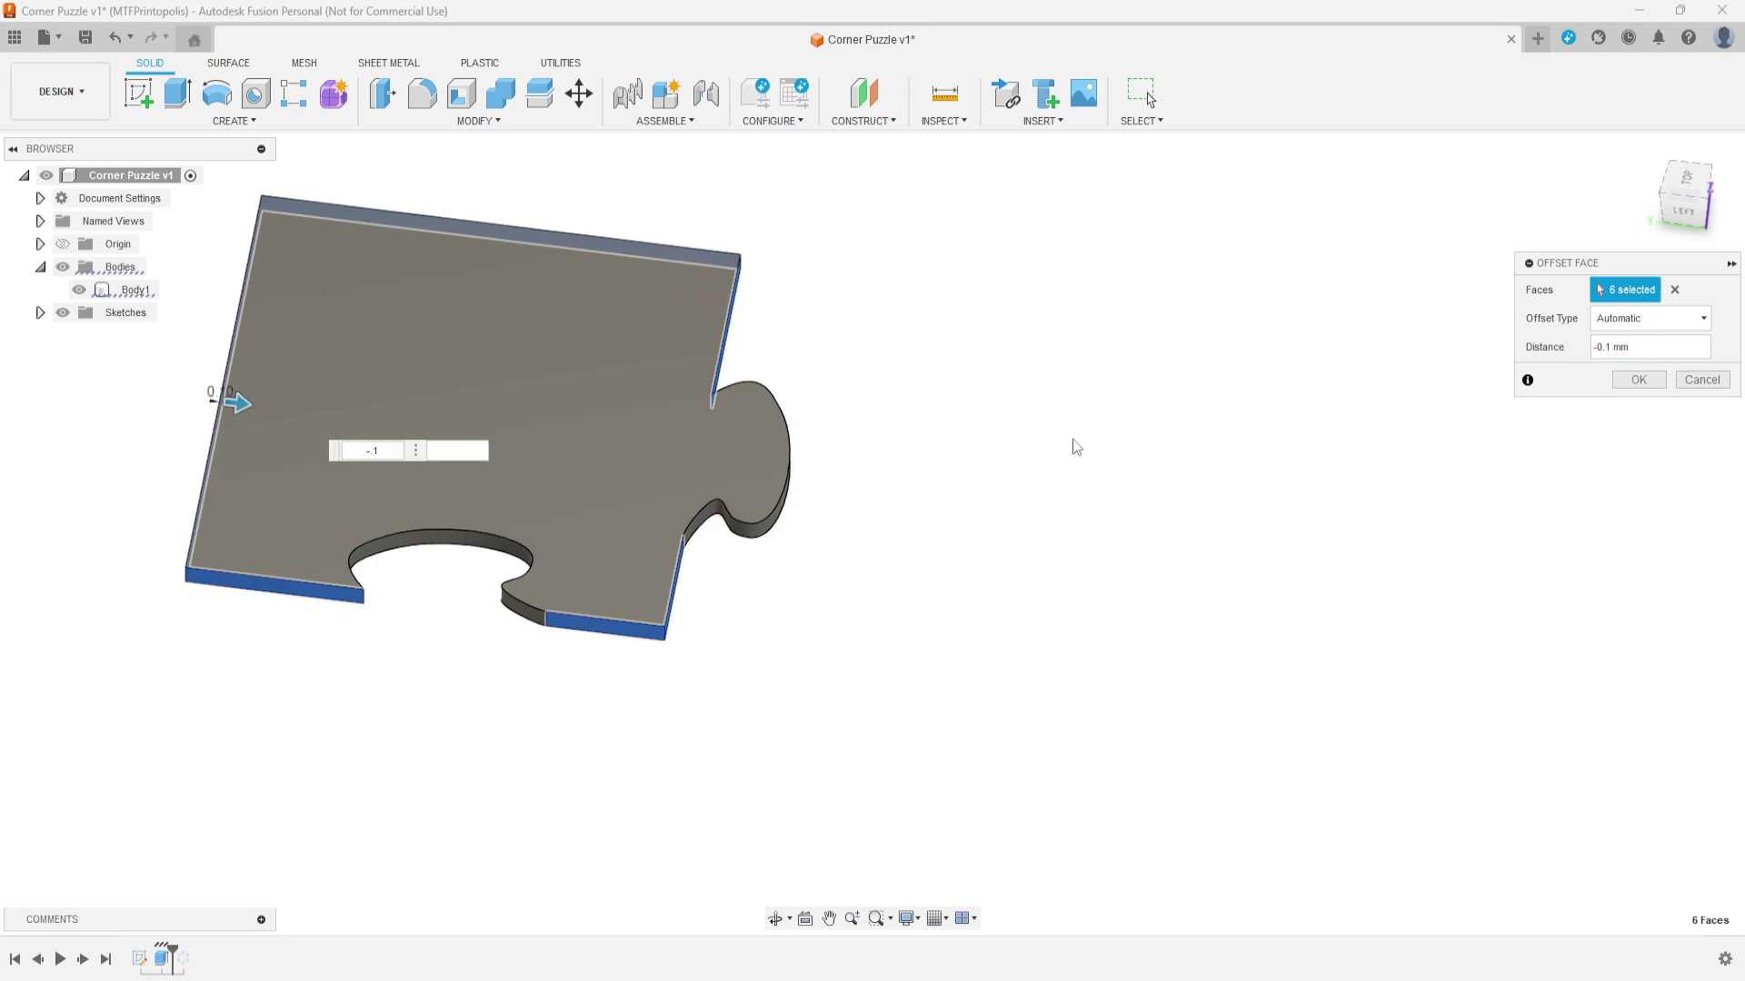
click(1638, 380)
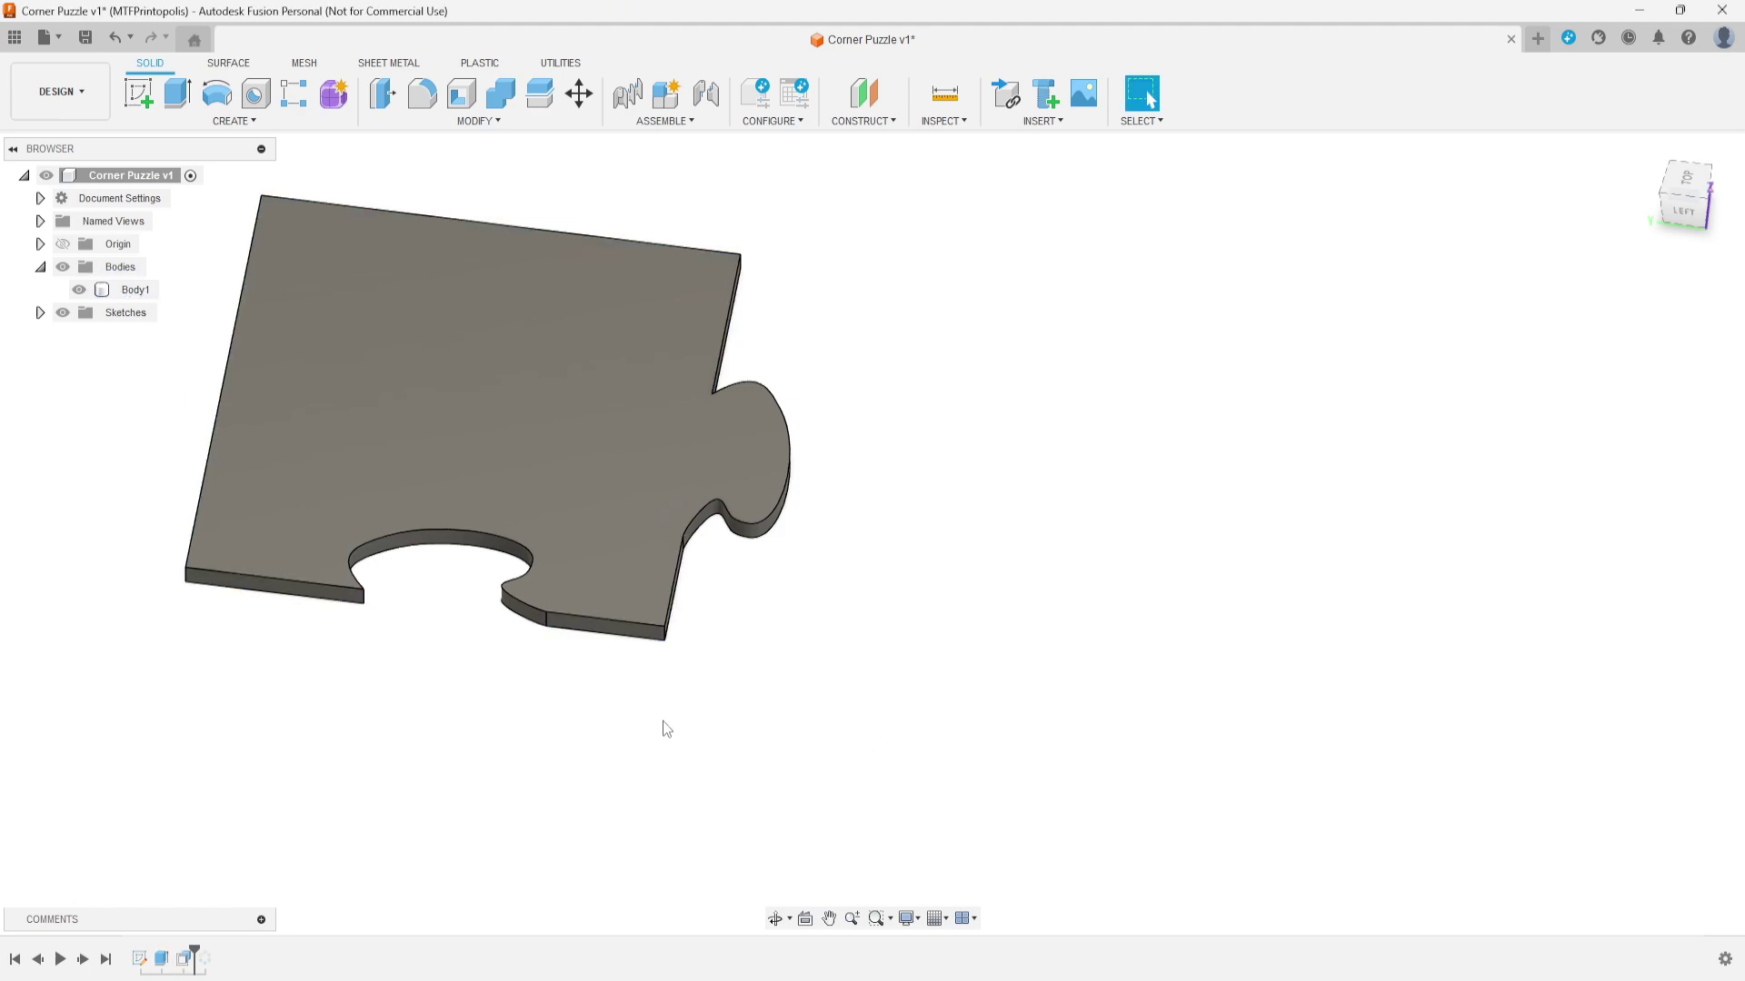
Step: Roll the timeline forward past the circular pattern and show the three hidden patterned pieces
shift+middle_drag(662, 722, 718, 727)
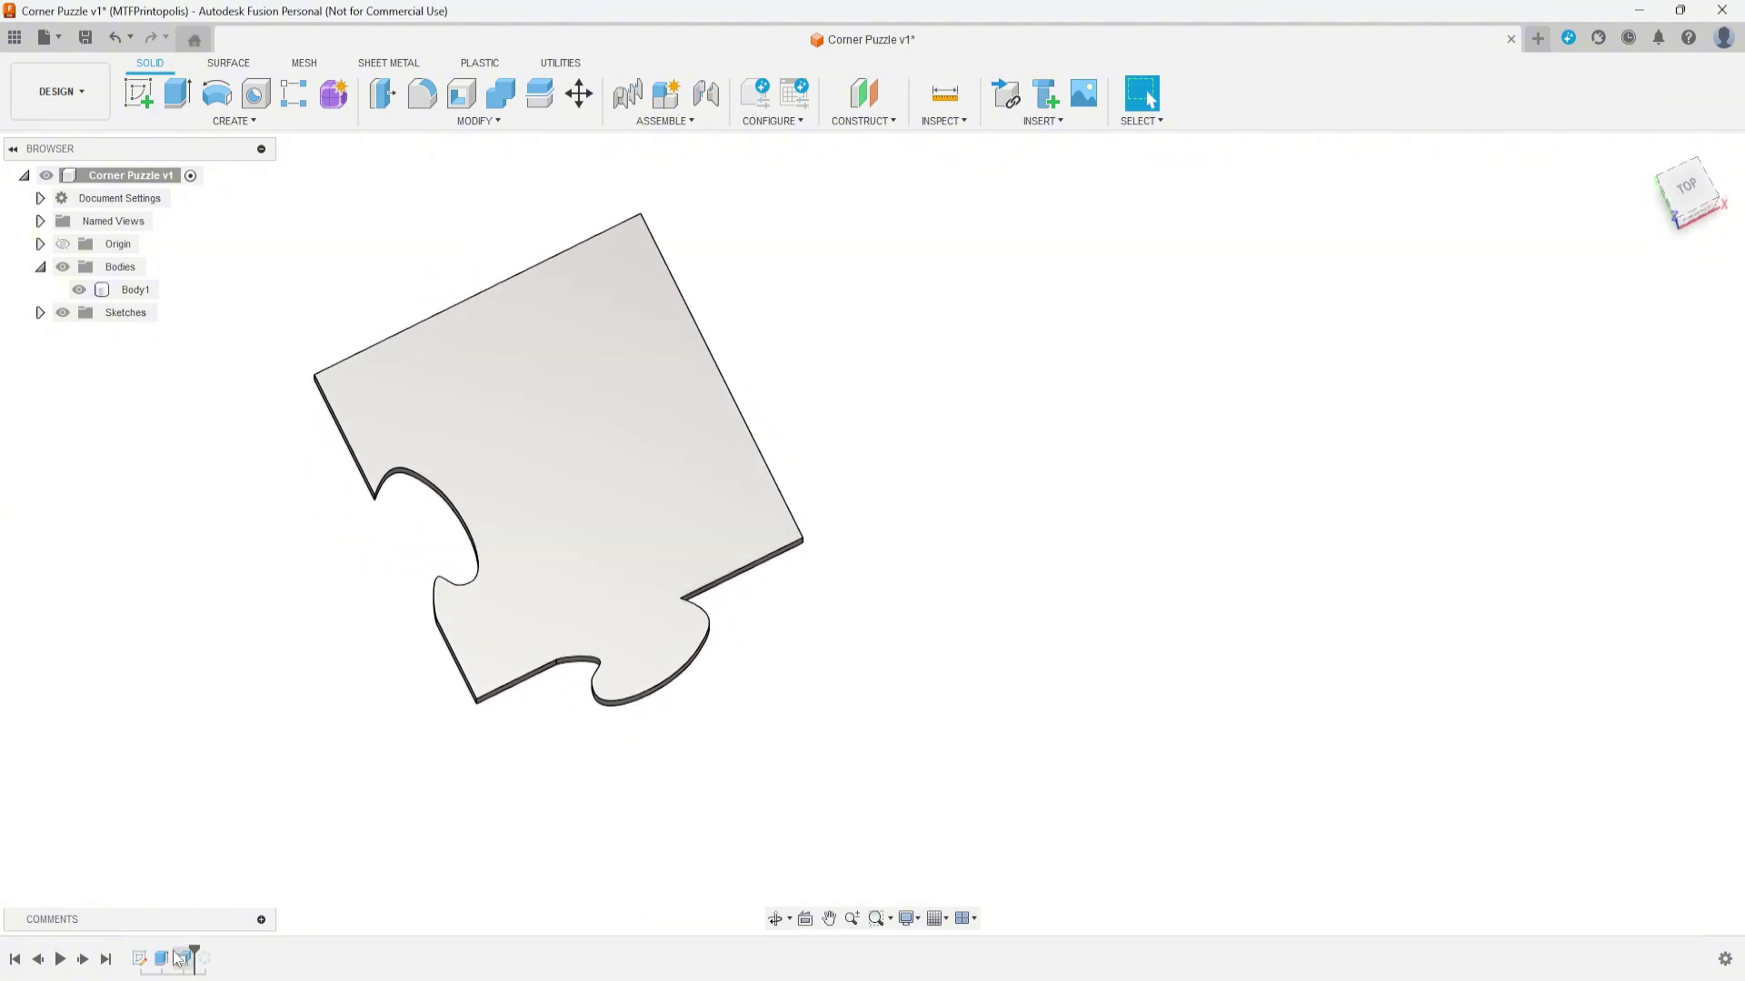
drag(193, 954, 216, 954)
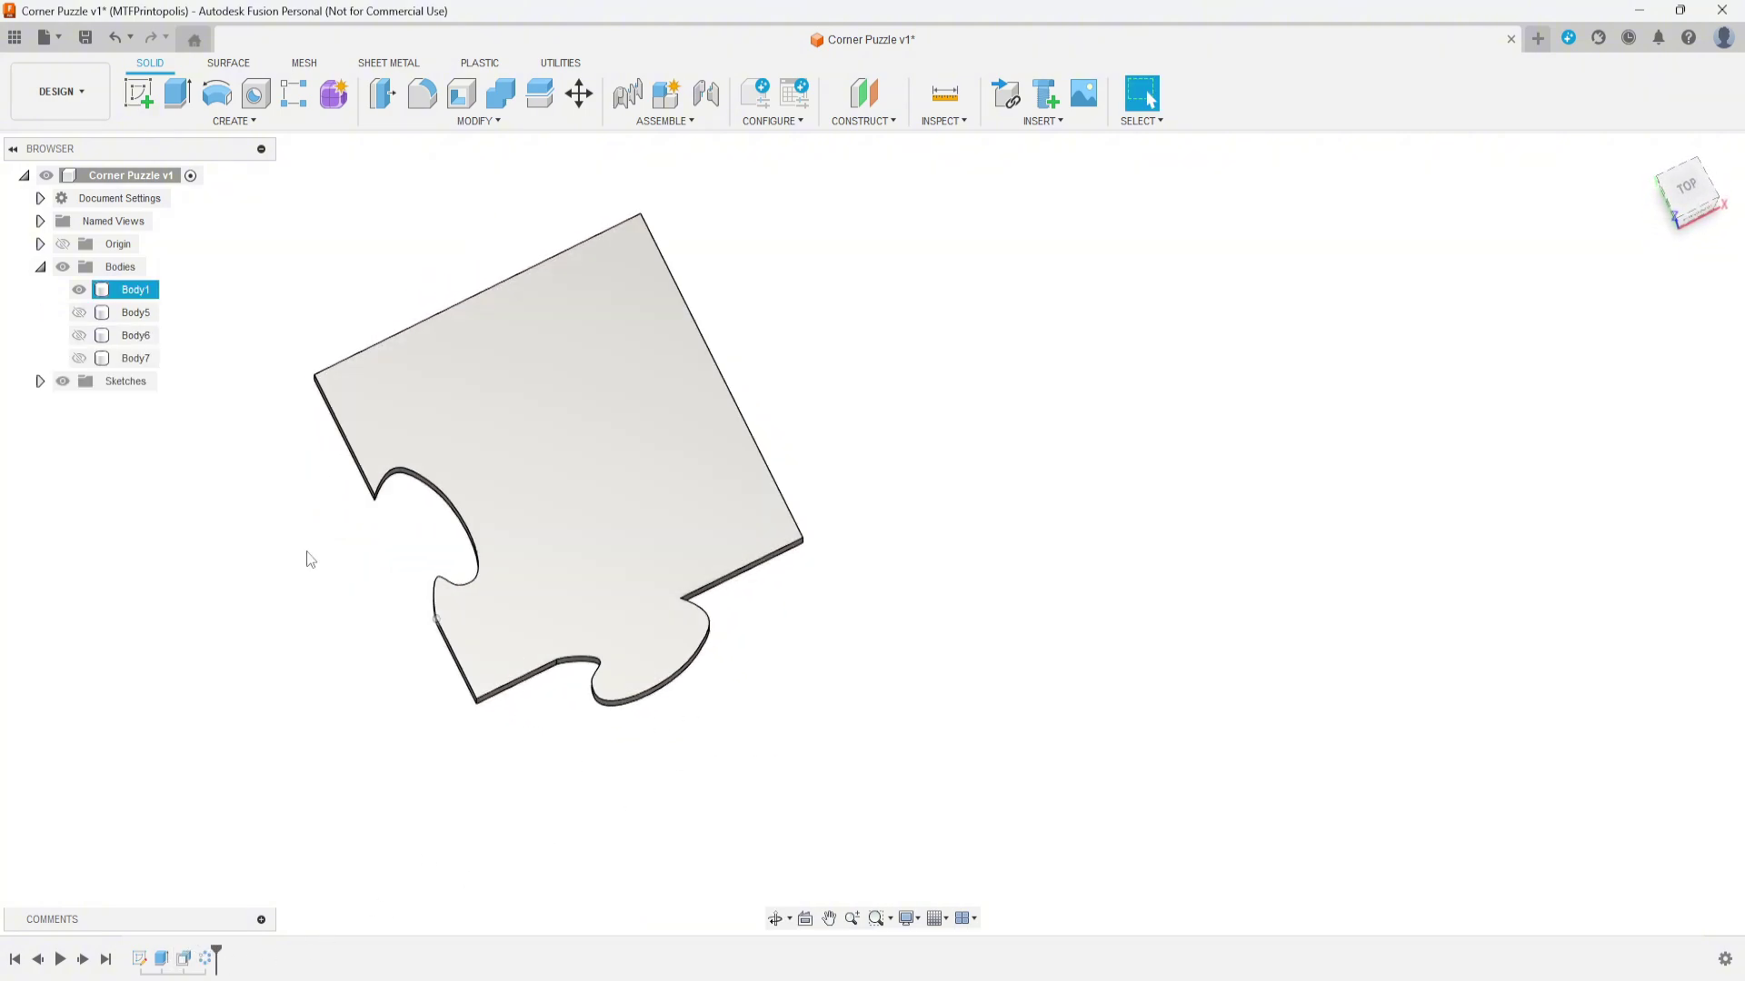
click(79, 312)
click(79, 336)
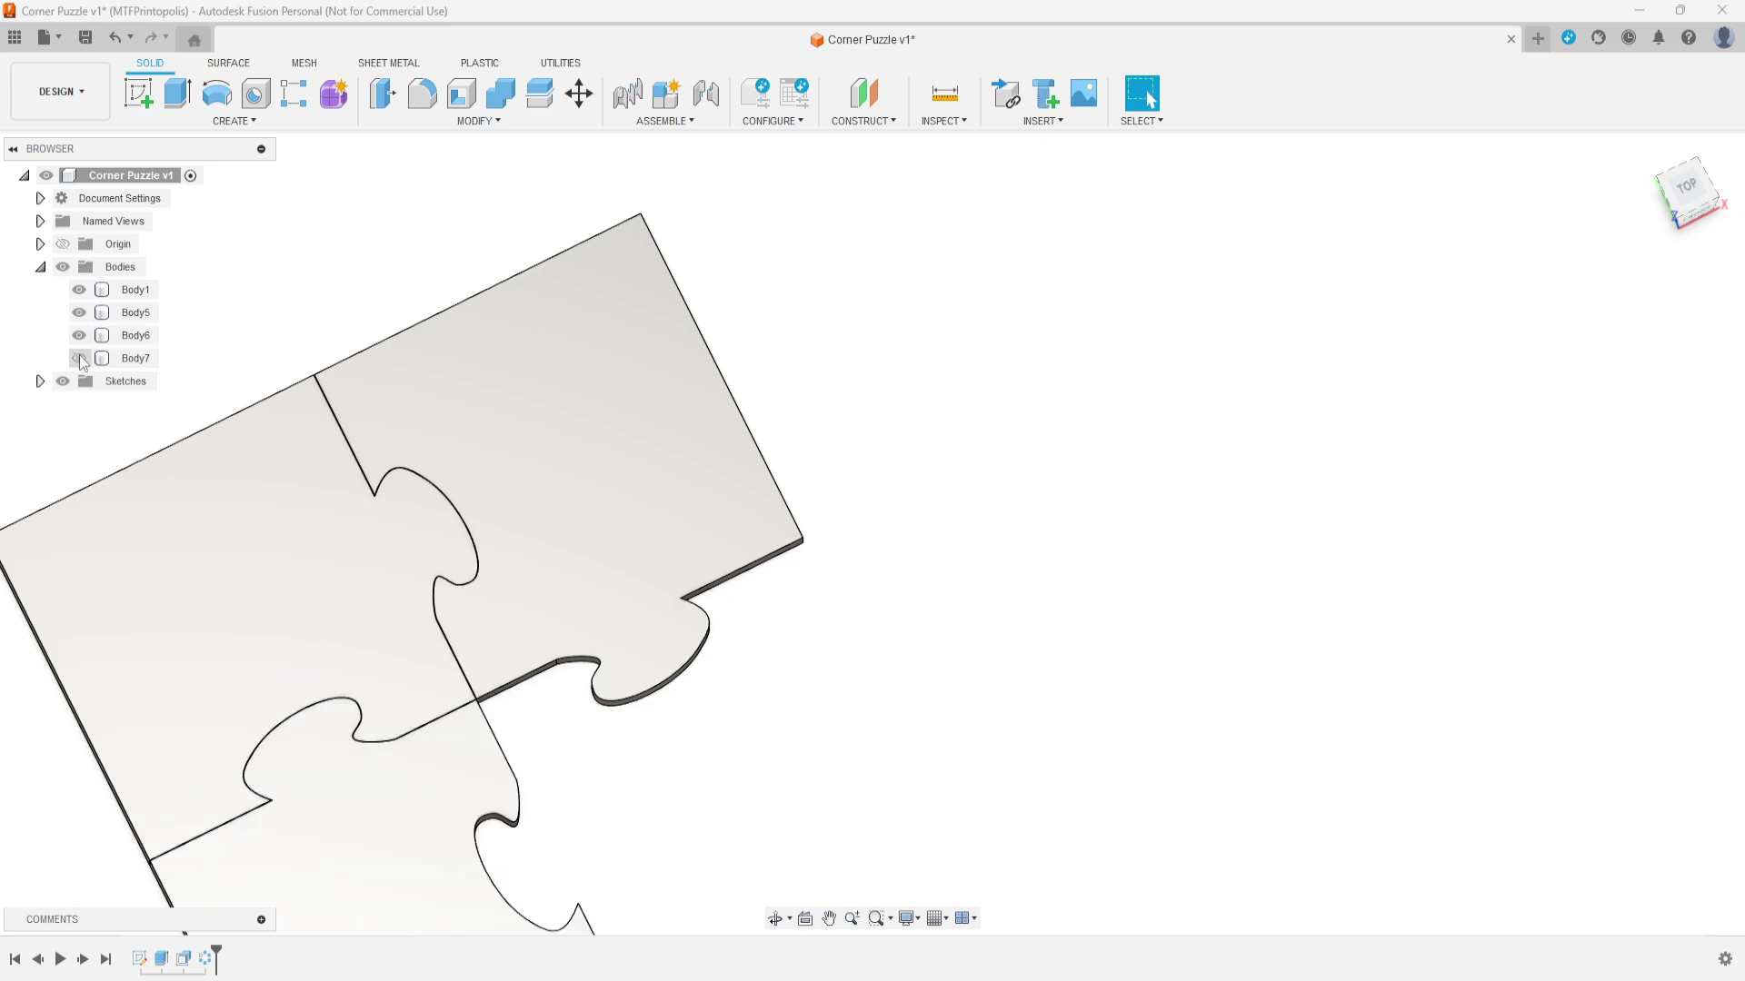
click(80, 359)
Step: Examine from the top view the clearance gaps between the four interlocking pieces, along the straight seams and around the tabs
scroll(1056, 449, up, 5)
shift+middle_drag(918, 444, 1011, 487)
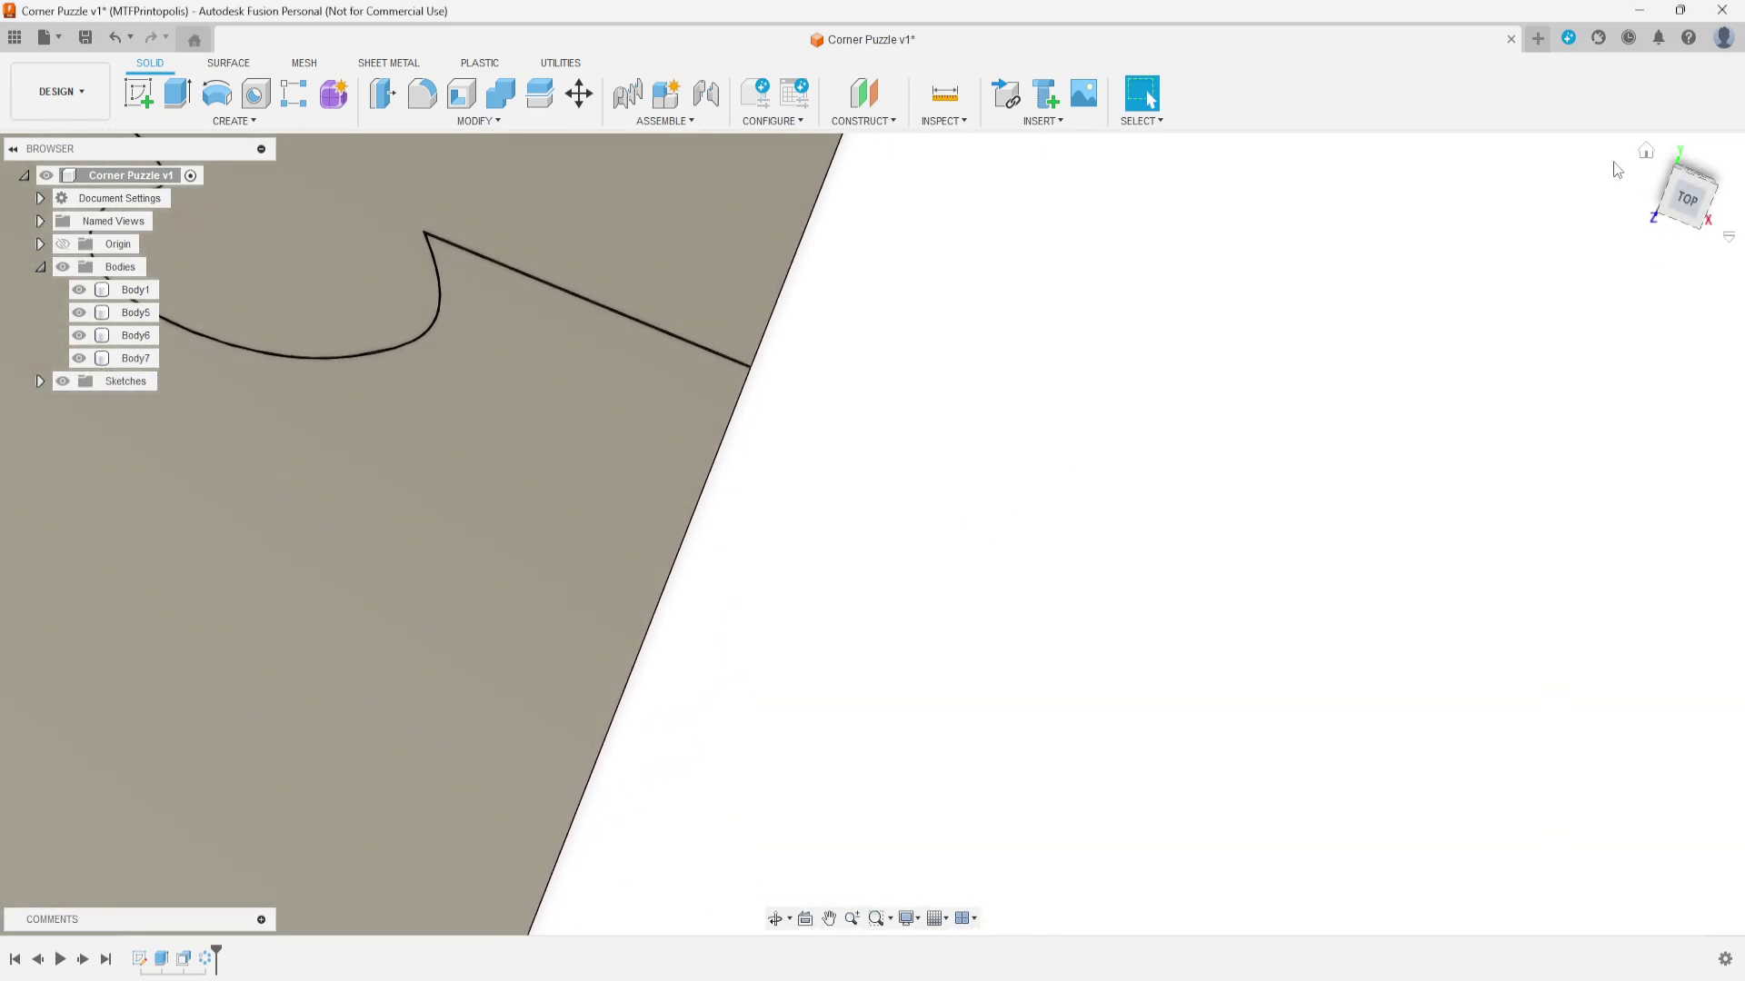
click(1690, 200)
click(574, 462)
scroll(574, 462, up, 3)
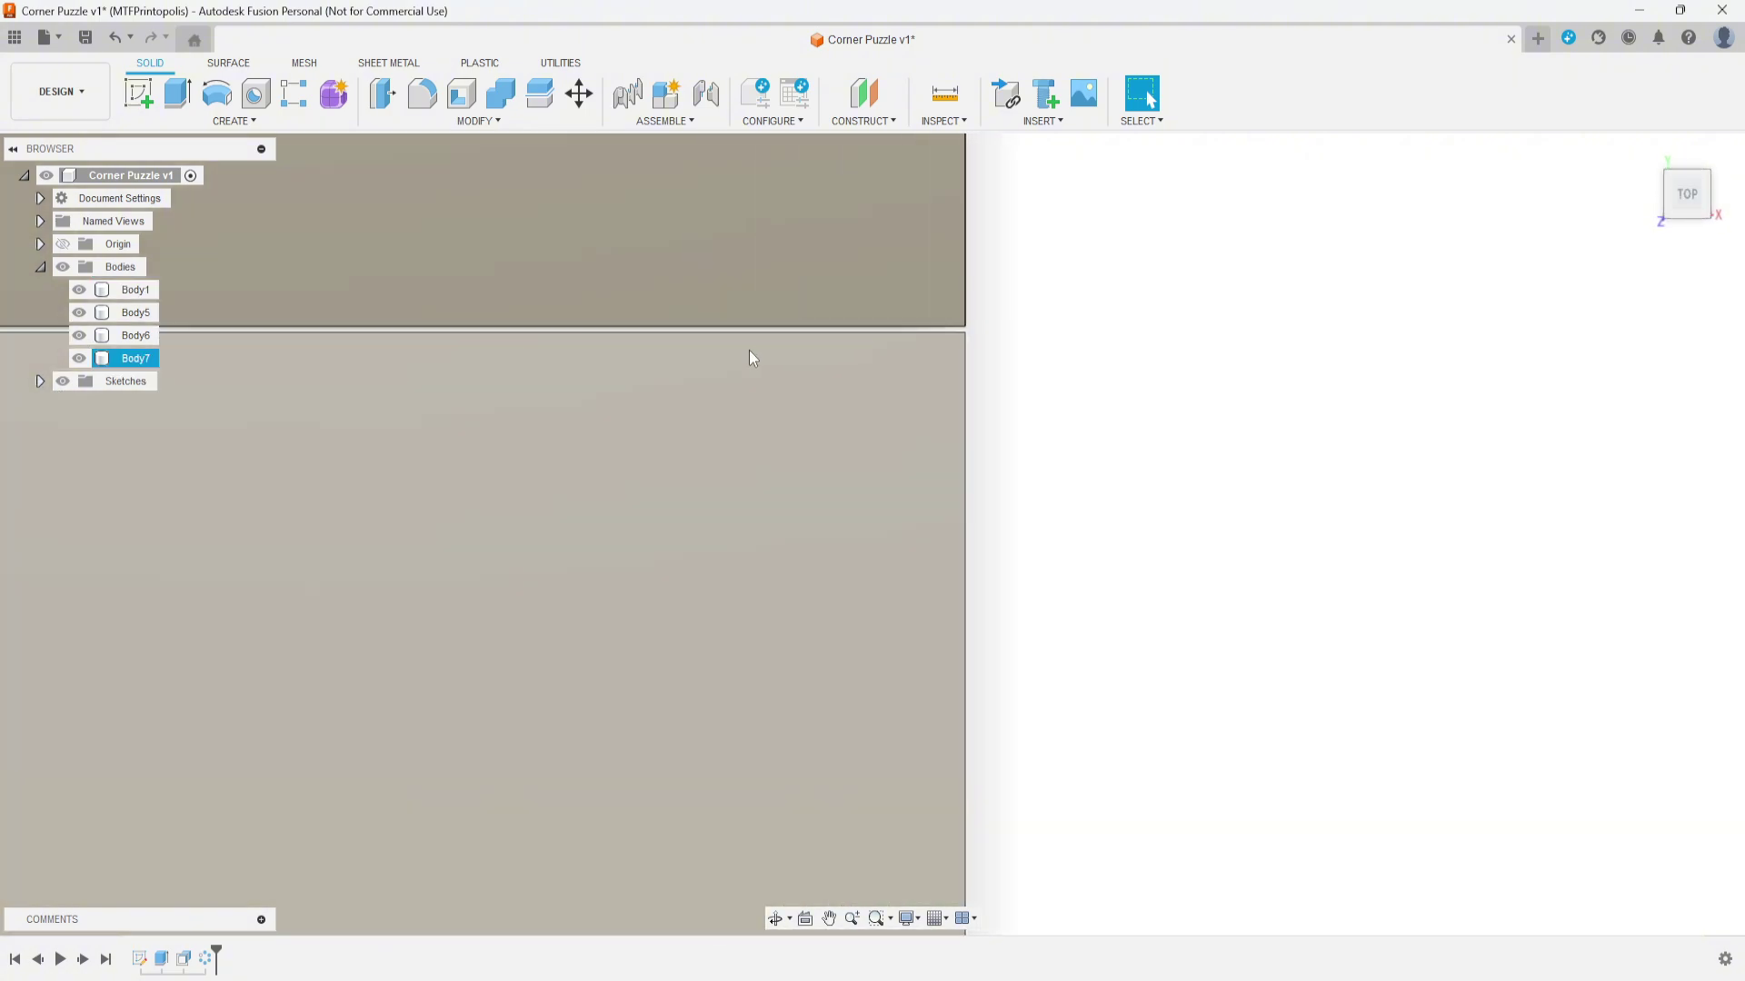
scroll(304, 553, down, 3)
middle_drag(210, 636, 671, 635)
scroll(336, 588, up, 2)
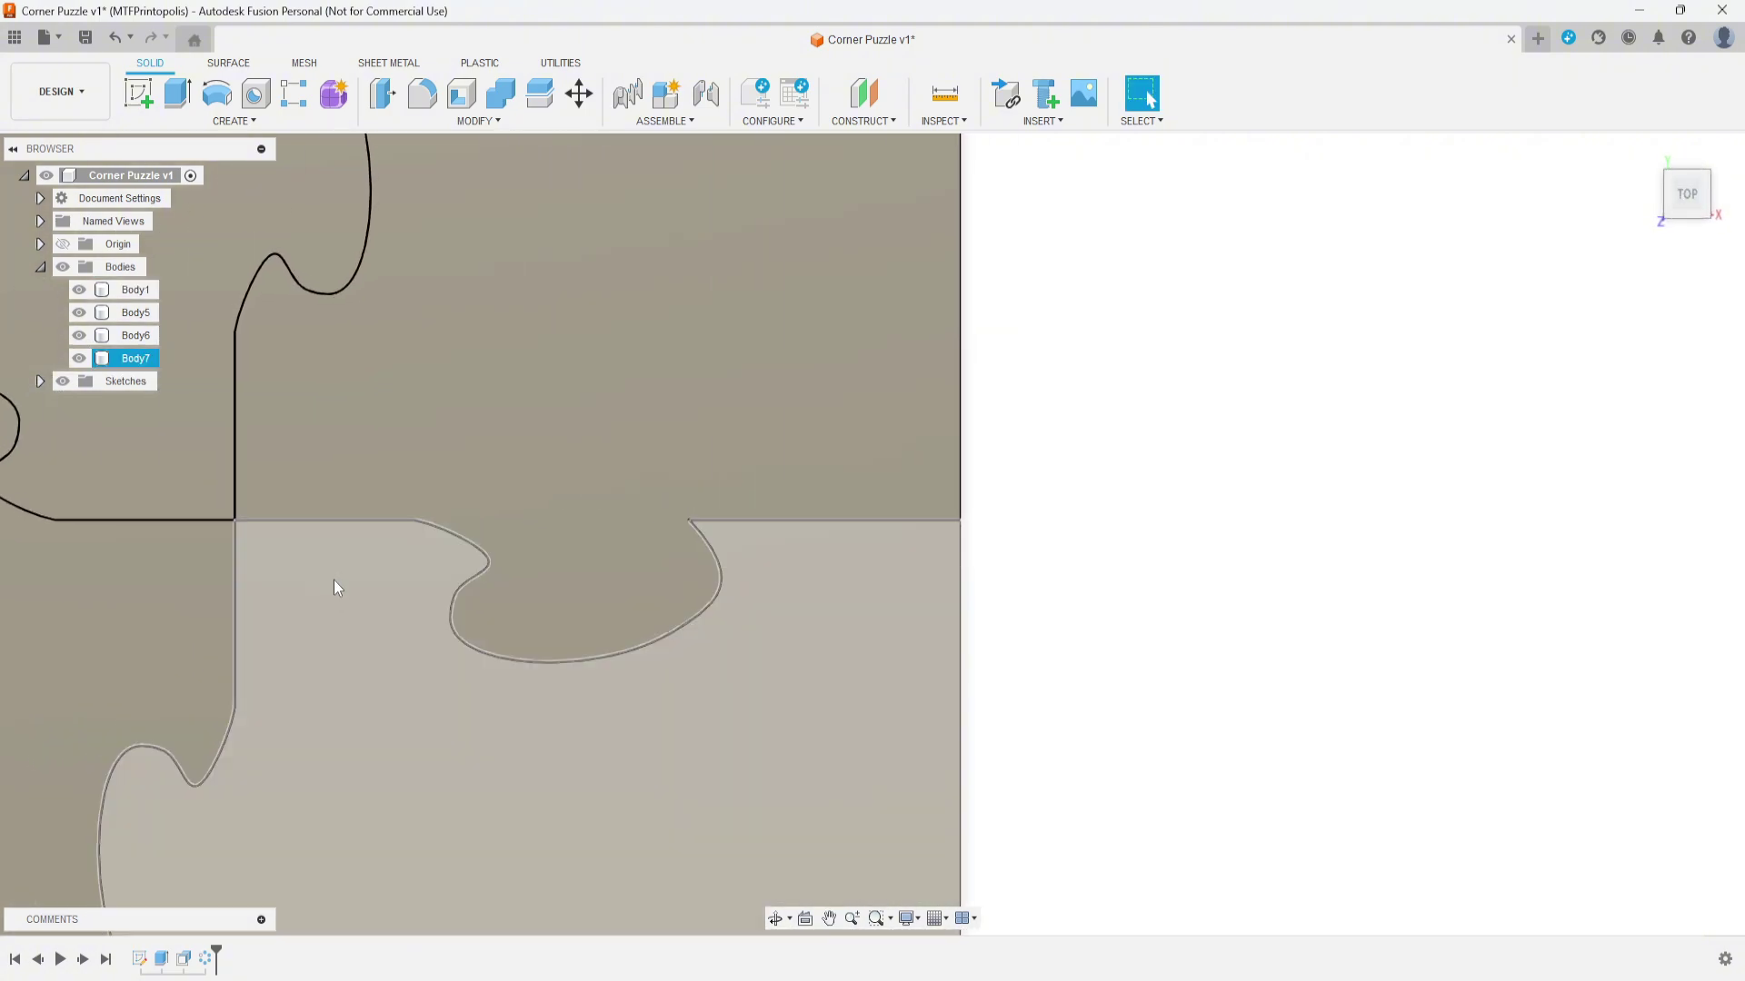
scroll(382, 538, up, 4)
middle_drag(281, 598, 994, 603)
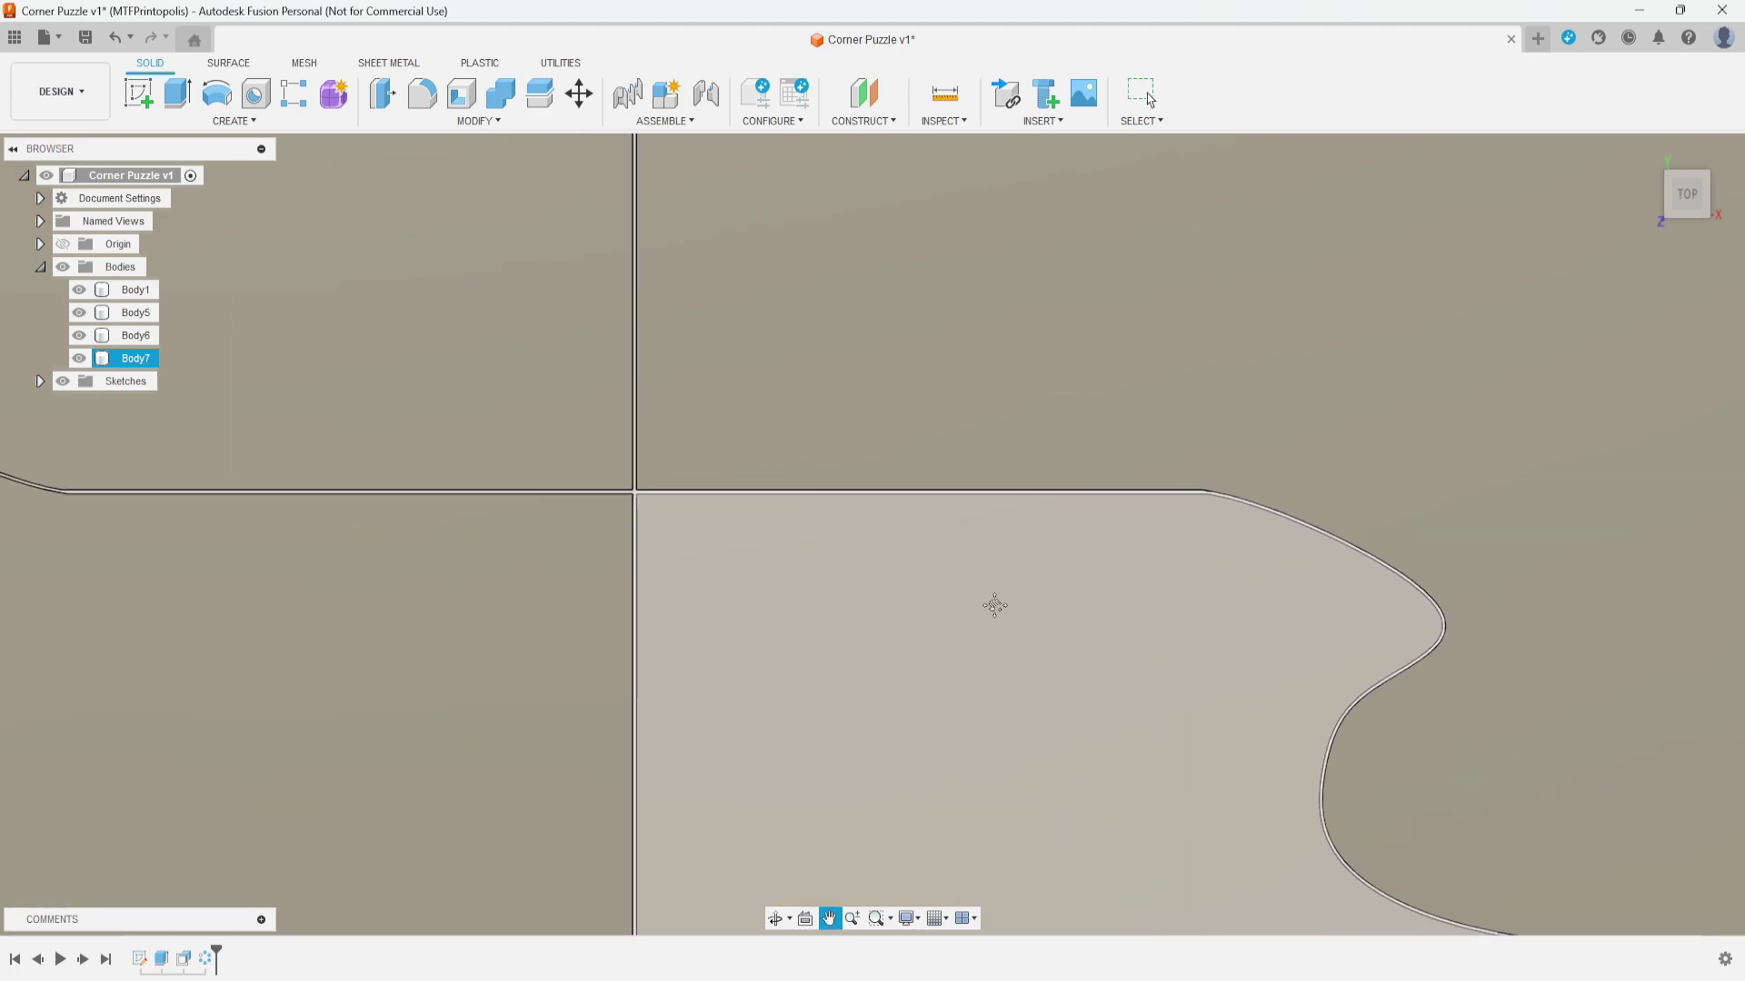
click(581, 532)
scroll(595, 546, down, 2)
scroll(609, 618, down, 2)
scroll(748, 564, up, 2)
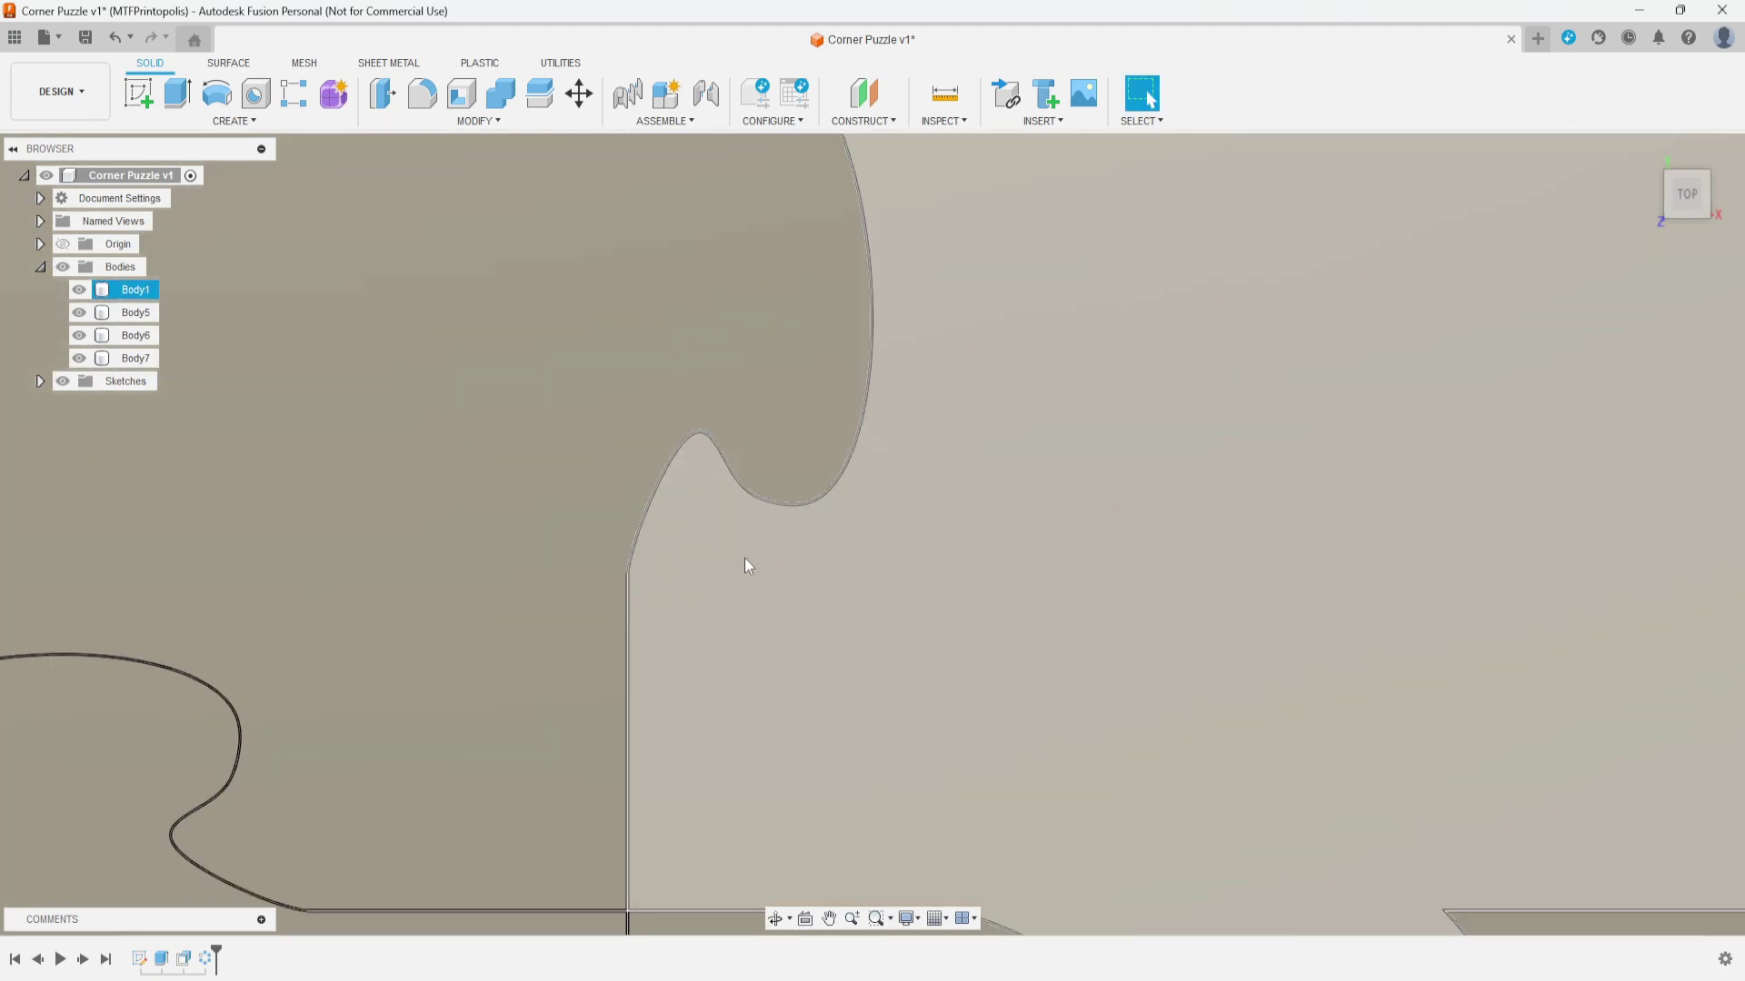
middle_drag(748, 564, 689, 884)
scroll(575, 562, down, 2)
scroll(575, 562, down, 5)
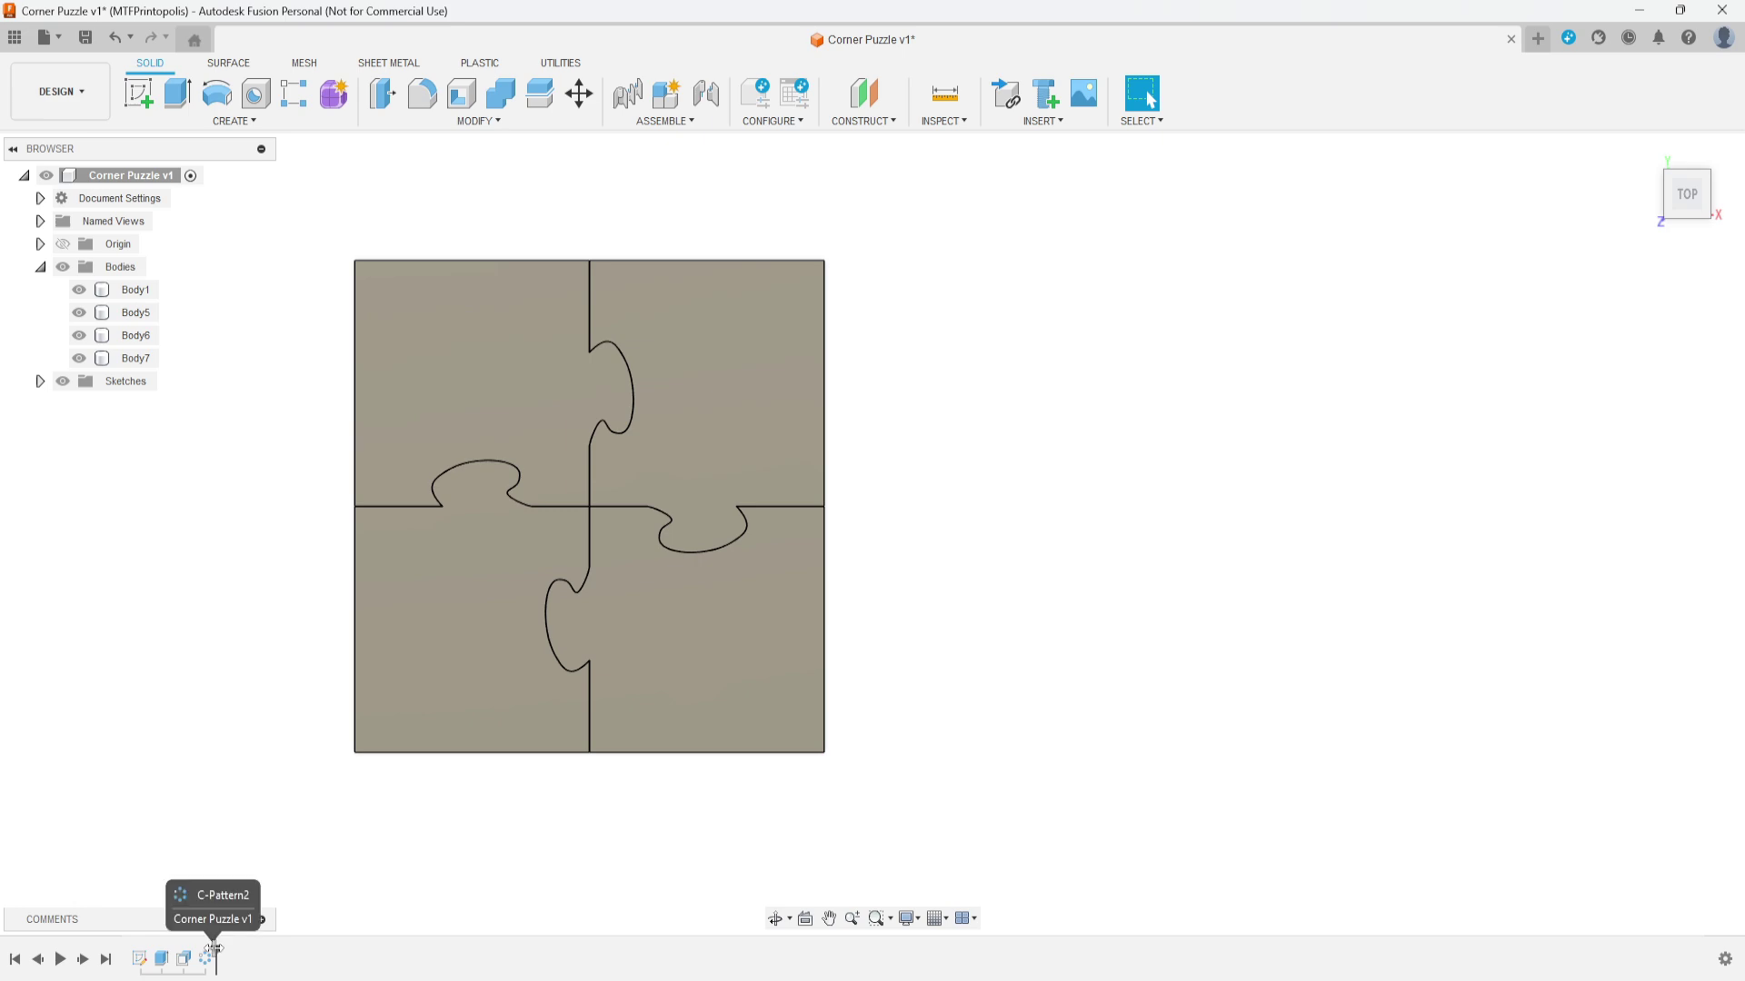
Step: Roll the timeline back to just before the circular pattern
drag(208, 951, 194, 950)
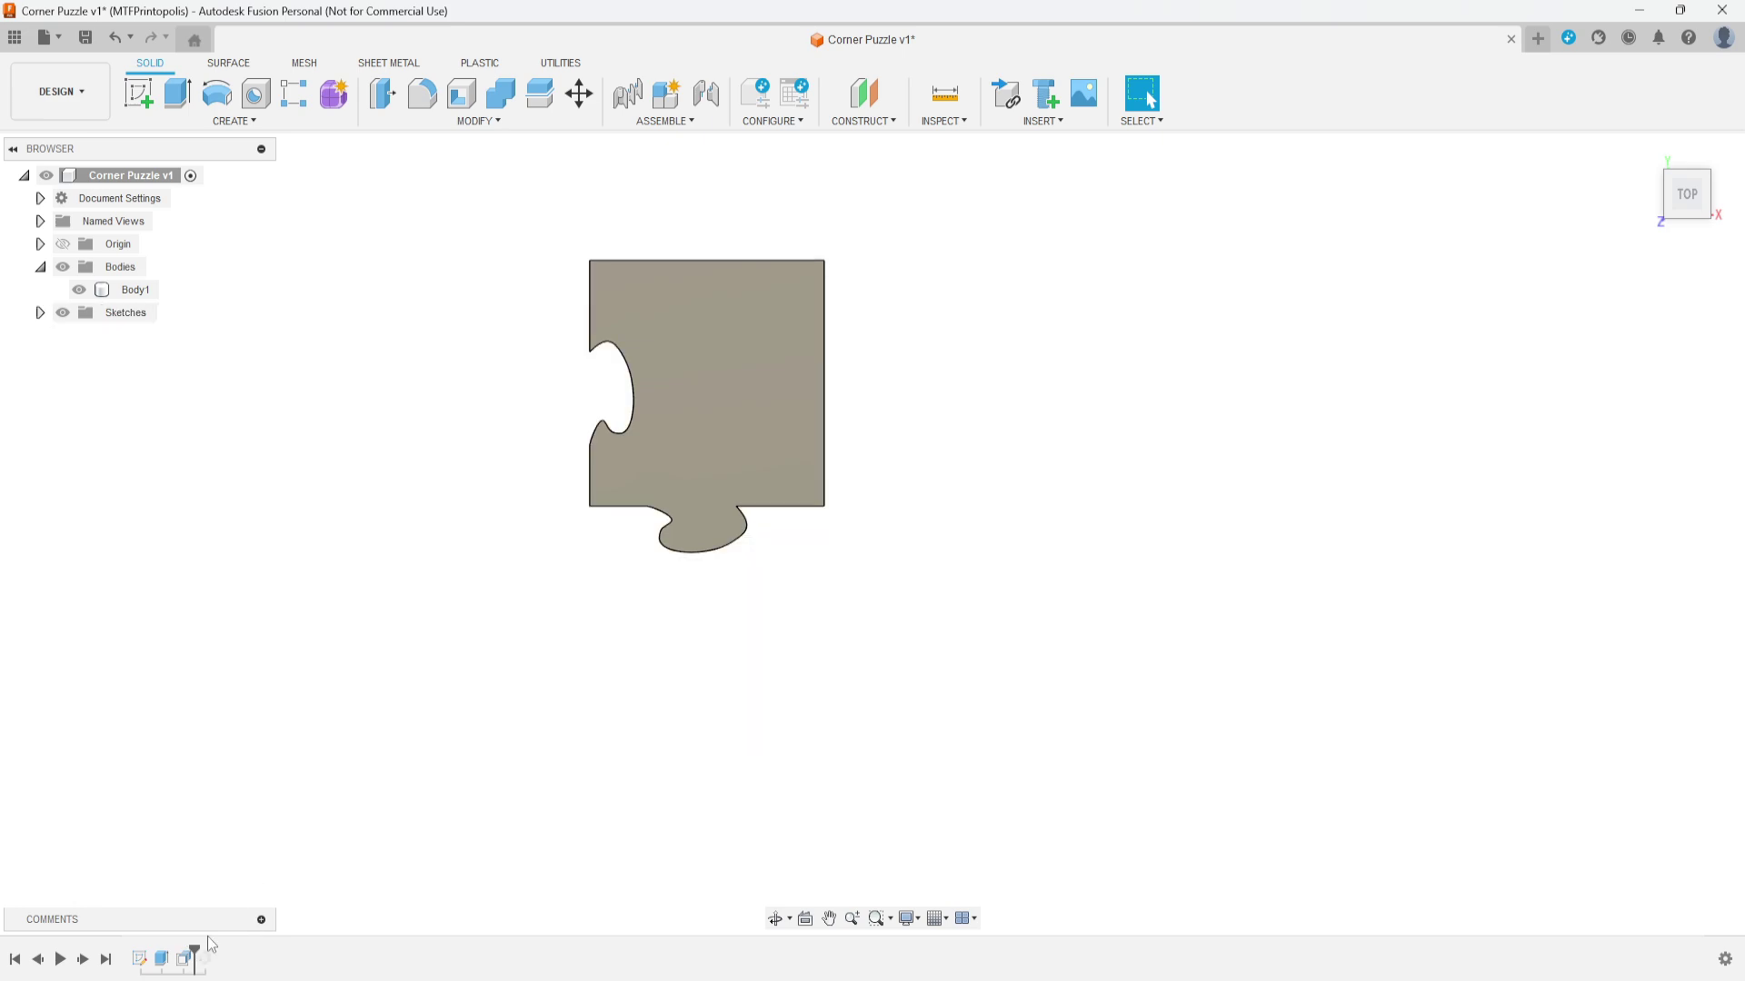
middle_drag(1003, 421, 939, 736)
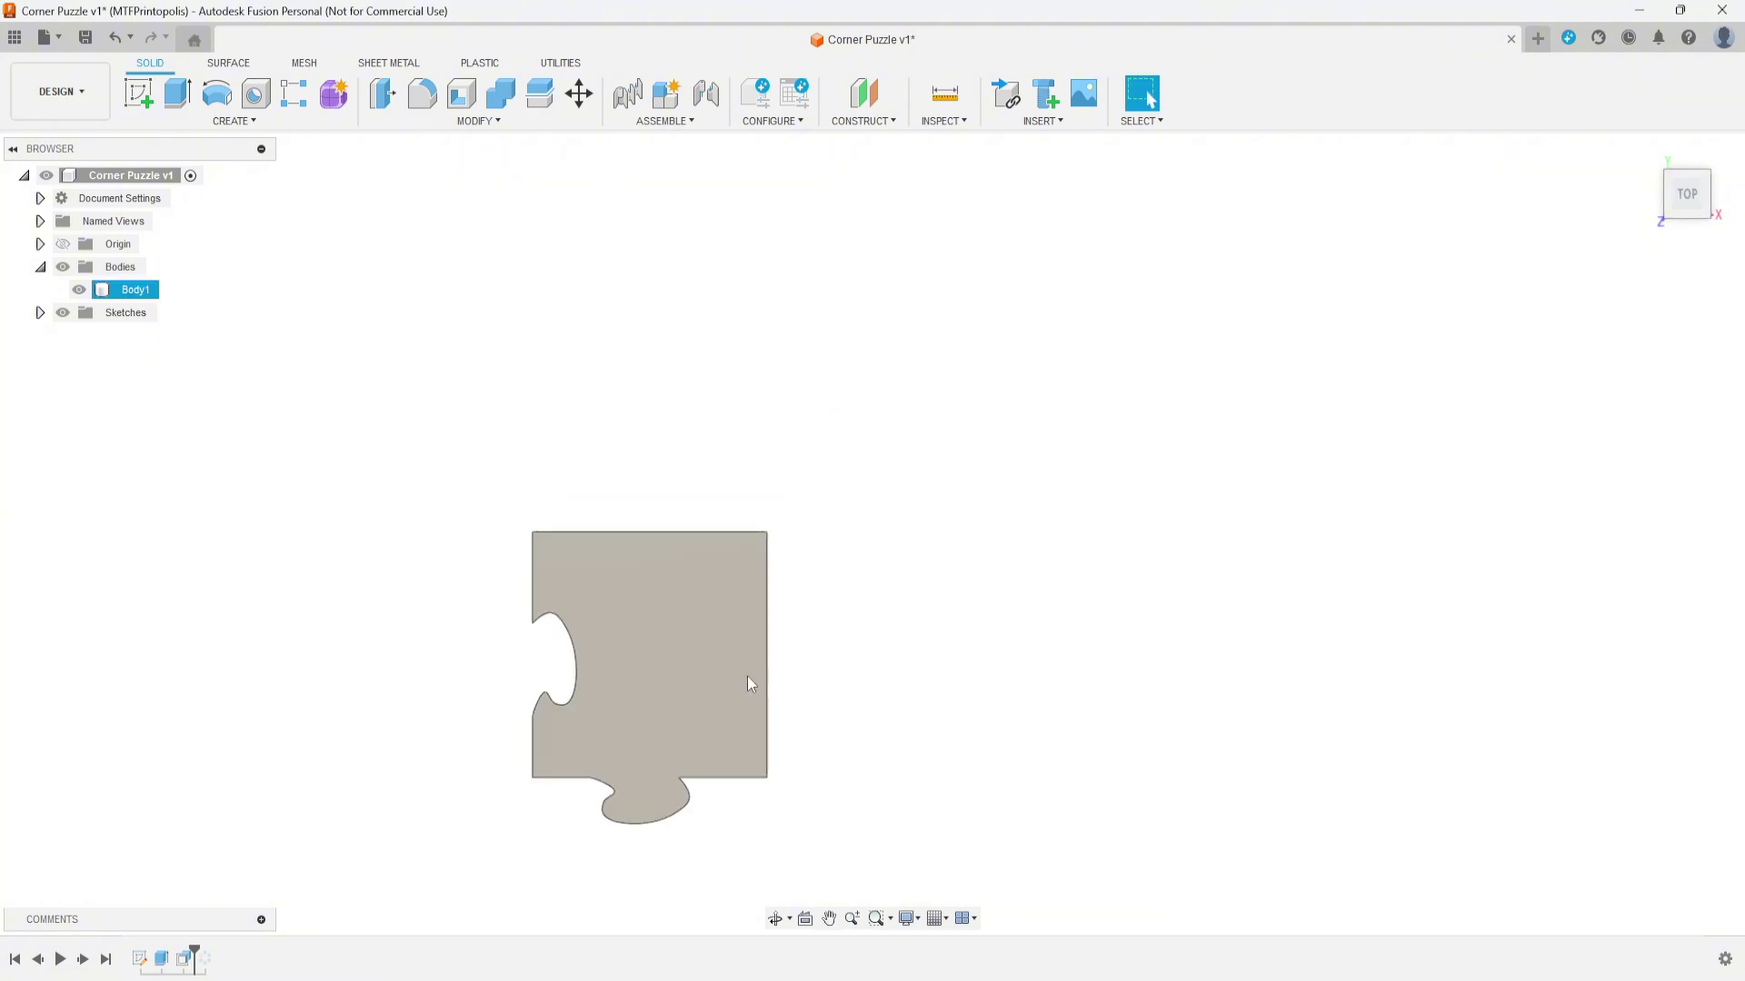
middle_drag(829, 615, 923, 417)
shift+middle_drag(946, 600, 845, 432)
scroll(659, 587, up, 3)
scroll(659, 587, up, 2)
shift+middle_drag(674, 542, 717, 382)
shift+middle_drag(666, 591, 733, 329)
click(734, 329)
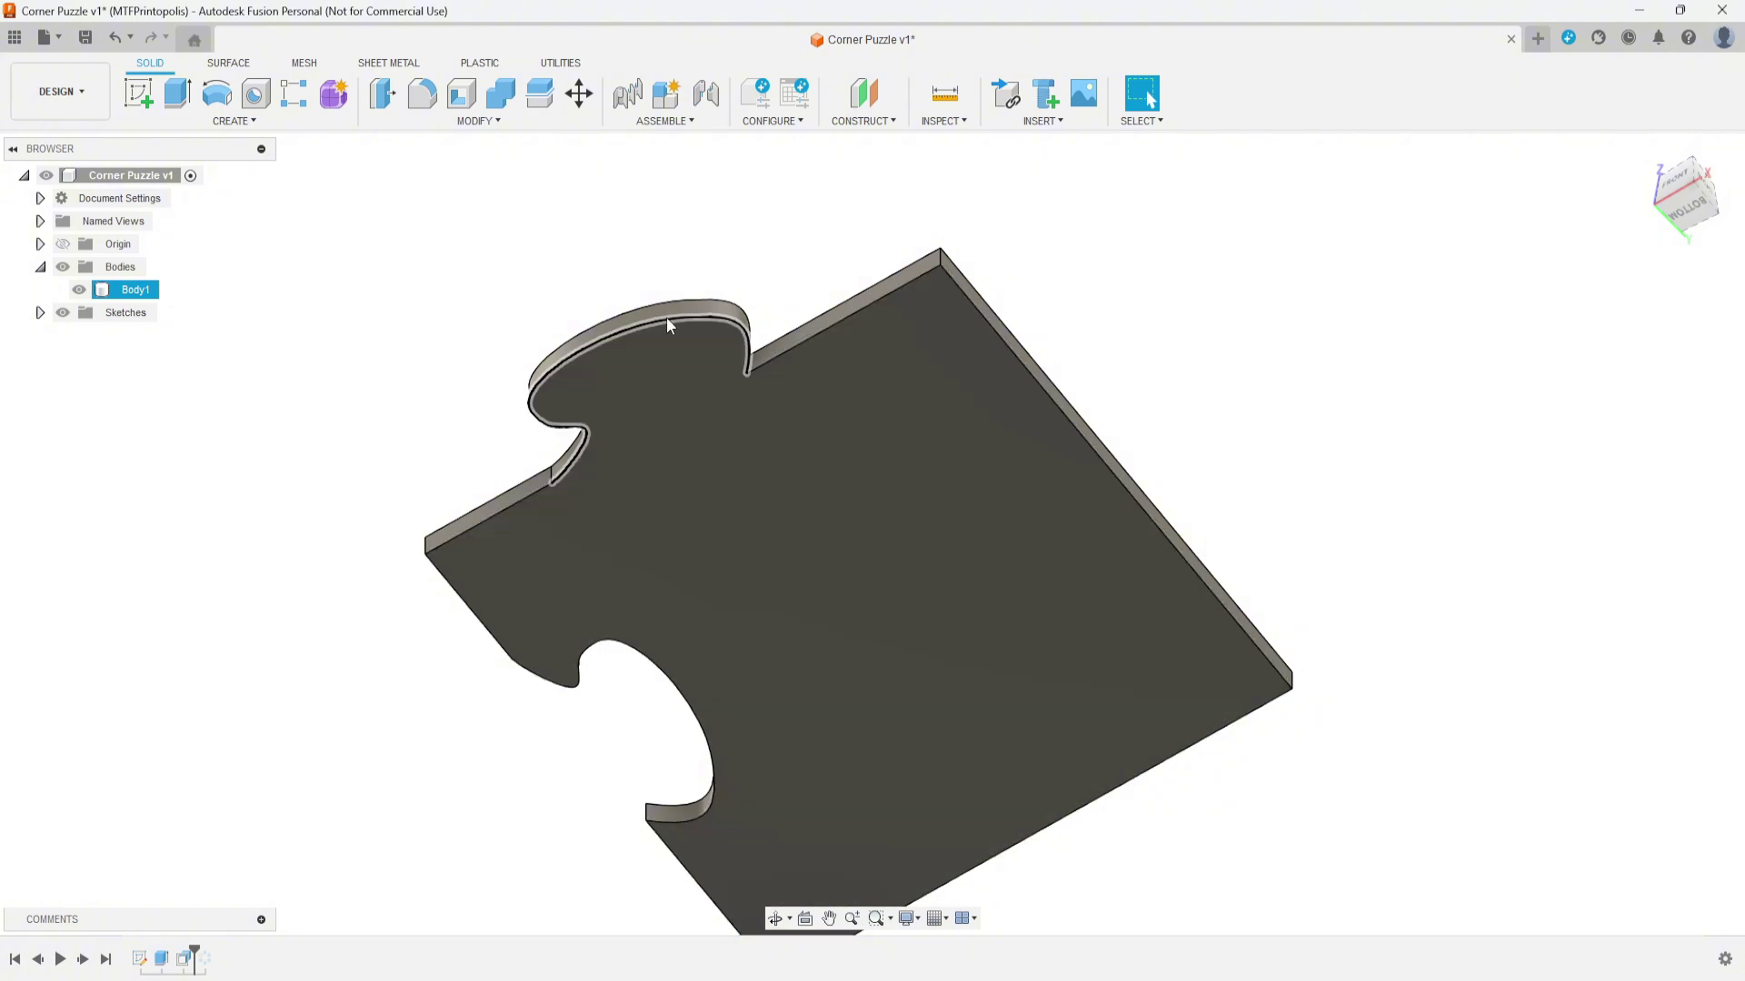
click(667, 318)
ctrl+click(514, 498)
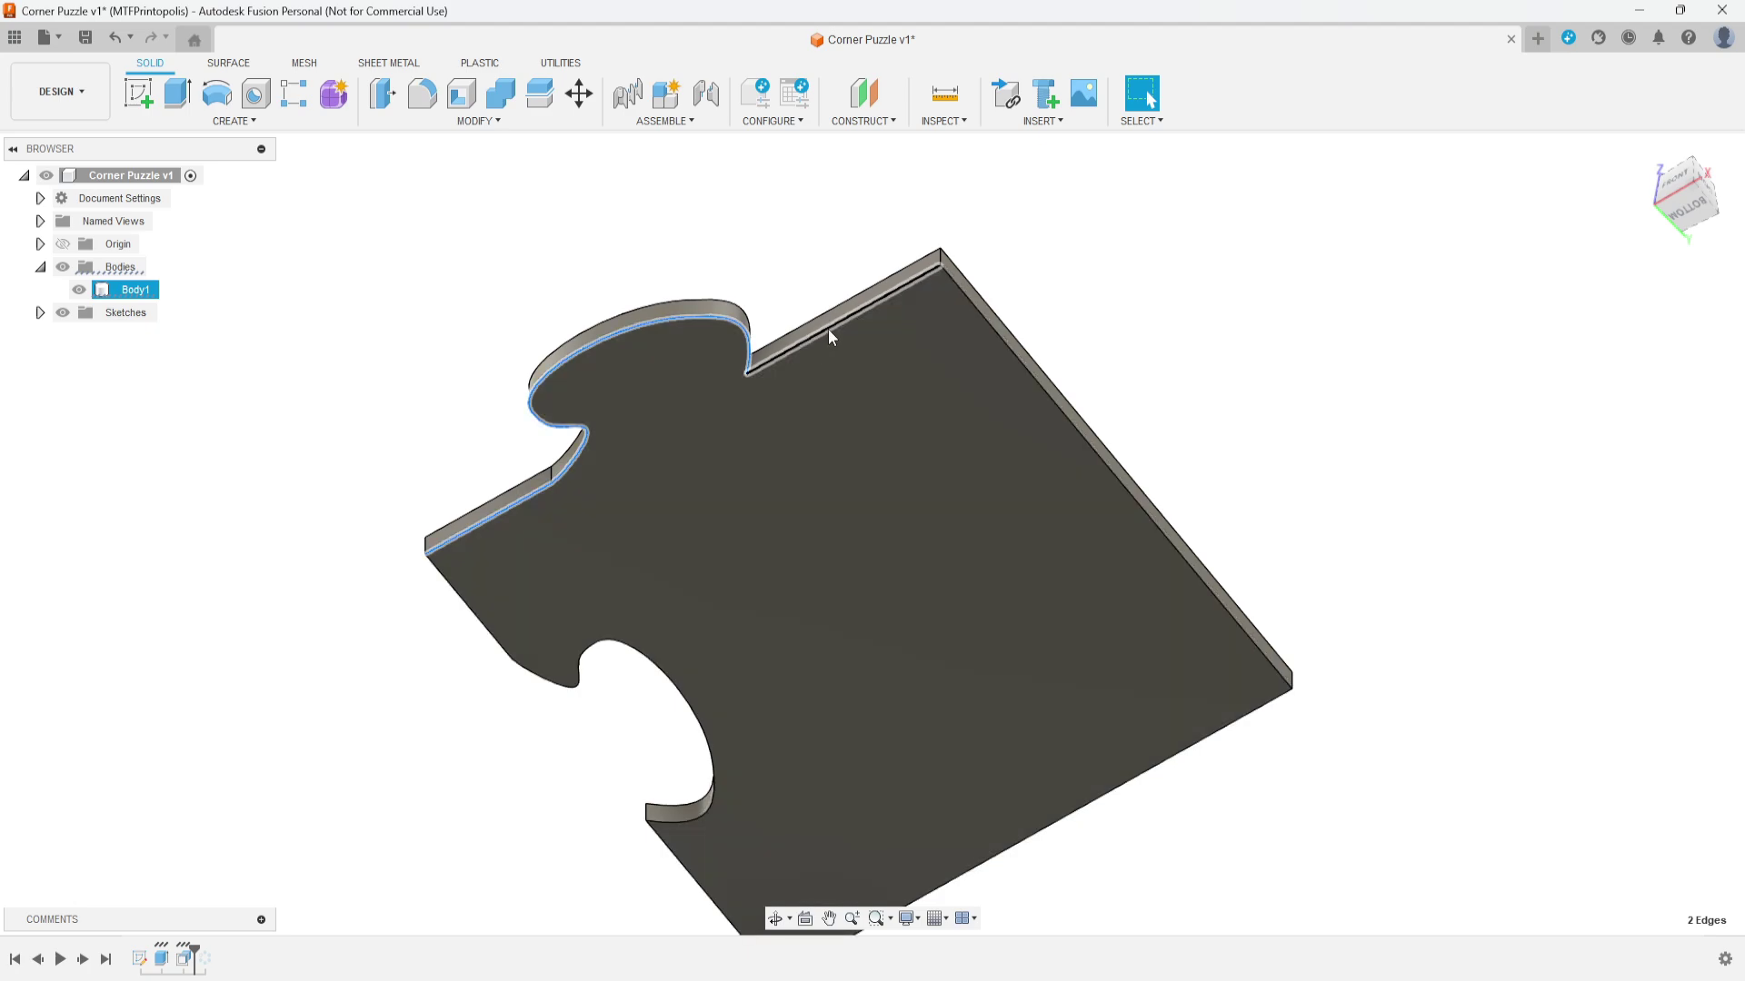
Step: Fillet the vertical edge at the puzzle piece's outer corner with a constant 20 mm radius
click(944, 257)
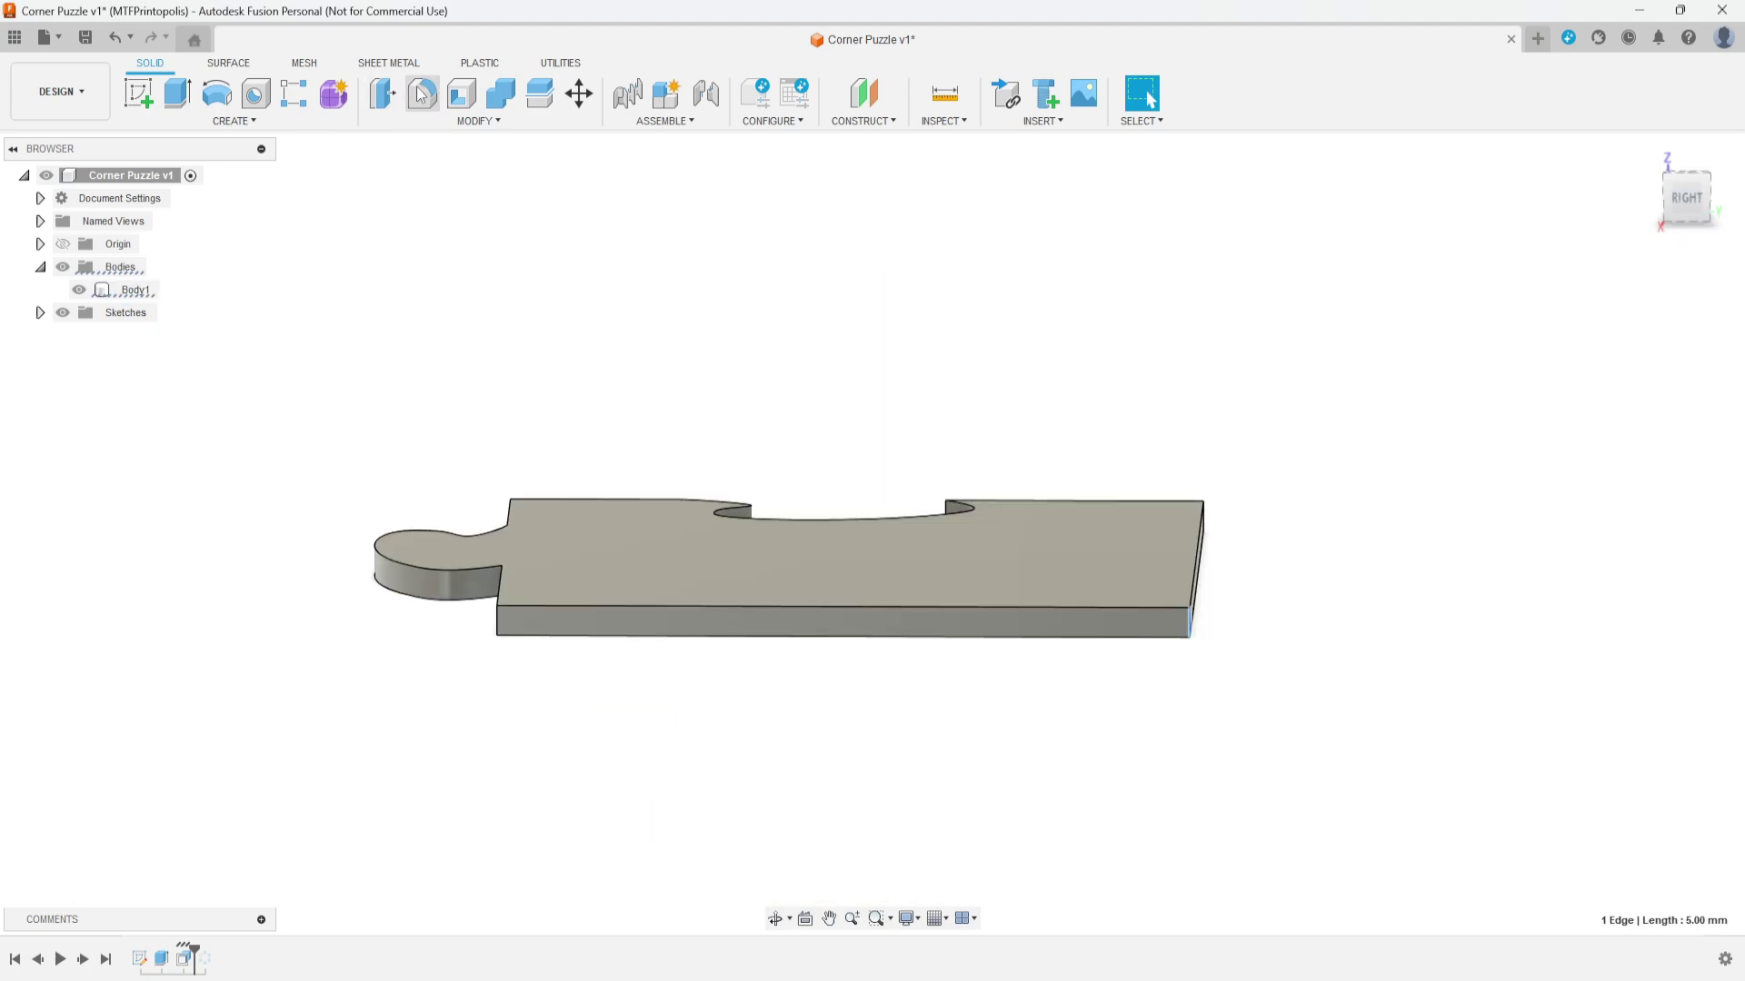
click(421, 93)
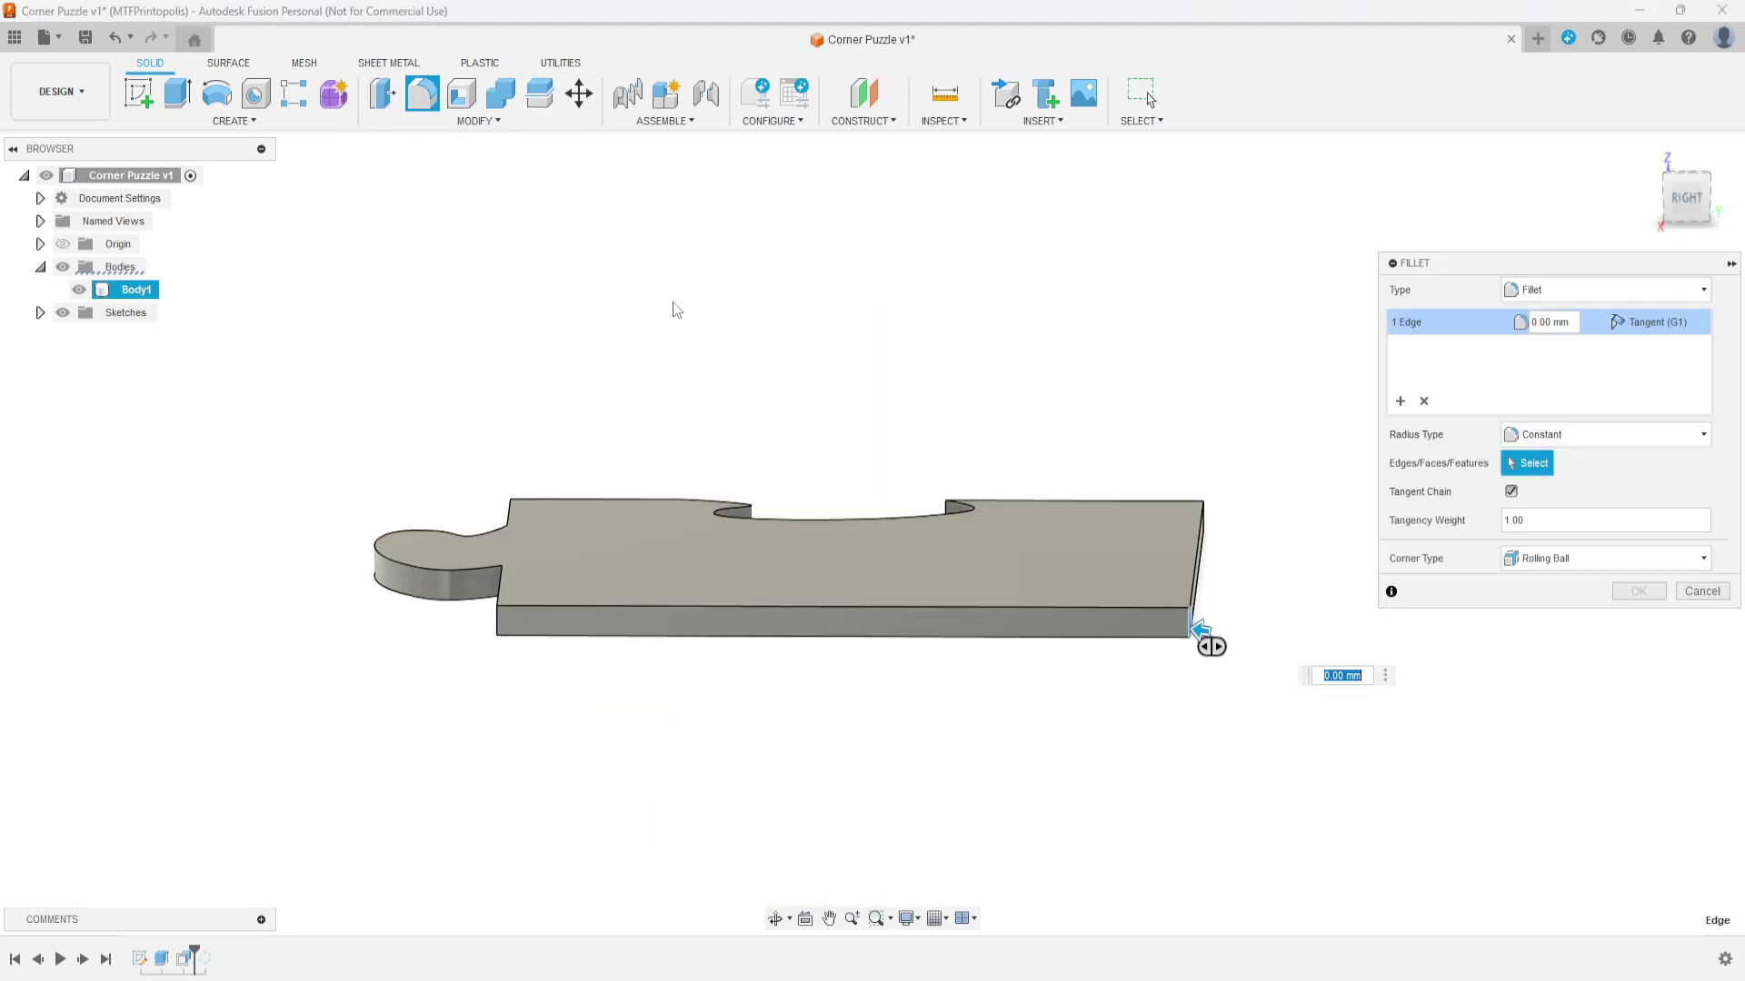
text(10)
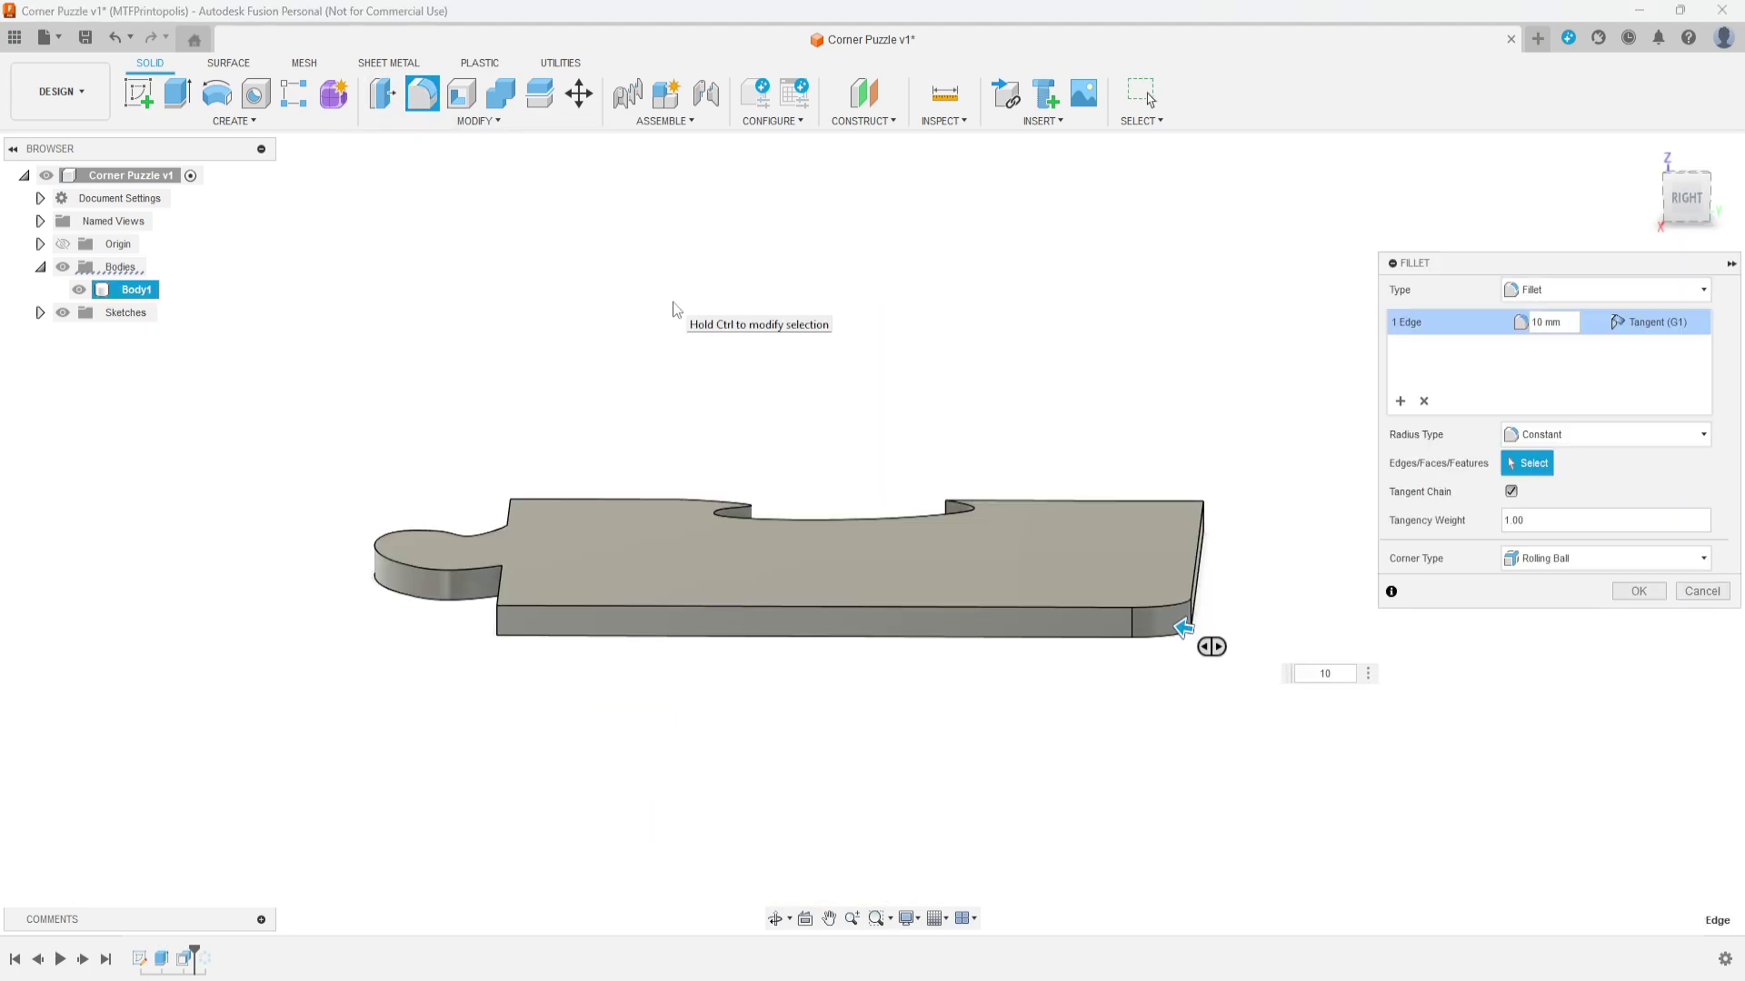
shift+middle_drag(773, 626, 857, 715)
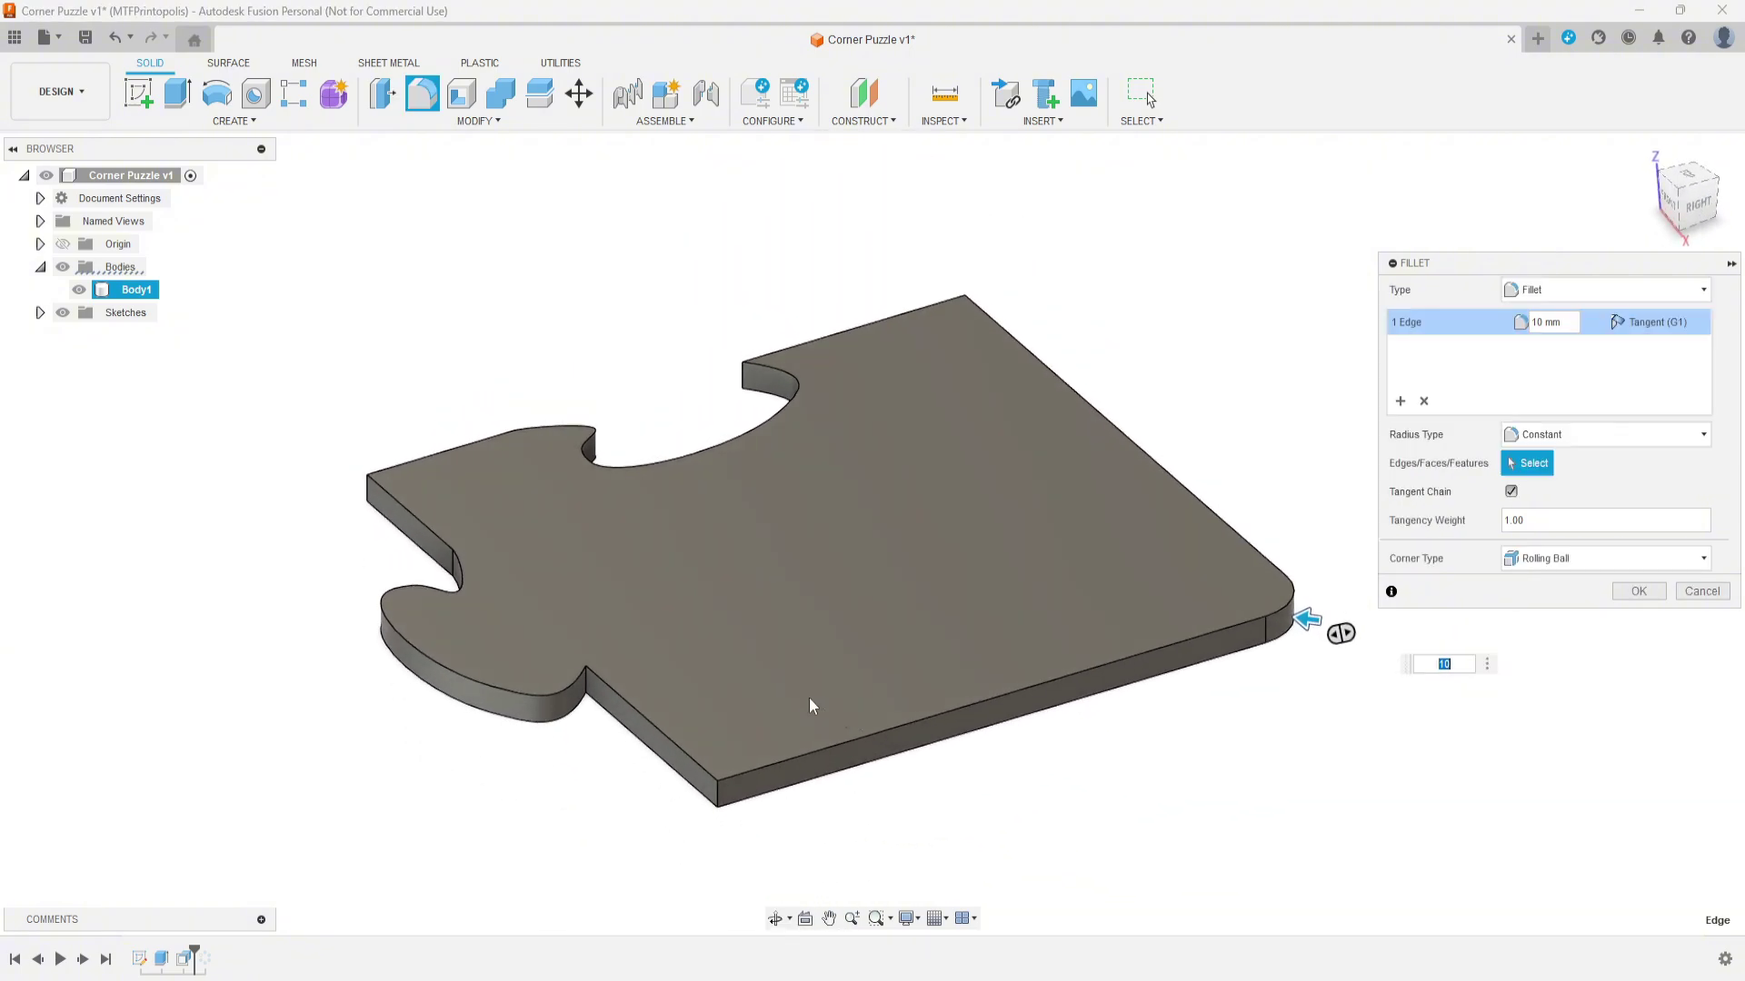
key(Return)
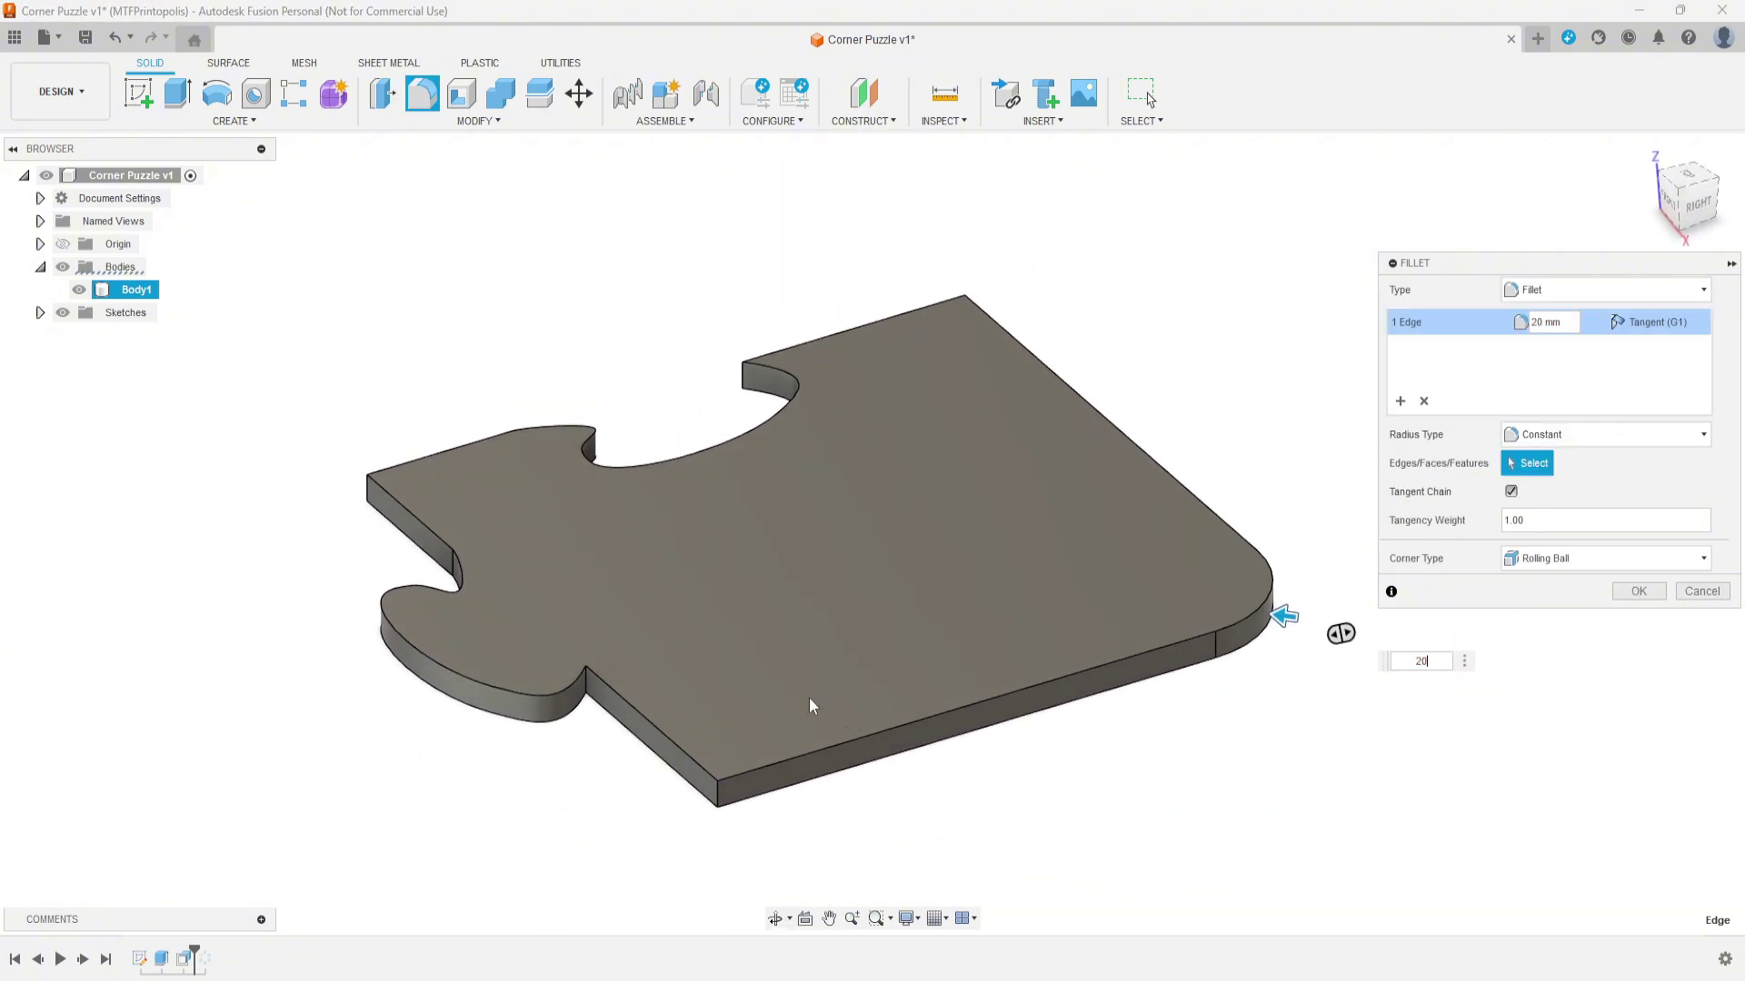
shift+middle_drag(912, 775, 1309, 763)
click(1631, 598)
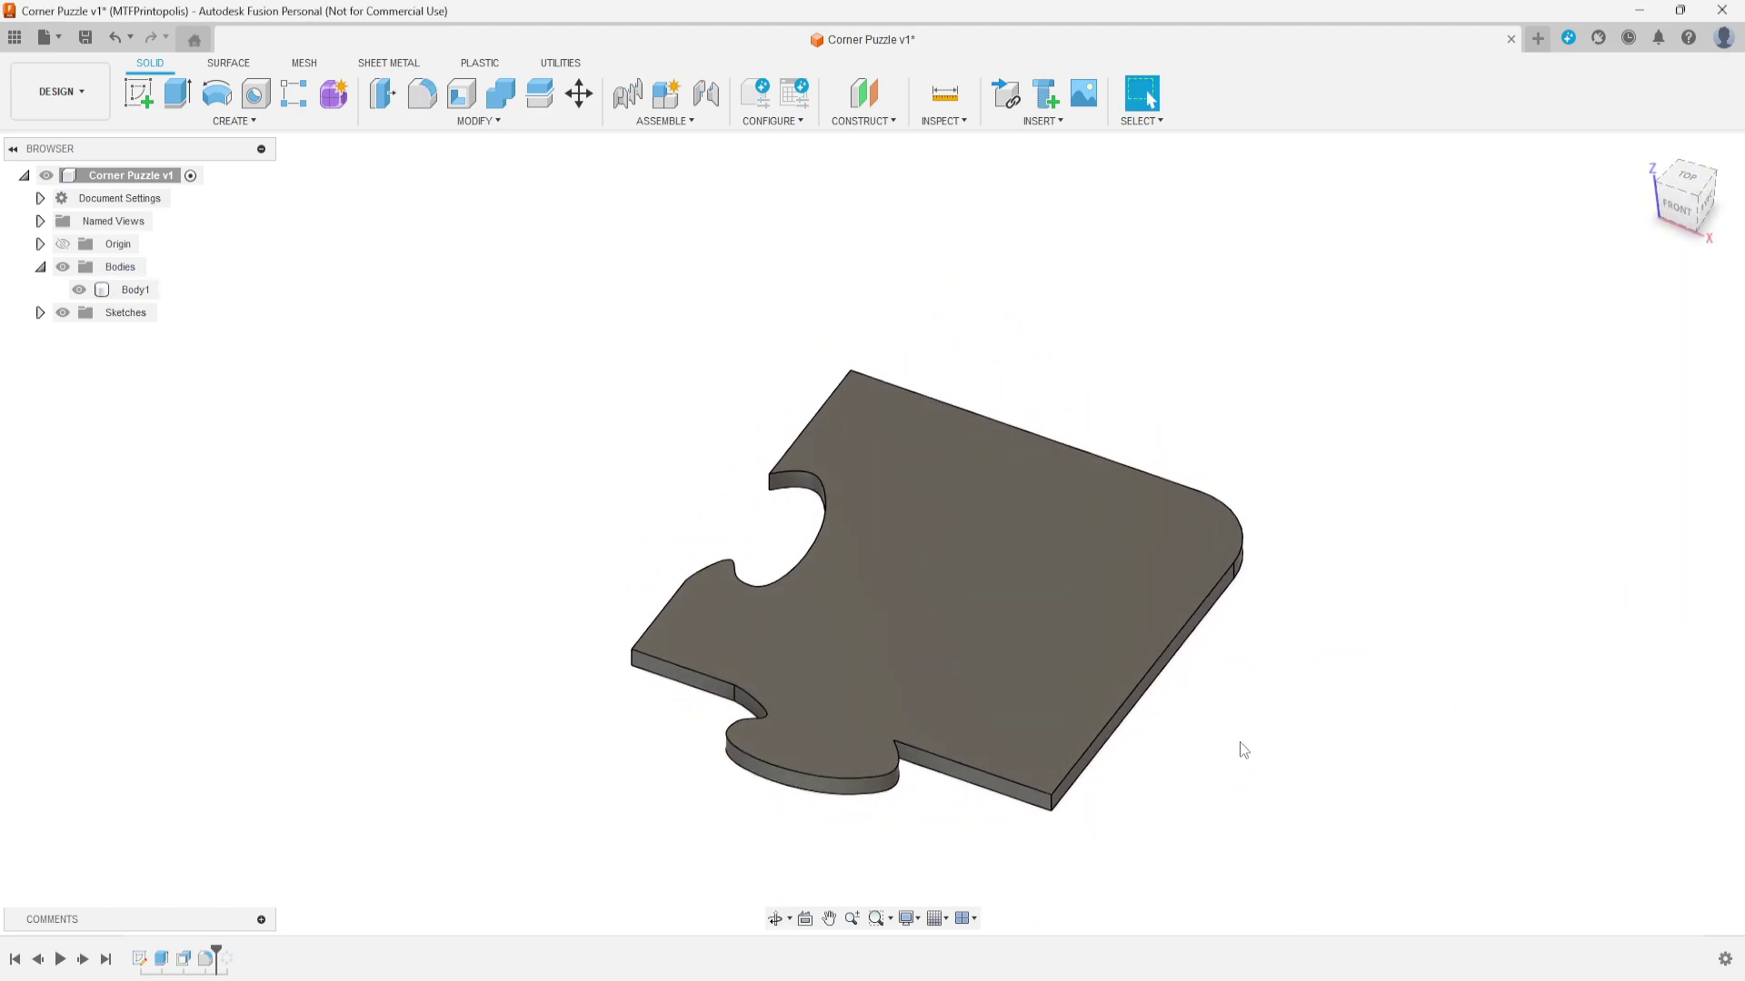
Step: Chamfer all bottom edges of the puzzle piece, including the tab, socket and rounded corner, with a 0.5 mm equal distance
shift+middle_drag(1242, 702, 1257, 576)
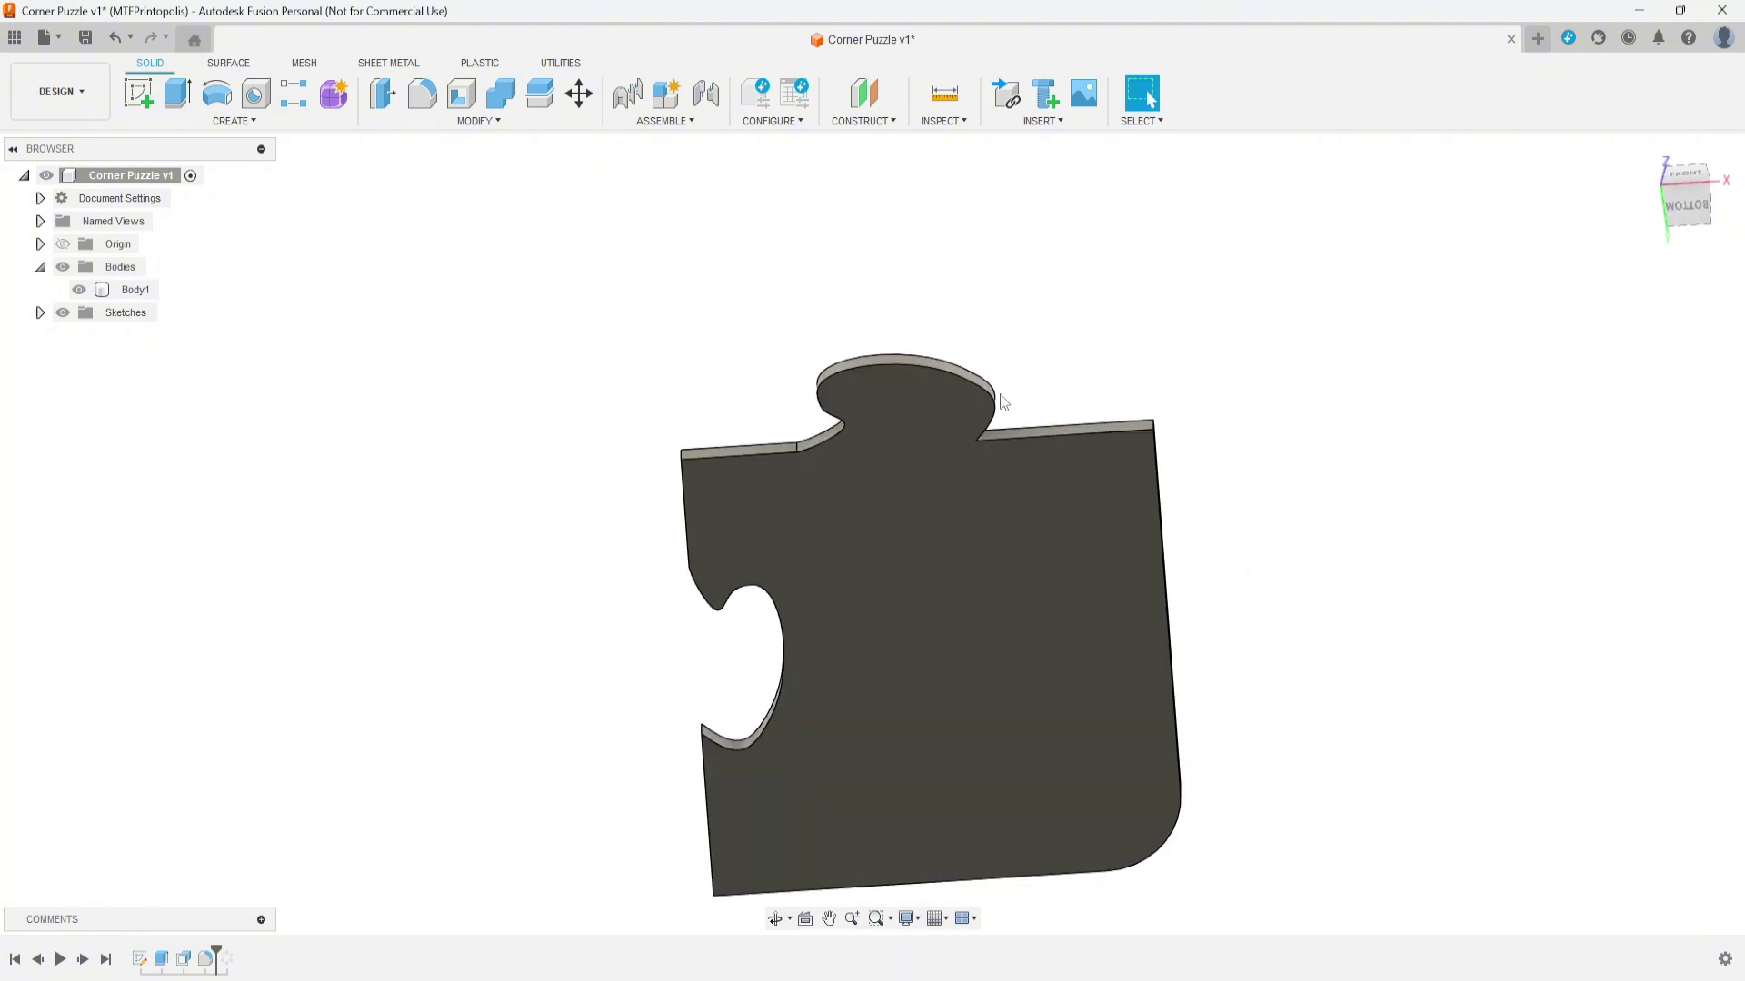
click(981, 388)
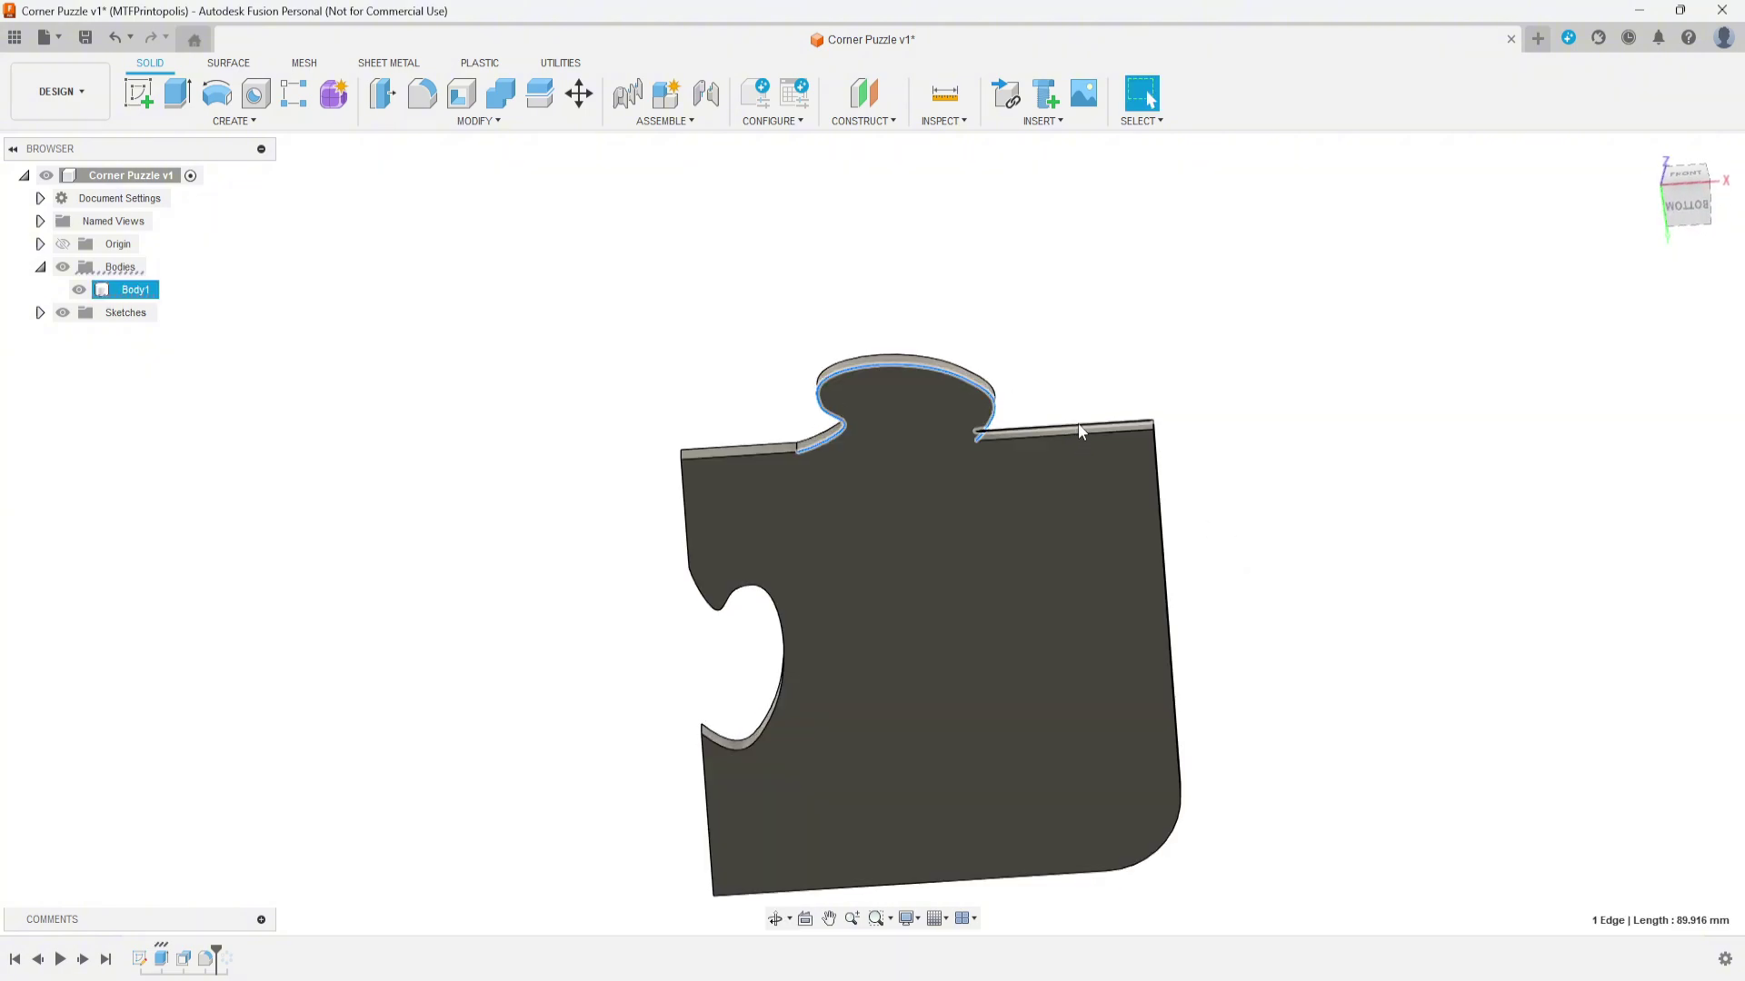
scroll(1093, 456, up, 4)
shift+click(1160, 409)
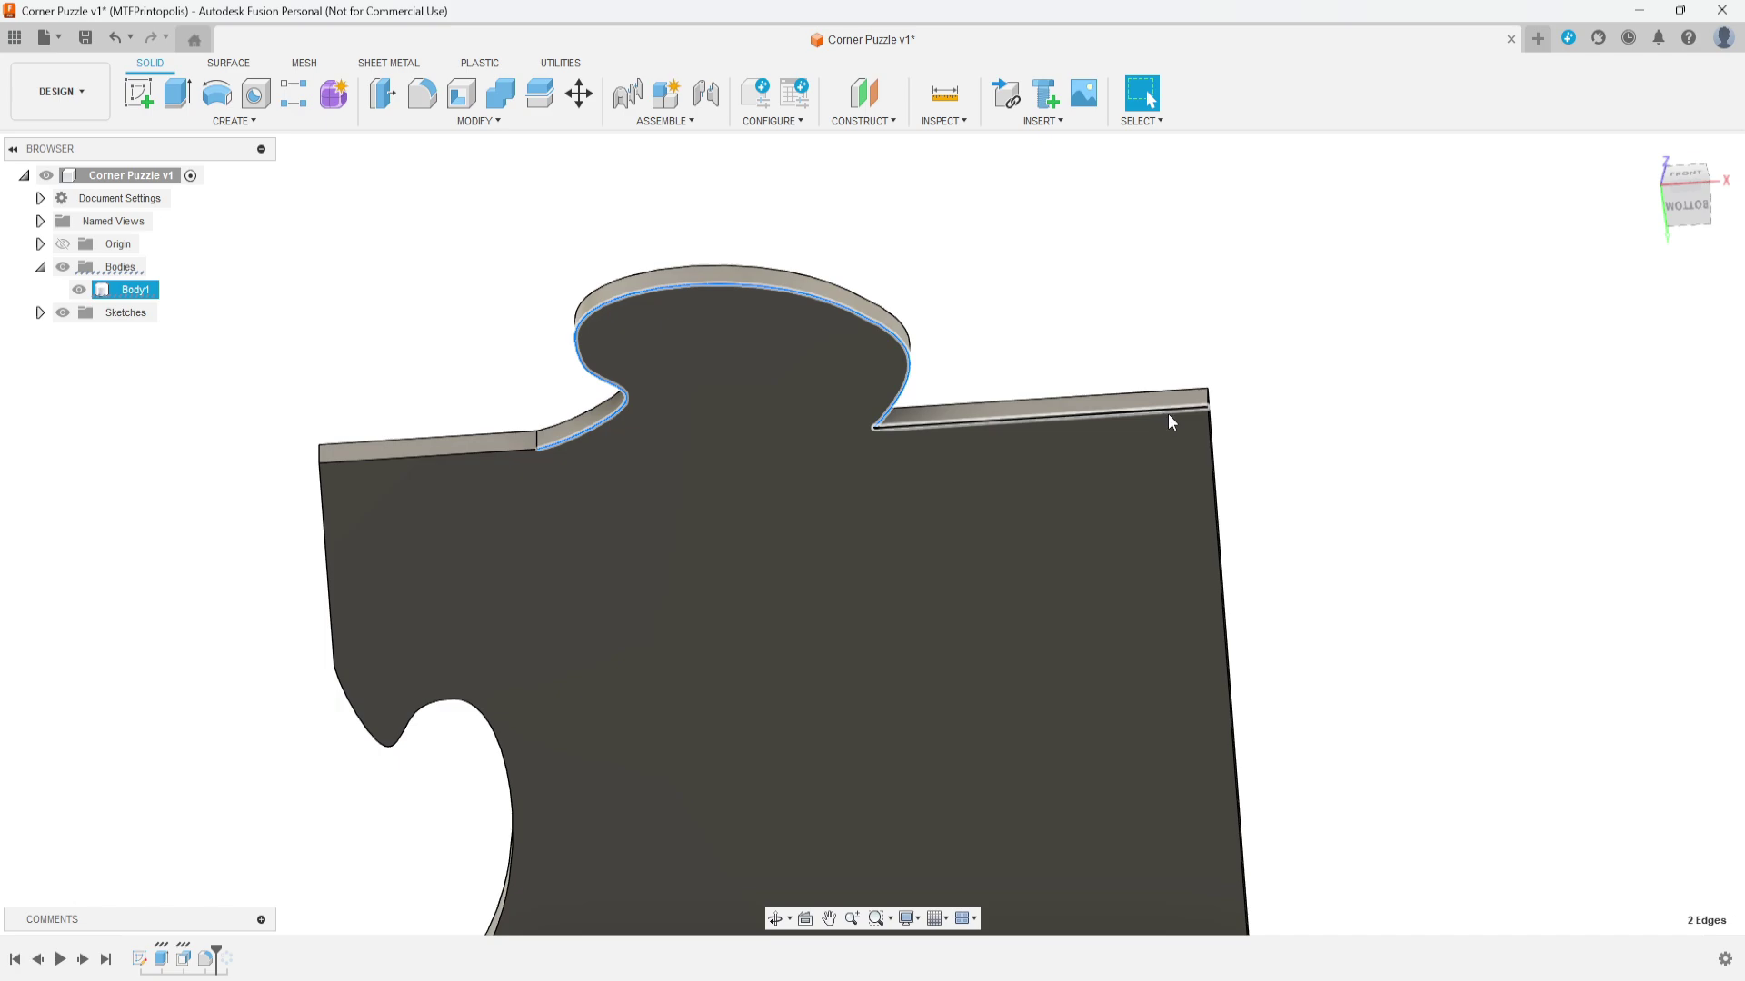
shift+click(1211, 450)
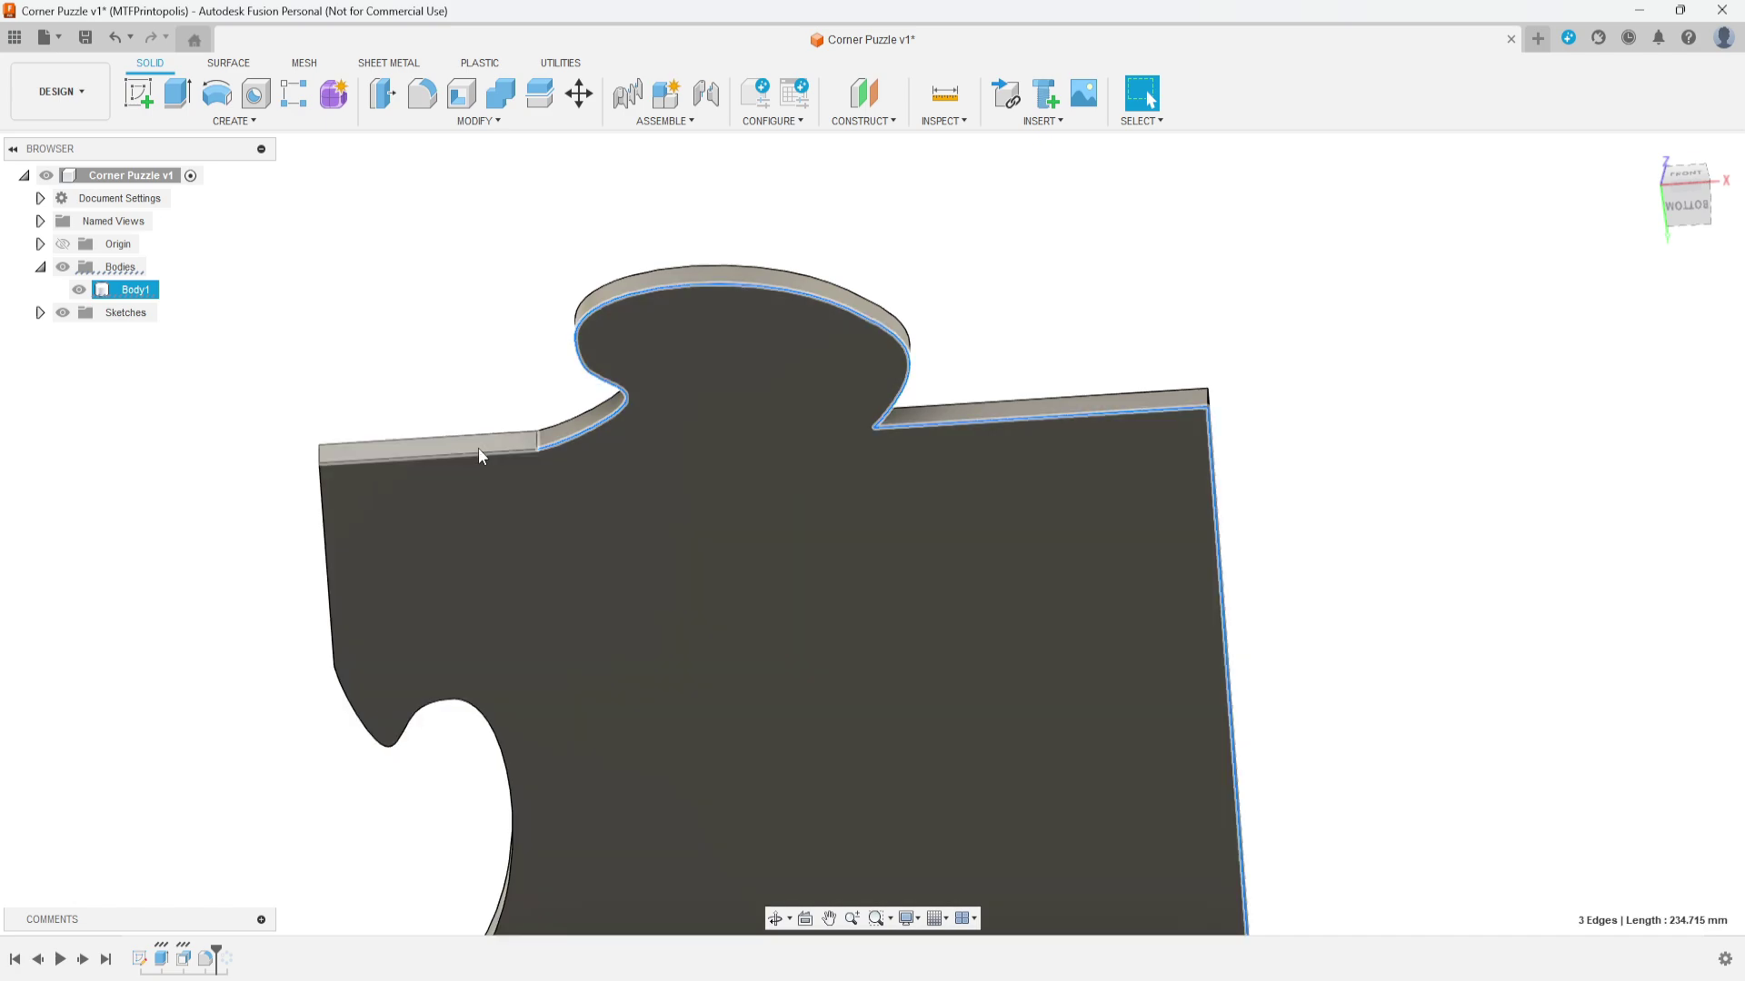
shift+click(478, 450)
shift+click(324, 611)
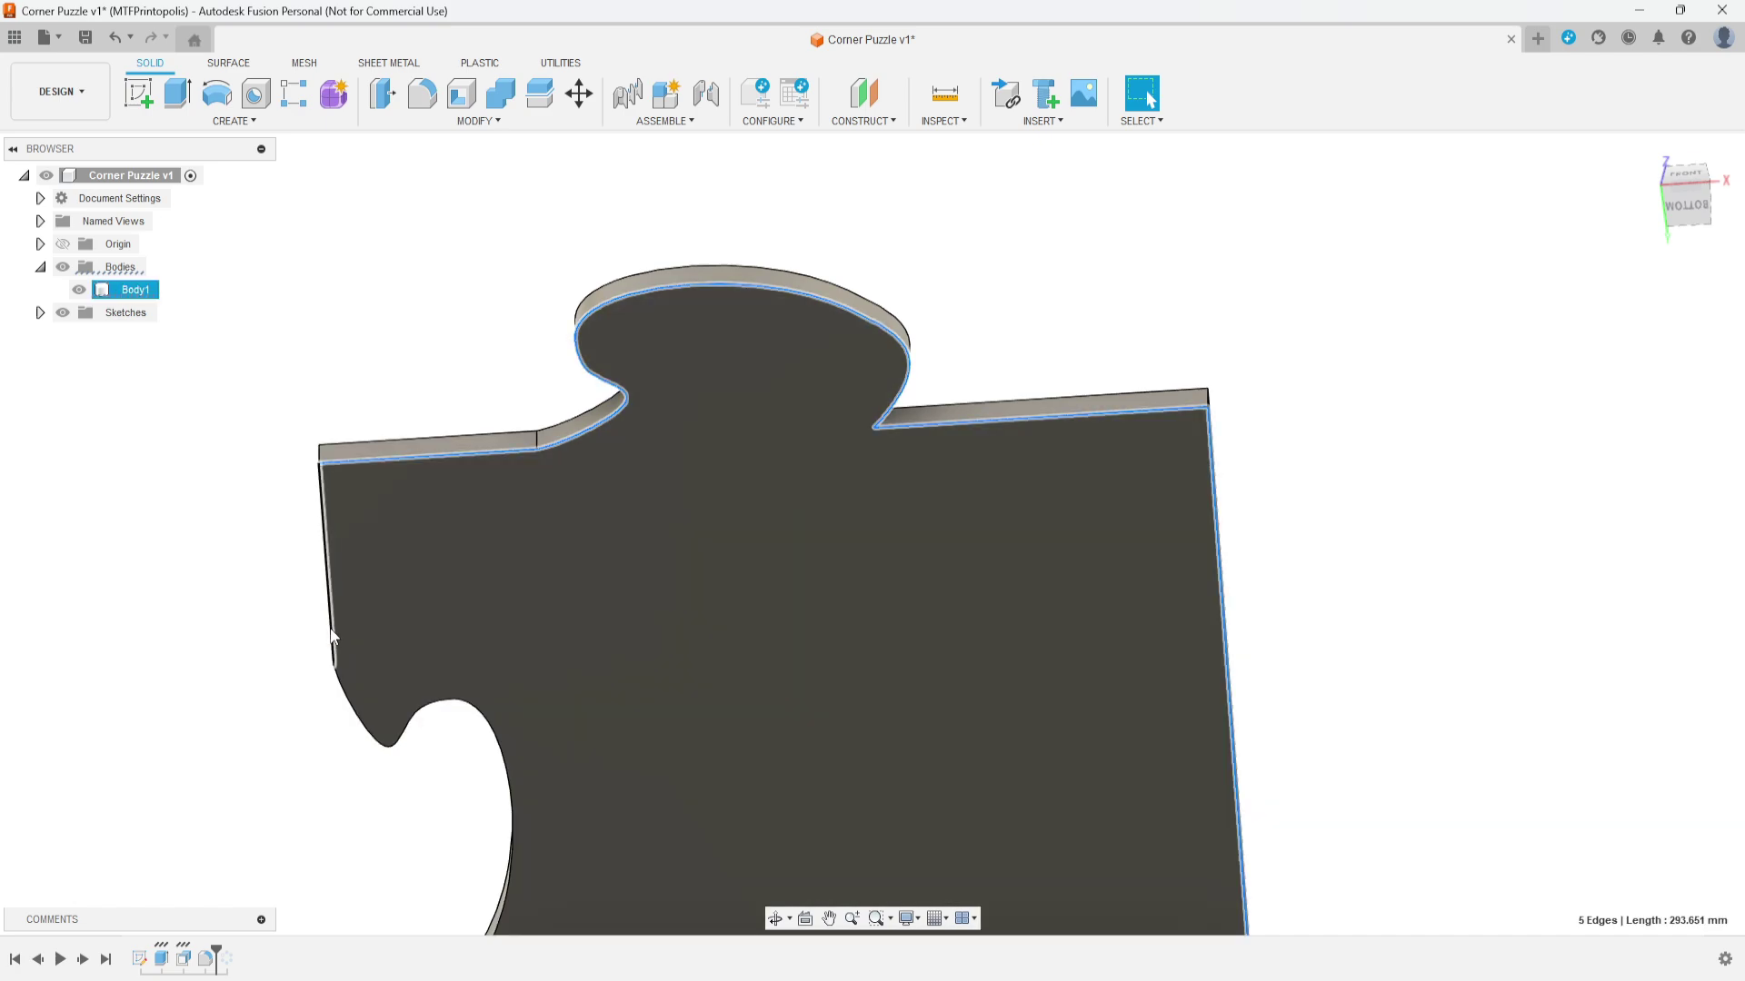
shift+click(380, 727)
middle_drag(385, 809, 468, 357)
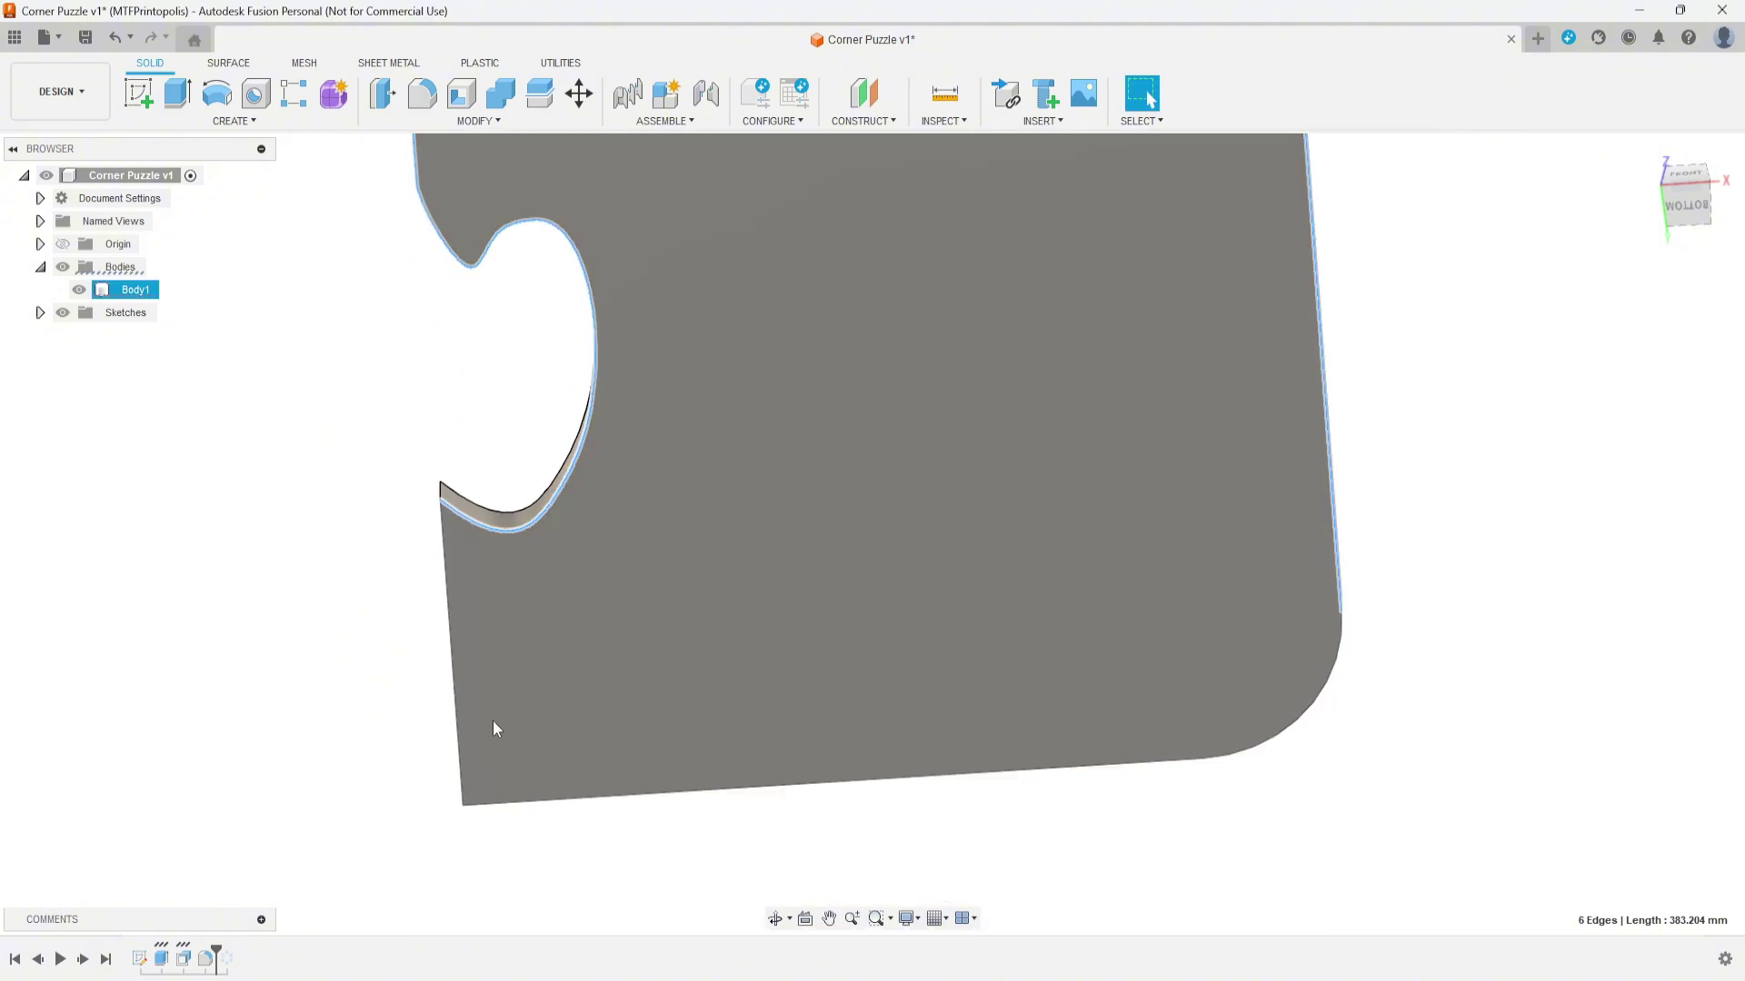
shift+click(451, 681)
shift+click(600, 802)
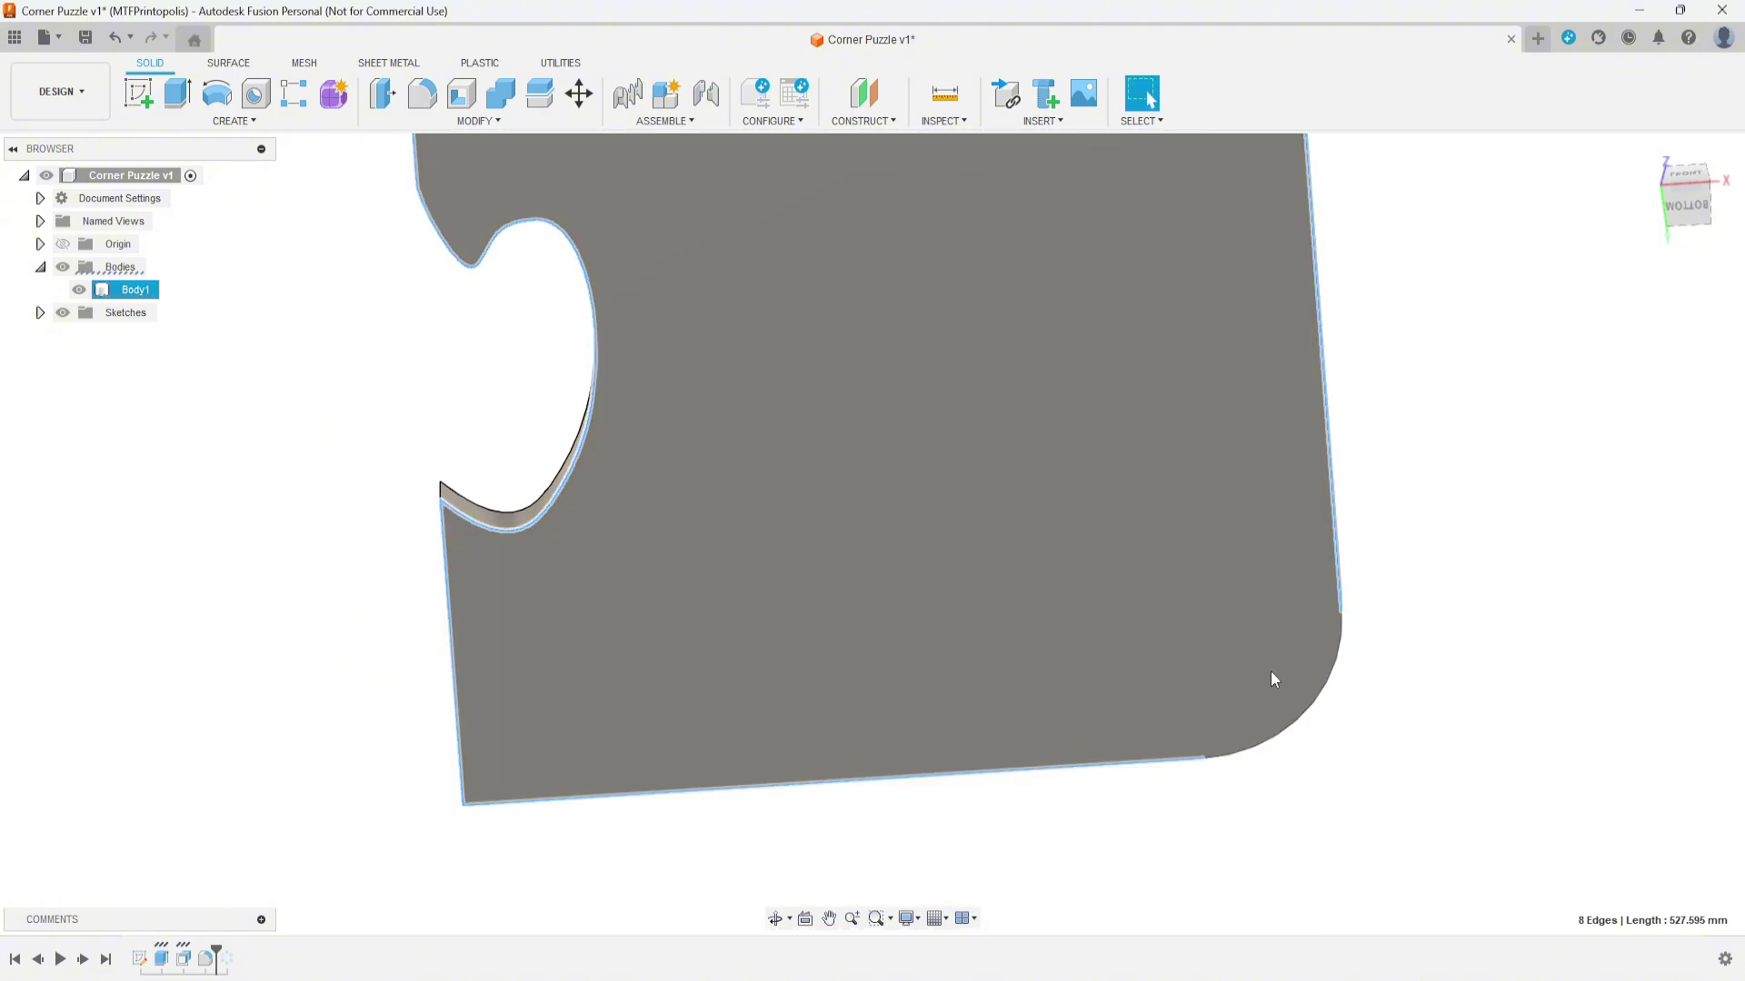
shift+click(1317, 705)
key(F6)
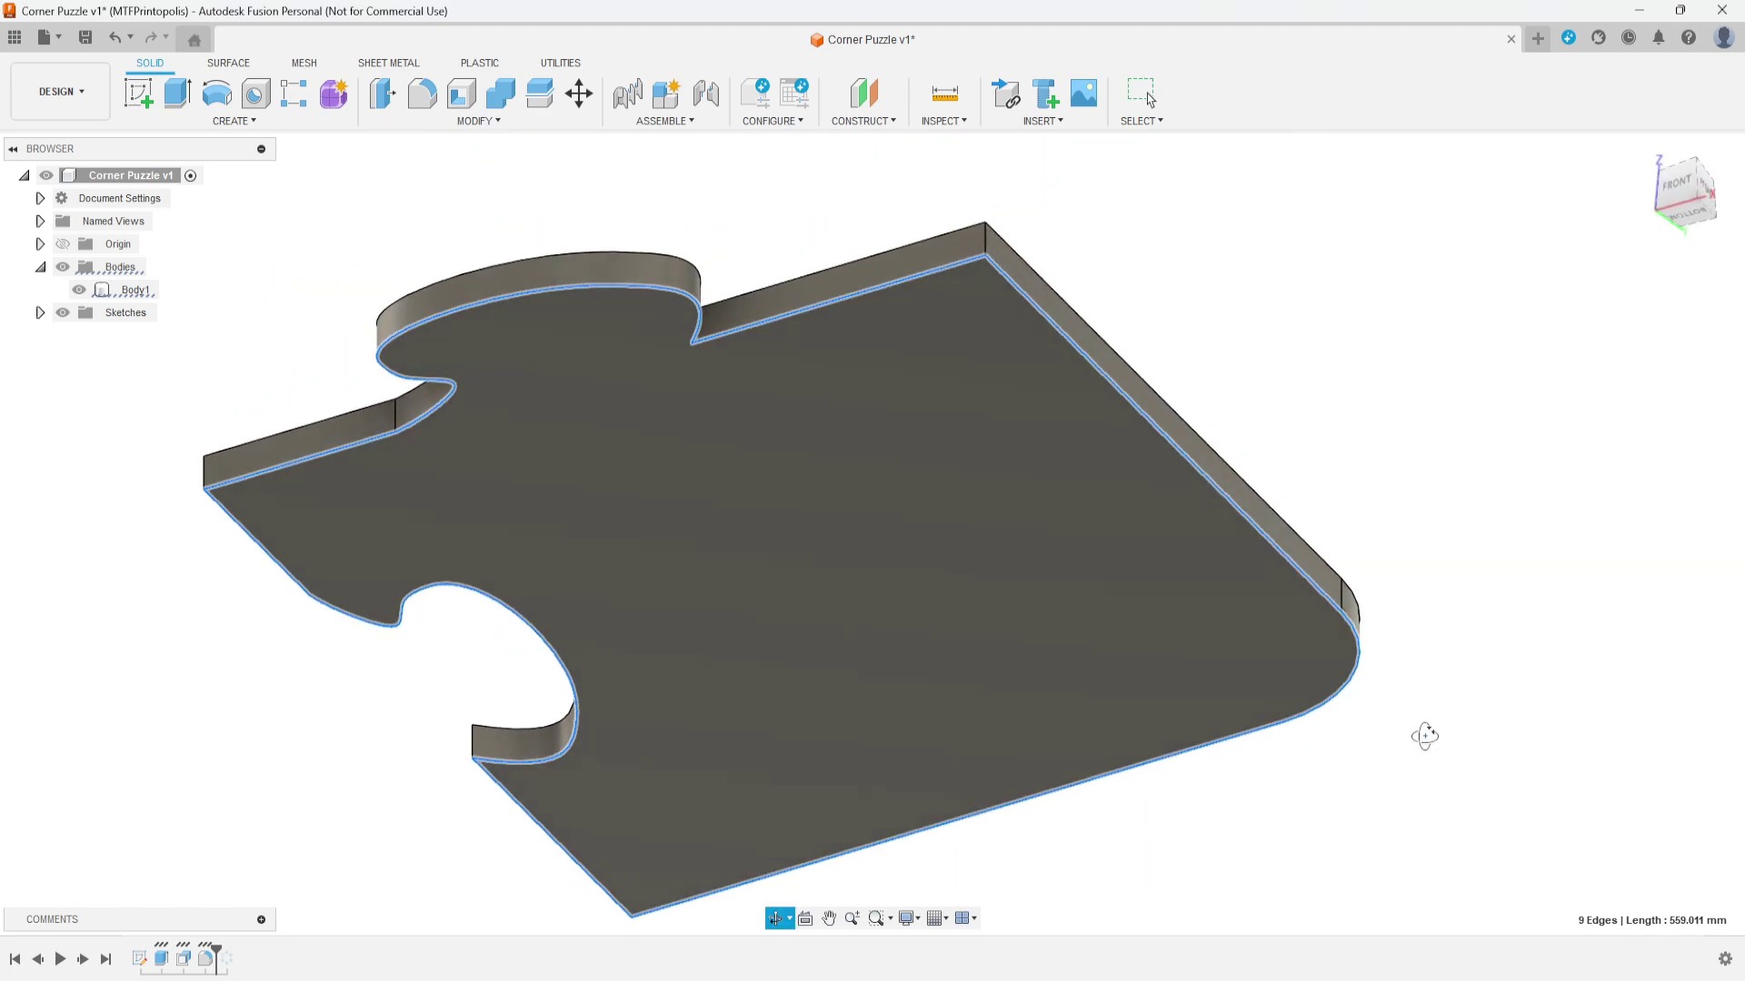
click(477, 120)
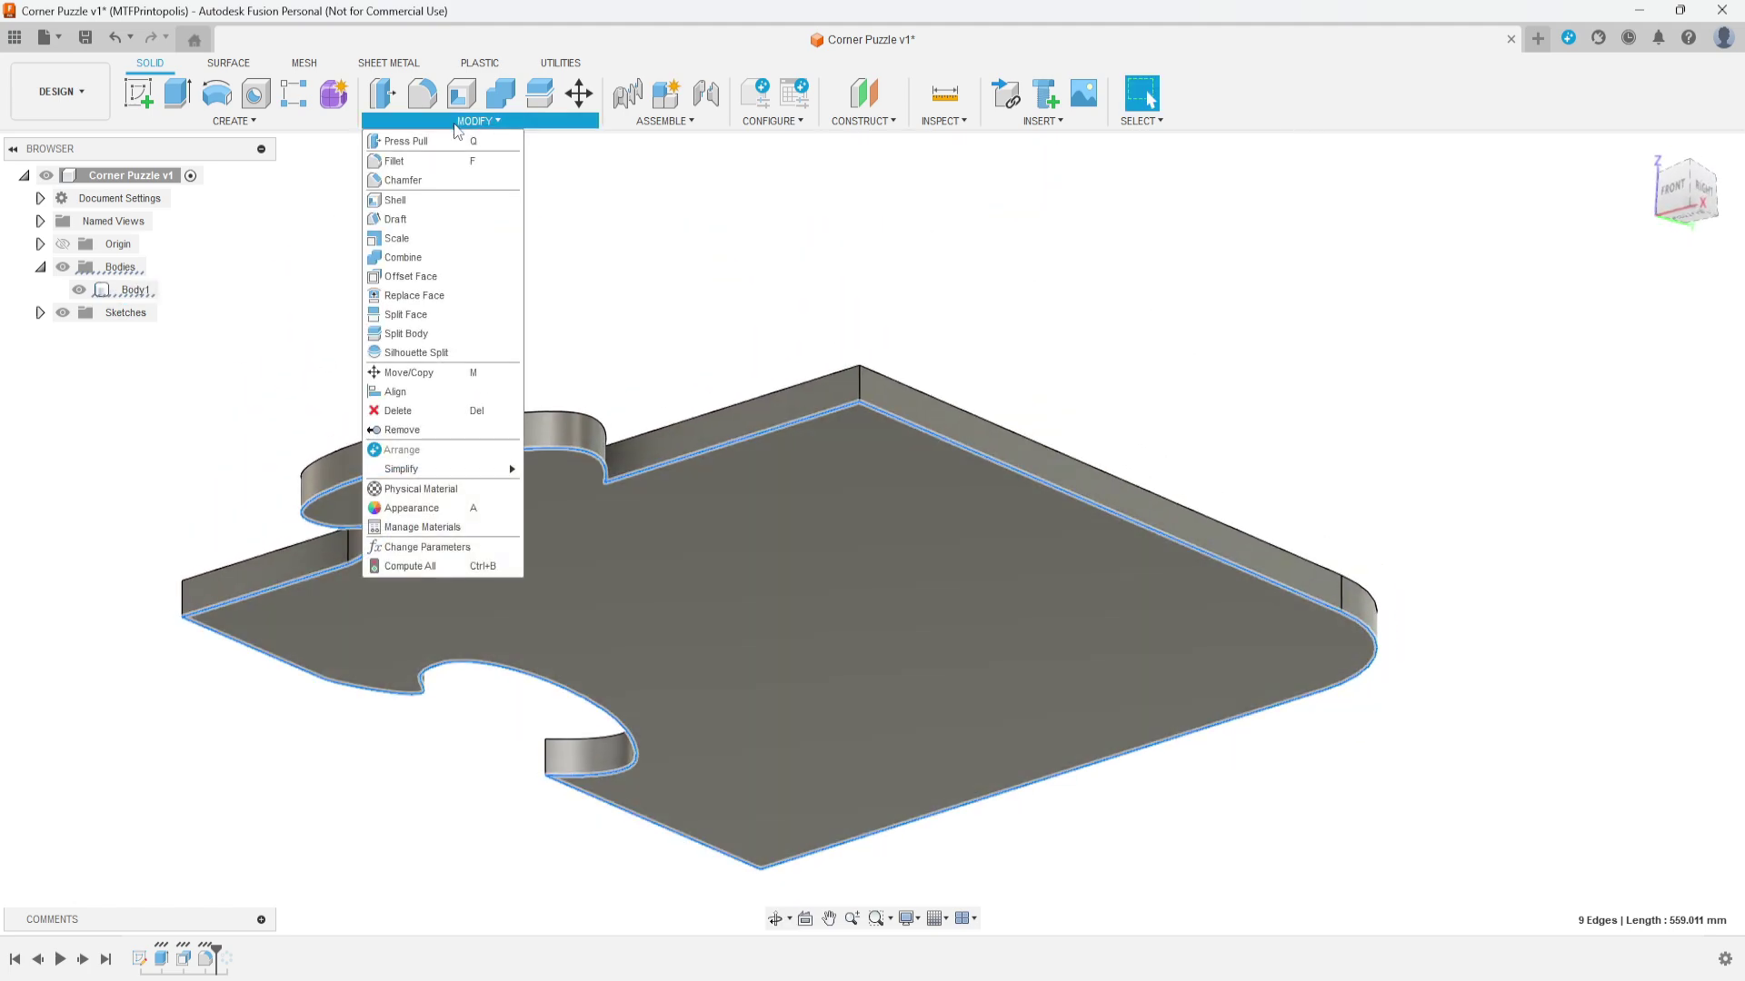
click(414, 182)
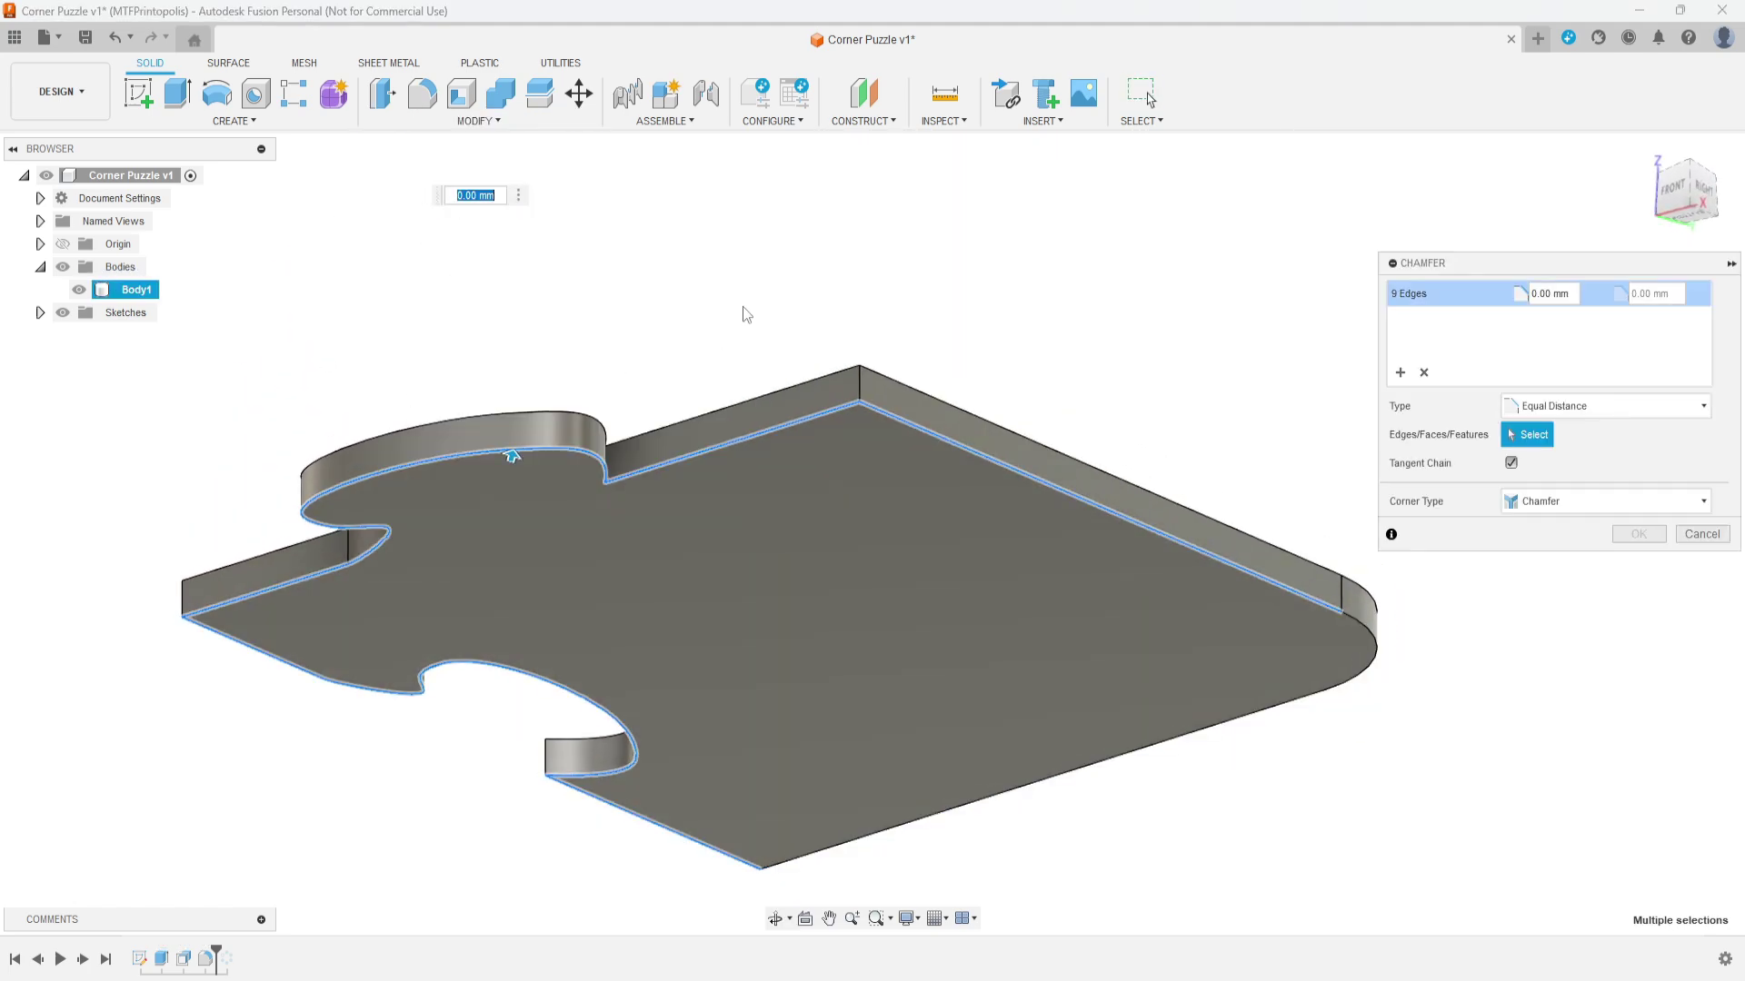
text(1)
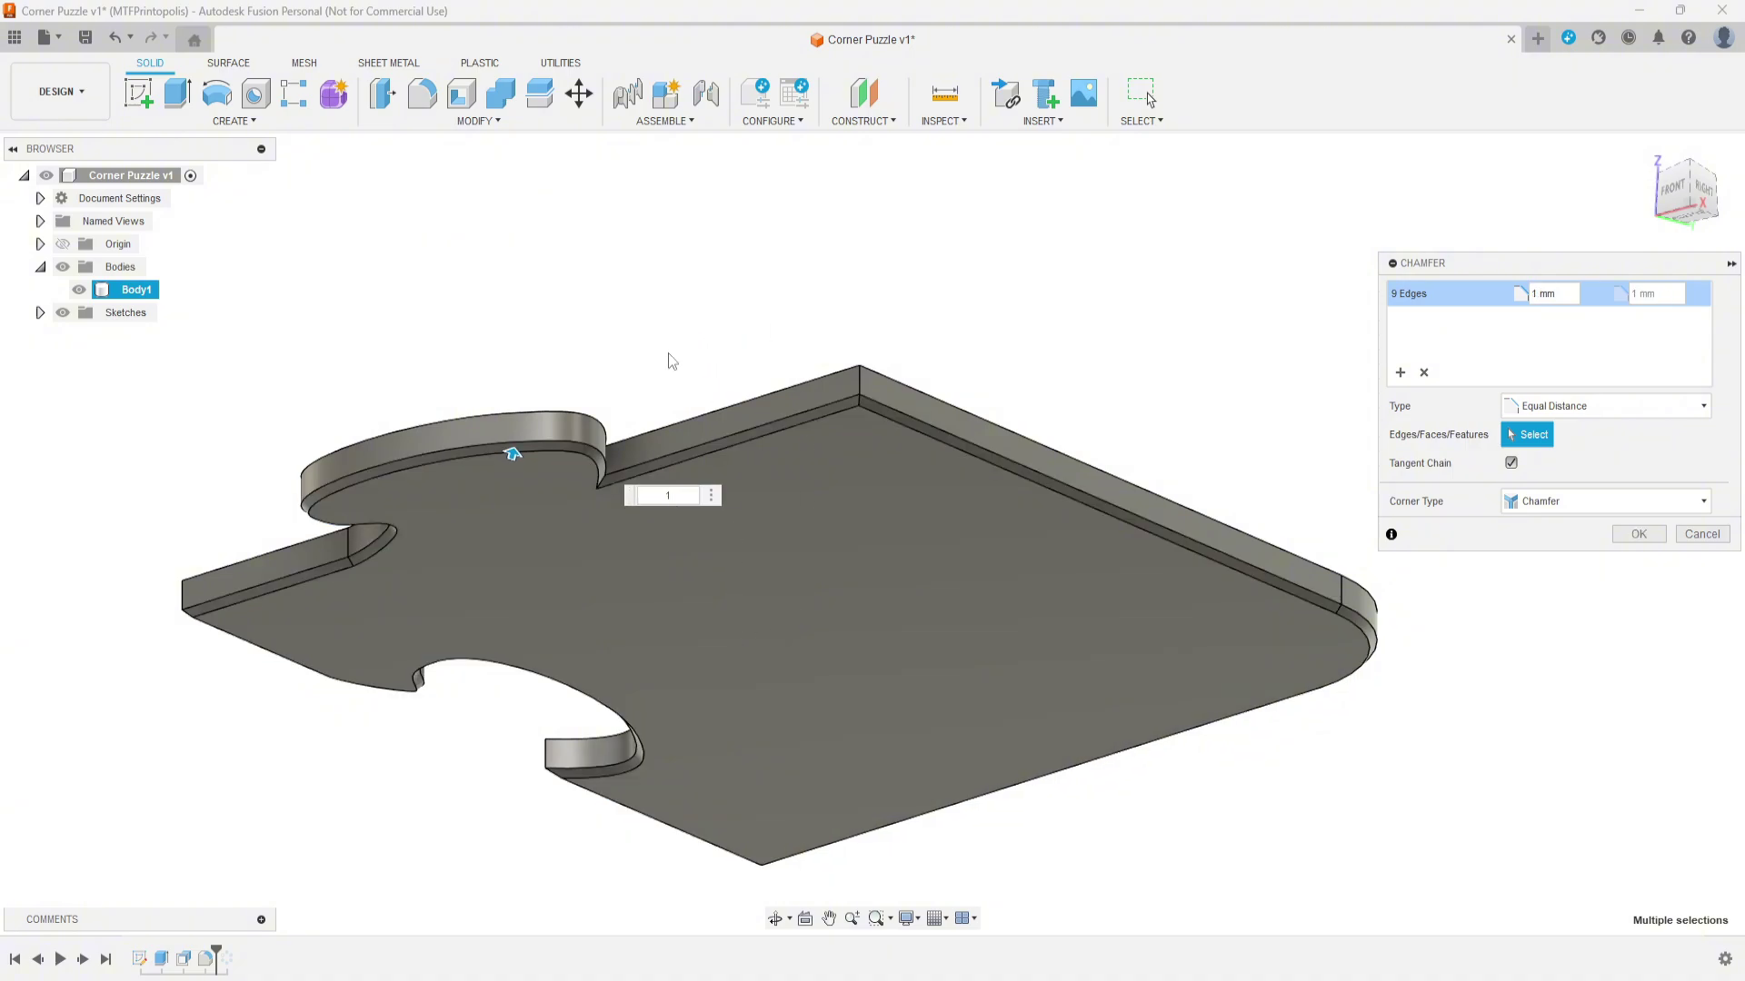
text(.5)
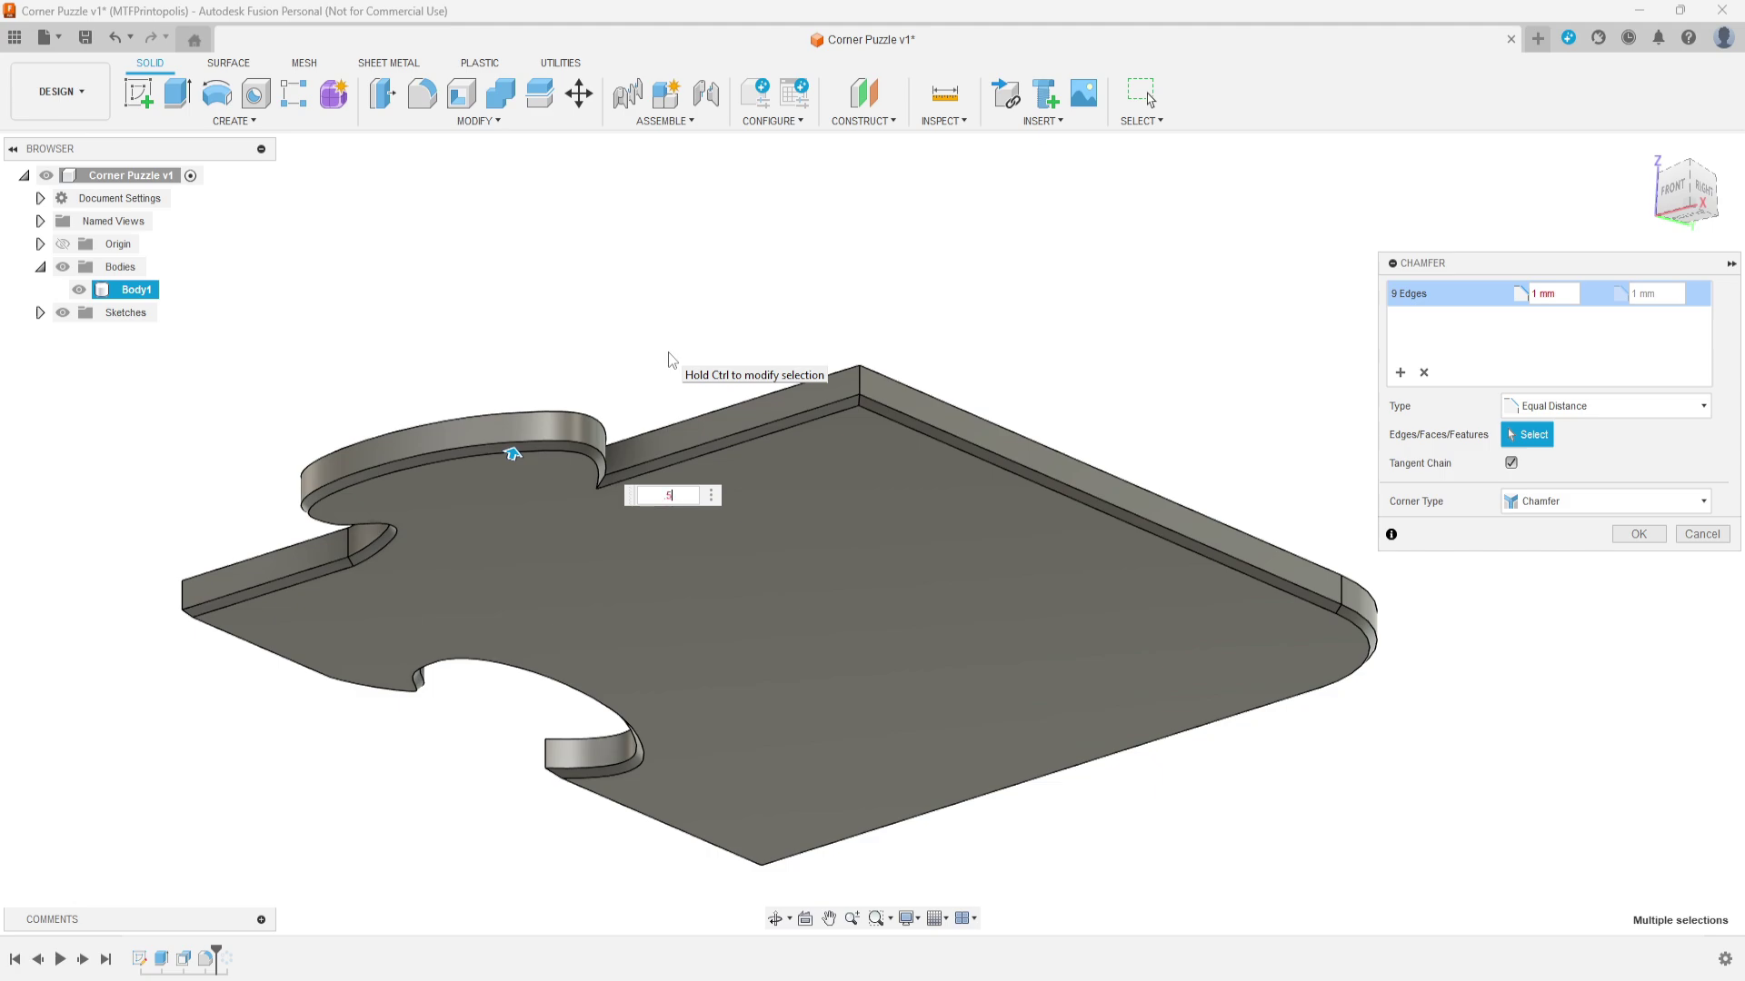
scroll(726, 330, down, 2)
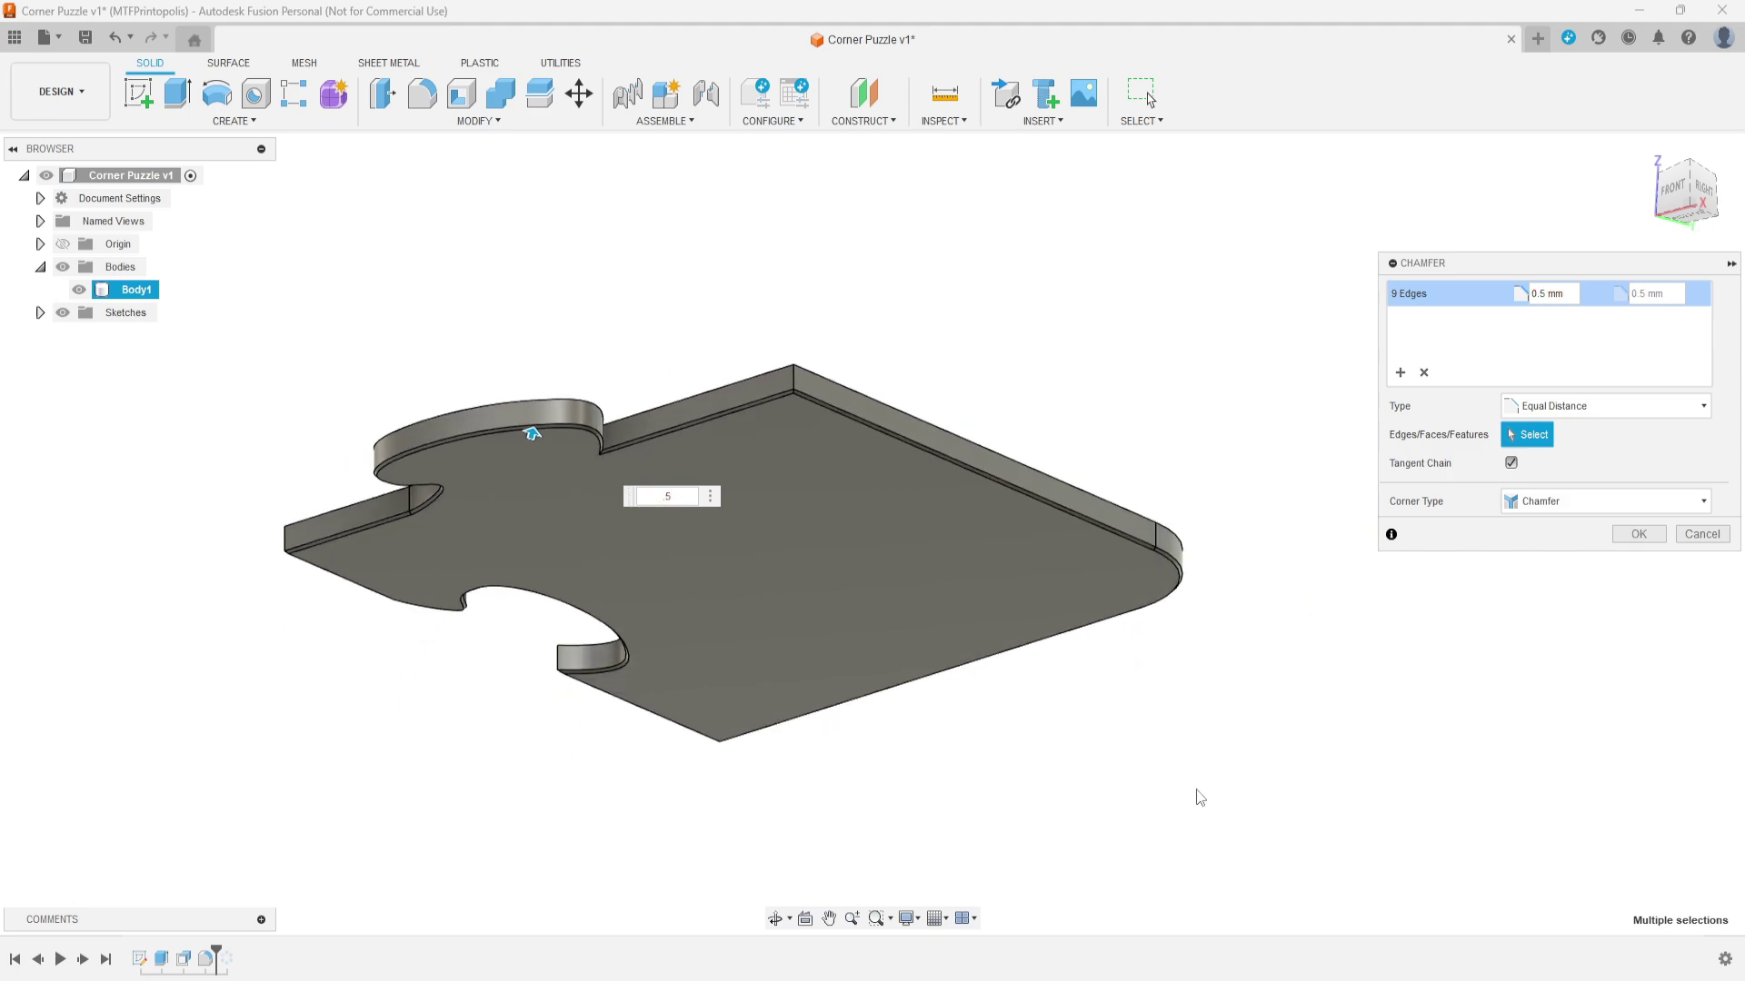
shift+middle_drag(1200, 798, 867, 527)
key(Return)
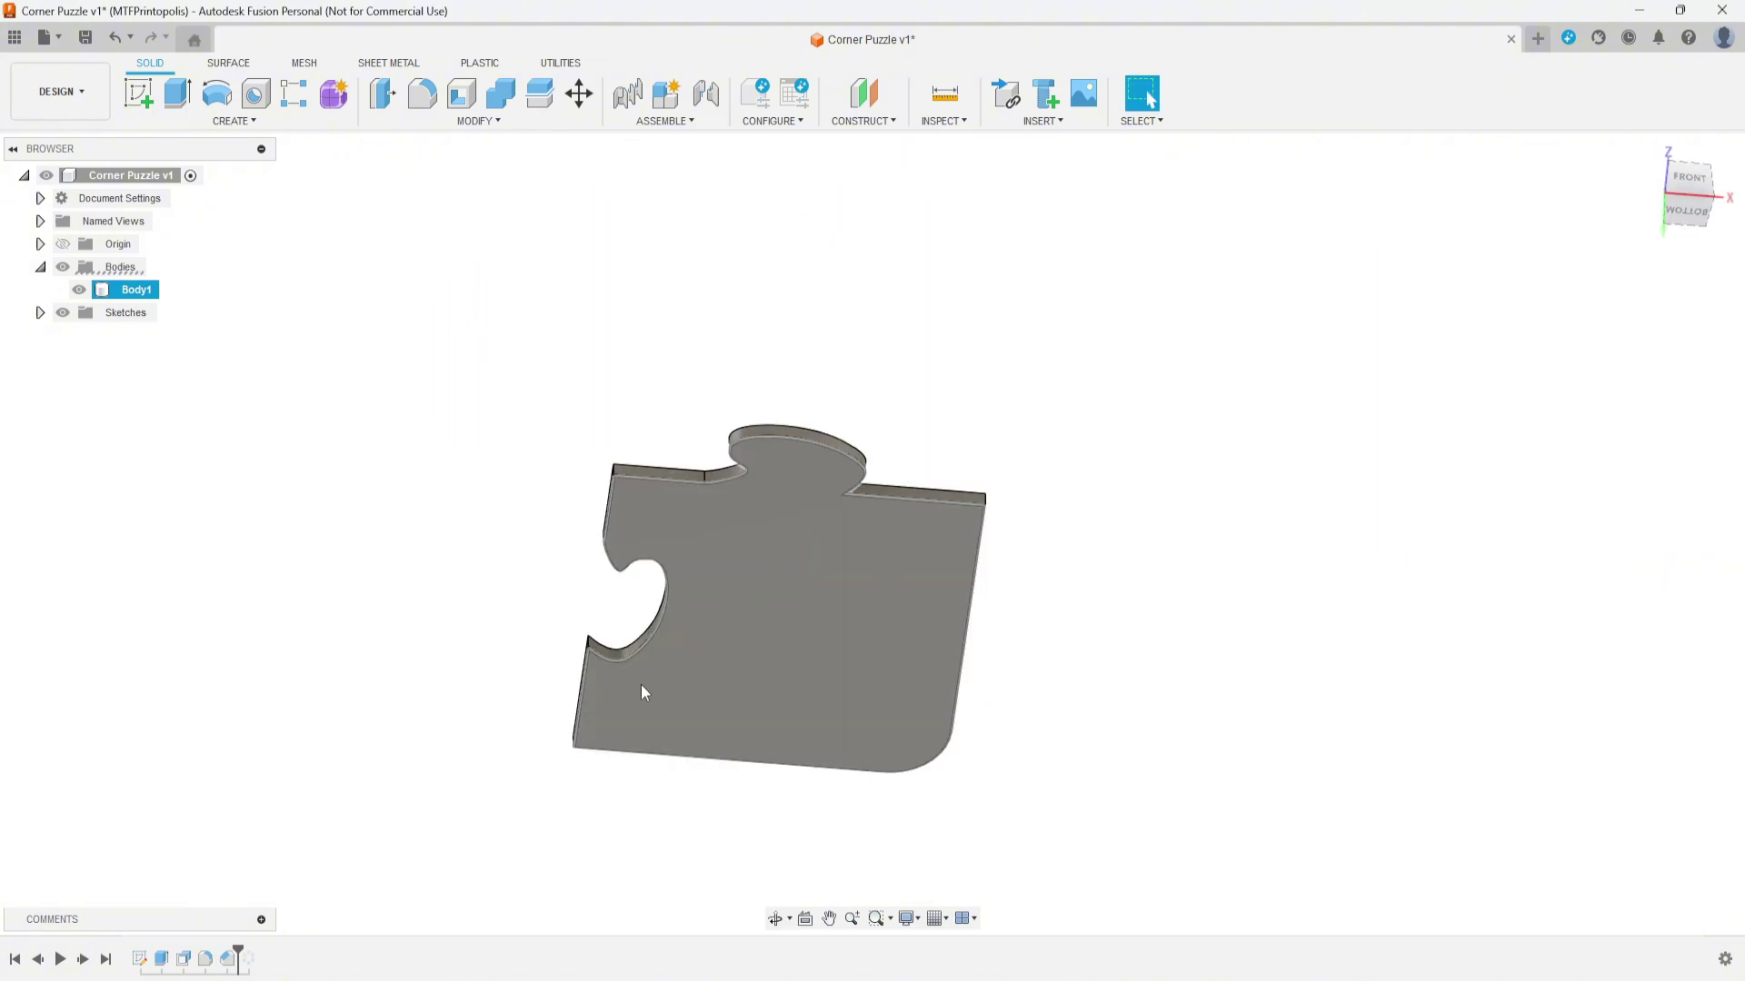
shift+middle_drag(1103, 638, 1075, 791)
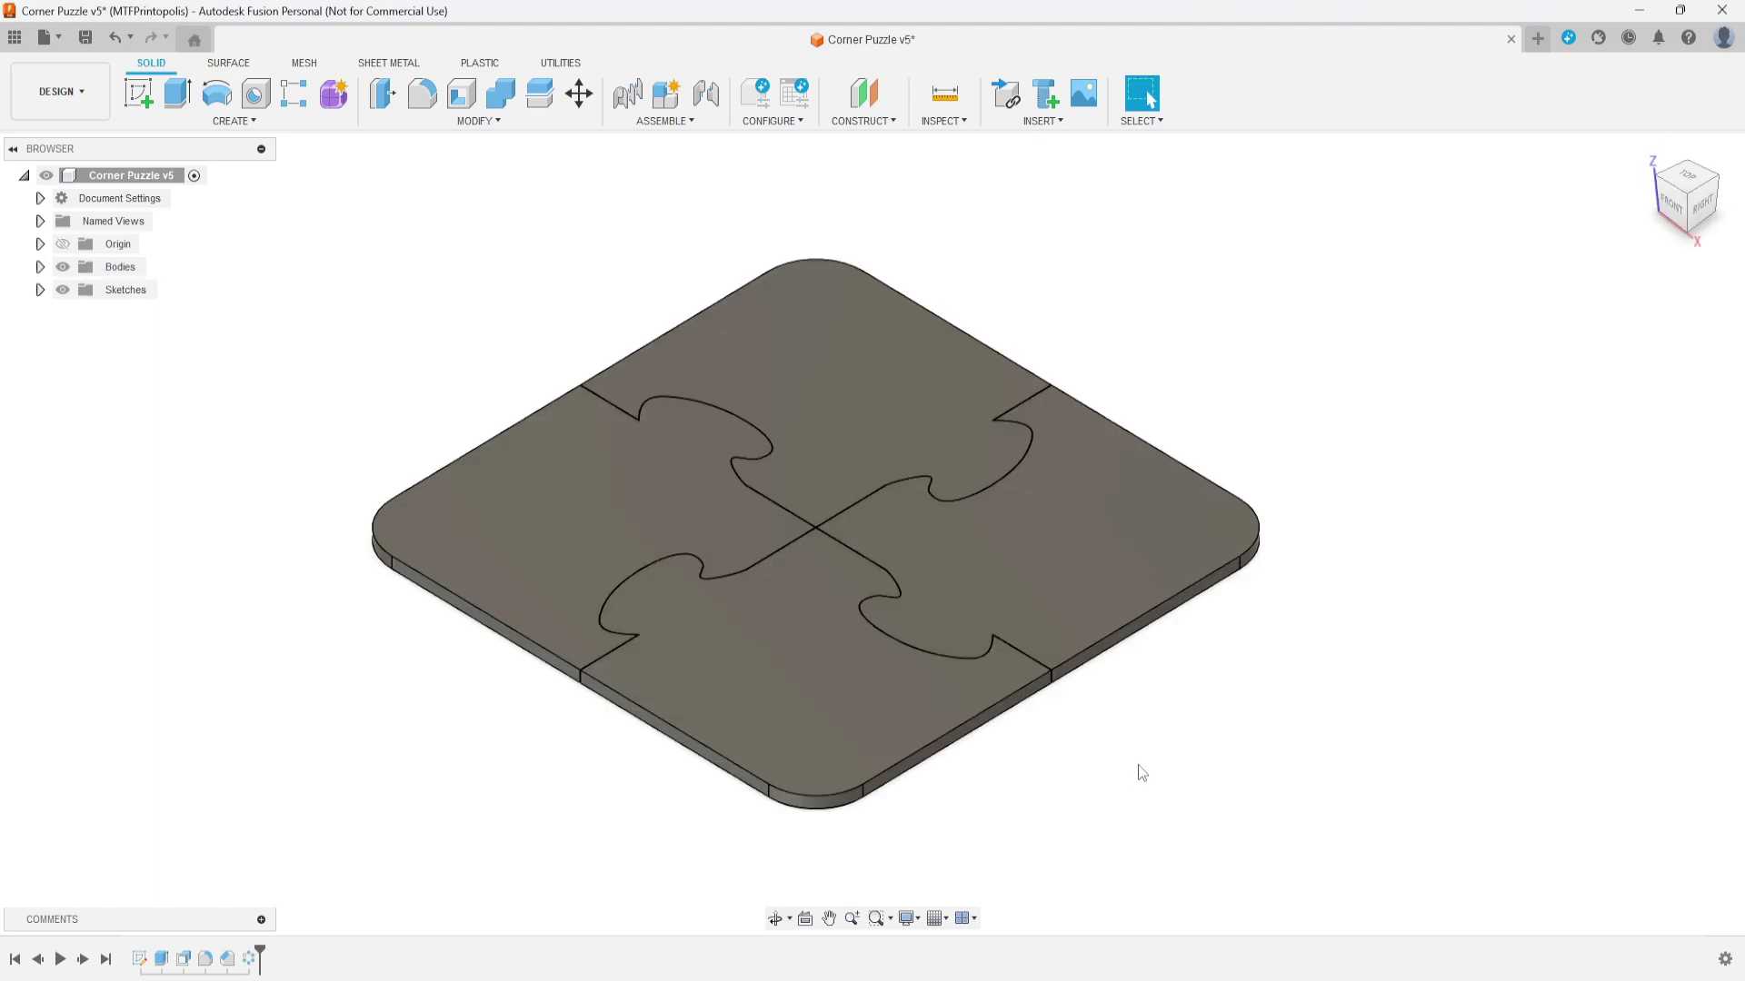
Step: Set the Height user parameter of the four-piece coaster to 3 mm
scroll(1142, 774, down, 2)
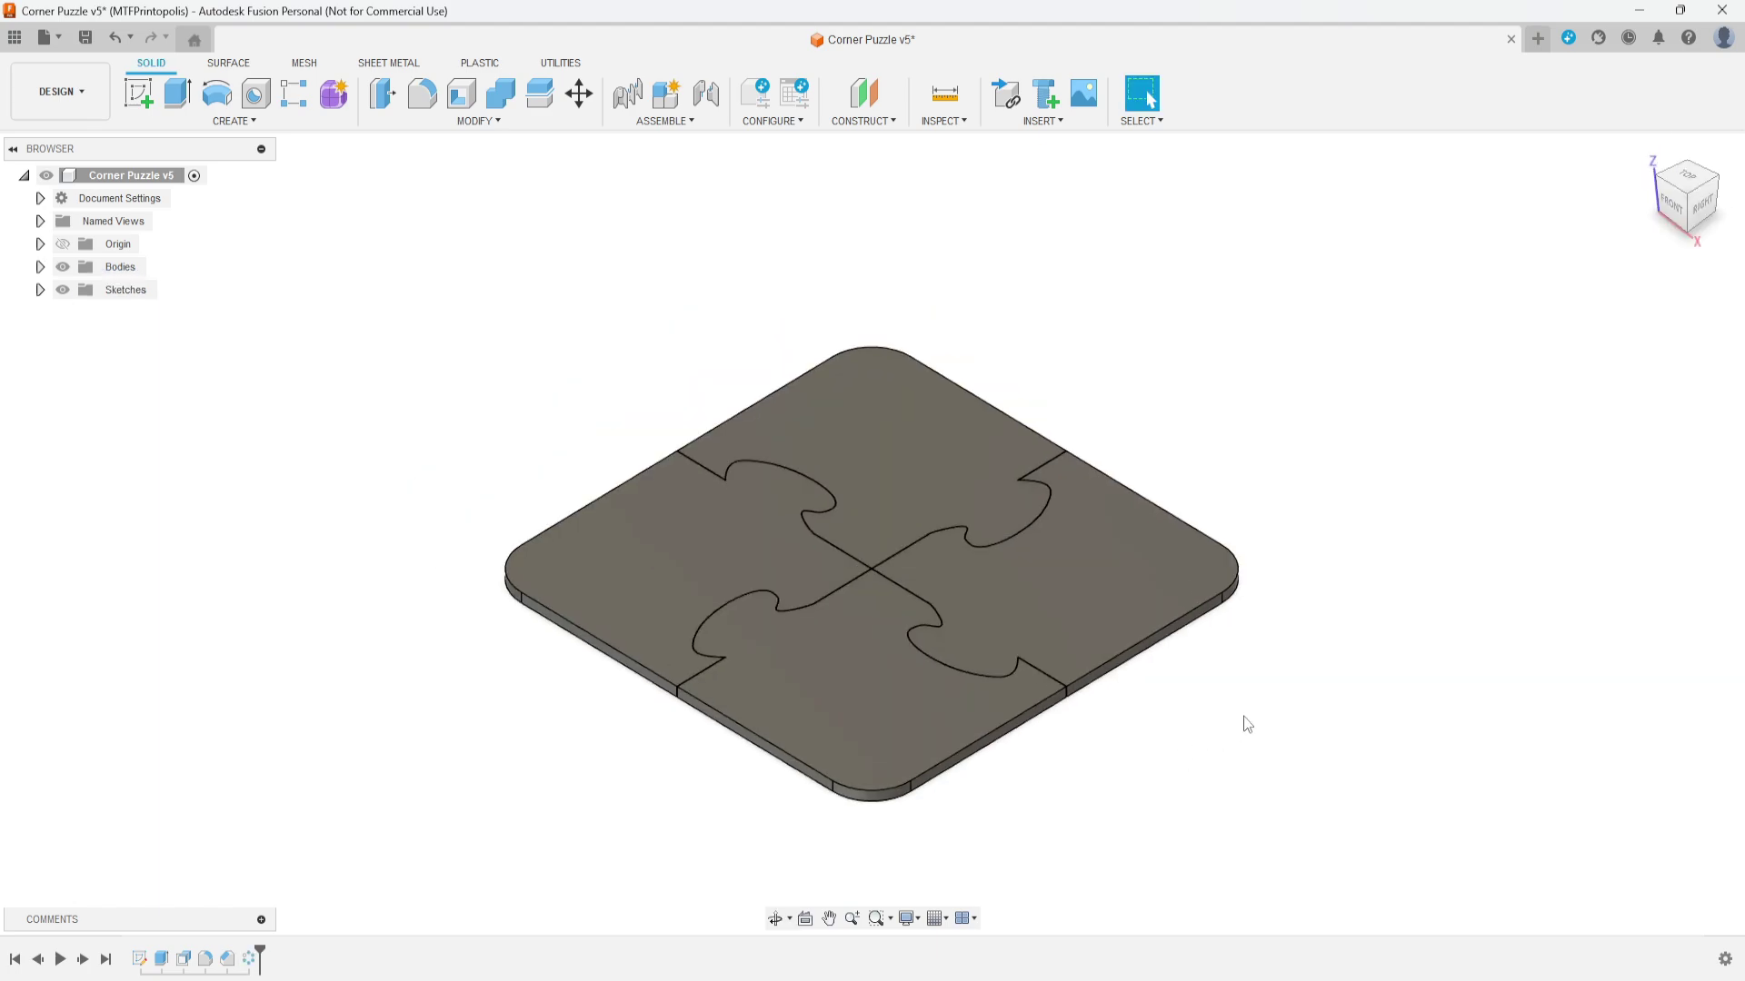
middle_drag(1236, 722, 1124, 796)
scroll(1211, 818, down, 2)
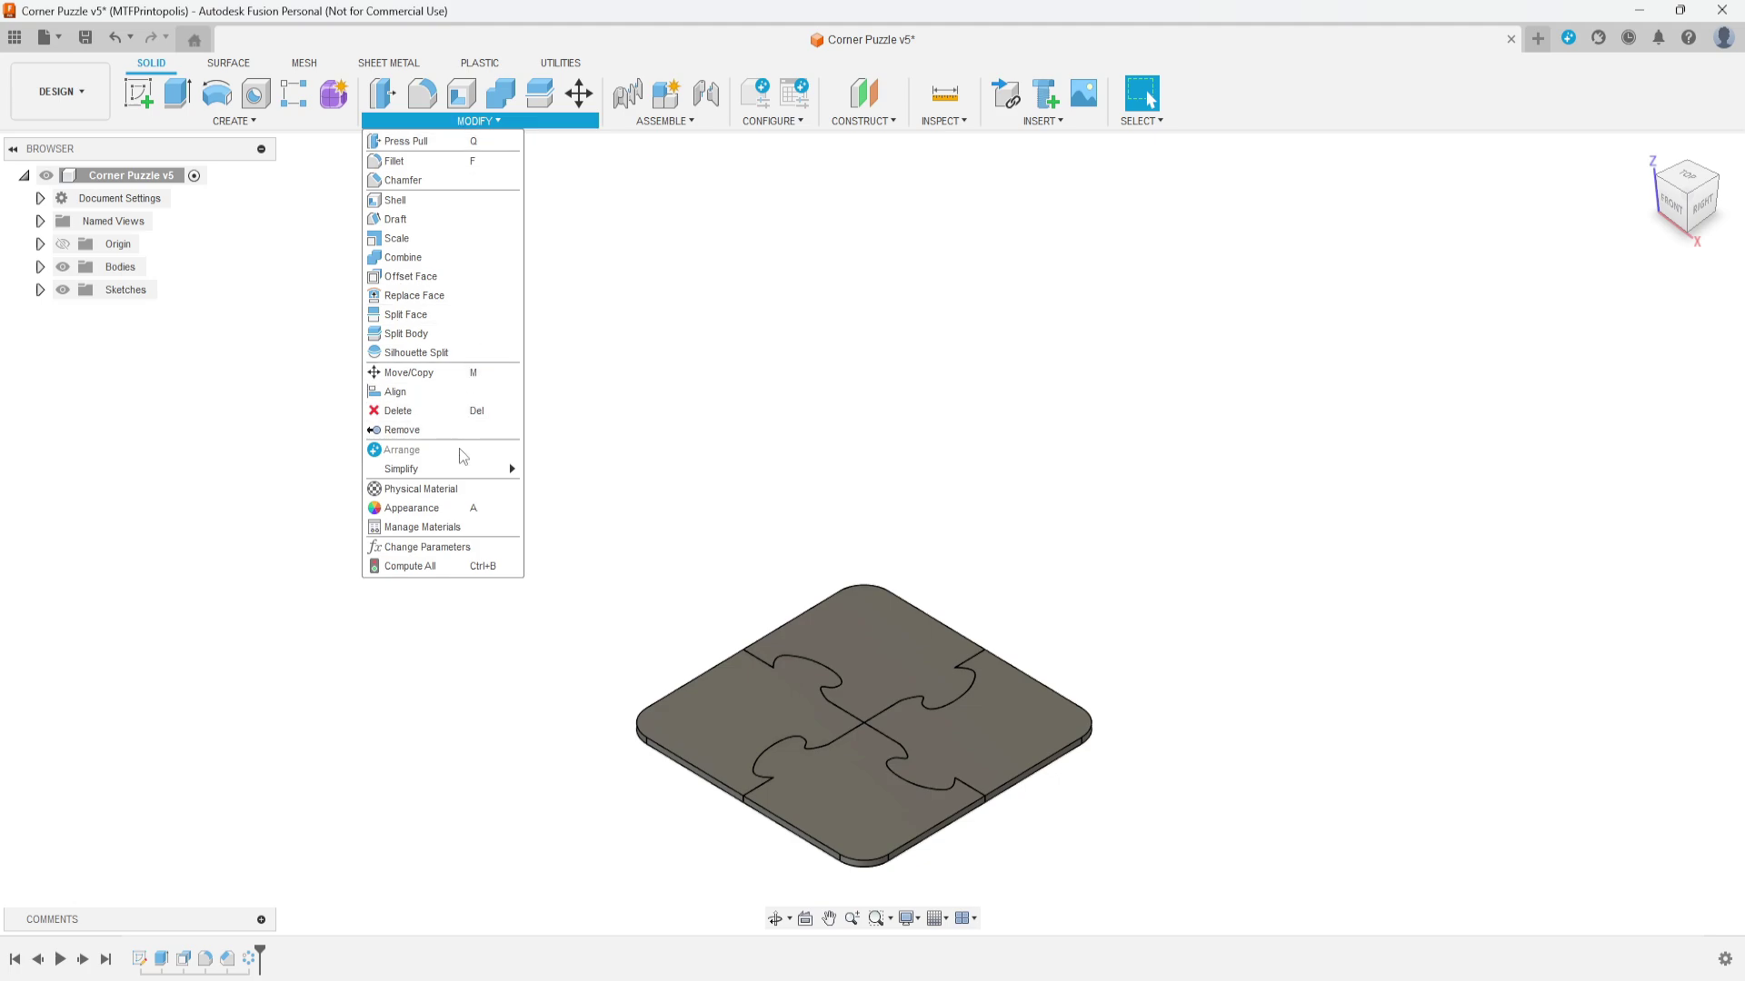
click(427, 547)
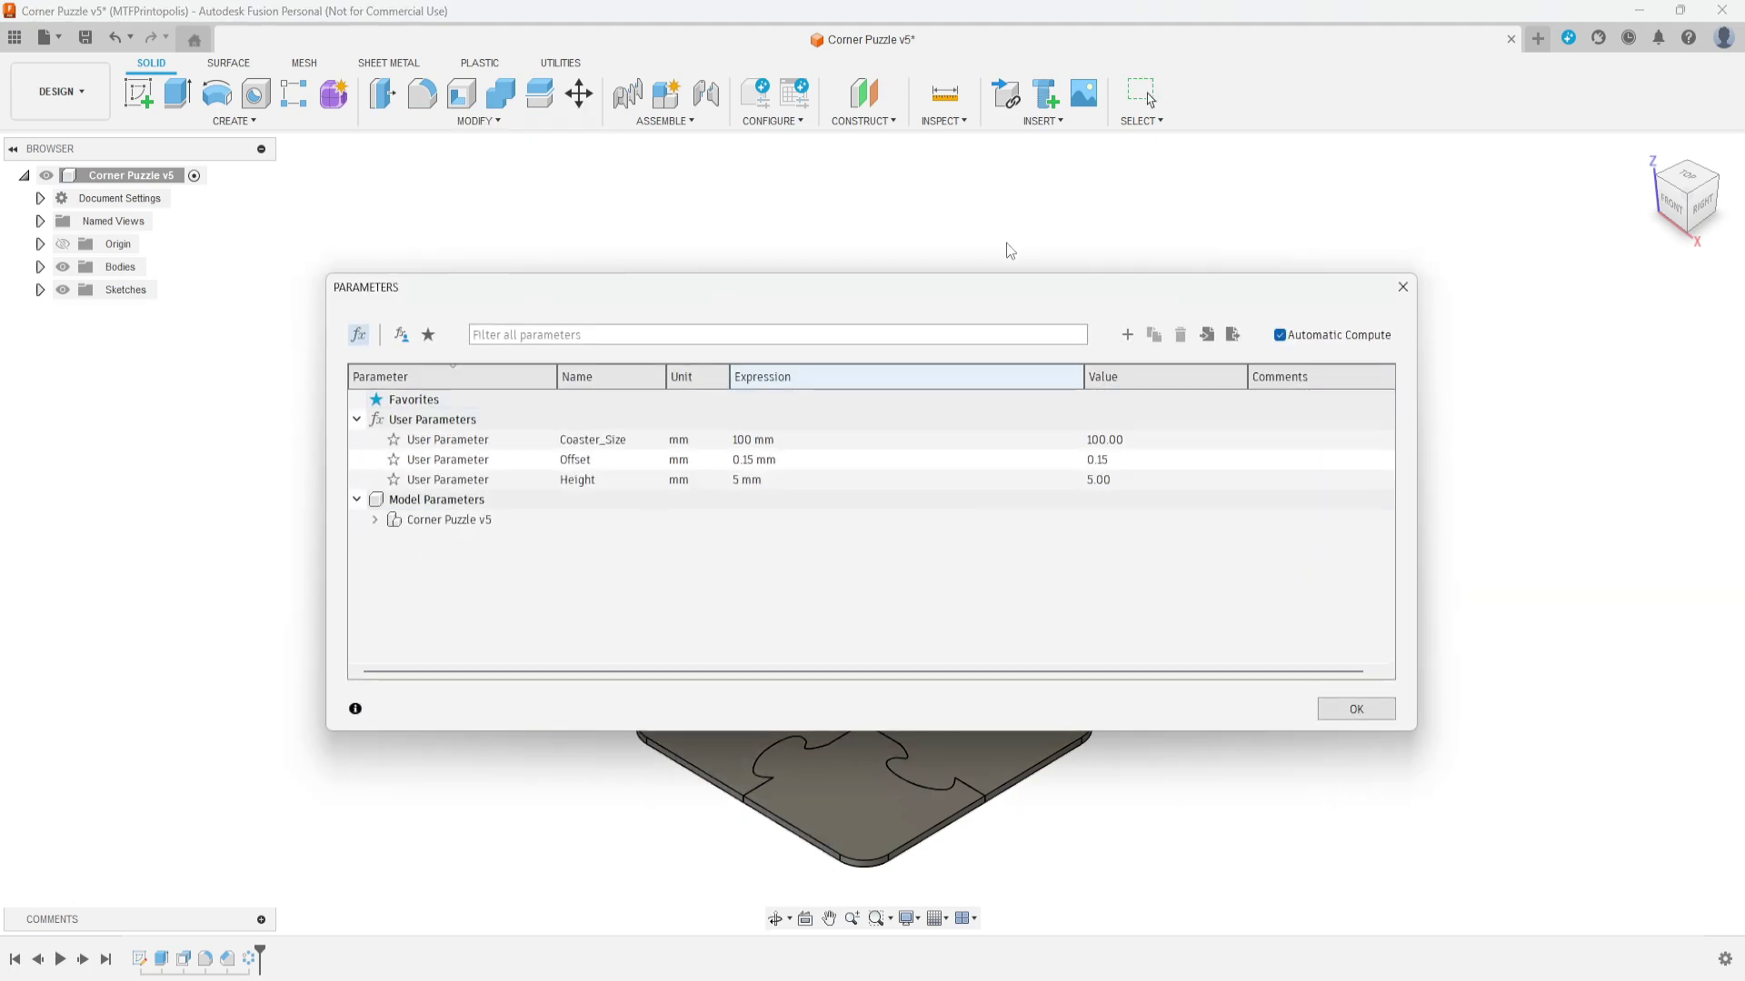
drag(971, 289, 990, 109)
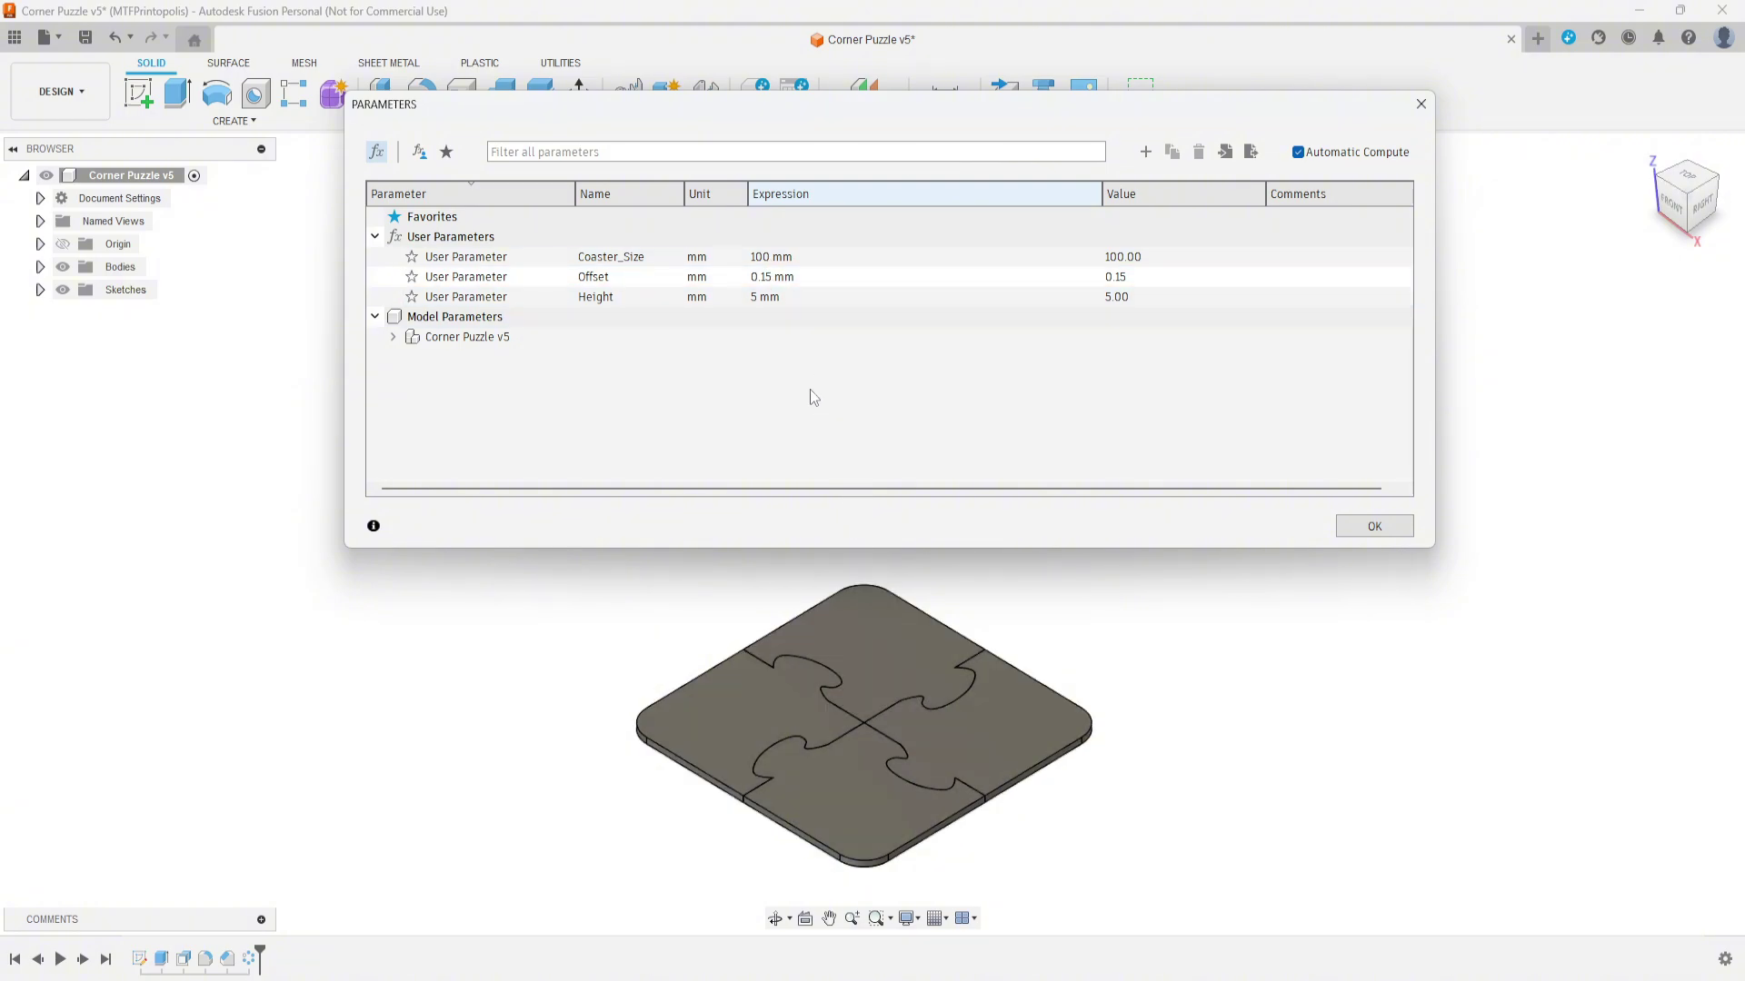
click(760, 297)
click(759, 298)
click(756, 297)
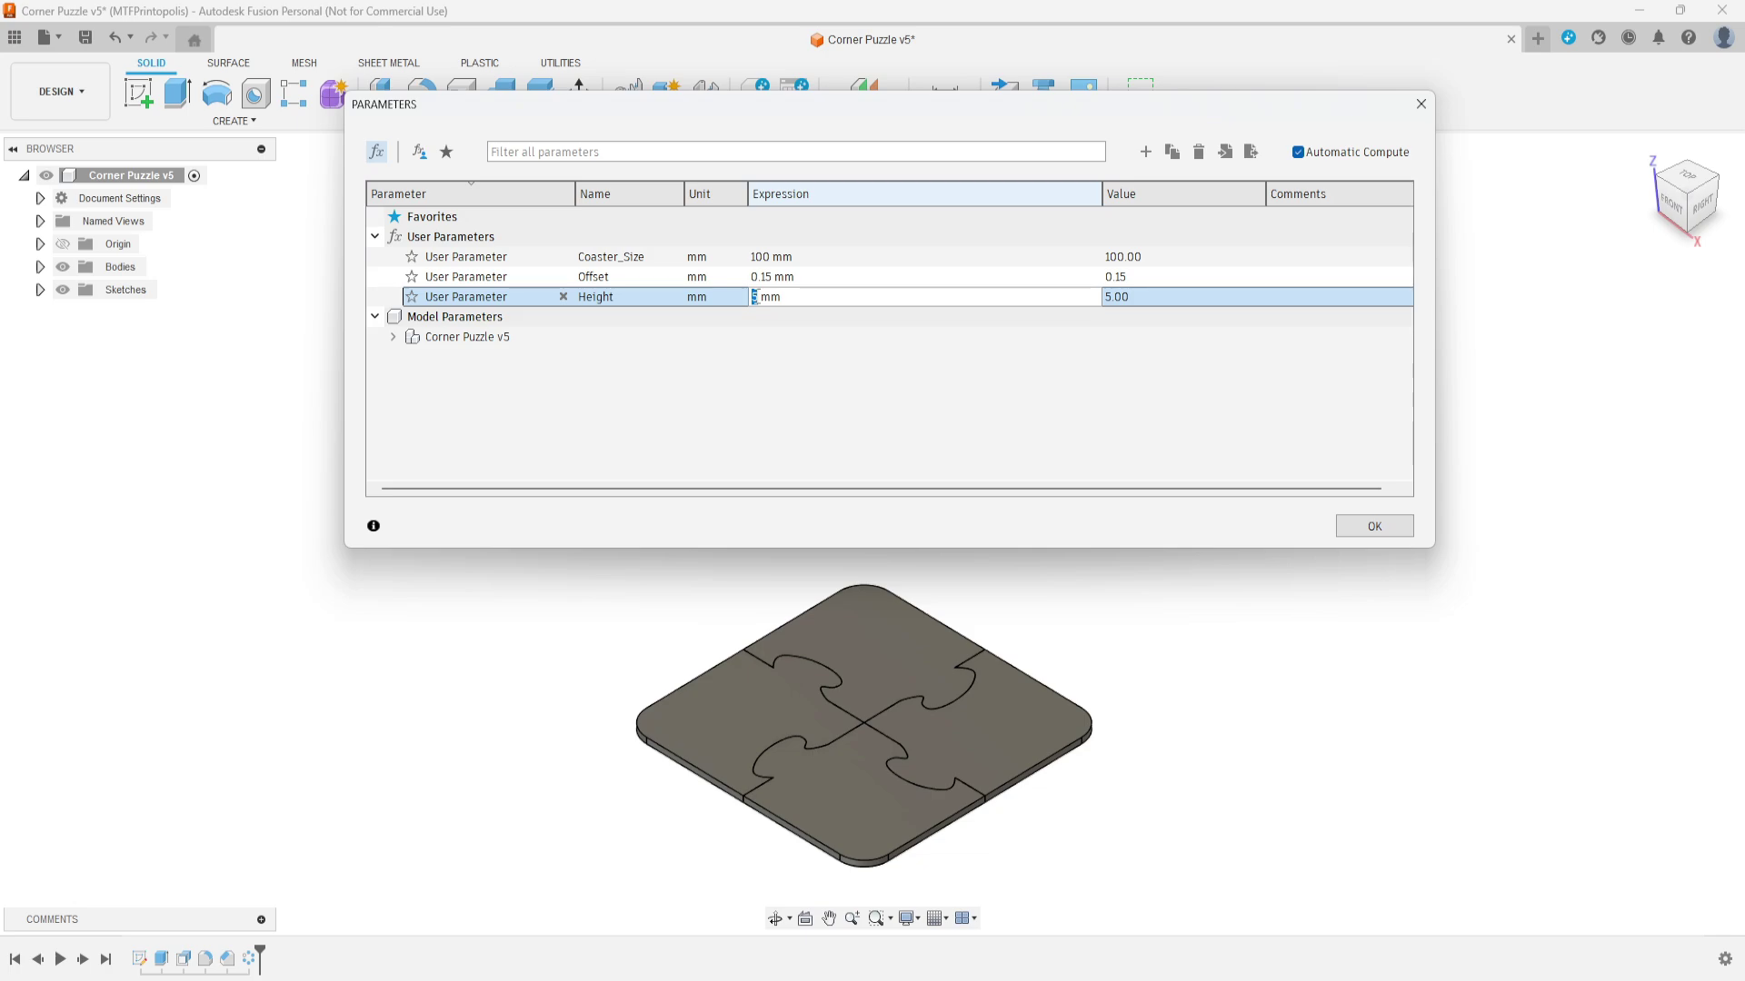
double_click(755, 297)
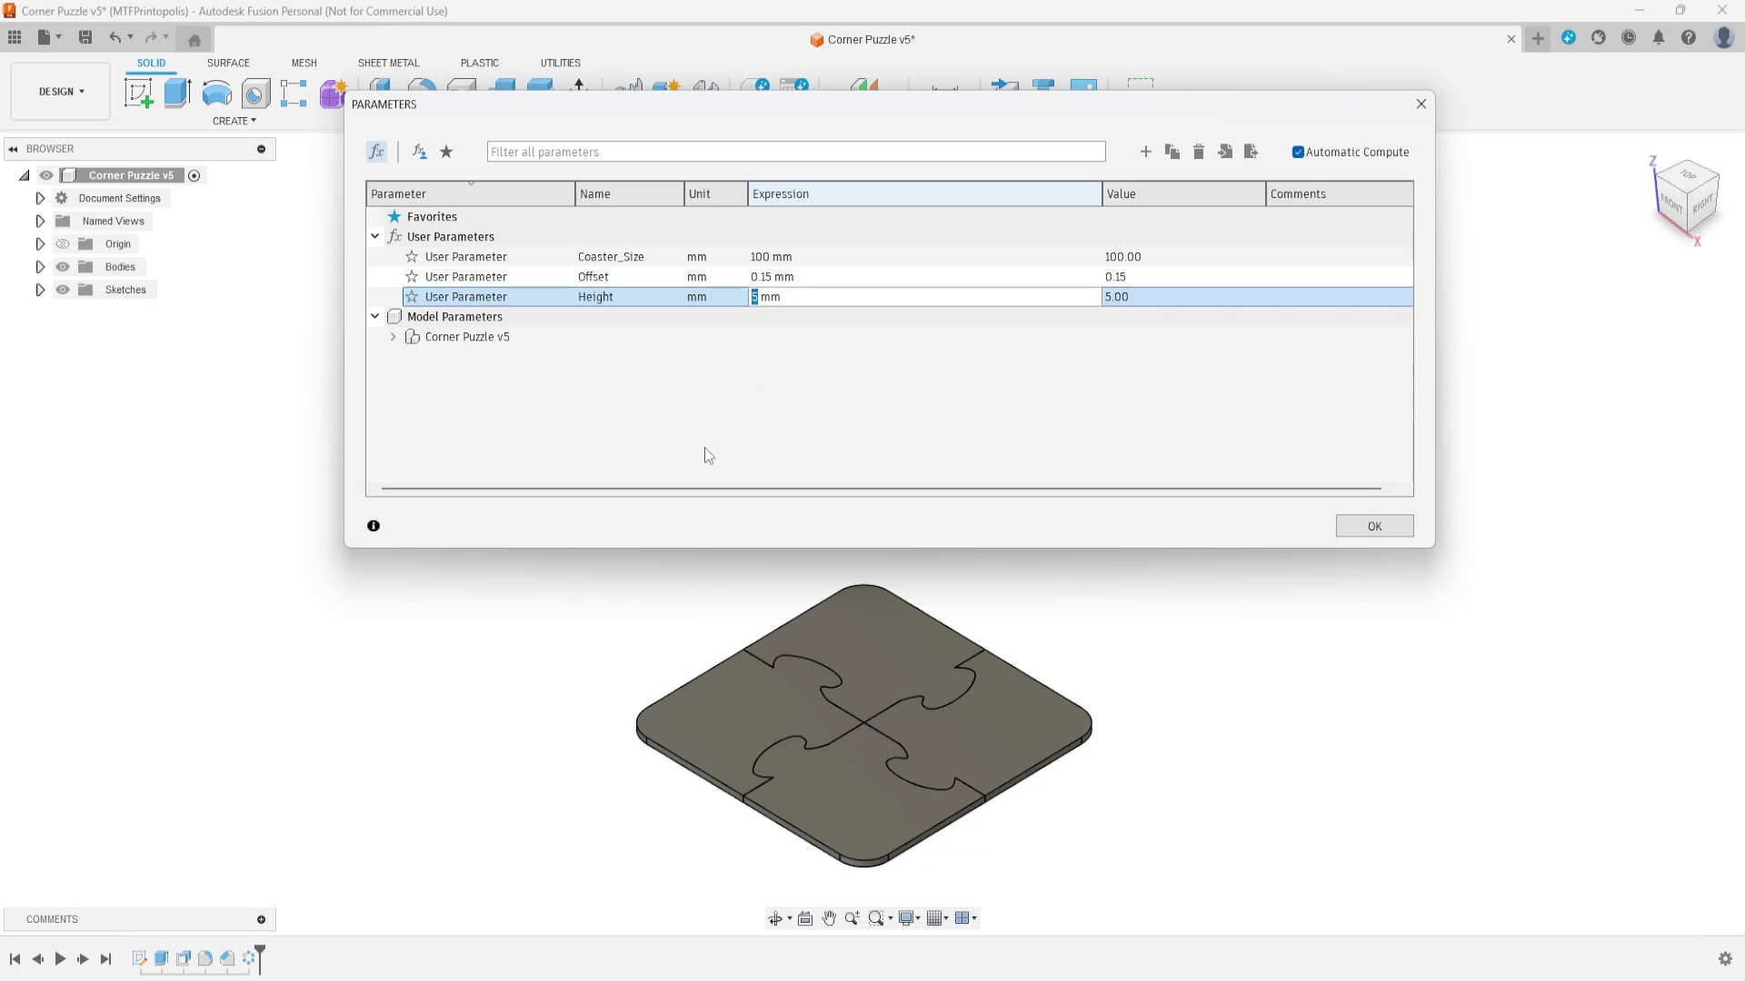
text(3)
key(Return)
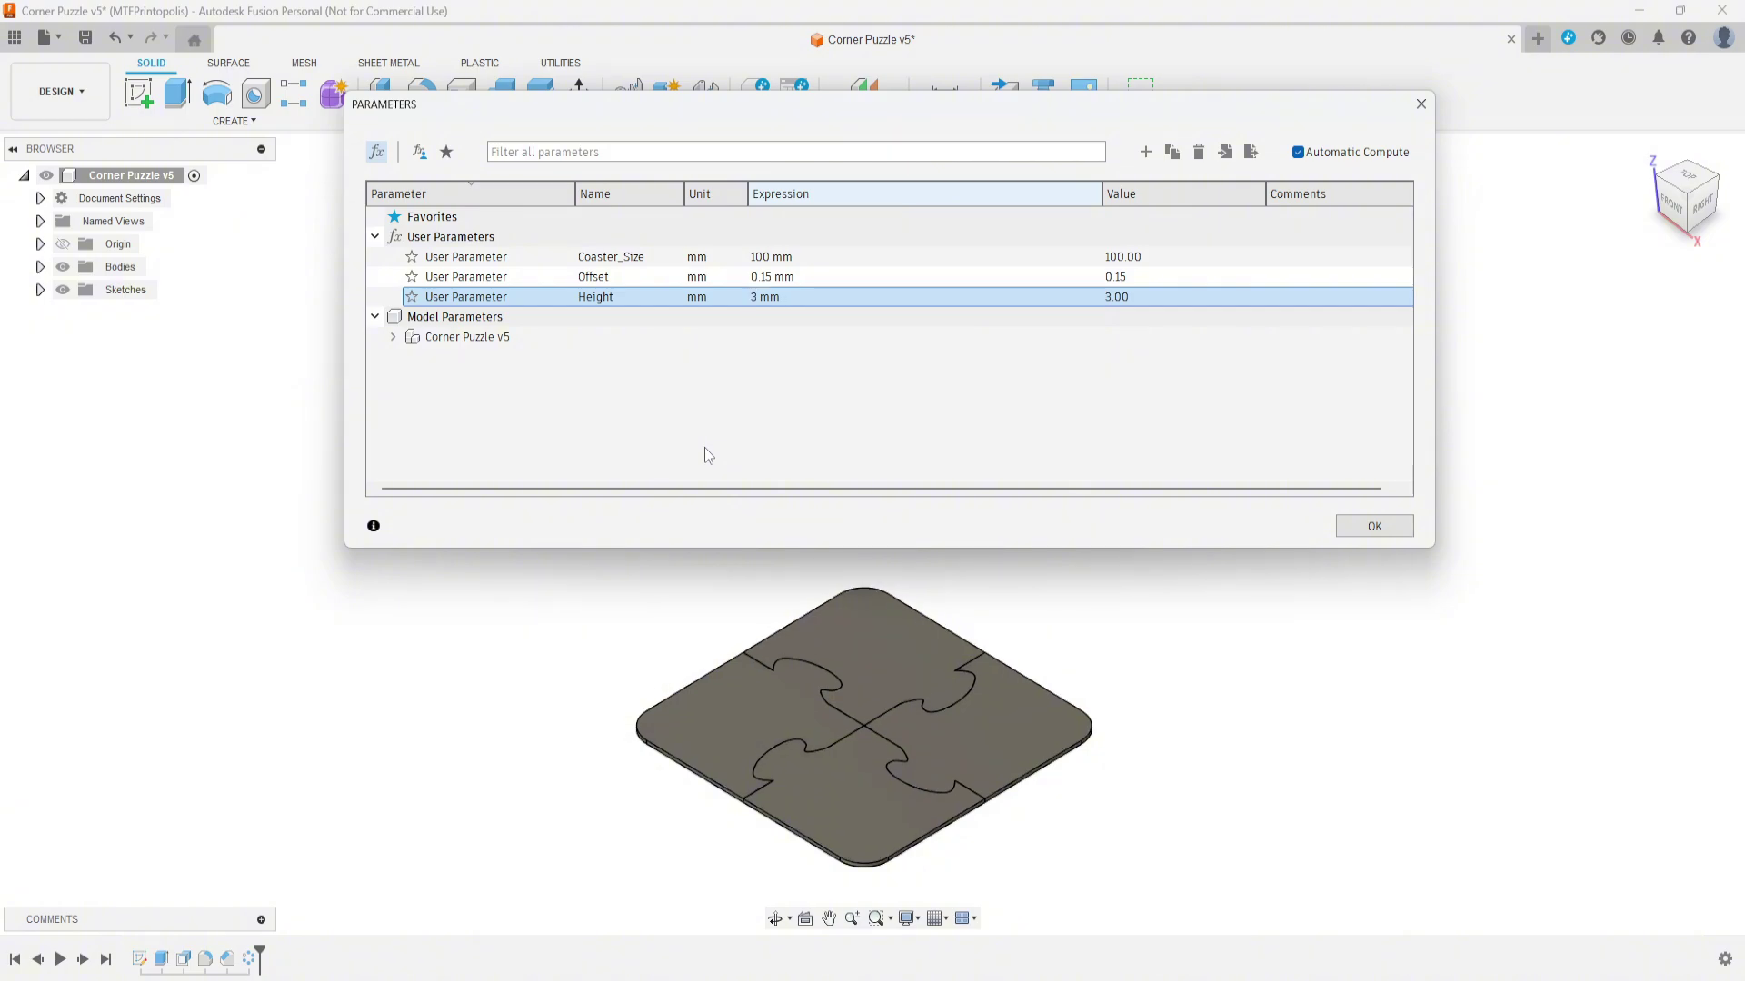
Step: Set the Coaster_Size user parameter to 150 mm
double_click(771, 259)
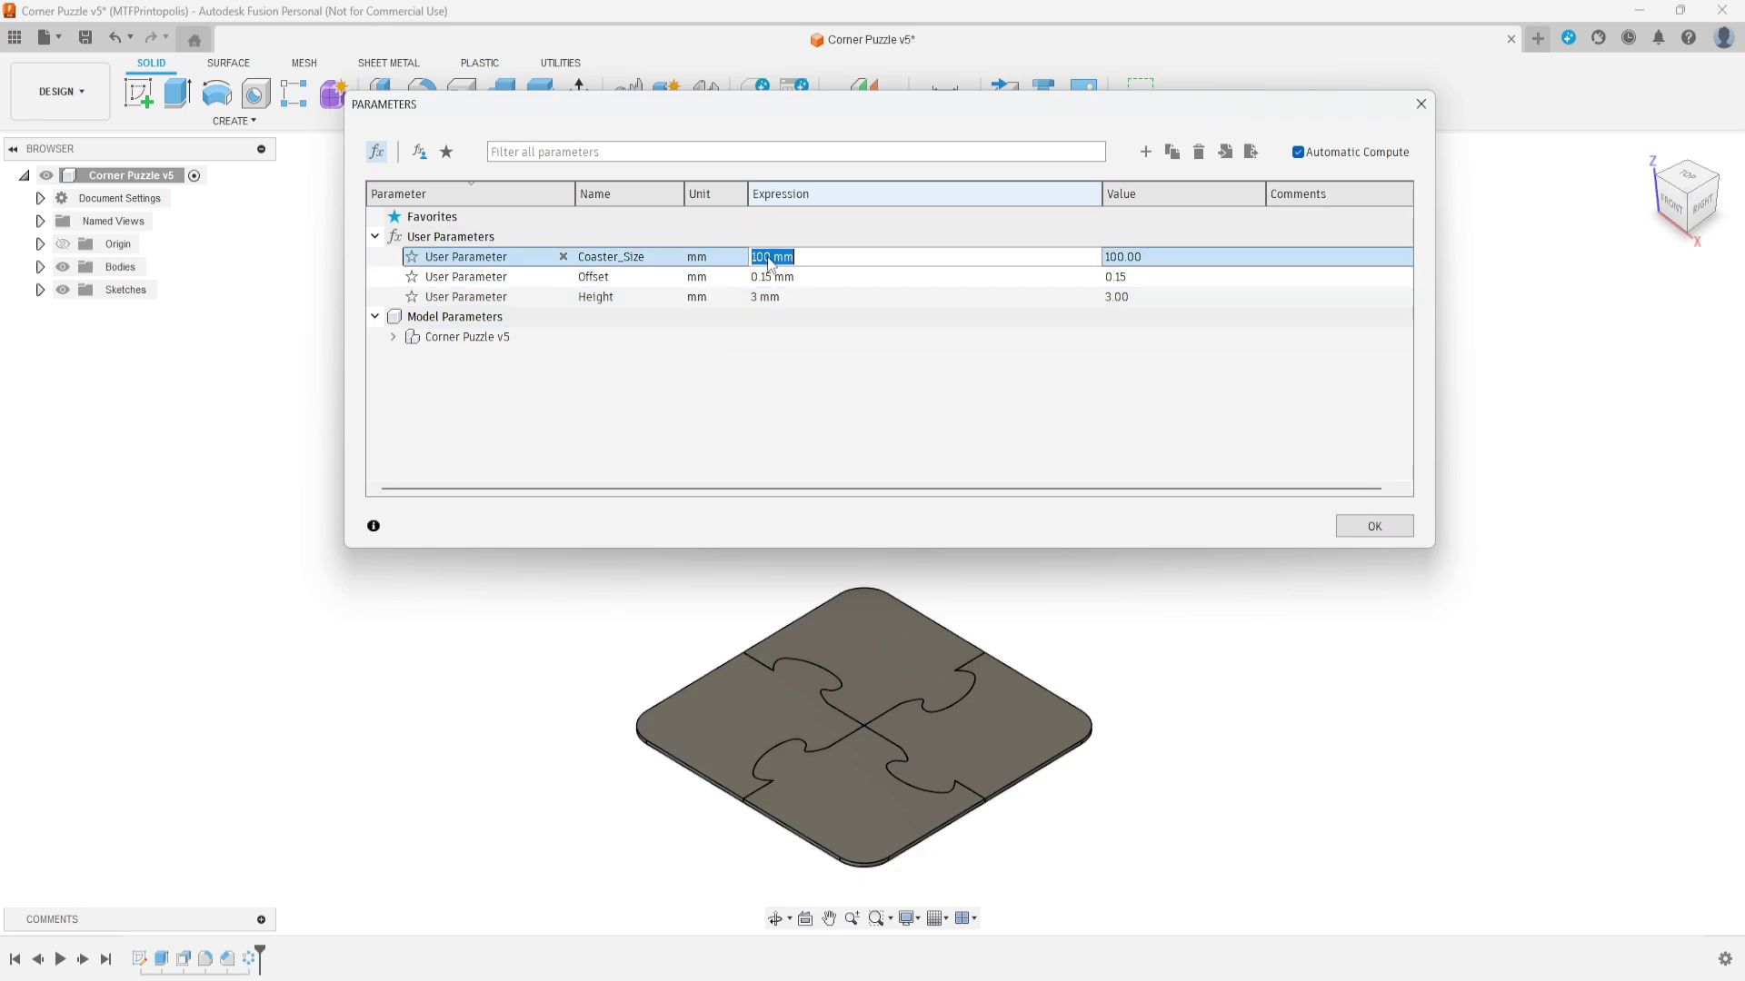
drag(771, 257, 747, 257)
text(150)
key(Return)
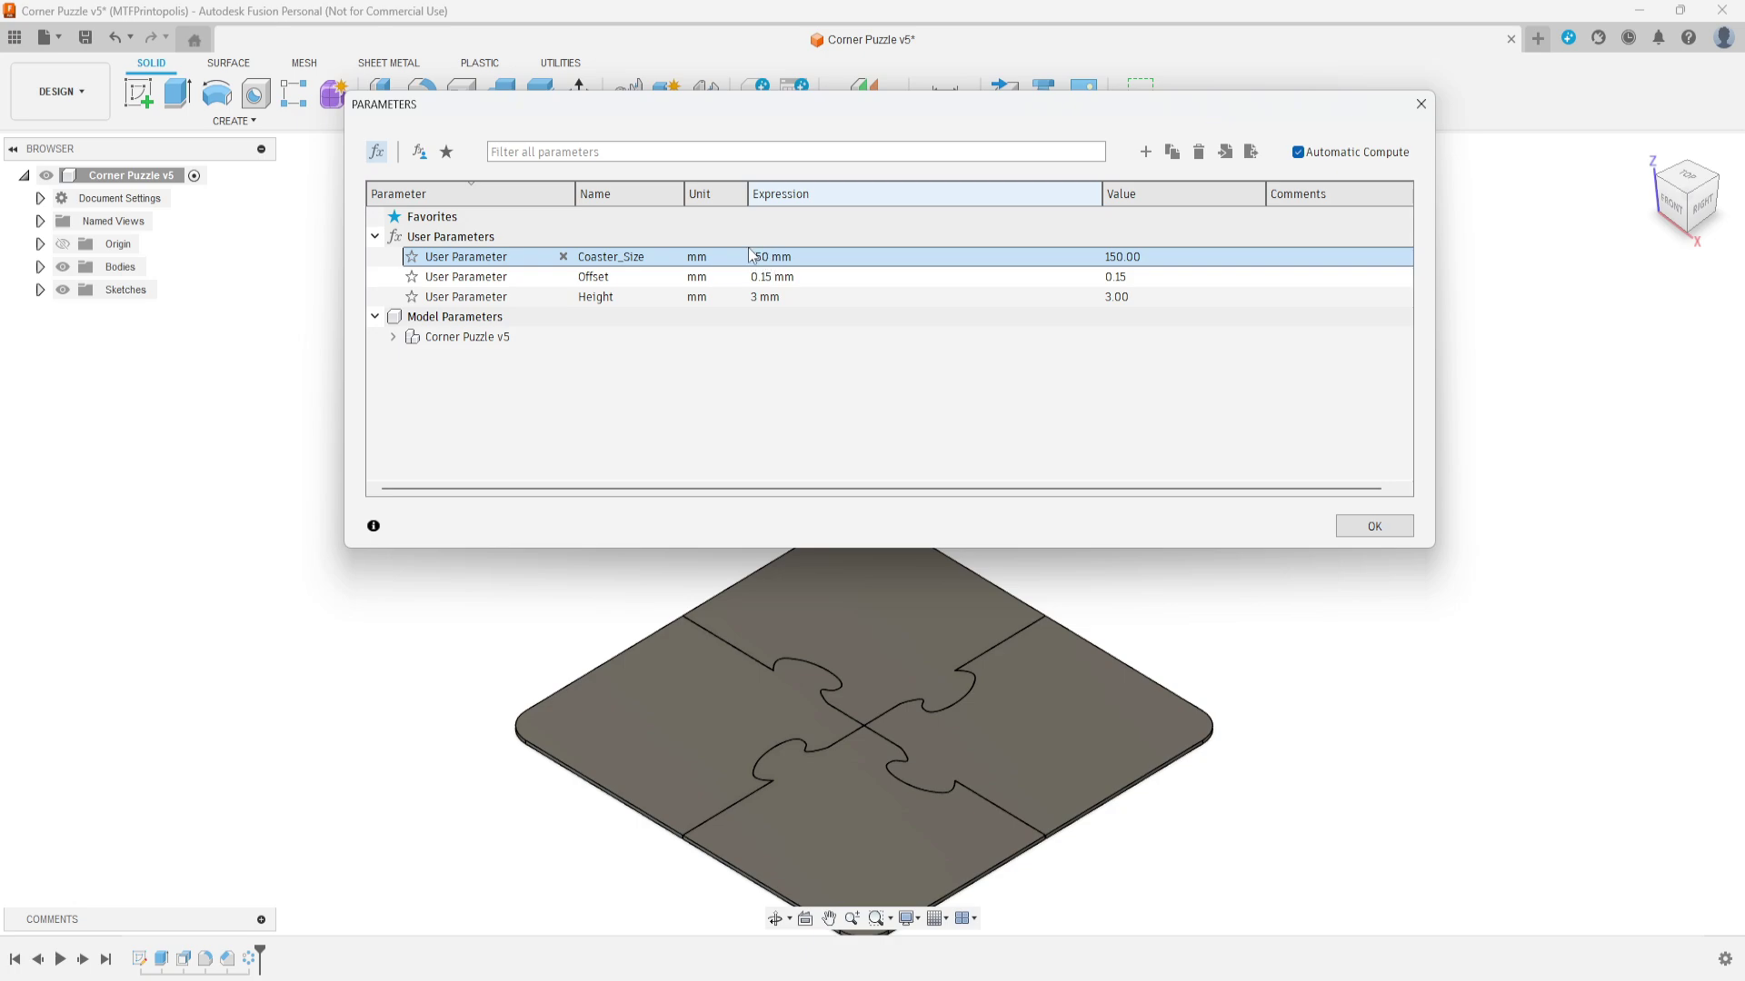
Step: Set the Coaster_Size user parameter back to 100 mm
click(771, 258)
click(770, 258)
drag(771, 258, 747, 252)
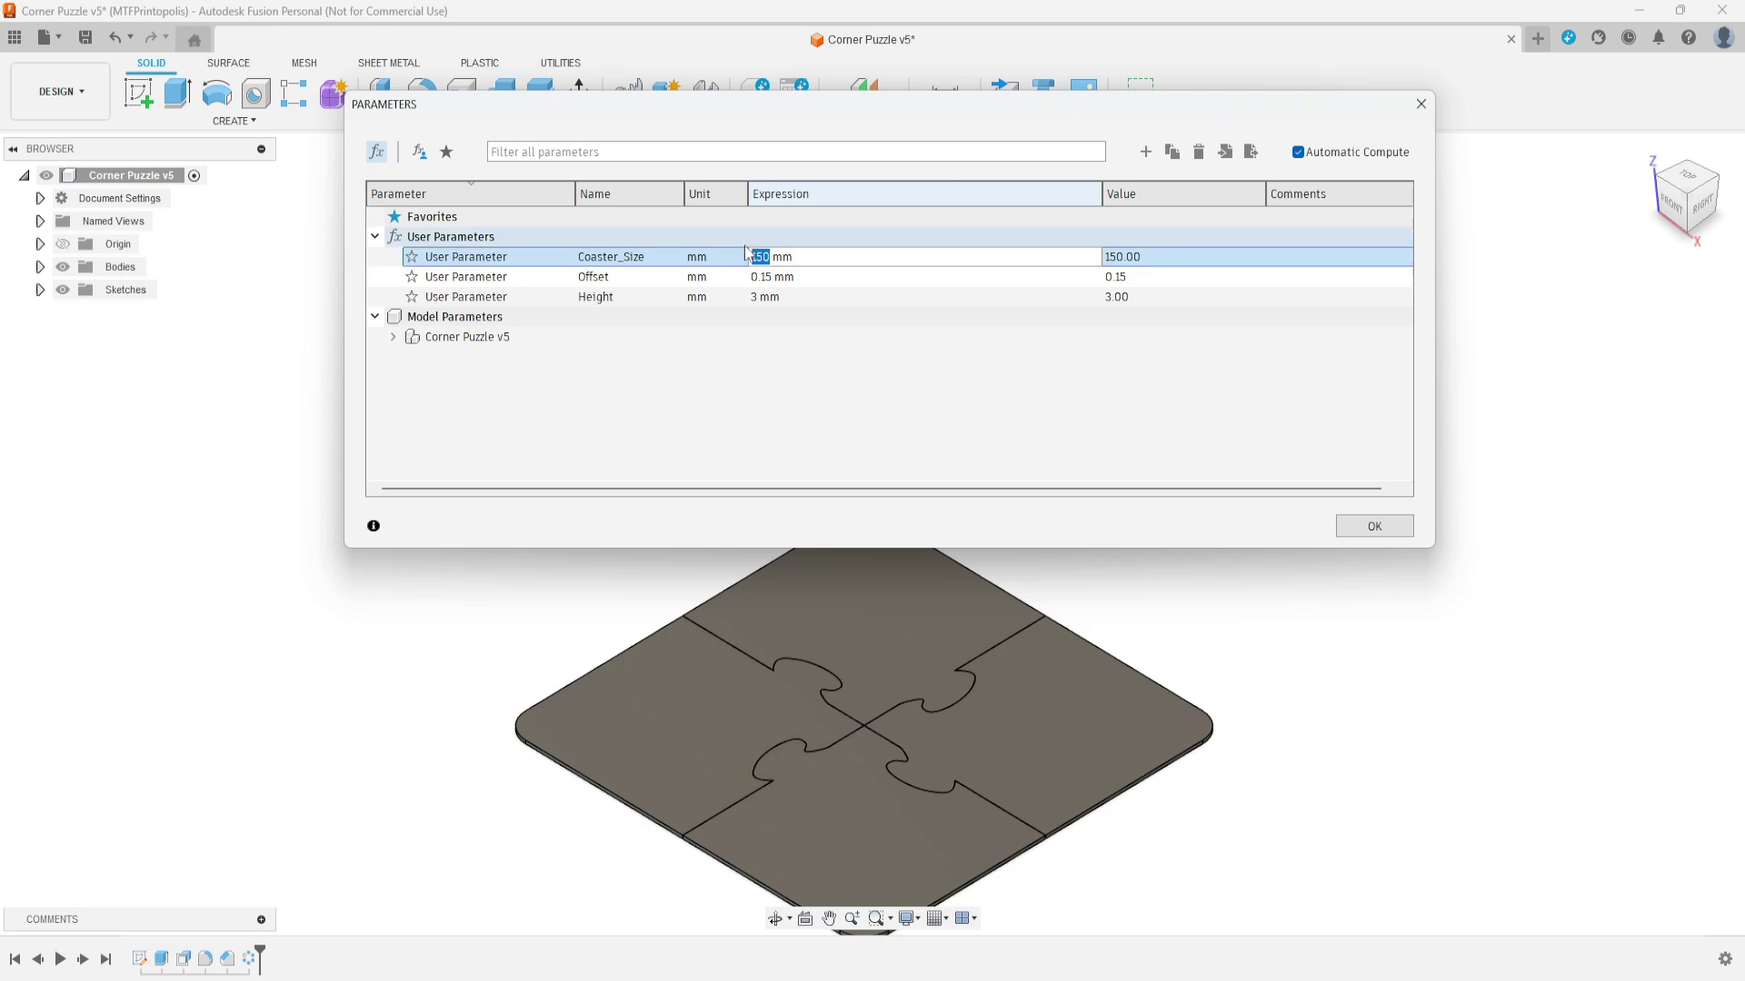
text(100)
key(Return)
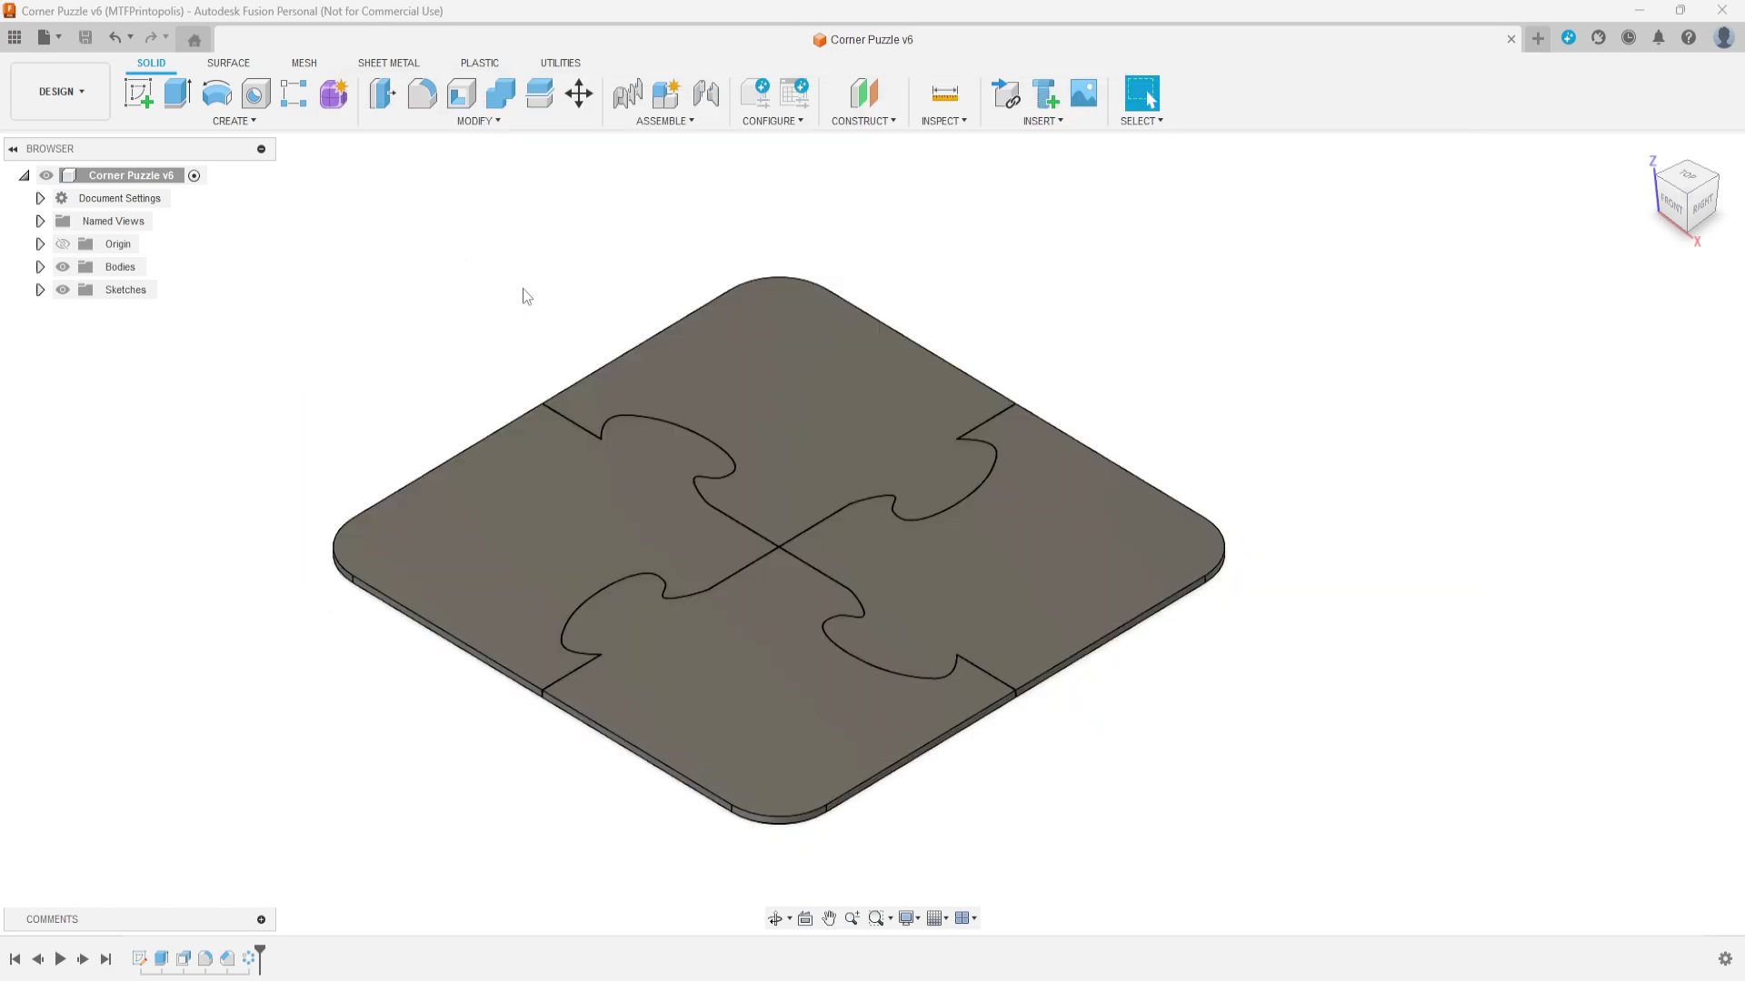
Step: Save the Corner Puzzle design as a new version with the description "User Saved"
middle_drag(541, 296, 615, 299)
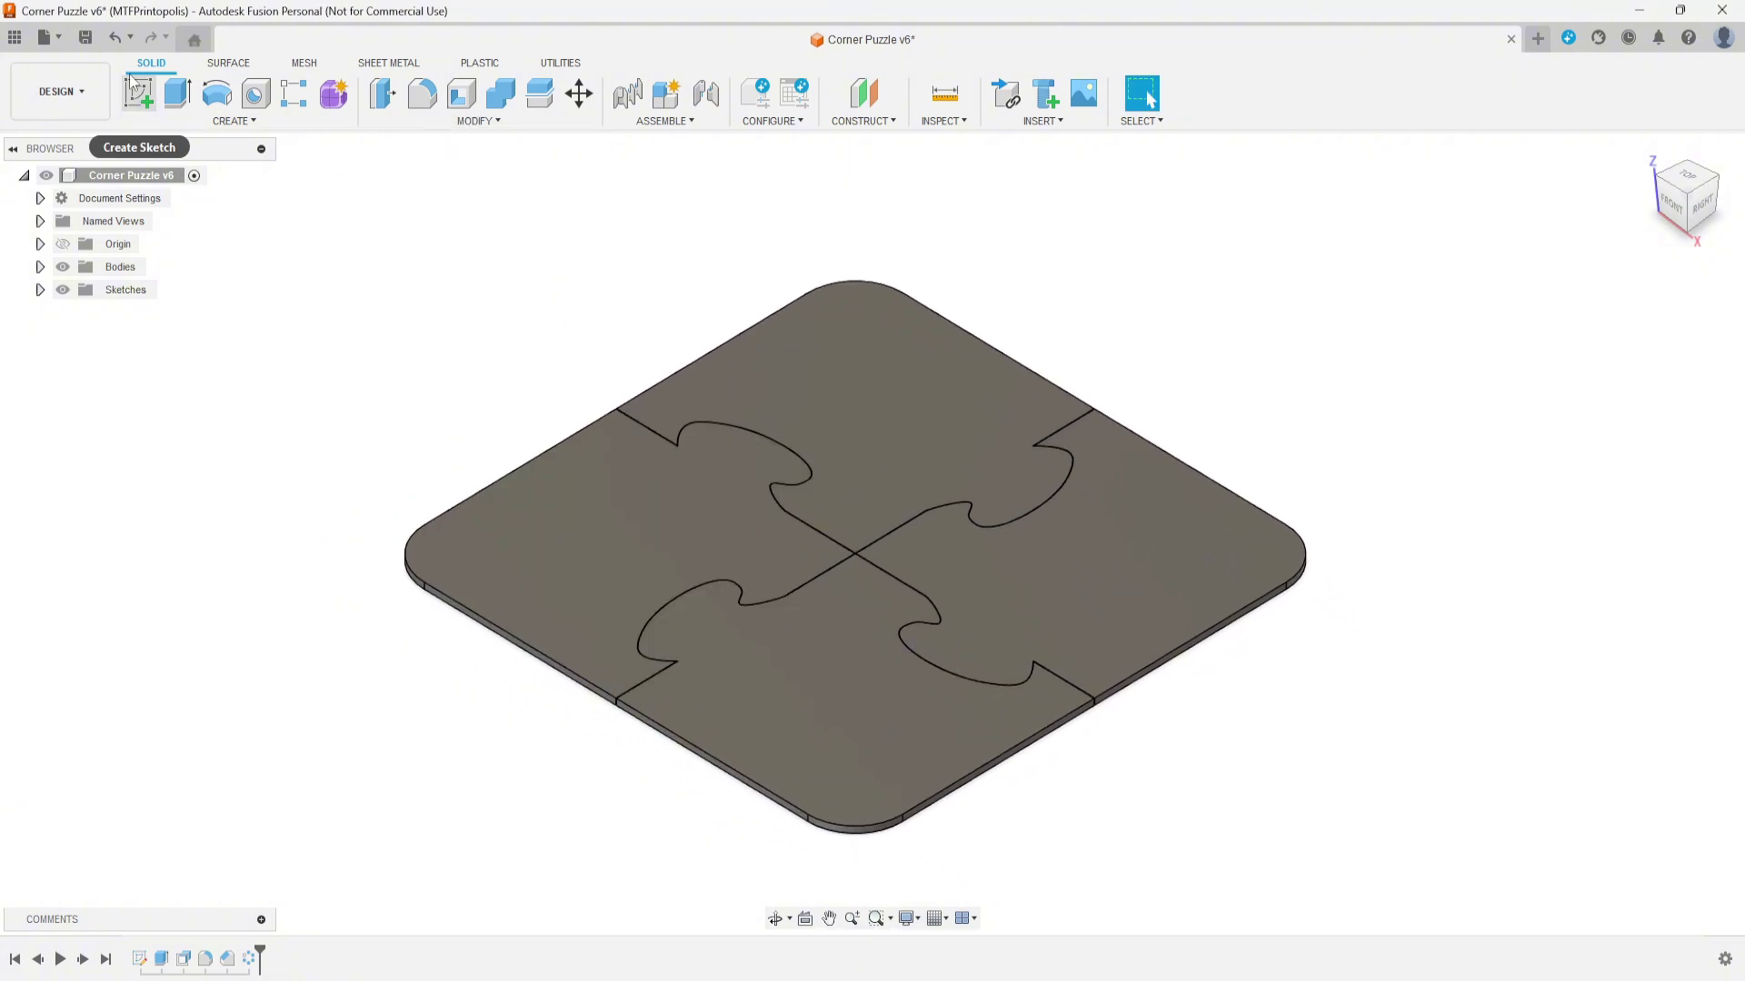
click(86, 38)
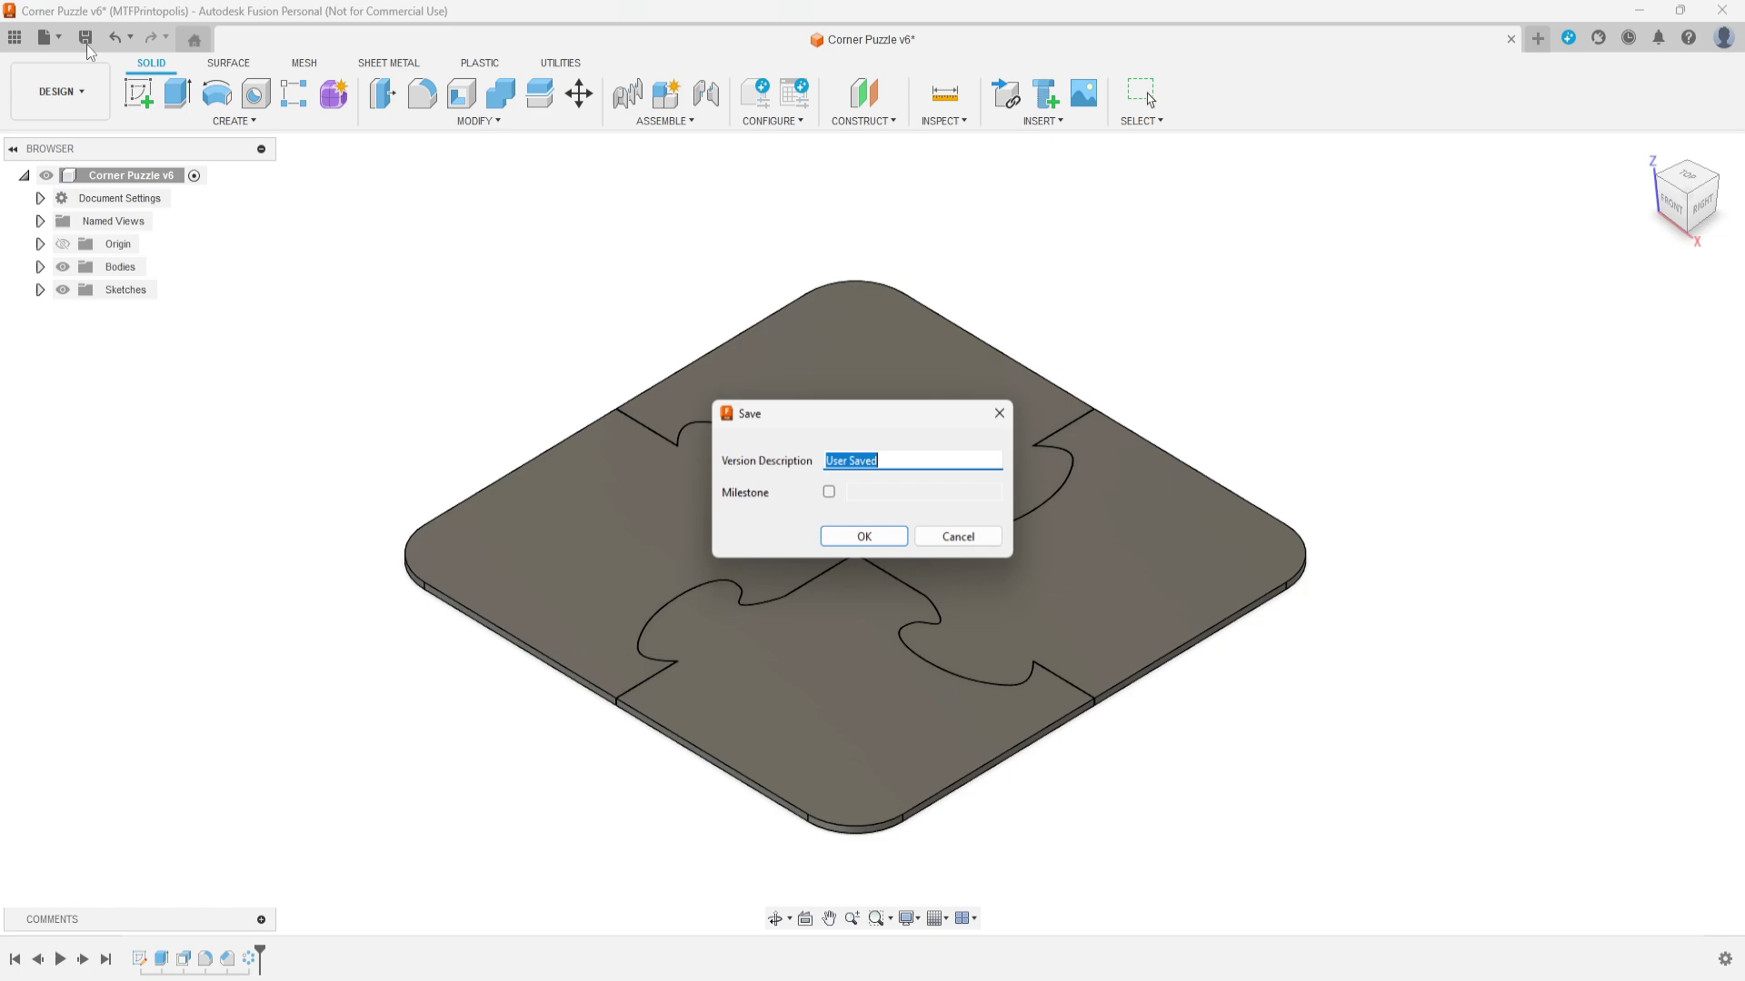
click(861, 534)
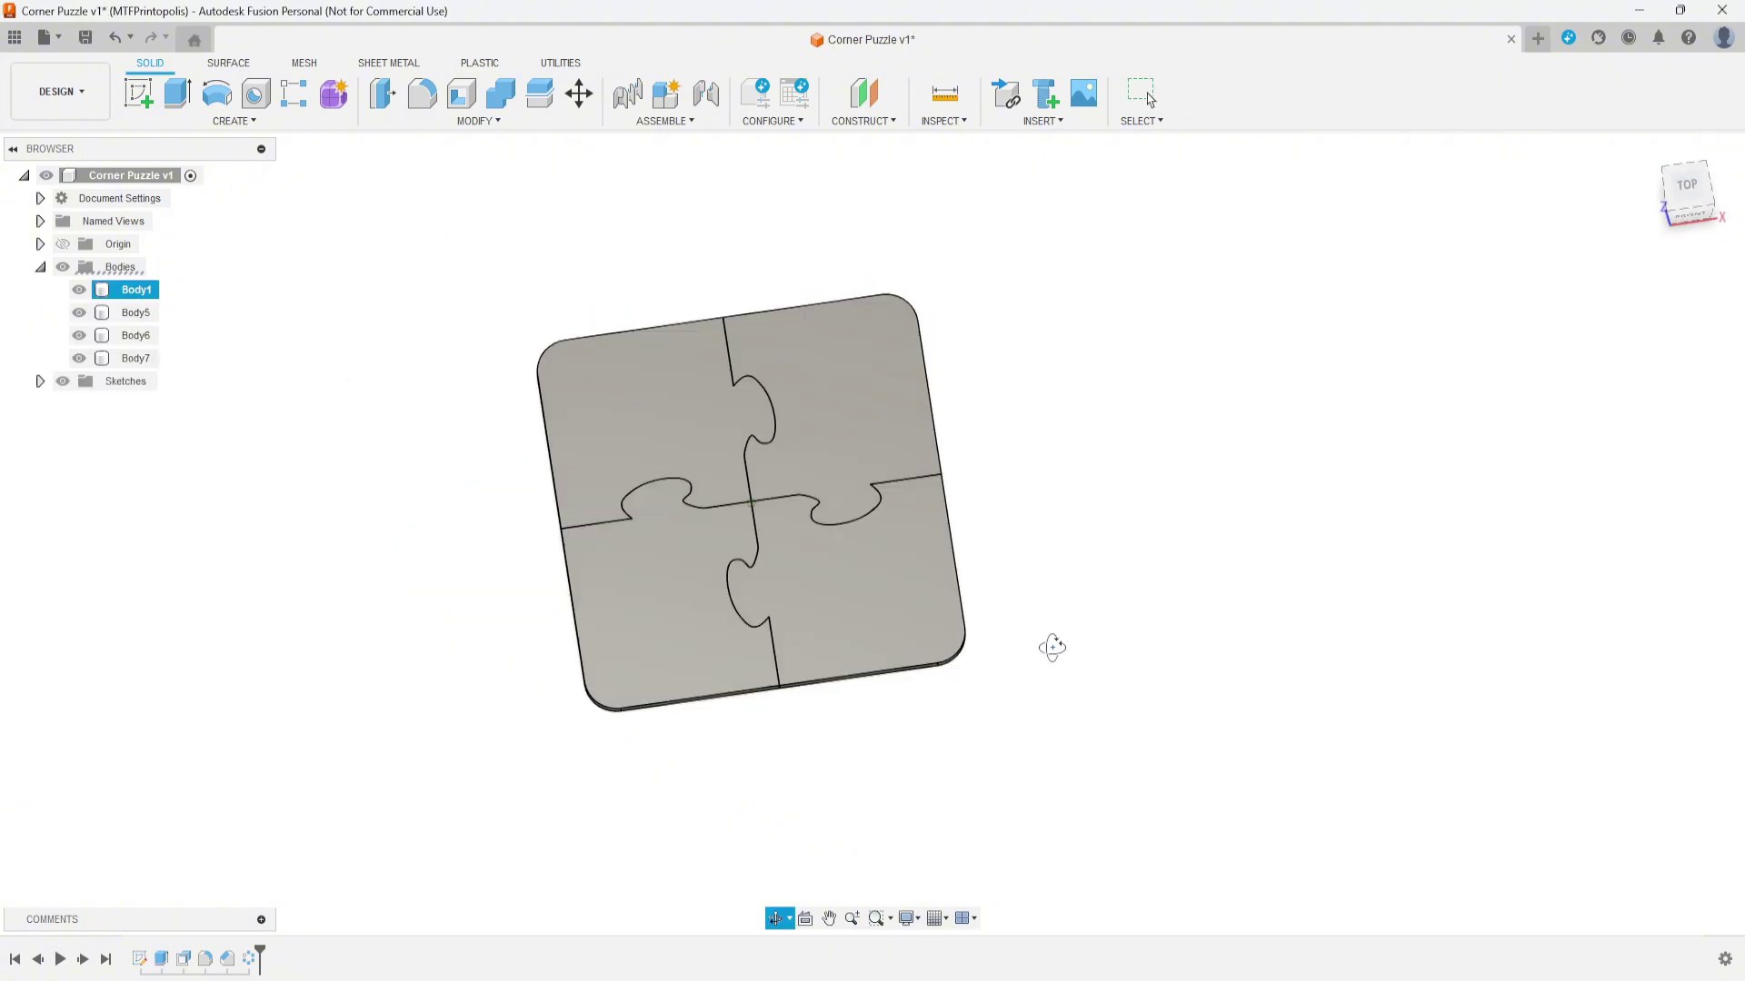
shift+middle_drag(1051, 642, 1224, 705)
scroll(1034, 650, up, 5)
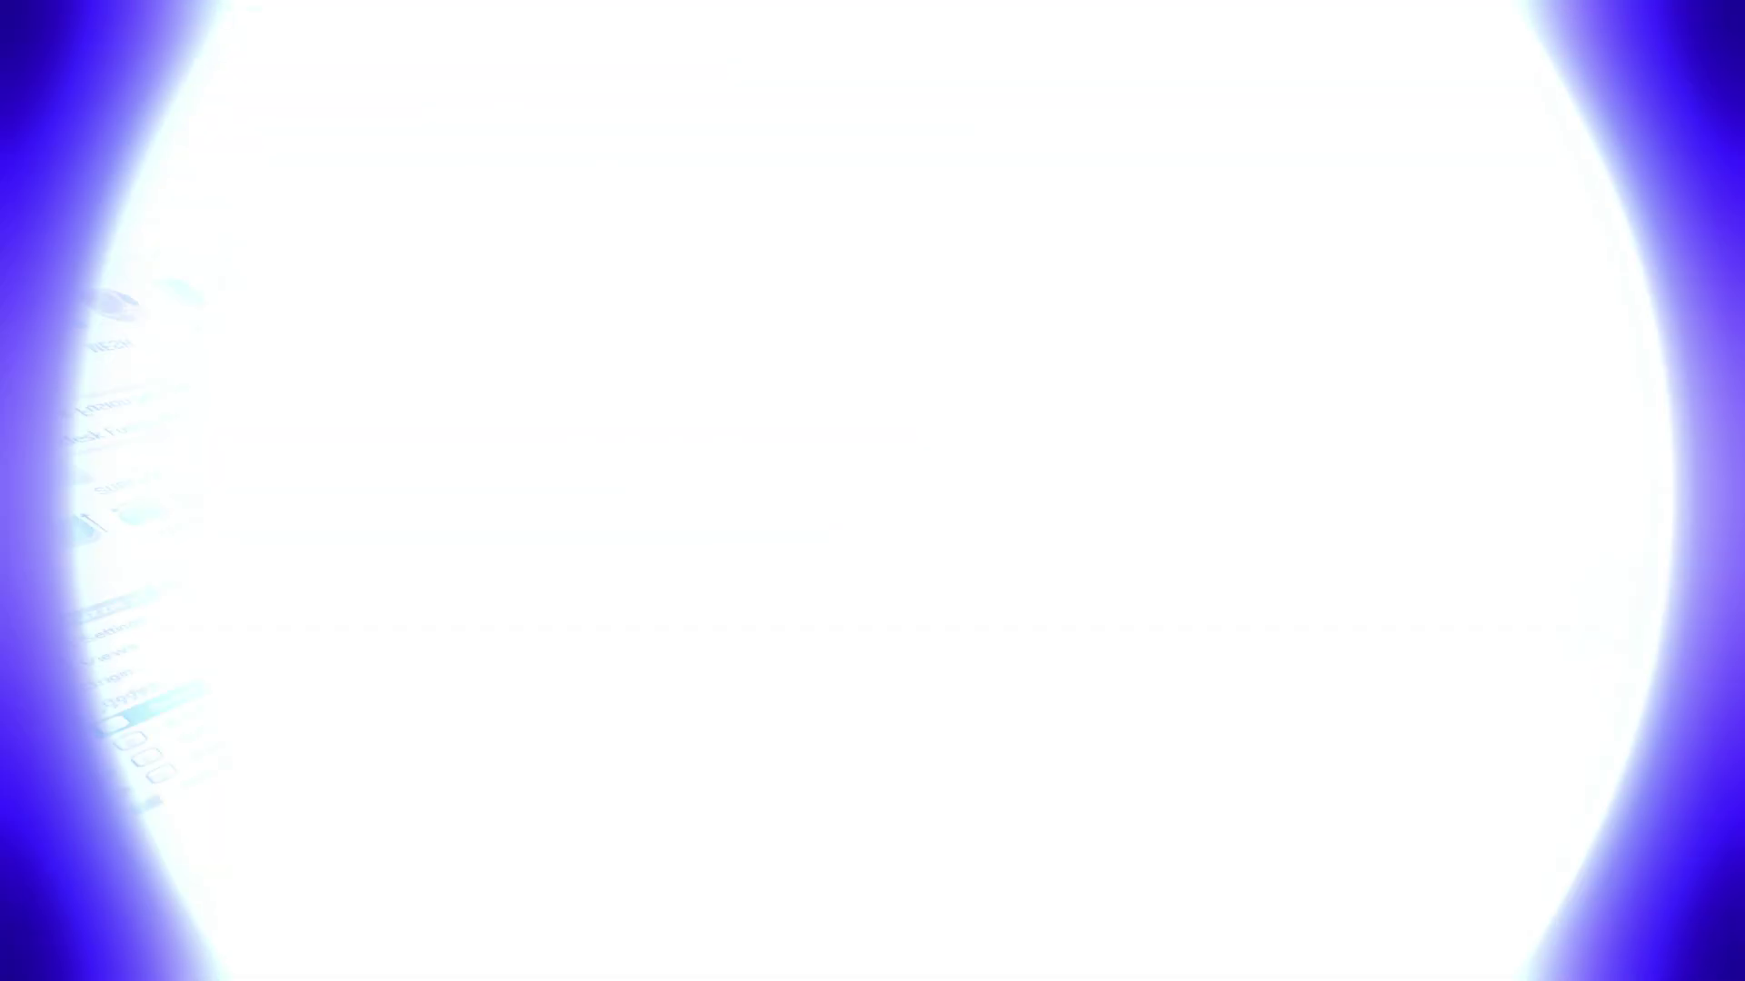